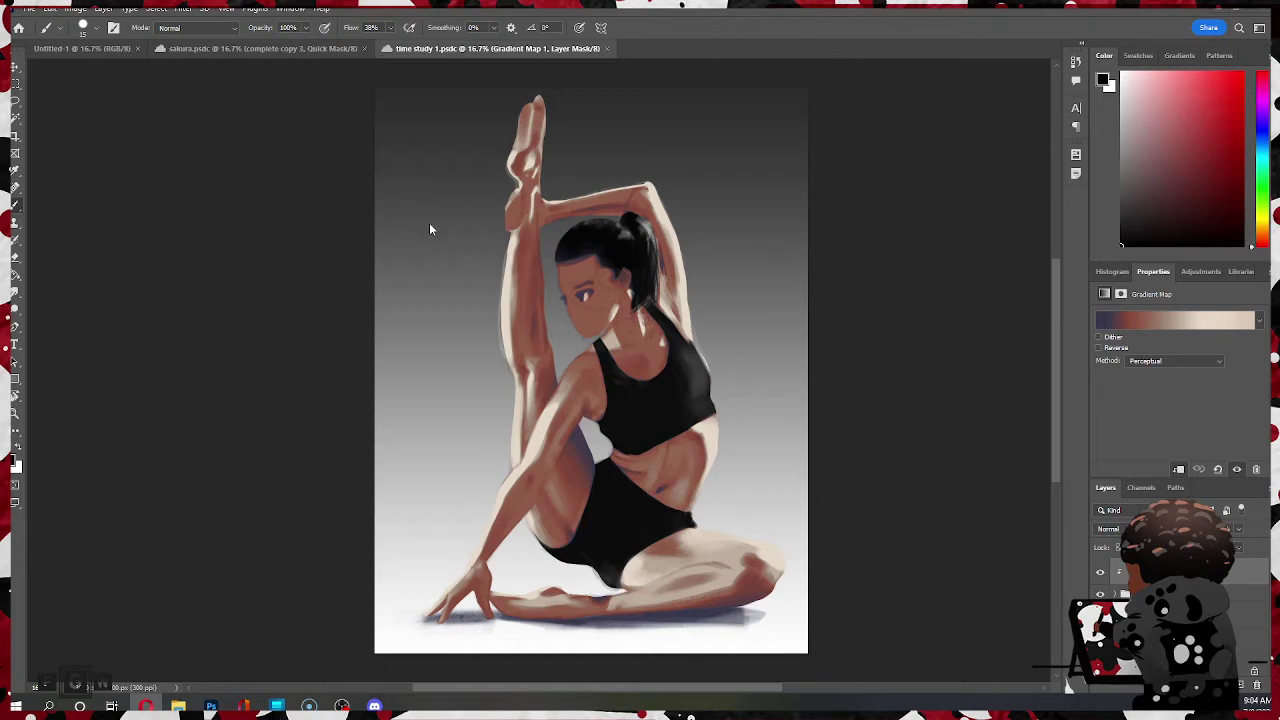
# - Switch to OBS, confirm the Display Capture 2 properties with the Windows 10 (1903 and up) capture method, and return to the Photoshop painting
pyautogui.hotkey('alt', 'Tab')
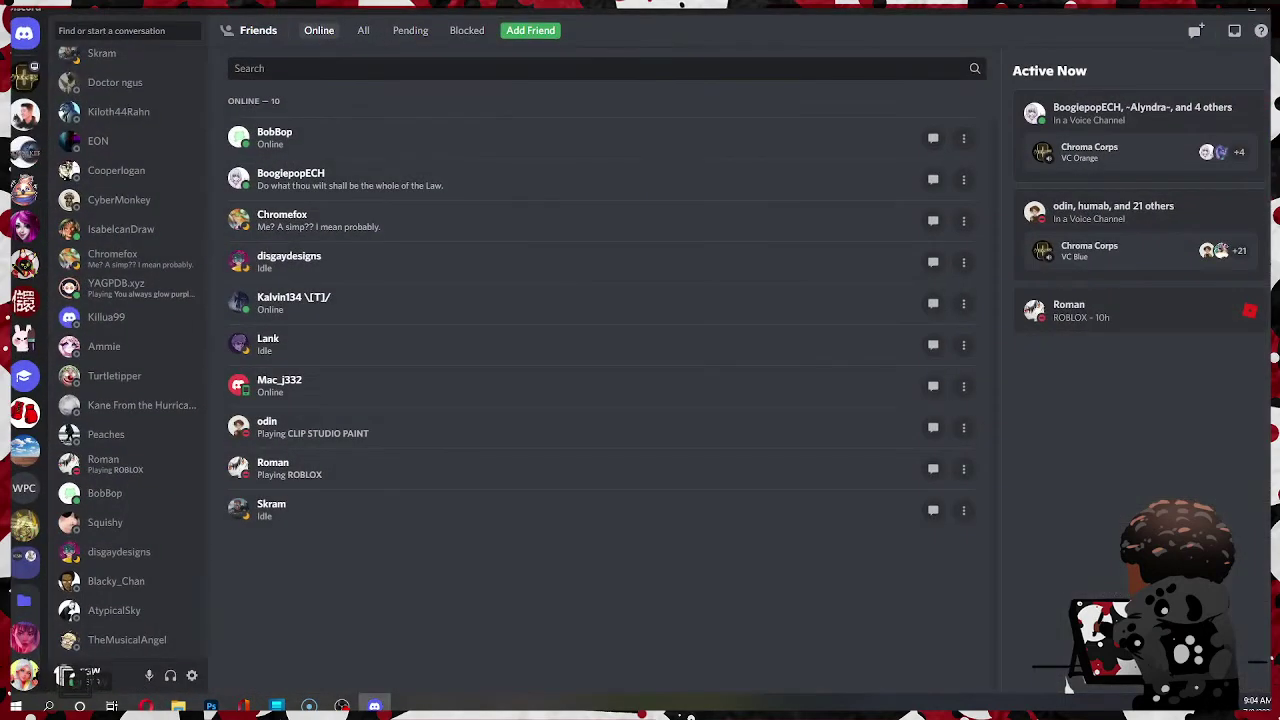
pyautogui.hotkey('alt', 'Tab')
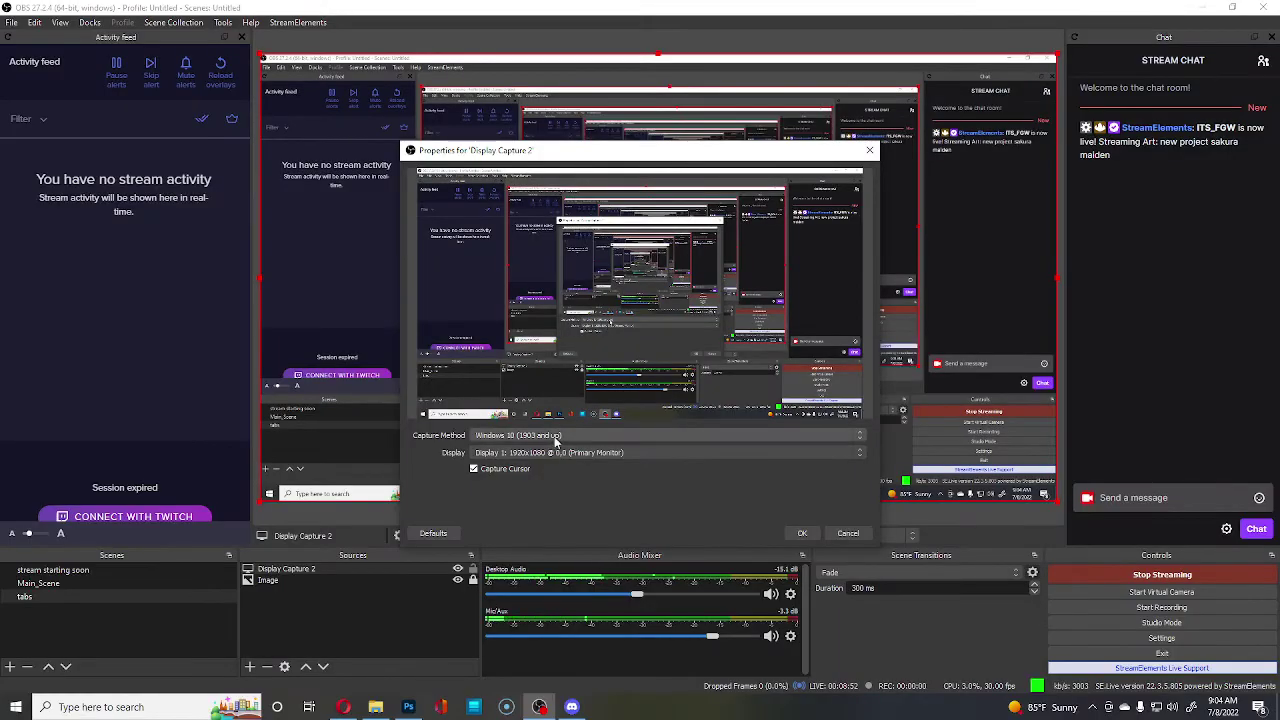
pyautogui.click(554, 437)
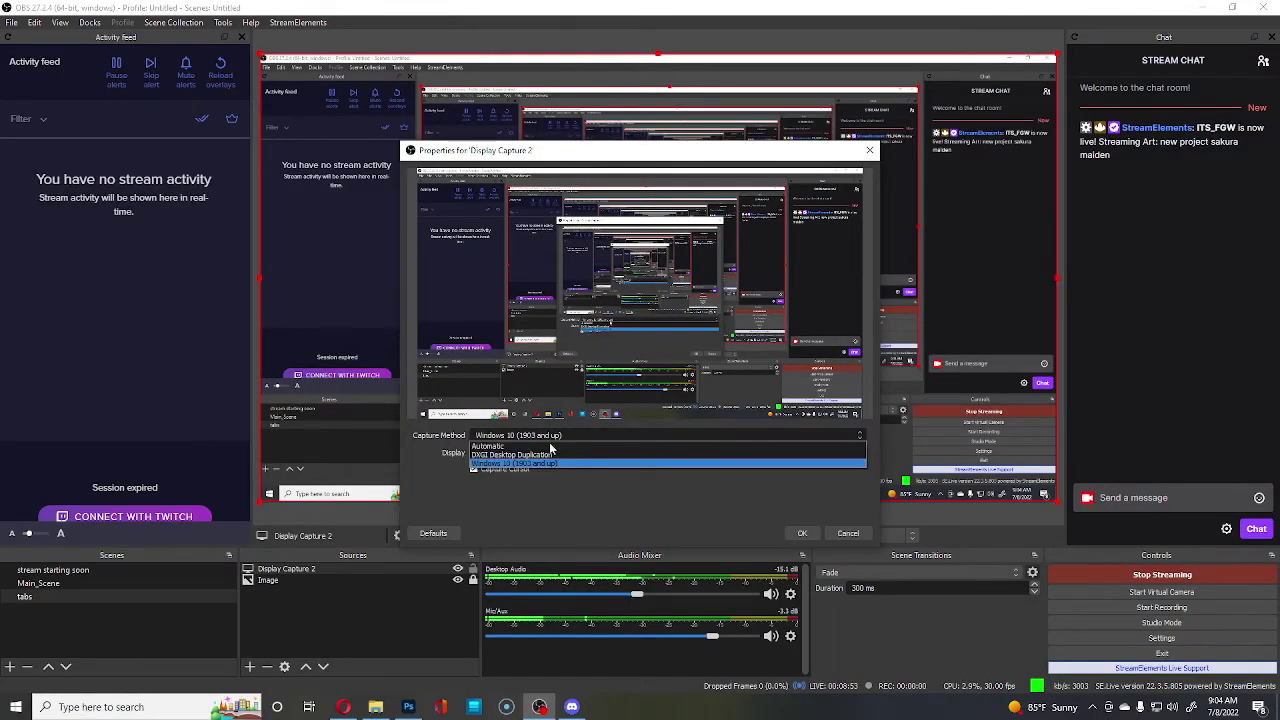
pyautogui.click(550, 446)
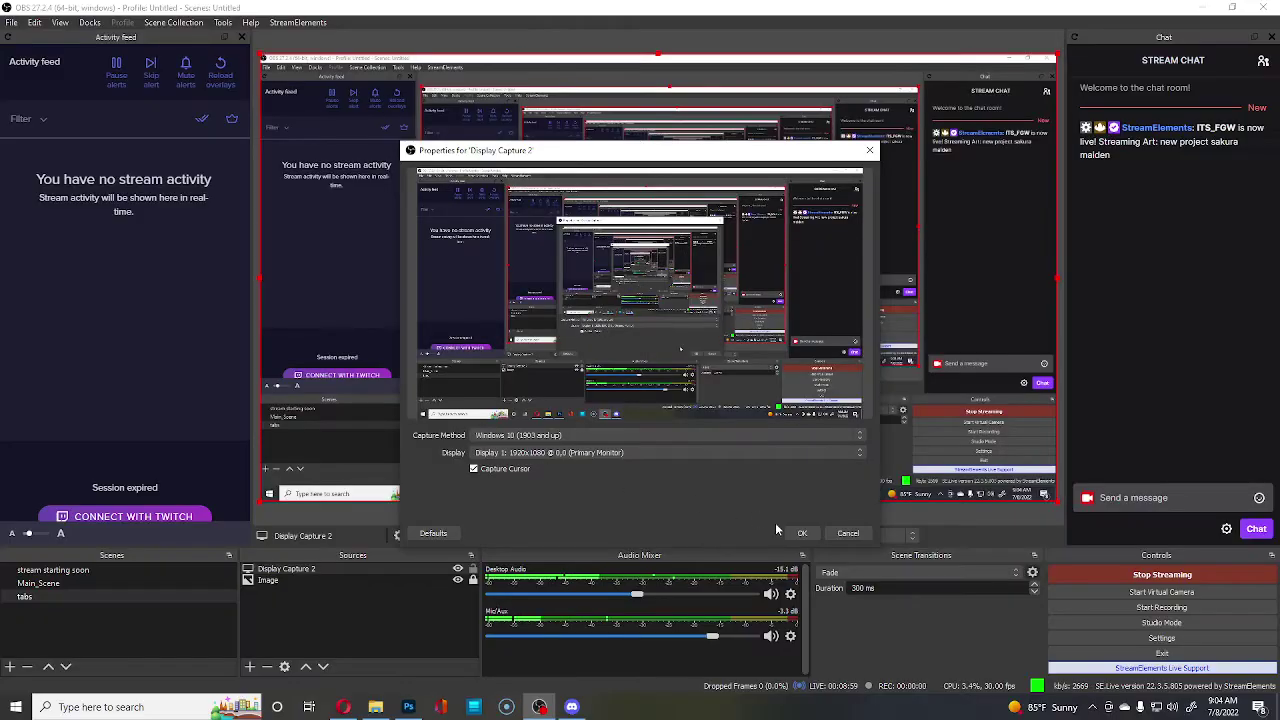
pyautogui.click(807, 531)
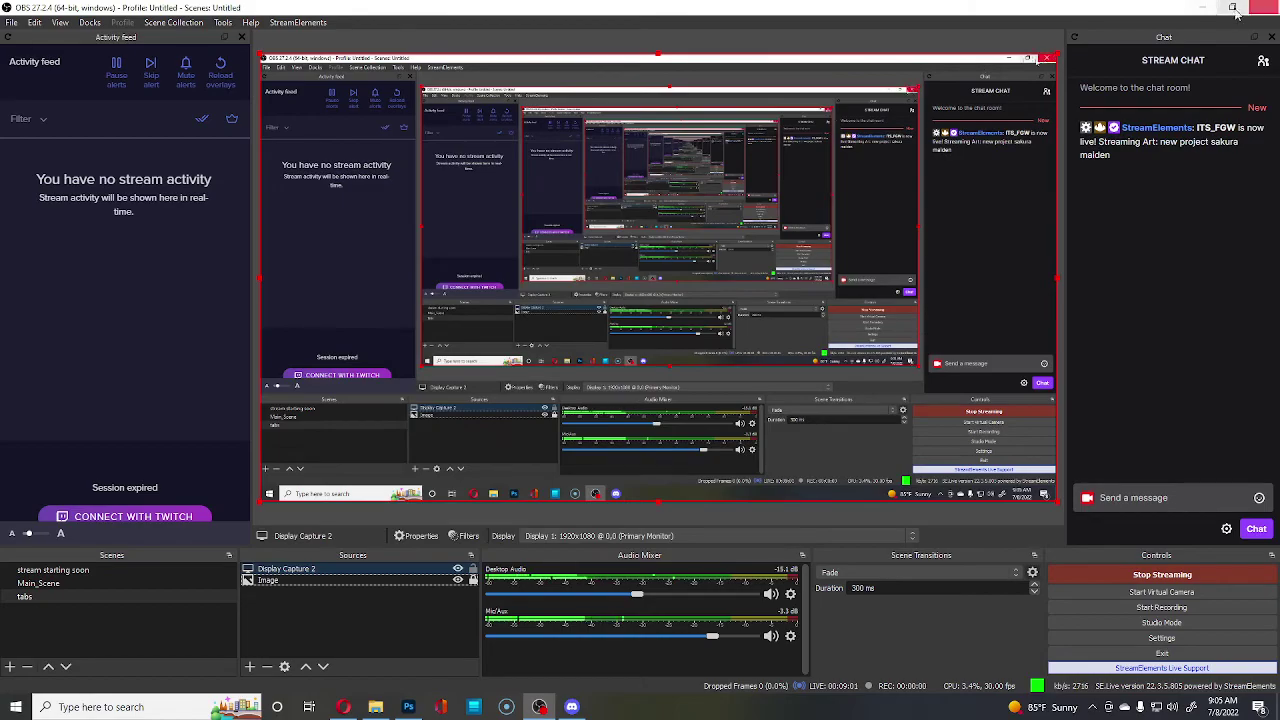
pyautogui.click(1202, 8)
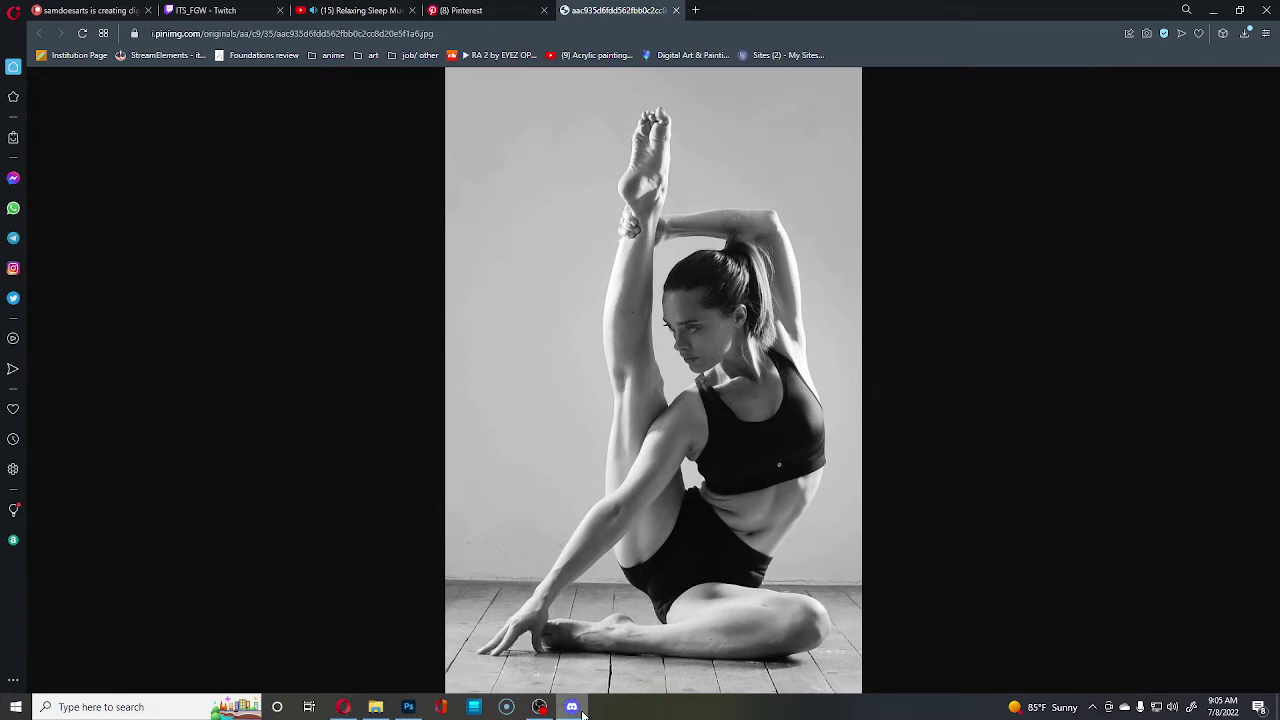
pyautogui.click(530, 708)
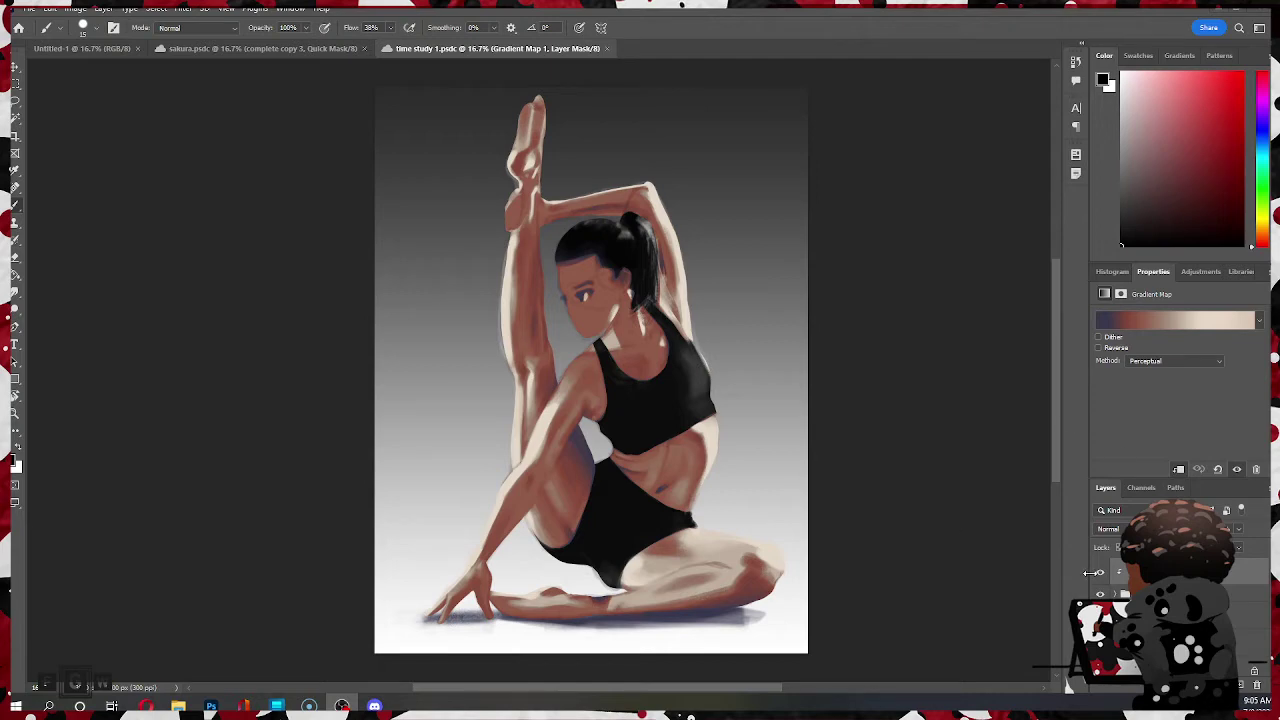
# - Hide the gradient map and the gradient background, and expand the layer group that holds the figure painting
pyautogui.scroll(-3, 748, 352)
pyautogui.scroll(3, 748, 352)
pyautogui.click(1101, 577)
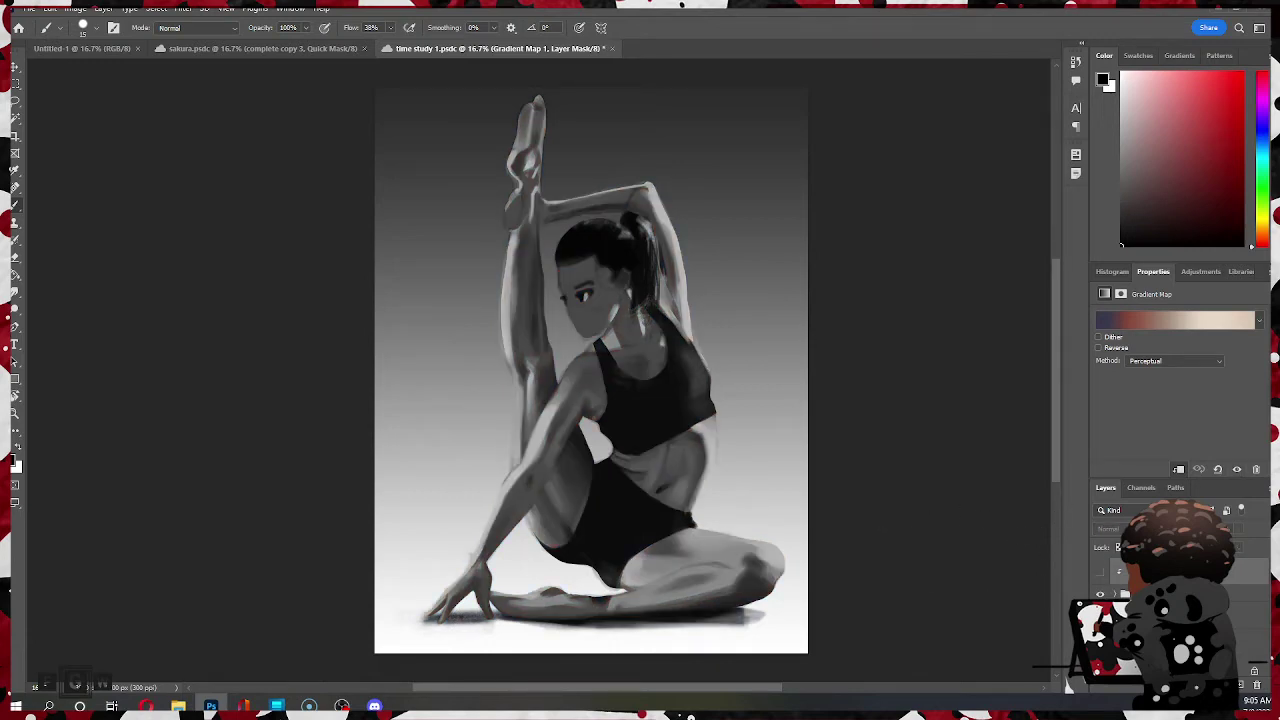
pyautogui.click(1101, 616)
pyautogui.click(1115, 594)
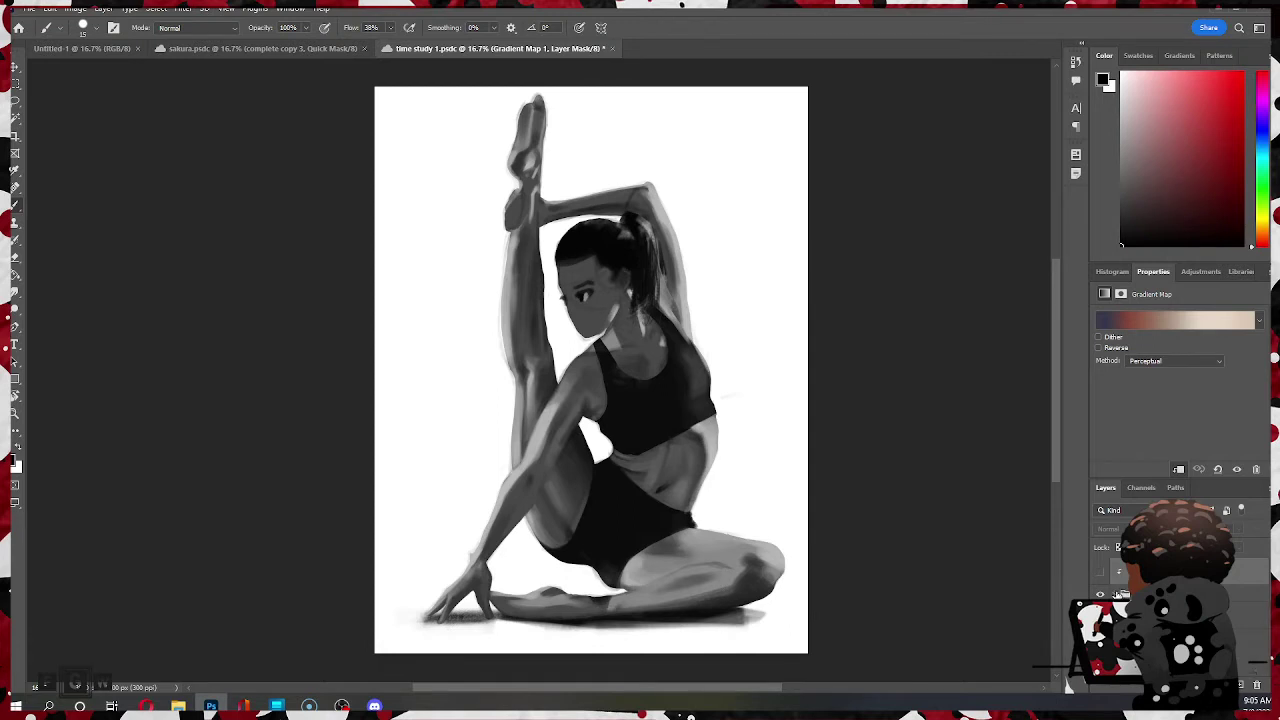
pyautogui.scroll(-1, 1117, 594)
# - Hide the upper detail layers in the group, including the ponytail, facial features and refined body rendering
pyautogui.click(1100, 590)
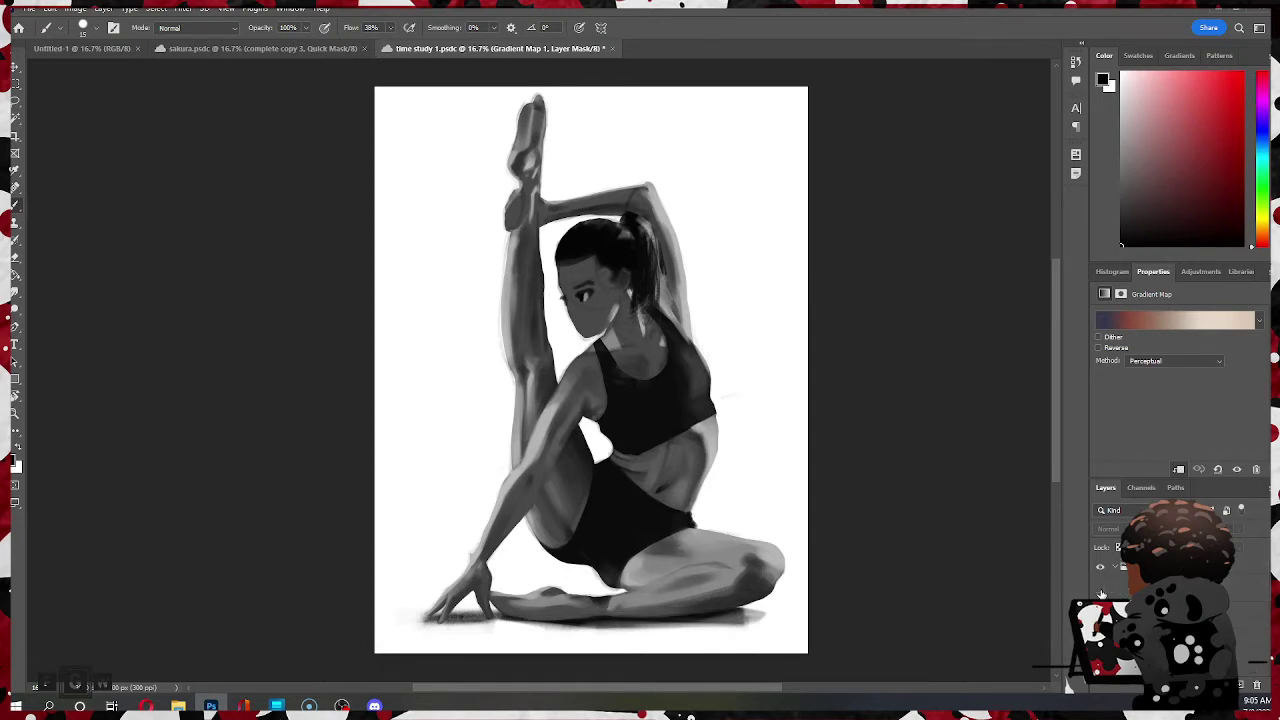
pyautogui.click(1100, 590)
pyautogui.click(1100, 590)
pyautogui.click(1101, 612)
pyautogui.click(1101, 612)
pyautogui.scroll(-2, 1101, 600)
pyautogui.click(1101, 610)
pyautogui.click(1099, 586)
pyautogui.scroll(-2, 1098, 587)
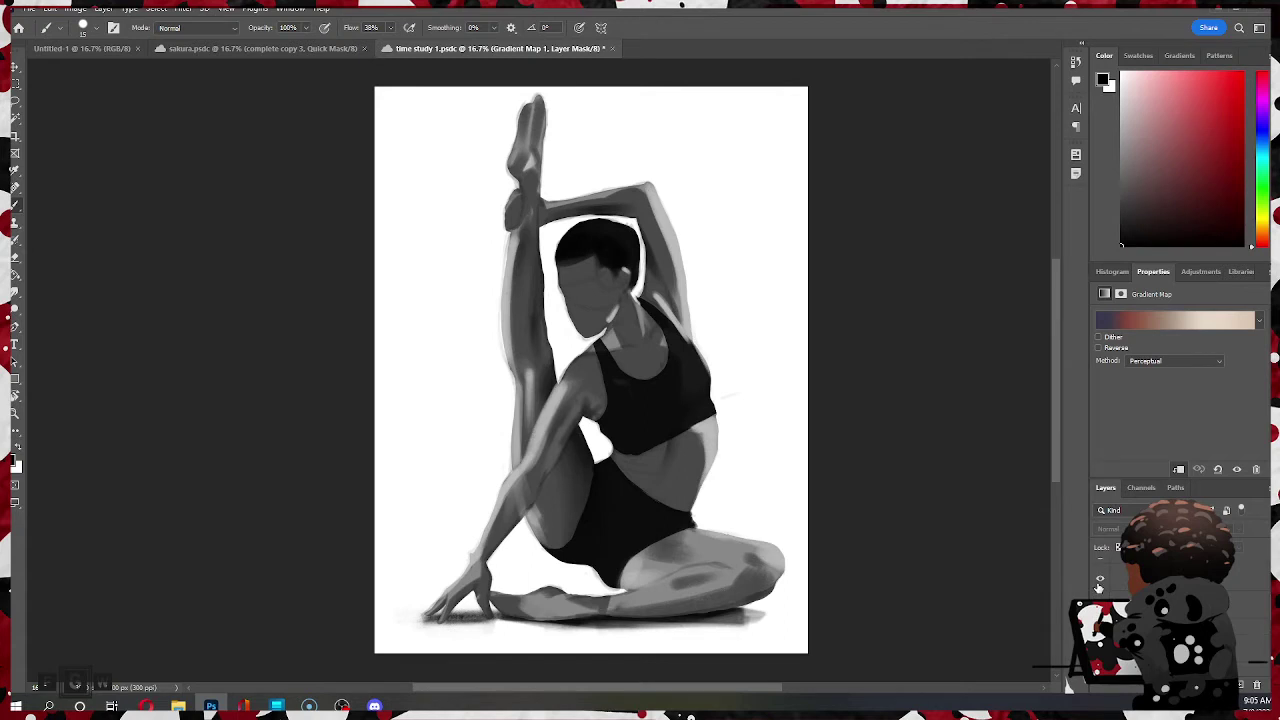
# - Toggle the remaining shading layers to compare them, and hide them down to the figure's flat grey and black fills
pyautogui.click(1099, 586)
pyautogui.click(1099, 584)
pyautogui.click(1099, 584)
pyautogui.click(1099, 583)
pyautogui.click(1099, 584)
pyautogui.click(1099, 584)
pyautogui.click(1099, 584)
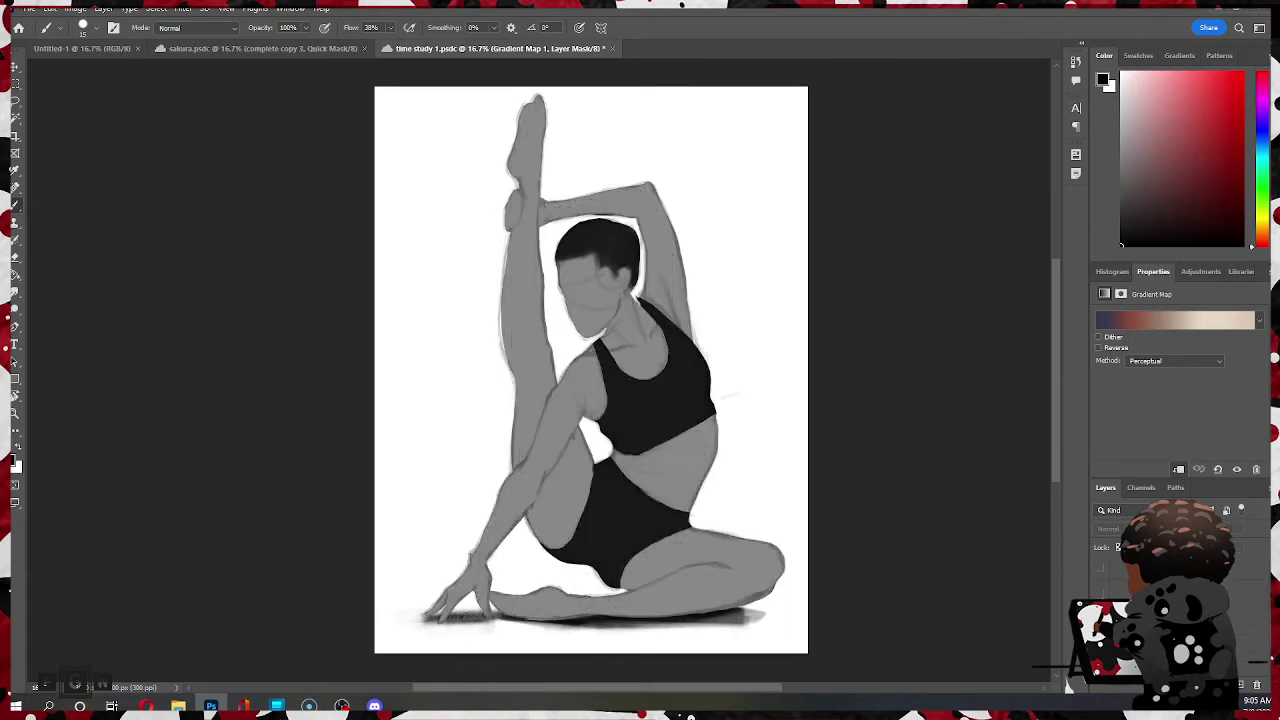
# - Hide the white background and the figure's flat fill layers to expose the line sketch on the dark grey-green canvas
pyautogui.click(1100, 589)
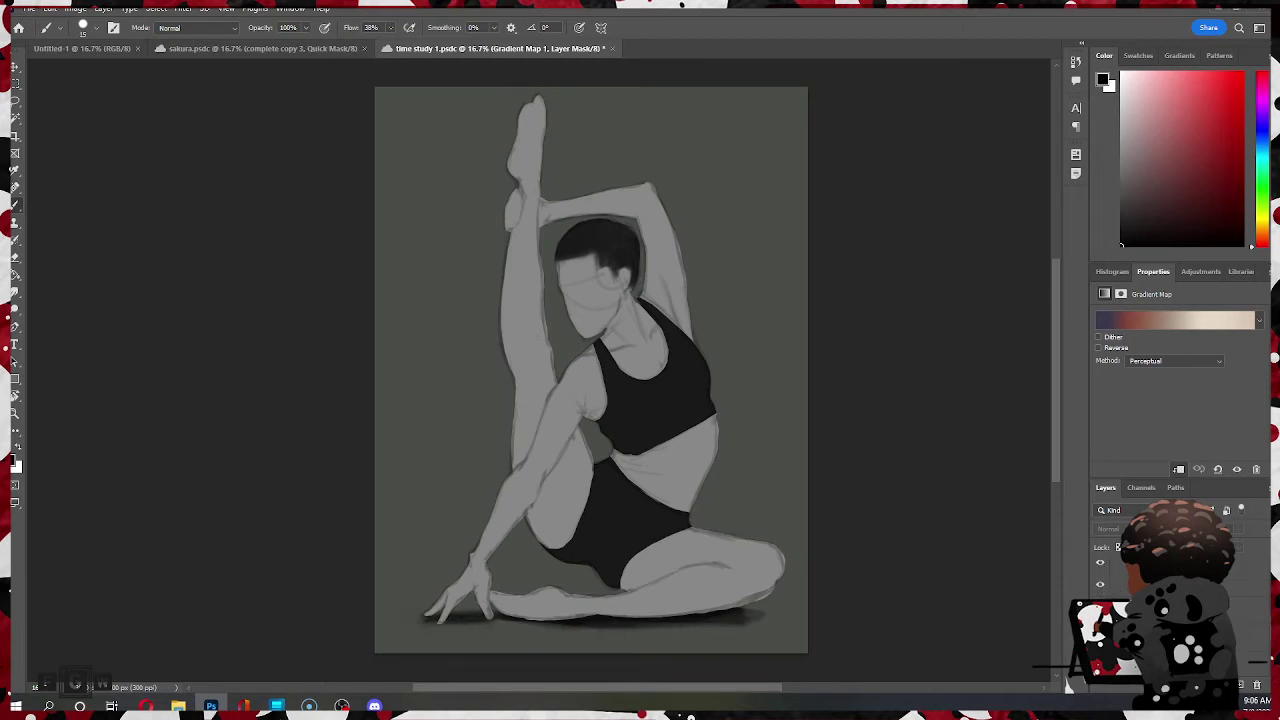
pyautogui.click(1100, 585)
pyautogui.click(1100, 585)
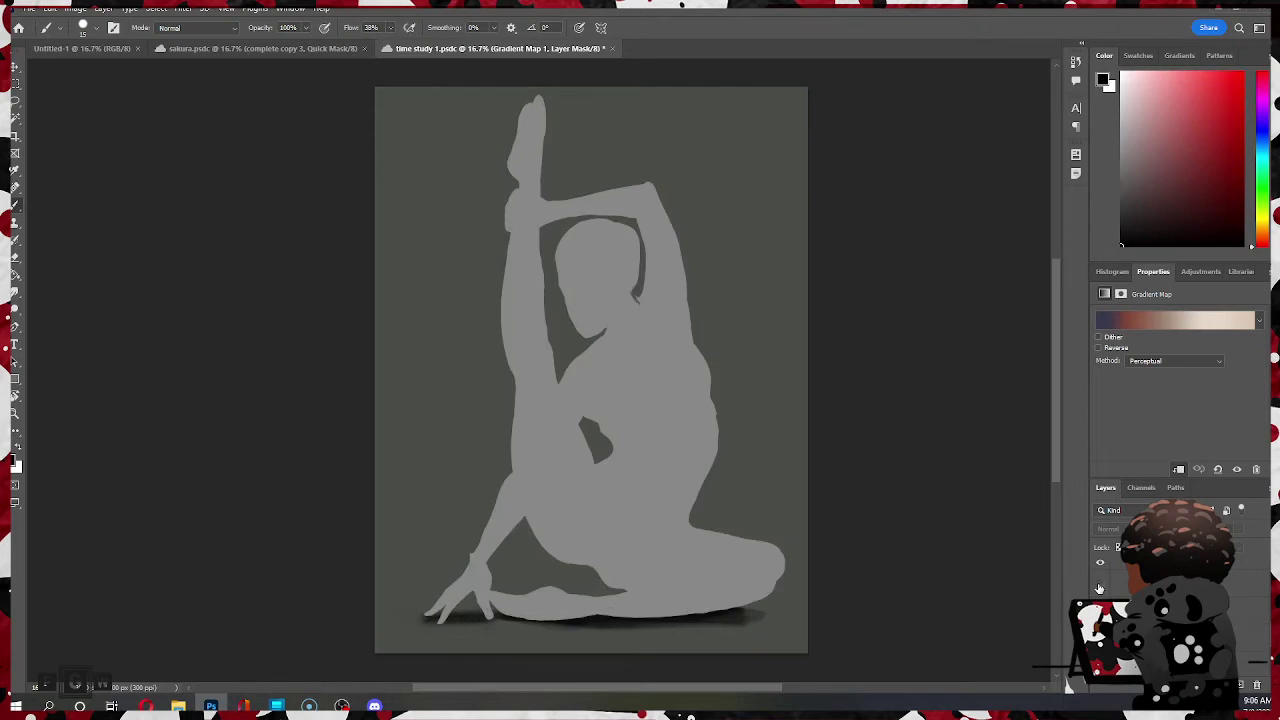
pyautogui.click(1100, 585)
pyautogui.click(1100, 607)
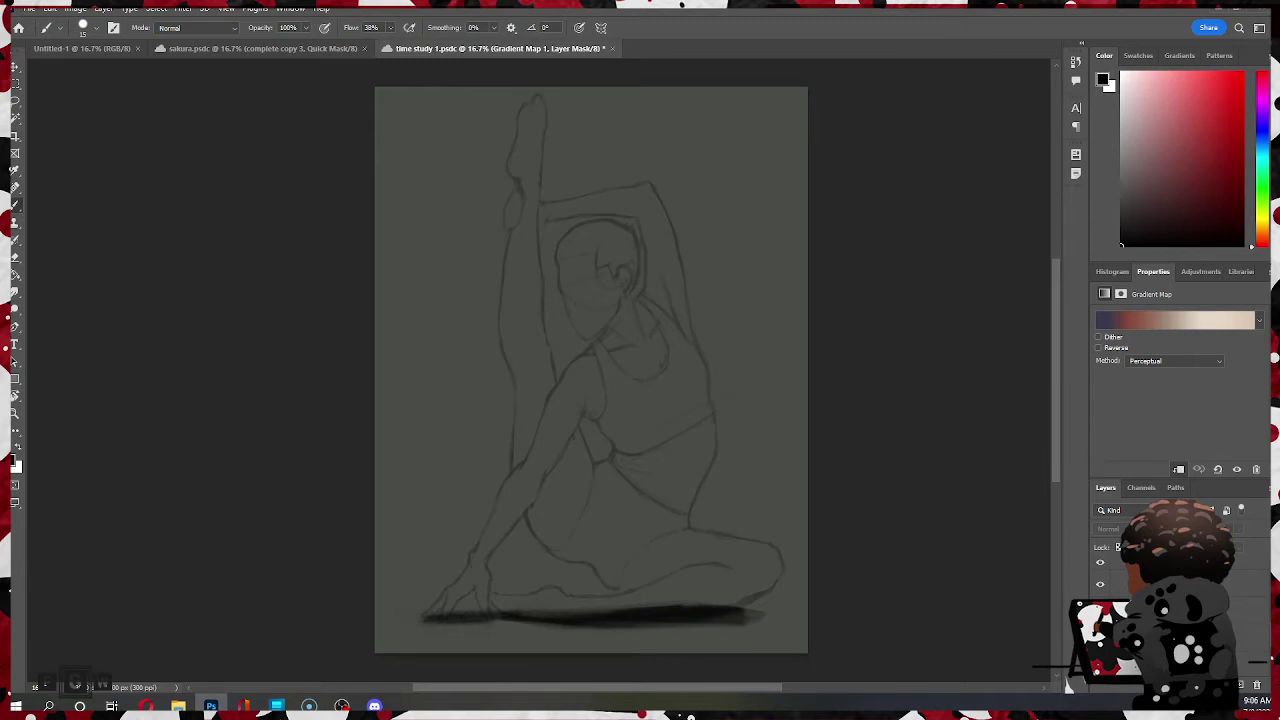
# - Show the grey silhouette, the black hair and clothing, and the first shading and highlight layers again, with the floor shadow hidden
pyautogui.moveTo(1100, 562); pyautogui.dragTo(1100, 584)
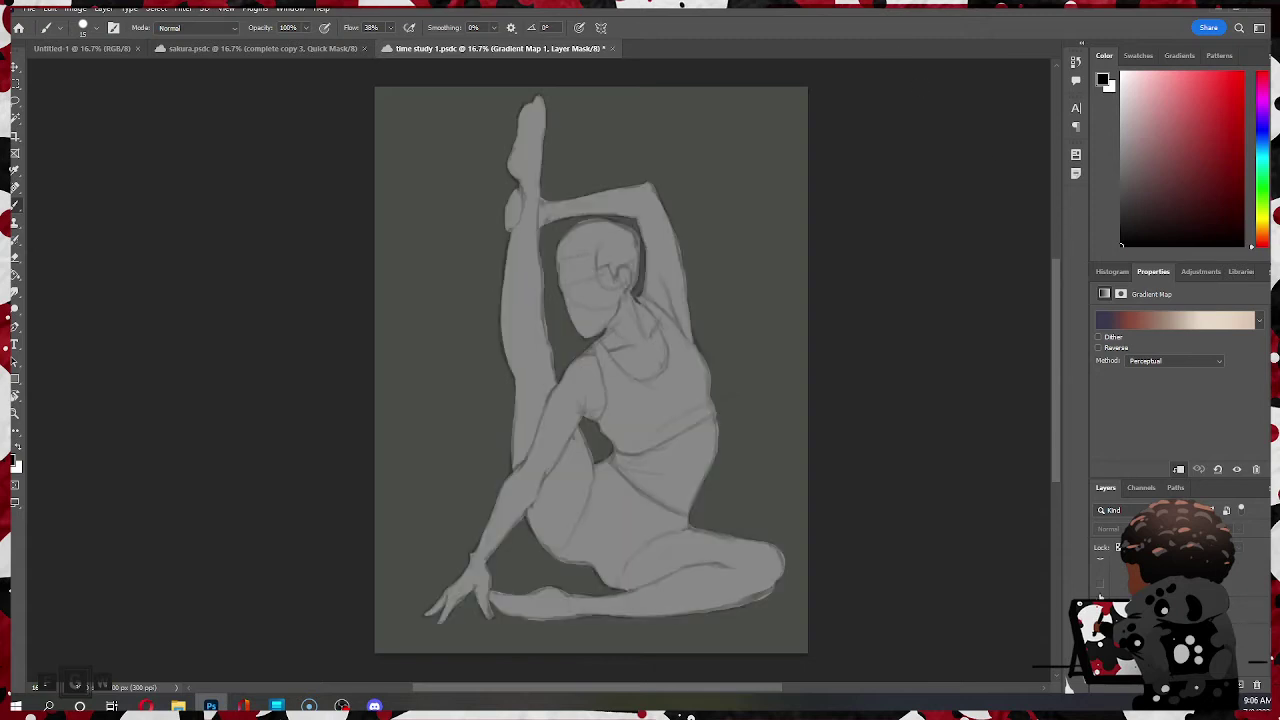
pyautogui.click(1100, 592)
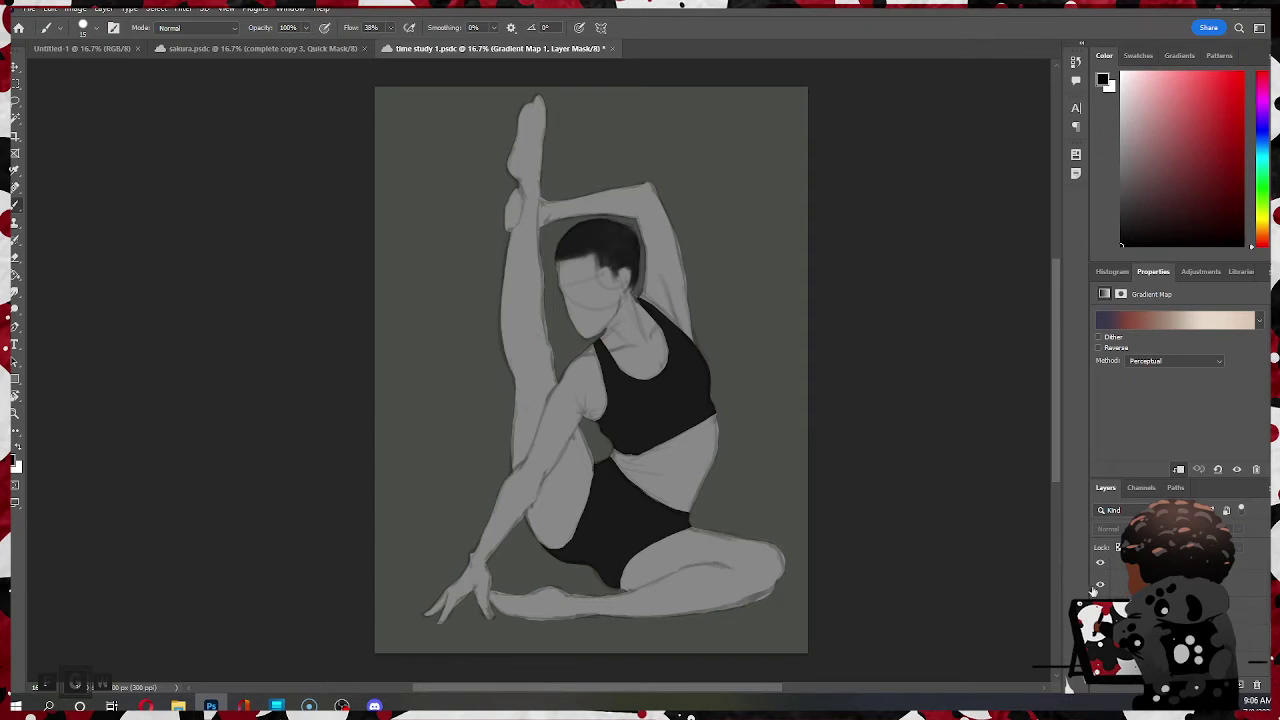
pyautogui.click(1101, 572)
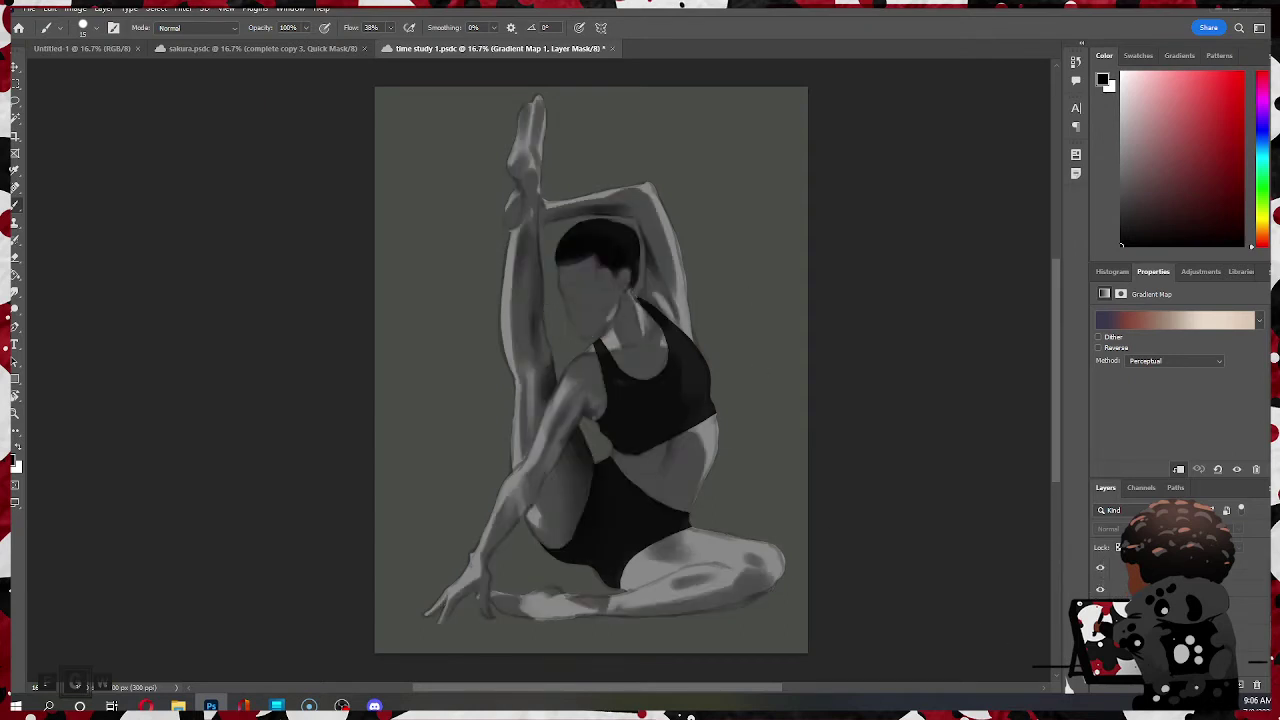
pyautogui.click(1100, 567)
pyautogui.click(1100, 569)
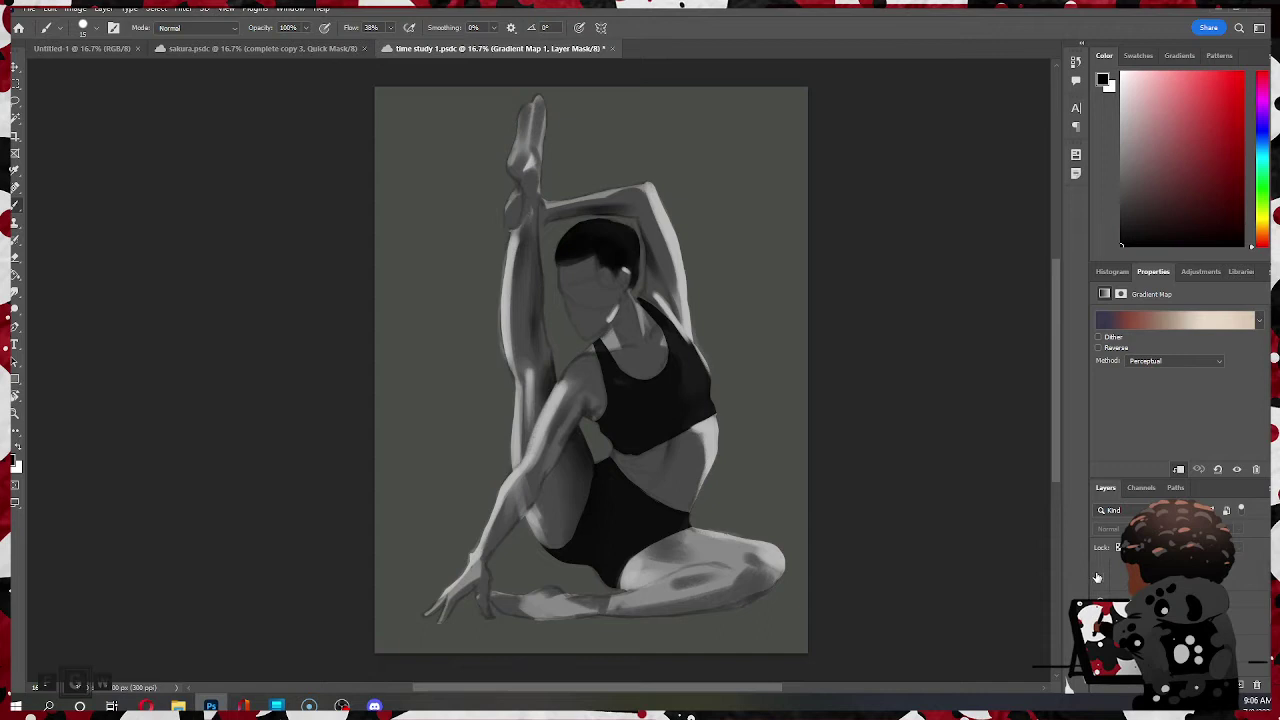
# - Toggle the refined shading layer on and off to compare the rendering of the abdomen, legs and raised foot
pyautogui.click(1099, 578)
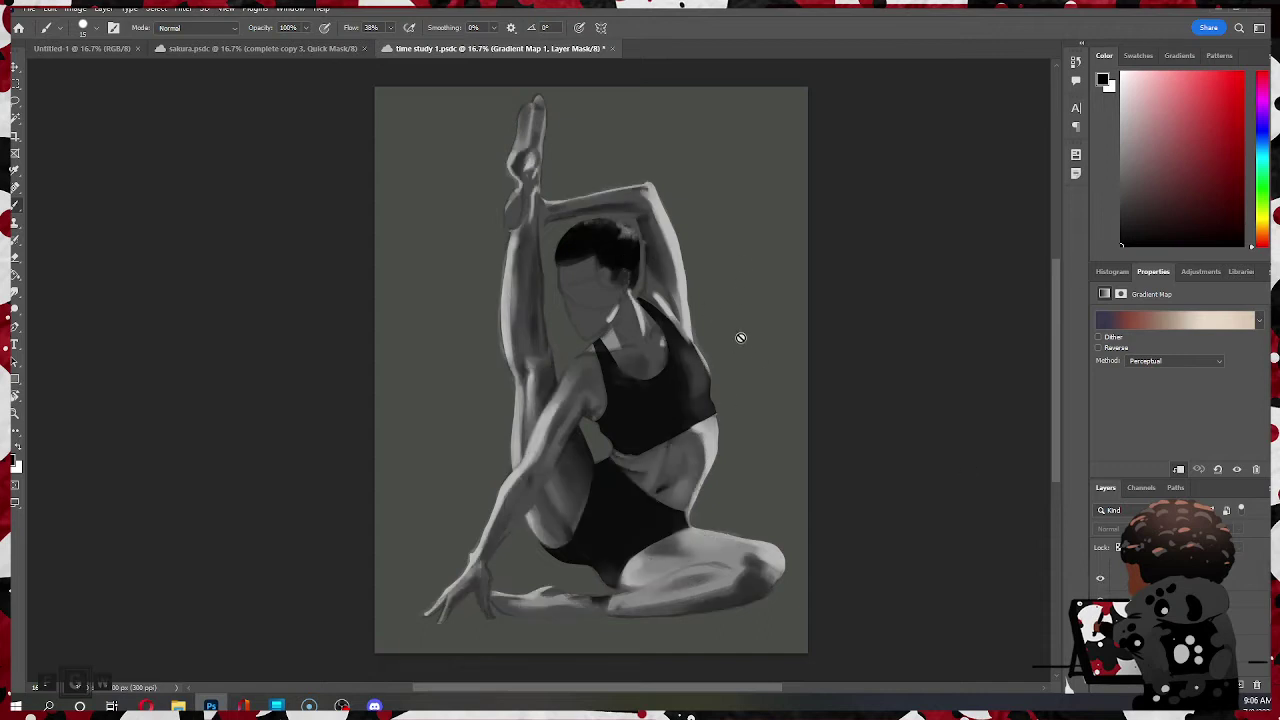
pyautogui.click(1100, 579)
pyautogui.click(1101, 579)
pyautogui.click(1102, 578)
pyautogui.click(1102, 578)
pyautogui.click(1103, 572)
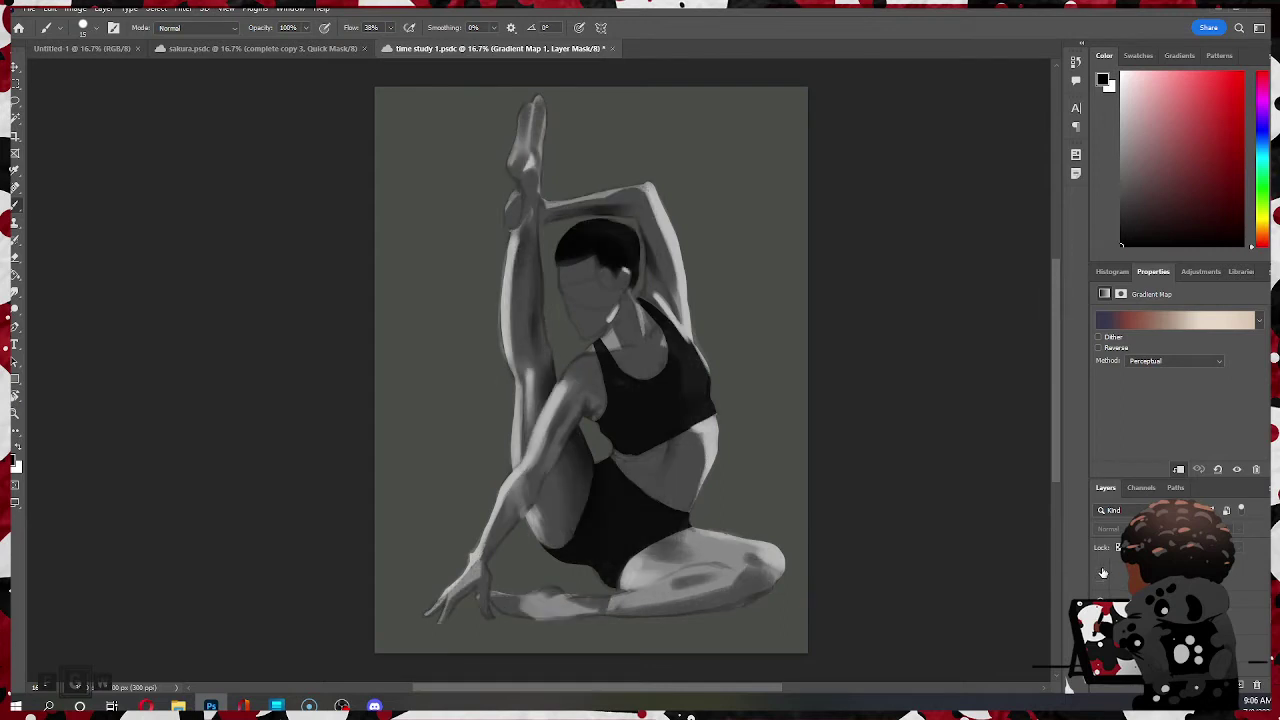
pyautogui.click(1102, 574)
pyautogui.click(1103, 573)
pyautogui.click(1102, 575)
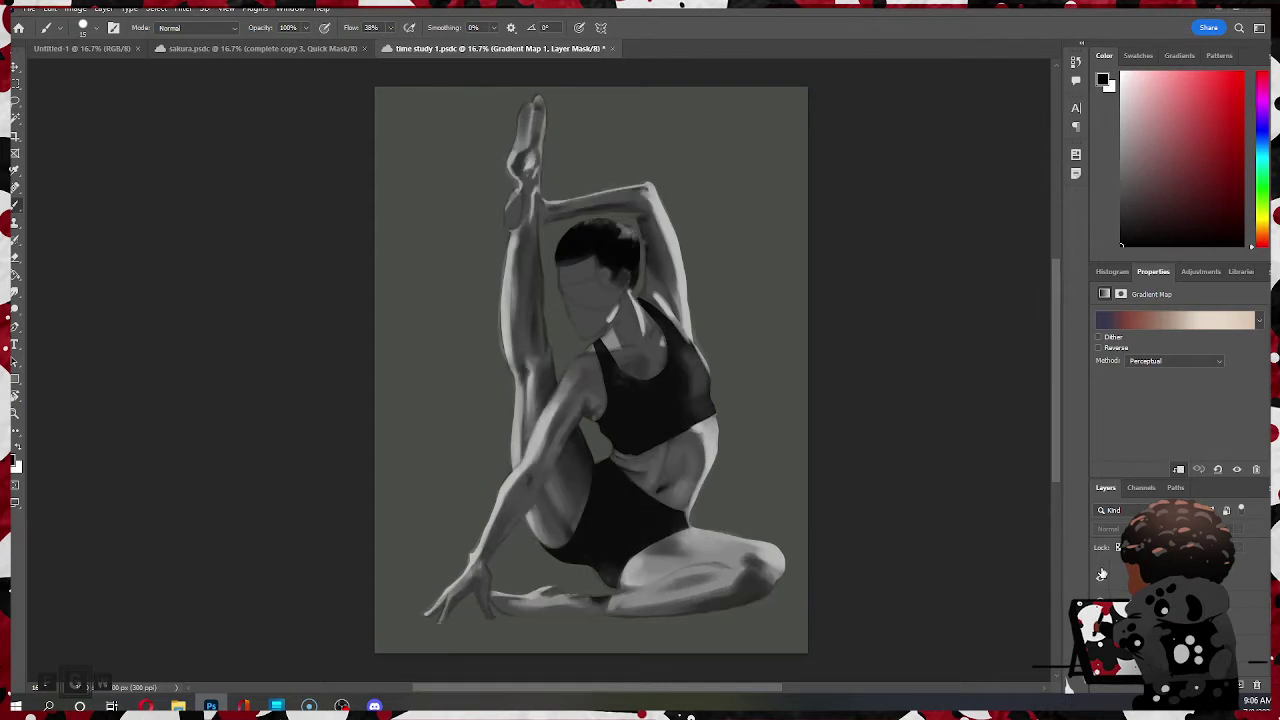
pyautogui.click(1102, 573)
pyautogui.click(1101, 575)
# - Show the face and ponytail layer, and toggle the final detail layers on and off to compare their effect on the figure
pyautogui.click(1103, 580)
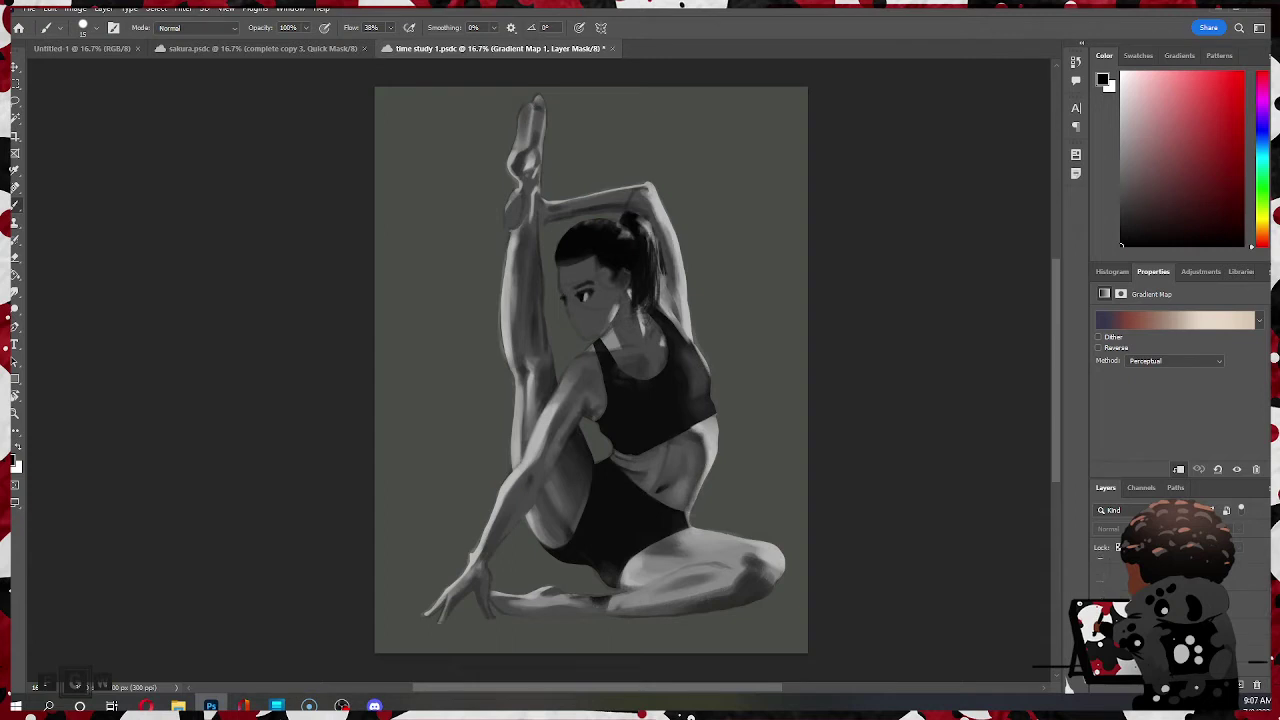
pyautogui.click(1102, 580)
pyautogui.click(1102, 580)
pyautogui.click(1101, 582)
pyautogui.click(1100, 583)
pyautogui.click(1100, 583)
pyautogui.click(1100, 583)
pyautogui.click(1100, 583)
pyautogui.click(1100, 583)
pyautogui.click(1100, 583)
pyautogui.click(1100, 583)
pyautogui.click(1100, 583)
pyautogui.click(1100, 590)
pyautogui.click(1101, 592)
pyautogui.click(1101, 592)
pyautogui.click(1101, 592)
pyautogui.click(1101, 592)
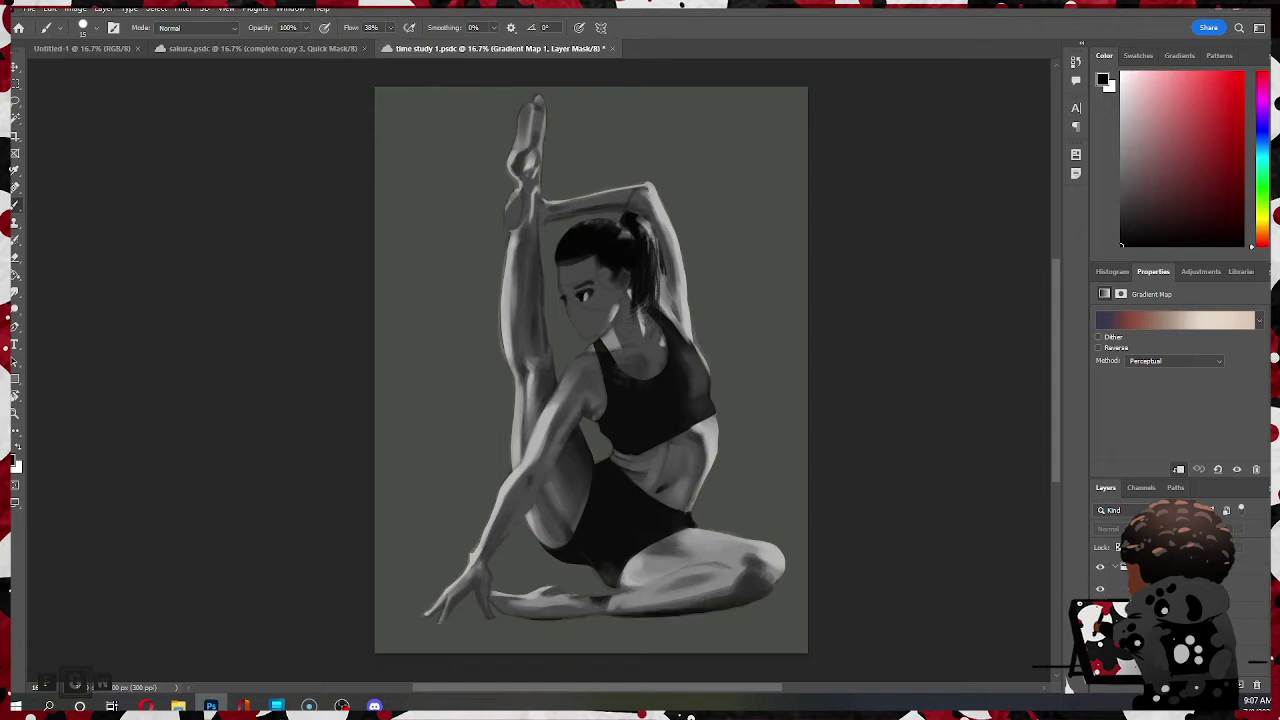
# - Show the shadow beneath the figure, the white background and the black-to-white gradient background again
pyautogui.scroll(-2, 1128, 585)
pyautogui.scroll(-4, 1128, 585)
pyautogui.scroll(3, 1128, 585)
pyautogui.click(1100, 610)
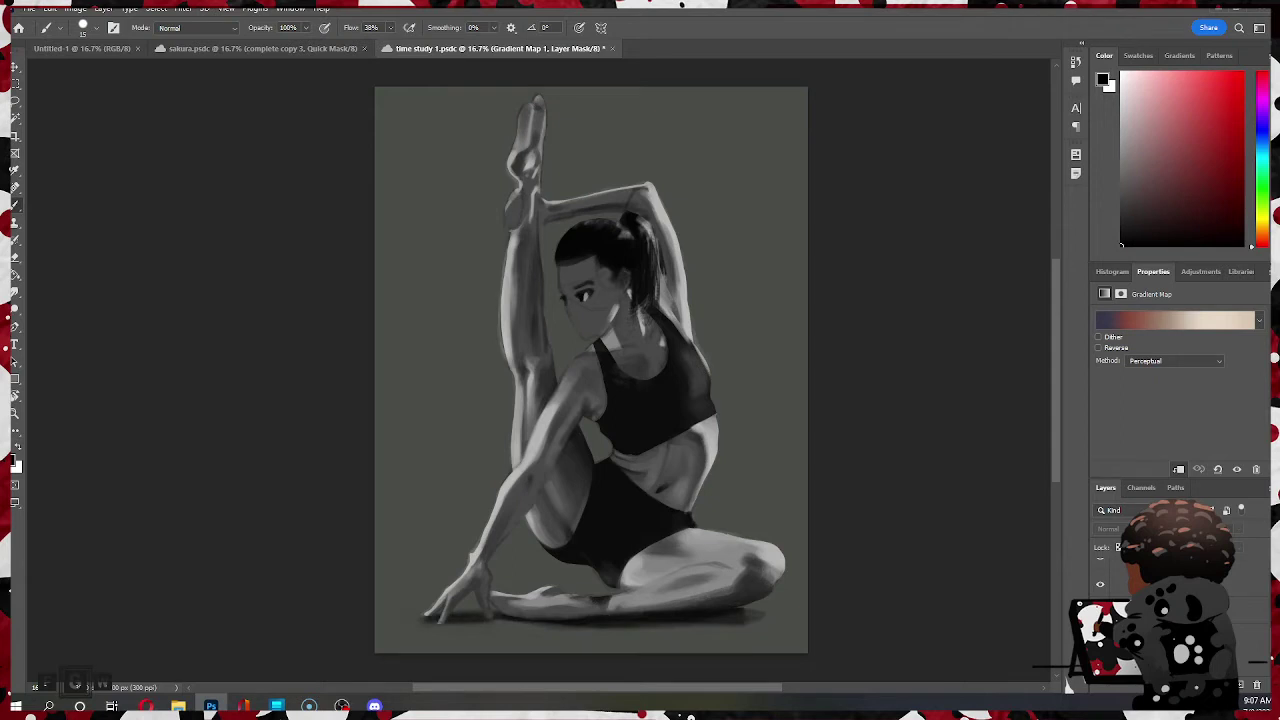
pyautogui.click(1100, 635)
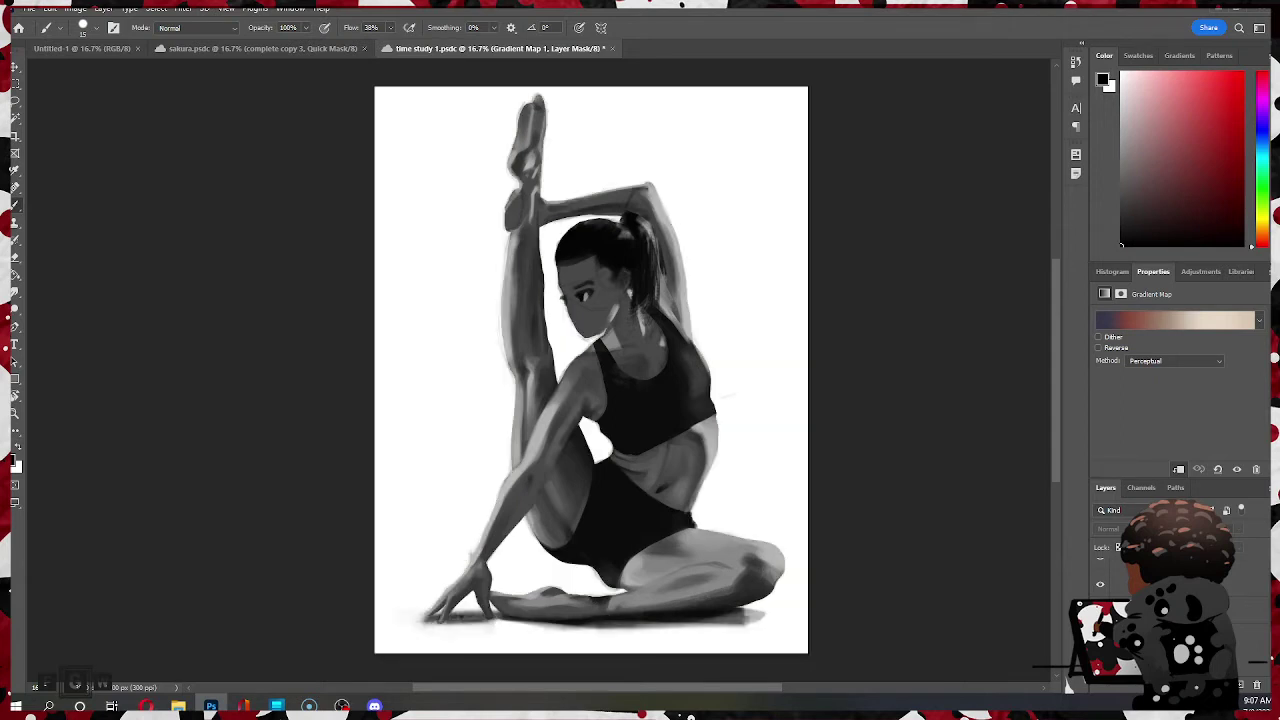
pyautogui.hotkey('ctrl', ',')
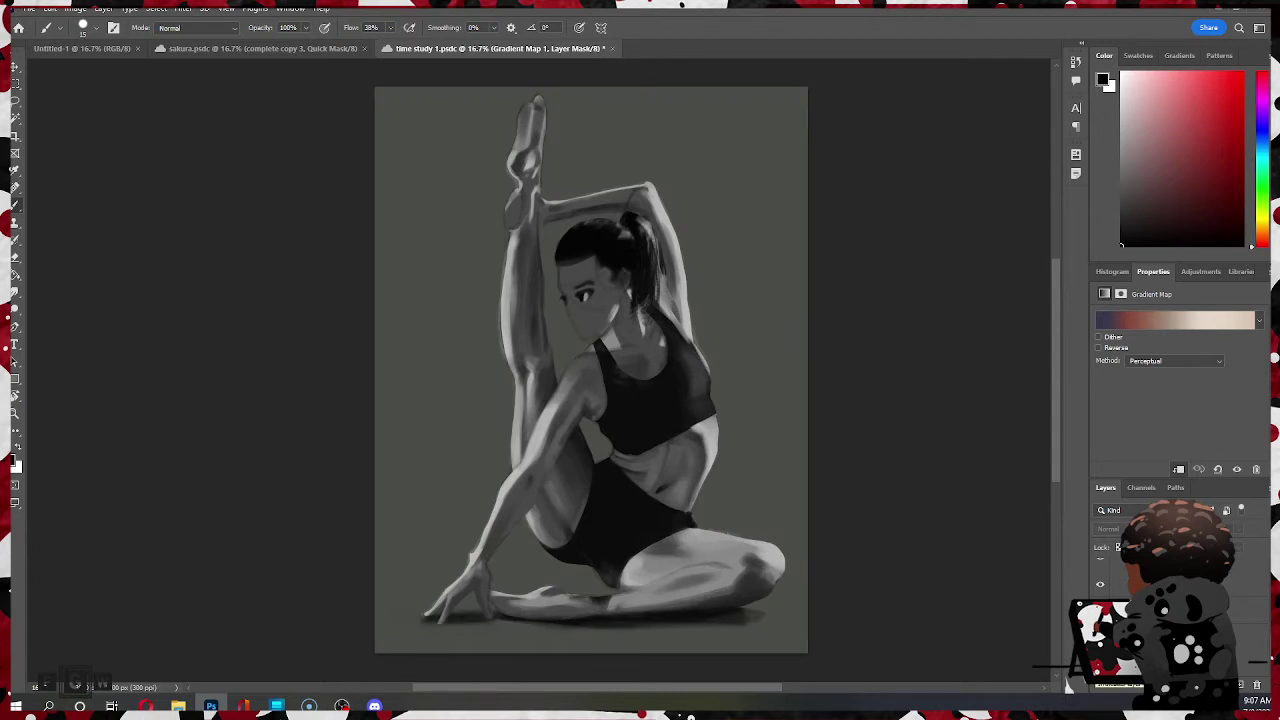
pyautogui.click(1100, 663)
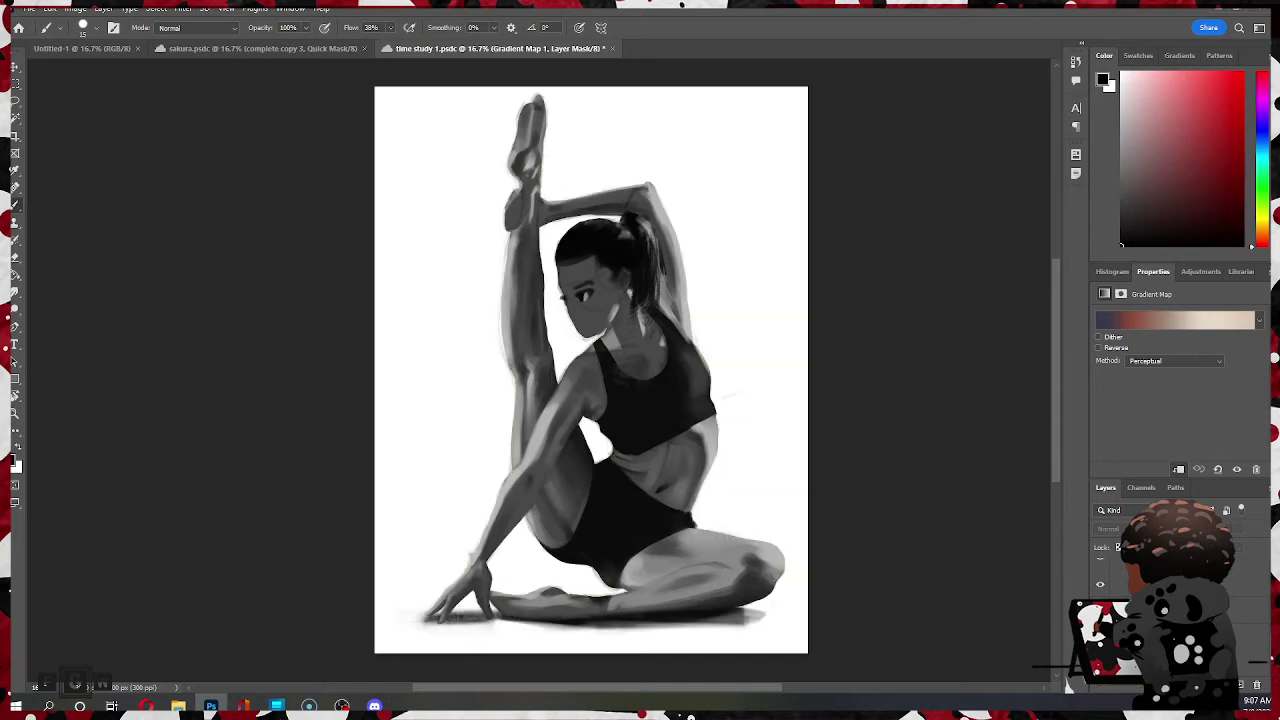
pyautogui.click(1100, 663)
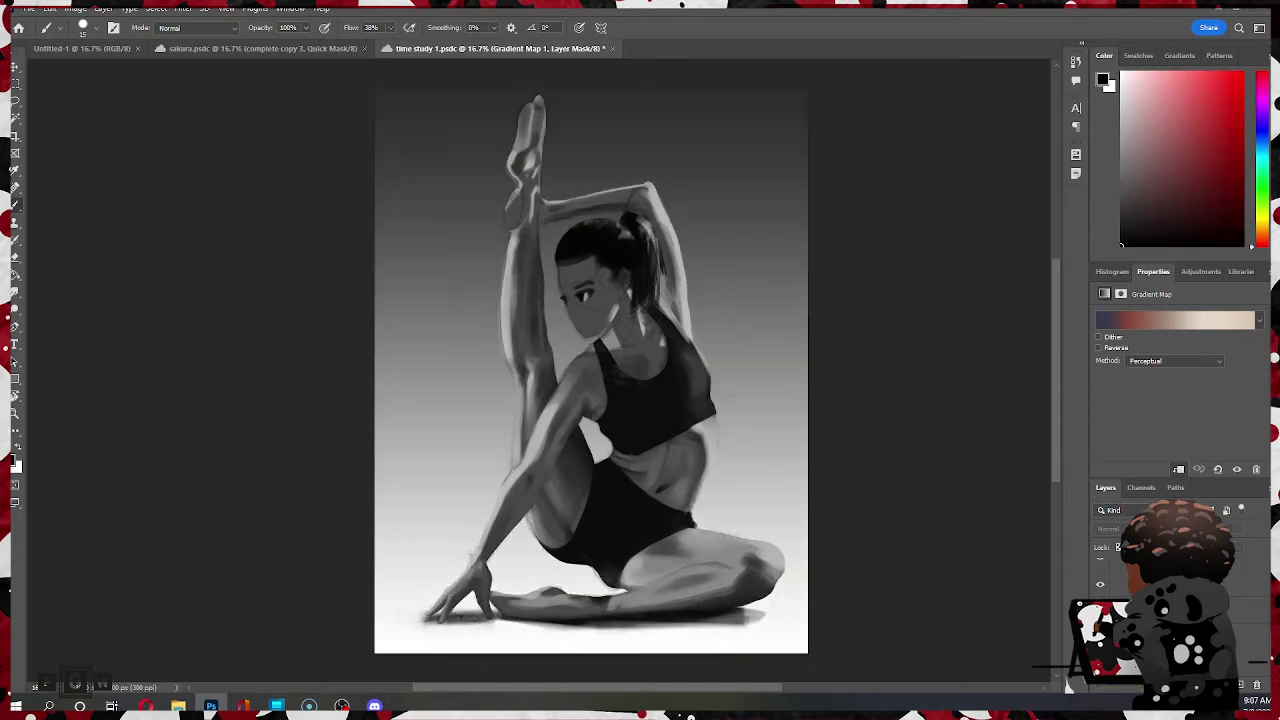
# - Collapse the figure's layer group, select Group 3, and turn the gradient map back on to colour the skin
pyautogui.scroll(3, 1180, 620)
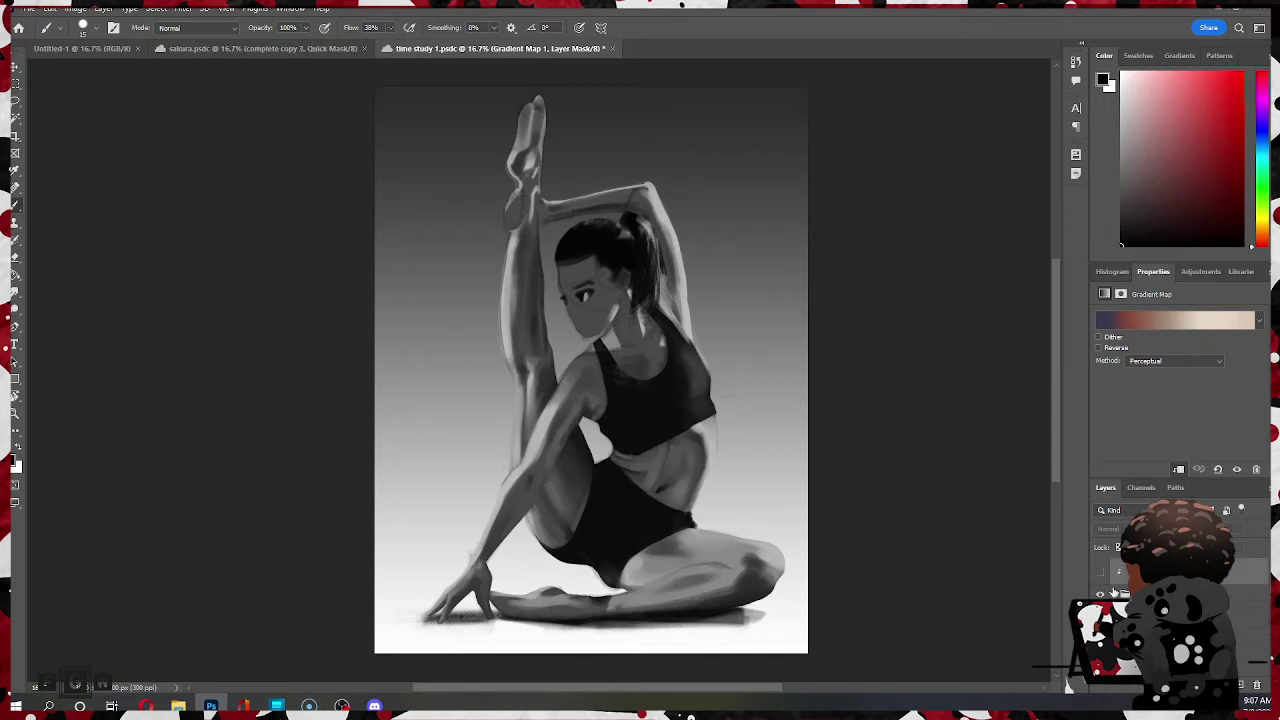
pyautogui.click(1117, 594)
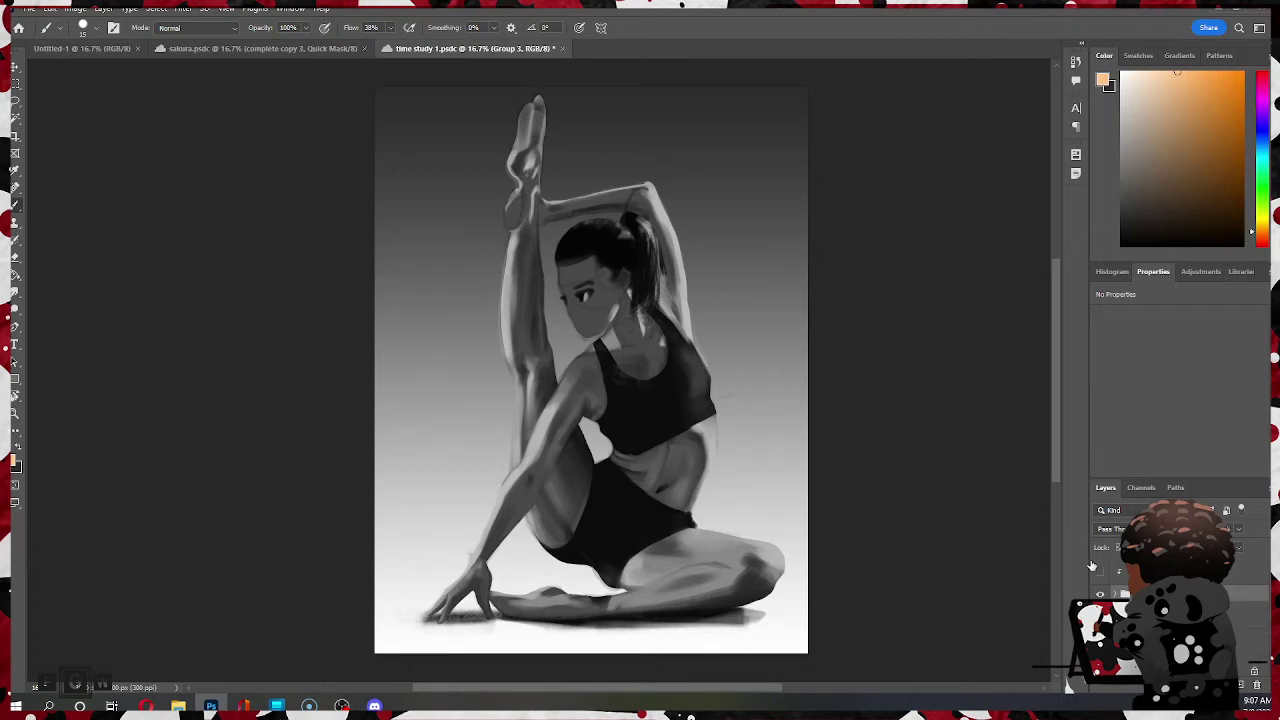
pyautogui.click(1098, 572)
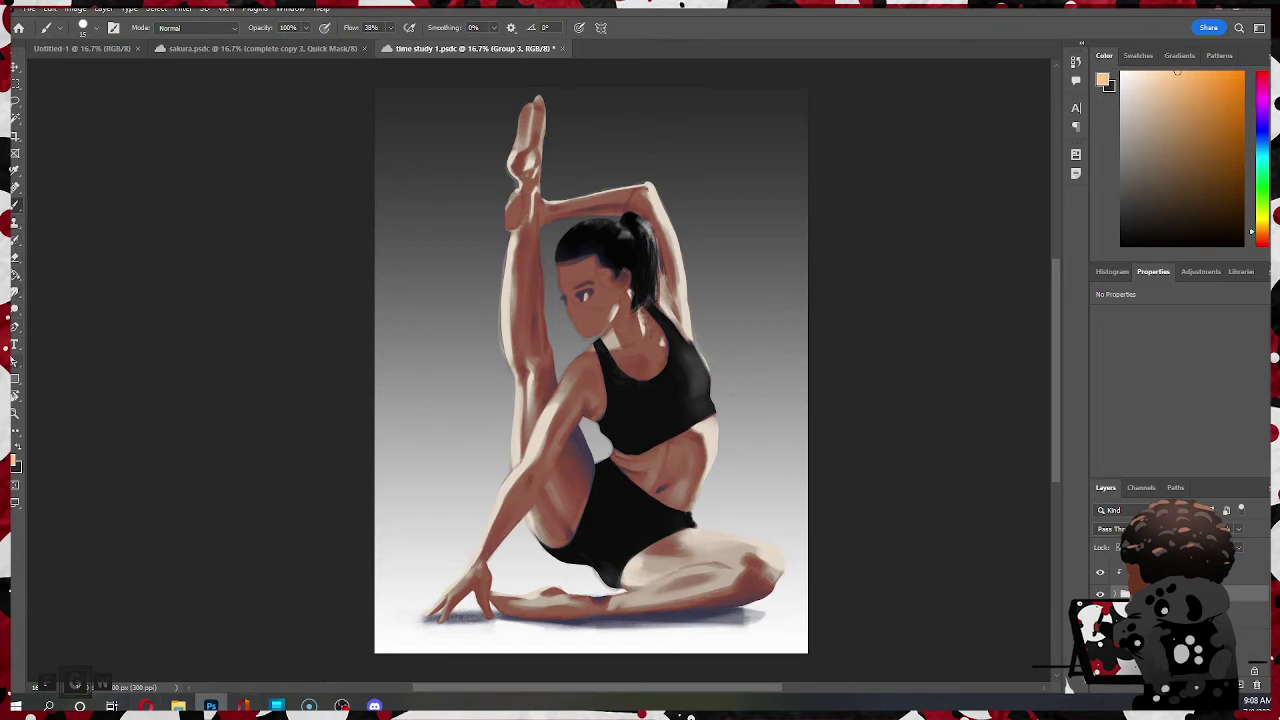
# - Zoom in to 50% on the torso and waist to examine the gradient-mapped skin tones and shadow colours
pyautogui.press('z')
pyautogui.click(582, 456)
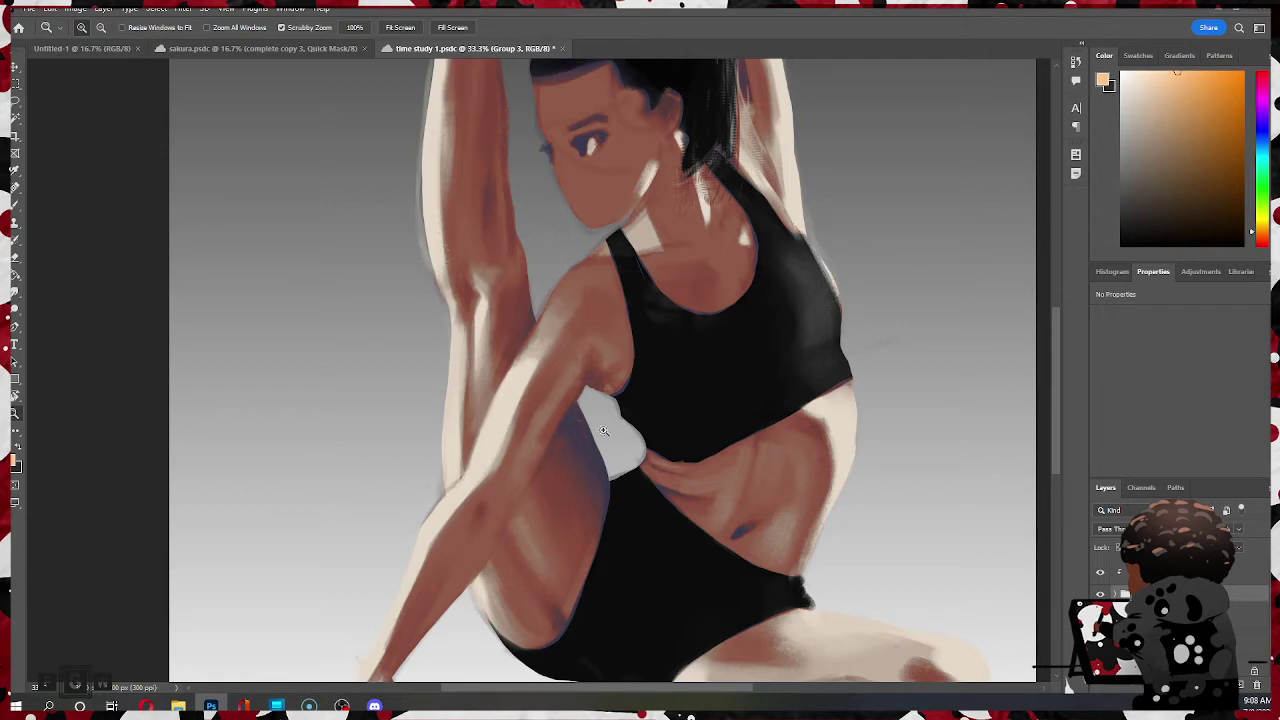
pyautogui.click(604, 370)
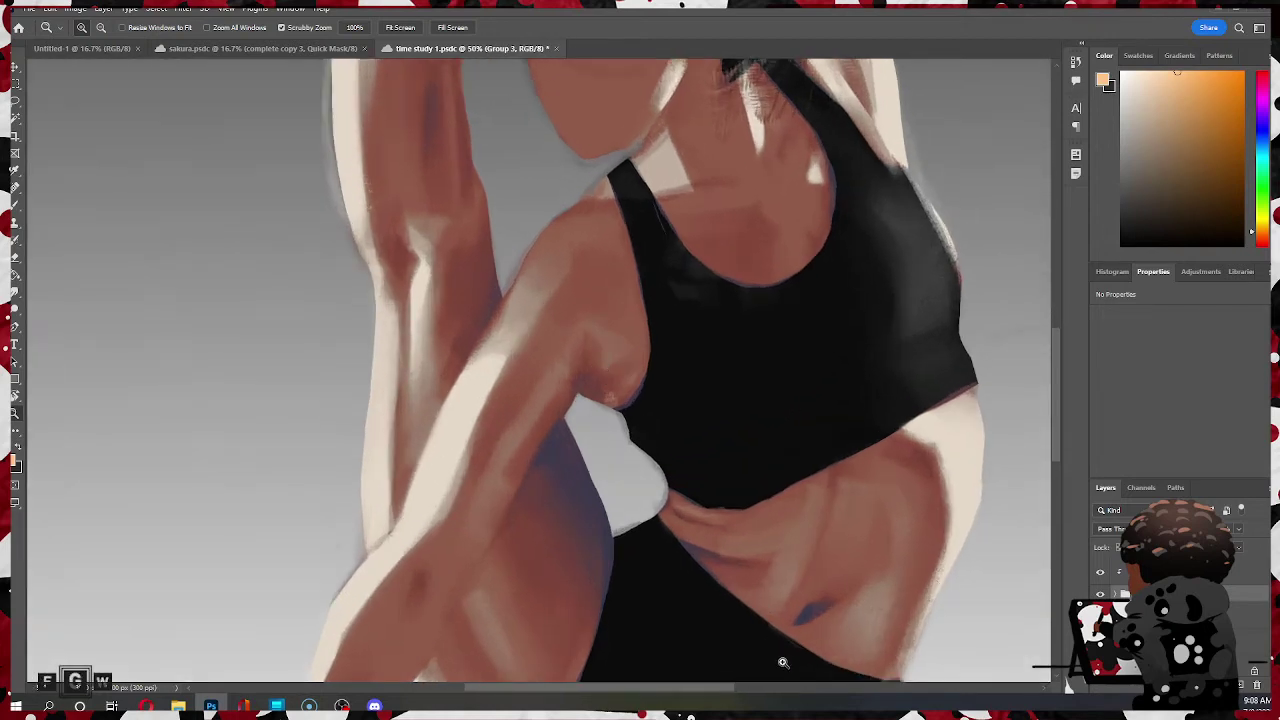
pyautogui.moveTo(790, 668); pyautogui.dragTo(796, 647)
pyautogui.moveTo(767, 522); pyautogui.dragTo(582, 352)
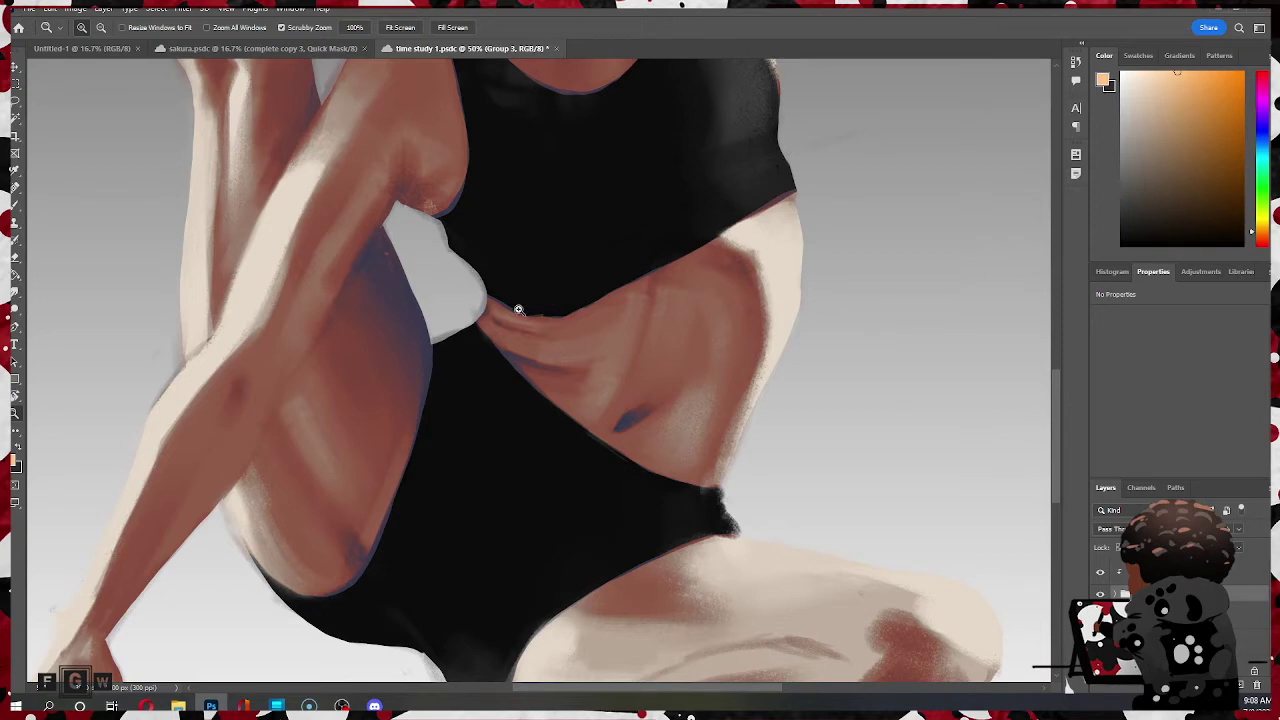
# - Examine the gradient-mapped highlights and shadows on the raised foot and gripping hand at 66.7%, and return to the whole figure
pyautogui.keyDown('alt'); pyautogui.click(541, 283); pyautogui.keyUp('alt')
pyautogui.keyDown('alt'); pyautogui.click(540, 229); pyautogui.keyUp('alt')
pyautogui.moveTo(550, 238); pyautogui.dragTo(722, 579)
pyautogui.click(537, 189)
pyautogui.click(536, 189)
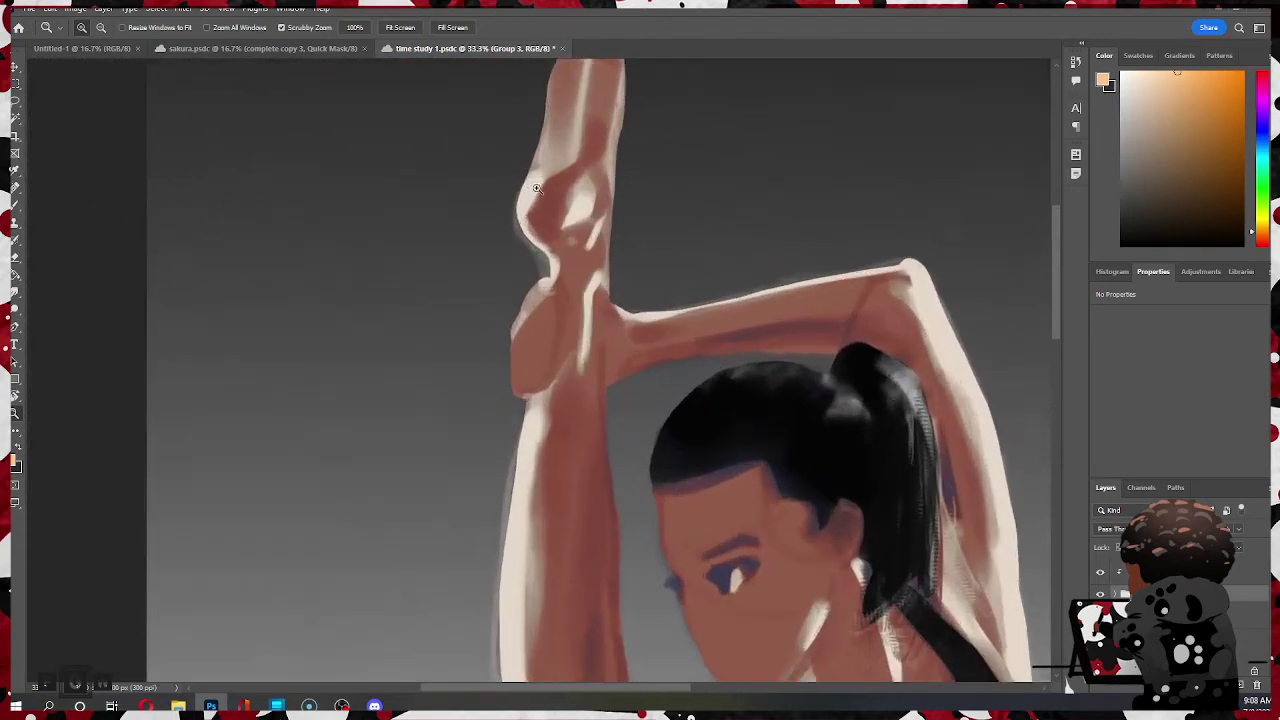
pyautogui.click(536, 189)
pyautogui.click(536, 189)
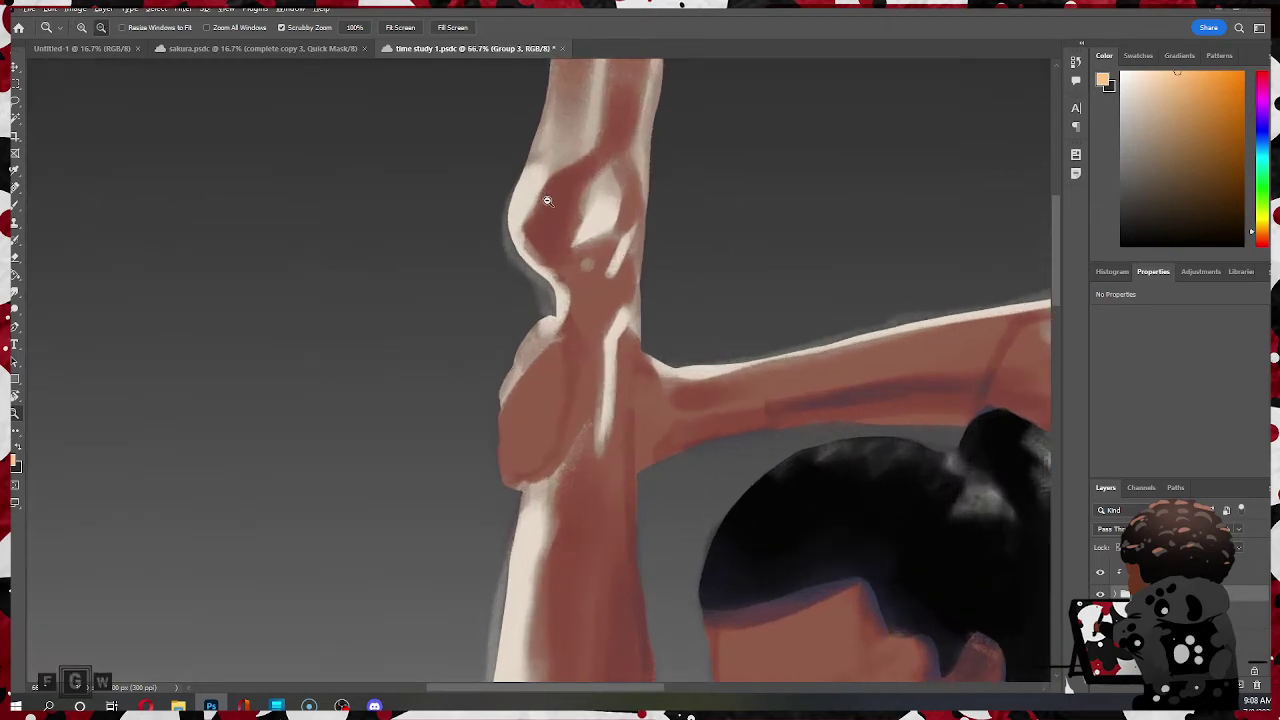
pyautogui.keyDown('alt'); pyautogui.click(548, 200); pyautogui.keyUp('alt')
pyautogui.keyDown('alt'); pyautogui.click(549, 200); pyautogui.keyUp('alt')
pyautogui.keyDown('alt'); pyautogui.click(551, 201); pyautogui.keyUp('alt')
pyautogui.keyDown('alt'); pyautogui.click(603, 238); pyautogui.keyUp('alt')
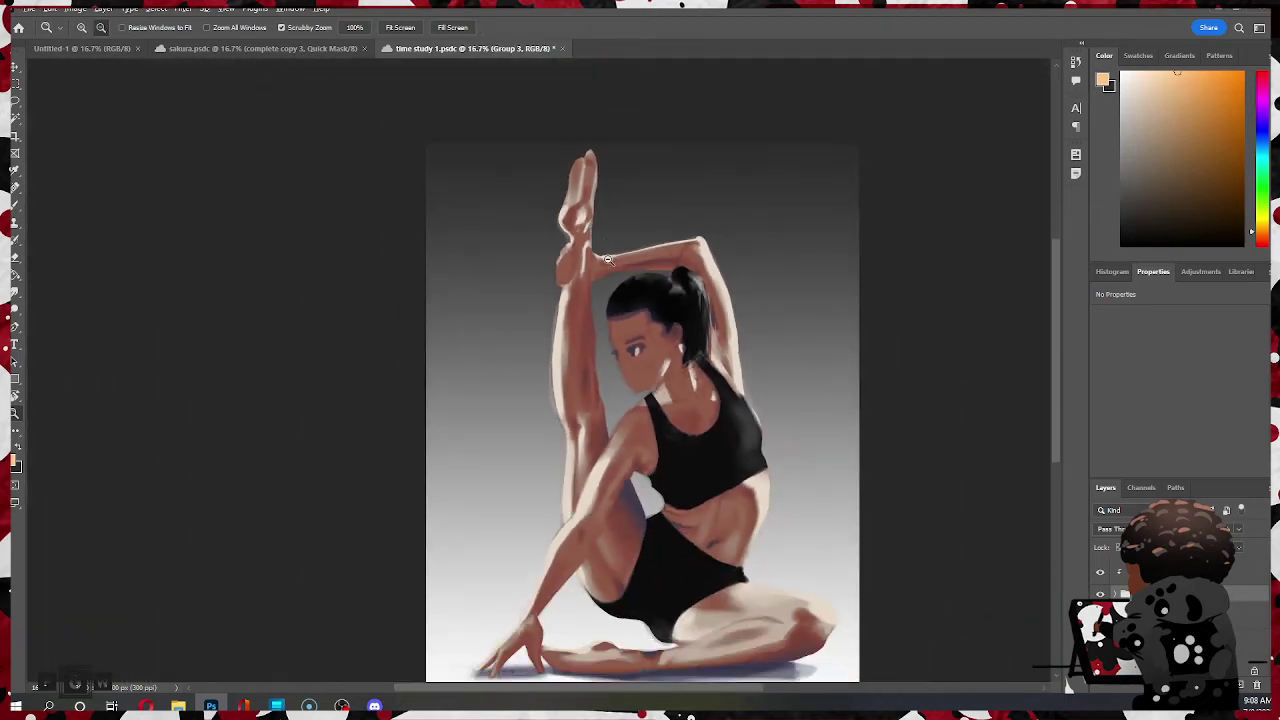
pyautogui.keyDown('alt'); pyautogui.click(603, 237); pyautogui.keyUp('alt')
# - Examine the face, ponytail and bent arm at up to 66.7%, and return to the whole figure at 12.5%
pyautogui.moveTo(700, 372); pyautogui.dragTo(634, 384)
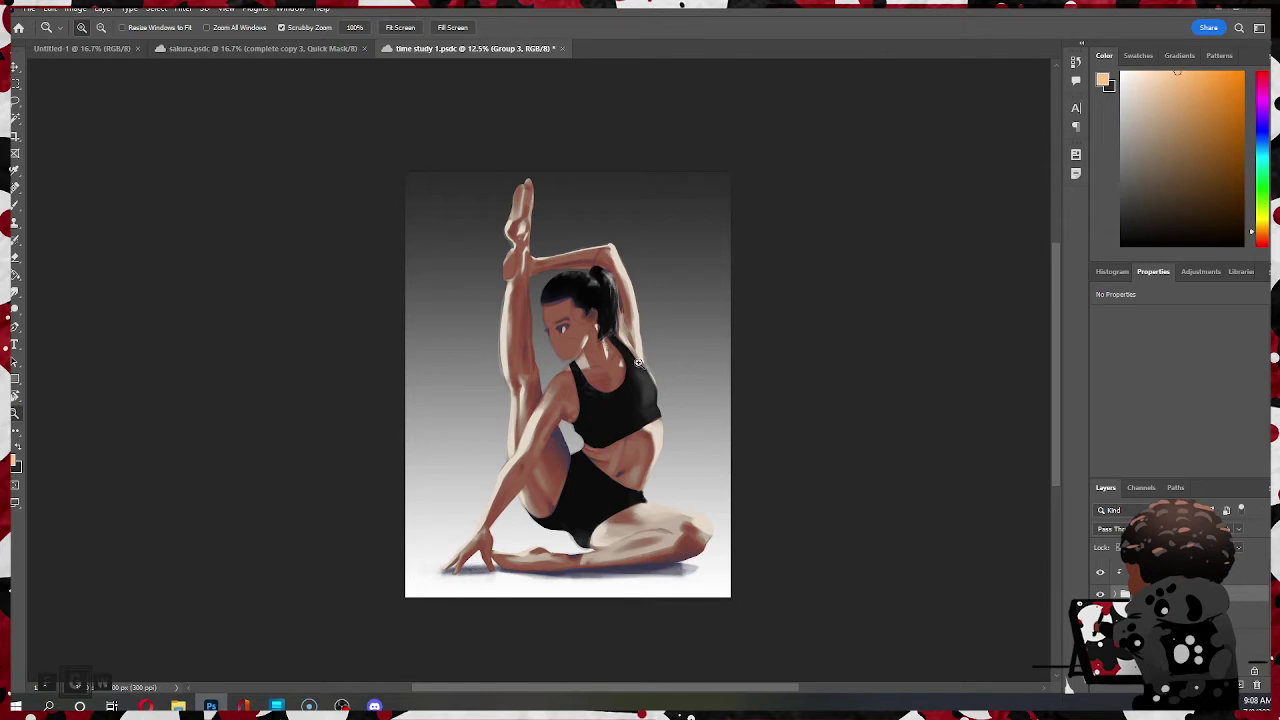
pyautogui.click(633, 342)
pyautogui.doubleClick(633, 342)
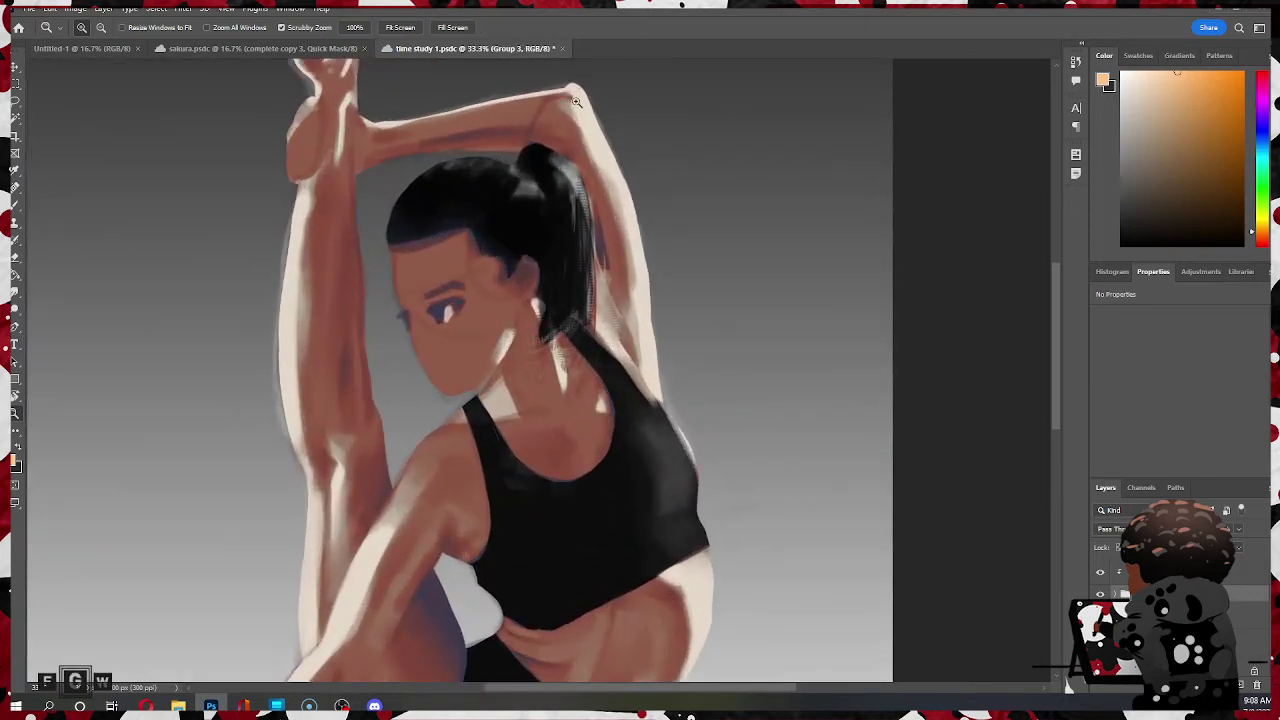
pyautogui.moveTo(606, 191); pyautogui.dragTo(586, 249)
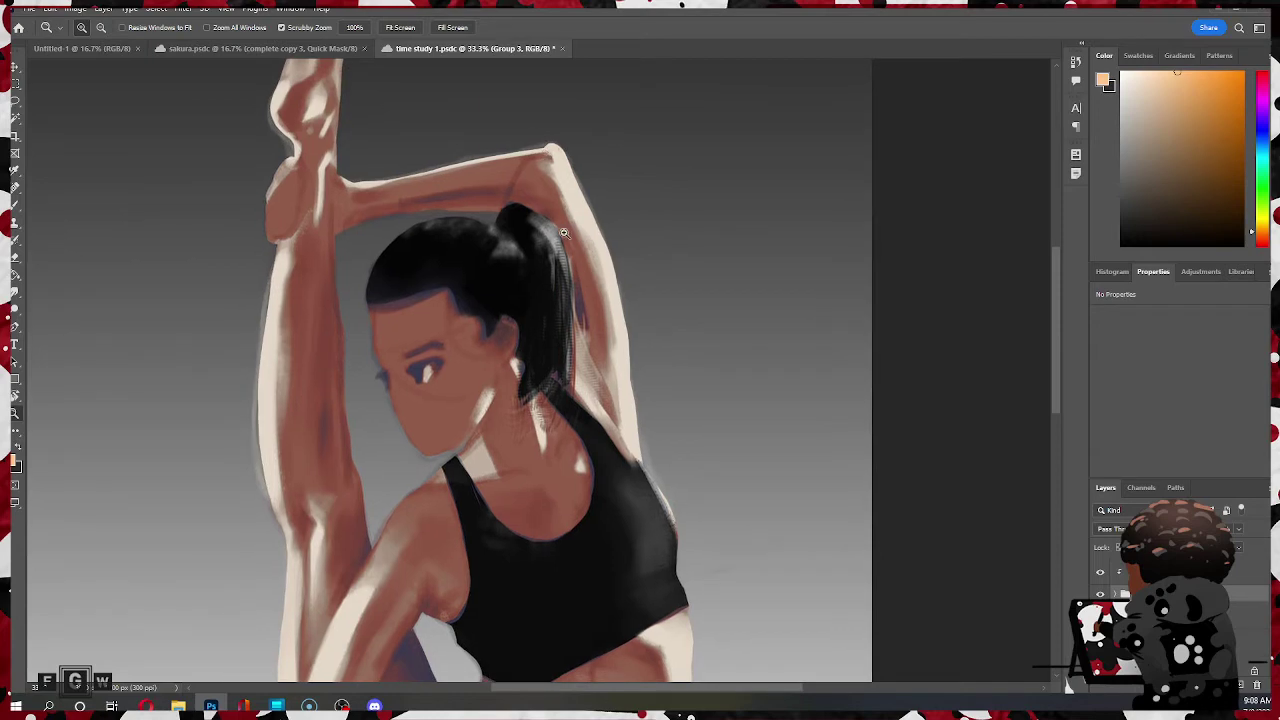
pyautogui.click(576, 290)
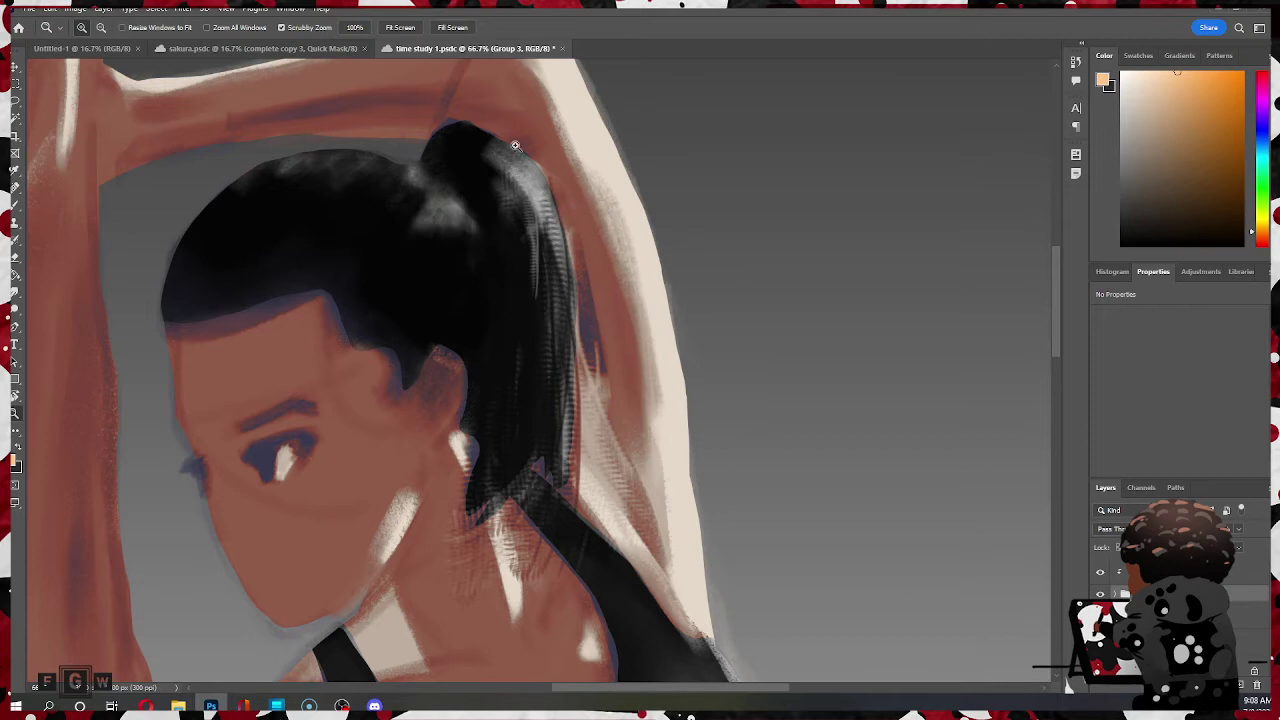
pyautogui.keyDown('alt'); pyautogui.click(545, 135); pyautogui.keyUp('alt')
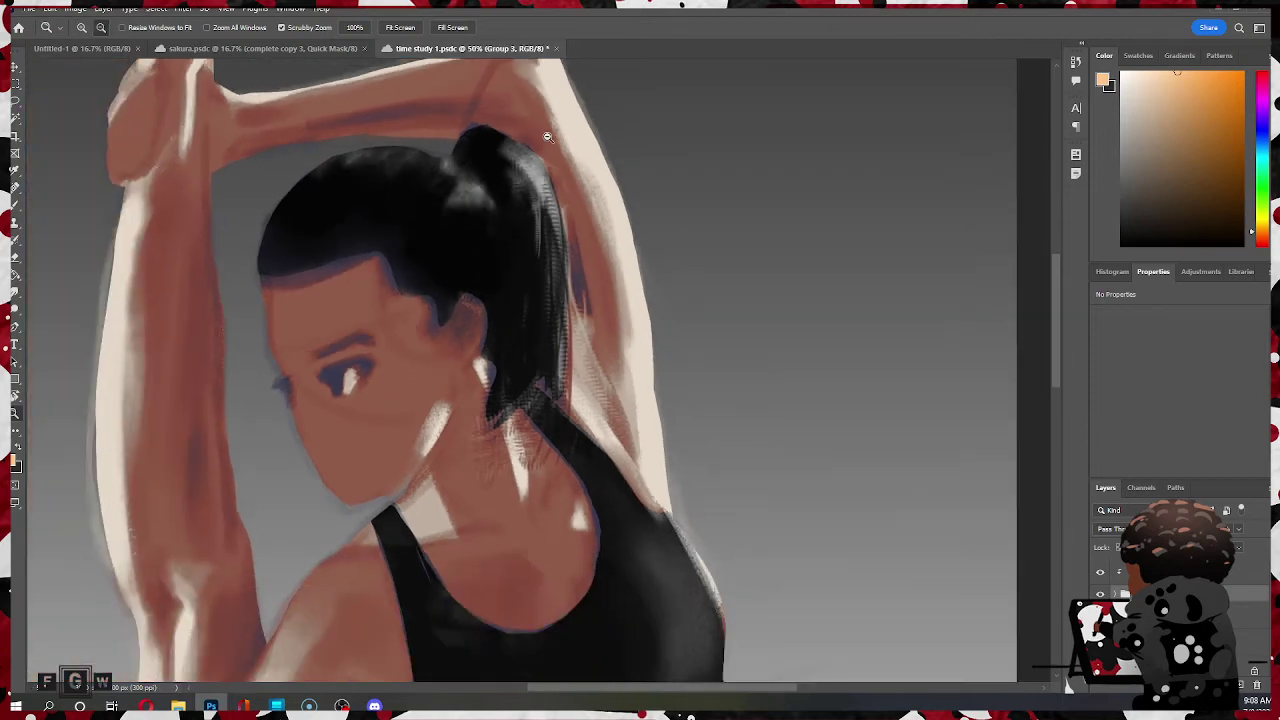
pyautogui.keyDown('alt'); pyautogui.click(548, 140); pyautogui.keyUp('alt')
pyautogui.keyDown('alt'); pyautogui.click(550, 143); pyautogui.keyUp('alt')
pyautogui.keyDown('alt'); pyautogui.click(548, 148); pyautogui.keyUp('alt')
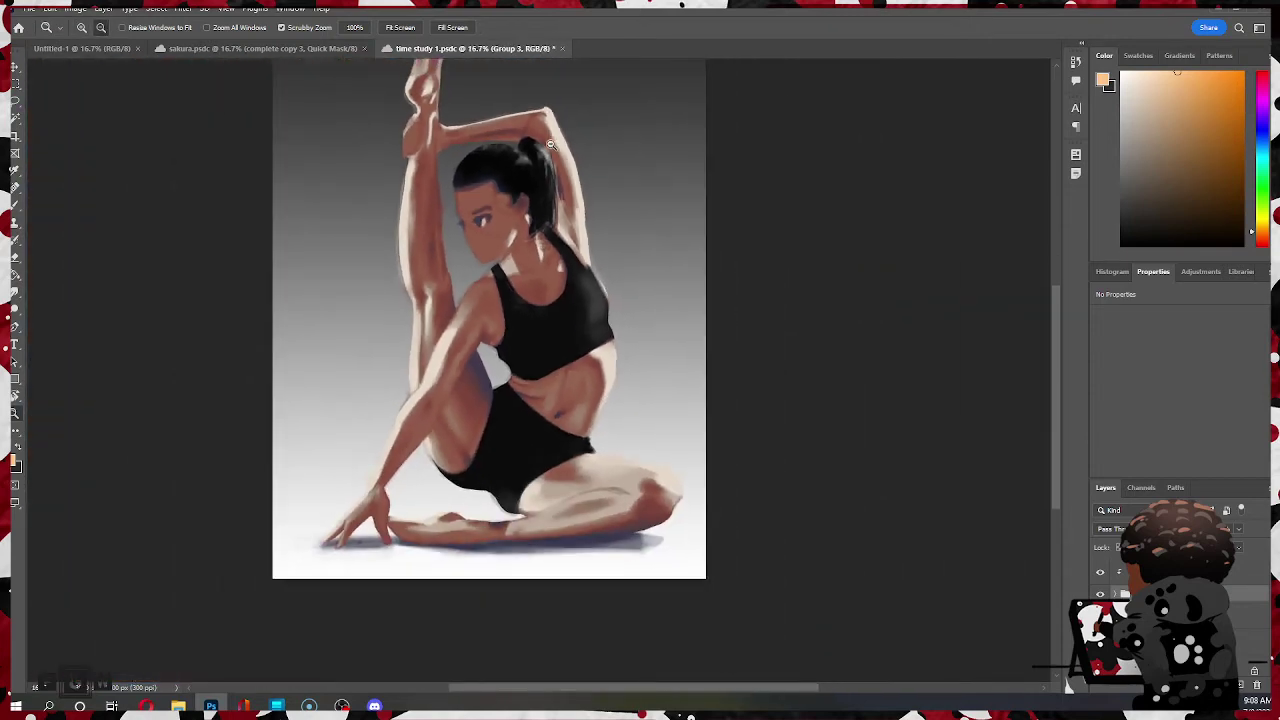
pyautogui.keyDown('alt'); pyautogui.click(545, 149); pyautogui.keyUp('alt')
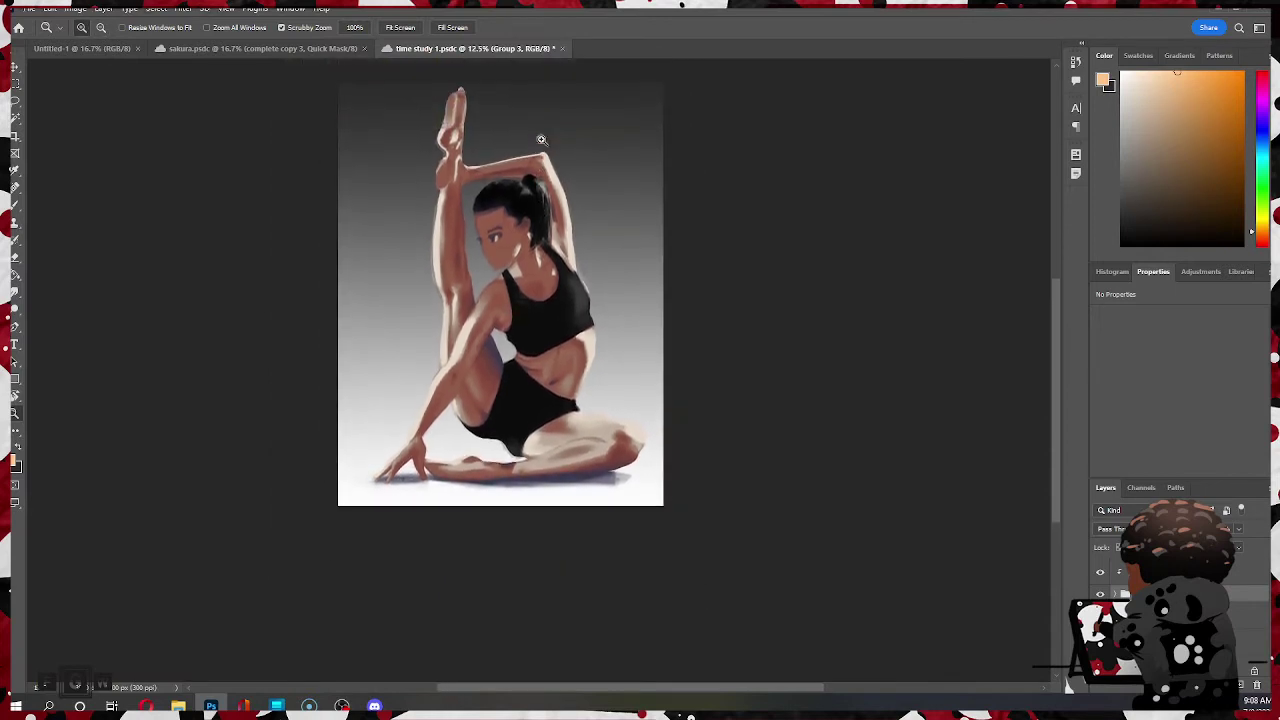
# - Recentre the whole figure, save time study 1.psdc and close the document
pyautogui.moveTo(488, 191); pyautogui.dragTo(590, 240)
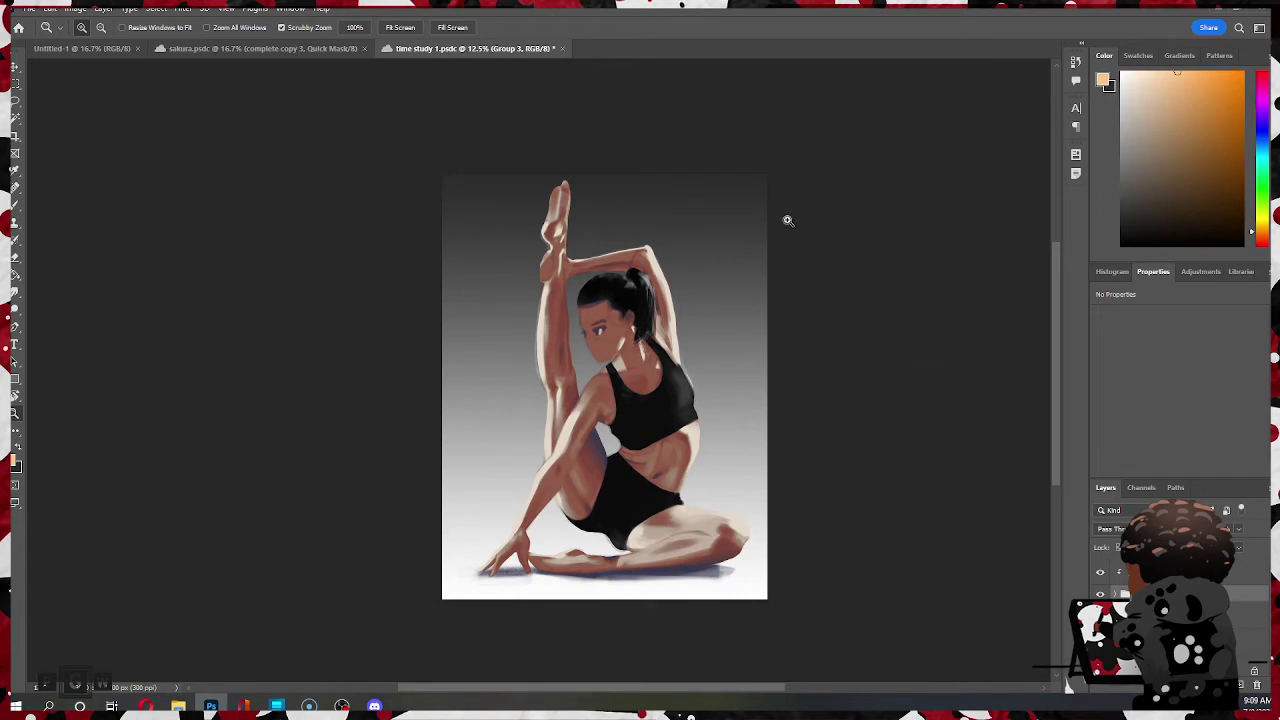
pyautogui.moveTo(647, 325); pyautogui.dragTo(578, 296)
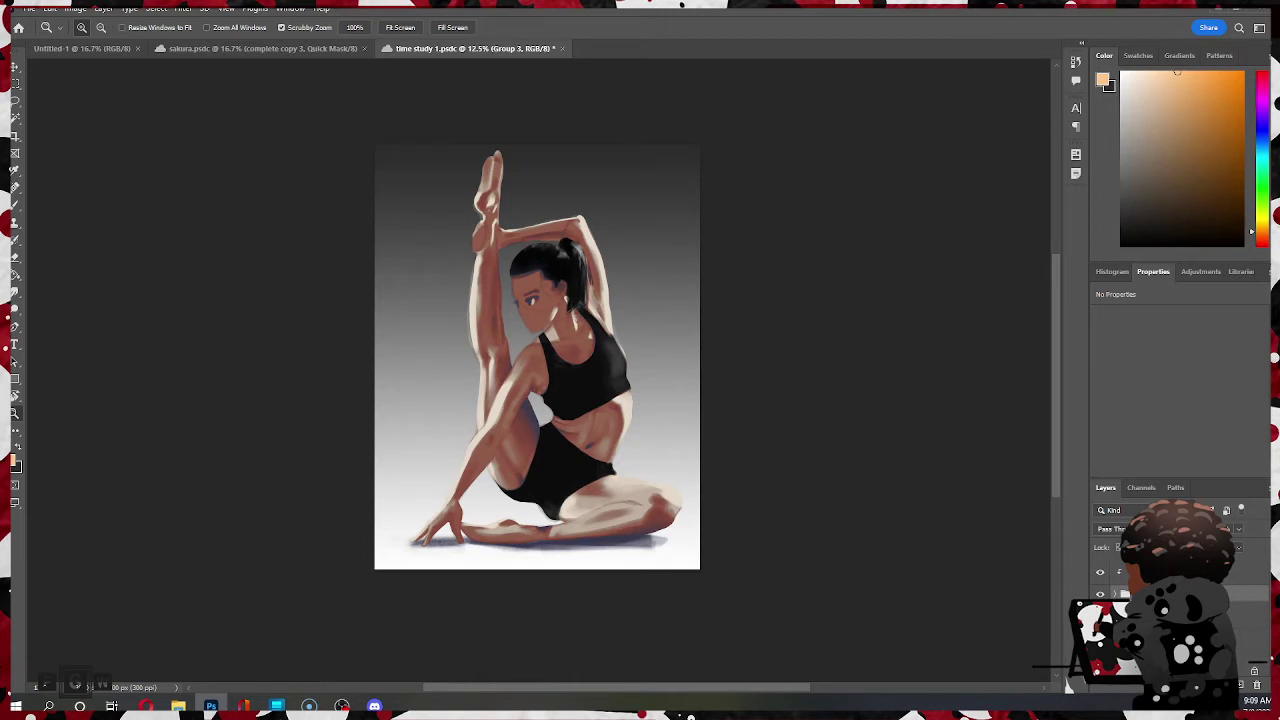
pyautogui.hotkey('ctrl', 's')
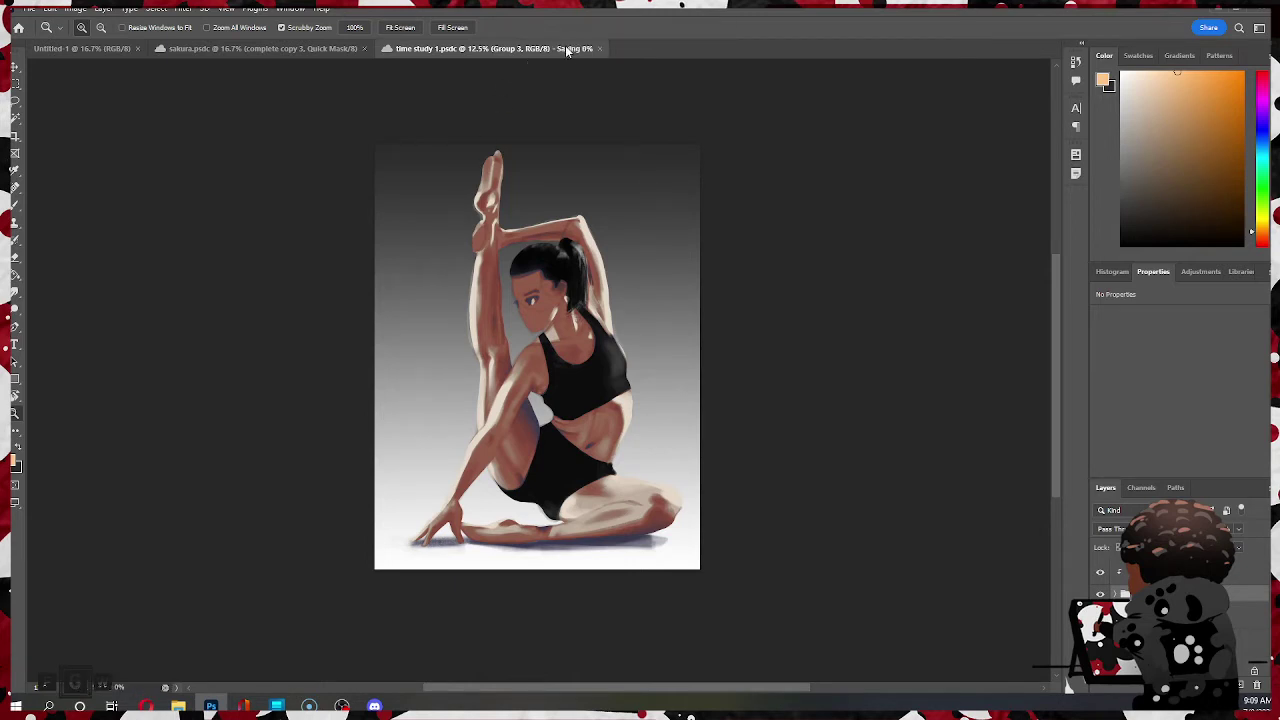
pyautogui.click(604, 48)
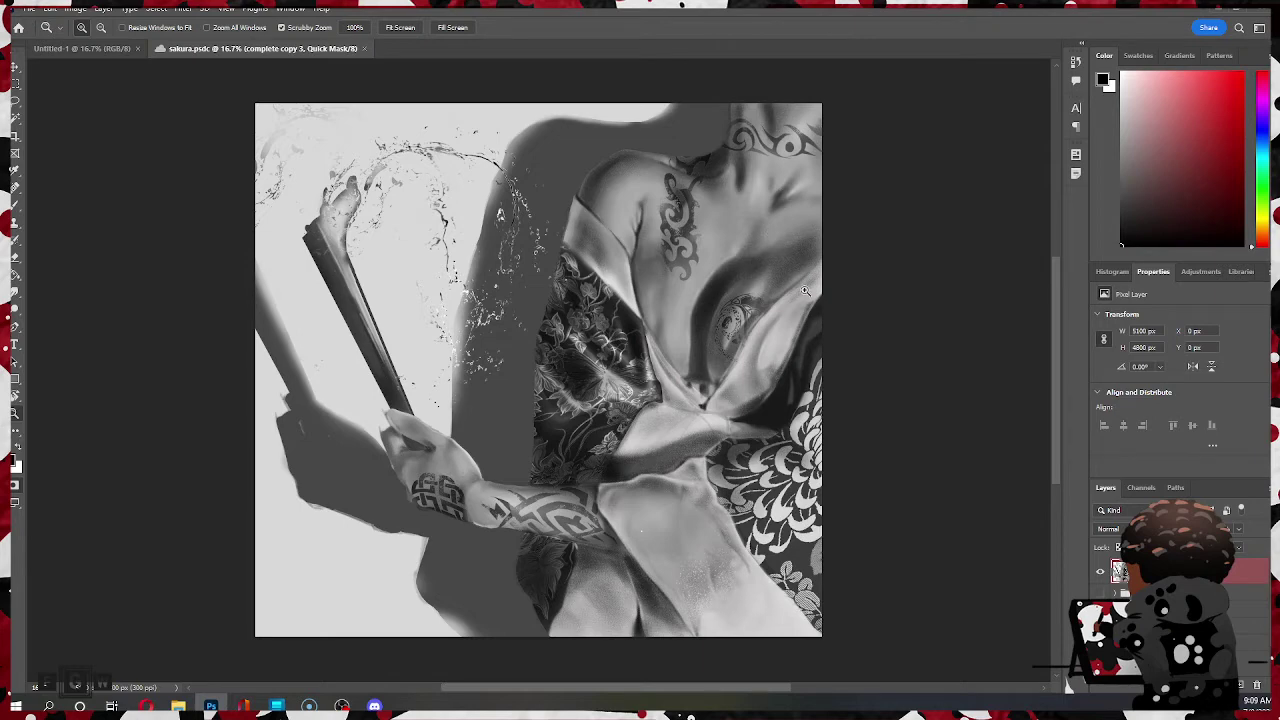
# - Place the sakura.PNG reference photo over the centre of the greyscale painting, enlarged to about 175%
pyautogui.scroll(-2, 774, 256)
pyautogui.scroll(2, 774, 255)
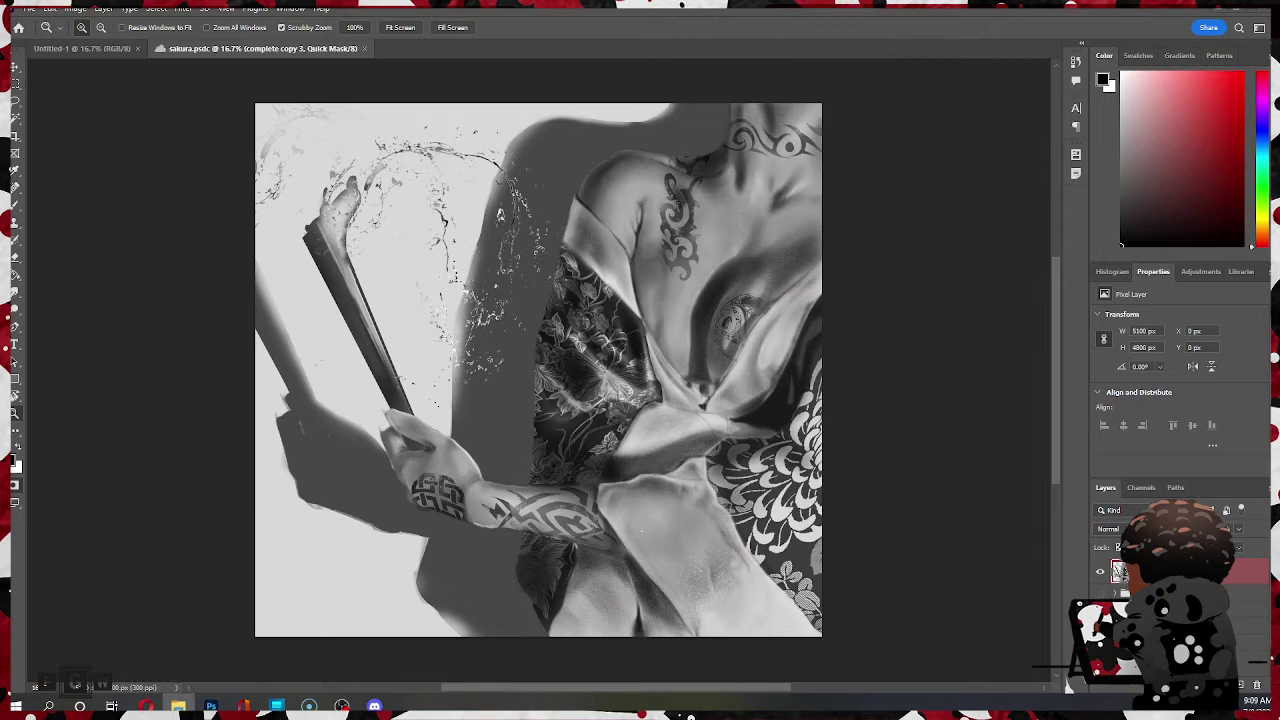
pyautogui.moveTo(790, 5); pyautogui.dragTo(621, 510)
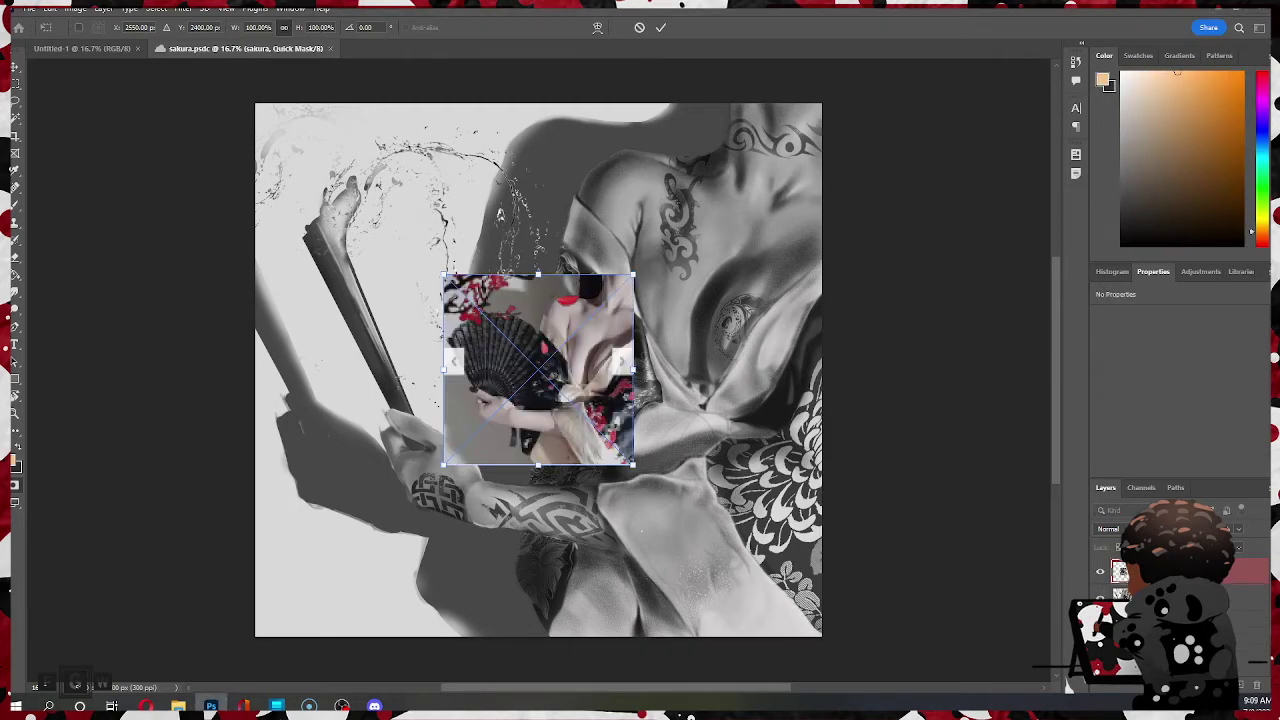
pyautogui.moveTo(443, 275); pyautogui.dragTo(300, 106)
pyautogui.moveTo(364, 289); pyautogui.dragTo(474, 338)
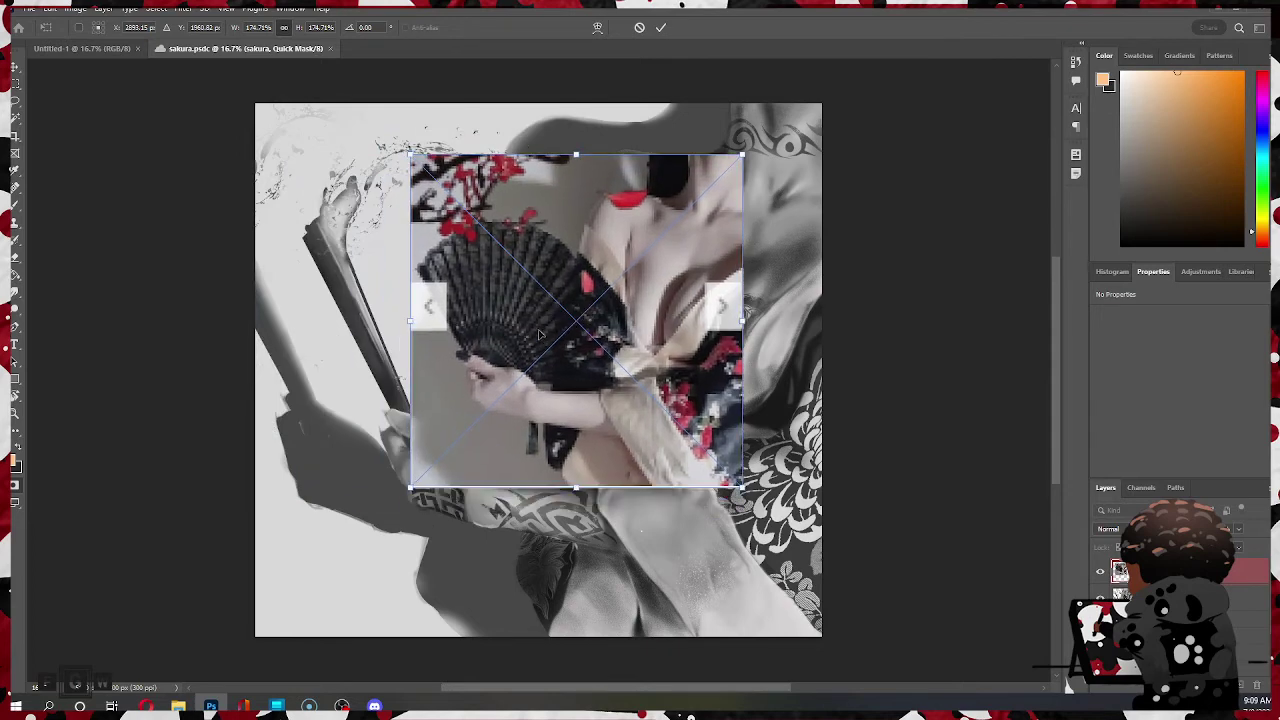
pyautogui.click(664, 29)
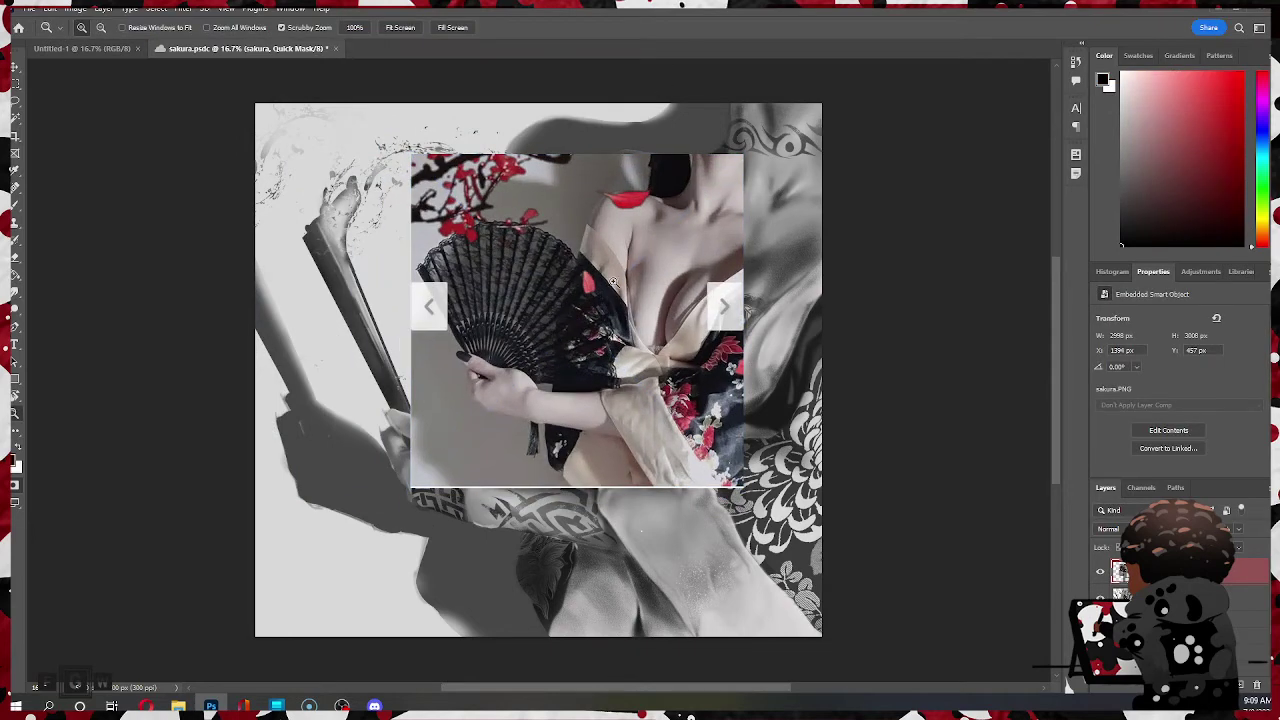
# - Try to move the placed reference photo with Free Transform, cancel the transform and undo the photo's placement
pyautogui.hotkey('ctrl', 't')
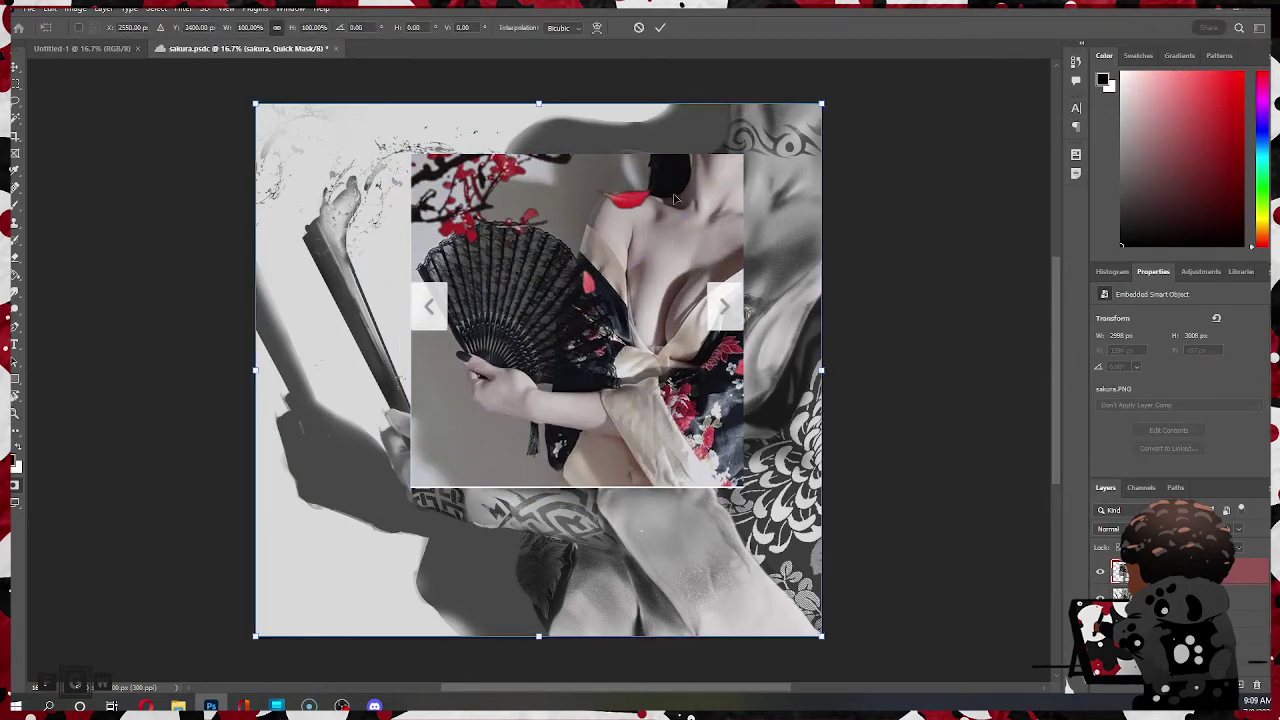
pyautogui.moveTo(649, 215); pyautogui.dragTo(652, 214)
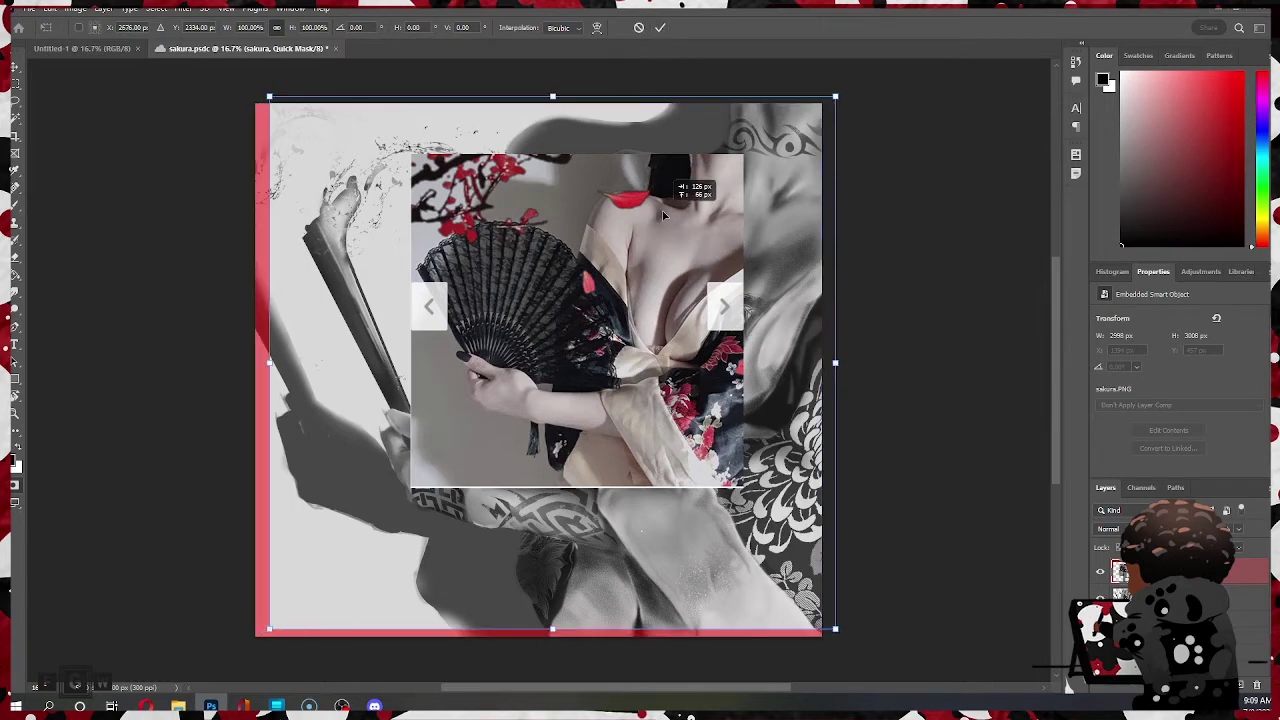
pyautogui.click(637, 29)
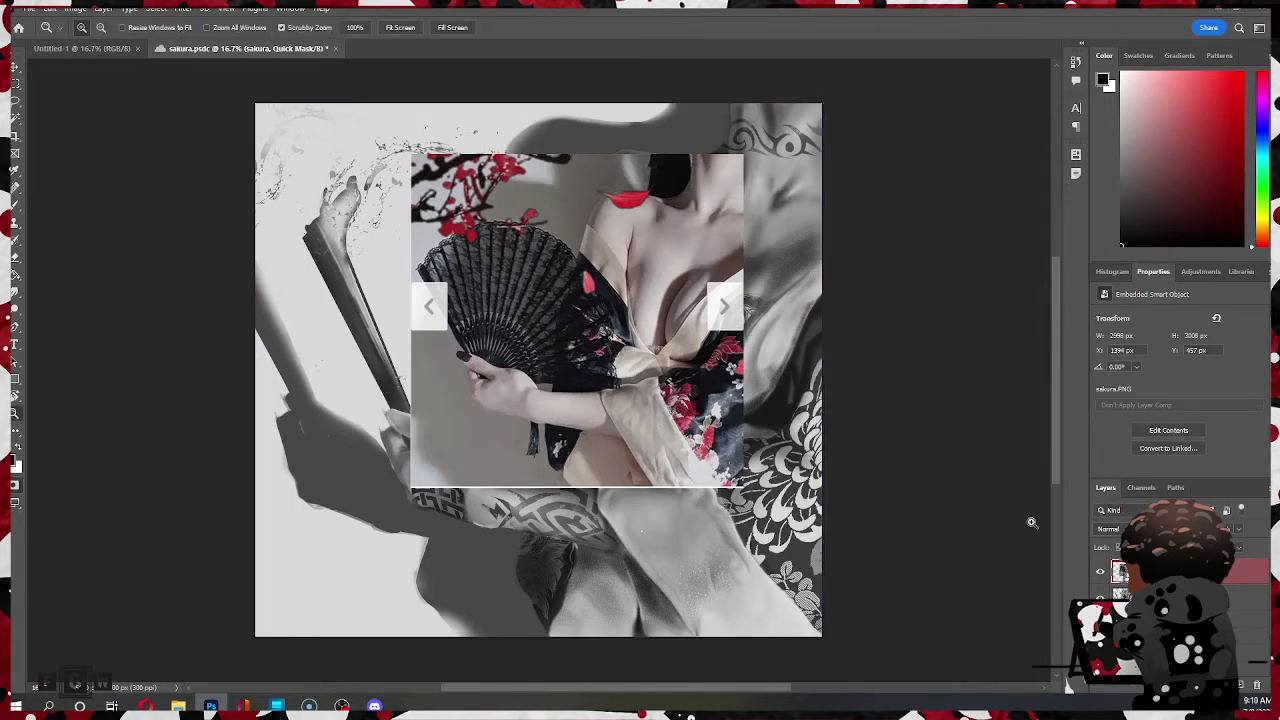
pyautogui.click(915, 376)
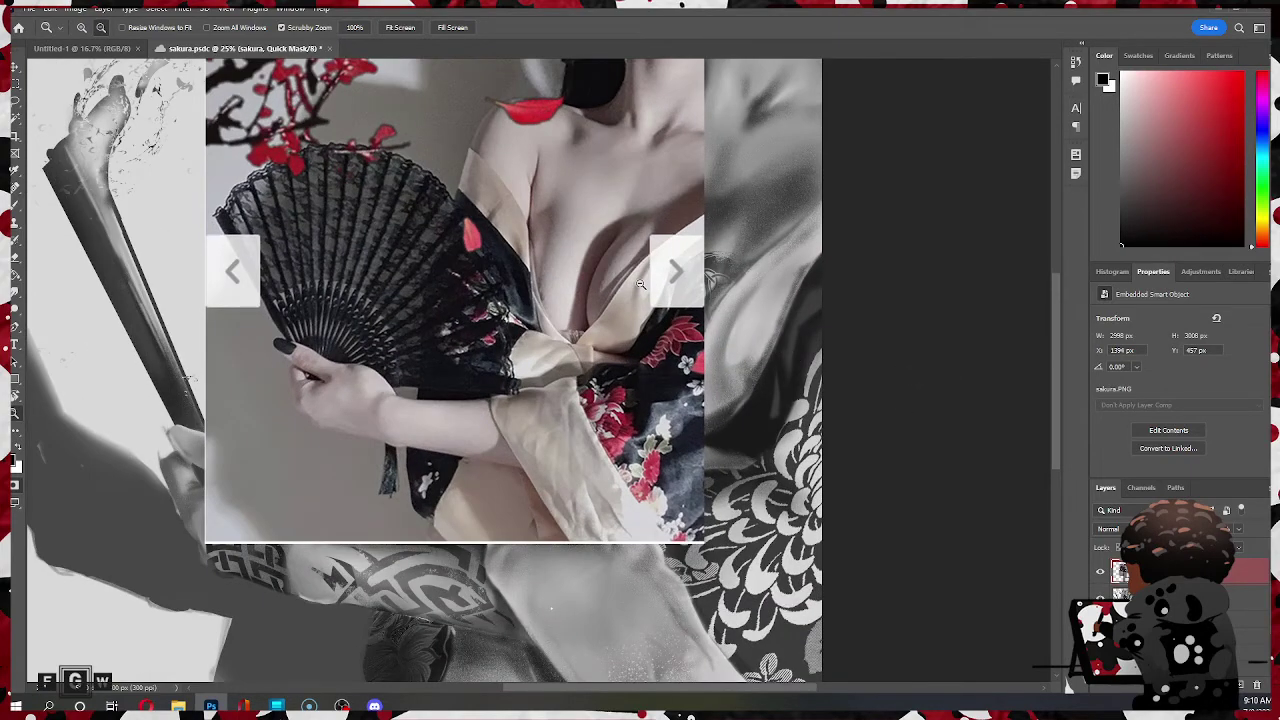
pyautogui.keyDown('alt'); pyautogui.click(641, 285); pyautogui.keyUp('alt')
pyautogui.hotkey('ctrl', 'z')
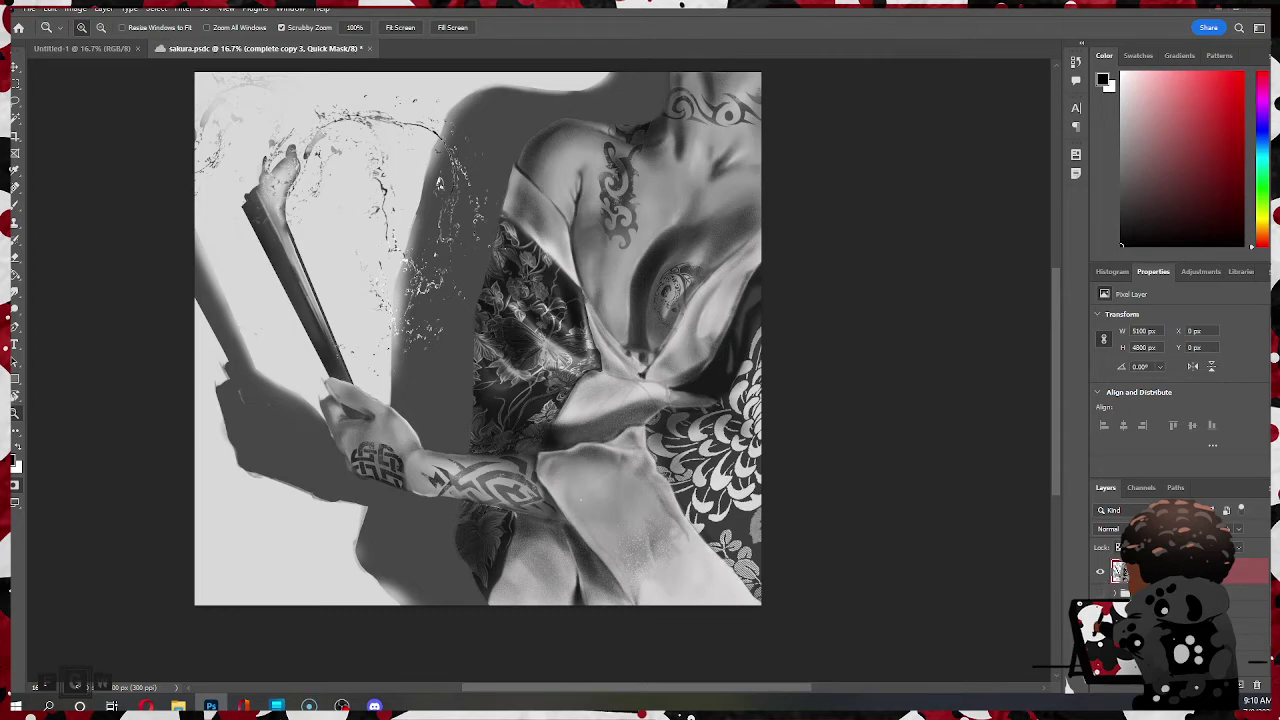
# - Add a new layer outside Quick Mask and place sakura.PNG at 100% in the upper-left corner of the canvas
pyautogui.click(1240, 686)
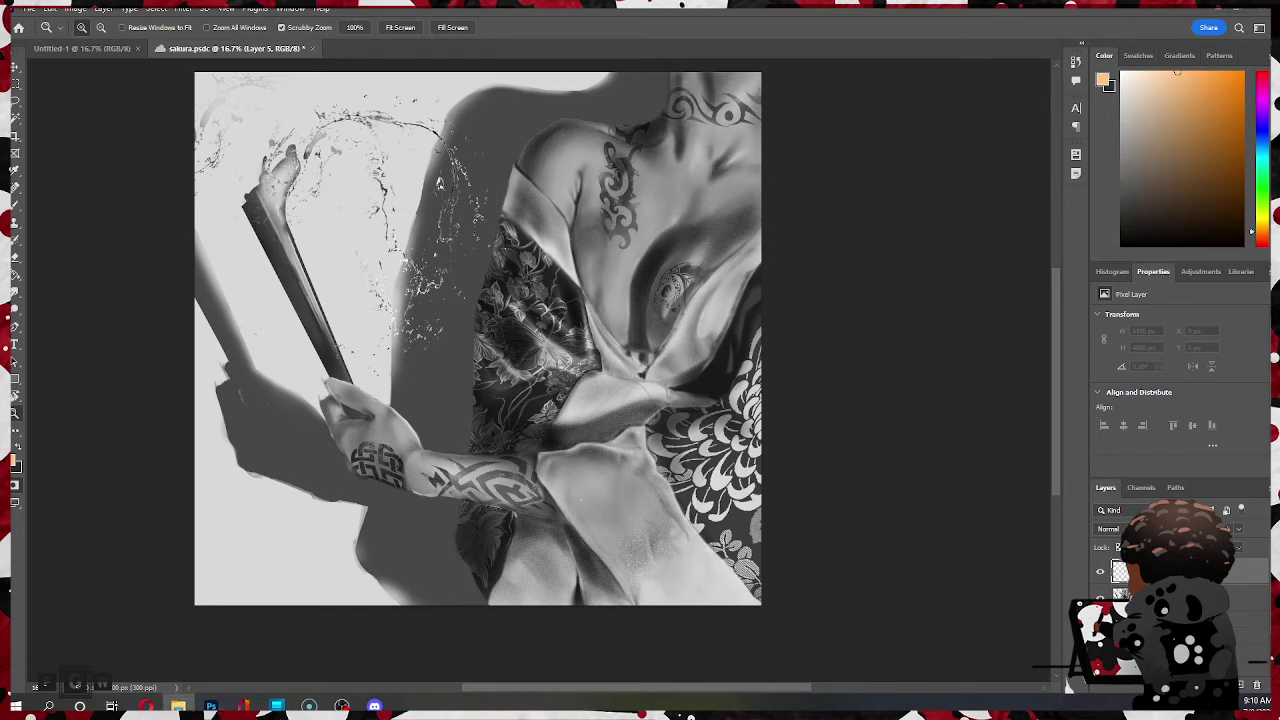
pyautogui.moveTo(628, 365); pyautogui.dragTo(488, 528)
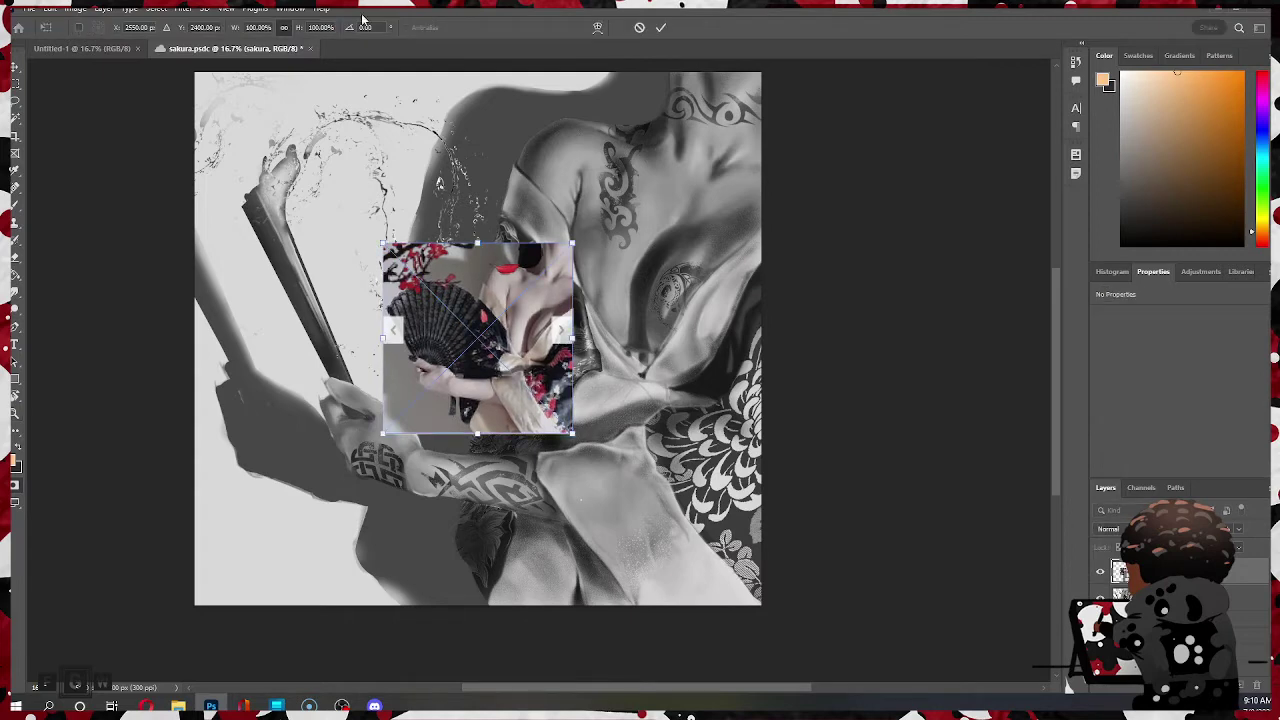
pyautogui.moveTo(495, 309); pyautogui.dragTo(315, 153)
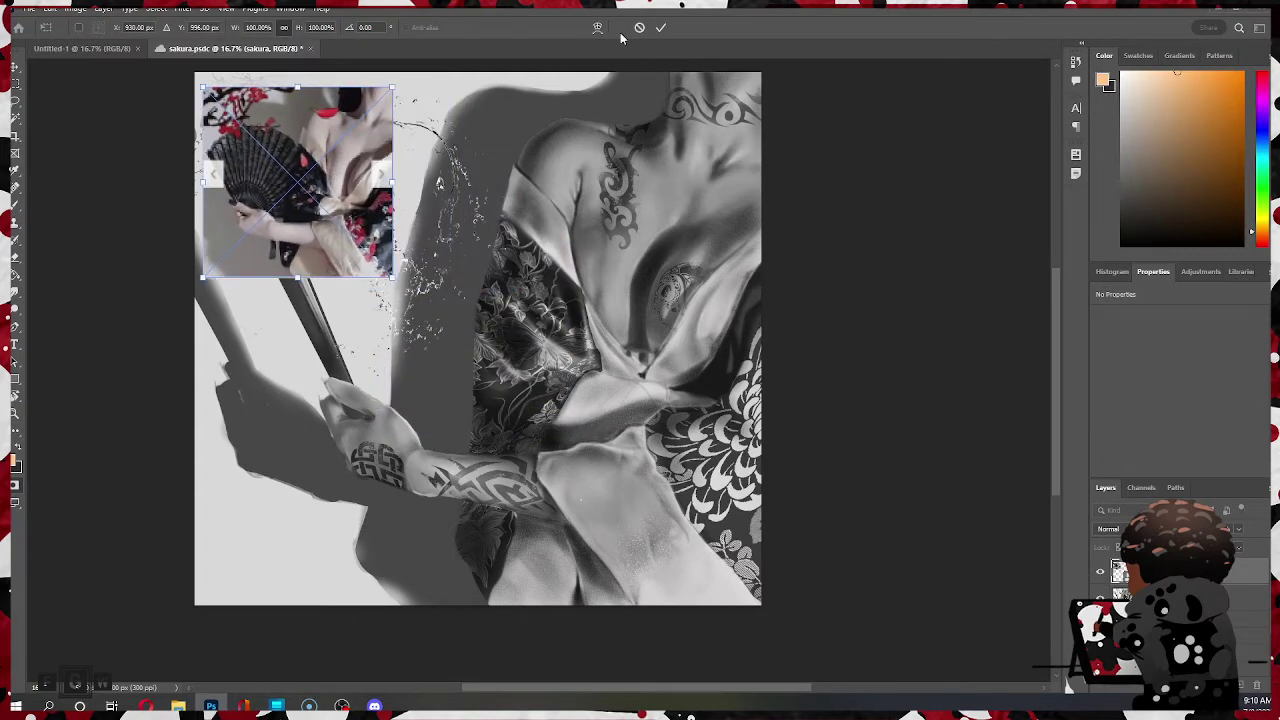
pyautogui.click(660, 27)
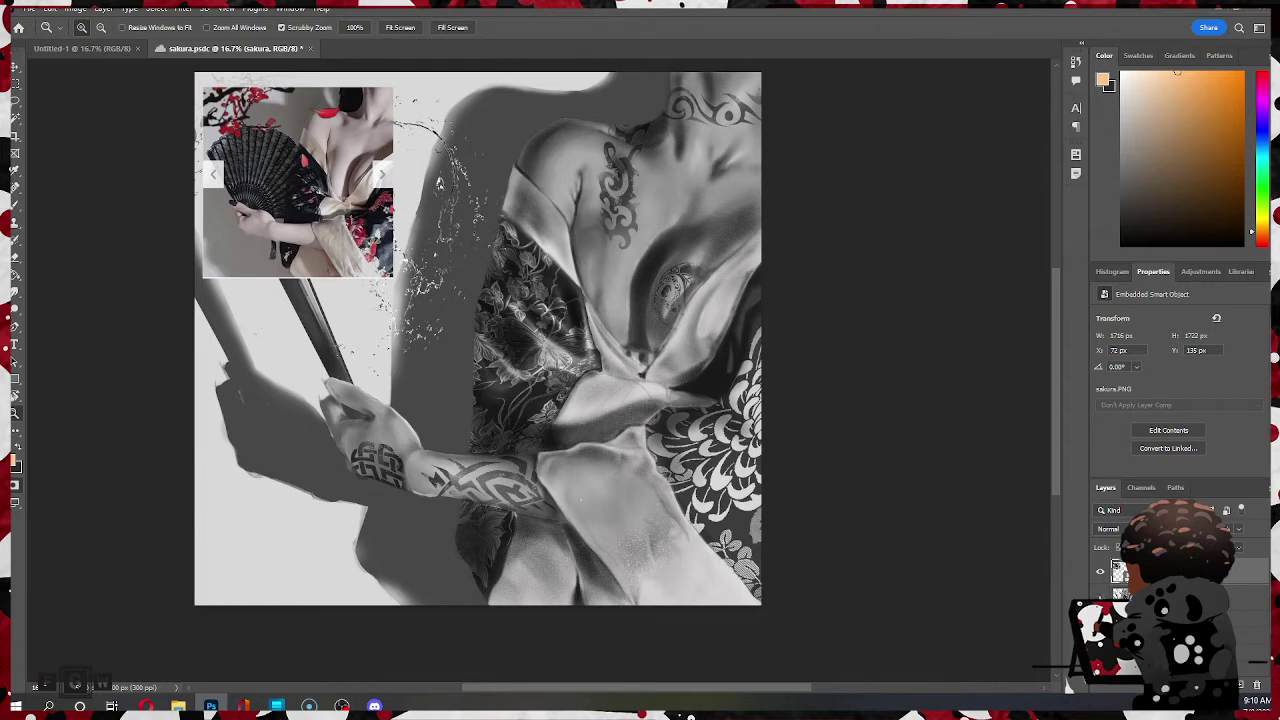
# - Toggle the finished greyscale painting layer and leave it hidden beneath the reference photo
pyautogui.click(1101, 596)
pyautogui.click(1101, 596)
pyautogui.click(1101, 596)
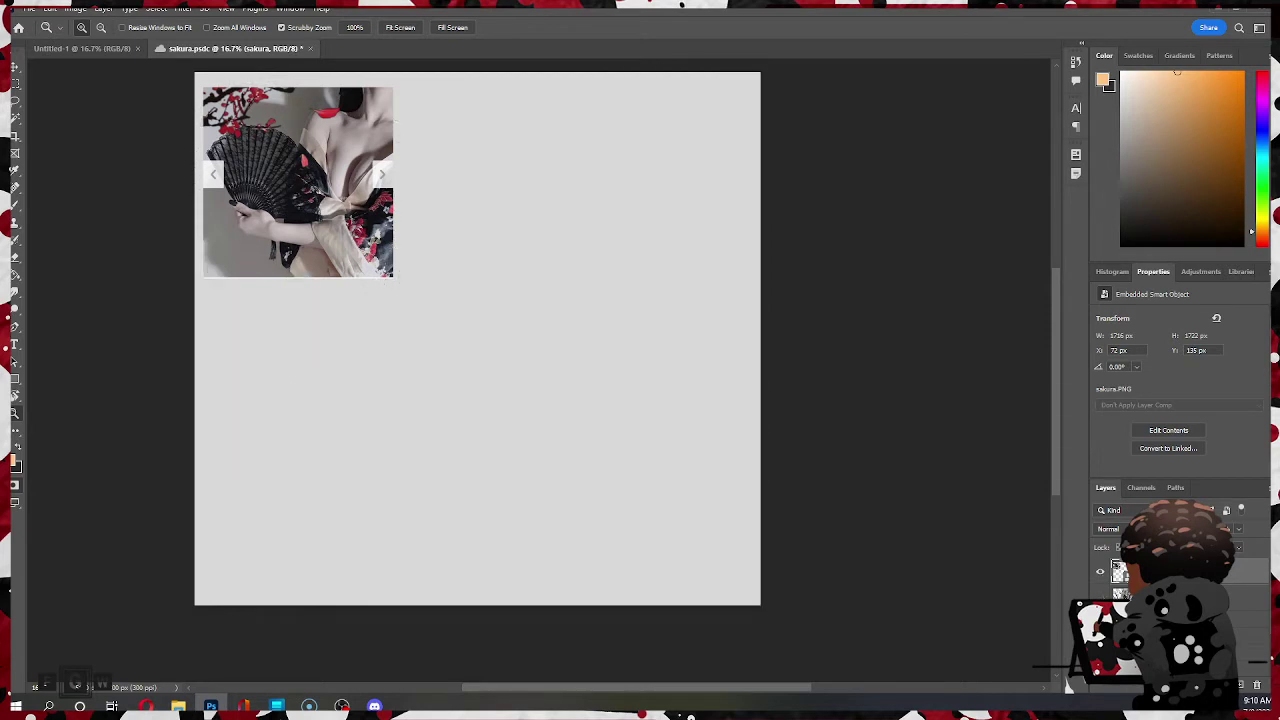
# - Show the figure's flat grey base layers, toggling them to compare, and switch the canvas background to the dark grey-green one
pyautogui.scroll(-5, 1180, 620)
pyautogui.click(1101, 615)
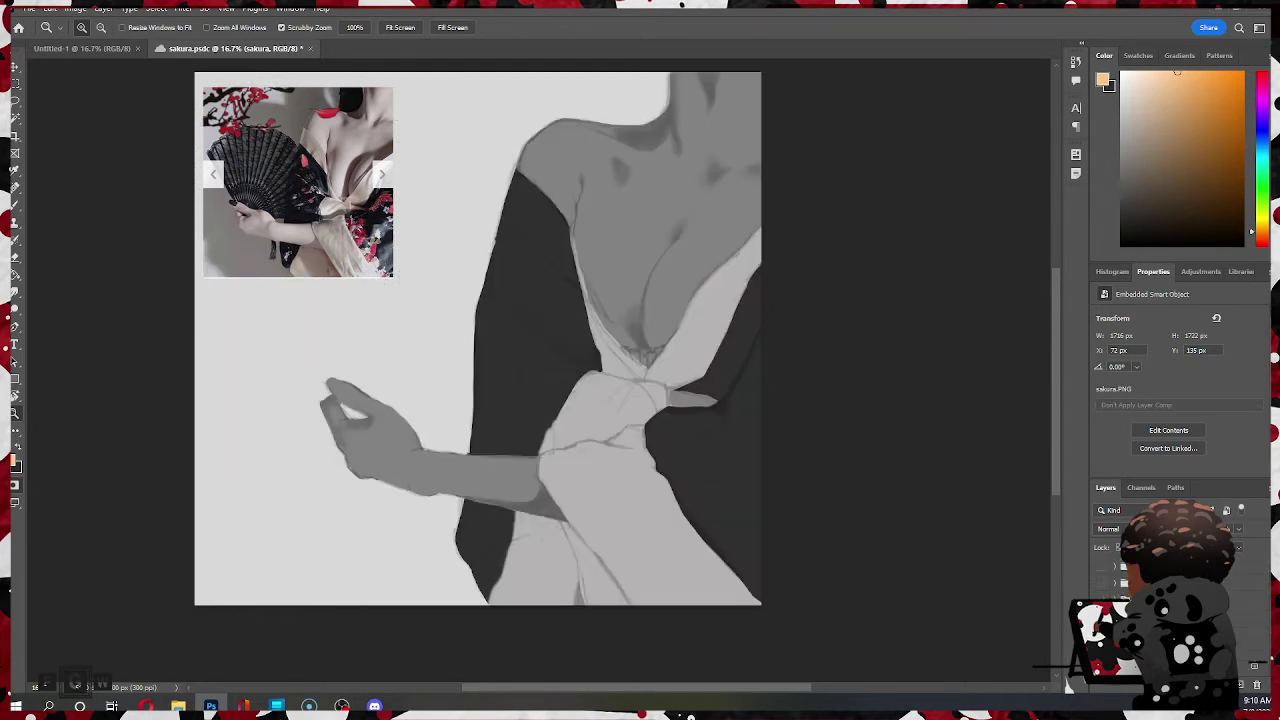
pyautogui.click(1101, 615)
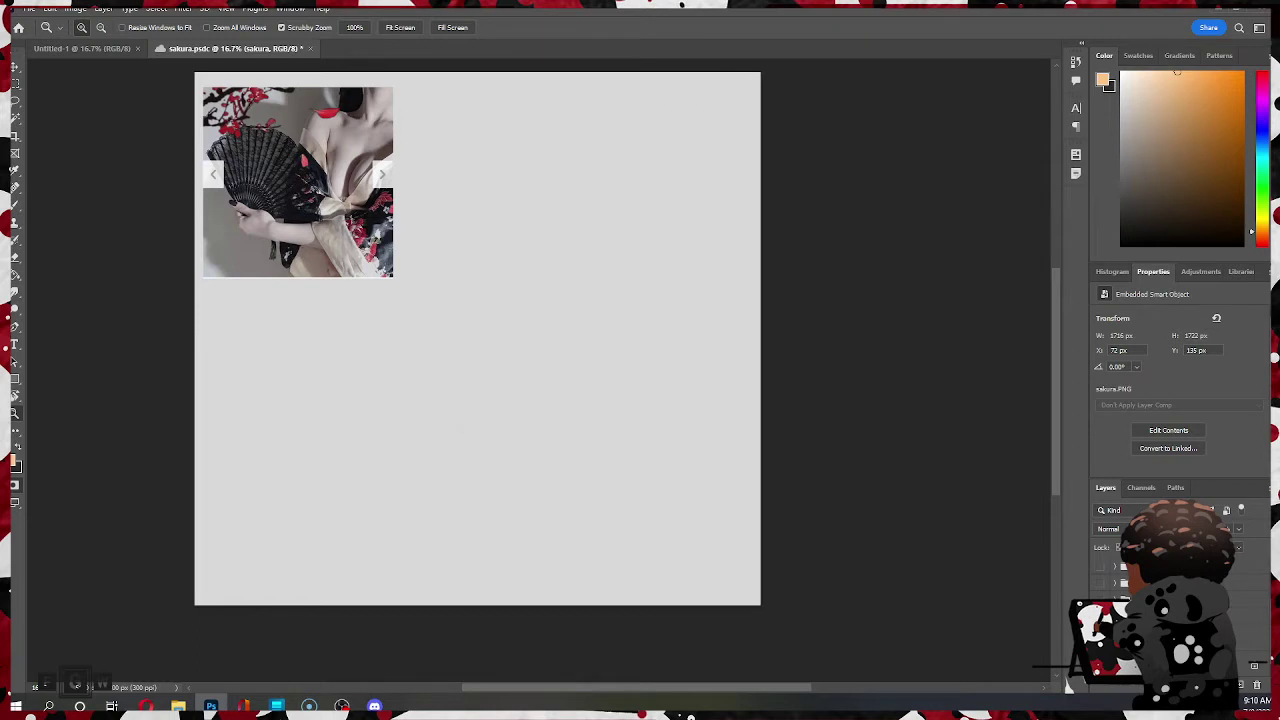
pyautogui.click(1101, 615)
pyautogui.click(1101, 615)
pyautogui.click(1101, 615)
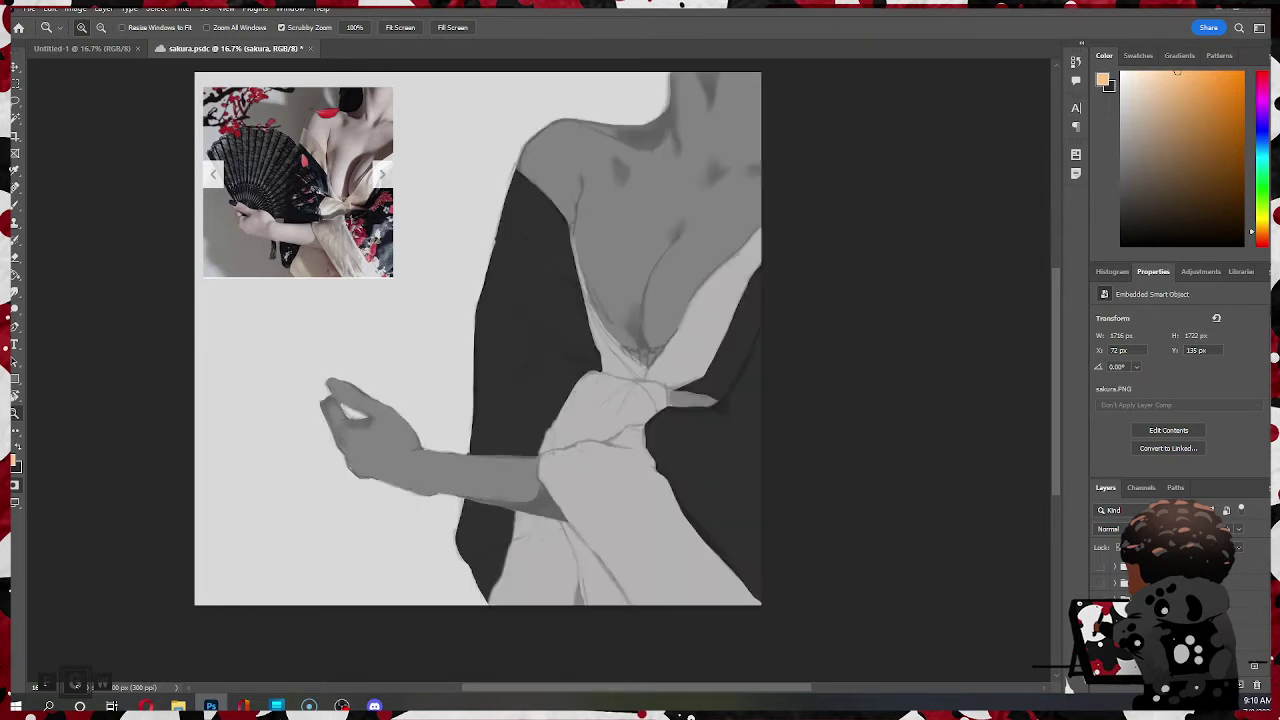
pyautogui.click(1101, 632)
pyautogui.scroll(2, 748, 455)
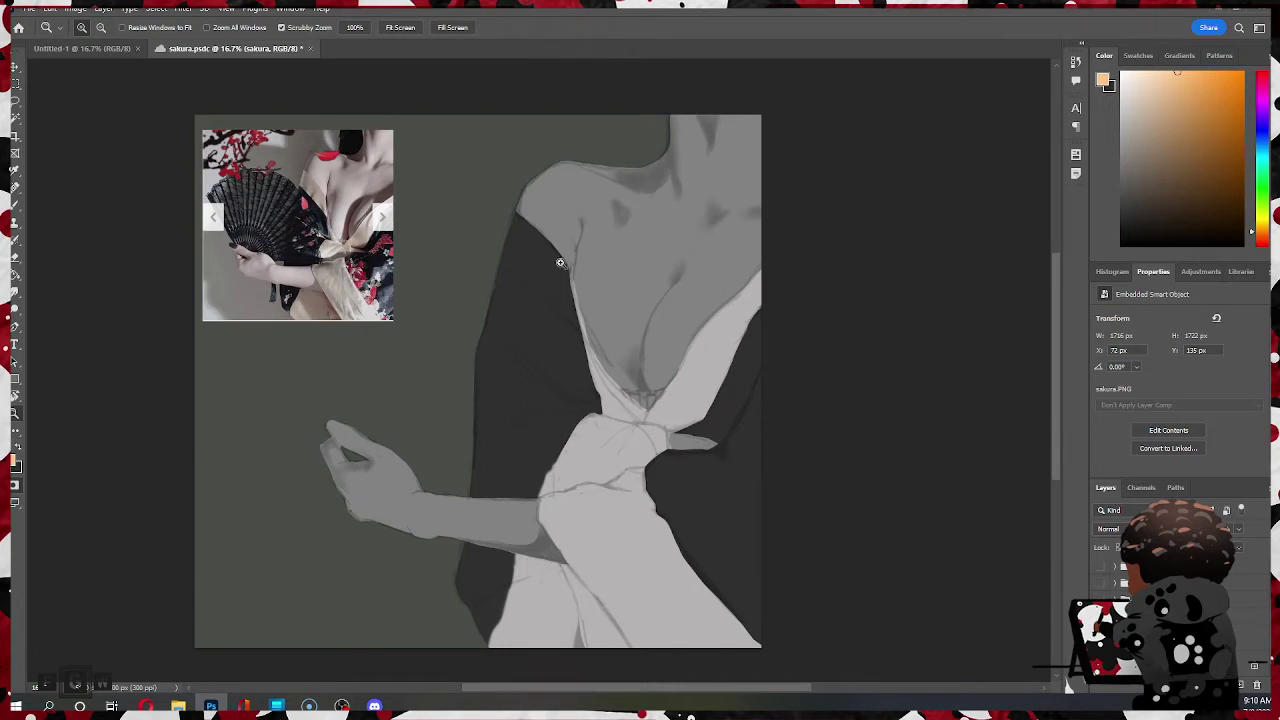
# - Show the skin shading group, compare it on and off, and expand it to hide its shading layers over the flats
pyautogui.click(1101, 583)
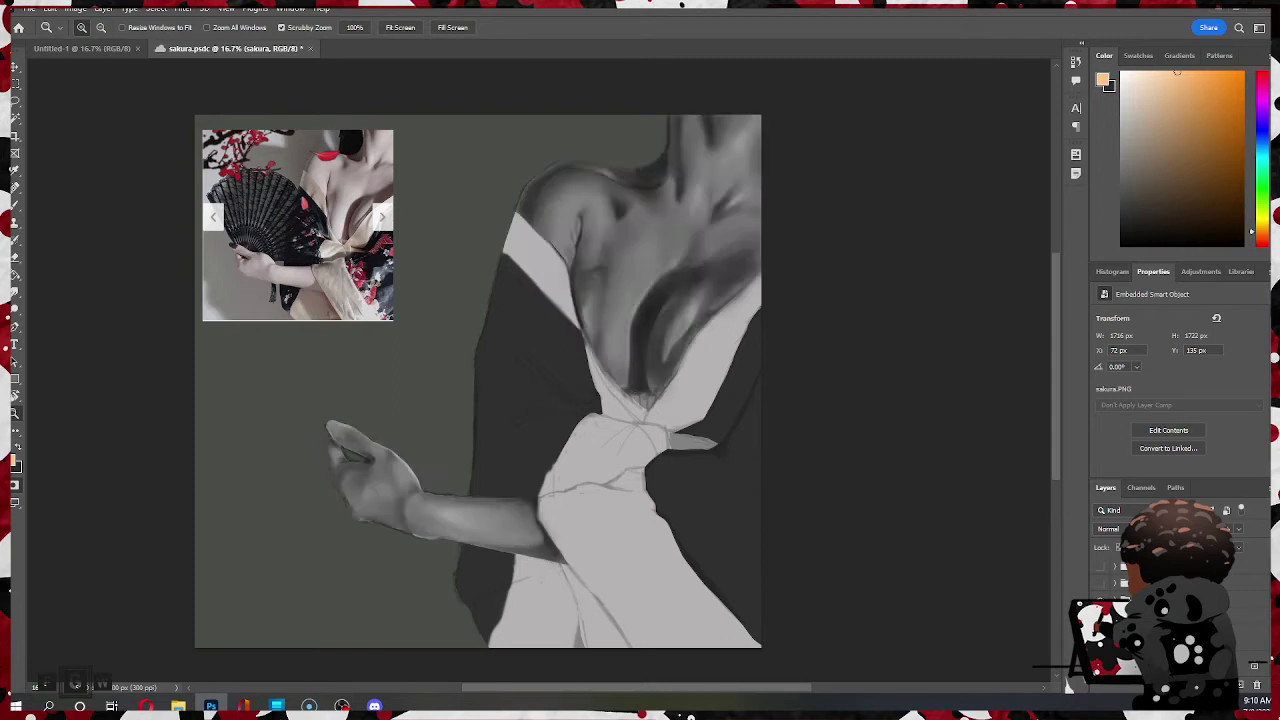
pyautogui.click(1101, 583)
pyautogui.click(1101, 583)
pyautogui.hotkey('ctrl', 's')
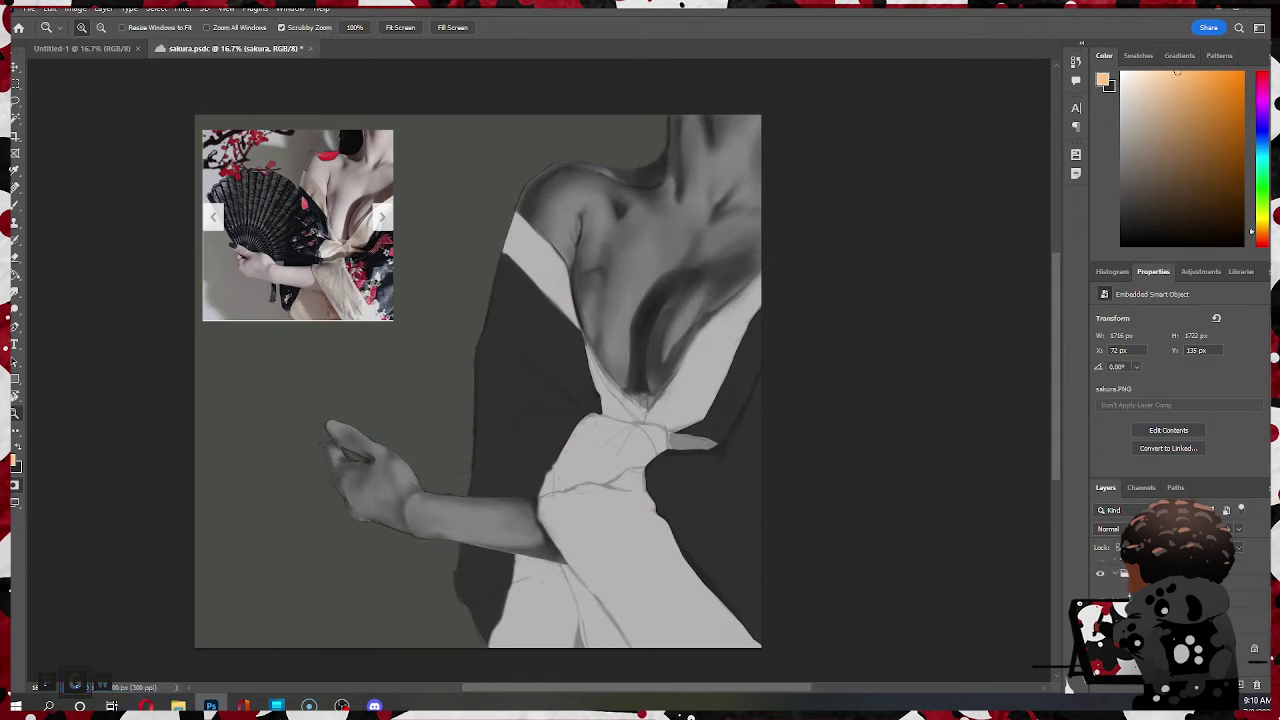
pyautogui.click(1101, 584)
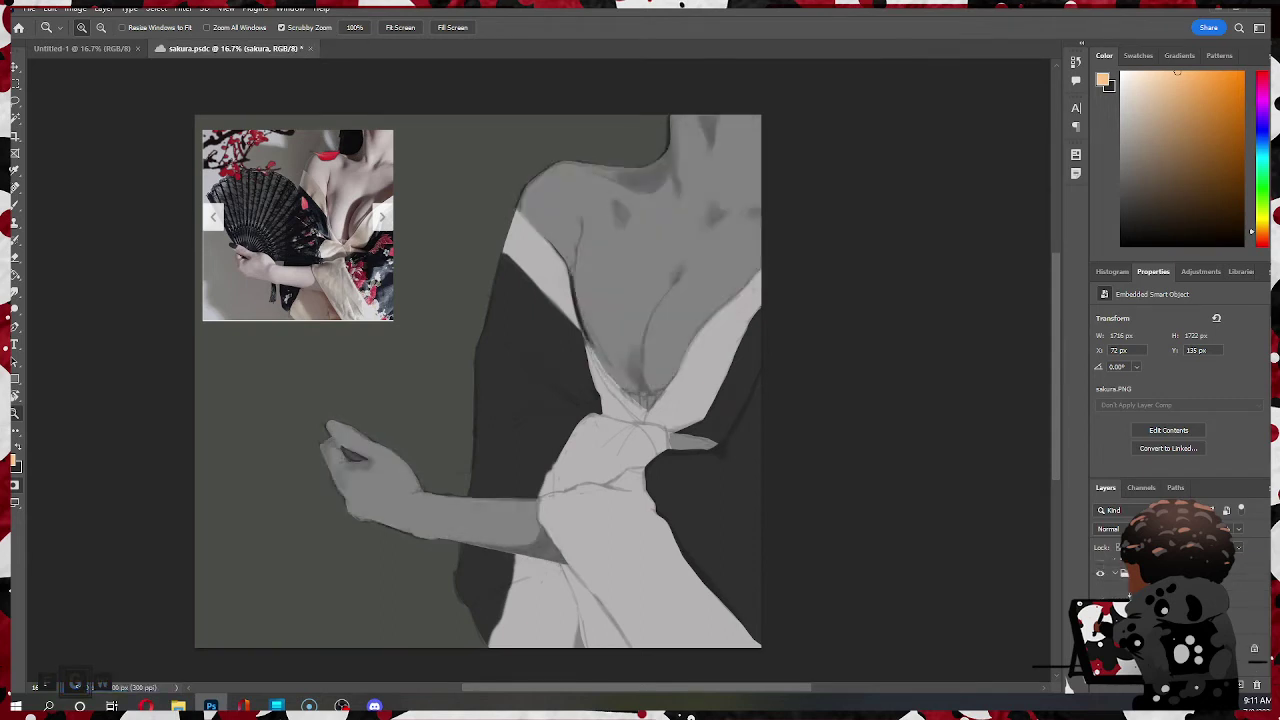
# - Show the skin shading layers again over the flat greys, toggling them on and off to compare their effect
pyautogui.click(1101, 584)
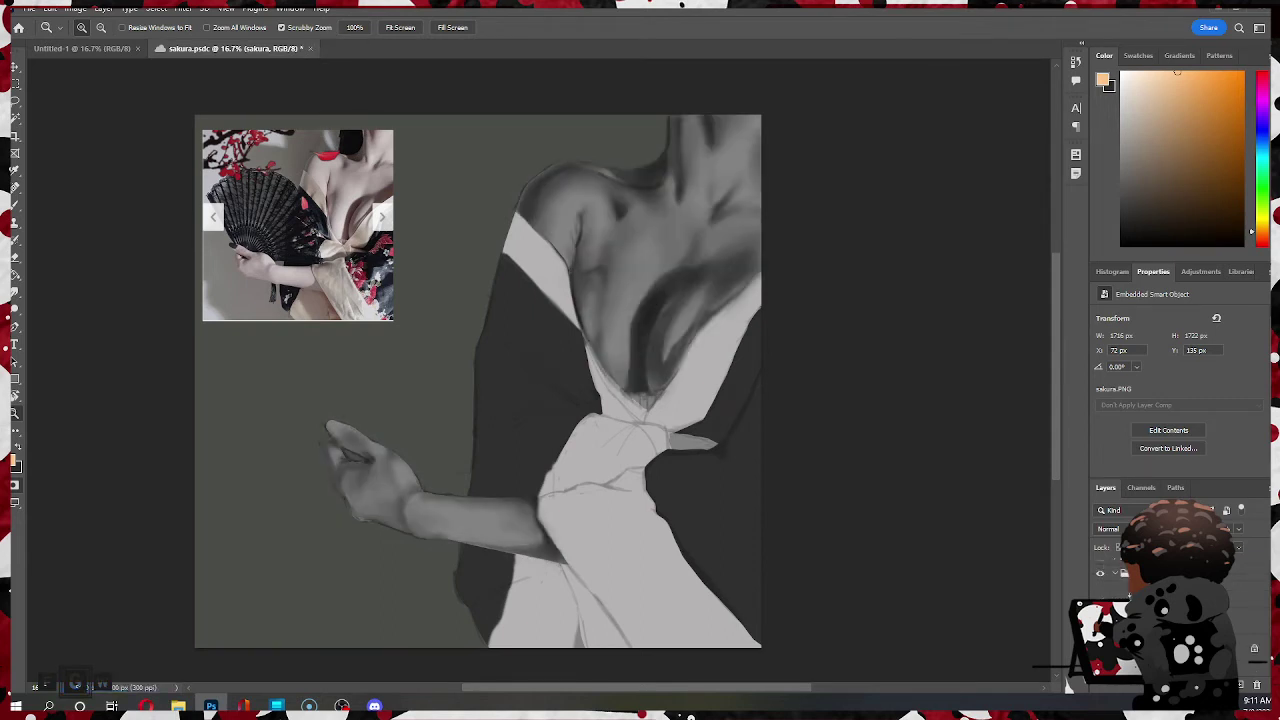
pyautogui.click(1101, 590)
pyautogui.click(1101, 590)
pyautogui.click(1101, 596)
pyautogui.click(1101, 596)
pyautogui.click(1101, 596)
pyautogui.click(1100, 596)
pyautogui.click(1100, 596)
pyautogui.click(1100, 596)
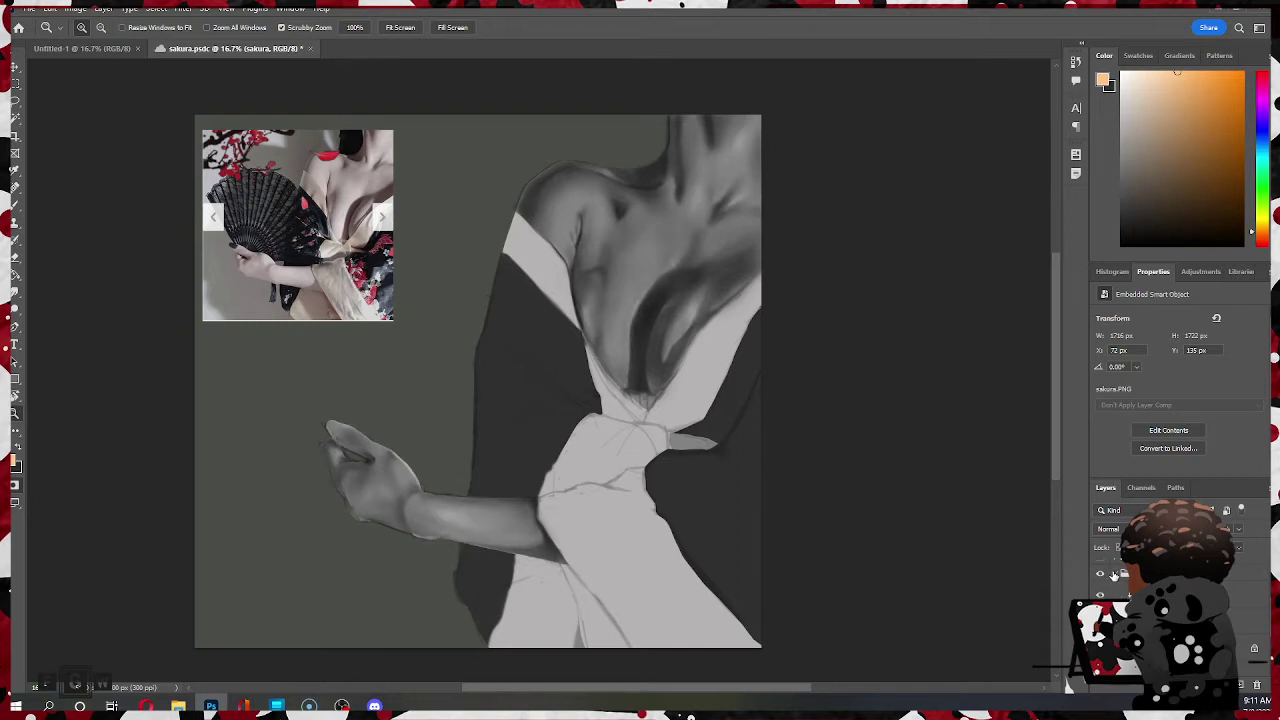
# - Collapse the skin shading group and preview the finished kimono, blade and pattern layers over the flats, leaving them hidden
pyautogui.click(1114, 575)
pyautogui.click(1114, 591)
pyautogui.click(1101, 591)
pyautogui.click(1101, 591)
pyautogui.click(1104, 594)
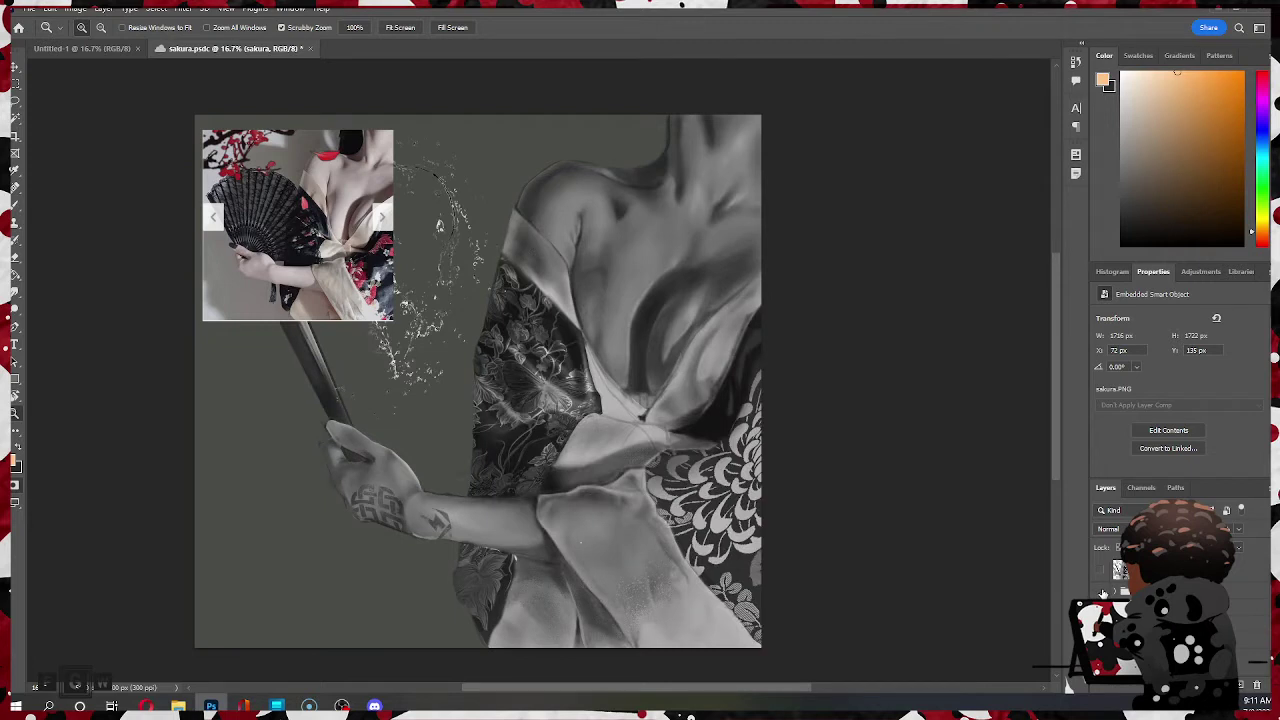
pyautogui.click(1106, 594)
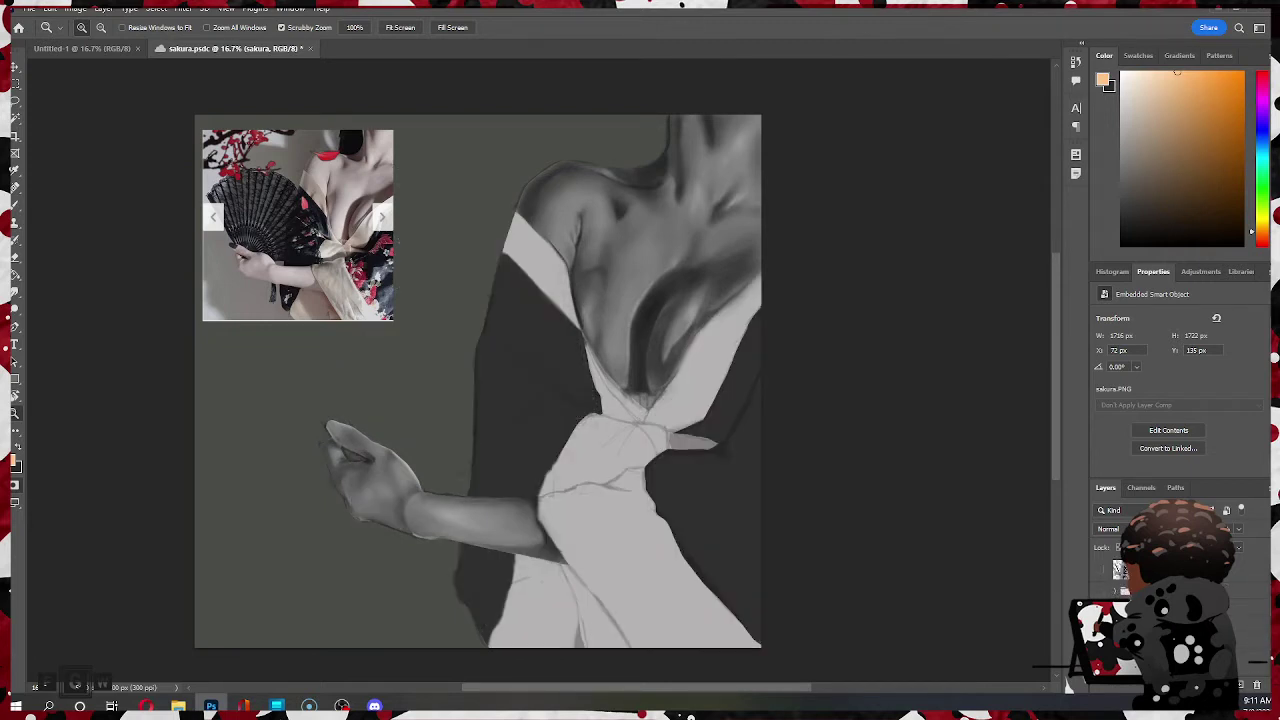
pyautogui.scroll(-5, 1120, 602)
pyautogui.scroll(3, 1106, 596)
# - Expand the complete group and make its painted kimono, blade and pattern layers visible, toggling them to compare
pyautogui.click(1115, 585)
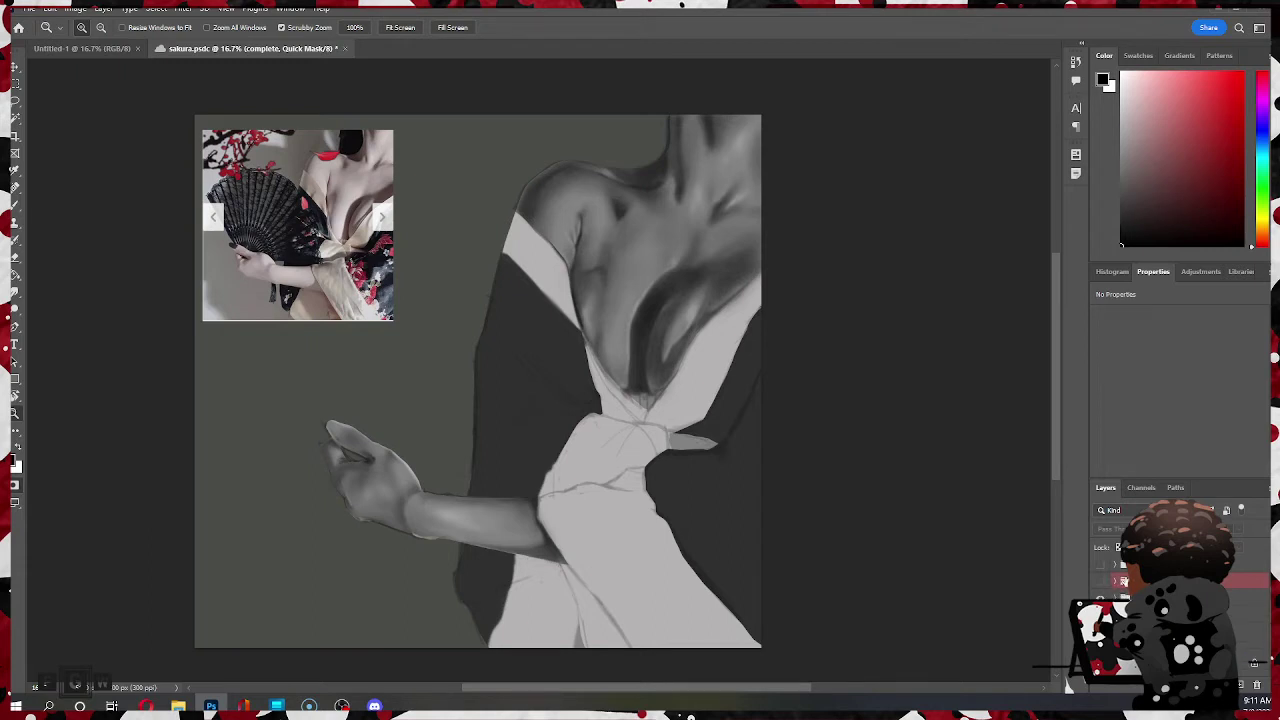
pyautogui.click(1118, 565)
pyautogui.scroll(2, 1125, 581)
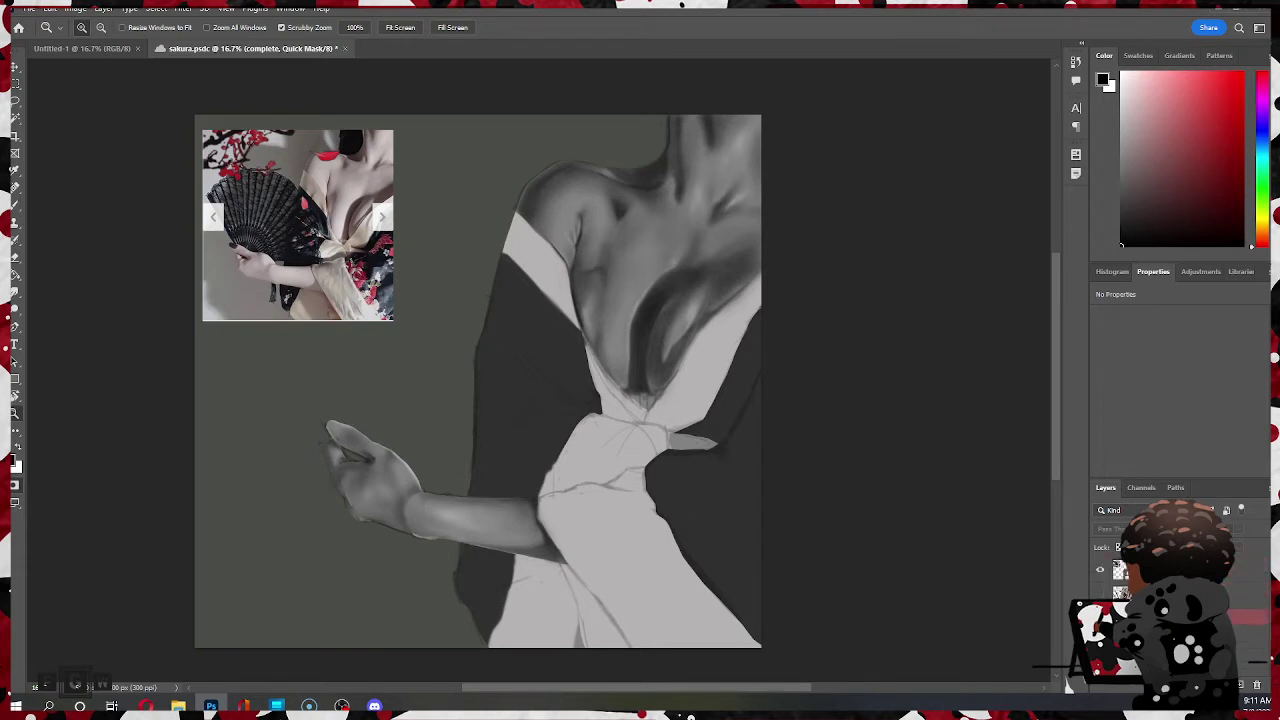
pyautogui.scroll(-2, 1118, 580)
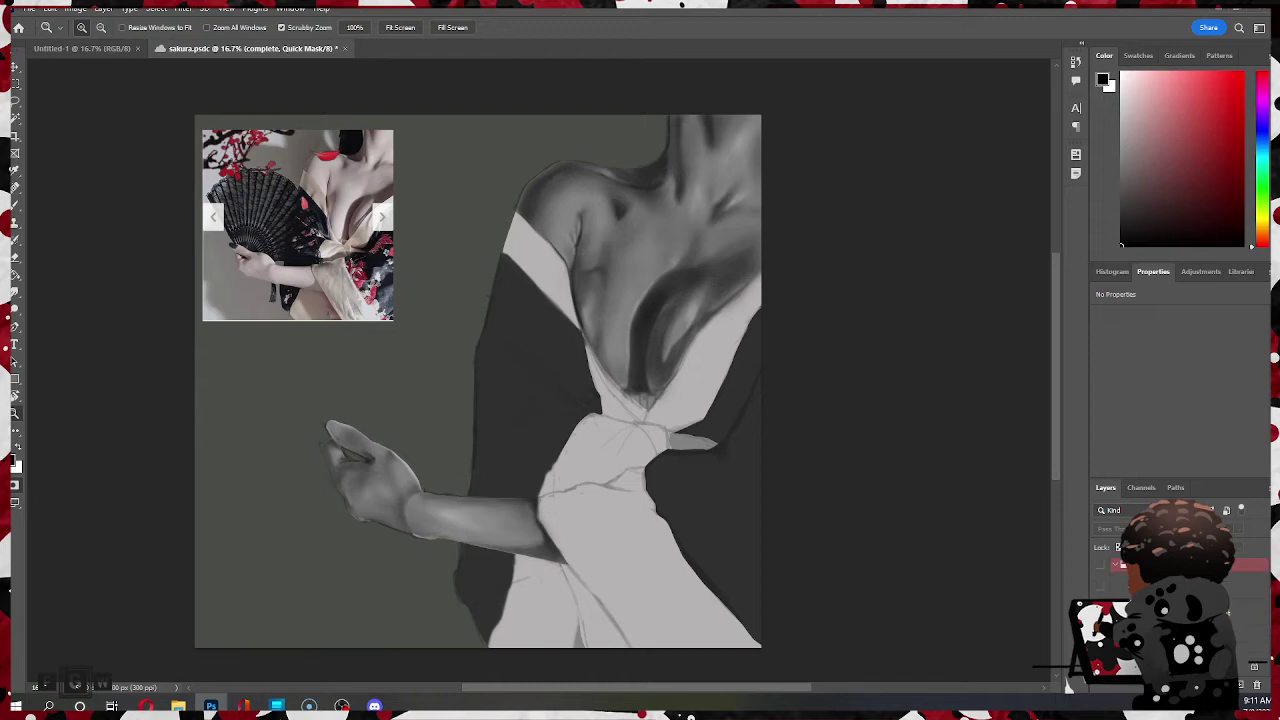
pyautogui.scroll(-1, 1112, 585)
pyautogui.click(1100, 587)
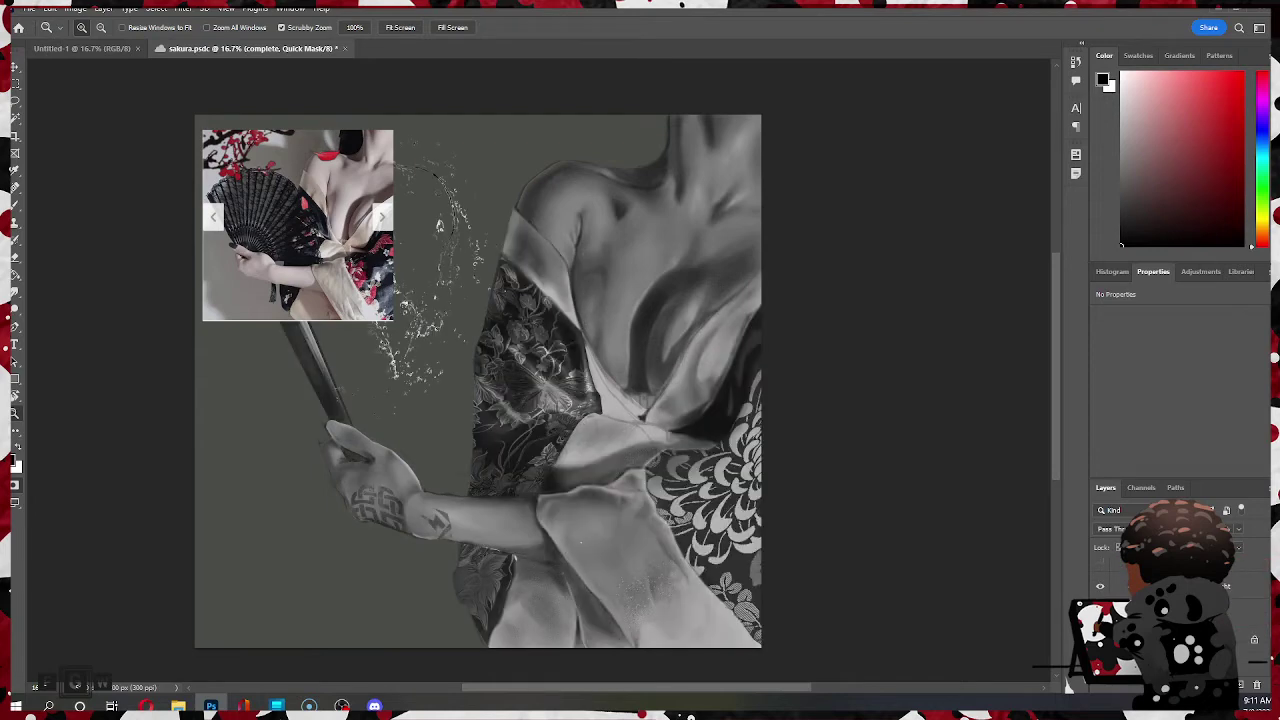
pyautogui.click(1100, 587)
pyautogui.click(1100, 587)
pyautogui.click(1100, 565)
pyautogui.click(1100, 565)
pyautogui.scroll(1, 1110, 592)
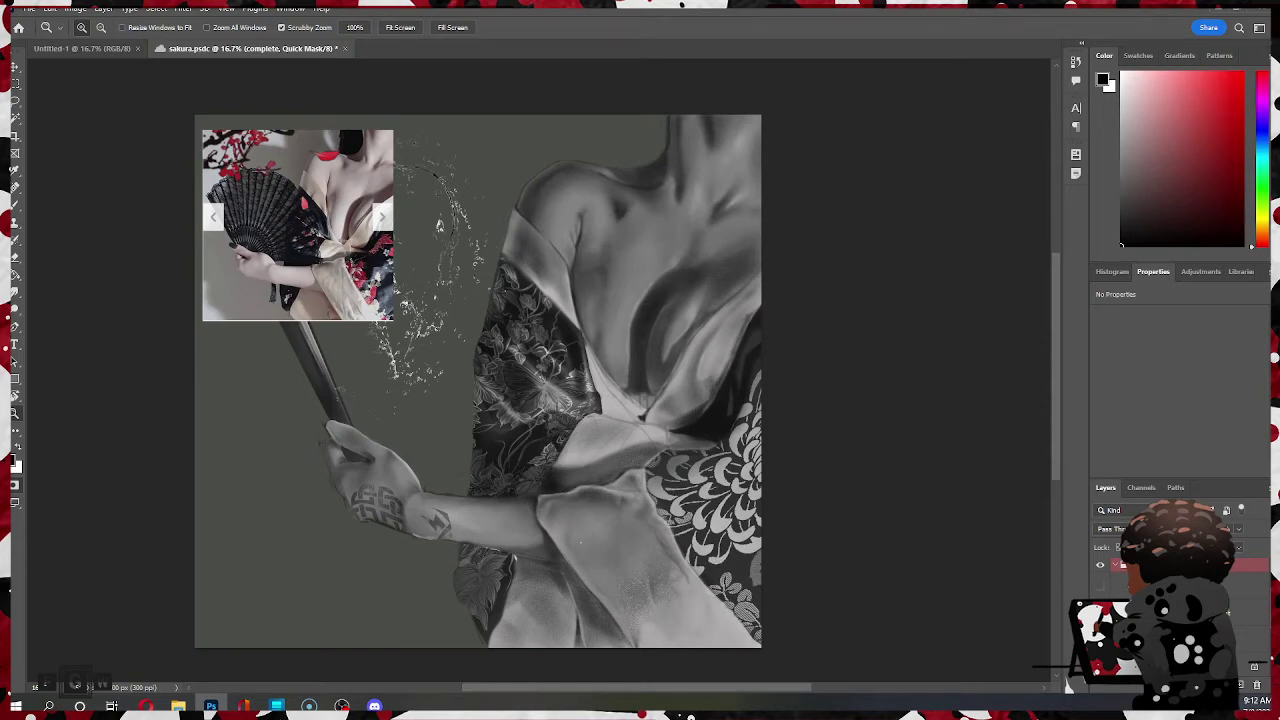
# - Compare the left sleeve with and without its floral pattern, leaving the pattern visible
pyautogui.click(1100, 613)
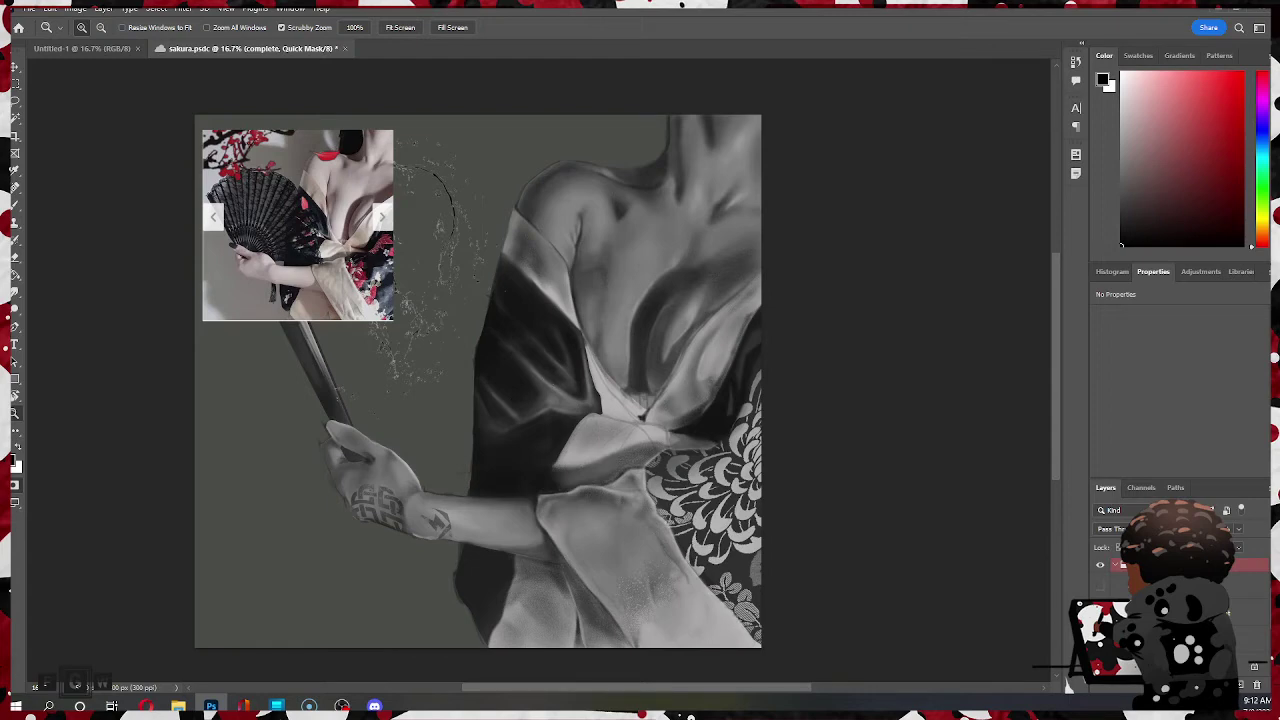
pyautogui.hotkey('ctrl', 'shift', 'z')
pyautogui.hotkey('ctrl', 'z')
pyautogui.hotkey('ctrl', 'shift', 'z')
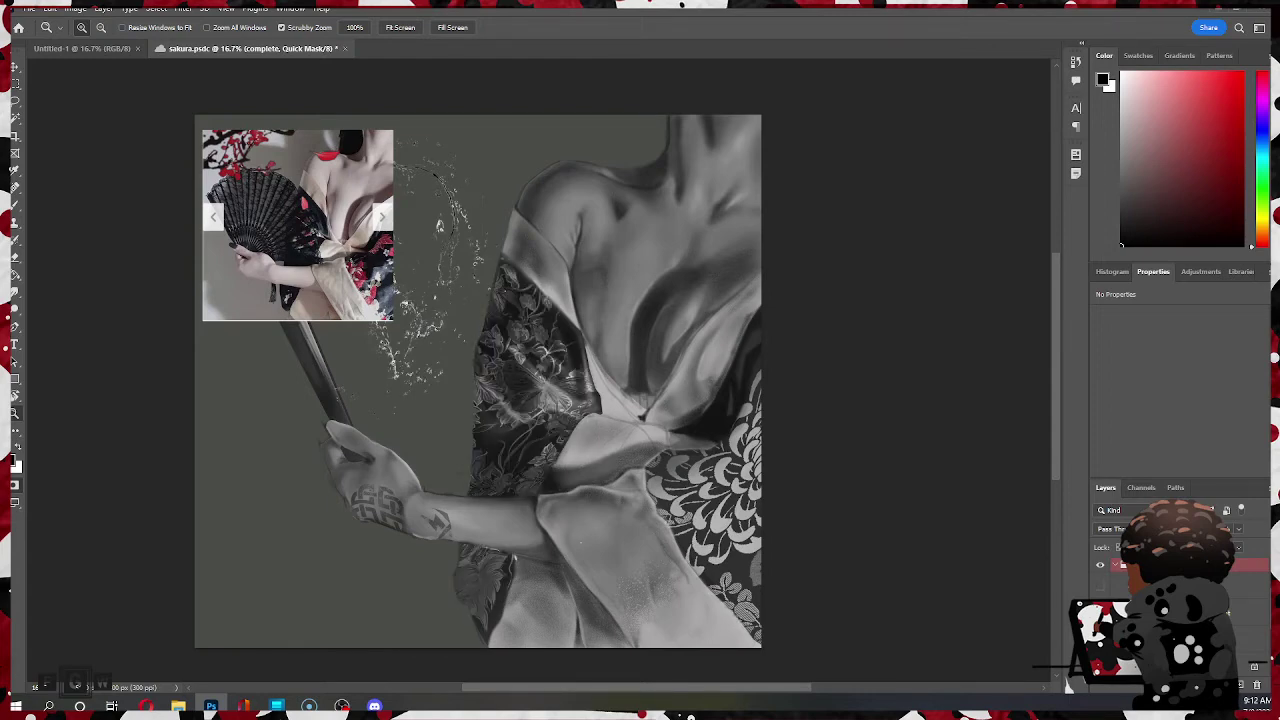
pyautogui.hotkey('ctrl', 'z')
pyautogui.hotkey('ctrl', 'shift', 'z')
# - Compare the kimono with and without the pattern right layer, and show the tatoos layer
pyautogui.click(1200, 639)
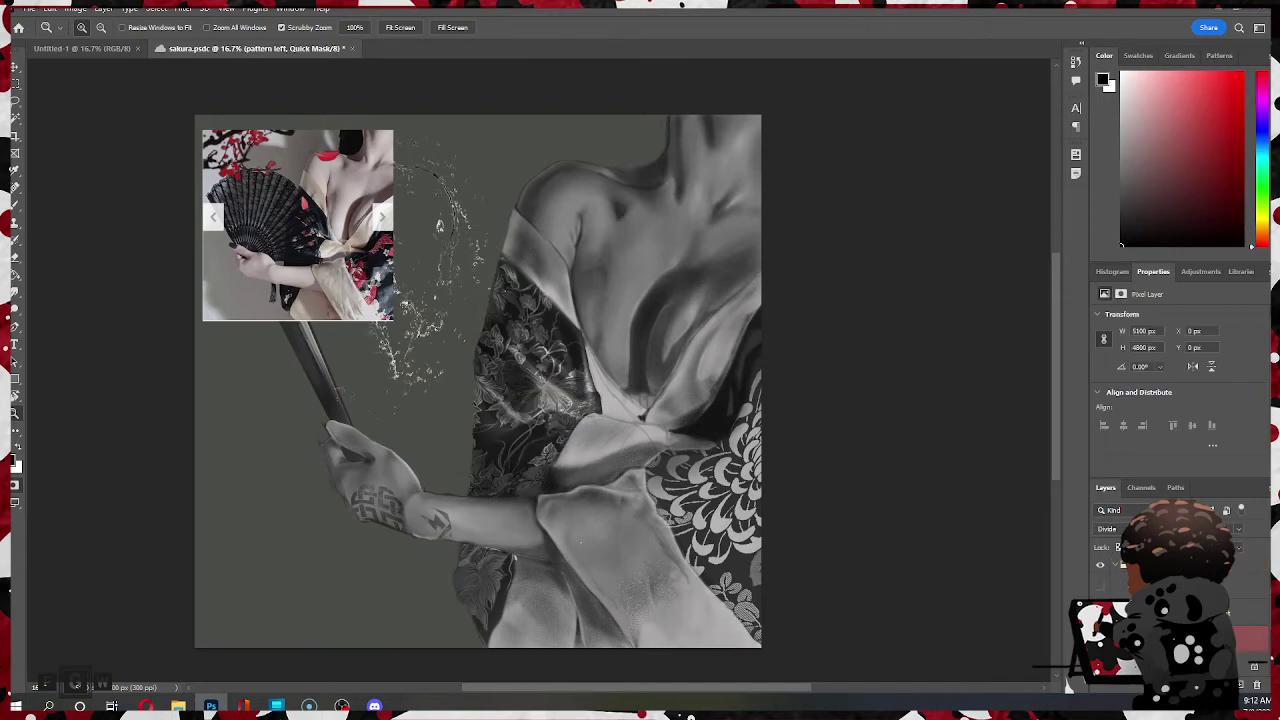
pyautogui.hotkey('alt', ']')
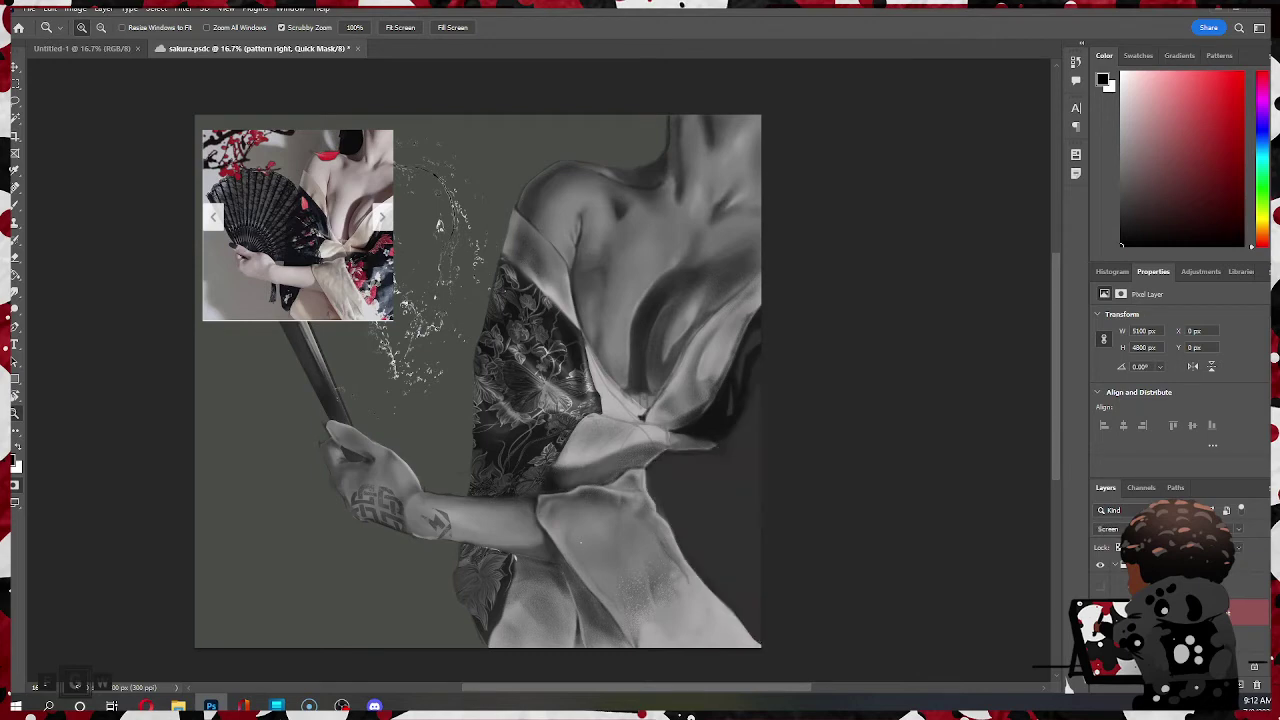
pyautogui.hotkey('alt', ']')
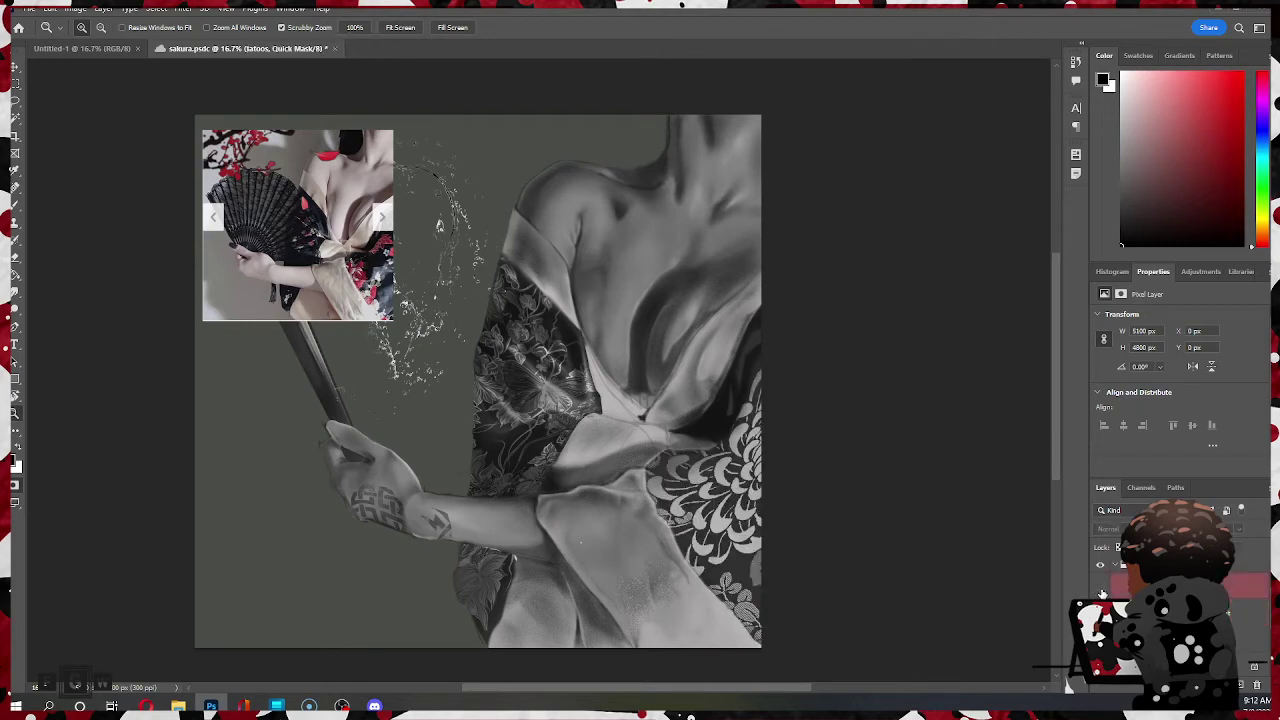
pyautogui.click(1101, 589)
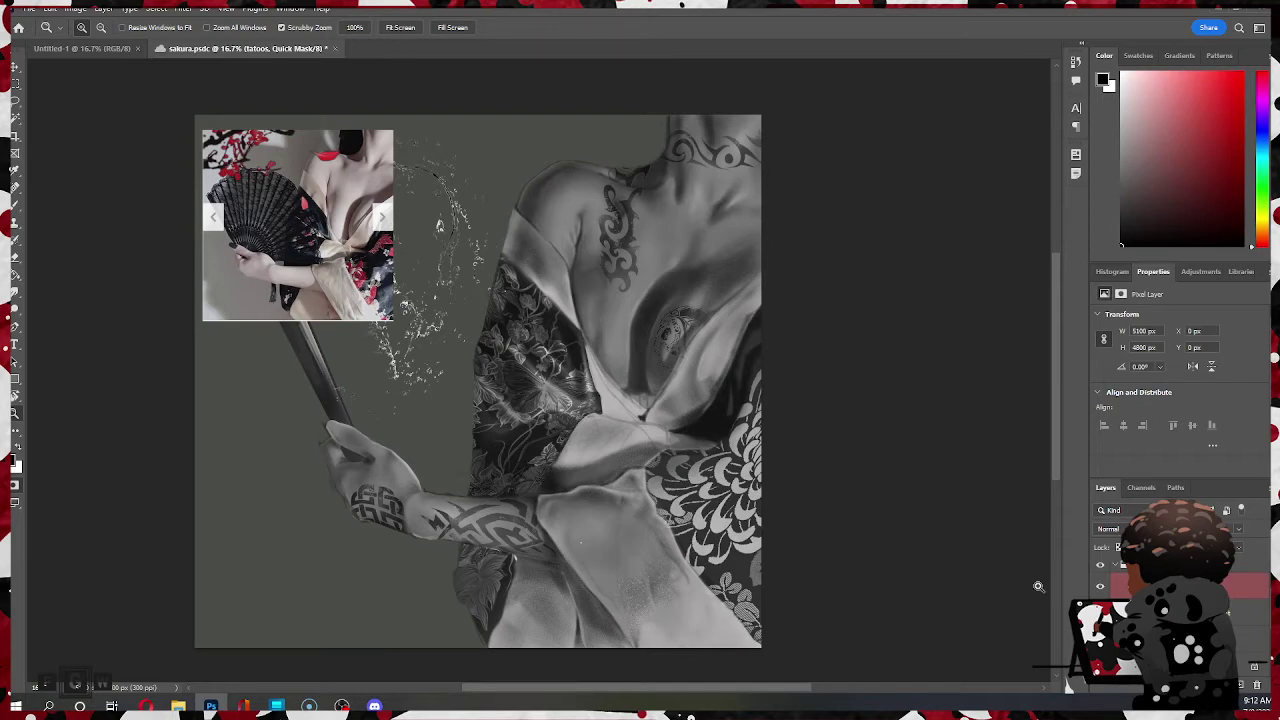
# - Examine the worn texture of the hand and forearm tattoos up close and return to the whole painting
pyautogui.click(529, 533)
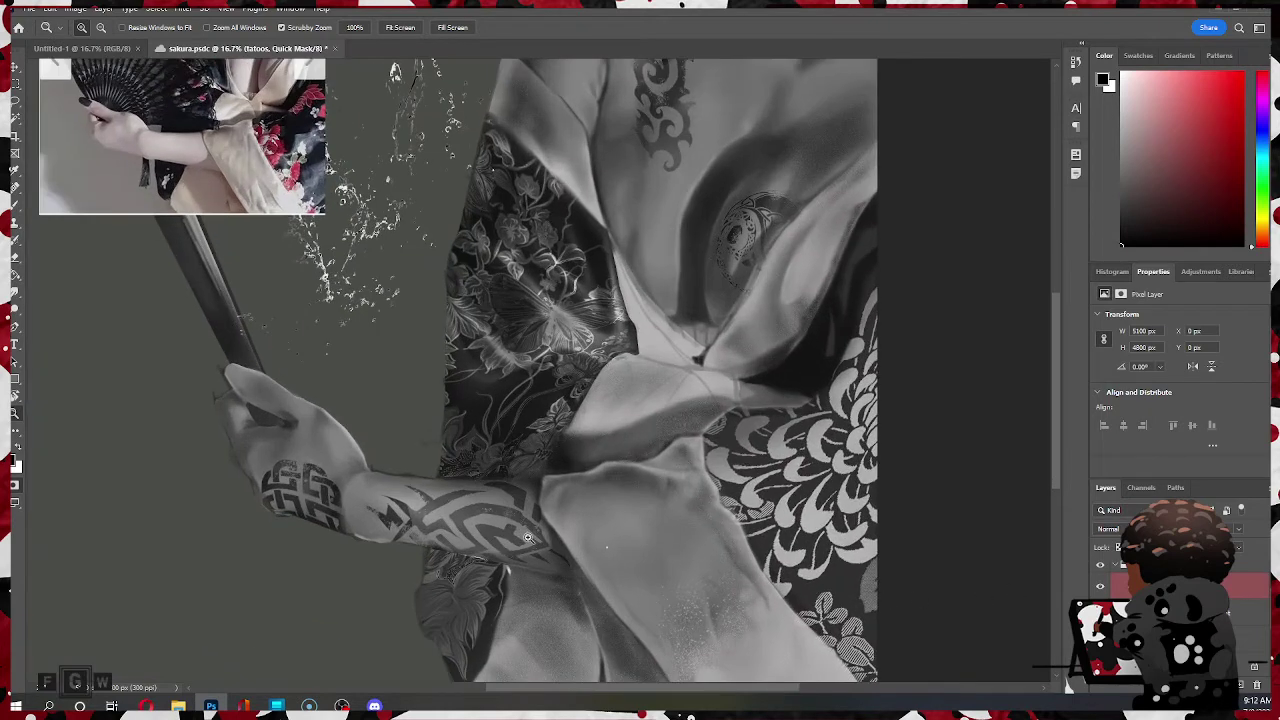
pyautogui.click(524, 536)
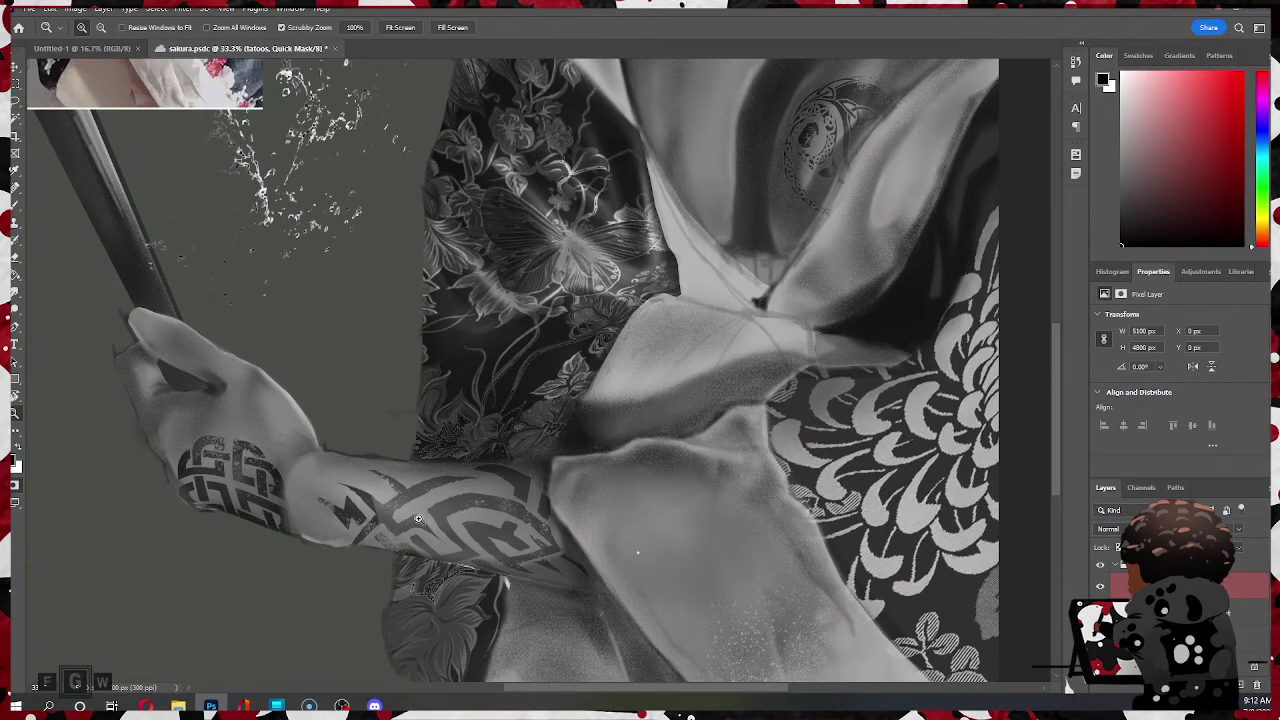
pyautogui.click(230, 446)
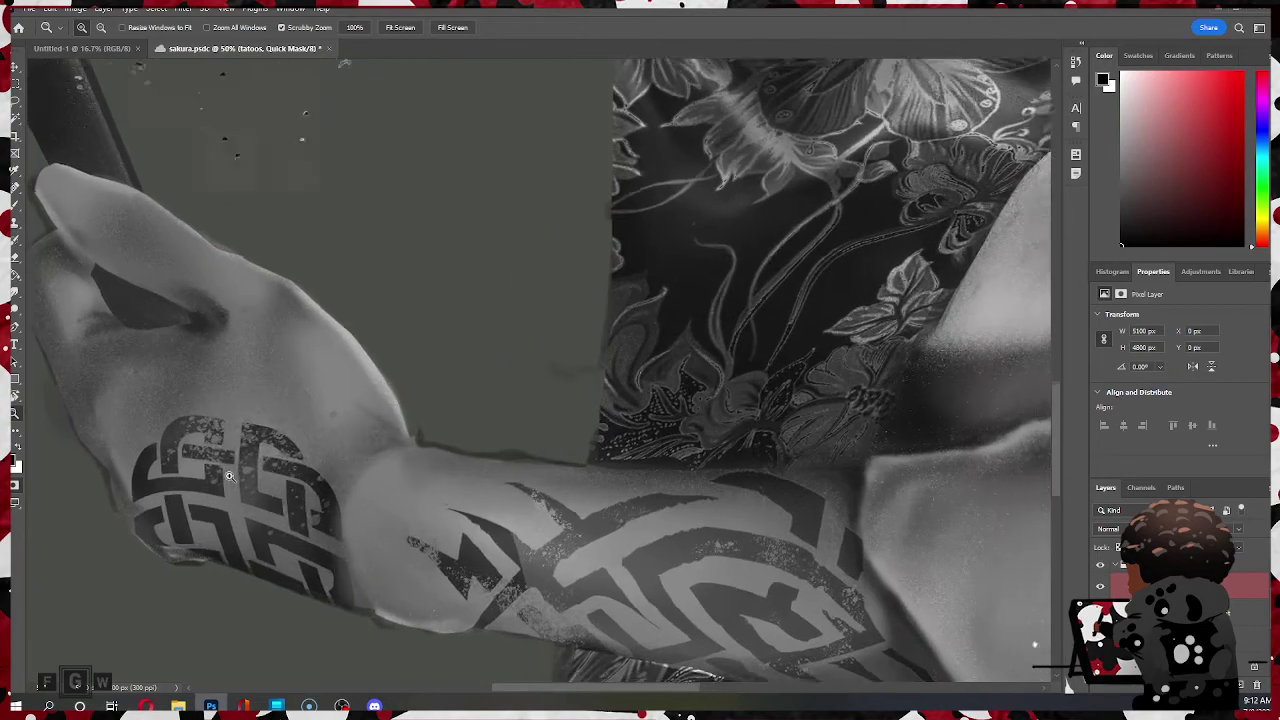
pyautogui.click(230, 480)
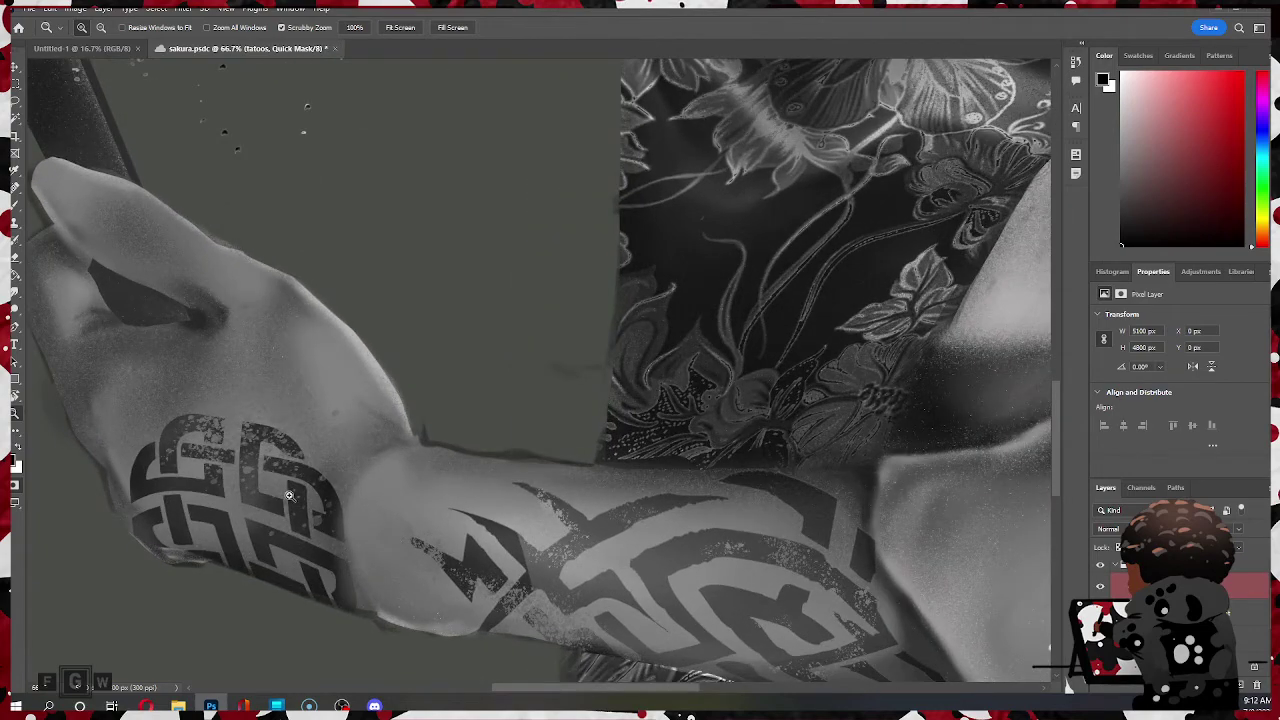
pyautogui.moveTo(440, 532); pyautogui.dragTo(345, 374)
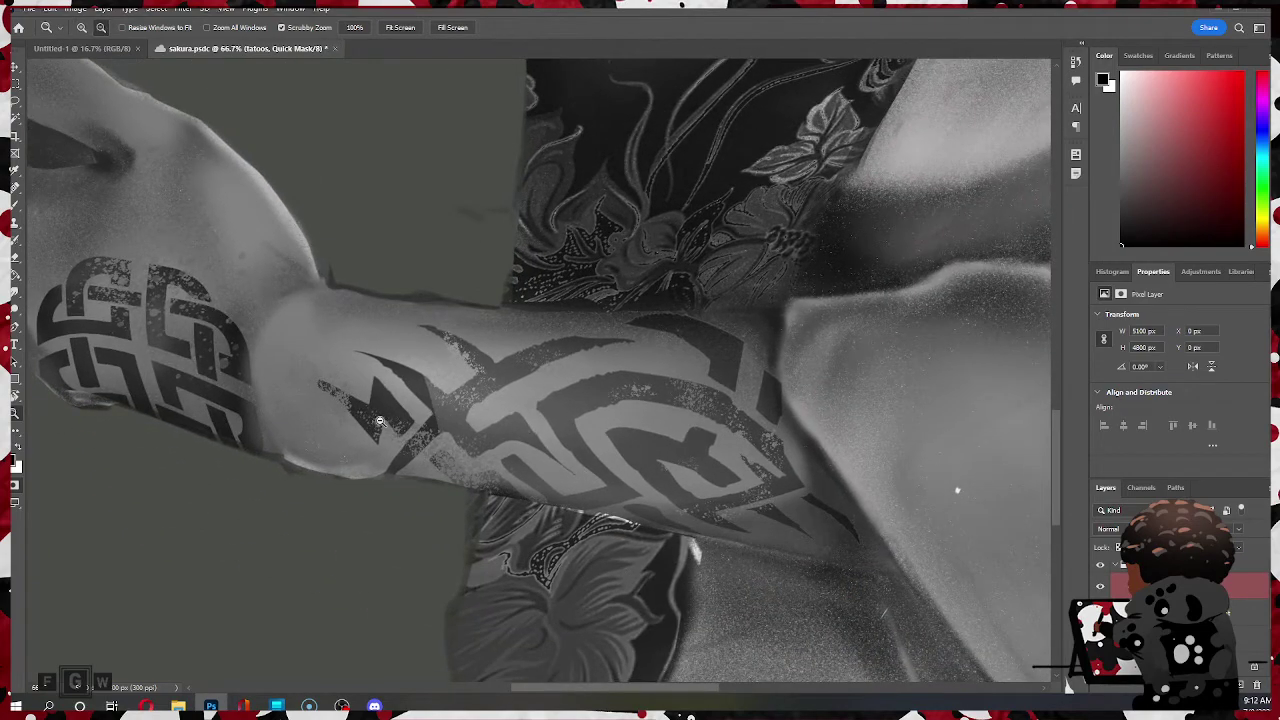
pyautogui.keyDown('alt'); pyautogui.click(432, 410); pyautogui.keyUp('alt')
pyautogui.keyDown('alt'); pyautogui.click(445, 417); pyautogui.keyUp('alt')
pyautogui.keyDown('alt'); pyautogui.click(458, 424); pyautogui.keyUp('alt')
pyautogui.keyDown('alt'); pyautogui.click(459, 424); pyautogui.keyUp('alt')
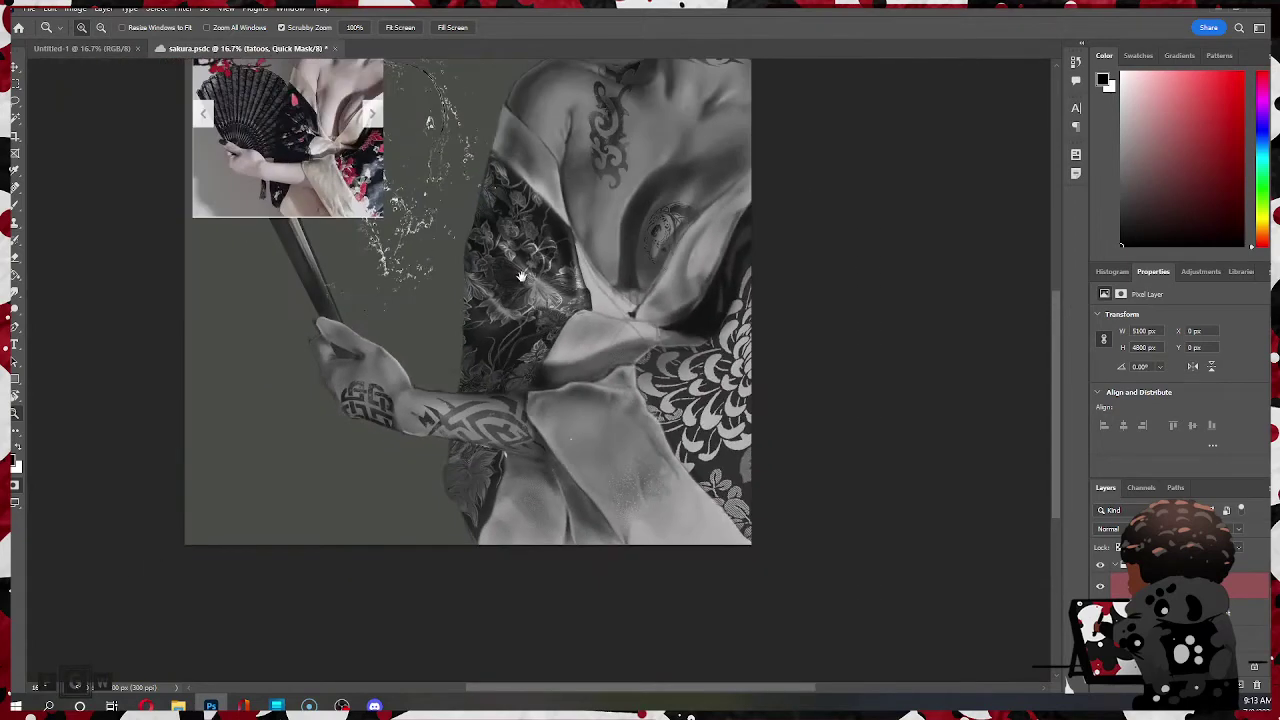
pyautogui.moveTo(520, 272); pyautogui.dragTo(653, 364)
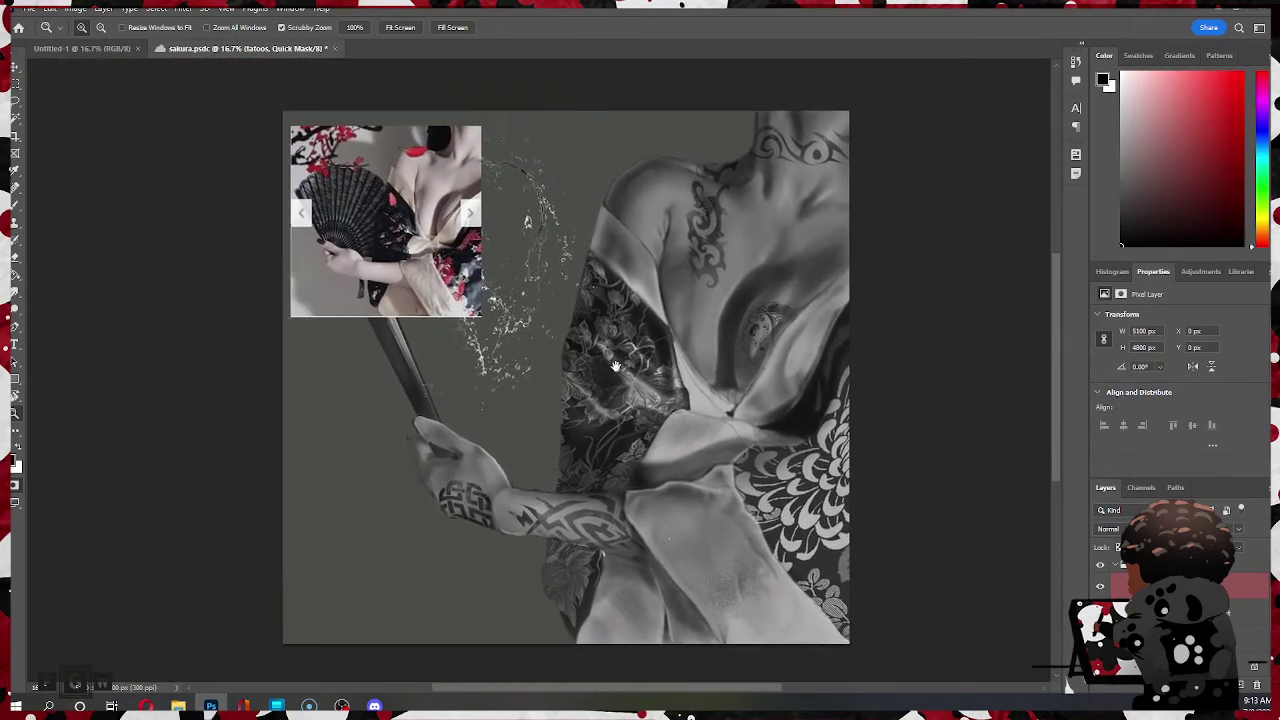
# - Leave Quick Mask mode and collapse the complete group
pyautogui.press('q')
pyautogui.click(1117, 566)
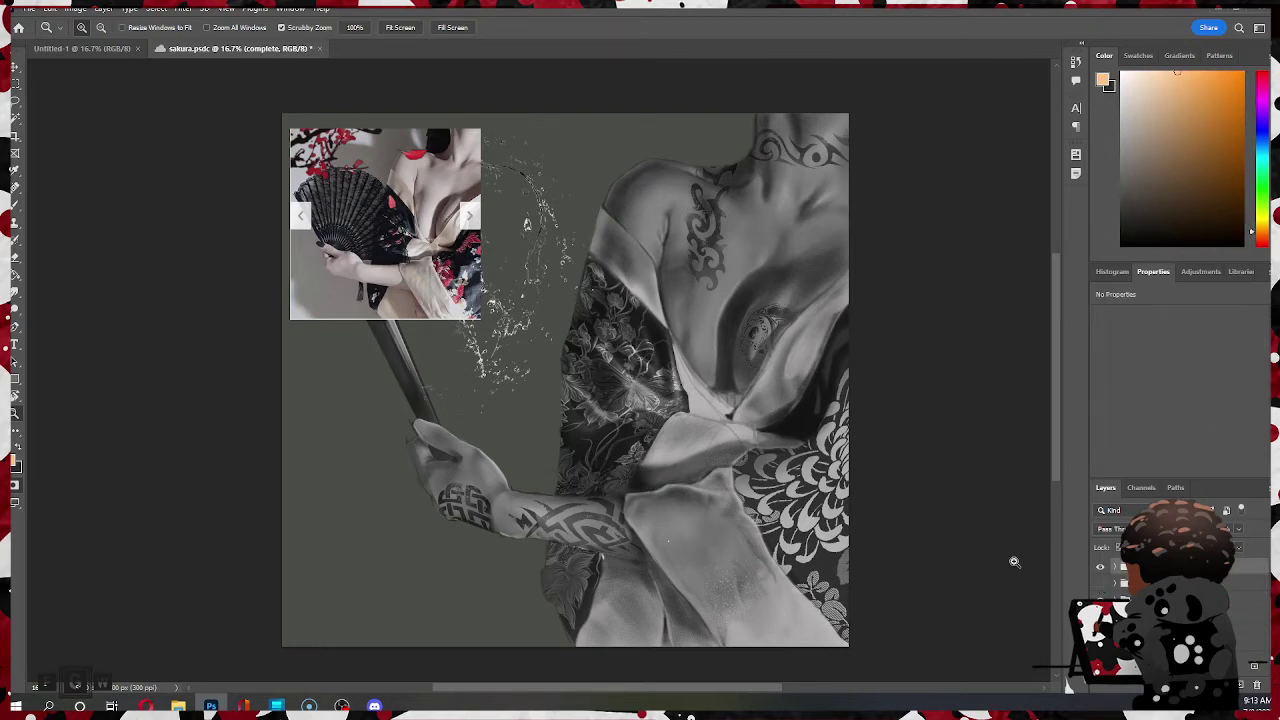
pyautogui.scroll(1, 1115, 578)
pyautogui.moveTo(1113, 577); pyautogui.dragTo(1113, 574)
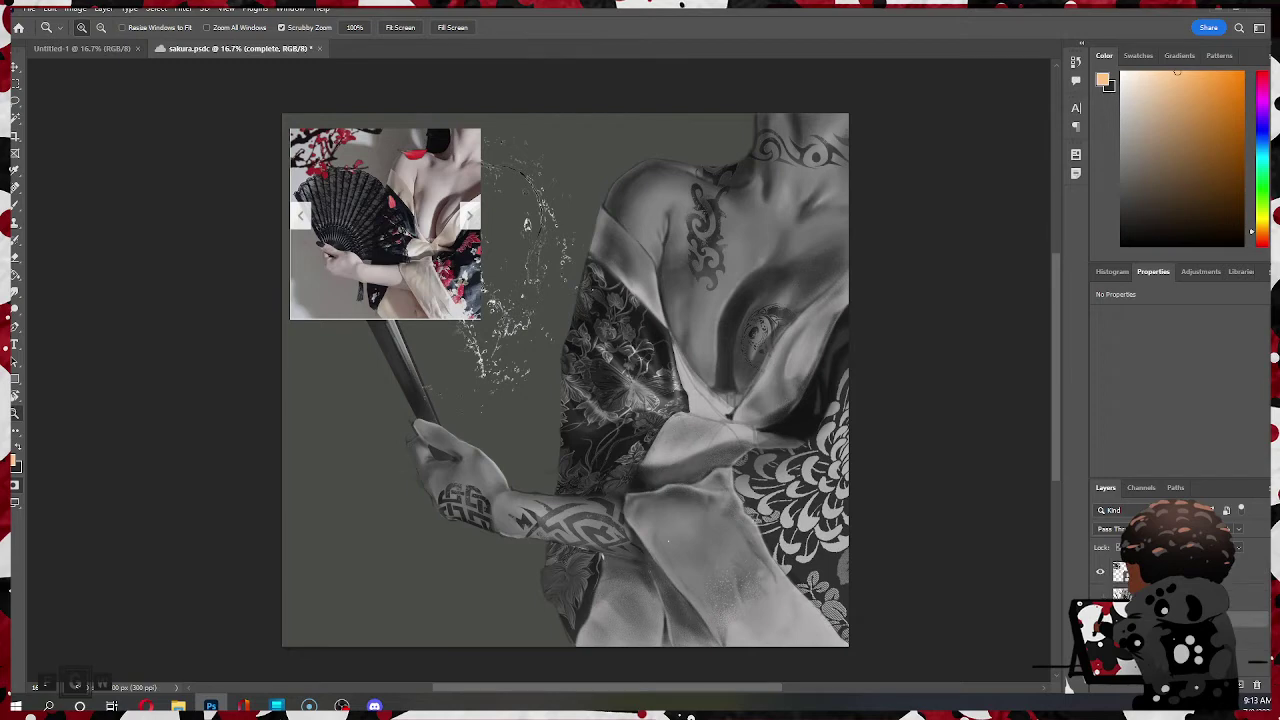
# - Show the dark cast shadow and stronger contrast layers around the figure, toggling them to compare
pyautogui.click(1100, 620)
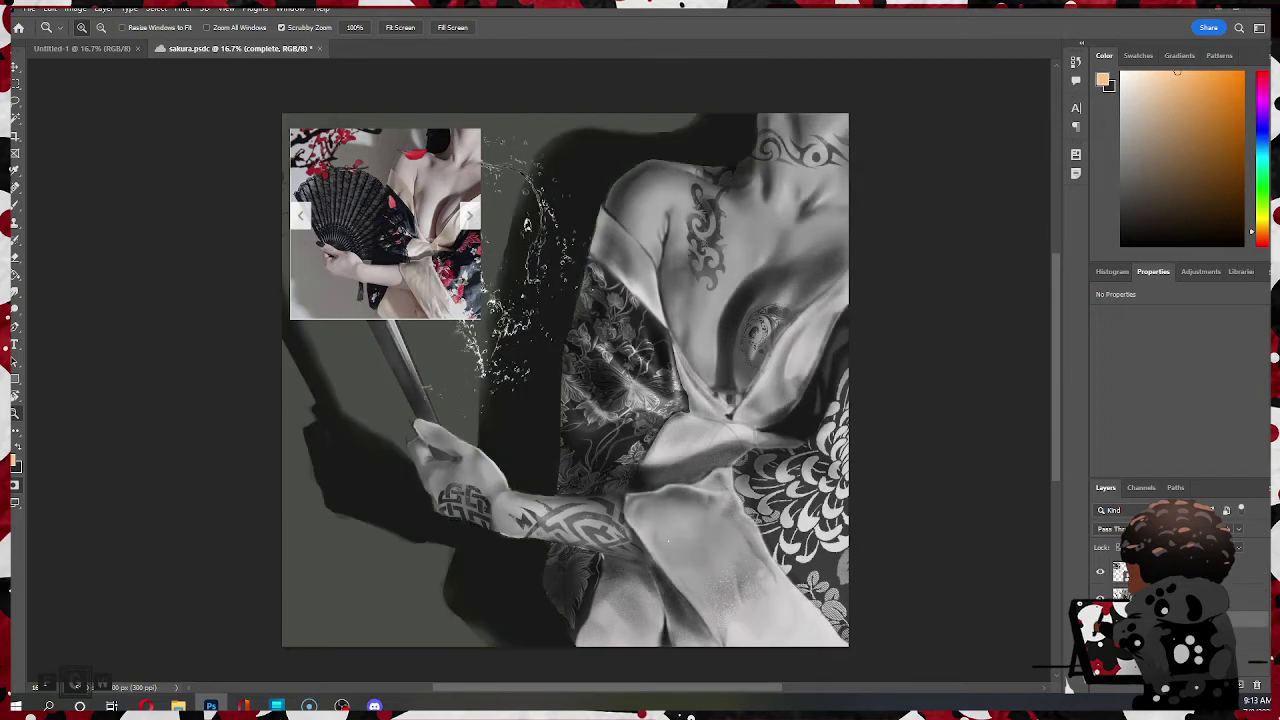
pyautogui.click(1100, 620)
pyautogui.click(1100, 620)
pyautogui.click(1100, 620)
pyautogui.click(1100, 620)
pyautogui.click(1100, 620)
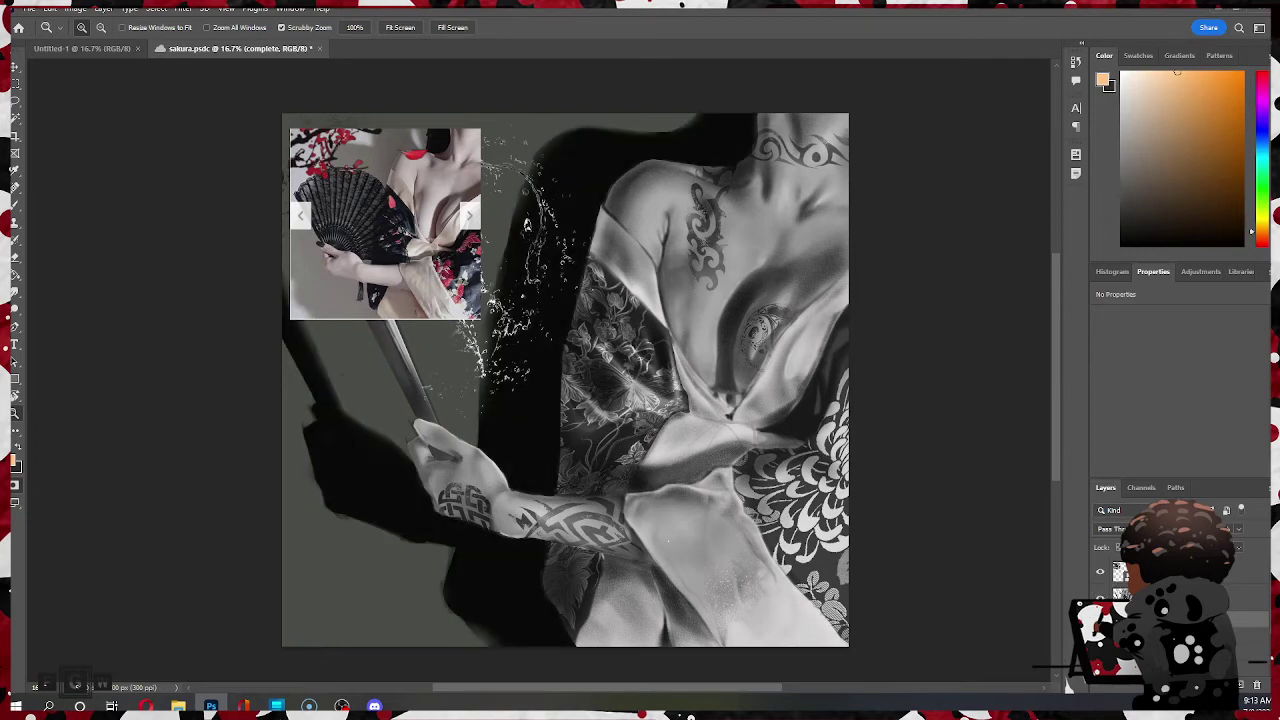
pyautogui.scroll(-2, 1180, 620)
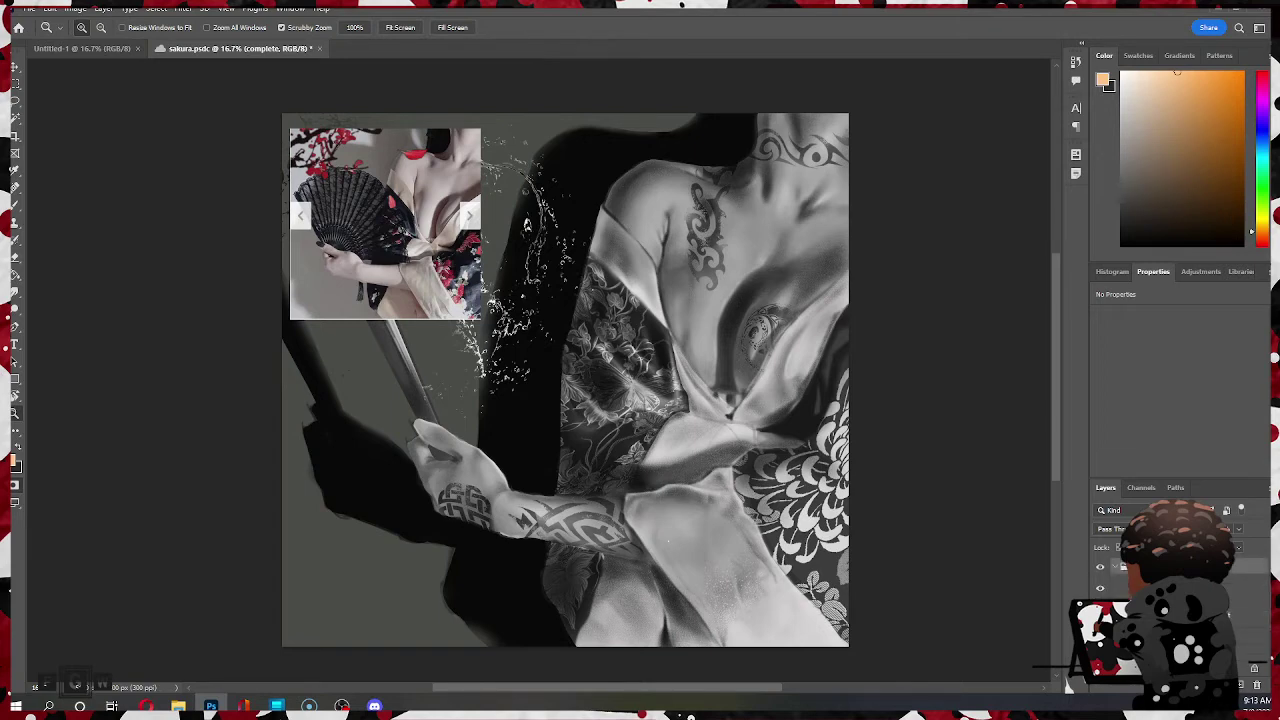
pyautogui.scroll(2, 1180, 610)
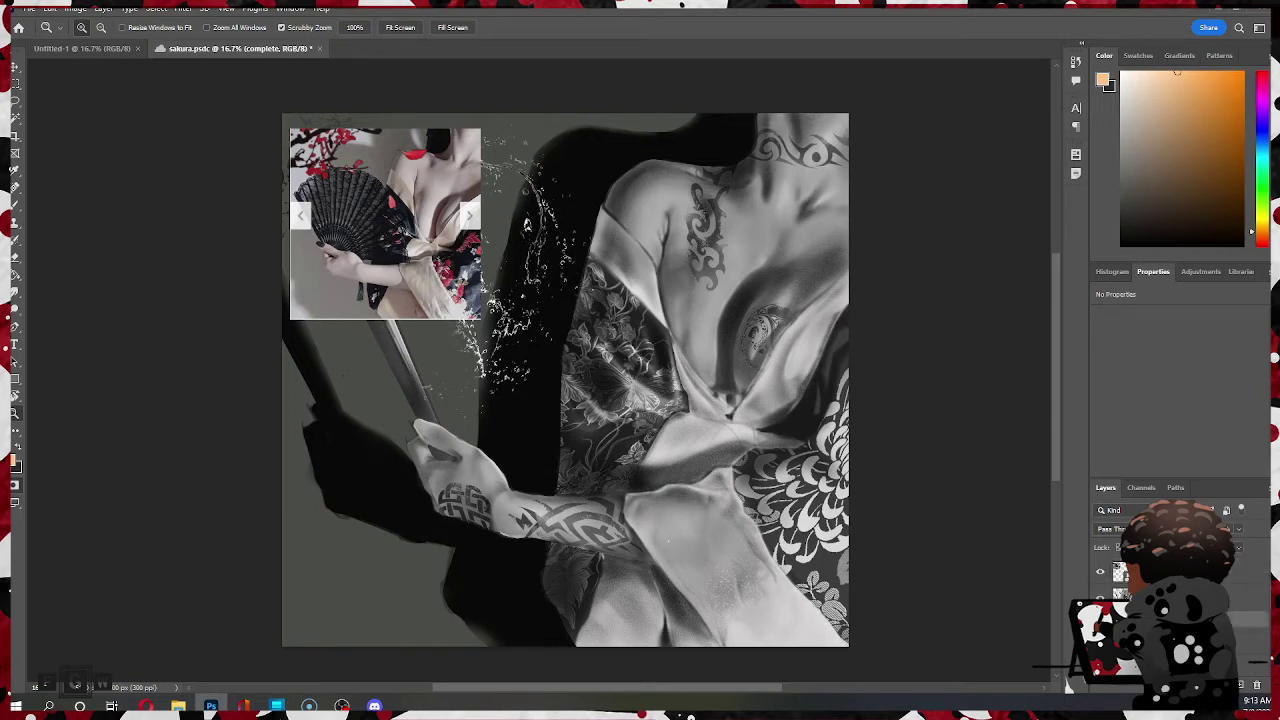
# - Compare the painting with and without the contrast-boosting layer, leaving it visible
pyautogui.click(1100, 619)
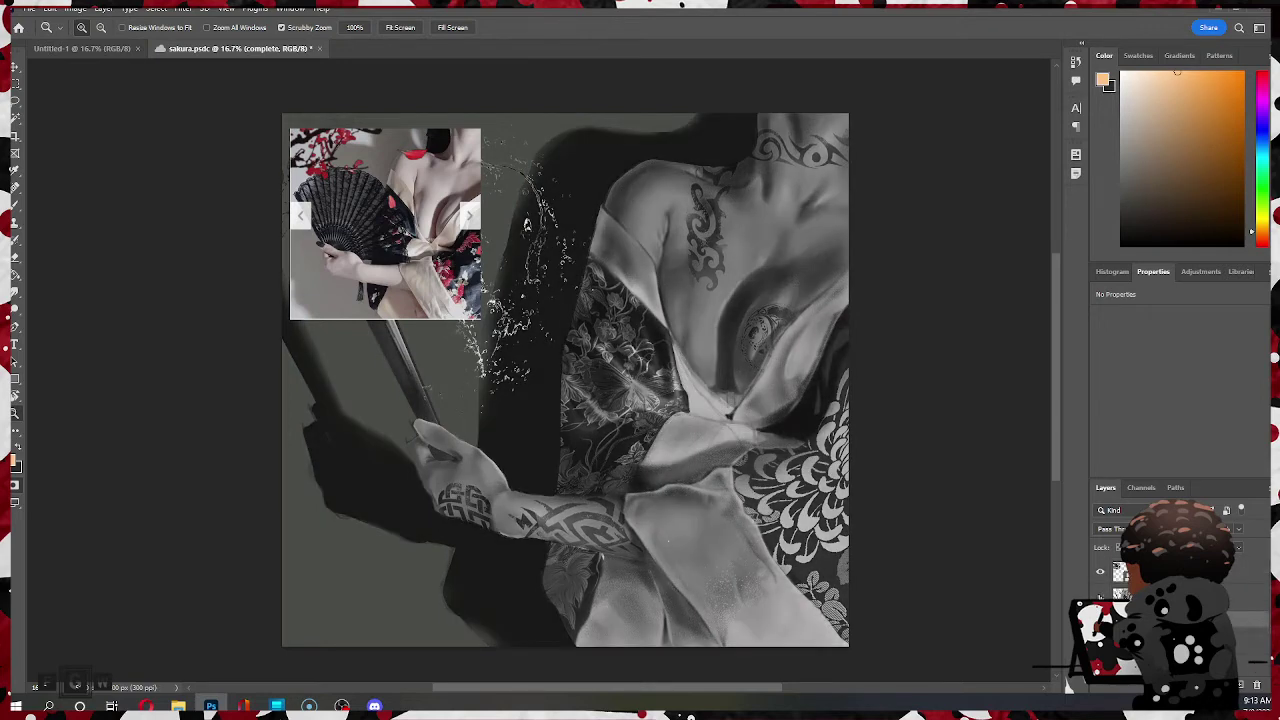
pyautogui.click(1101, 597)
pyautogui.click(1101, 597)
pyautogui.click(1101, 597)
pyautogui.click(1101, 597)
pyautogui.hotkey('ctrl', 'shift', 'z')
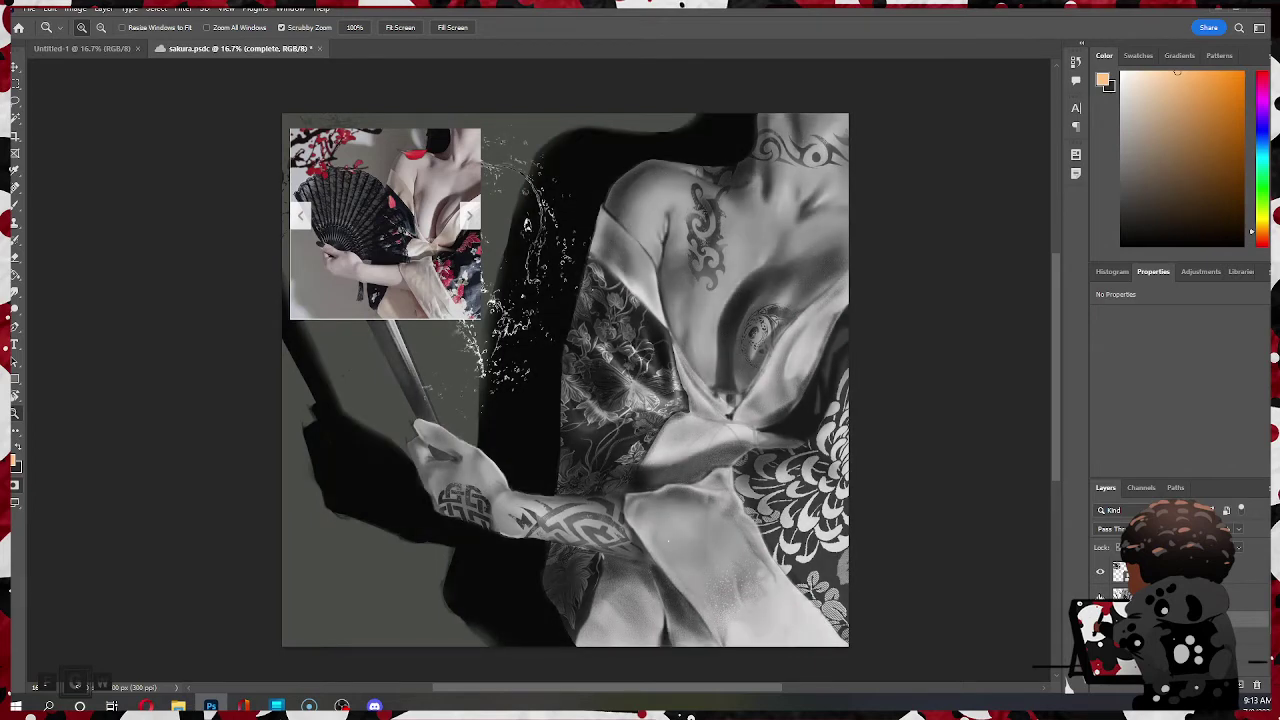
pyautogui.hotkey('ctrl', 'z')
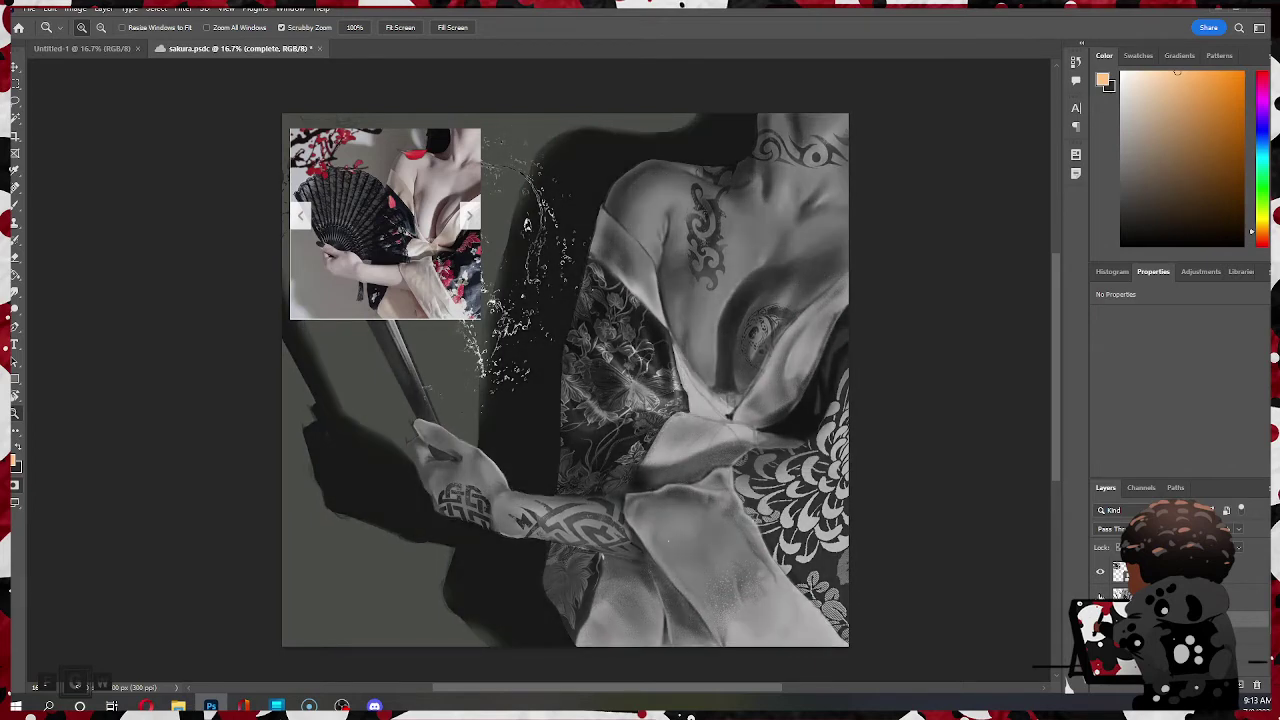
pyautogui.hotkey('ctrl', 'shift', 'z')
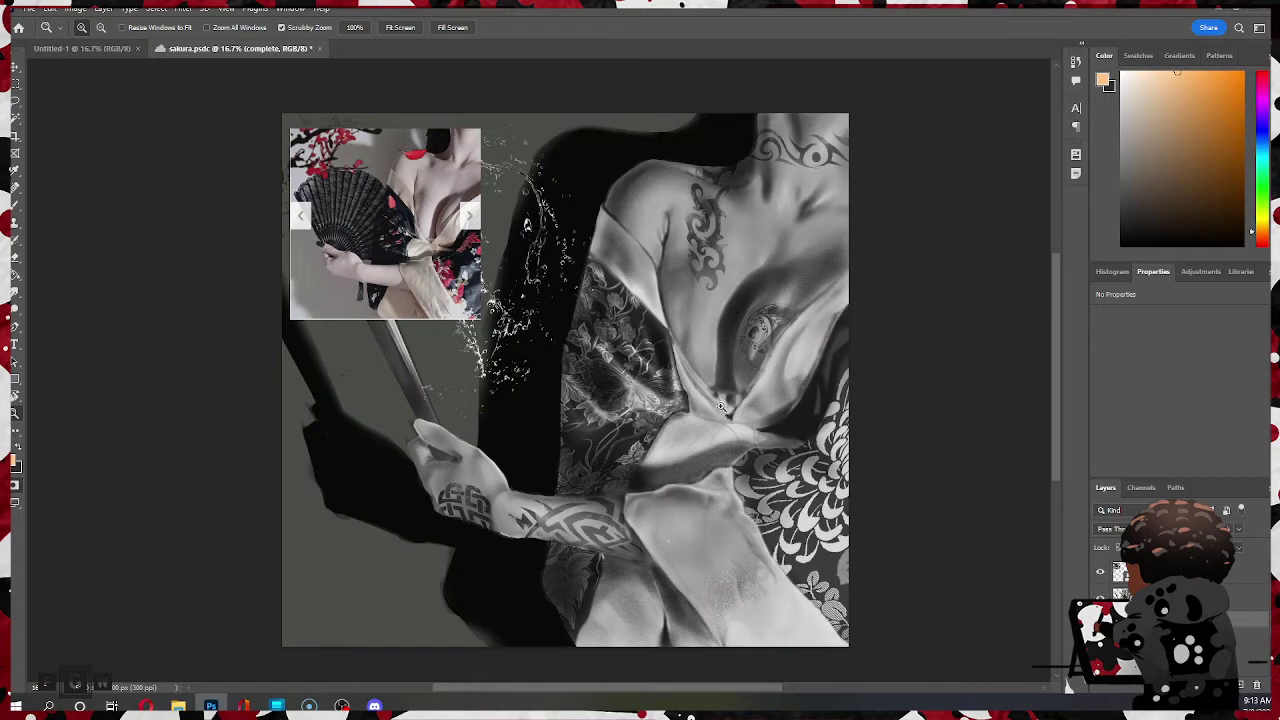
# - Close the sakura painting and open distillation studies.psdc
pyautogui.click(320, 47)
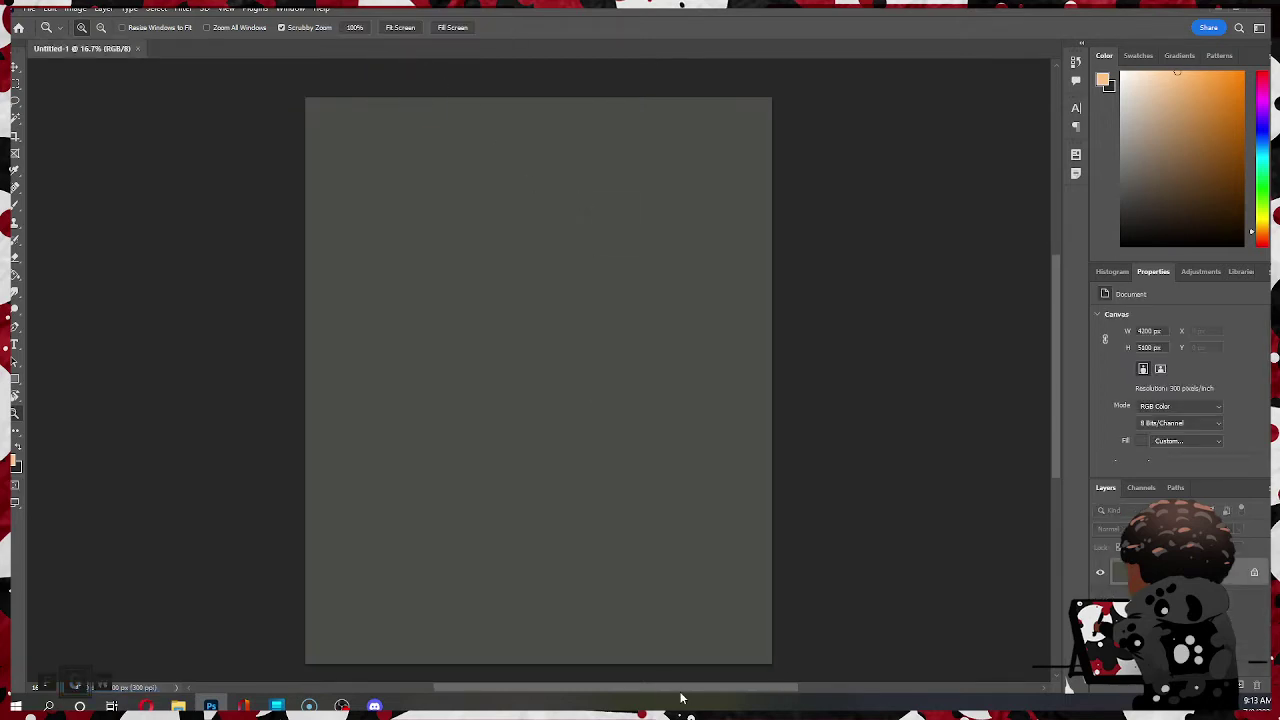
pyautogui.moveTo(679, 690); pyautogui.dragTo(660, 688)
pyautogui.scroll(-3, 712, 472)
pyautogui.scroll(2, 712, 472)
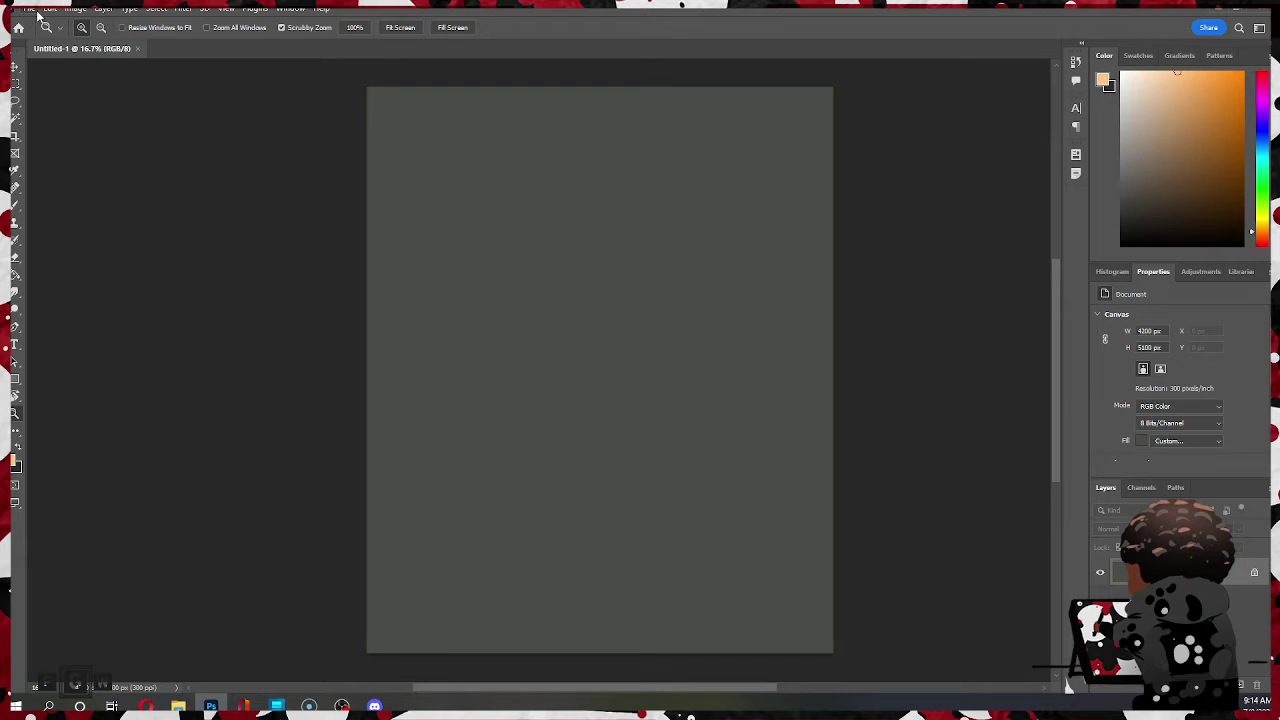
pyautogui.click(32, 9)
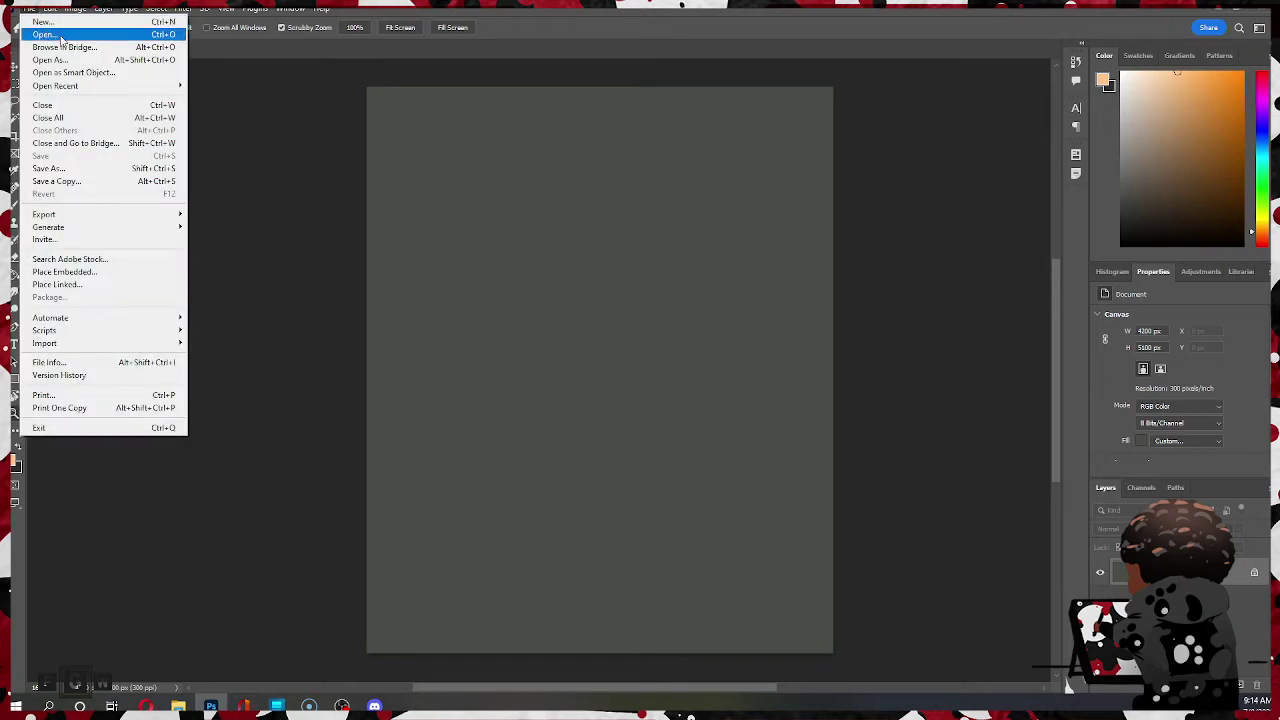
pyautogui.click(63, 36)
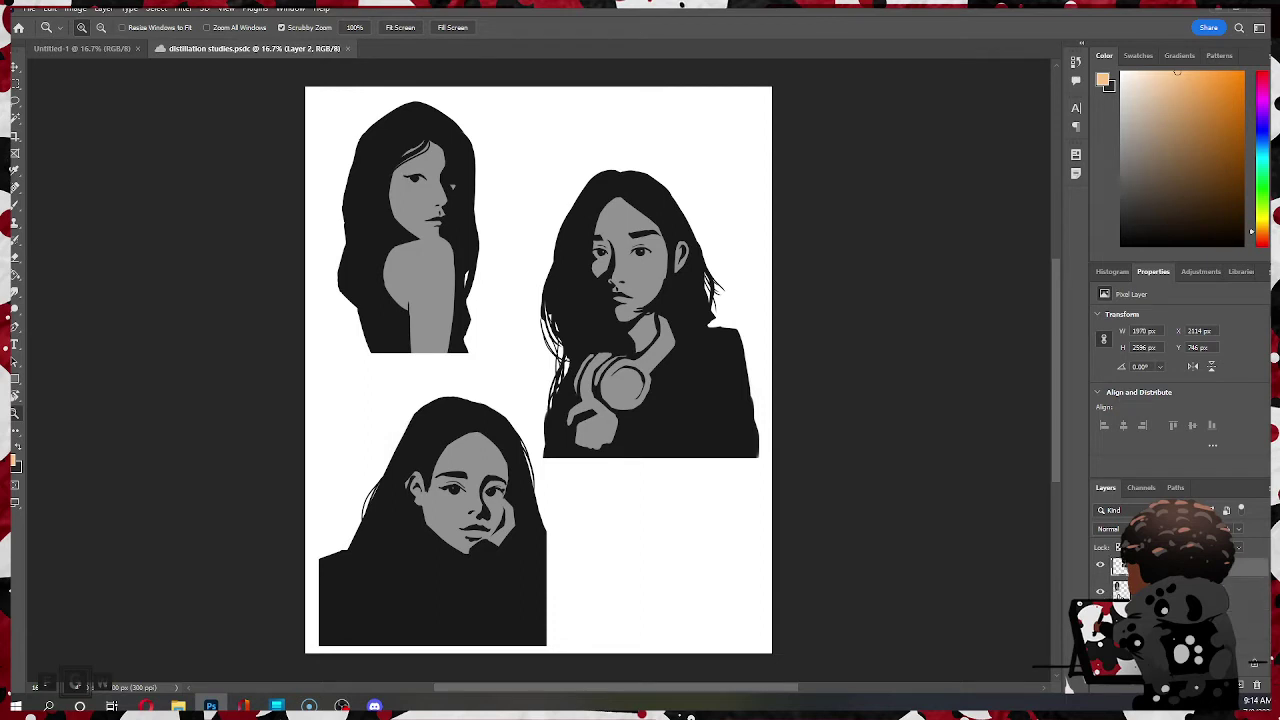
# - Toggle the other two portrait layers to isolate the long-haired woman looking over her shoulder, and examine her flat two-tone shapes up close
pyautogui.click(1100, 572)
pyautogui.click(1101, 597)
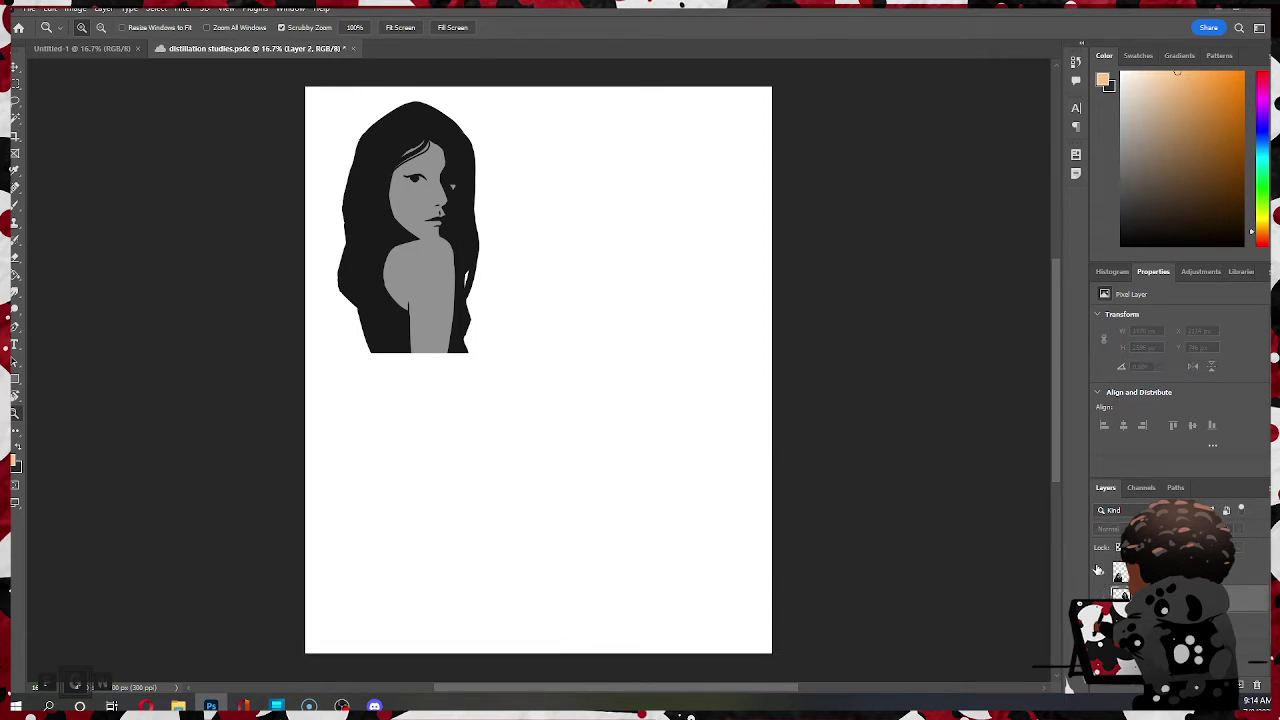
pyautogui.click(1100, 572)
pyautogui.click(1101, 597)
pyautogui.click(1100, 572)
pyautogui.click(1101, 597)
pyautogui.click(408, 199)
pyautogui.click(408, 199)
pyautogui.scroll(1, 465, 220)
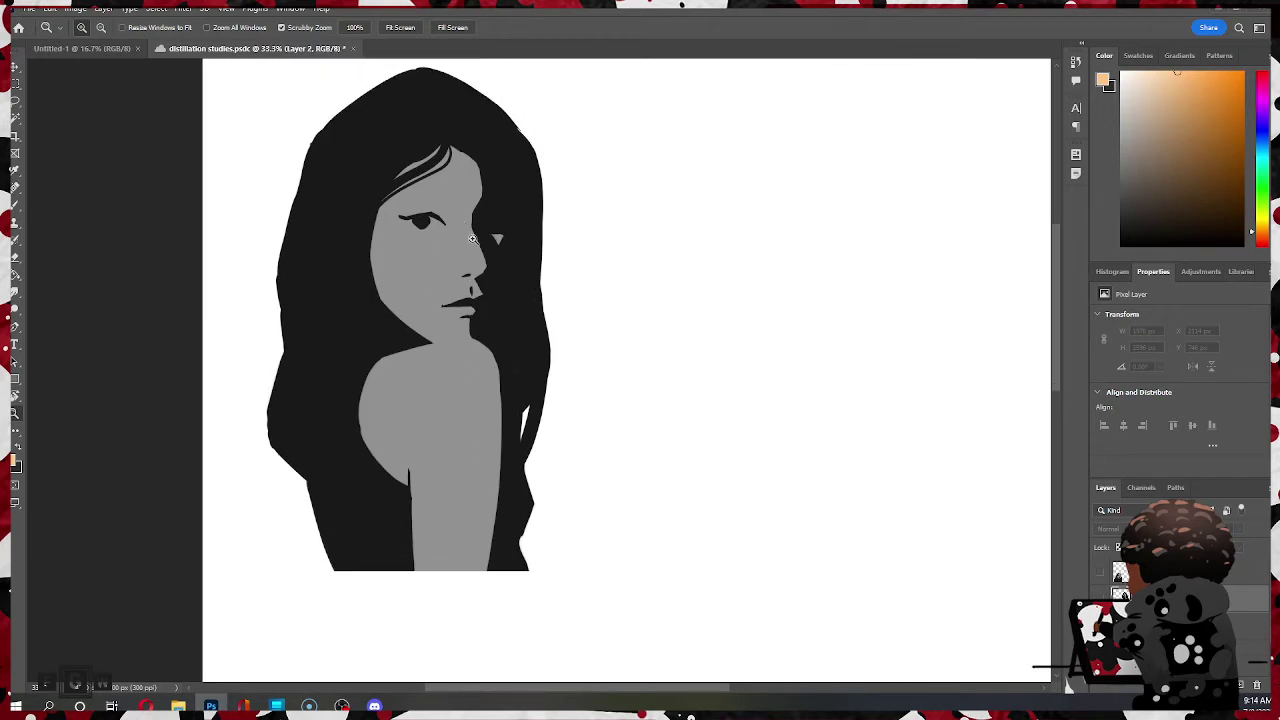
pyautogui.click(473, 237)
pyautogui.keyDown('alt'); pyautogui.click(475, 237); pyautogui.keyUp('alt')
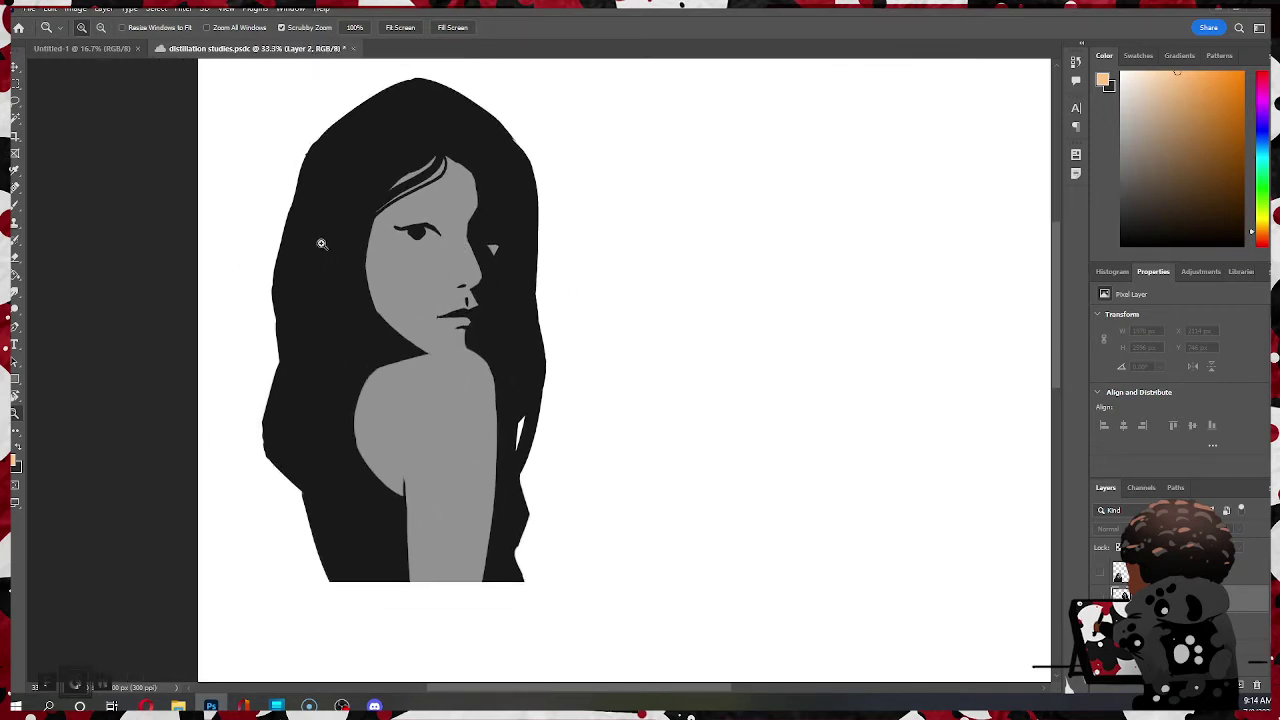
# - Show both hidden portrait layers again and examine the study of the woman with headphones
pyautogui.click(1103, 578)
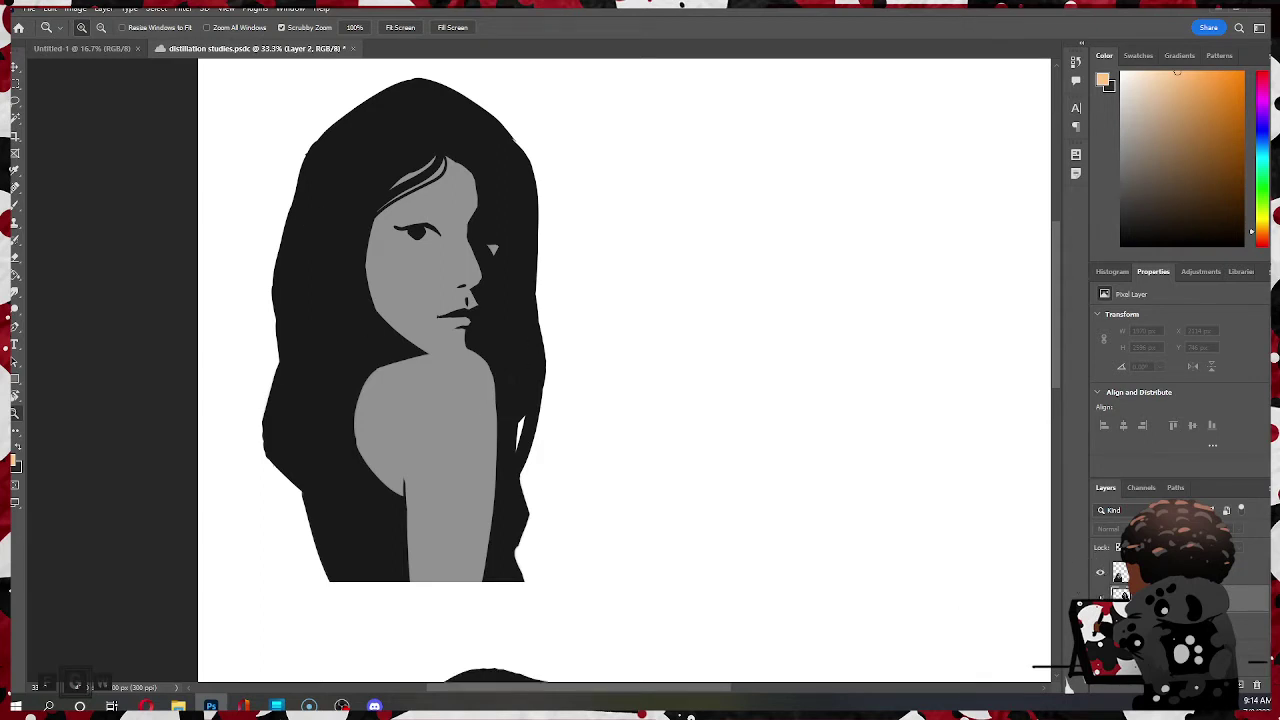
pyautogui.click(1103, 597)
pyautogui.moveTo(537, 377); pyautogui.dragTo(537, 333)
pyautogui.moveTo(627, 389); pyautogui.dragTo(434, 28)
pyautogui.moveTo(525, 135); pyautogui.dragTo(489, 612)
pyautogui.moveTo(566, 402); pyautogui.dragTo(605, 356)
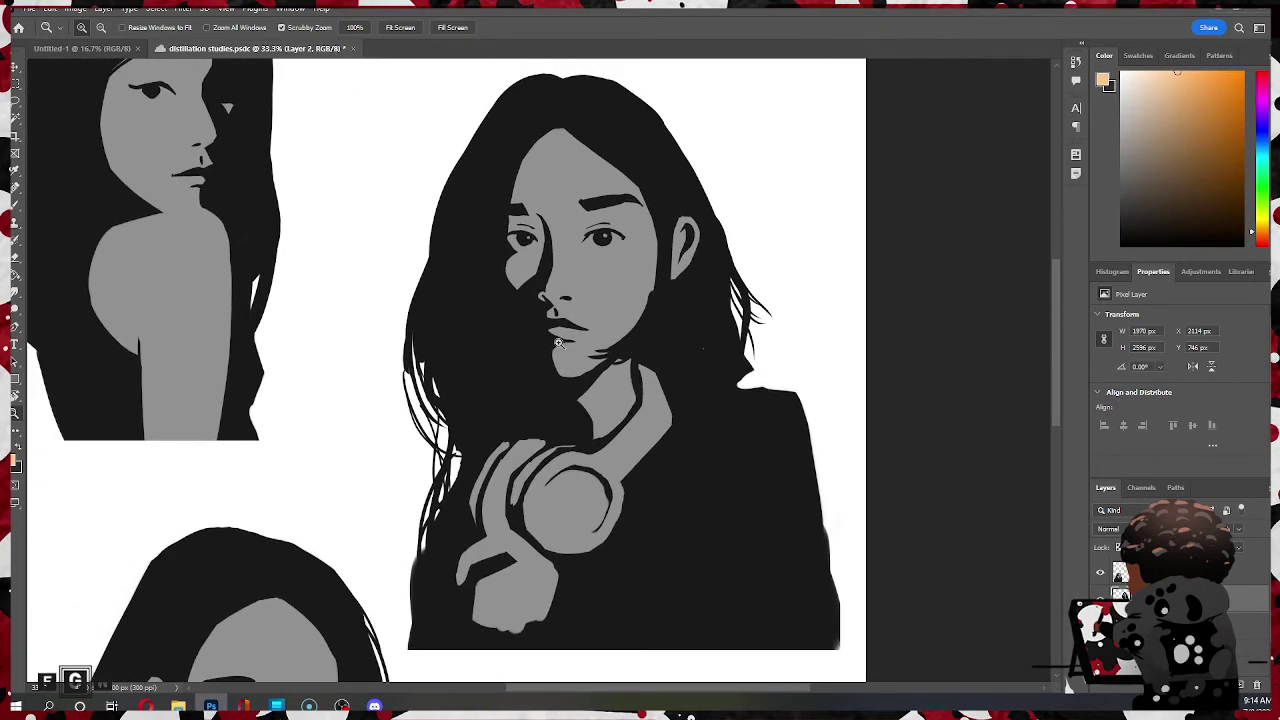
# - Examine the face of the study resting her cheek on her hand, and return to viewing all three portraits
pyautogui.moveTo(360, 461); pyautogui.dragTo(666, 155)
pyautogui.moveTo(655, 452); pyautogui.dragTo(719, 412)
pyautogui.moveTo(703, 471); pyautogui.dragTo(642, 377)
pyautogui.click(574, 262)
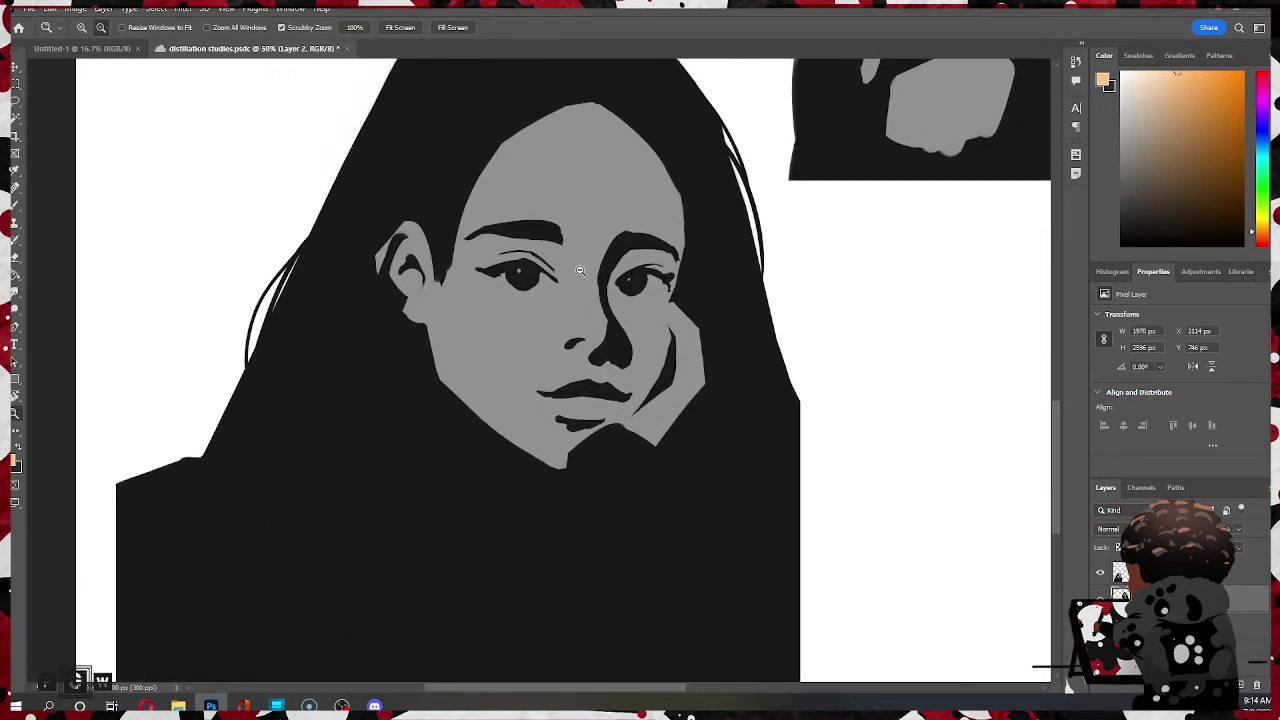
pyautogui.keyDown('alt'); pyautogui.click(581, 268); pyautogui.keyUp('alt')
pyautogui.keyDown('alt'); pyautogui.click(581, 264); pyautogui.keyUp('alt')
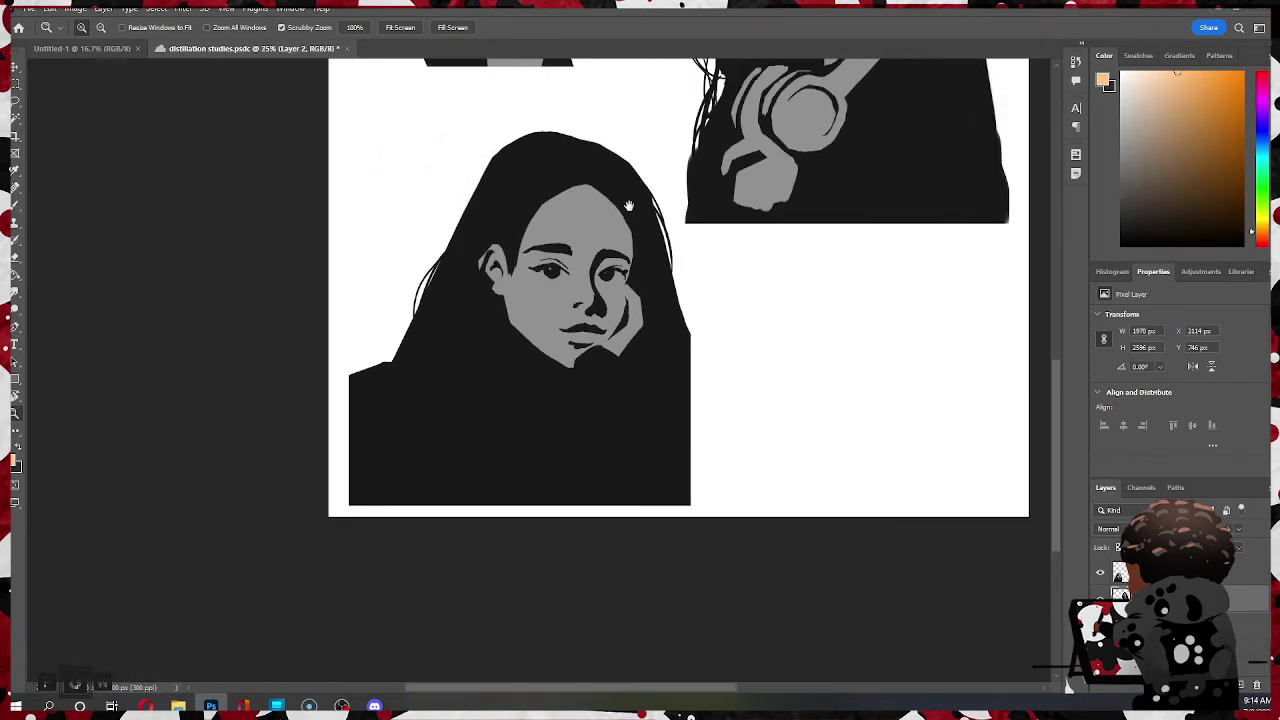
pyautogui.moveTo(630, 206); pyautogui.dragTo(488, 440)
pyautogui.keyDown('alt'); pyautogui.click(575, 280); pyautogui.keyUp('alt')
pyautogui.moveTo(567, 174); pyautogui.dragTo(554, 278)
# - Save distillation studies.psdc and close it
pyautogui.hotkey('ctrl', 's')
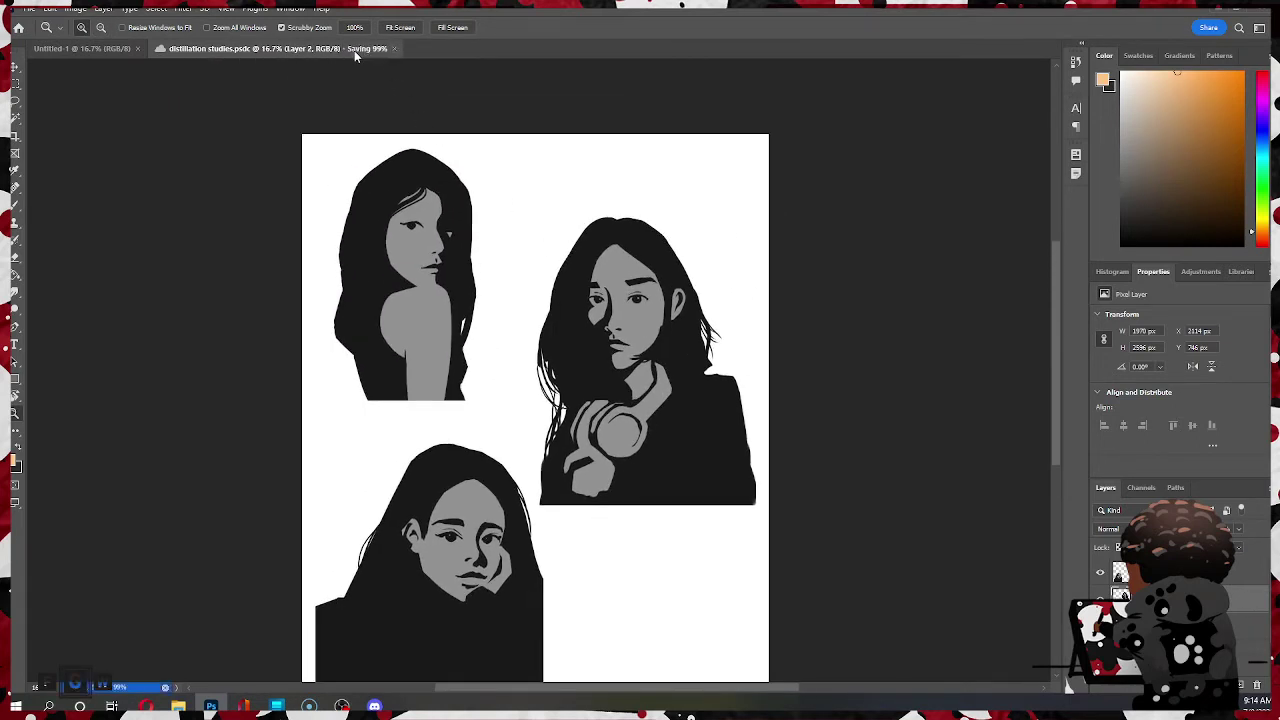
pyautogui.hotkey('ctrl', 'w')
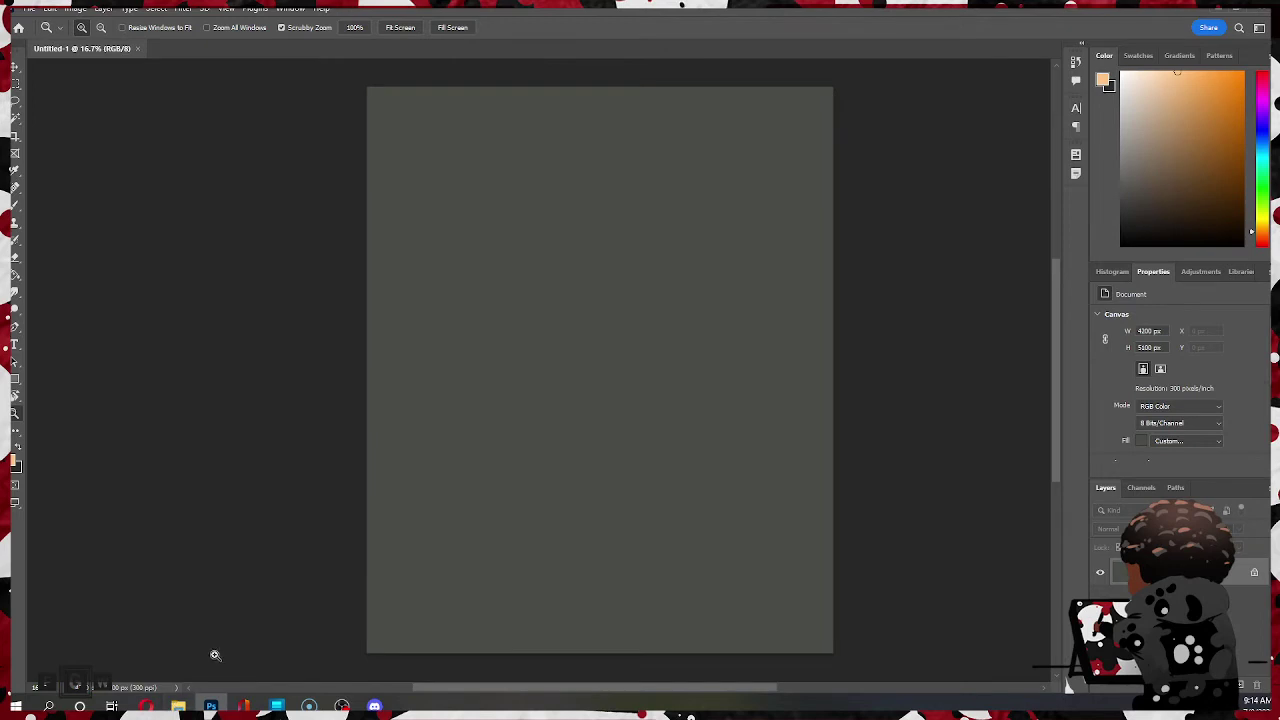
# - Open the reference photo 7.png in the photo viewer, compare it with the next photo, move the viewer off the canvas and return to Photoshop
pyautogui.click(178, 706)
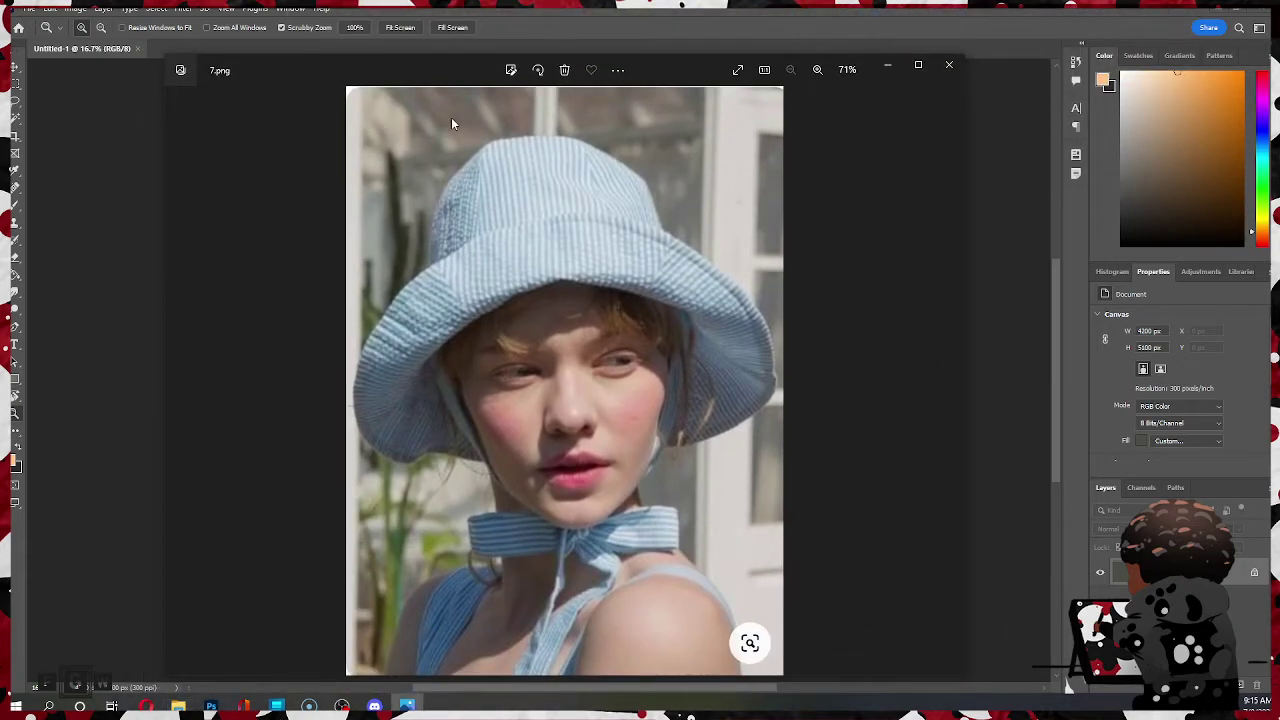
pyautogui.moveTo(675, 77); pyautogui.dragTo(671, 42)
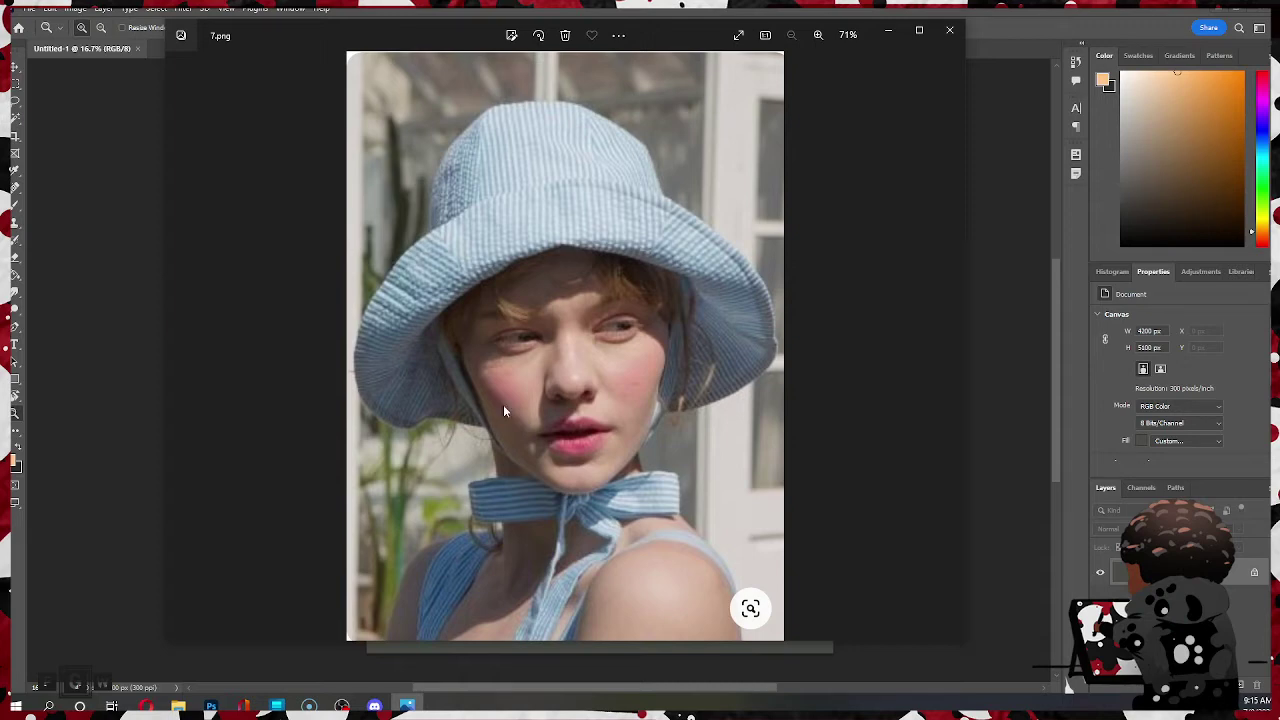
pyautogui.press('Right')
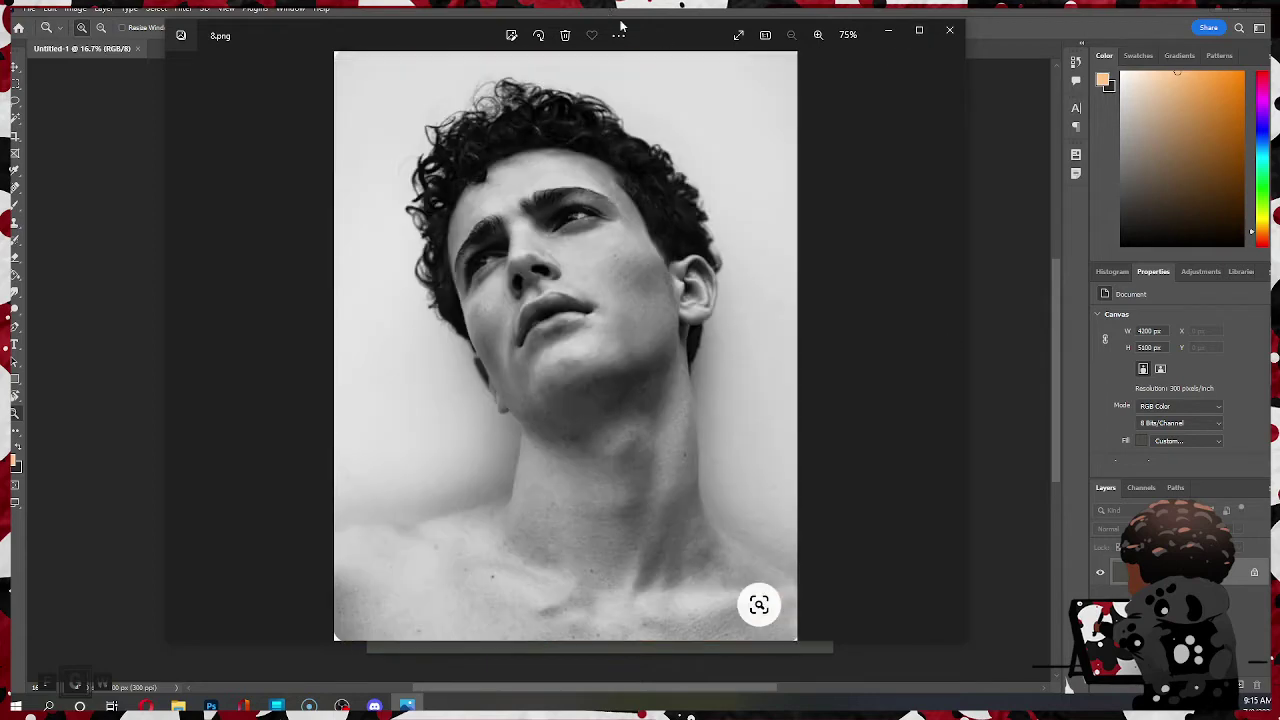
pyautogui.press('Left')
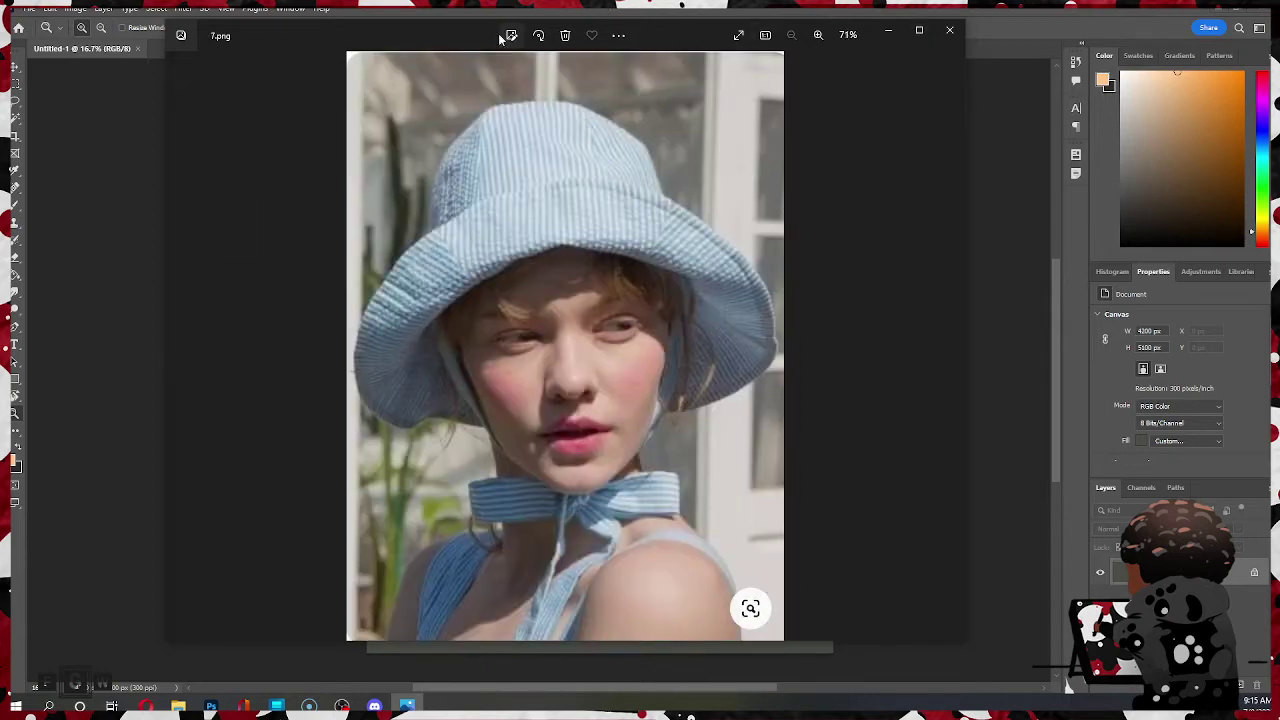
pyautogui.moveTo(483, 33); pyautogui.dragTo(420, 0)
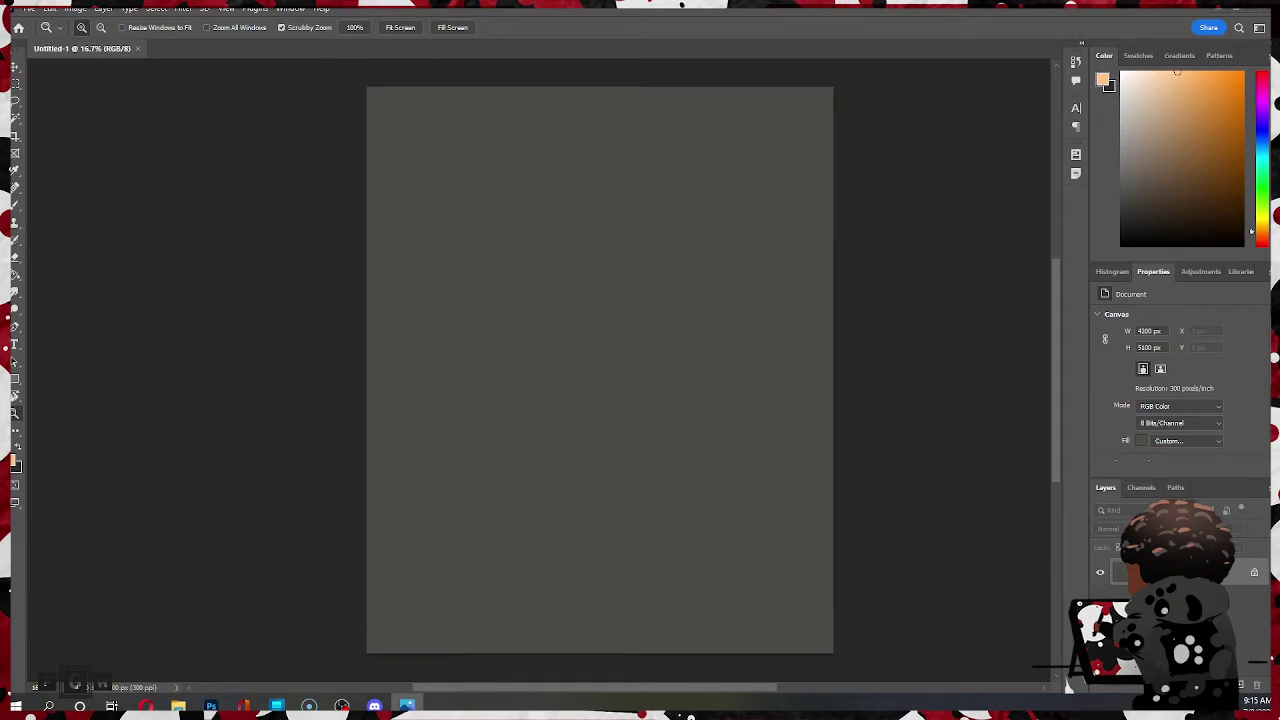
pyautogui.press('super+d')
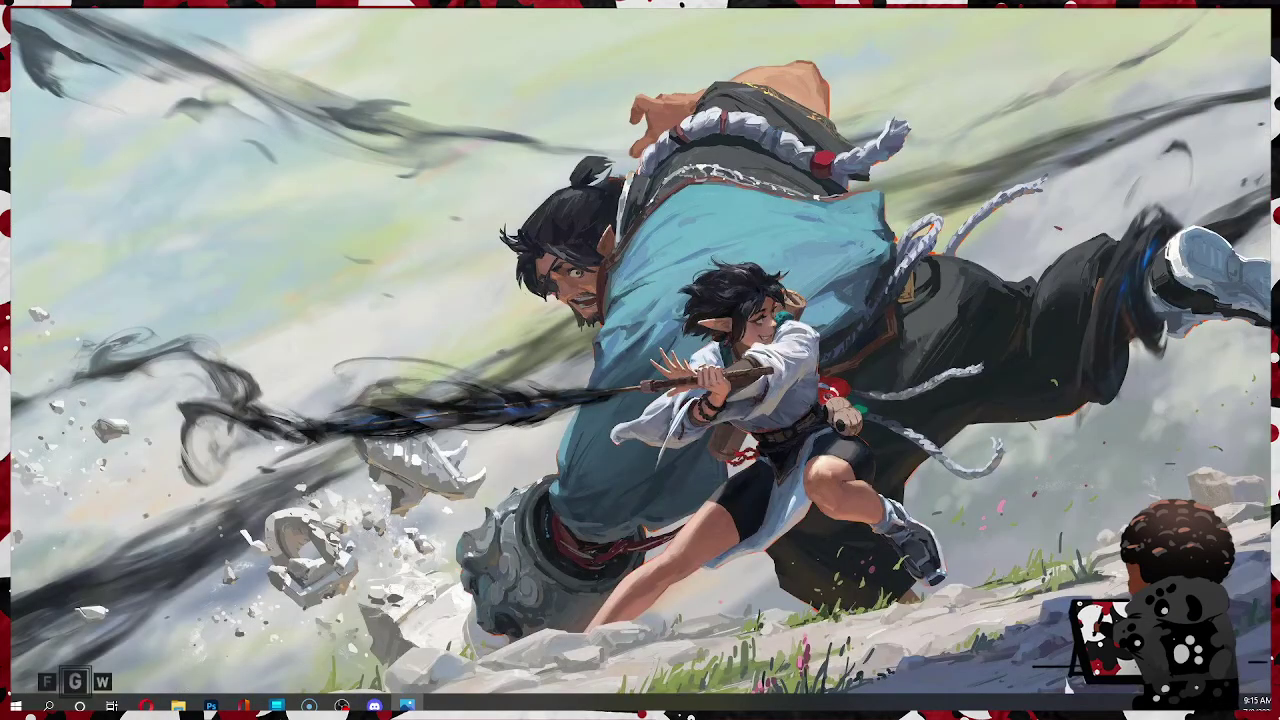
pyautogui.hotkey('alt', 'Tab')
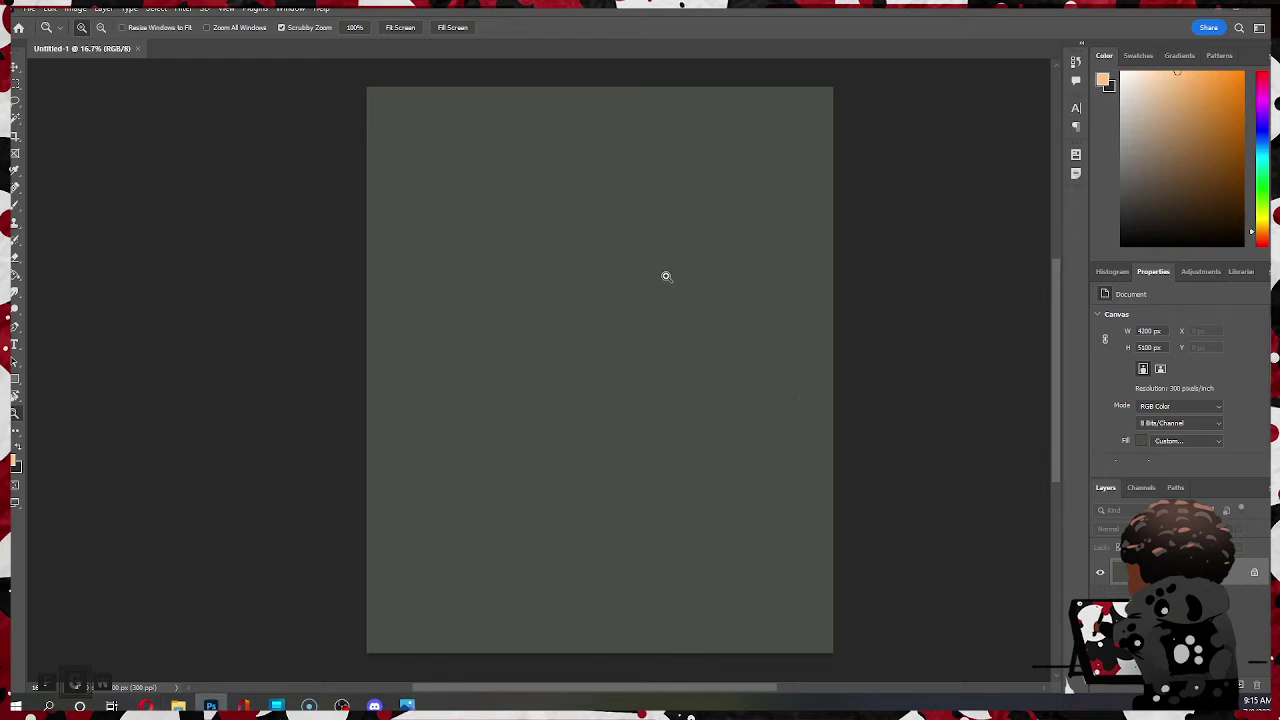
# - Activate the Brush tool with the Hard Round Pressure Size preset and enlarge the brush
pyautogui.press('b')
pyautogui.rightClick(628, 266)
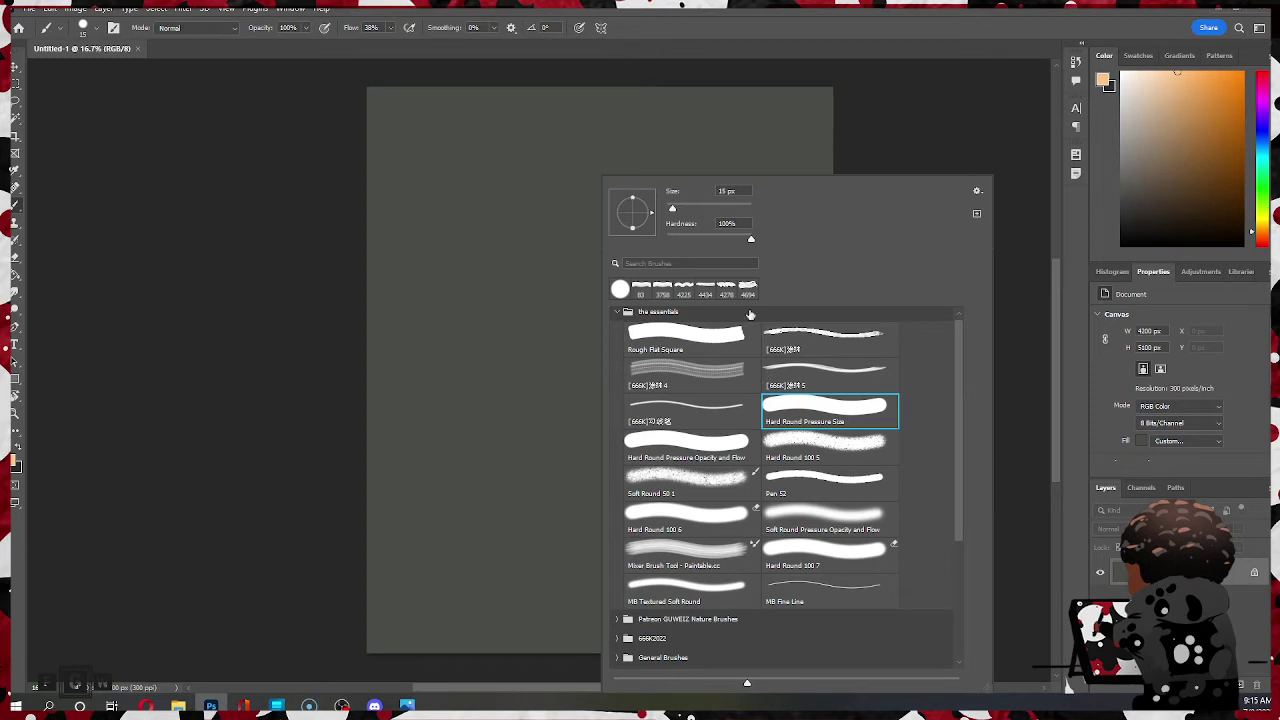
pyautogui.click(692, 209)
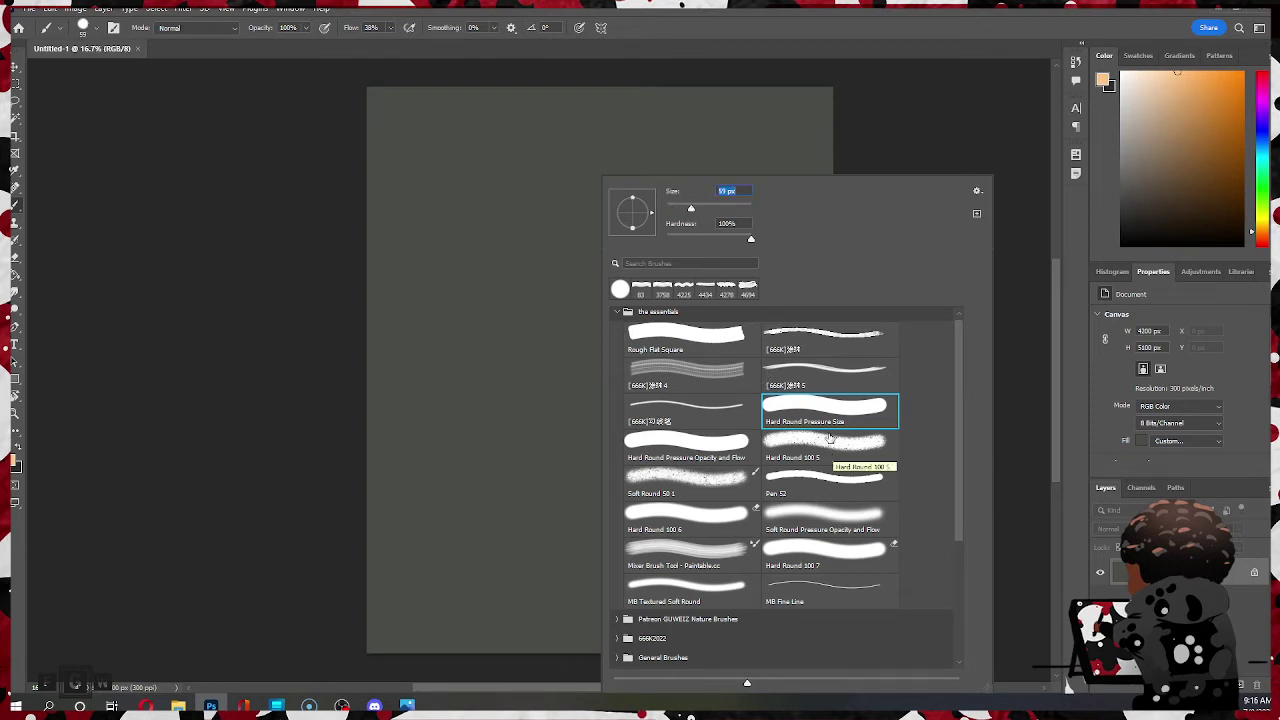
pyautogui.click(304, 119)
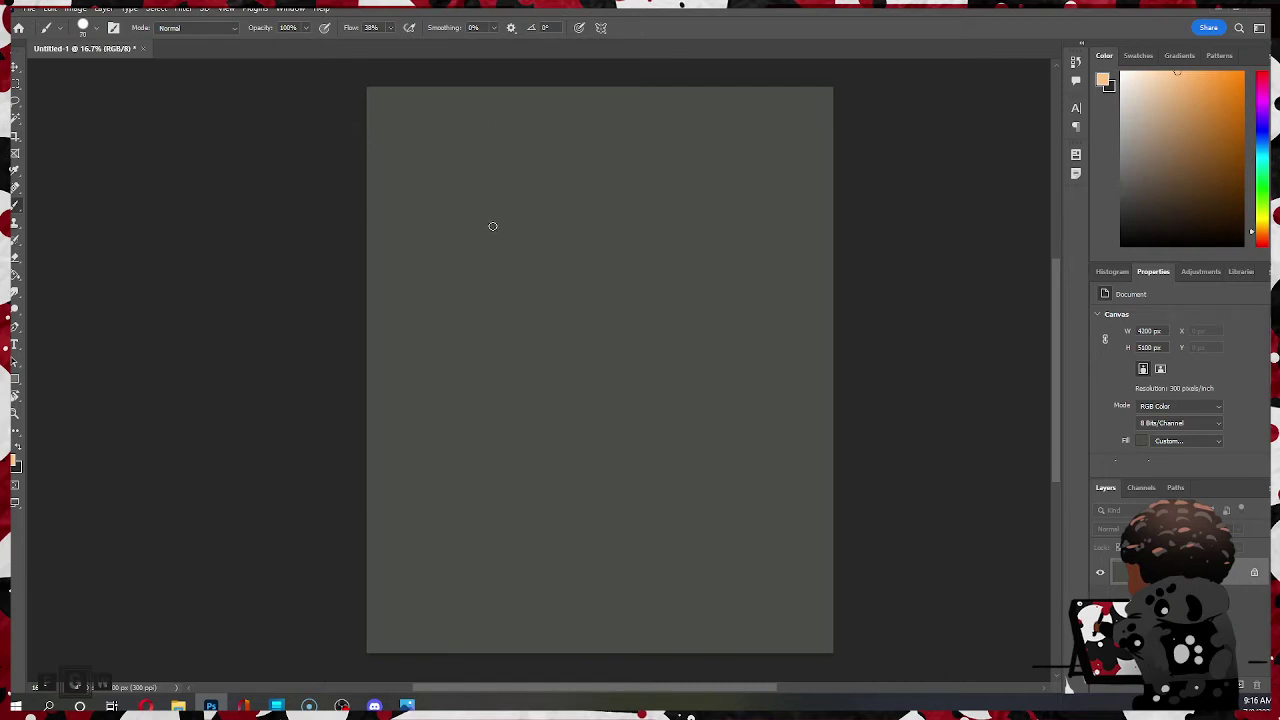
pyautogui.moveTo(486, 254)
pyautogui.mouseDown()
pyautogui.moveTo(504, 225)
pyautogui.moveTo(557, 191)
pyautogui.moveTo(620, 188)
pyautogui.moveTo(598, 183)
pyautogui.moveTo(682, 216)
pyautogui.mouseUp()
pyautogui.moveTo(556, 186); pyautogui.dragTo(474, 338)
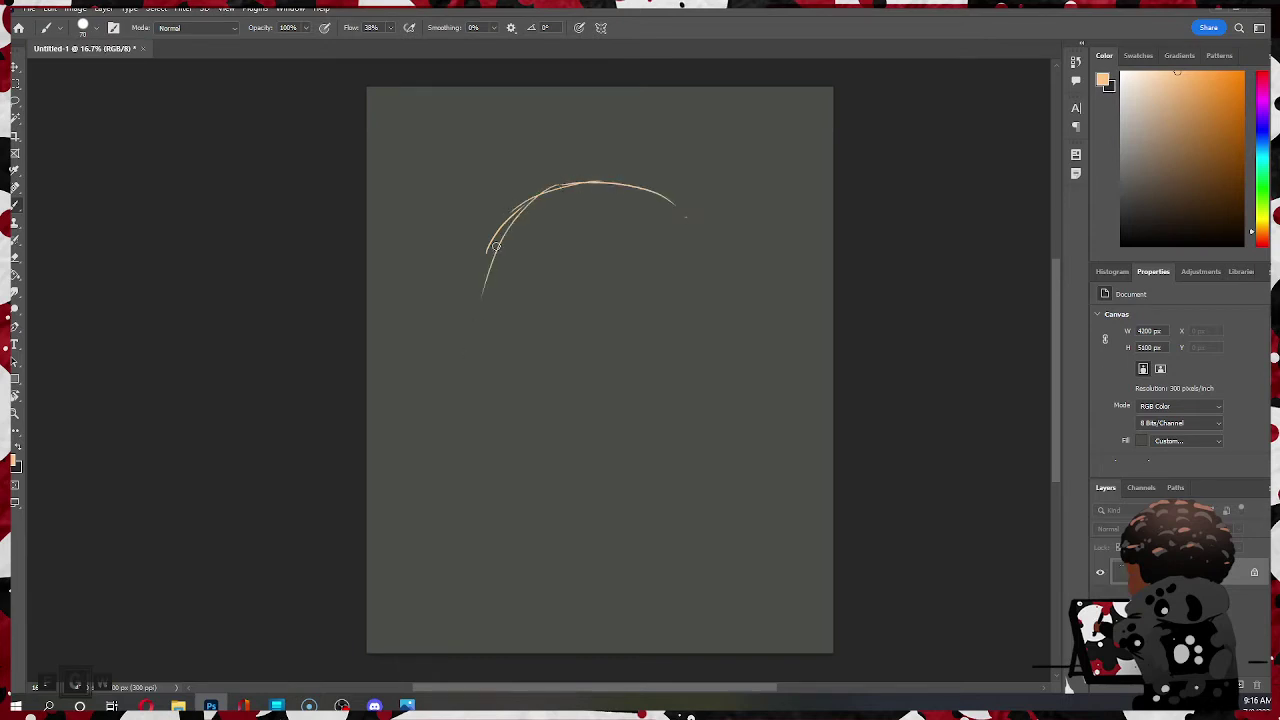
pyautogui.moveTo(496, 234); pyautogui.dragTo(482, 360)
pyautogui.moveTo(478, 304); pyautogui.dragTo(490, 392)
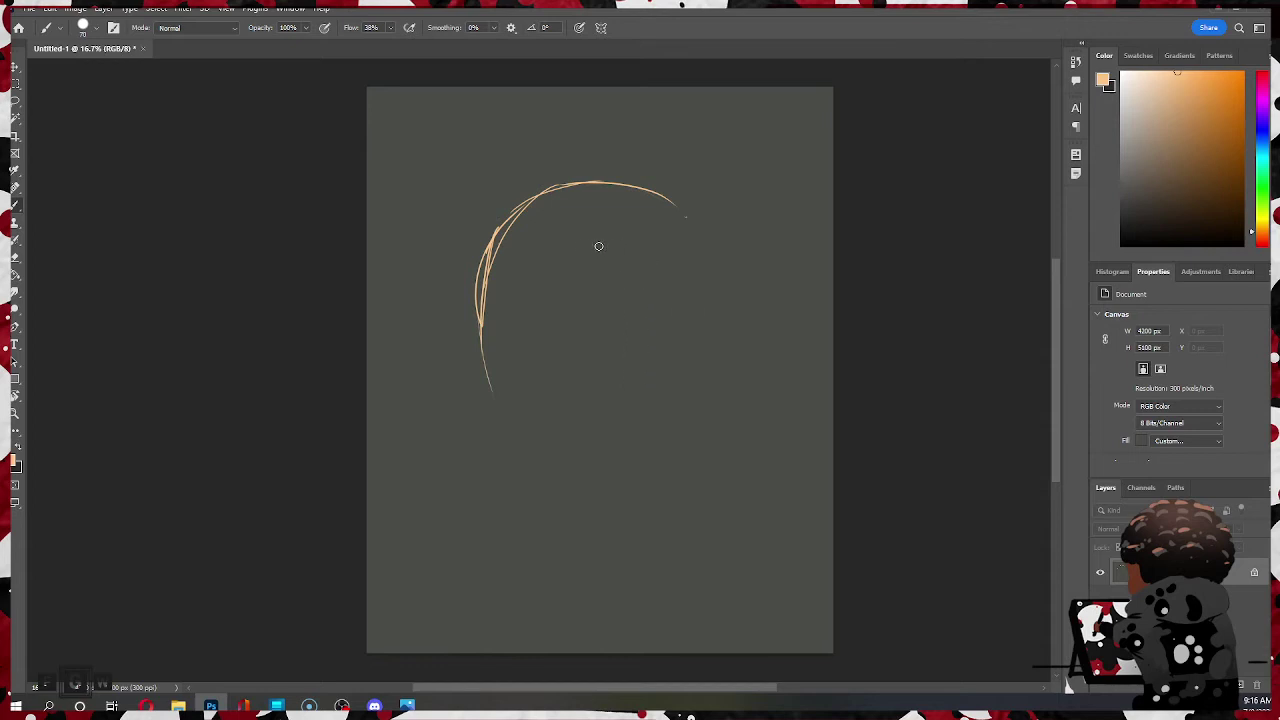
pyautogui.hotkey('ctrl', 'z')
pyautogui.hotkey('ctrl', 'z')
pyautogui.hotkey('ctrl', 'z')
pyautogui.hotkey('ctrl', 'z')
pyautogui.hotkey('ctrl', 'z')
pyautogui.hotkey('ctrl', 'z')
pyautogui.hotkey('ctrl', 'z')
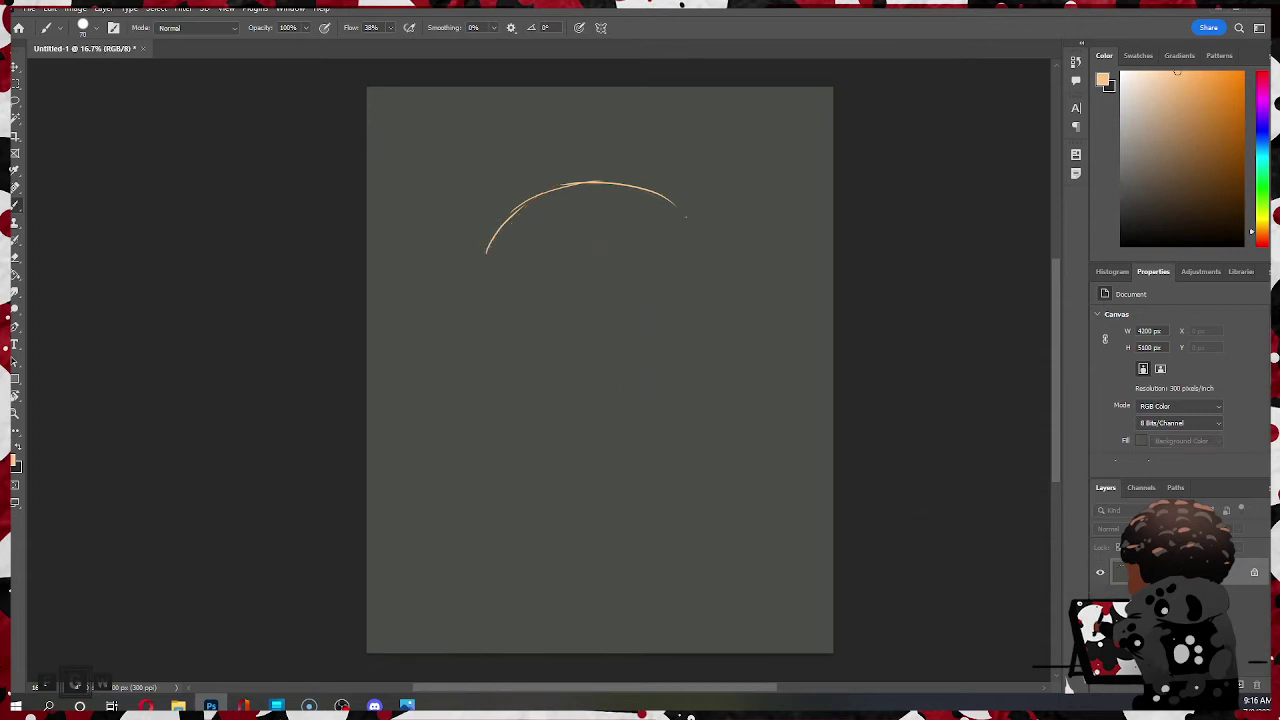
# - Add a new layer above the background and choose a light salmon-orange brush colour
pyautogui.click(1245, 685)
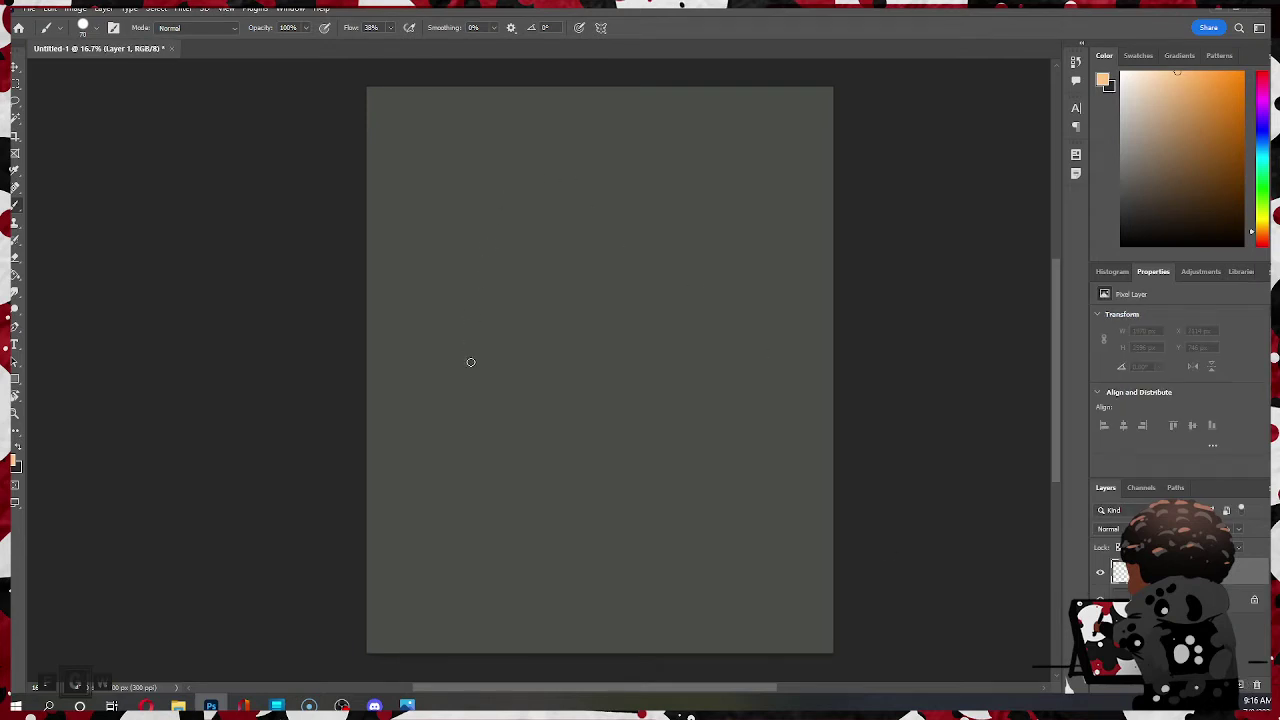
pyautogui.click(1262, 236)
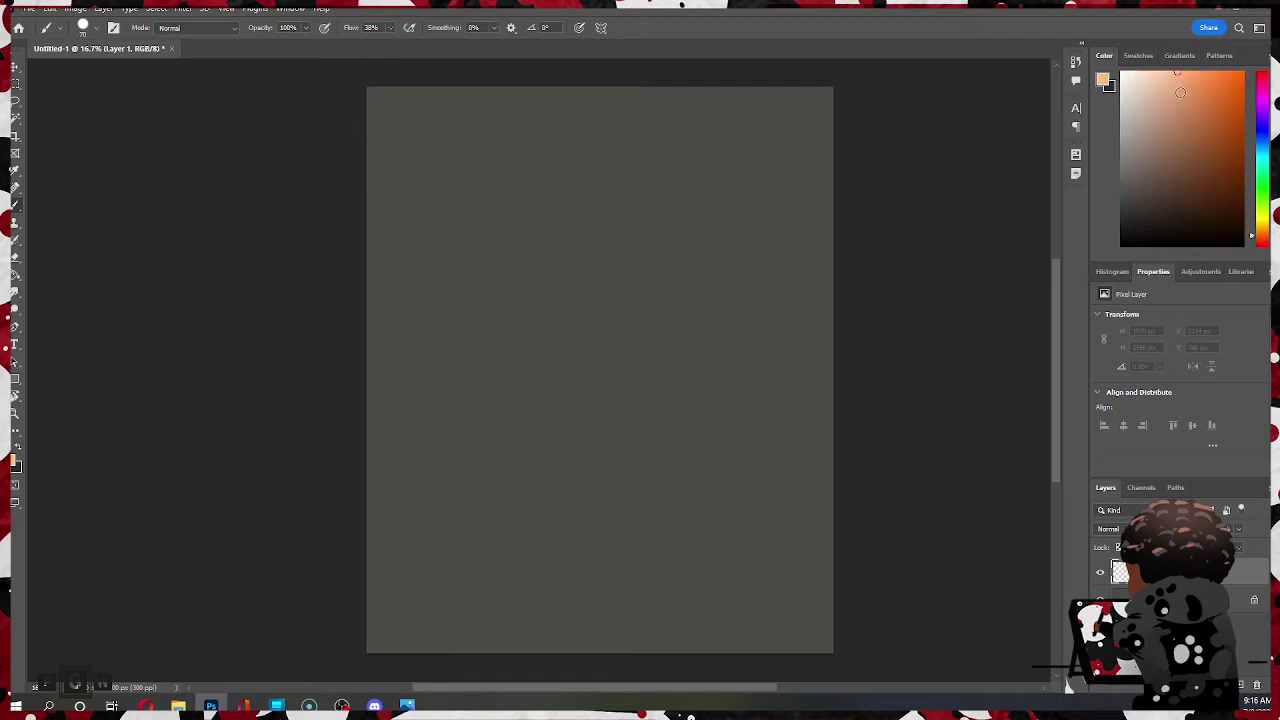
pyautogui.click(1181, 80)
# - Sketch a loose upright oval about 2280 px tall for the head in the upper part of the canvas
pyautogui.moveTo(492, 192)
pyautogui.mouseDown()
pyautogui.moveTo(509, 157)
pyautogui.moveTo(643, 180)
pyautogui.moveTo(650, 233)
pyautogui.mouseUp()
pyautogui.moveTo(512, 158)
pyautogui.mouseDown()
pyautogui.moveTo(466, 277)
pyautogui.moveTo(632, 345)
pyautogui.mouseUp()
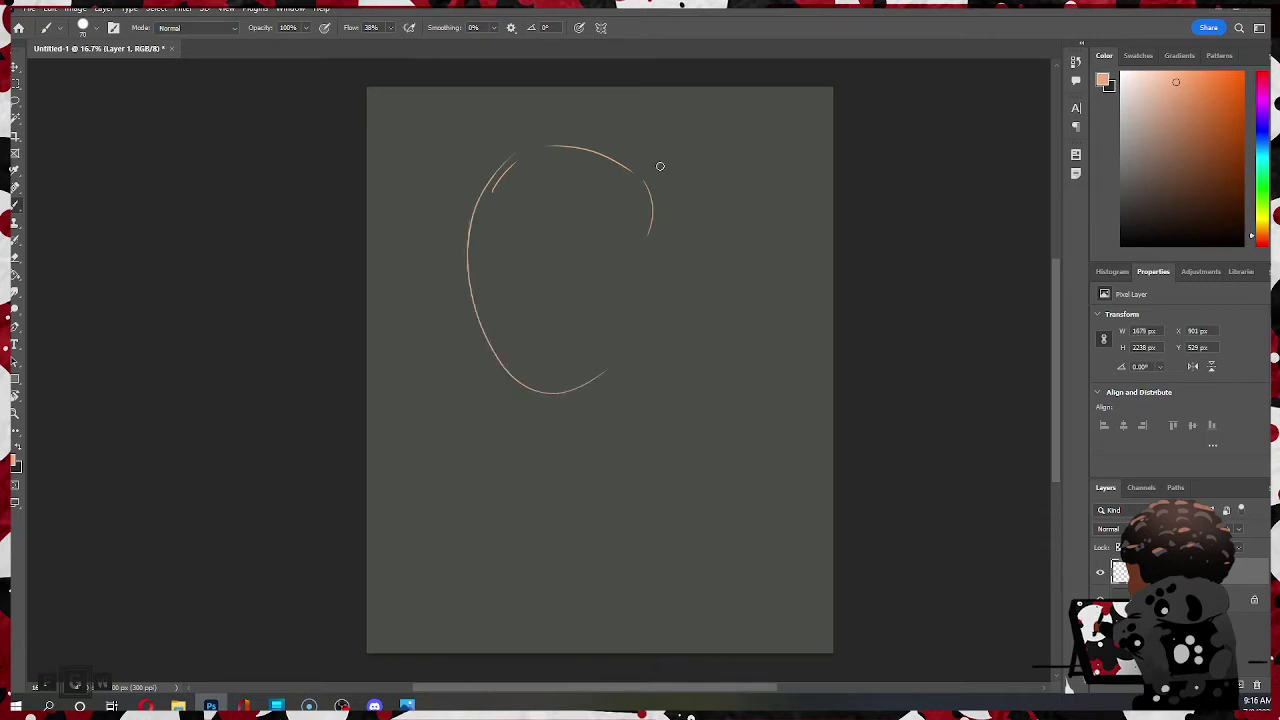
pyautogui.moveTo(660, 166)
pyautogui.mouseDown()
pyautogui.moveTo(668, 244)
pyautogui.moveTo(517, 383)
pyautogui.mouseUp()
pyautogui.moveTo(641, 172); pyautogui.dragTo(610, 366)
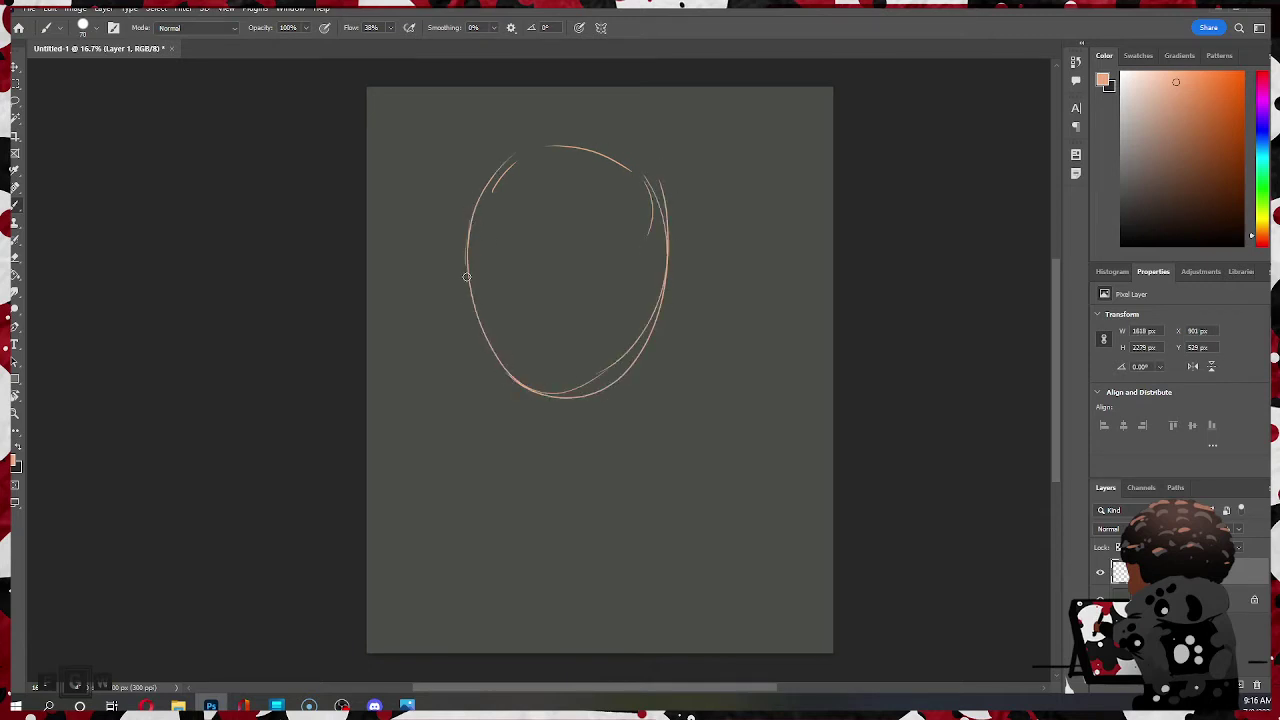
pyautogui.moveTo(467, 277)
pyautogui.mouseDown()
pyautogui.moveTo(585, 389)
pyautogui.moveTo(620, 394)
pyautogui.mouseUp()
# - Move the head oval slightly right and down toward the middle of the canvas with Free Transform
pyautogui.hotkey('ctrl', 't')
pyautogui.moveTo(609, 244); pyautogui.dragTo(640, 259)
pyautogui.click(660, 27)
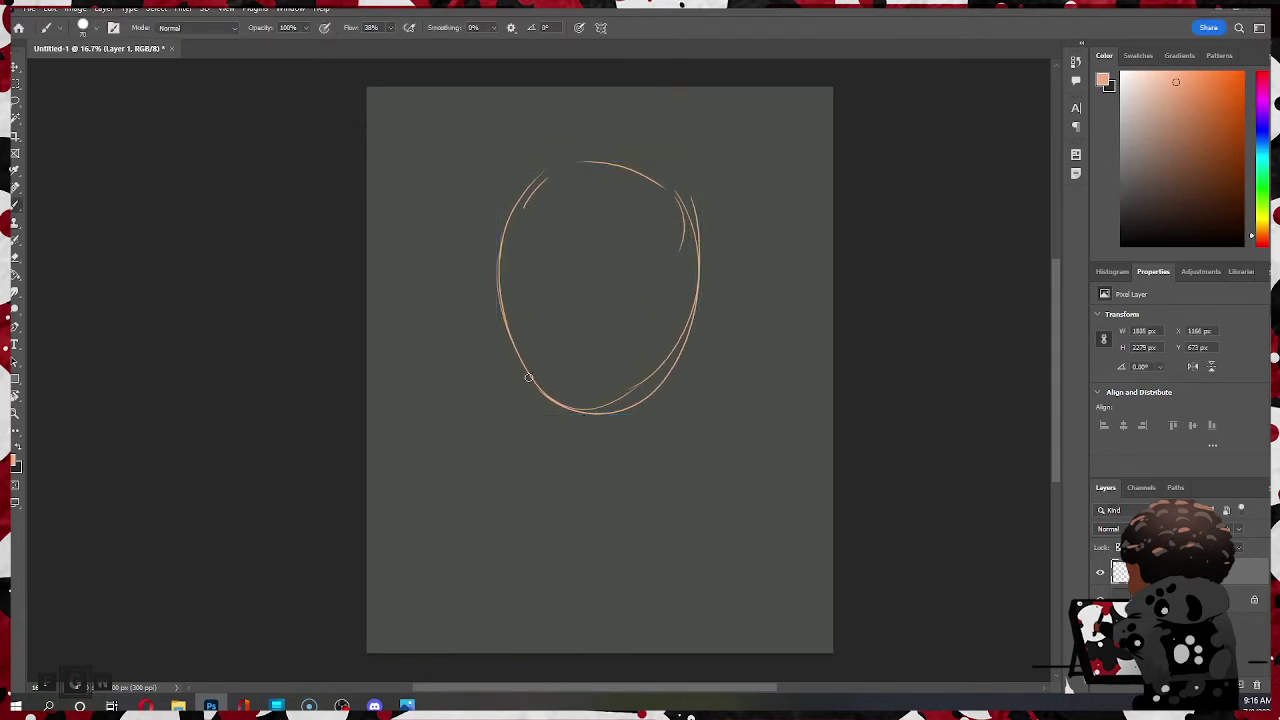
# - Sketch the cheek, jaw and chin lines below the head oval and add both sides of the neck
pyautogui.moveTo(492, 279)
pyautogui.mouseDown()
pyautogui.moveTo(537, 434)
pyautogui.moveTo(634, 470)
pyautogui.moveTo(594, 466)
pyautogui.moveTo(628, 466)
pyautogui.moveTo(686, 375)
pyautogui.mouseUp()
pyautogui.moveTo(700, 255)
pyautogui.mouseDown()
pyautogui.moveTo(687, 420)
pyautogui.moveTo(665, 467)
pyautogui.moveTo(615, 477)
pyautogui.moveTo(680, 460)
pyautogui.moveTo(660, 468)
pyautogui.moveTo(708, 378)
pyautogui.moveTo(672, 462)
pyautogui.mouseUp()
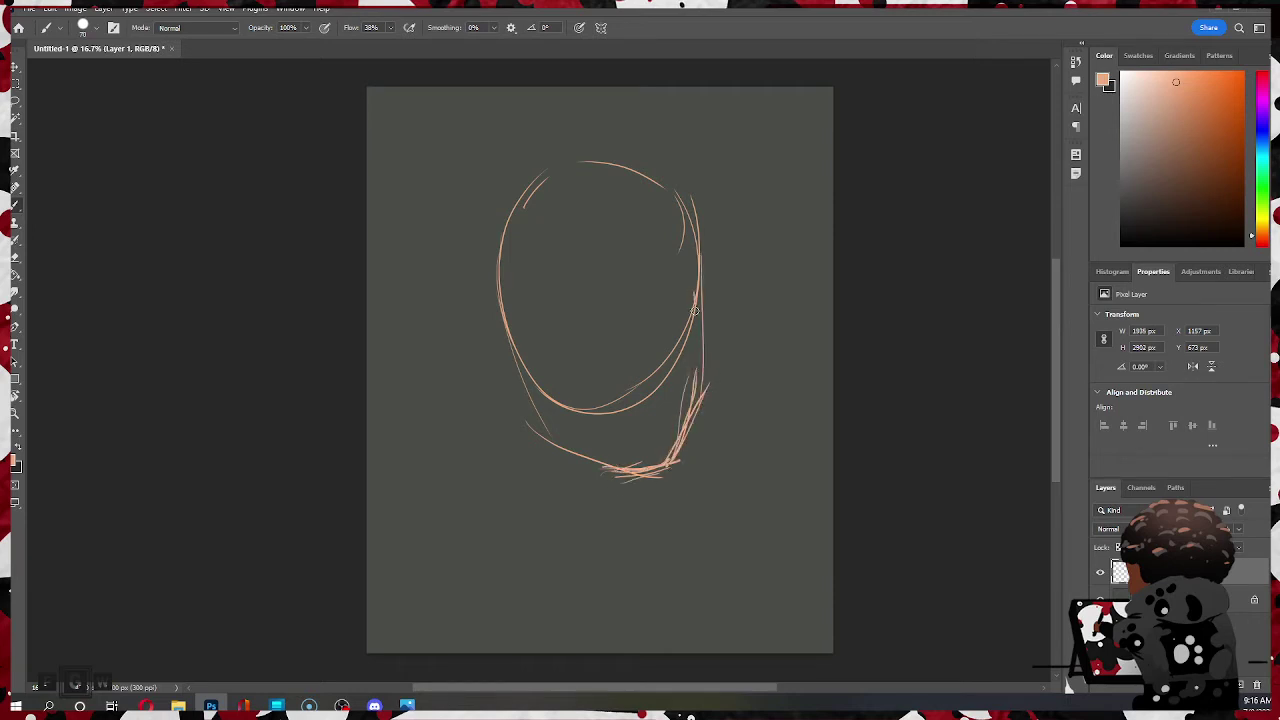
pyautogui.moveTo(695, 311); pyautogui.dragTo(694, 520)
pyautogui.moveTo(678, 462); pyautogui.dragTo(686, 530)
pyautogui.moveTo(536, 390); pyautogui.dragTo(568, 516)
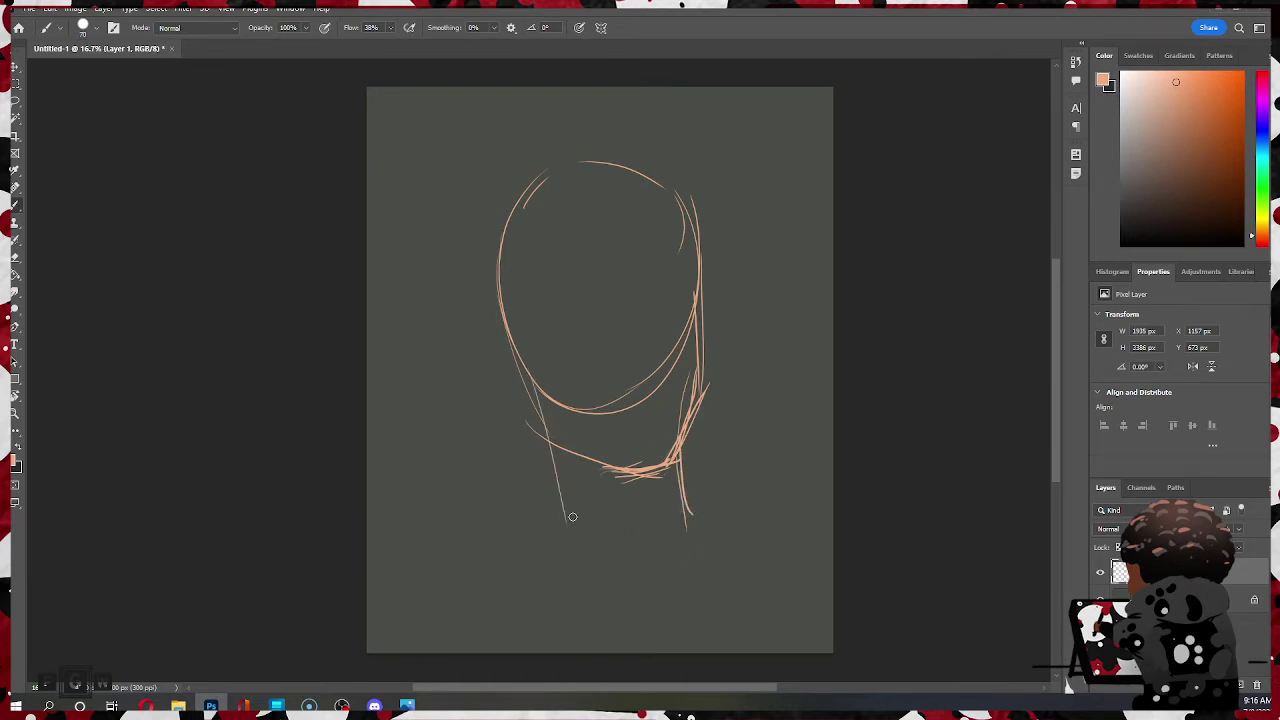
pyautogui.moveTo(561, 470); pyautogui.dragTo(566, 560)
pyautogui.moveTo(531, 366)
pyautogui.mouseDown()
pyautogui.moveTo(569, 439)
pyautogui.moveTo(520, 347)
pyautogui.moveTo(588, 467)
pyautogui.mouseUp()
pyautogui.moveTo(553, 425)
pyautogui.mouseDown()
pyautogui.moveTo(637, 470)
pyautogui.moveTo(622, 470)
pyautogui.moveTo(652, 465)
pyautogui.mouseUp()
pyautogui.moveTo(693, 395); pyautogui.dragTo(698, 225)
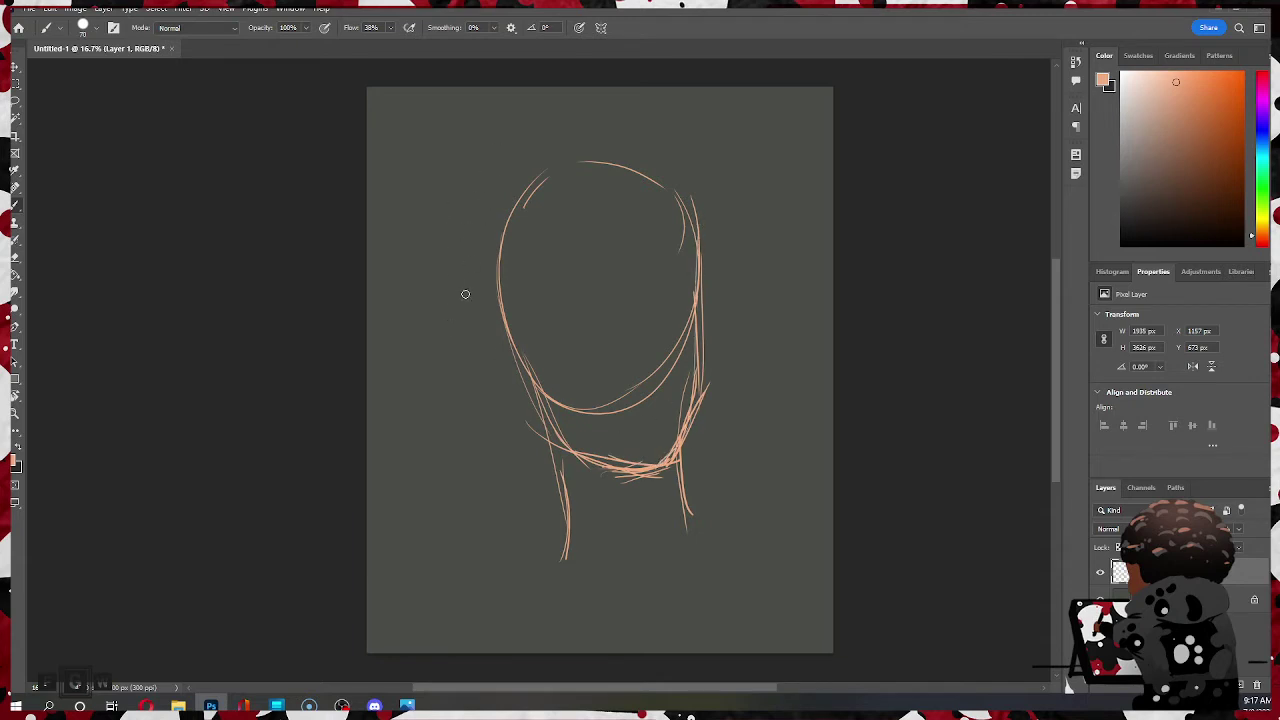
# - Rotate the head sketch about 3.7° clockwise and move it up the canvas with Free Transform
pyautogui.hotkey('ctrl', 't')
pyautogui.moveTo(714, 129); pyautogui.dragTo(726, 137)
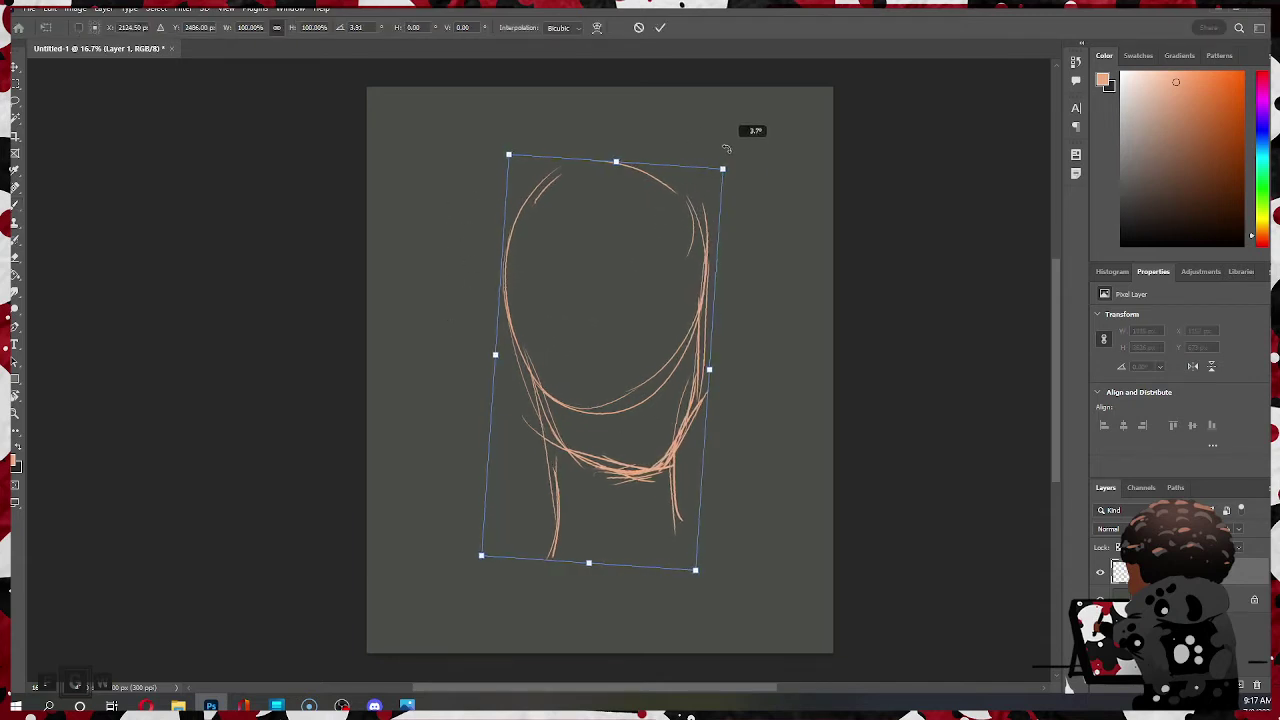
pyautogui.moveTo(617, 306); pyautogui.dragTo(612, 283)
pyautogui.press('Return')
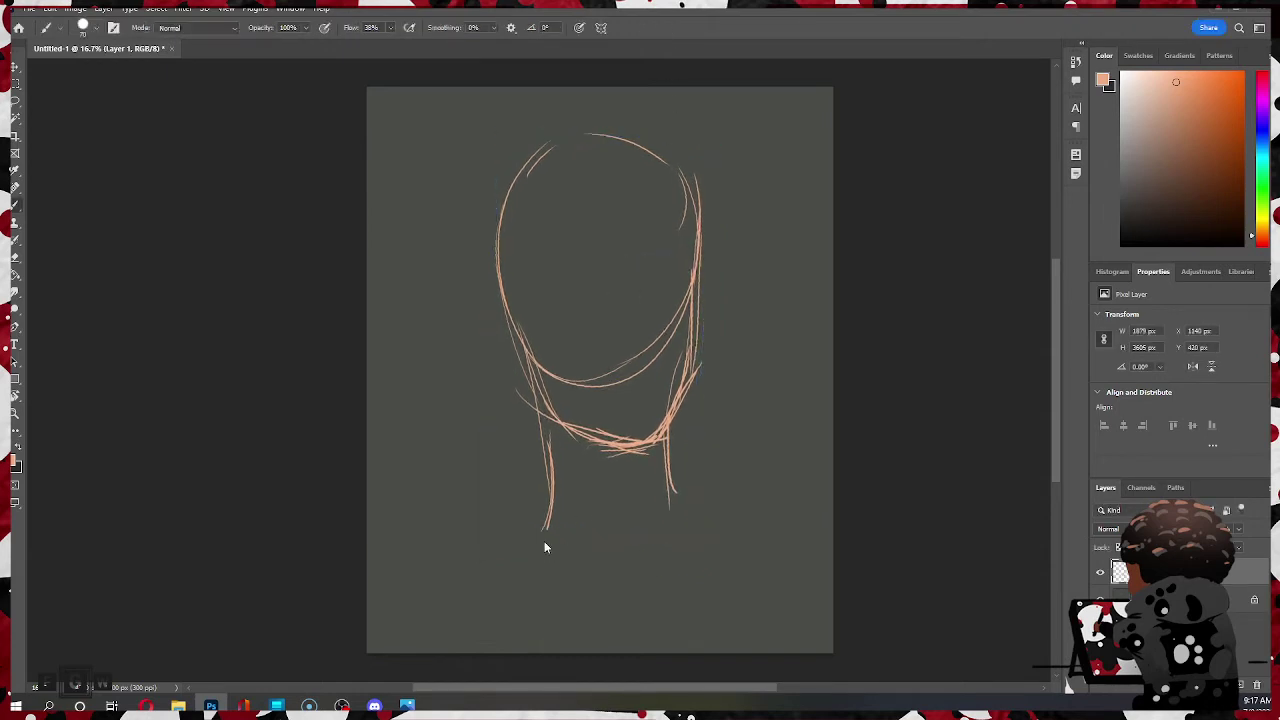
# - Sketch the sloping shoulders on both sides of the neck, adding the upper arm outlines and loose chest lines
pyautogui.moveTo(544, 404)
pyautogui.mouseDown()
pyautogui.moveTo(540, 520)
pyautogui.moveTo(444, 553)
pyautogui.moveTo(538, 508)
pyautogui.mouseUp()
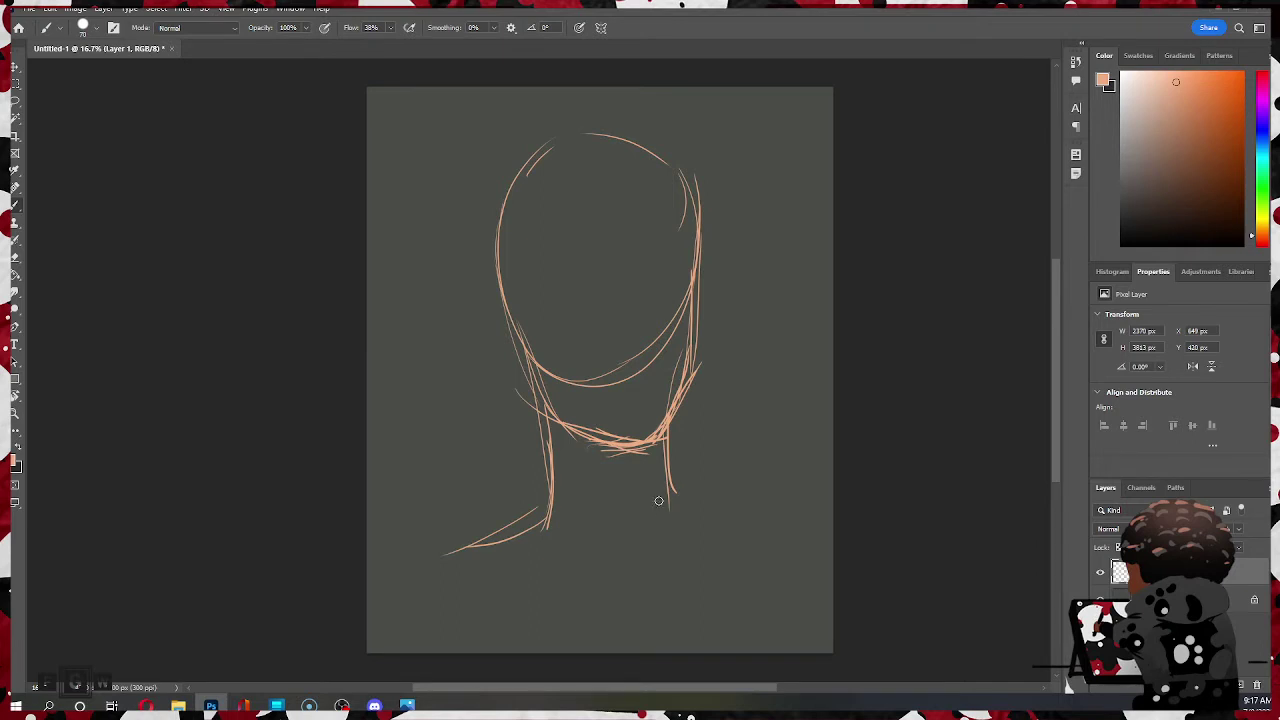
pyautogui.moveTo(668, 464); pyautogui.dragTo(720, 509)
pyautogui.moveTo(666, 458)
pyautogui.mouseDown()
pyautogui.moveTo(759, 534)
pyautogui.moveTo(772, 582)
pyautogui.mouseUp()
pyautogui.moveTo(657, 516)
pyautogui.mouseDown()
pyautogui.moveTo(587, 600)
pyautogui.moveTo(622, 616)
pyautogui.mouseUp()
pyautogui.moveTo(676, 482); pyautogui.dragTo(791, 594)
pyautogui.moveTo(757, 546); pyautogui.dragTo(775, 636)
pyautogui.moveTo(737, 552)
pyautogui.mouseDown()
pyautogui.moveTo(660, 538)
pyautogui.moveTo(636, 652)
pyautogui.moveTo(768, 652)
pyautogui.mouseUp()
pyautogui.moveTo(530, 510)
pyautogui.mouseDown()
pyautogui.moveTo(416, 567)
pyautogui.moveTo(406, 626)
pyautogui.mouseUp()
pyautogui.moveTo(432, 562); pyautogui.dragTo(414, 630)
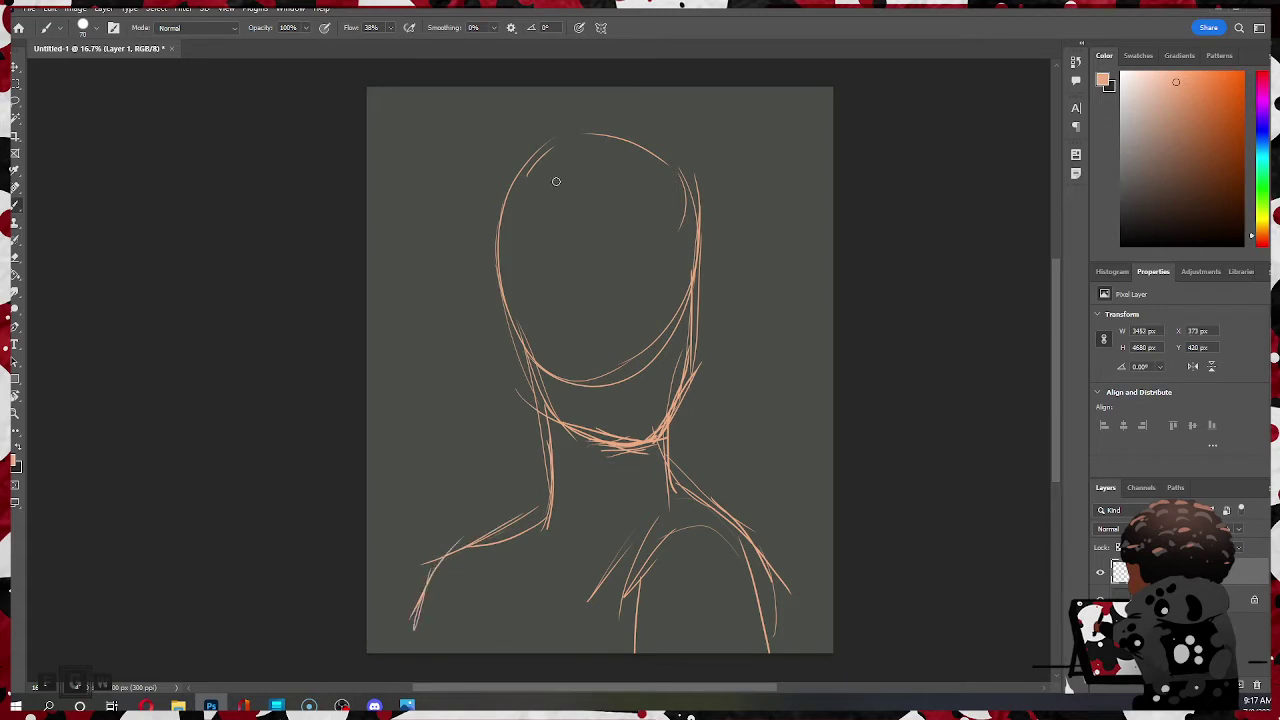
# - Sketch a wide bob-shaped hair outline around the head oval, including the parted hairline across the forehead
pyautogui.moveTo(506, 348); pyautogui.dragTo(442, 332)
pyautogui.moveTo(518, 350)
pyautogui.mouseDown()
pyautogui.moveTo(438, 334)
pyautogui.moveTo(400, 296)
pyautogui.mouseUp()
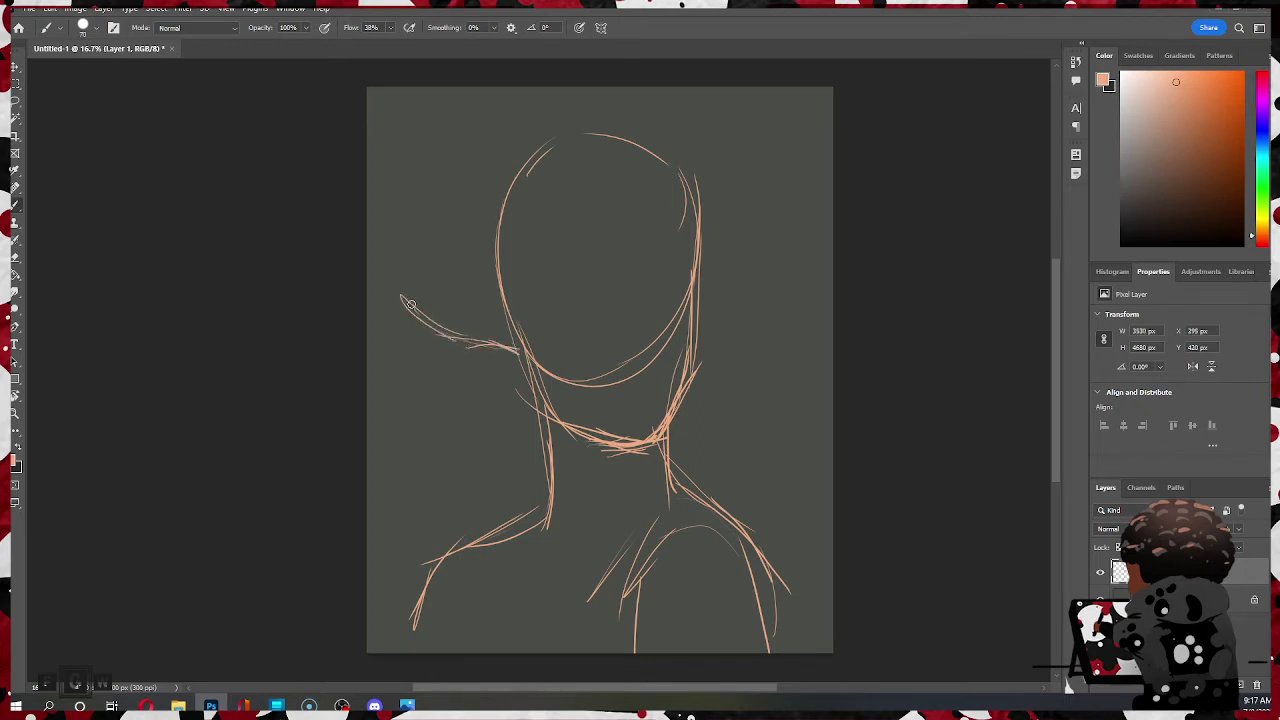
pyautogui.moveTo(410, 304); pyautogui.dragTo(465, 184)
pyautogui.moveTo(415, 248)
pyautogui.mouseDown()
pyautogui.moveTo(624, 119)
pyautogui.moveTo(701, 143)
pyautogui.mouseUp()
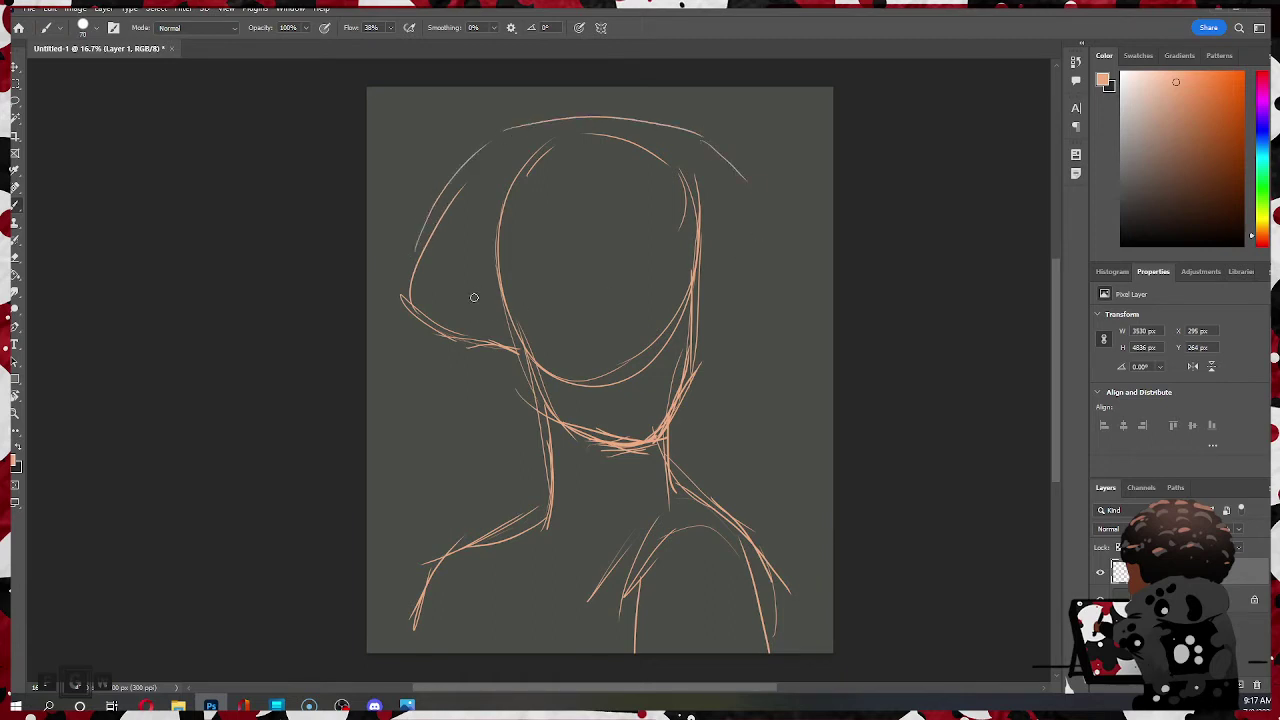
pyautogui.moveTo(466, 300)
pyautogui.mouseDown()
pyautogui.moveTo(510, 240)
pyautogui.moveTo(579, 197)
pyautogui.moveTo(718, 223)
pyautogui.mouseUp()
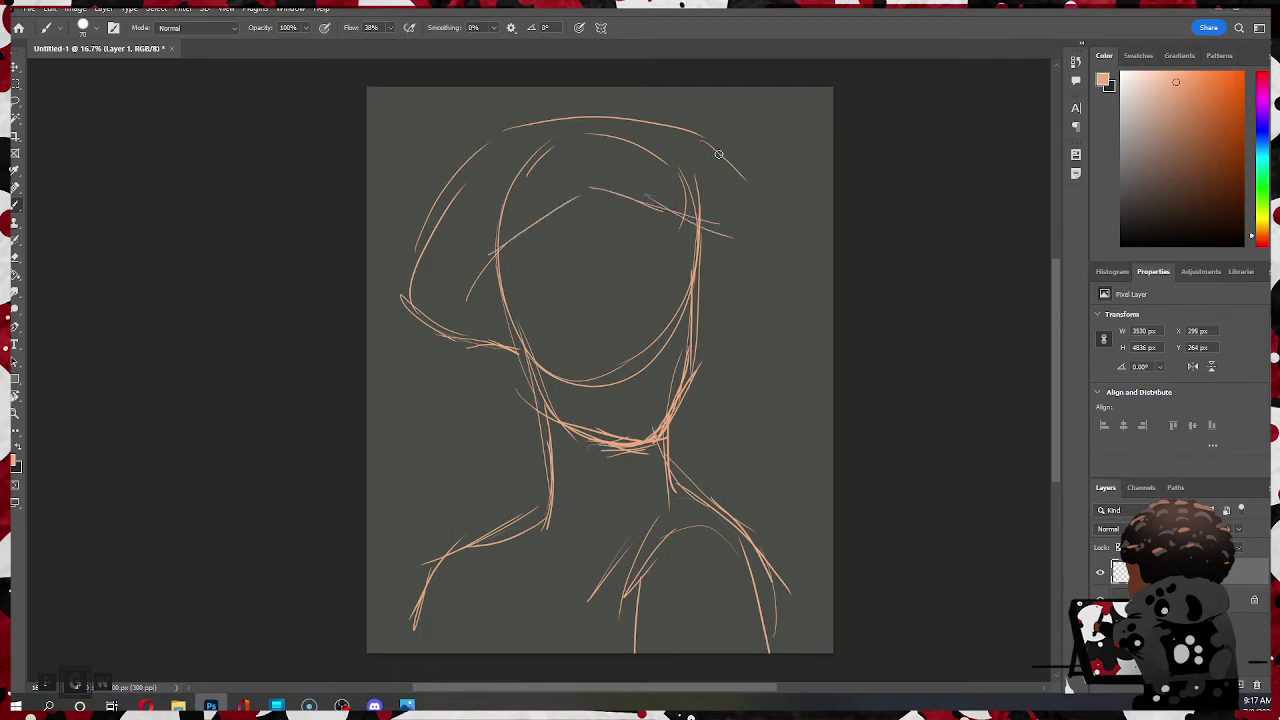
pyautogui.moveTo(718, 153)
pyautogui.mouseDown()
pyautogui.moveTo(773, 233)
pyautogui.moveTo(775, 291)
pyautogui.moveTo(701, 328)
pyautogui.mouseUp()
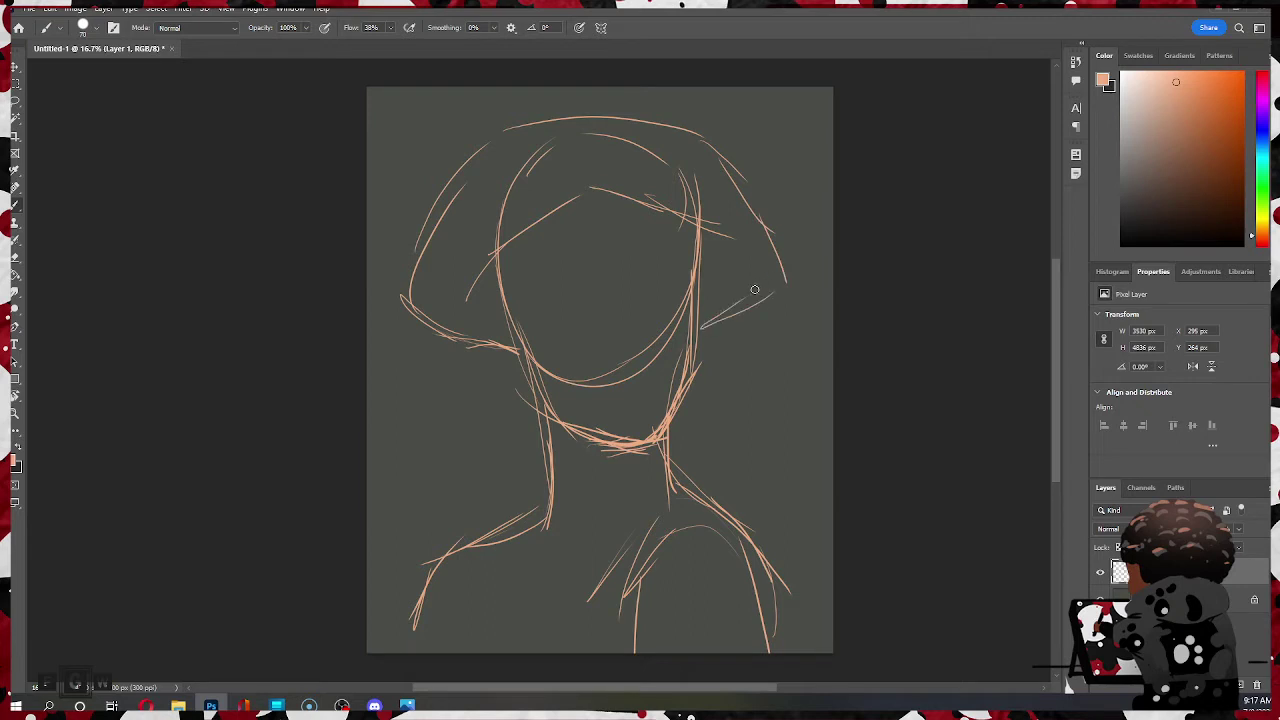
# - Scale the whole sketch down to about 89% and recentre it on the canvas with Free Transform
pyautogui.hotkey('ctrl', 't')
pyautogui.moveTo(788, 116)
pyautogui.mouseDown()
pyautogui.moveTo(775, 173)
pyautogui.moveTo(745, 215)
pyautogui.mouseUp()
pyautogui.moveTo(625, 315); pyautogui.dragTo(654, 277)
pyautogui.click(660, 27)
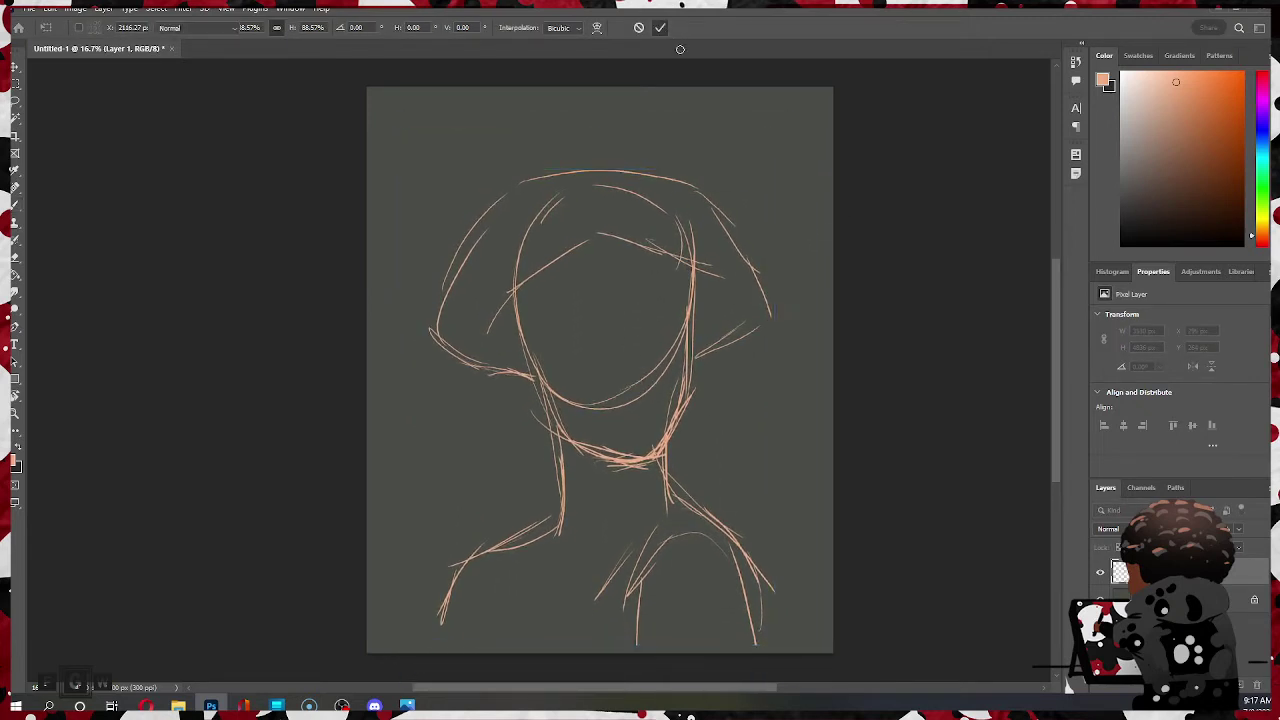
# - Raise the hair's crown with a taller outline above the head and reinforce the lower right hair edge
pyautogui.moveTo(485, 227); pyautogui.dragTo(517, 133)
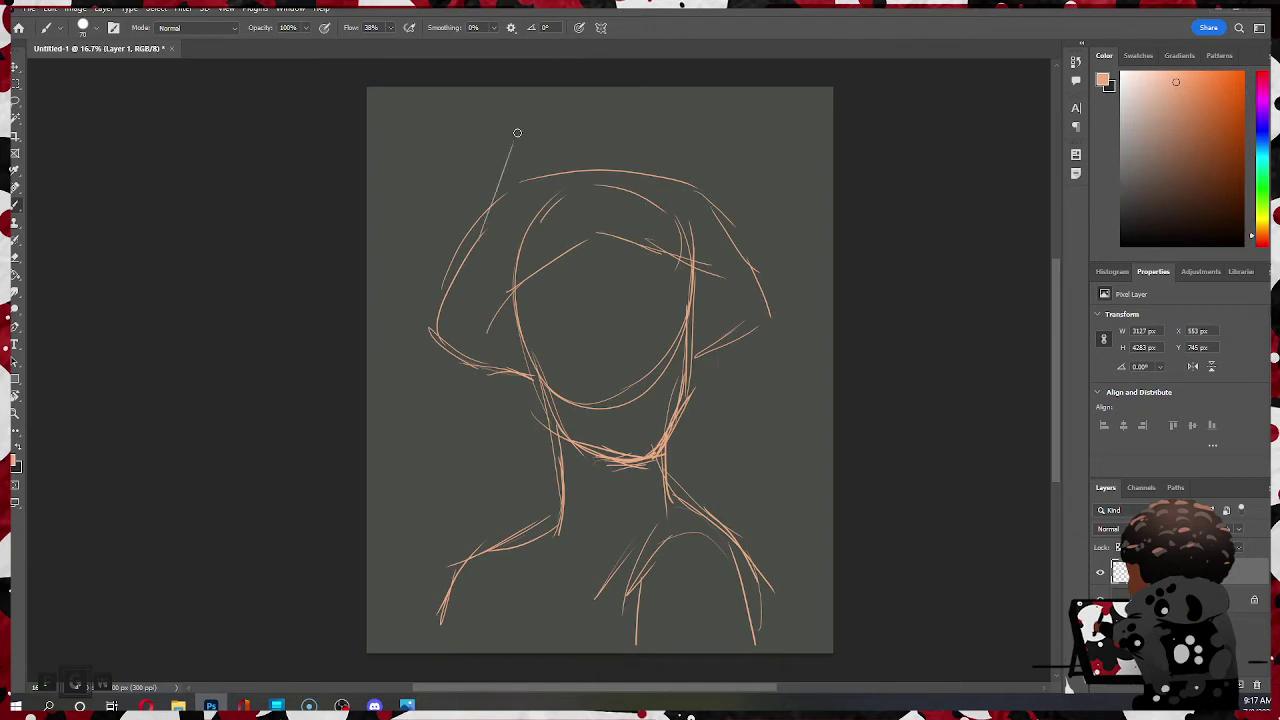
pyautogui.moveTo(600, 121)
pyautogui.mouseDown()
pyautogui.moveTo(660, 137)
pyautogui.moveTo(708, 204)
pyautogui.mouseUp()
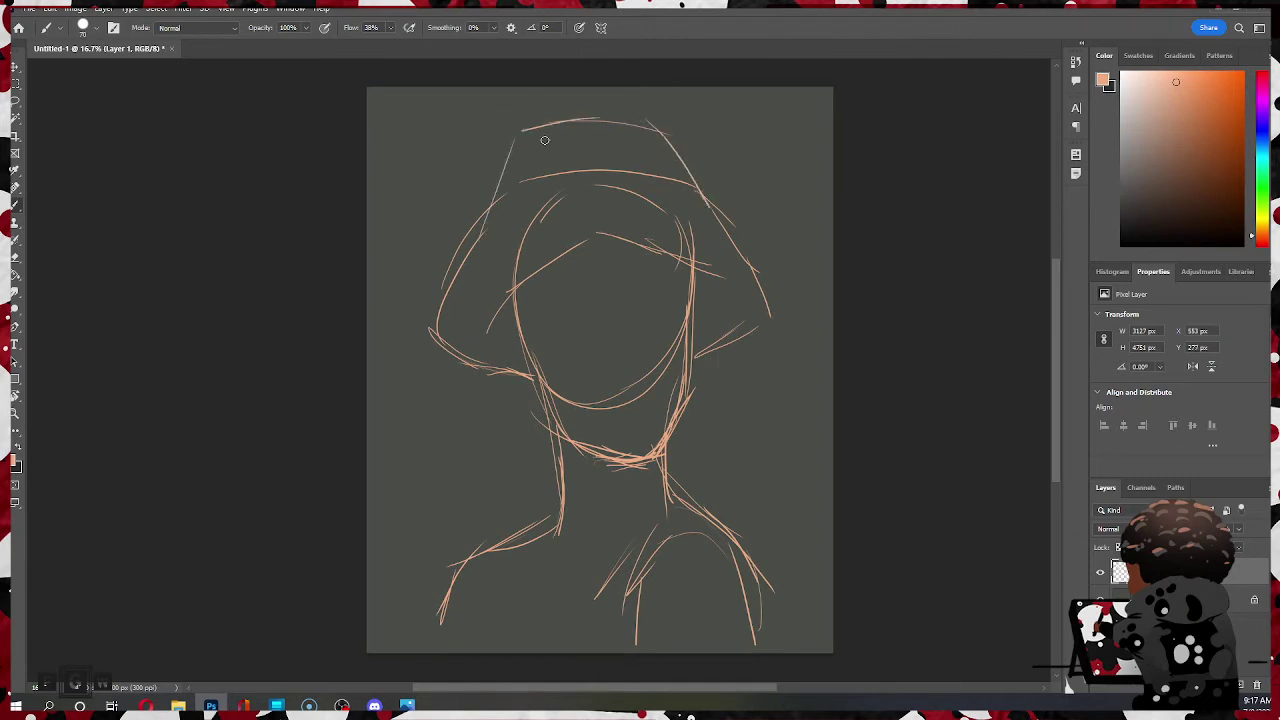
pyautogui.moveTo(558, 116)
pyautogui.mouseDown()
pyautogui.moveTo(498, 164)
pyautogui.moveTo(479, 225)
pyautogui.mouseUp()
pyautogui.moveTo(577, 117)
pyautogui.mouseDown()
pyautogui.moveTo(659, 134)
pyautogui.moveTo(680, 163)
pyautogui.mouseUp()
pyautogui.moveTo(696, 358); pyautogui.dragTo(746, 331)
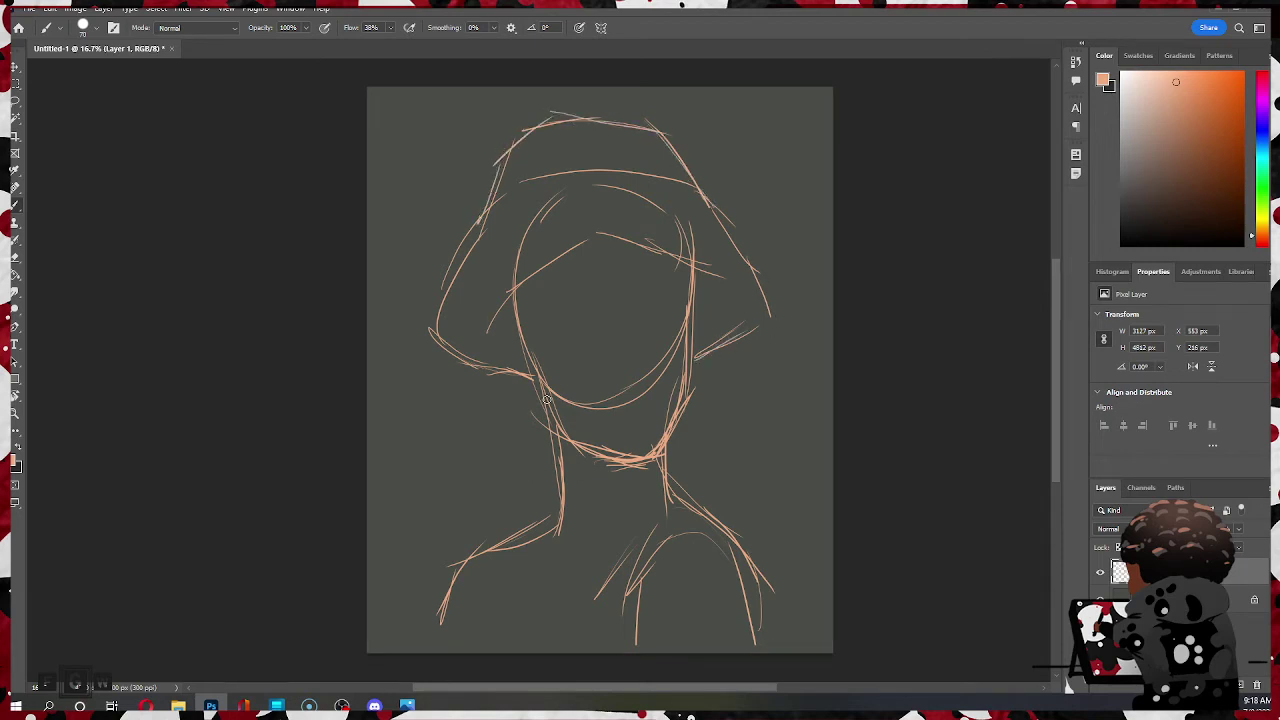
# - Erase the lower curve of the head oval and the messy jaw and chin lines
pyautogui.press('e')
pyautogui.moveTo(586, 434)
pyautogui.mouseDown()
pyautogui.moveTo(589, 454)
pyautogui.moveTo(633, 464)
pyautogui.mouseUp()
pyautogui.moveTo(688, 406)
pyautogui.mouseDown()
pyautogui.moveTo(646, 464)
pyautogui.moveTo(677, 384)
pyautogui.moveTo(657, 409)
pyautogui.mouseUp()
pyautogui.moveTo(563, 386)
pyautogui.mouseDown()
pyautogui.moveTo(572, 426)
pyautogui.moveTo(594, 401)
pyautogui.moveTo(606, 399)
pyautogui.moveTo(577, 410)
pyautogui.moveTo(620, 410)
pyautogui.moveTo(670, 363)
pyautogui.mouseUp()
pyautogui.press('b')
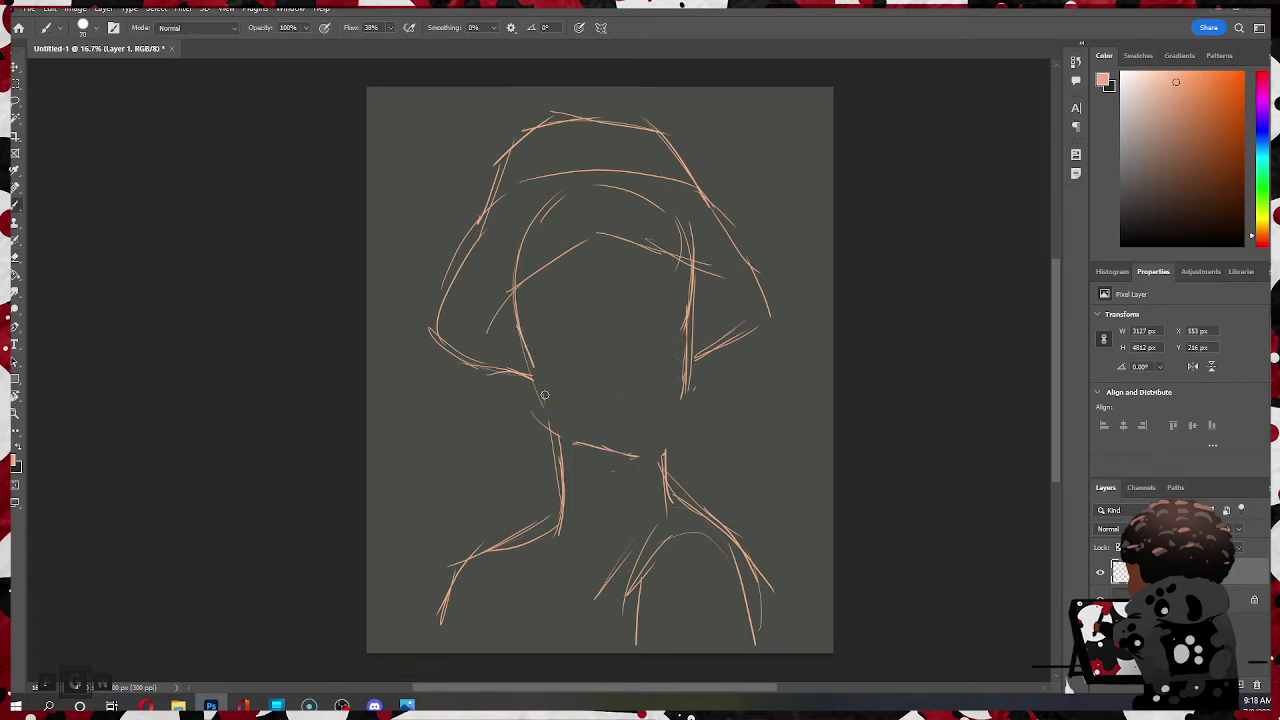
# - Redraw the cheeks, jaw and narrow chin with angular lines, erasing and restating the stray strokes along the jawline
pyautogui.moveTo(534, 366)
pyautogui.mouseDown()
pyautogui.moveTo(570, 440)
pyautogui.moveTo(630, 456)
pyautogui.mouseUp()
pyautogui.moveTo(548, 422); pyautogui.dragTo(644, 462)
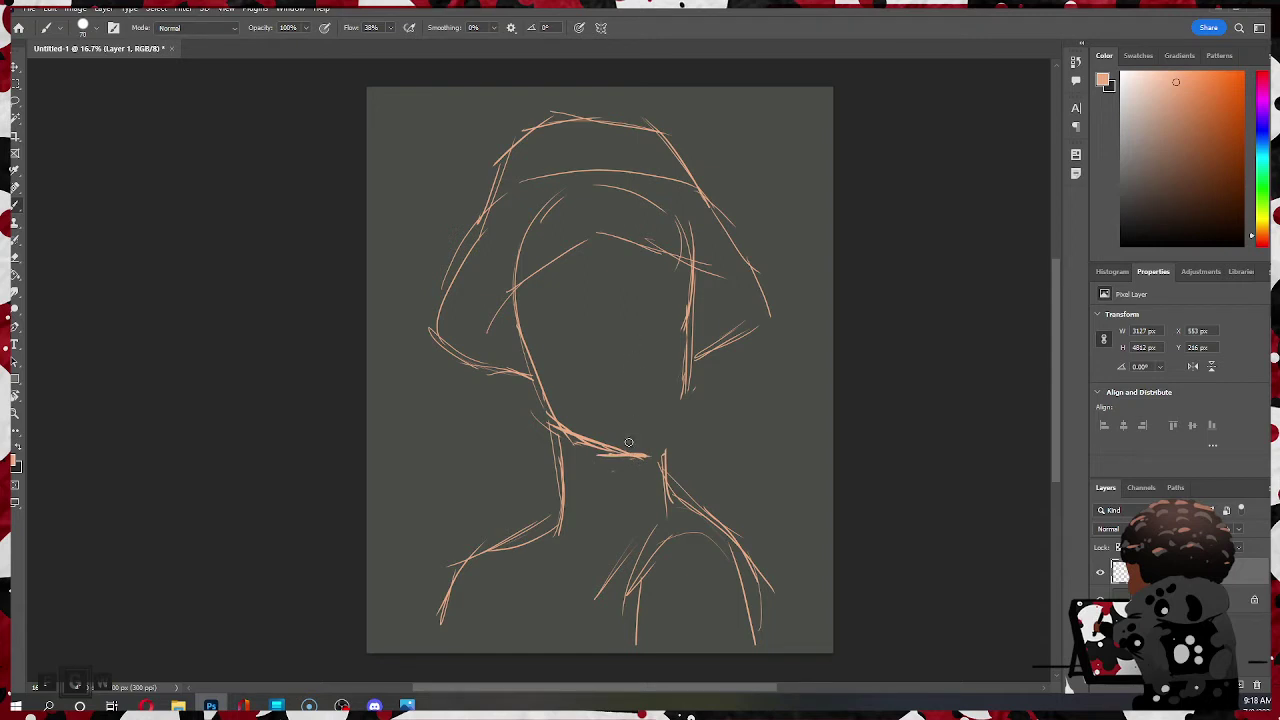
pyautogui.moveTo(634, 451); pyautogui.dragTo(678, 420)
pyautogui.moveTo(687, 331)
pyautogui.mouseDown()
pyautogui.moveTo(679, 412)
pyautogui.moveTo(636, 447)
pyautogui.moveTo(678, 410)
pyautogui.mouseUp()
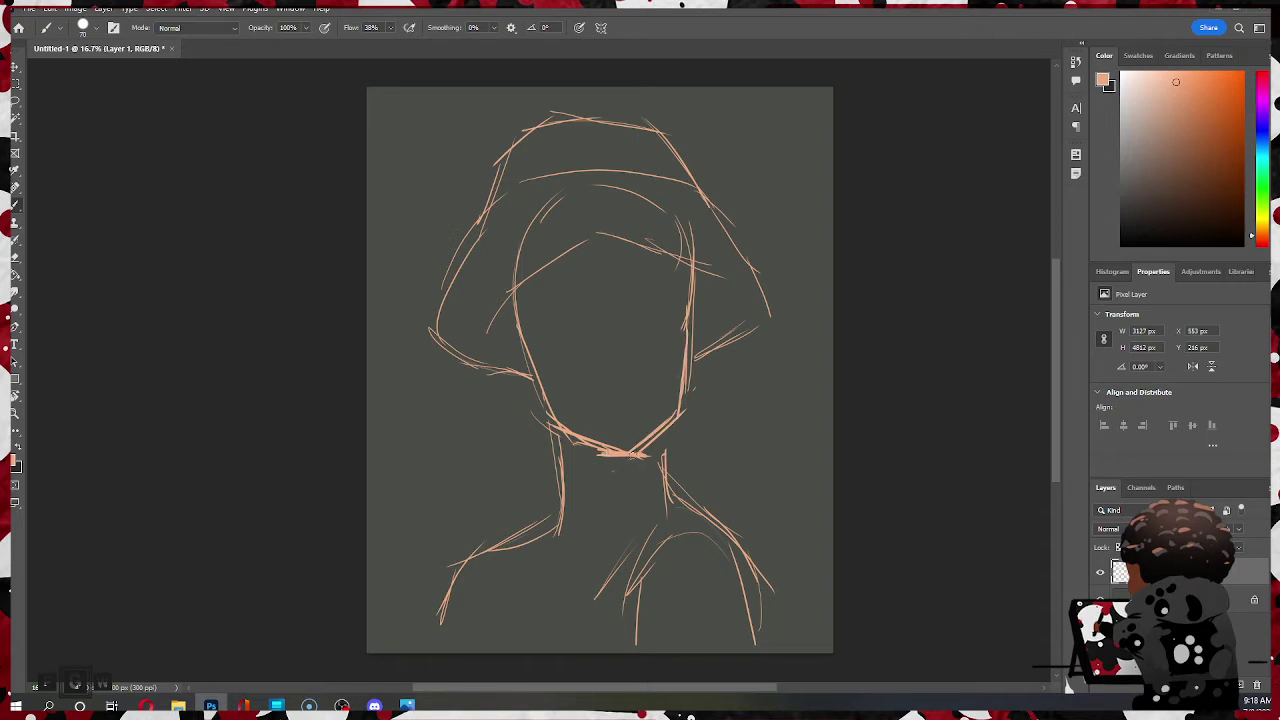
pyautogui.press('e')
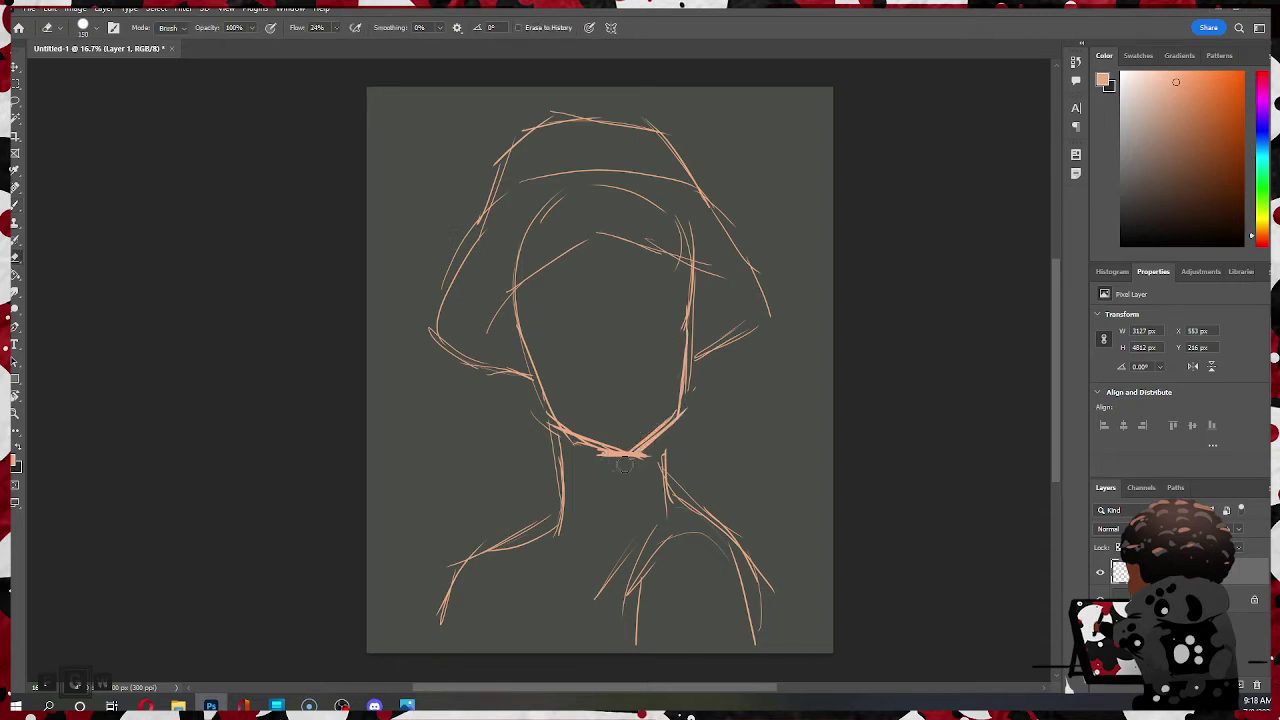
pyautogui.moveTo(644, 457)
pyautogui.mouseDown()
pyautogui.moveTo(610, 441)
pyautogui.moveTo(644, 430)
pyautogui.mouseUp()
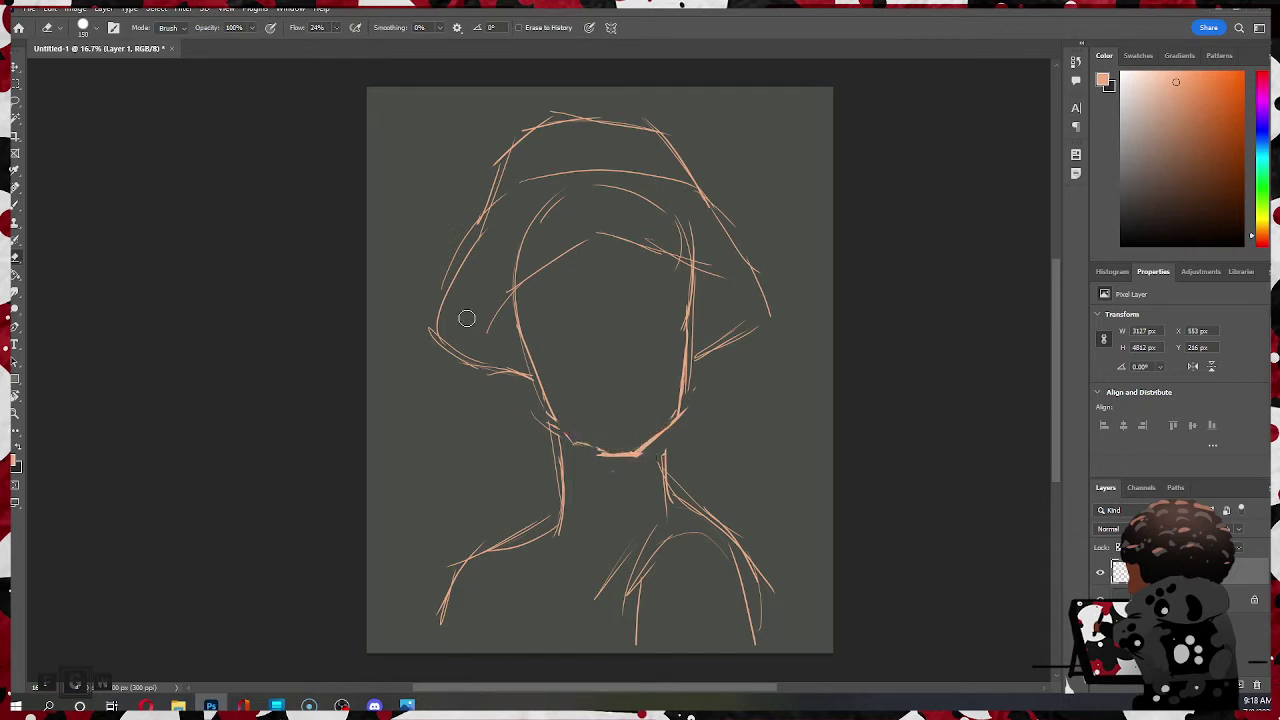
pyautogui.press('b')
pyautogui.moveTo(548, 422); pyautogui.dragTo(612, 458)
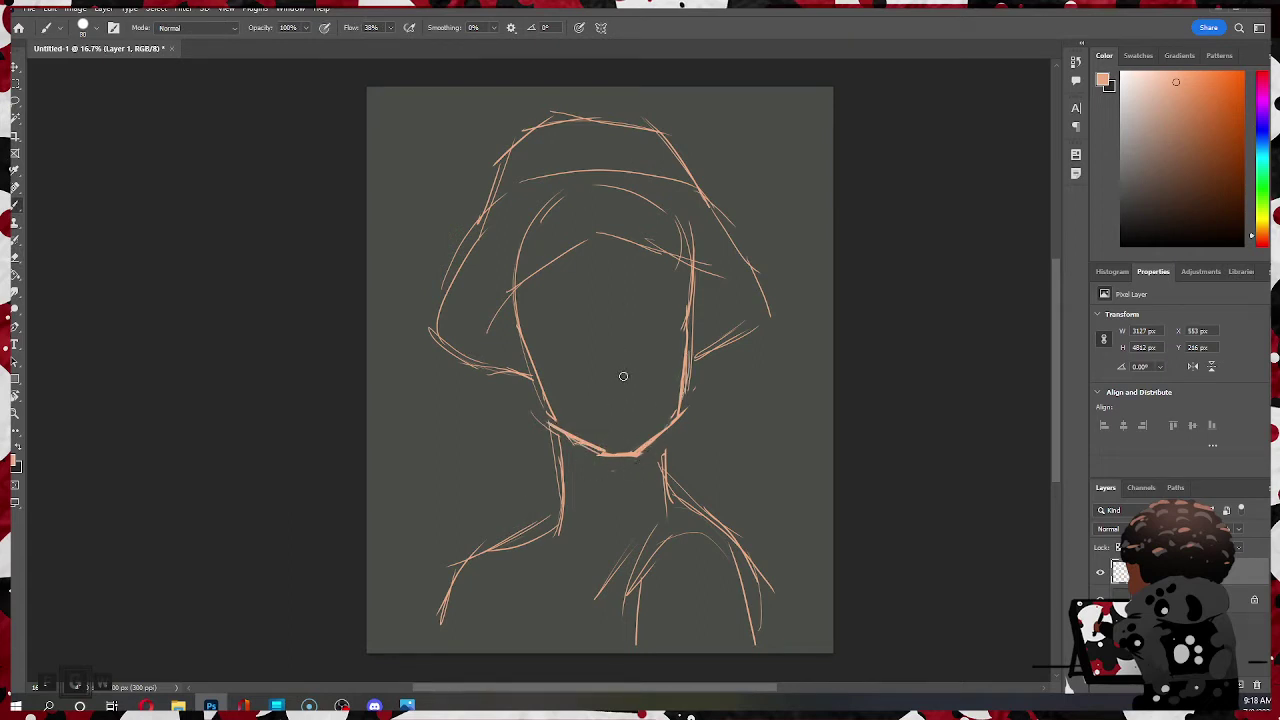
# - Fill the hair and head shape with solid salmon-orange using a much larger brush
pyautogui.press(']')
pyautogui.press(']')
pyautogui.press(']')
pyautogui.press(']')
pyautogui.press(']')
pyautogui.press(']')
pyautogui.press(']')
pyautogui.press(']')
pyautogui.press(']')
pyautogui.press(']')
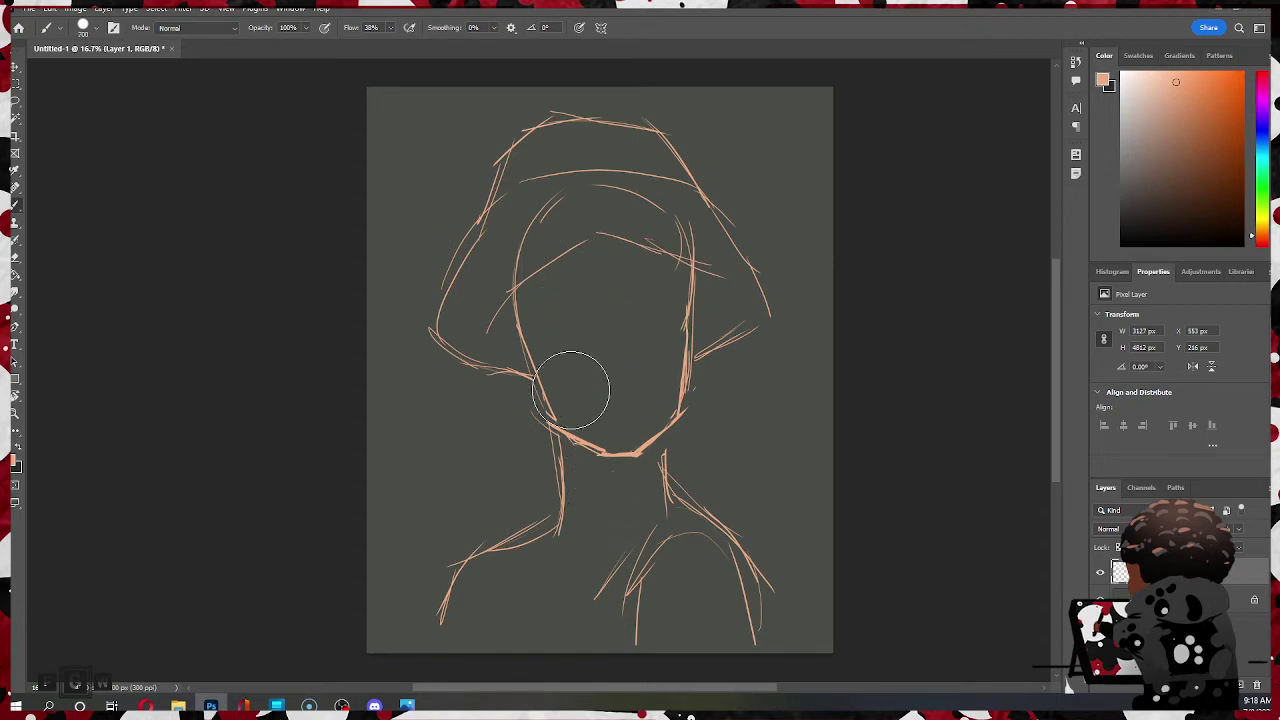
pyautogui.moveTo(570, 354)
pyautogui.mouseDown()
pyautogui.moveTo(583, 290)
pyautogui.moveTo(583, 331)
pyautogui.moveTo(648, 288)
pyautogui.moveTo(670, 390)
pyautogui.moveTo(570, 440)
pyautogui.moveTo(540, 245)
pyautogui.moveTo(610, 215)
pyautogui.moveTo(580, 185)
pyautogui.moveTo(505, 300)
pyautogui.moveTo(512, 332)
pyautogui.moveTo(465, 330)
pyautogui.moveTo(485, 215)
pyautogui.moveTo(463, 206)
pyautogui.mouseUp()
pyautogui.moveTo(686, 300)
pyautogui.mouseDown()
pyautogui.moveTo(692, 340)
pyautogui.moveTo(716, 326)
pyautogui.moveTo(720, 271)
pyautogui.moveTo(636, 157)
pyautogui.moveTo(670, 206)
pyautogui.moveTo(661, 182)
pyautogui.moveTo(548, 164)
pyautogui.moveTo(445, 316)
pyautogui.moveTo(481, 230)
pyautogui.moveTo(456, 268)
pyautogui.moveTo(528, 186)
pyautogui.moveTo(509, 189)
pyautogui.moveTo(515, 147)
pyautogui.moveTo(500, 194)
pyautogui.moveTo(512, 152)
pyautogui.moveTo(582, 99)
pyautogui.moveTo(566, 126)
pyautogui.moveTo(657, 150)
pyautogui.moveTo(653, 171)
pyautogui.moveTo(657, 150)
pyautogui.moveTo(721, 233)
pyautogui.moveTo(743, 306)
pyautogui.mouseUp()
# - Fill the neck, shoulders and chest with solid salmon-orange down to the canvas edge using a smaller brush
pyautogui.press('[')
pyautogui.press('[')
pyautogui.press('[')
pyautogui.press('[')
pyautogui.press('[')
pyautogui.moveTo(673, 368)
pyautogui.mouseDown()
pyautogui.moveTo(670, 404)
pyautogui.moveTo(631, 437)
pyautogui.moveTo(580, 417)
pyautogui.moveTo(584, 520)
pyautogui.moveTo(580, 428)
pyautogui.moveTo(604, 558)
pyautogui.moveTo(639, 528)
pyautogui.moveTo(648, 418)
pyautogui.moveTo(663, 591)
pyautogui.moveTo(661, 508)
pyautogui.moveTo(539, 564)
pyautogui.moveTo(589, 513)
pyautogui.moveTo(470, 586)
pyautogui.moveTo(463, 655)
pyautogui.moveTo(489, 659)
pyautogui.moveTo(590, 601)
pyautogui.moveTo(636, 517)
pyautogui.moveTo(678, 556)
pyautogui.moveTo(661, 495)
pyautogui.moveTo(734, 579)
pyautogui.moveTo(714, 556)
pyautogui.moveTo(751, 627)
pyautogui.moveTo(712, 541)
pyautogui.moveTo(760, 633)
pyautogui.moveTo(754, 598)
pyautogui.moveTo(776, 606)
pyautogui.moveTo(689, 569)
pyautogui.moveTo(680, 588)
pyautogui.moveTo(698, 565)
pyautogui.moveTo(725, 563)
pyautogui.moveTo(795, 645)
pyautogui.mouseUp()
# - Paint clean edges along the silhouette's left shoulder, arm and neck, redoing the stroke that joins the neck to the hair
pyautogui.press(']')
pyautogui.press(']')
pyautogui.press(']')
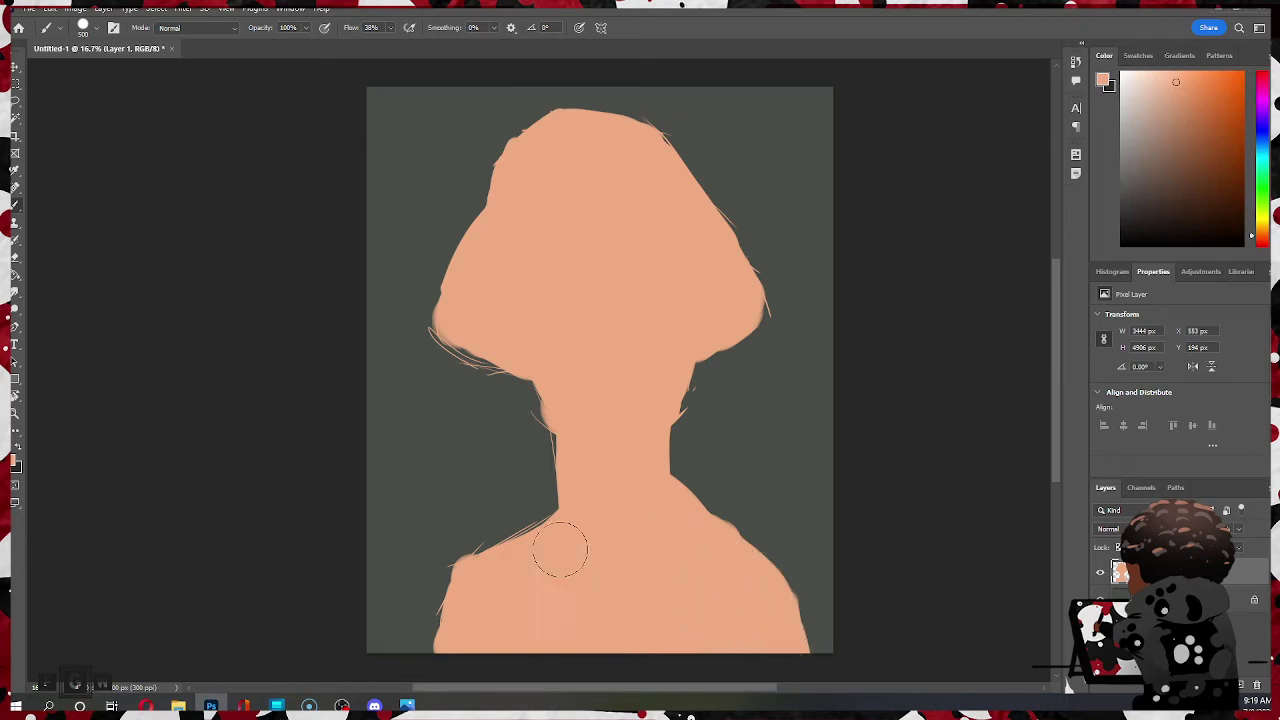
pyautogui.moveTo(463, 567); pyautogui.dragTo(591, 487)
pyautogui.moveTo(472, 569); pyautogui.dragTo(438, 680)
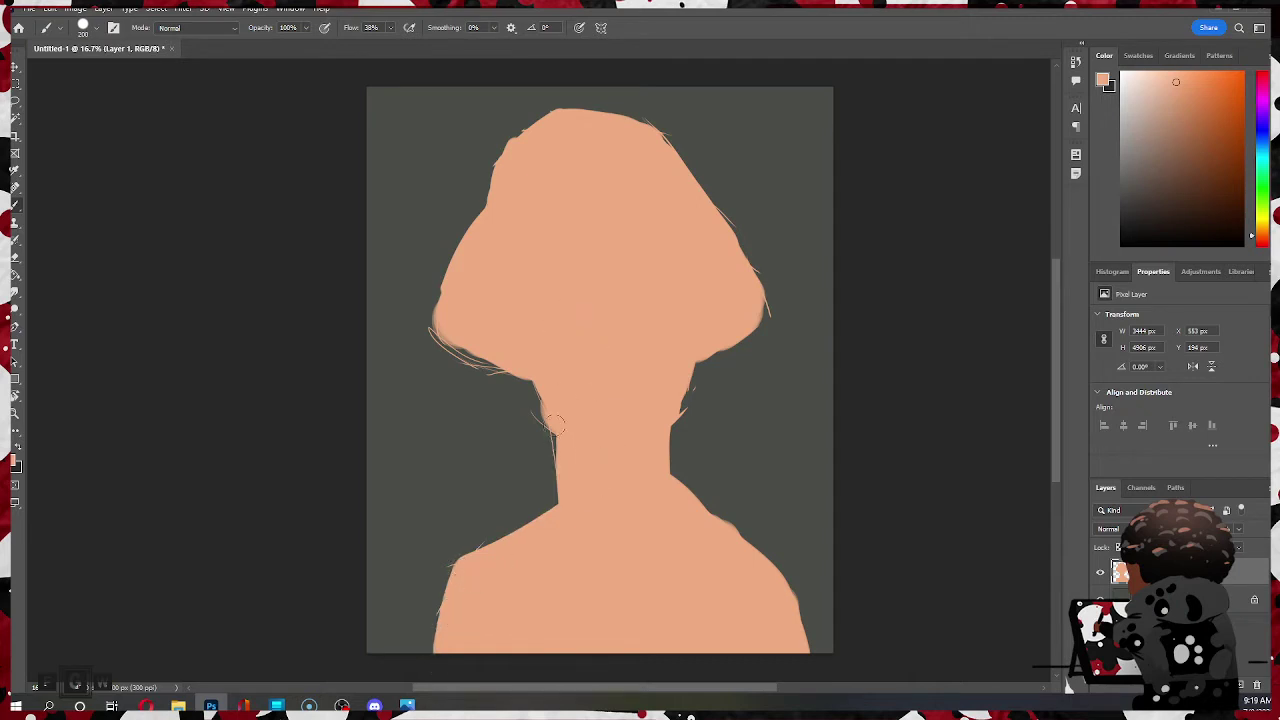
pyautogui.moveTo(555, 424); pyautogui.dragTo(561, 467)
pyautogui.moveTo(529, 368); pyautogui.dragTo(560, 446)
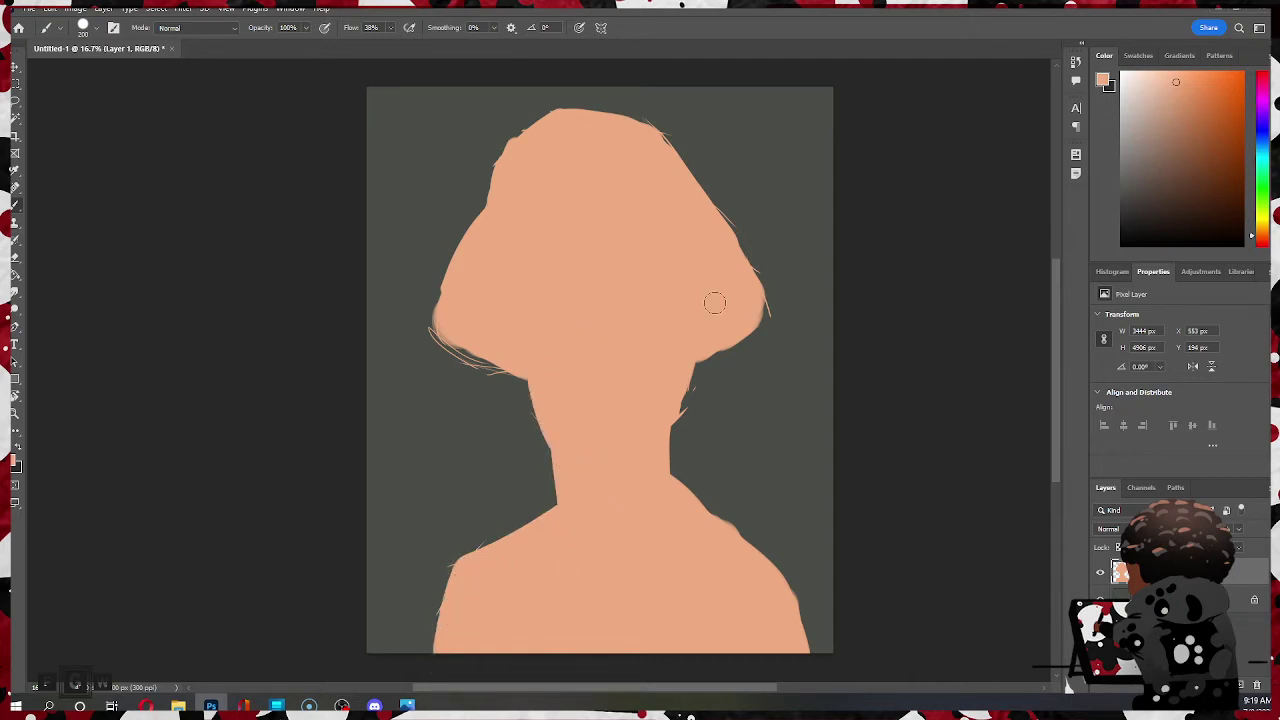
pyautogui.hotkey('ctrl', 'z')
pyautogui.moveTo(541, 372); pyautogui.dragTo(567, 474)
# - Smooth the hair silhouette's right edge, fill out both lower hair corners and tidy the right side of the neck
pyautogui.moveTo(653, 136); pyautogui.dragTo(748, 294)
pyautogui.moveTo(727, 234); pyautogui.dragTo(762, 314)
pyautogui.moveTo(691, 358); pyautogui.dragTo(761, 318)
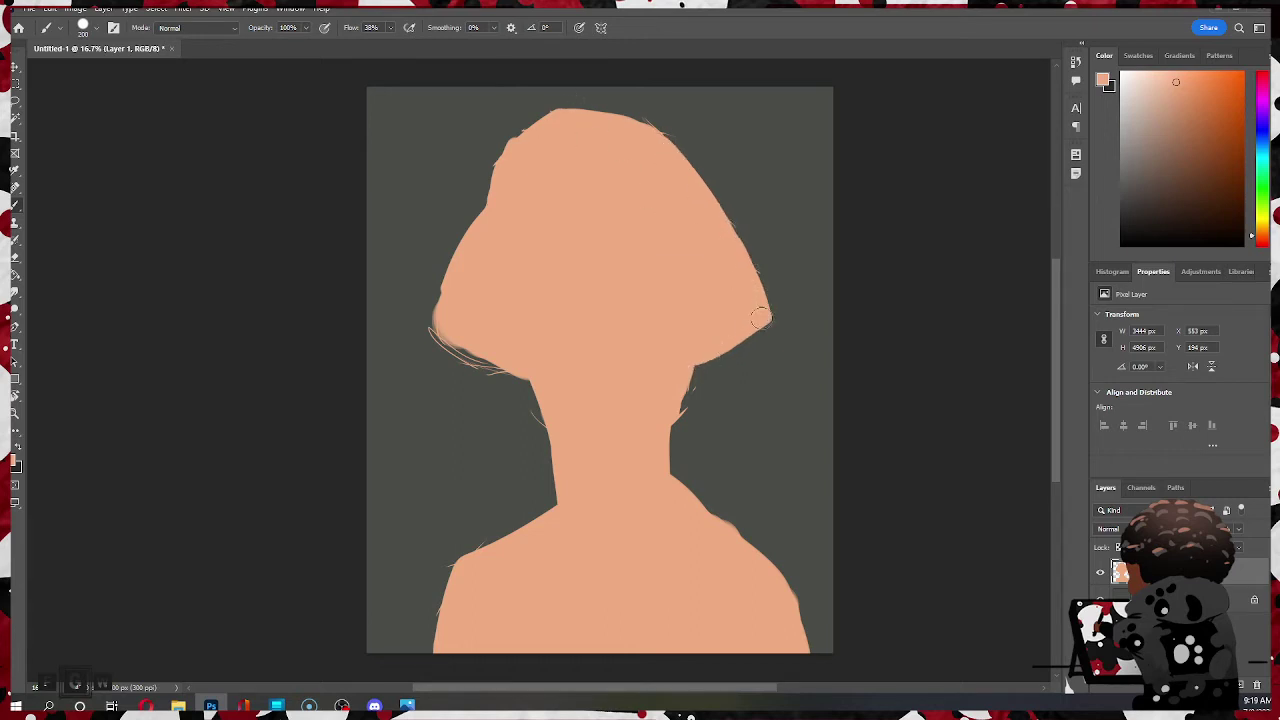
pyautogui.moveTo(452, 281)
pyautogui.mouseDown()
pyautogui.moveTo(427, 331)
pyautogui.moveTo(535, 368)
pyautogui.moveTo(498, 367)
pyautogui.mouseUp()
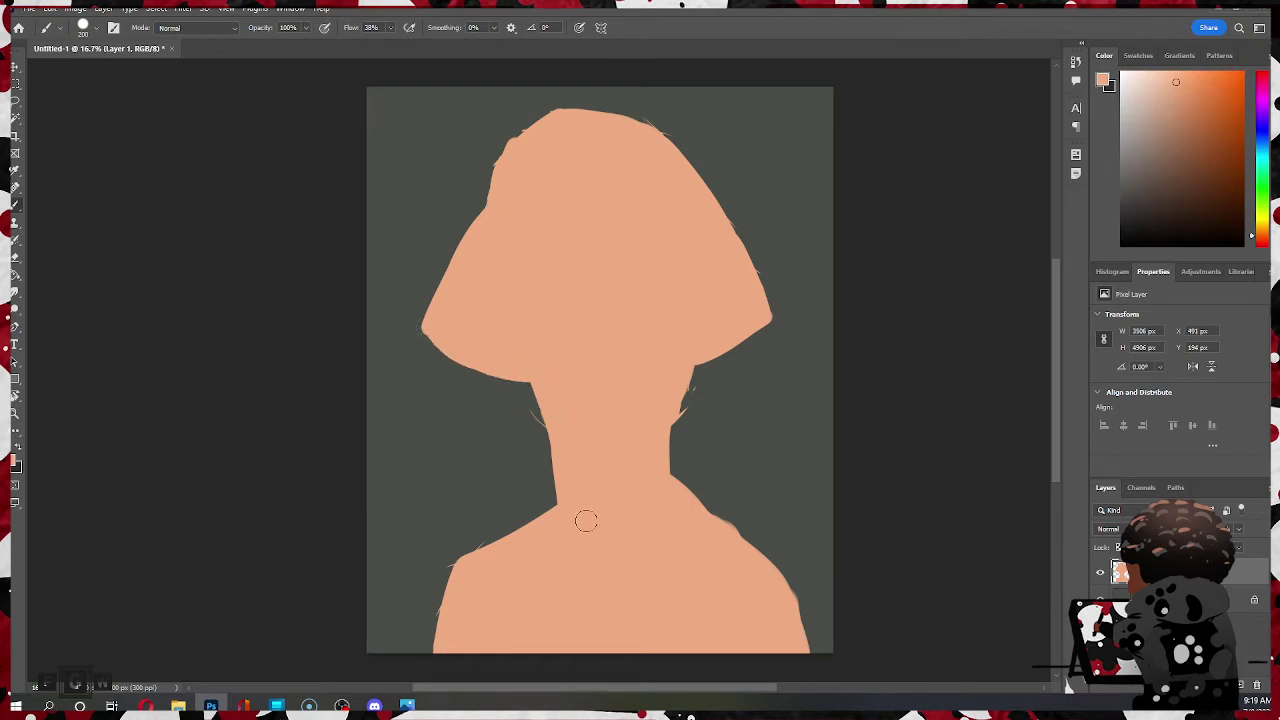
pyautogui.moveTo(701, 358); pyautogui.dragTo(647, 456)
# - Erase the stray sketch lines outside the left shoulder and both sides of the neck, and trim the right shoulder's edge
pyautogui.press('e')
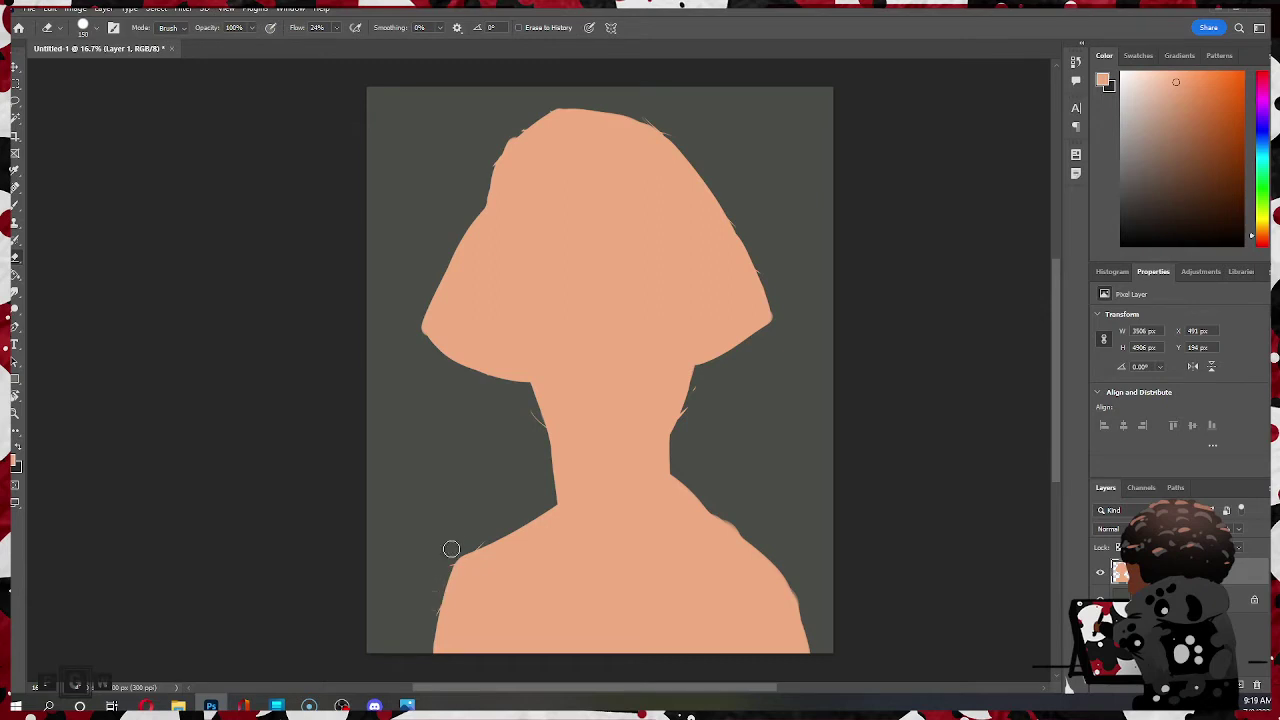
pyautogui.moveTo(456, 553); pyautogui.dragTo(494, 533)
pyautogui.moveTo(523, 401); pyautogui.dragTo(545, 456)
pyautogui.hotkey('ctrl', 'z')
pyautogui.moveTo(523, 374); pyautogui.dragTo(548, 490)
pyautogui.moveTo(712, 375); pyautogui.dragTo(677, 437)
pyautogui.moveTo(700, 491); pyautogui.dragTo(803, 577)
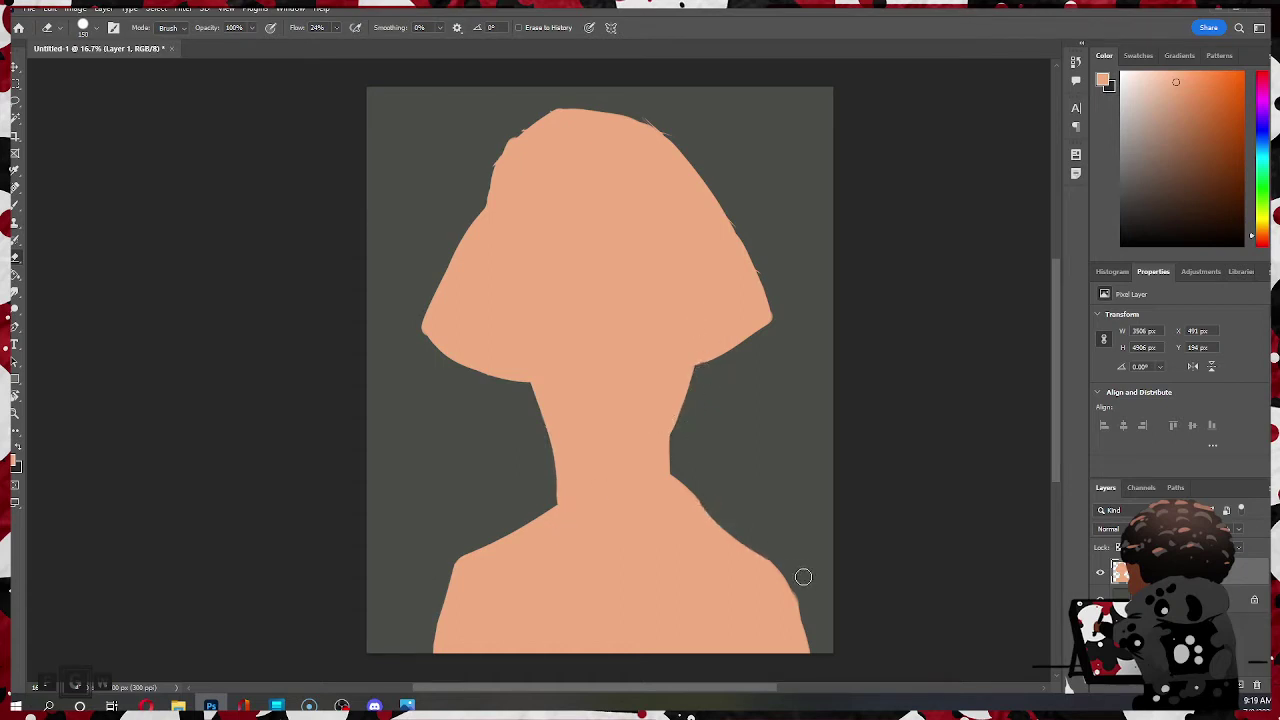
# - Repaint the right shoulder as a smooth continuous curve from the neck down to the arm
pyautogui.press('b')
pyautogui.moveTo(694, 517)
pyautogui.mouseDown()
pyautogui.moveTo(760, 550)
pyautogui.moveTo(789, 614)
pyautogui.mouseUp()
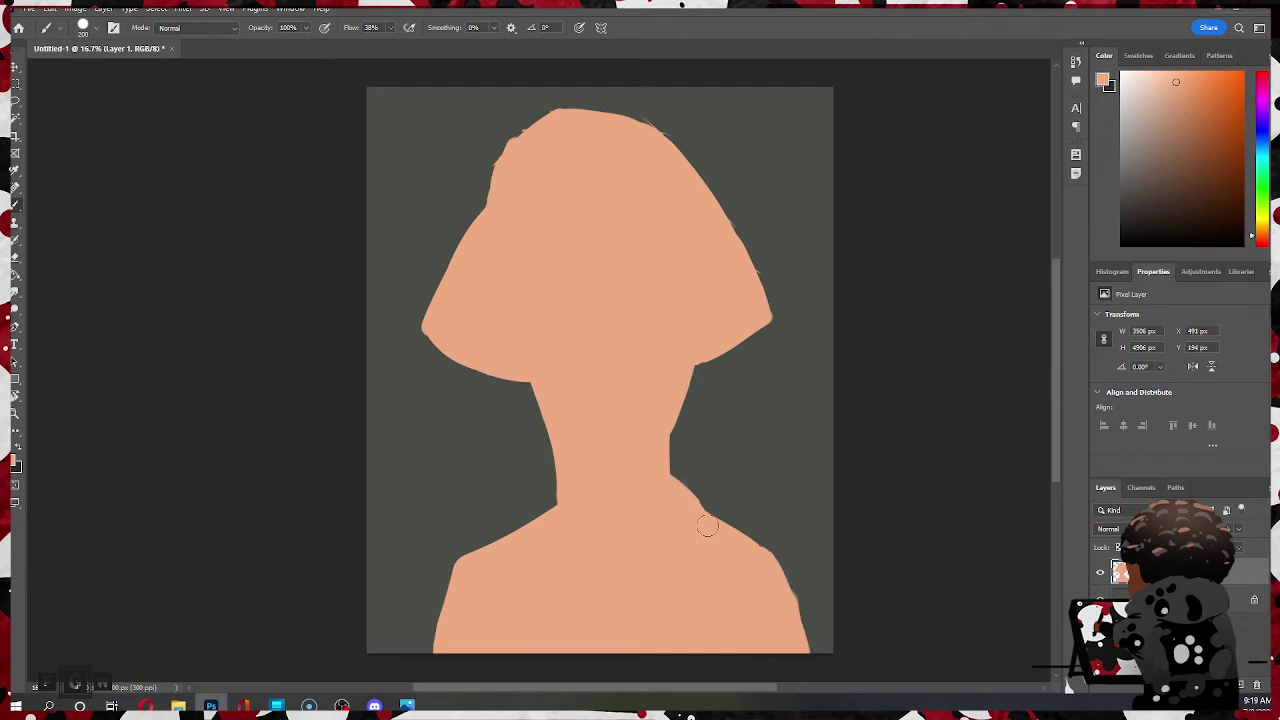
pyautogui.moveTo(666, 494); pyautogui.dragTo(771, 590)
pyautogui.hotkey('ctrl', 'z')
pyautogui.moveTo(656, 496); pyautogui.dragTo(773, 579)
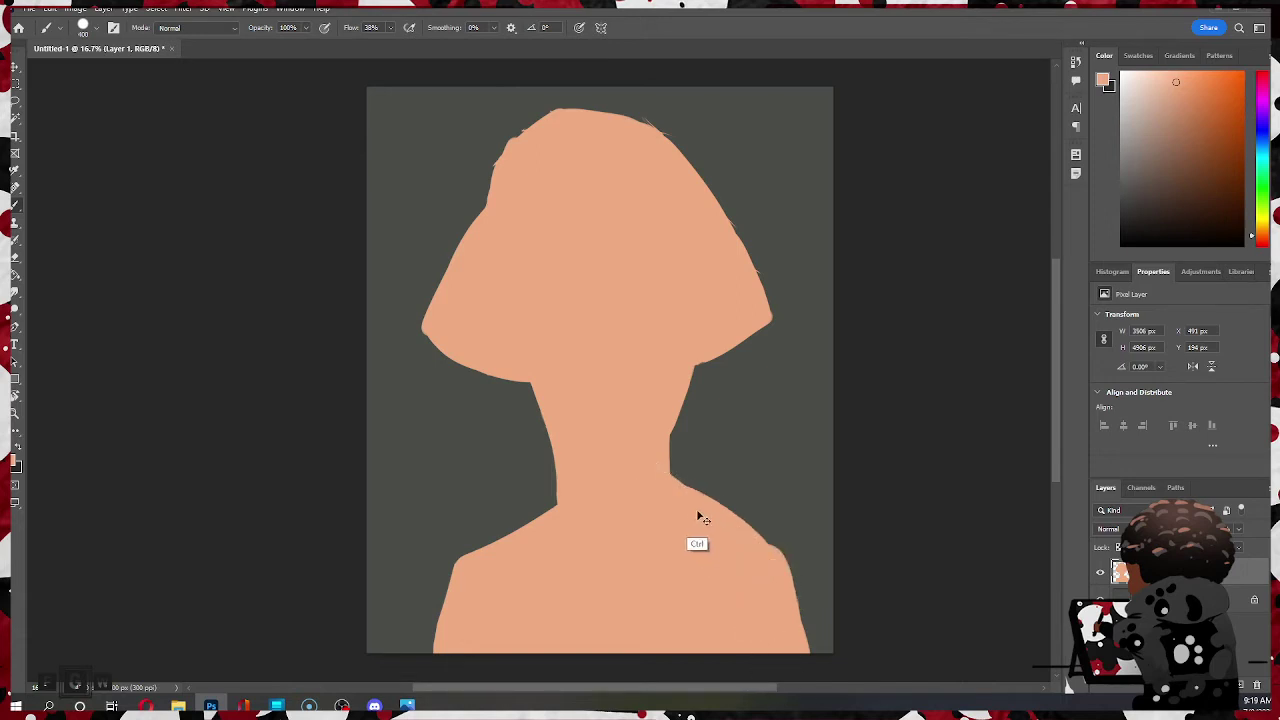
pyautogui.hotkey('ctrl', 'z')
pyautogui.moveTo(663, 492); pyautogui.dragTo(808, 629)
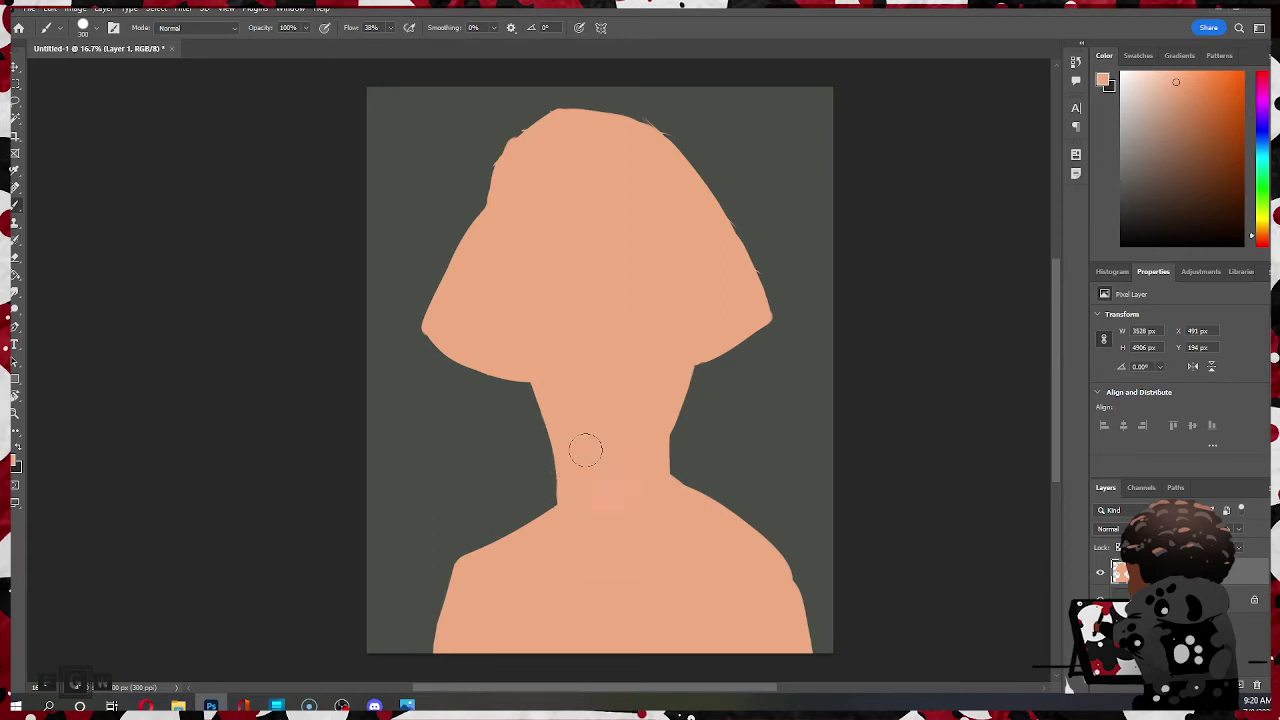
# - Widen the left side of the neck slightly with a larger salmon-orange brush
pyautogui.press(']')
pyautogui.moveTo(577, 464); pyautogui.dragTo(566, 546)
pyautogui.moveTo(563, 443); pyautogui.dragTo(568, 490)
# - Erase the rough bumps and stray lines around the top and right edges of the hair silhouette
pyautogui.press('e')
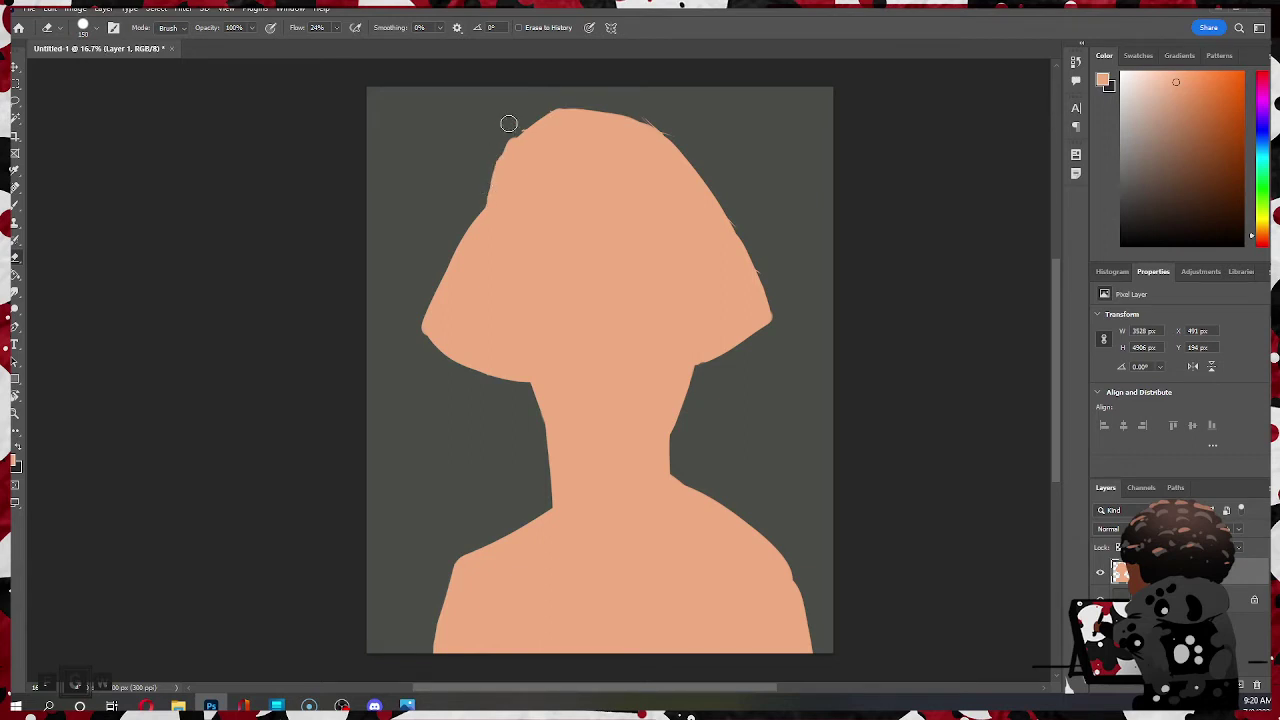
pyautogui.moveTo(490, 159); pyautogui.dragTo(544, 110)
pyautogui.moveTo(486, 163)
pyautogui.mouseDown()
pyautogui.moveTo(602, 84)
pyautogui.moveTo(689, 143)
pyautogui.moveTo(666, 120)
pyautogui.moveTo(766, 277)
pyautogui.mouseUp()
# - Lock the layer's transparency, choose a light blue brush colour and paint the hair area over the silhouette with a large brush
pyautogui.moveTo(1266, 157); pyautogui.dragTo(1262, 148)
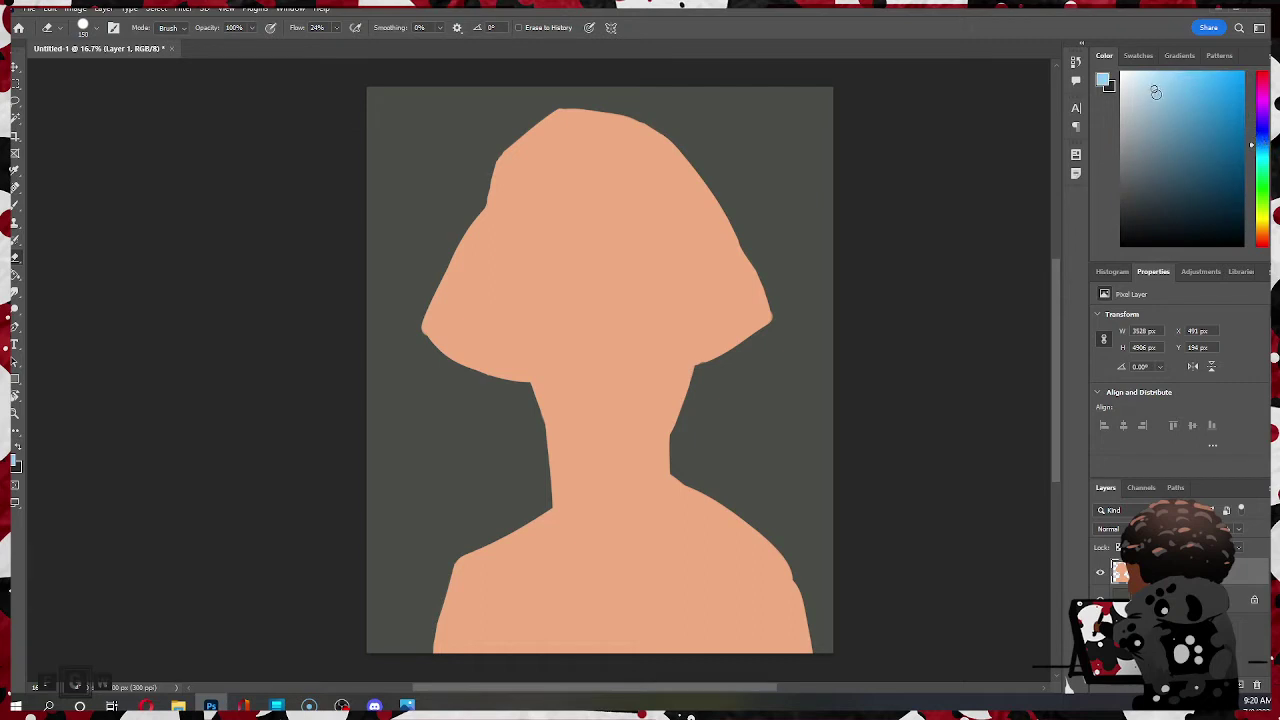
pyautogui.press(']')
pyautogui.press(']')
pyautogui.press(']')
pyautogui.press(']')
pyautogui.press(']')
pyautogui.press(']')
pyautogui.moveTo(486, 240)
pyautogui.mouseDown()
pyautogui.moveTo(491, 251)
pyautogui.moveTo(514, 229)
pyautogui.moveTo(500, 240)
pyautogui.mouseUp()
pyautogui.hotkey('ctrl', 'z')
pyautogui.press('b')
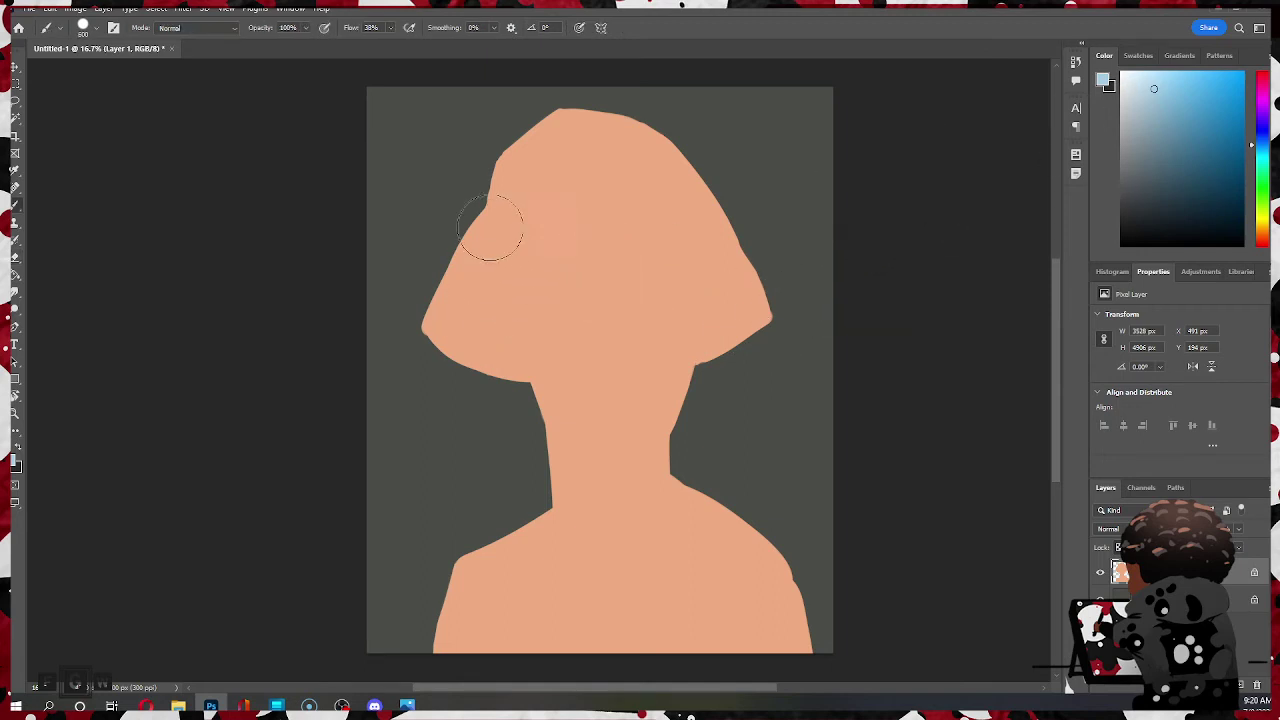
pyautogui.moveTo(491, 229)
pyautogui.mouseDown()
pyautogui.moveTo(429, 357)
pyautogui.moveTo(534, 163)
pyautogui.moveTo(507, 175)
pyautogui.moveTo(509, 120)
pyautogui.moveTo(586, 149)
pyautogui.moveTo(791, 280)
pyautogui.moveTo(600, 195)
pyautogui.moveTo(514, 240)
pyautogui.moveTo(494, 229)
pyautogui.moveTo(500, 291)
pyautogui.moveTo(662, 226)
pyautogui.moveTo(737, 286)
pyautogui.mouseUp()
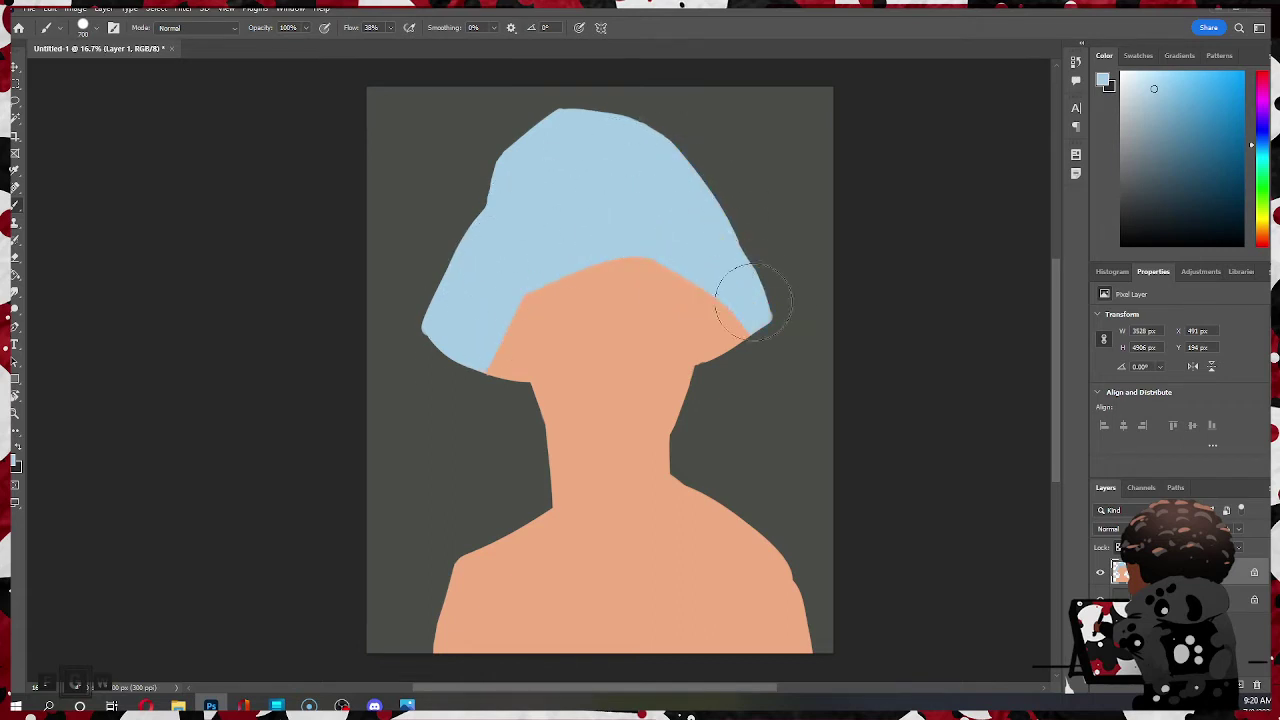
# - Reshape the hairline into a central peak with the sampled skin colour and extend the light blue hair down both sides of the face
pyautogui.keyDown('alt'); pyautogui.click(609, 323); pyautogui.keyUp('alt')
pyautogui.moveTo(563, 306)
pyautogui.mouseDown()
pyautogui.moveTo(634, 290)
pyautogui.moveTo(594, 257)
pyautogui.moveTo(562, 265)
pyautogui.mouseUp()
pyautogui.keyDown('alt'); pyautogui.click(554, 188); pyautogui.keyUp('alt')
pyautogui.press('[')
pyautogui.press('[')
pyautogui.moveTo(553, 198)
pyautogui.mouseDown()
pyautogui.moveTo(486, 286)
pyautogui.moveTo(597, 194)
pyautogui.moveTo(684, 262)
pyautogui.mouseUp()
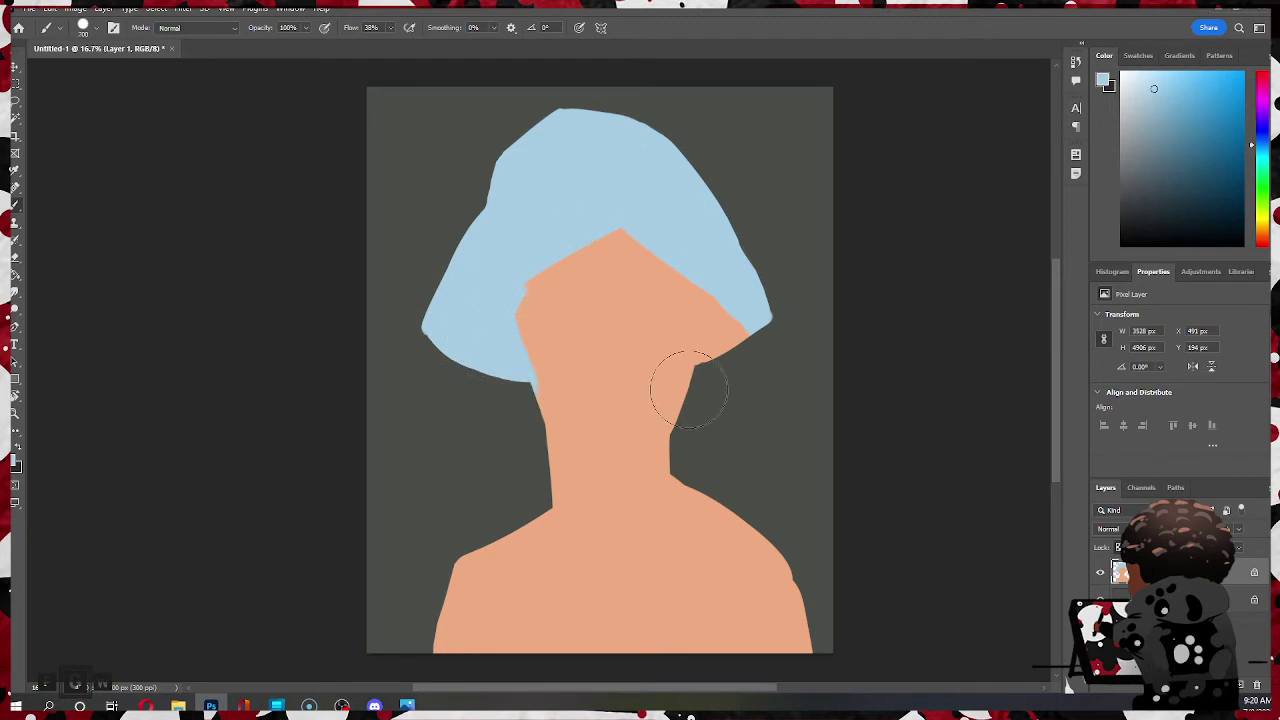
pyautogui.moveTo(734, 337); pyautogui.dragTo(732, 340)
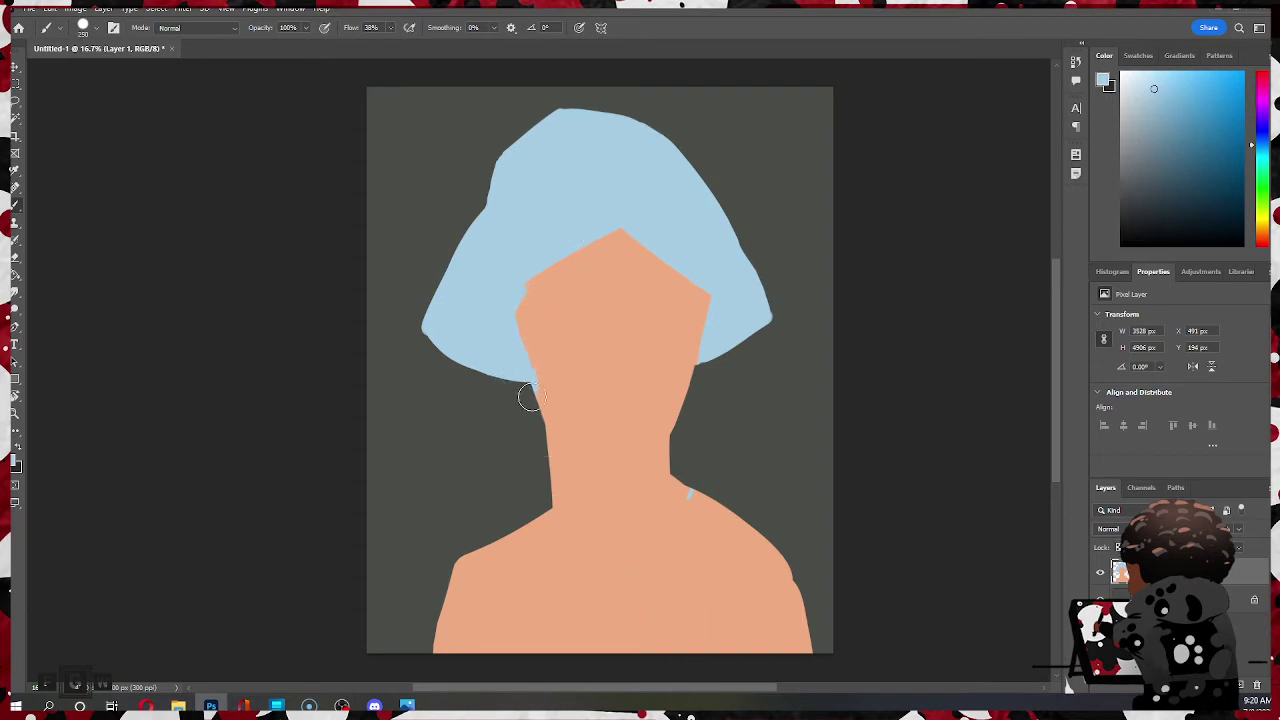
# - Paint a thin light blue stroke from the hair along the left jaw toward the chin, undoing the first attempt
pyautogui.moveTo(527, 385); pyautogui.dragTo(610, 485)
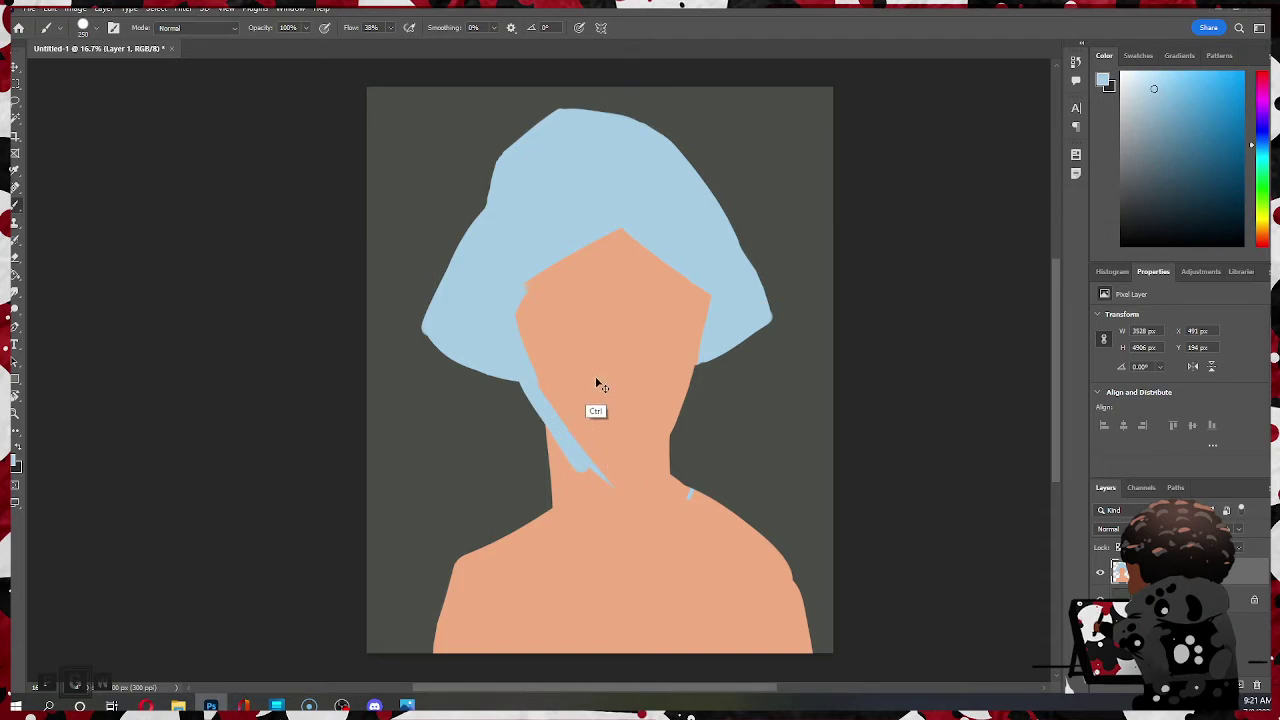
pyautogui.hotkey('ctrl', 'z')
pyautogui.hotkey('ctrl', 'z')
pyautogui.moveTo(520, 370); pyautogui.dragTo(597, 456)
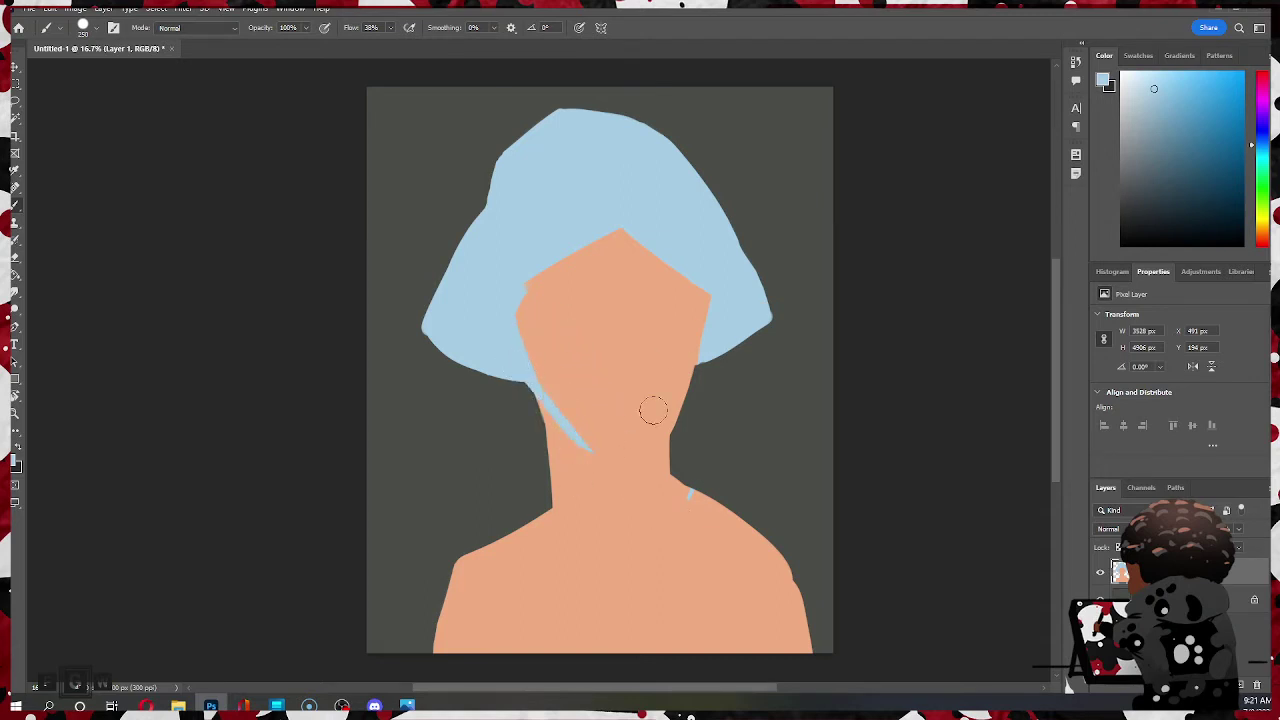
# - Round the forehead hairline into an arch with the sampled skin colour at brush size 500, and touch up the remaining edges at size 250
pyautogui.keyDown('alt'); pyautogui.click(563, 347); pyautogui.keyUp('alt')
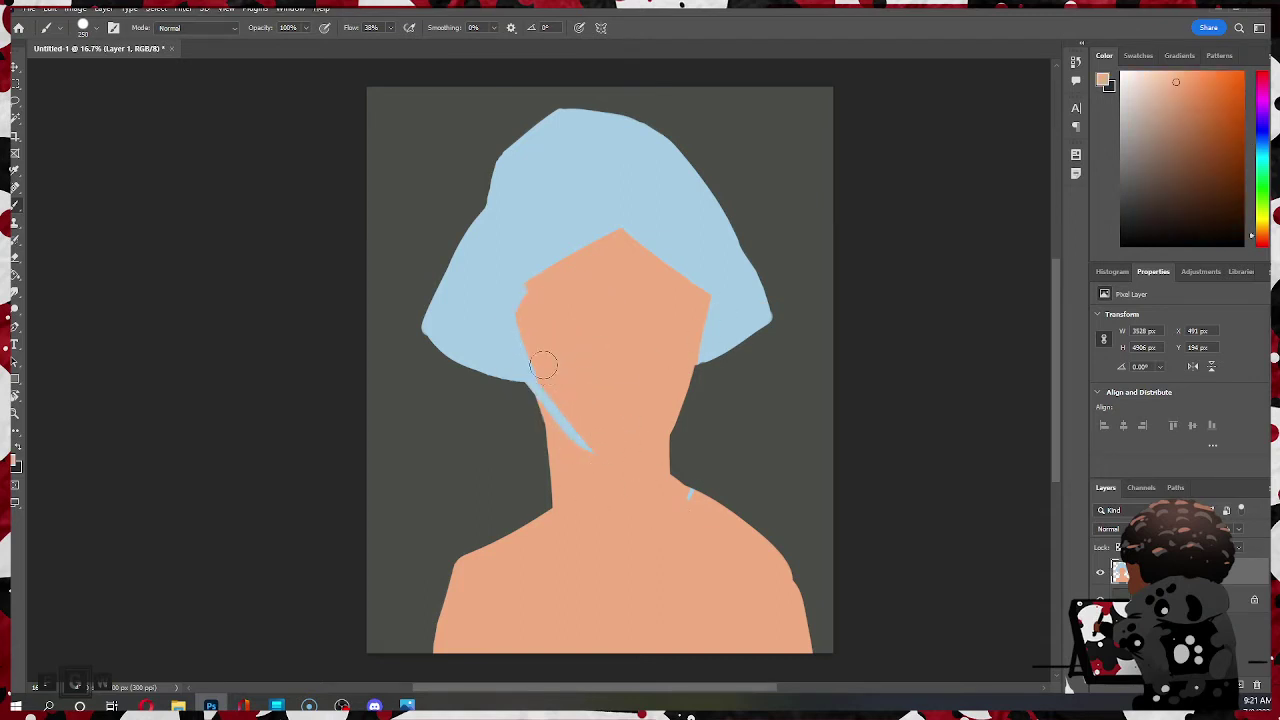
pyautogui.moveTo(543, 366); pyautogui.dragTo(593, 432)
pyautogui.moveTo(530, 324); pyautogui.dragTo(525, 305)
pyautogui.press(']')
pyautogui.press(']')
pyautogui.press(']')
pyautogui.moveTo(535, 318)
pyautogui.mouseDown()
pyautogui.moveTo(537, 288)
pyautogui.moveTo(525, 292)
pyautogui.moveTo(616, 245)
pyautogui.moveTo(666, 266)
pyautogui.moveTo(619, 242)
pyautogui.moveTo(686, 289)
pyautogui.mouseUp()
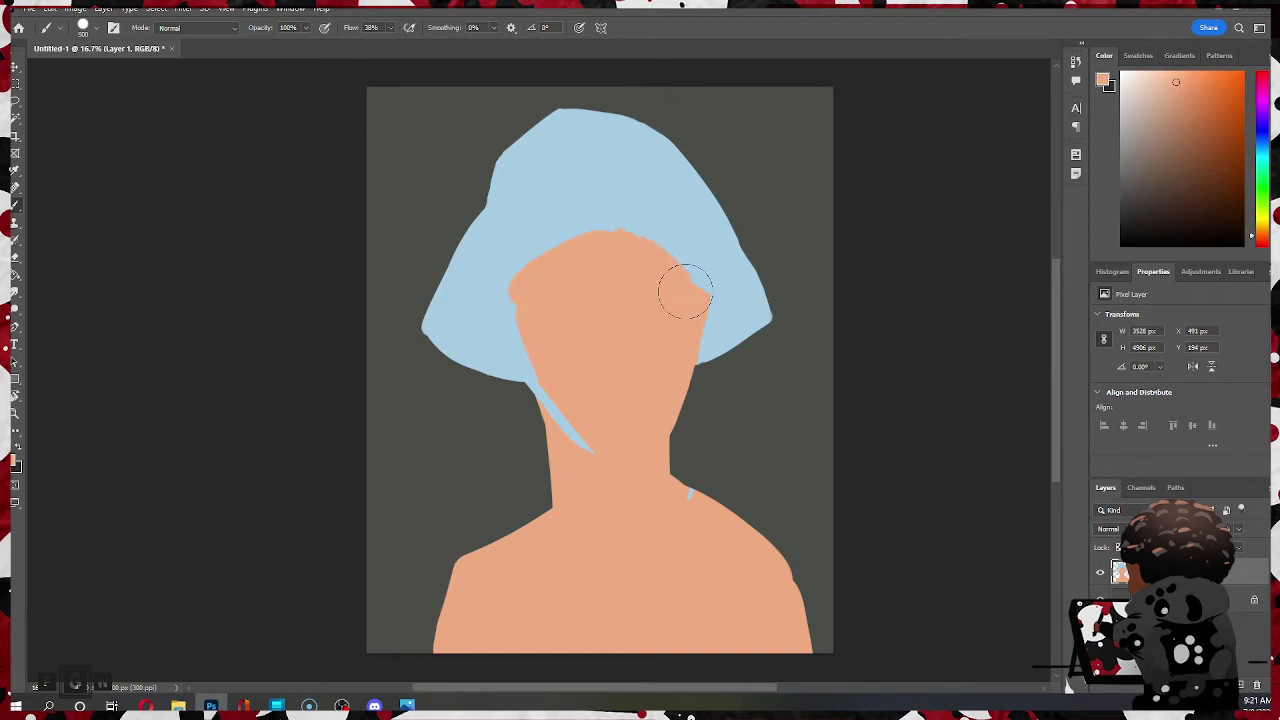
pyautogui.press('[')
pyautogui.press('[')
pyautogui.press('[')
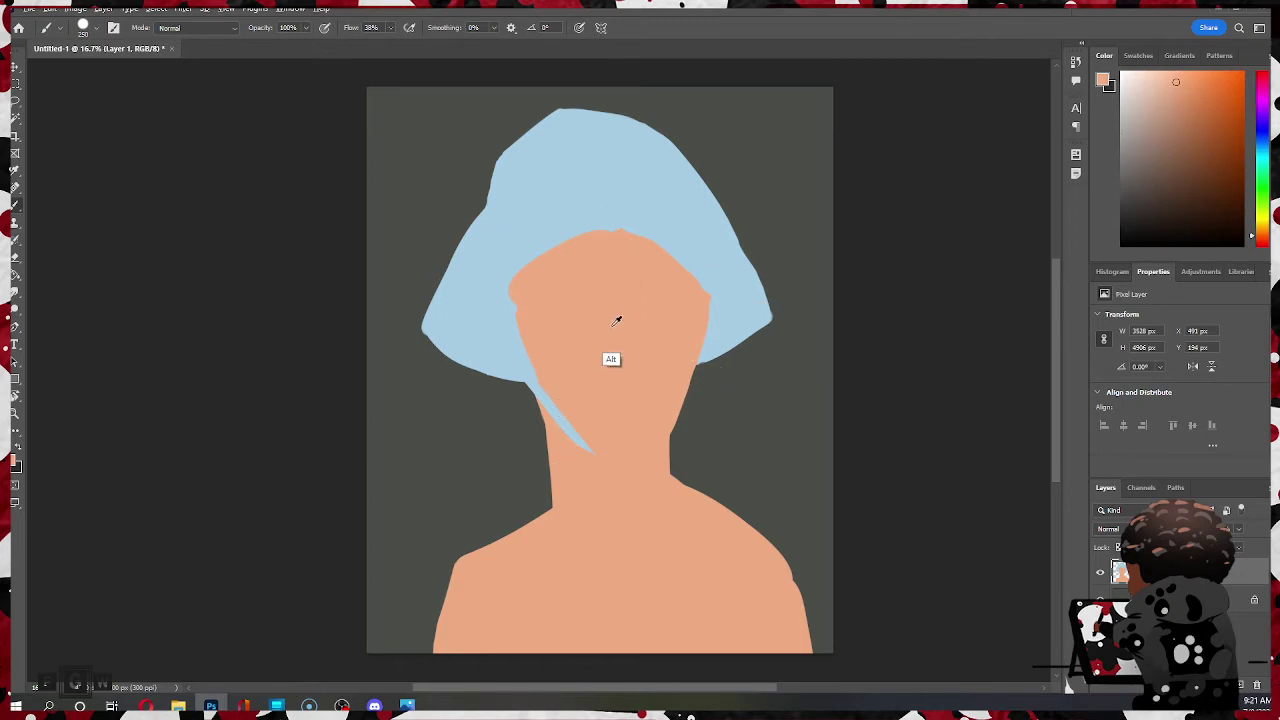
# - Choose a darker reddish-orange and paint a shadow band under the hairline and down the left side of the face to the chin
pyautogui.click(1191, 104)
pyautogui.click(1255, 240)
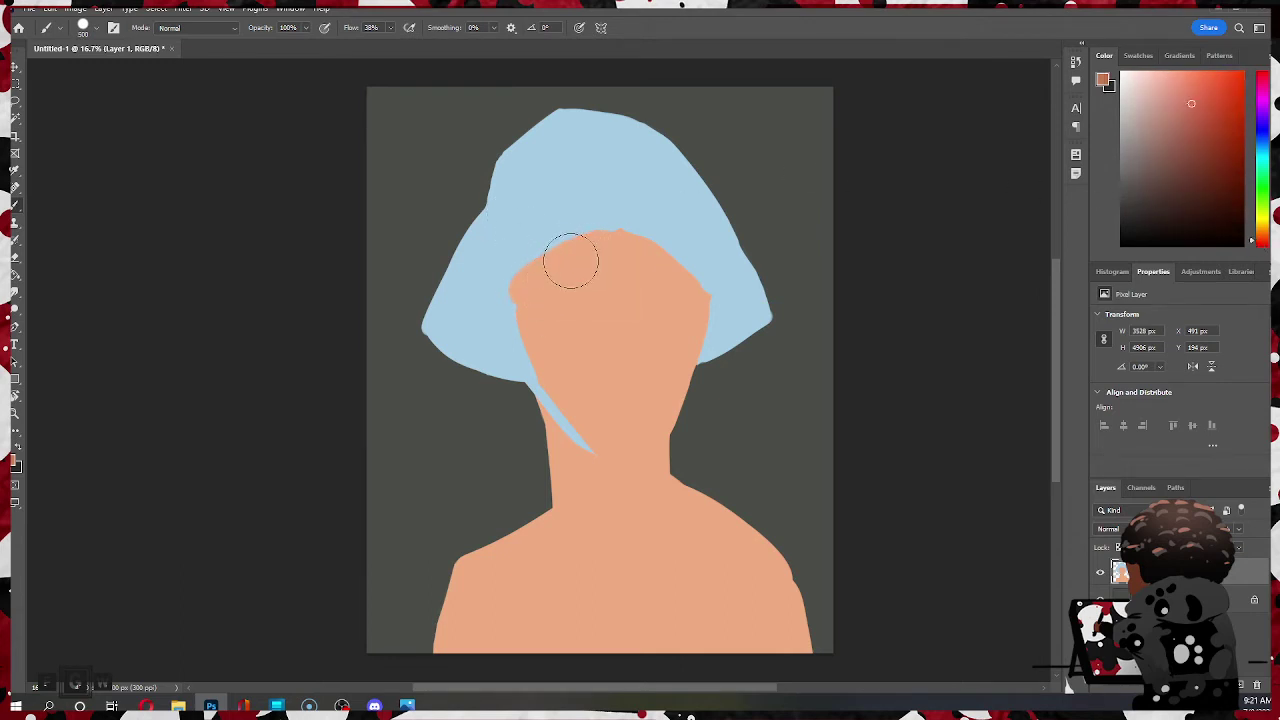
pyautogui.moveTo(536, 281); pyautogui.dragTo(614, 251)
pyautogui.hotkey('ctrl', 'z')
pyautogui.click(1254, 240)
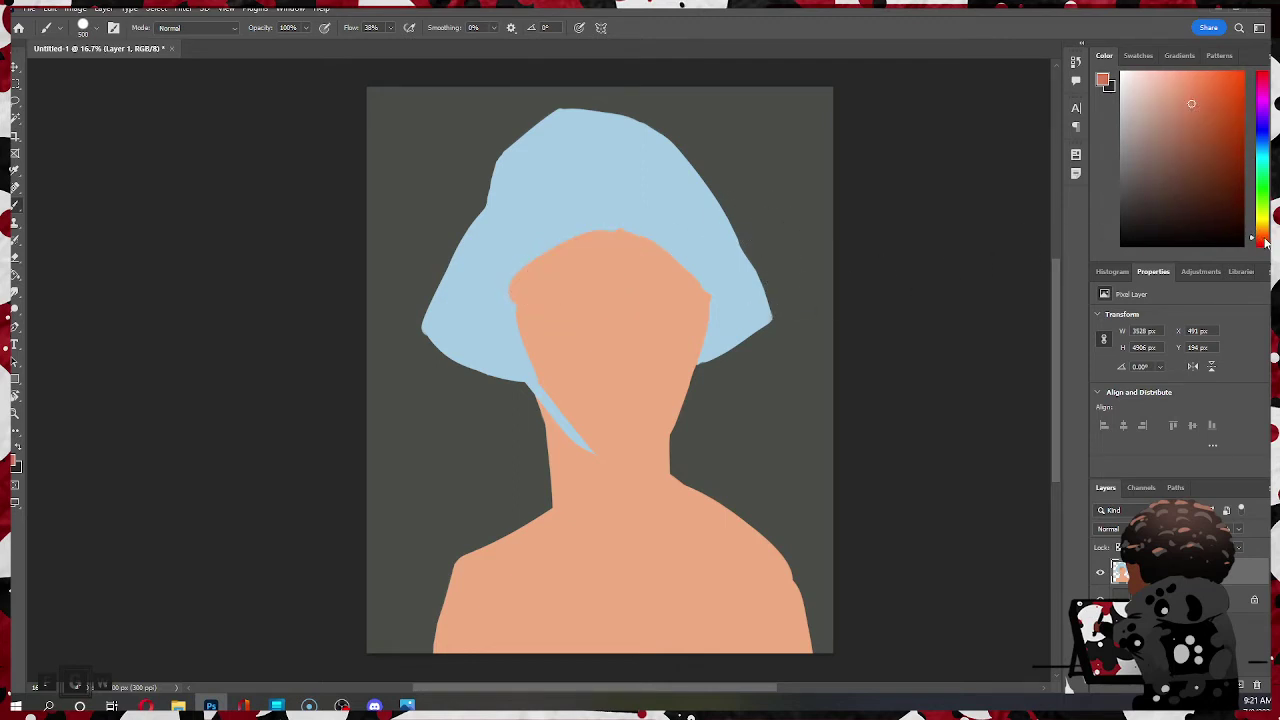
pyautogui.moveTo(612, 258)
pyautogui.mouseDown()
pyautogui.moveTo(545, 285)
pyautogui.moveTo(595, 250)
pyautogui.mouseUp()
pyautogui.hotkey('ctrl', 'z')
pyautogui.moveTo(522, 285)
pyautogui.mouseDown()
pyautogui.moveTo(615, 251)
pyautogui.moveTo(605, 246)
pyautogui.moveTo(621, 253)
pyautogui.moveTo(537, 318)
pyautogui.mouseUp()
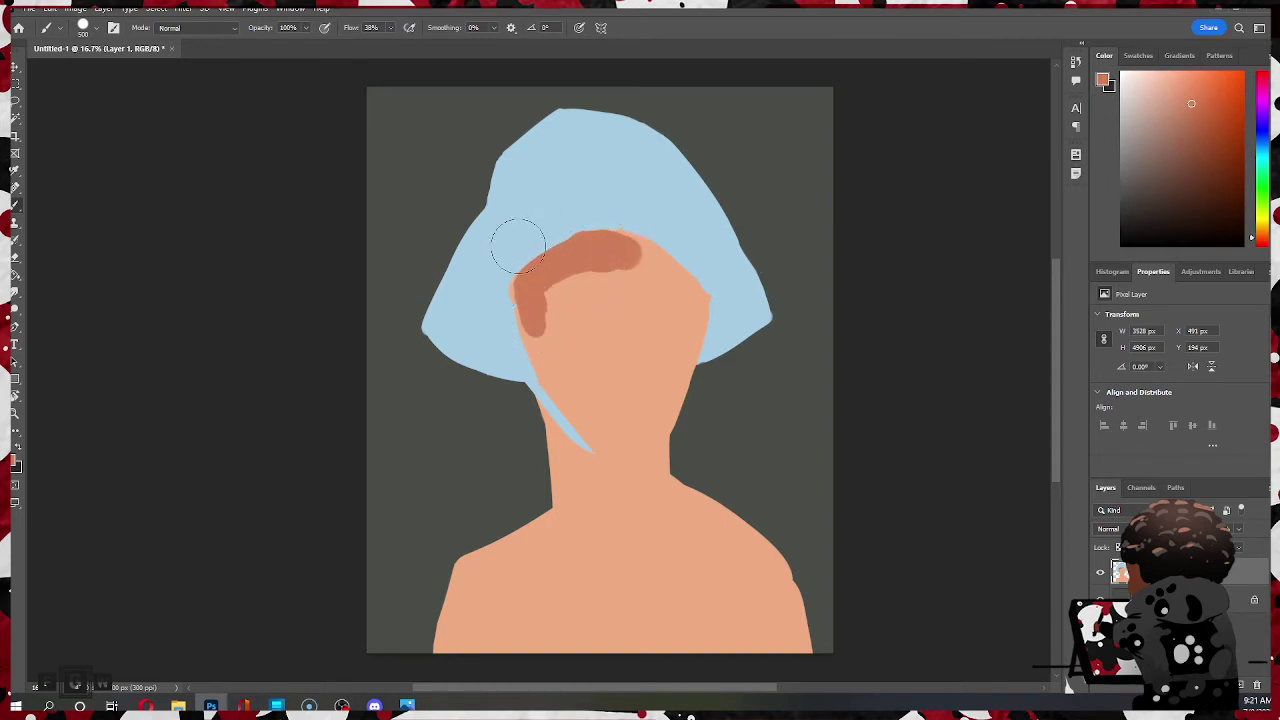
pyautogui.moveTo(612, 255)
pyautogui.mouseDown()
pyautogui.moveTo(546, 299)
pyautogui.moveTo(557, 277)
pyautogui.moveTo(535, 287)
pyautogui.moveTo(540, 330)
pyautogui.moveTo(518, 281)
pyautogui.moveTo(585, 433)
pyautogui.moveTo(532, 346)
pyautogui.moveTo(580, 440)
pyautogui.mouseUp()
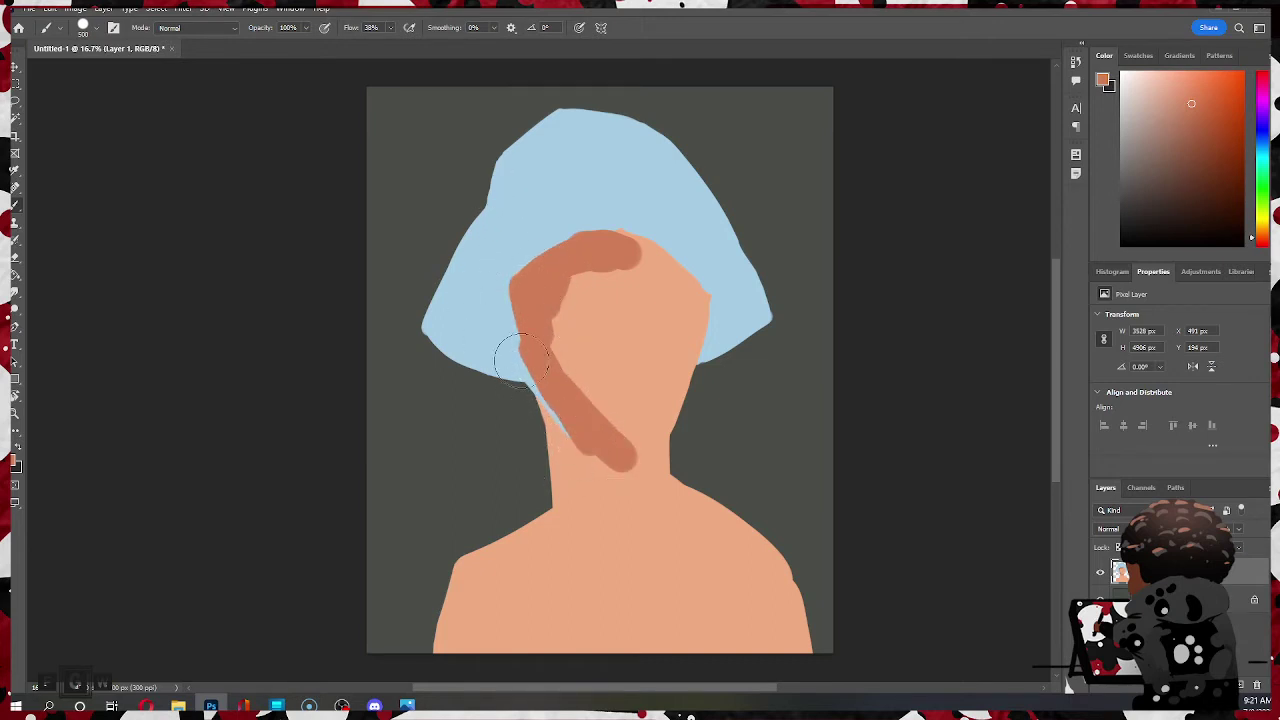
pyautogui.moveTo(551, 392)
pyautogui.mouseDown()
pyautogui.moveTo(577, 441)
pyautogui.moveTo(557, 423)
pyautogui.moveTo(630, 456)
pyautogui.mouseUp()
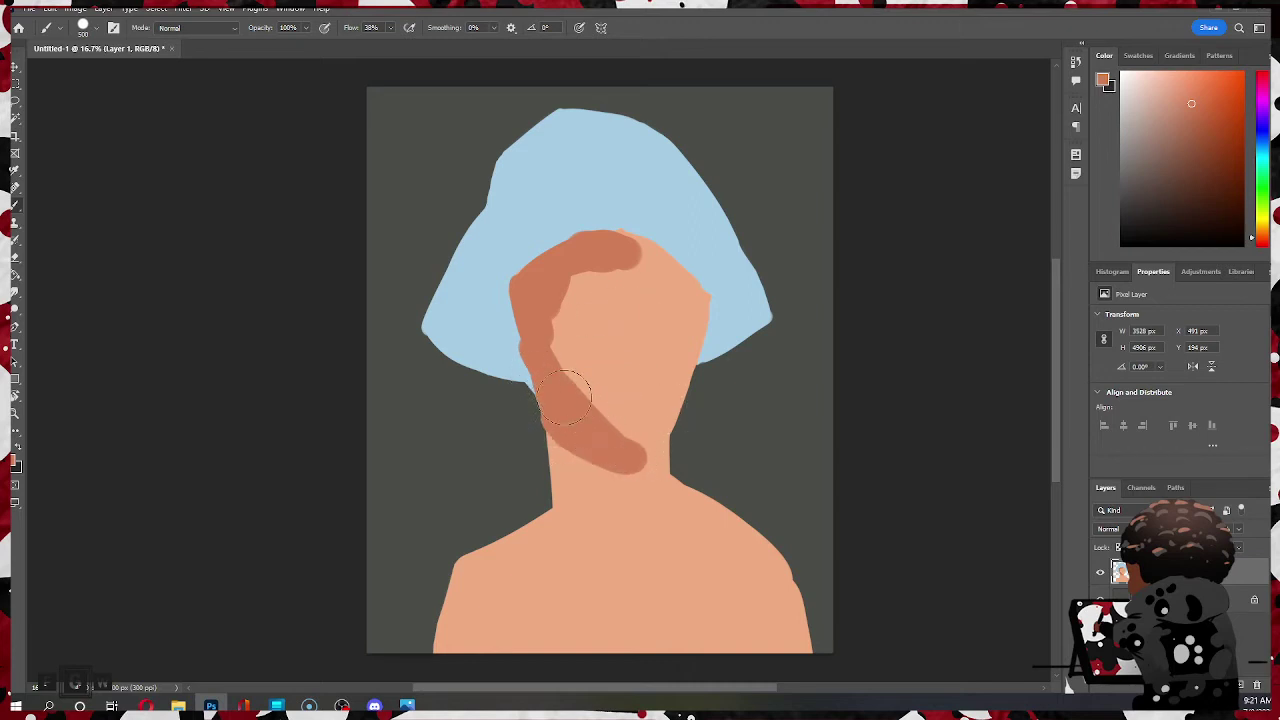
# - Trim the lower edge of the jaw shadow with the sampled skin colour, reducing the brush to size 200
pyautogui.keyDown('alt'); pyautogui.click(600, 510); pyautogui.keyUp('alt')
pyautogui.press('[')
pyautogui.press('[')
pyautogui.press('[')
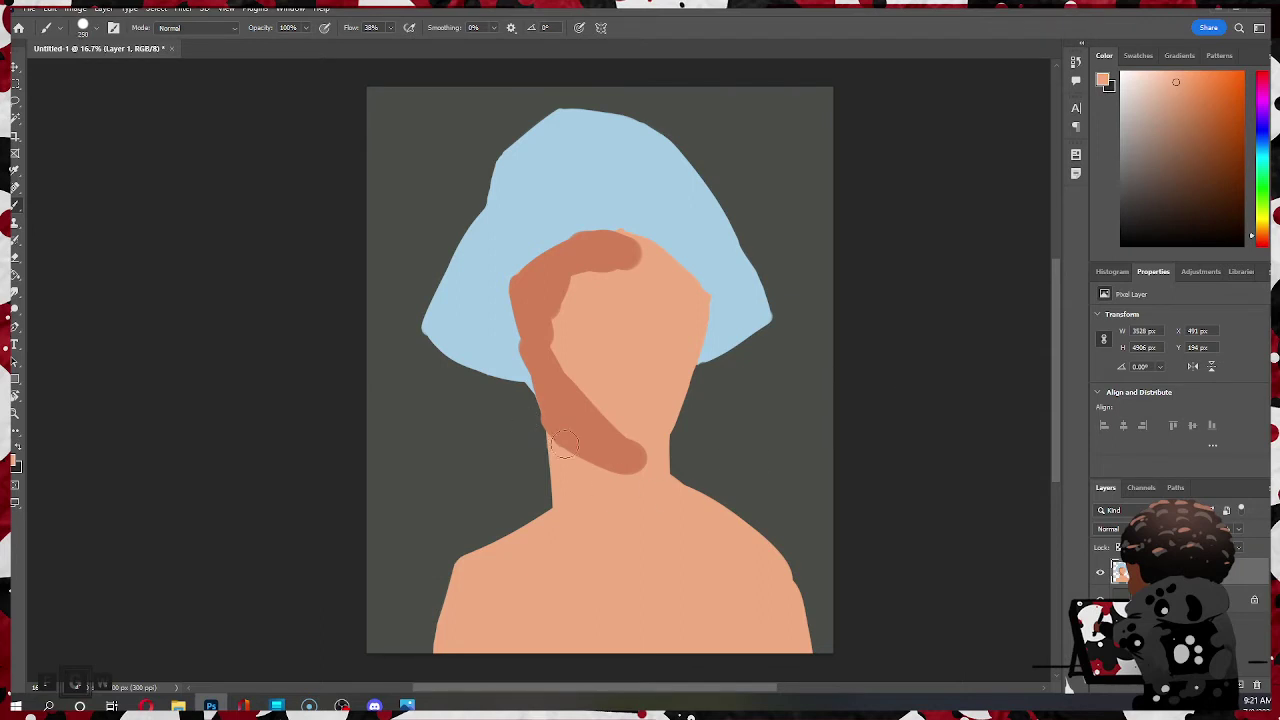
pyautogui.moveTo(551, 440)
pyautogui.mouseDown()
pyautogui.moveTo(612, 470)
pyautogui.moveTo(550, 428)
pyautogui.moveTo(681, 497)
pyautogui.moveTo(575, 437)
pyautogui.mouseUp()
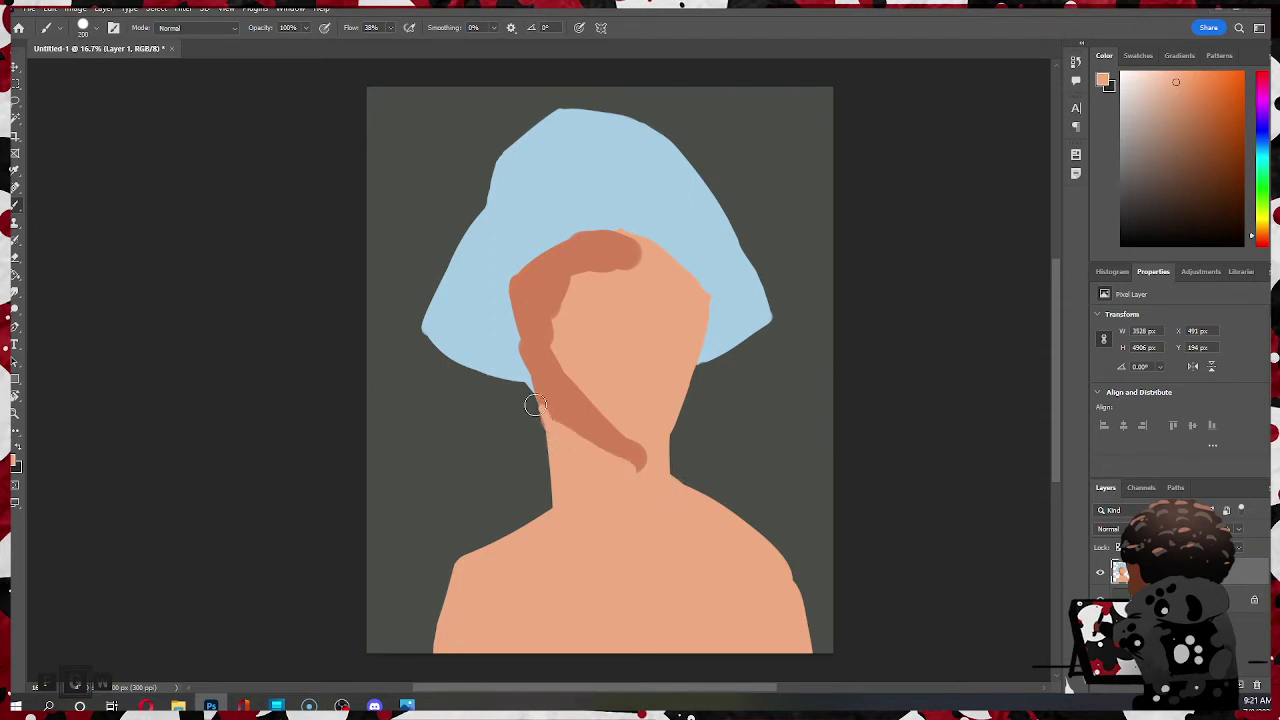
pyautogui.moveTo(529, 400)
pyautogui.mouseDown()
pyautogui.moveTo(558, 457)
pyautogui.moveTo(569, 399)
pyautogui.moveTo(611, 470)
pyautogui.moveTo(681, 464)
pyautogui.mouseUp()
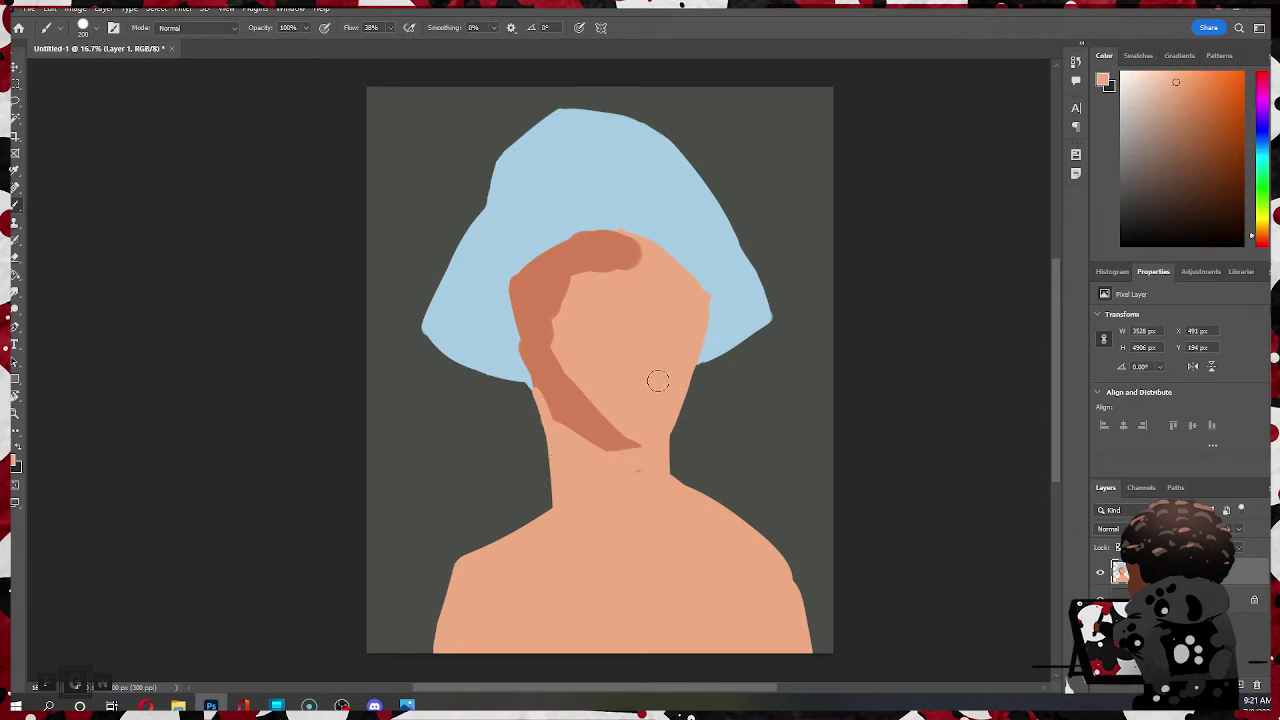
# - Reshape the inner edge of the left face shadow from temple to chin, alternating the sampled shadow and skin colours
pyautogui.keyDown('alt'); pyautogui.click(582, 405); pyautogui.keyUp('alt')
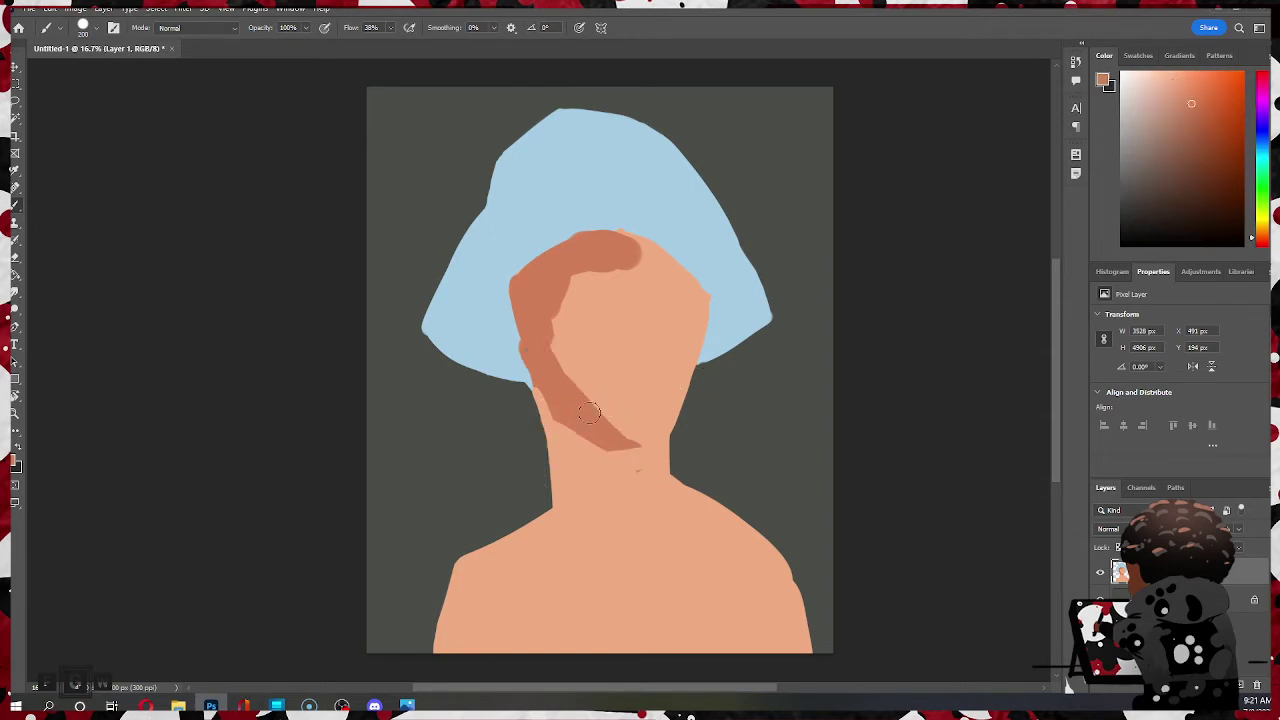
pyautogui.moveTo(592, 404); pyautogui.dragTo(622, 396)
pyautogui.moveTo(538, 340); pyautogui.dragTo(566, 383)
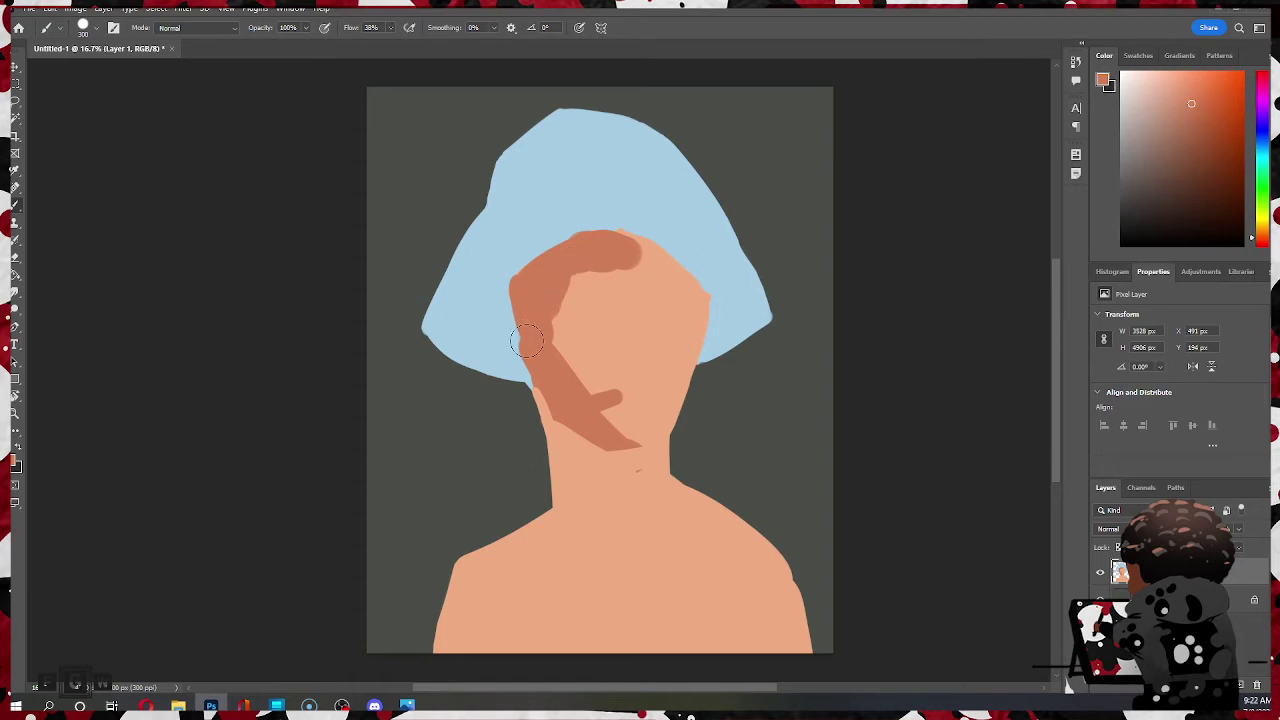
pyautogui.moveTo(537, 333); pyautogui.dragTo(564, 280)
pyautogui.keyDown('alt'); pyautogui.click(571, 329); pyautogui.keyUp('alt')
pyautogui.moveTo(556, 343); pyautogui.dragTo(583, 274)
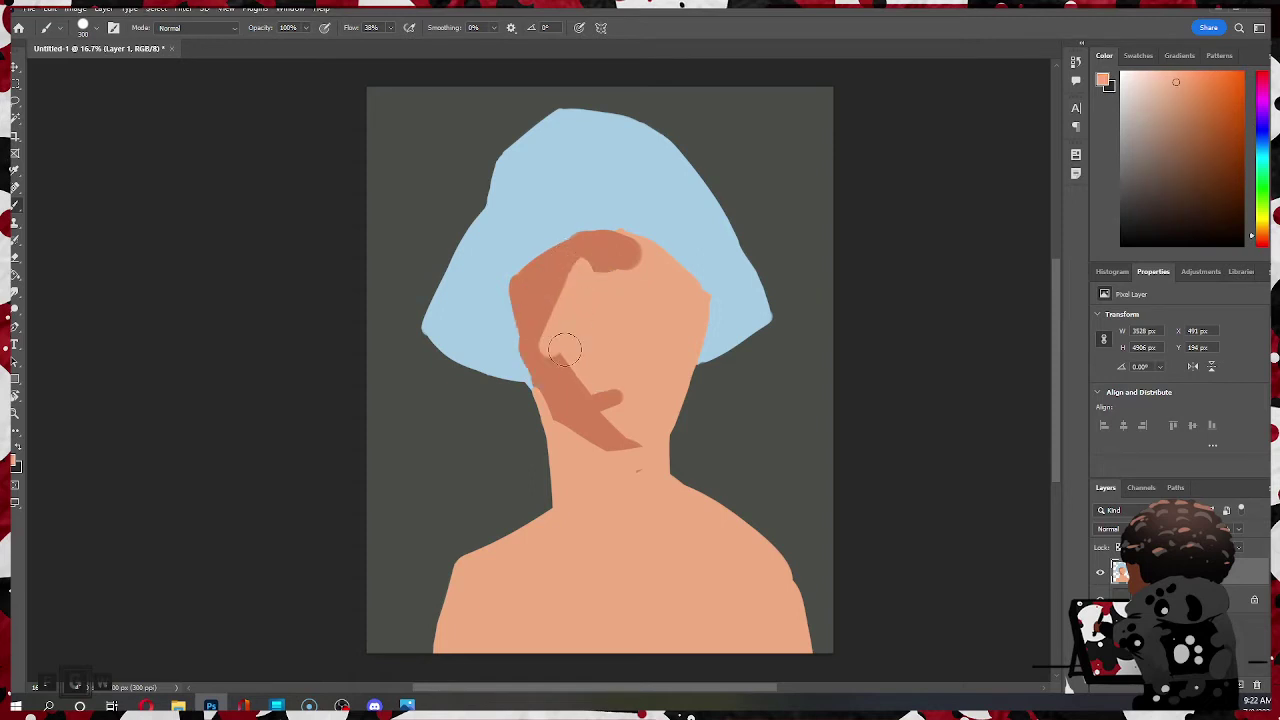
pyautogui.moveTo(548, 348)
pyautogui.mouseDown()
pyautogui.moveTo(641, 415)
pyautogui.moveTo(635, 385)
pyautogui.moveTo(559, 294)
pyautogui.moveTo(585, 359)
pyautogui.moveTo(573, 364)
pyautogui.moveTo(622, 420)
pyautogui.moveTo(572, 369)
pyautogui.moveTo(591, 401)
pyautogui.moveTo(621, 393)
pyautogui.mouseUp()
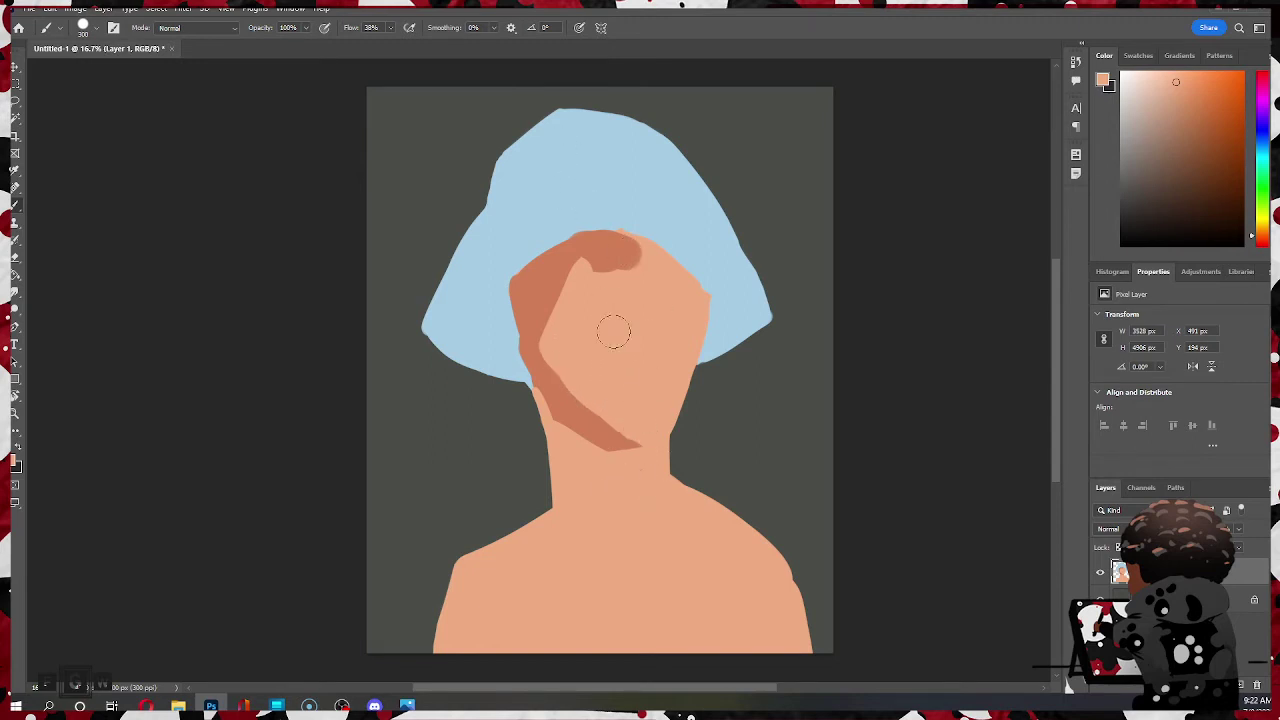
# - Extend the forehead shadow down over the left eye area and carve its inner edge back with the sampled skin colour
pyautogui.keyDown('alt'); pyautogui.click(608, 252); pyautogui.keyUp('alt')
pyautogui.moveTo(605, 262)
pyautogui.mouseDown()
pyautogui.moveTo(625, 298)
pyautogui.moveTo(573, 307)
pyautogui.moveTo(585, 287)
pyautogui.moveTo(578, 322)
pyautogui.moveTo(621, 296)
pyautogui.moveTo(599, 303)
pyautogui.moveTo(573, 270)
pyautogui.moveTo(542, 273)
pyautogui.moveTo(580, 296)
pyautogui.moveTo(623, 277)
pyautogui.moveTo(576, 290)
pyautogui.mouseUp()
pyautogui.press(']')
pyautogui.press(']')
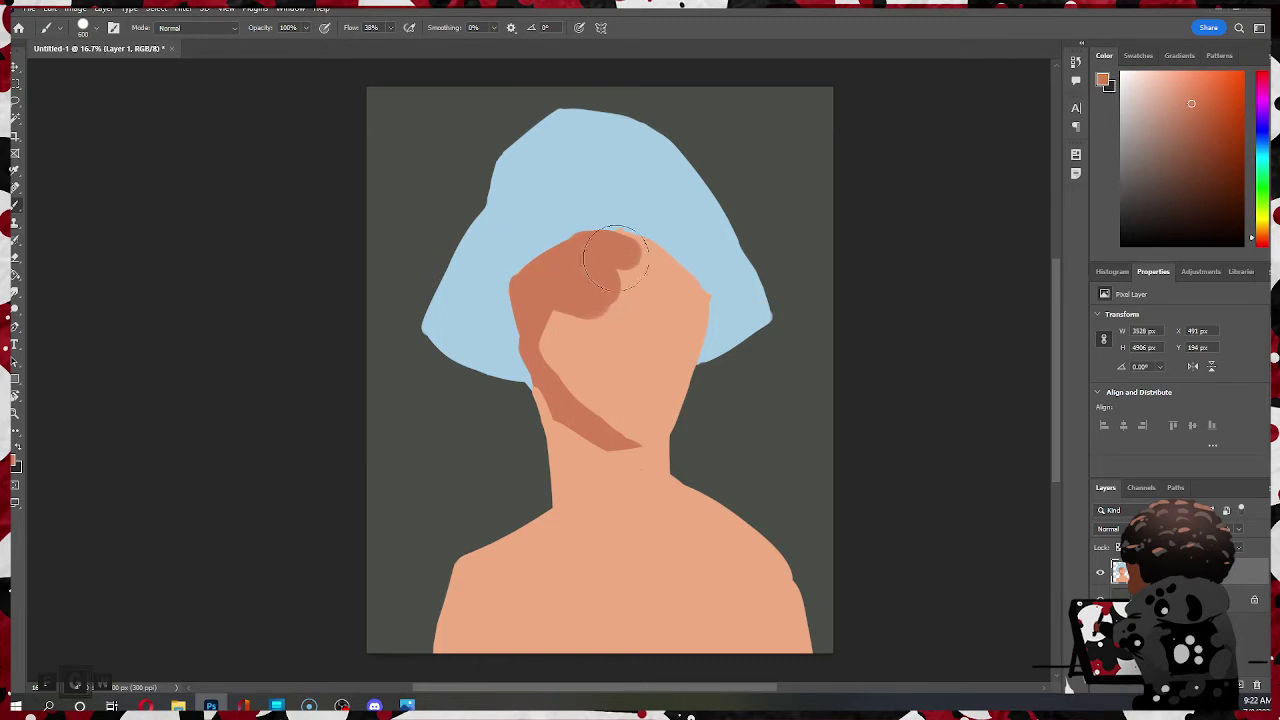
pyautogui.keyDown('alt'); pyautogui.click(617, 321); pyautogui.keyUp('alt')
pyautogui.press('[')
pyautogui.press('[')
pyautogui.press('[')
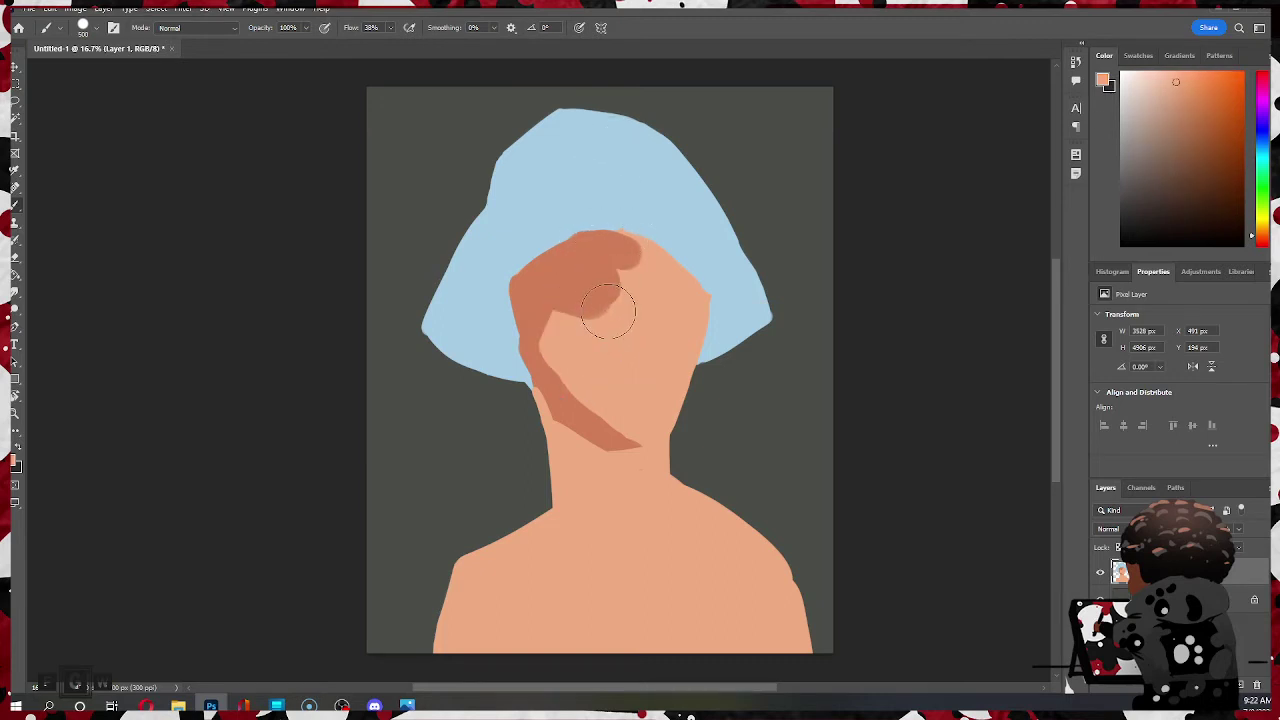
pyautogui.moveTo(606, 316)
pyautogui.mouseDown()
pyautogui.moveTo(605, 275)
pyautogui.moveTo(565, 239)
pyautogui.moveTo(585, 278)
pyautogui.moveTo(622, 299)
pyautogui.moveTo(599, 280)
pyautogui.moveTo(645, 289)
pyautogui.moveTo(713, 335)
pyautogui.moveTo(687, 276)
pyautogui.moveTo(593, 303)
pyautogui.moveTo(642, 316)
pyautogui.moveTo(614, 274)
pyautogui.moveTo(602, 377)
pyautogui.moveTo(589, 323)
pyautogui.mouseUp()
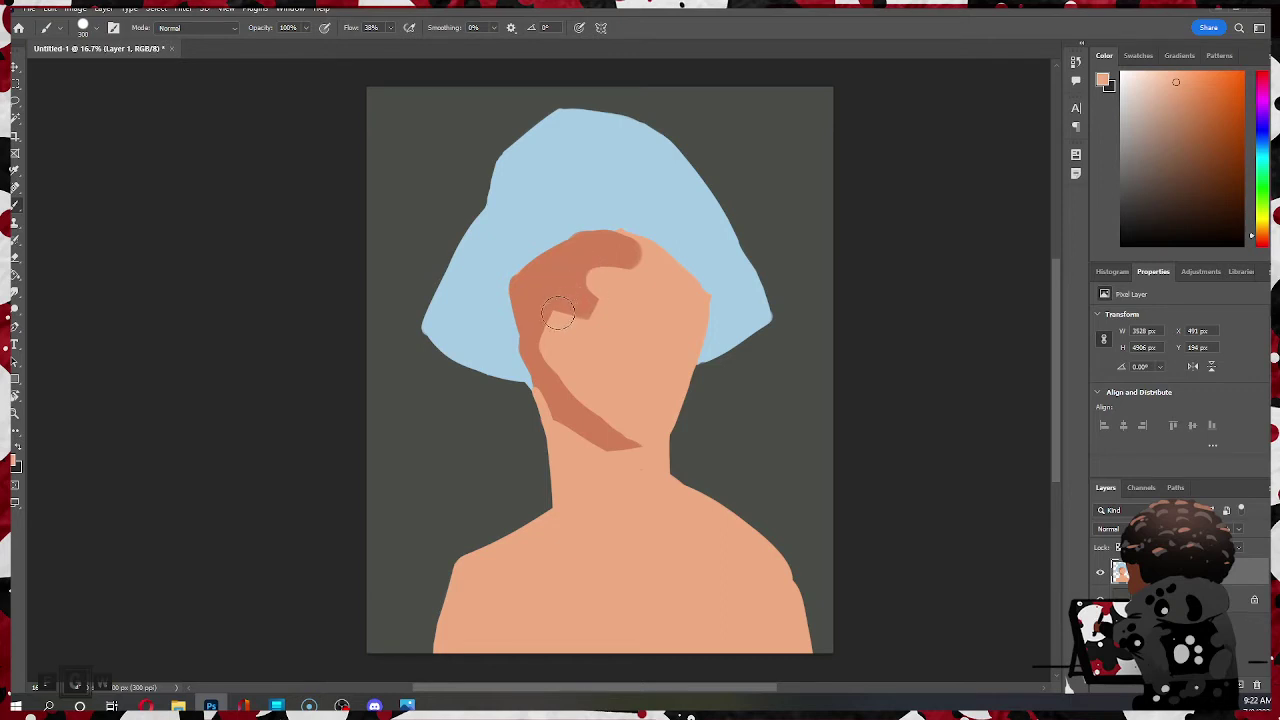
# - Continue the shadow across the left brow, along the right side of the hairline and down the right cheek with the sampled shadow colour
pyautogui.keyDown('alt'); pyautogui.click(577, 284); pyautogui.keyUp('alt')
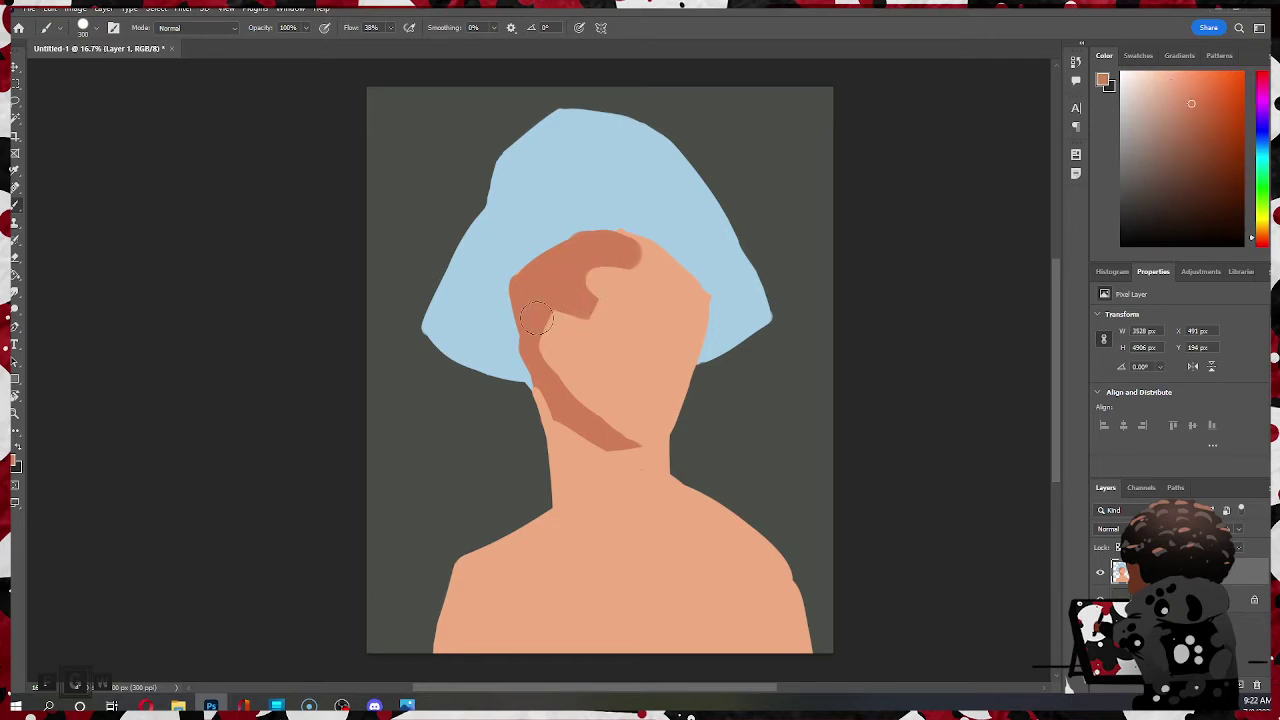
pyautogui.moveTo(546, 322); pyautogui.dragTo(584, 312)
pyautogui.moveTo(625, 240); pyautogui.dragTo(663, 286)
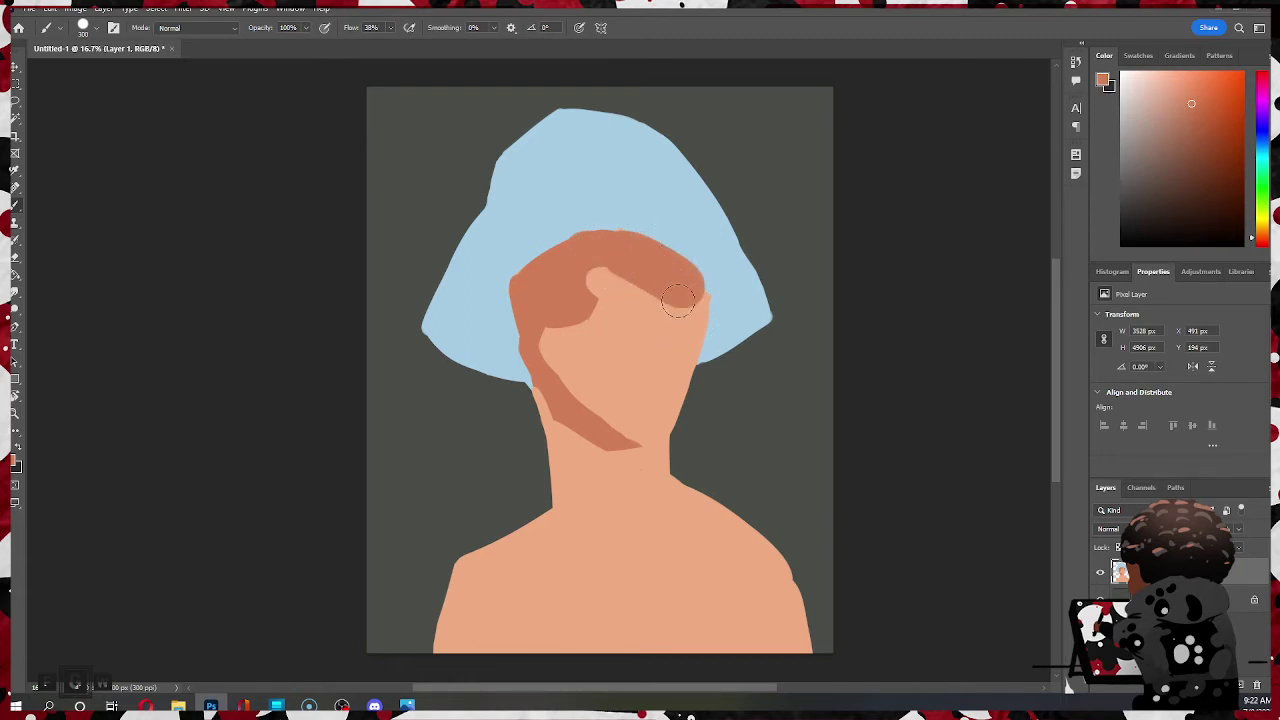
pyautogui.moveTo(684, 296)
pyautogui.mouseDown()
pyautogui.moveTo(686, 364)
pyautogui.moveTo(695, 328)
pyautogui.moveTo(673, 274)
pyautogui.moveTo(653, 300)
pyautogui.moveTo(683, 360)
pyautogui.moveTo(662, 288)
pyautogui.moveTo(690, 372)
pyautogui.mouseUp()
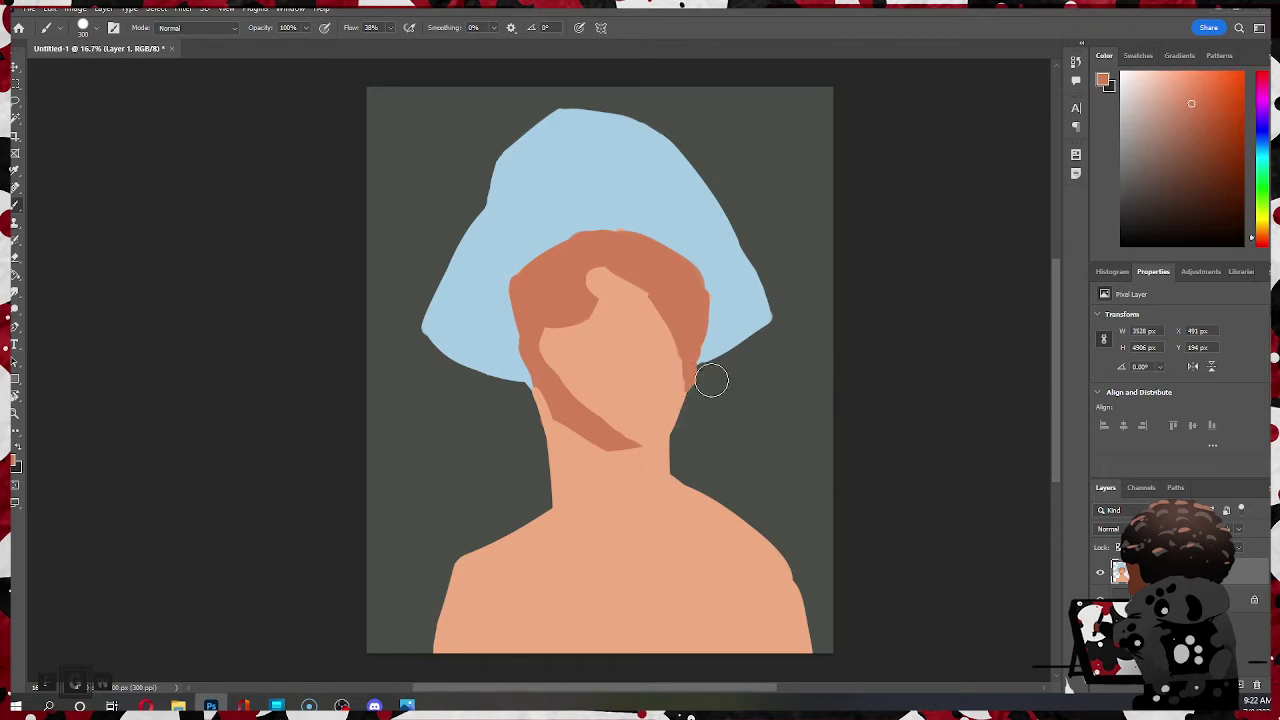
# - Switch to the Eraser and reduce its size to 150
pyautogui.press('e')
pyautogui.press('[')
pyautogui.press('[')
pyautogui.press('[')
pyautogui.press('[')
pyautogui.press('[')
pyautogui.press('[')
pyautogui.press('[')
pyautogui.press('[')
pyautogui.press('[')
pyautogui.press('[')
pyautogui.press('[')
pyautogui.press('[')
pyautogui.press('[')
pyautogui.press('[')
pyautogui.press('[')
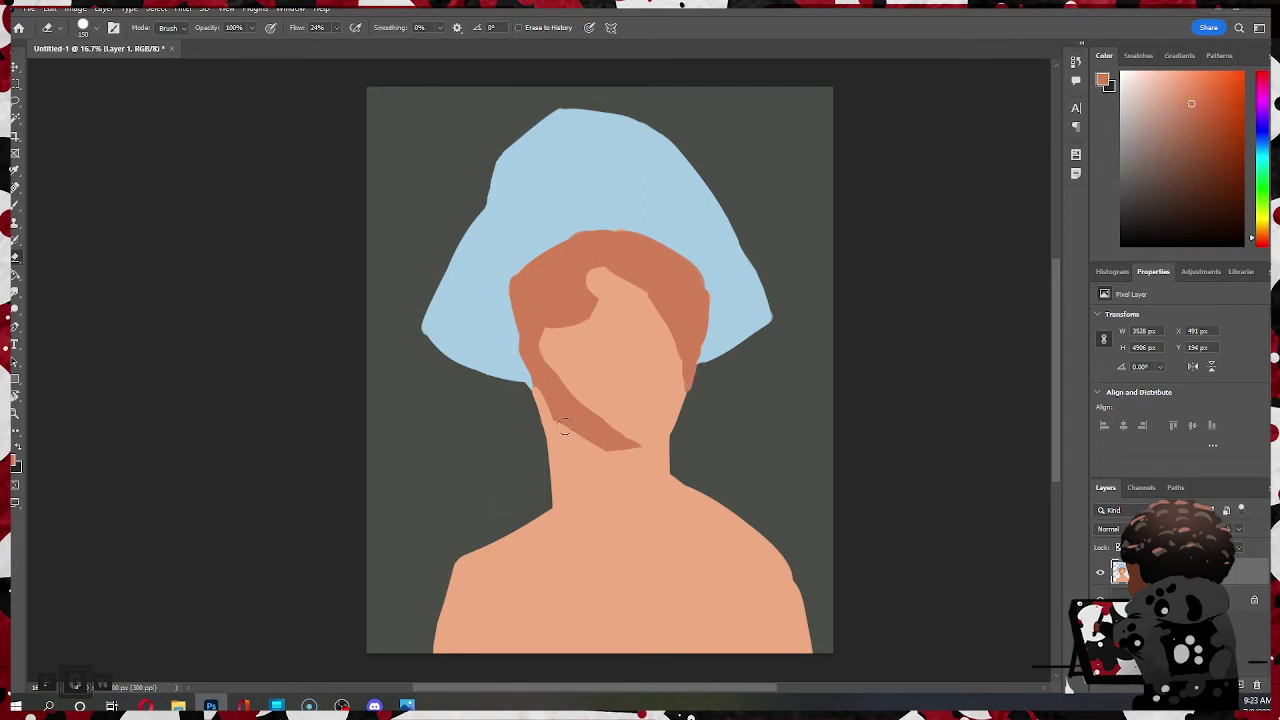
# - Paint the shadow colour over the neck with a size 600 brush, and recut the jaw and chin with the sampled skin colour at size 300
pyautogui.press('b')
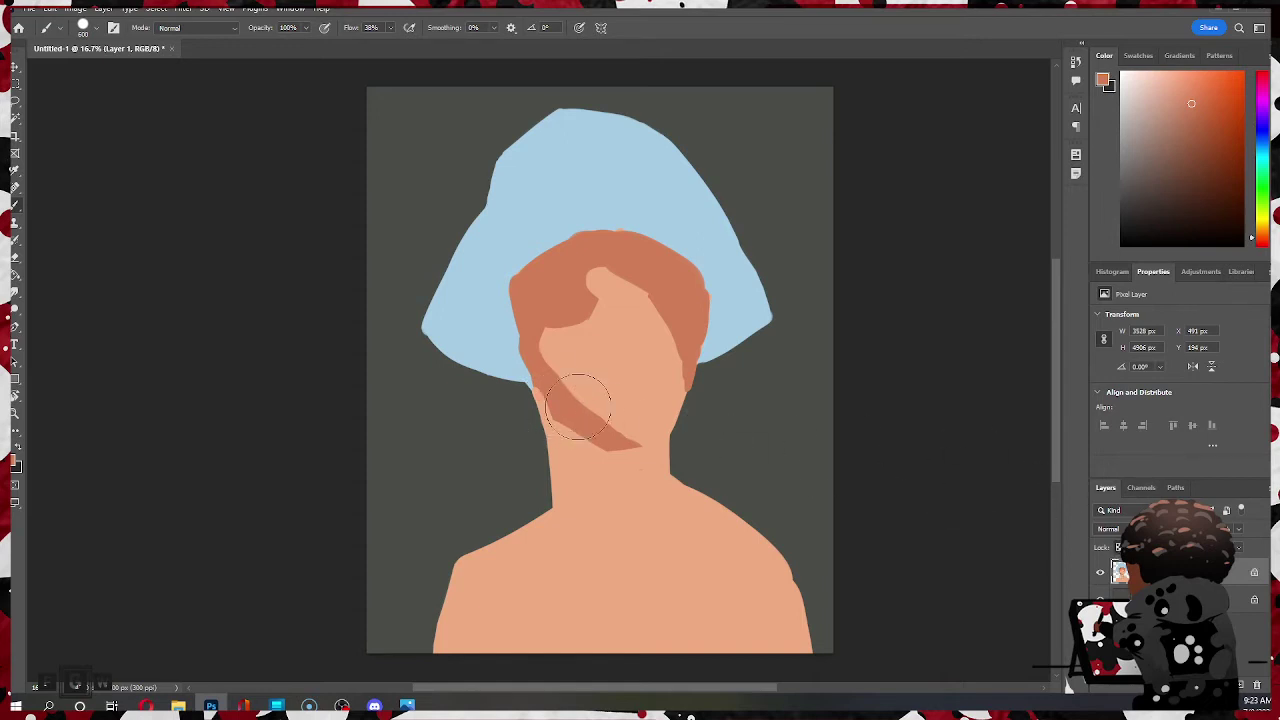
pyautogui.moveTo(543, 411)
pyautogui.mouseDown()
pyautogui.moveTo(559, 462)
pyautogui.moveTo(611, 454)
pyautogui.moveTo(660, 470)
pyautogui.moveTo(573, 502)
pyautogui.moveTo(609, 414)
pyautogui.moveTo(641, 426)
pyautogui.moveTo(590, 471)
pyautogui.moveTo(674, 431)
pyautogui.moveTo(564, 491)
pyautogui.mouseUp()
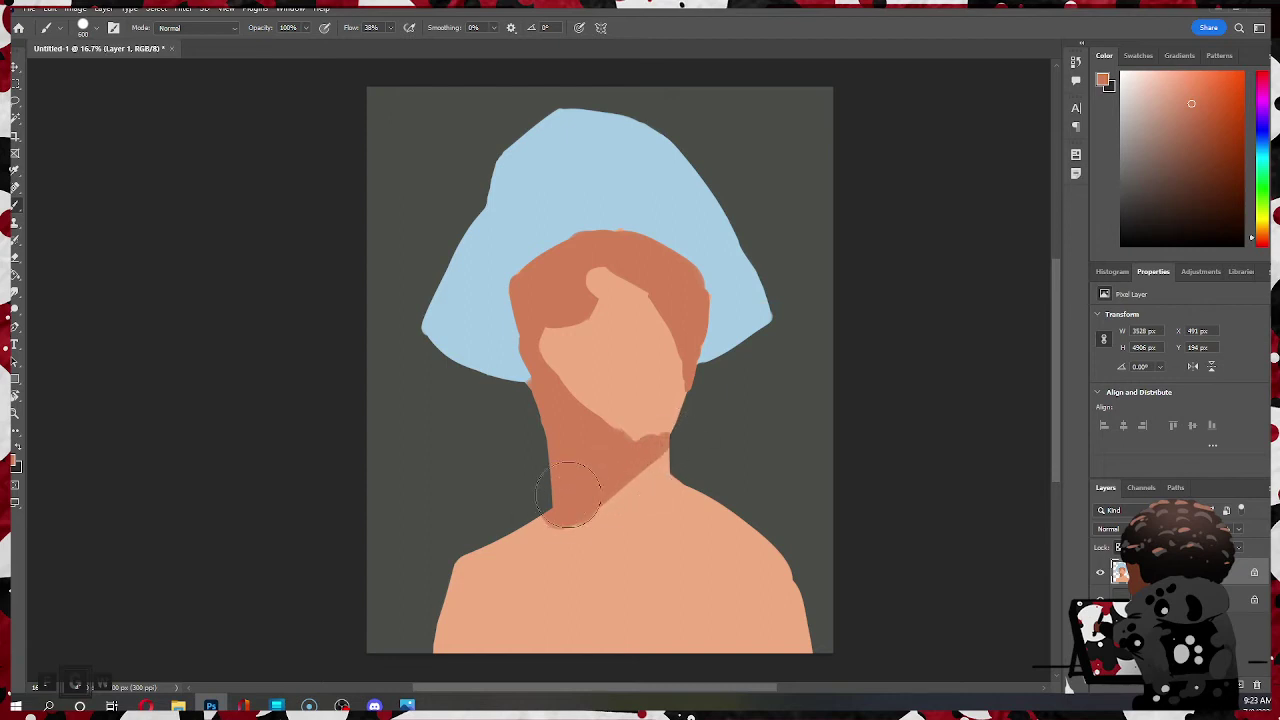
pyautogui.keyDown('alt'); pyautogui.click(600, 398); pyautogui.keyUp('alt')
pyautogui.press('[')
pyautogui.press('[')
pyautogui.press('[')
pyautogui.moveTo(557, 367); pyautogui.dragTo(625, 431)
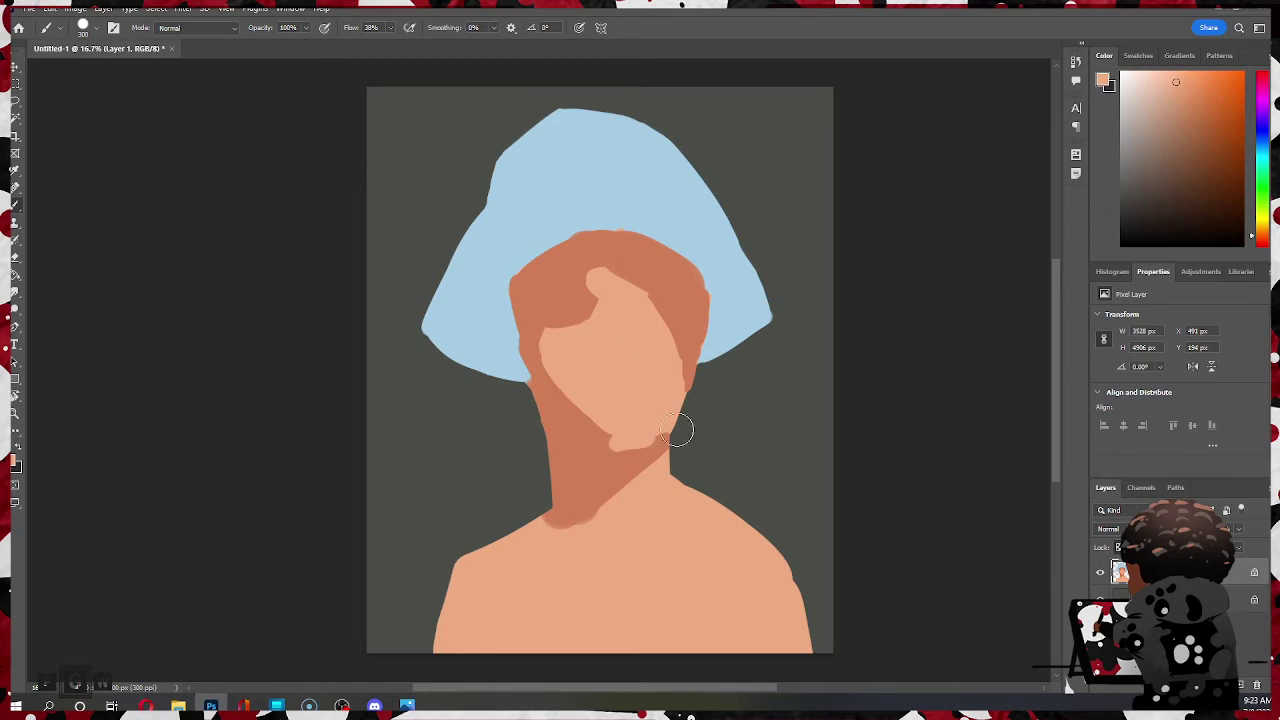
pyautogui.moveTo(555, 375); pyautogui.dragTo(597, 423)
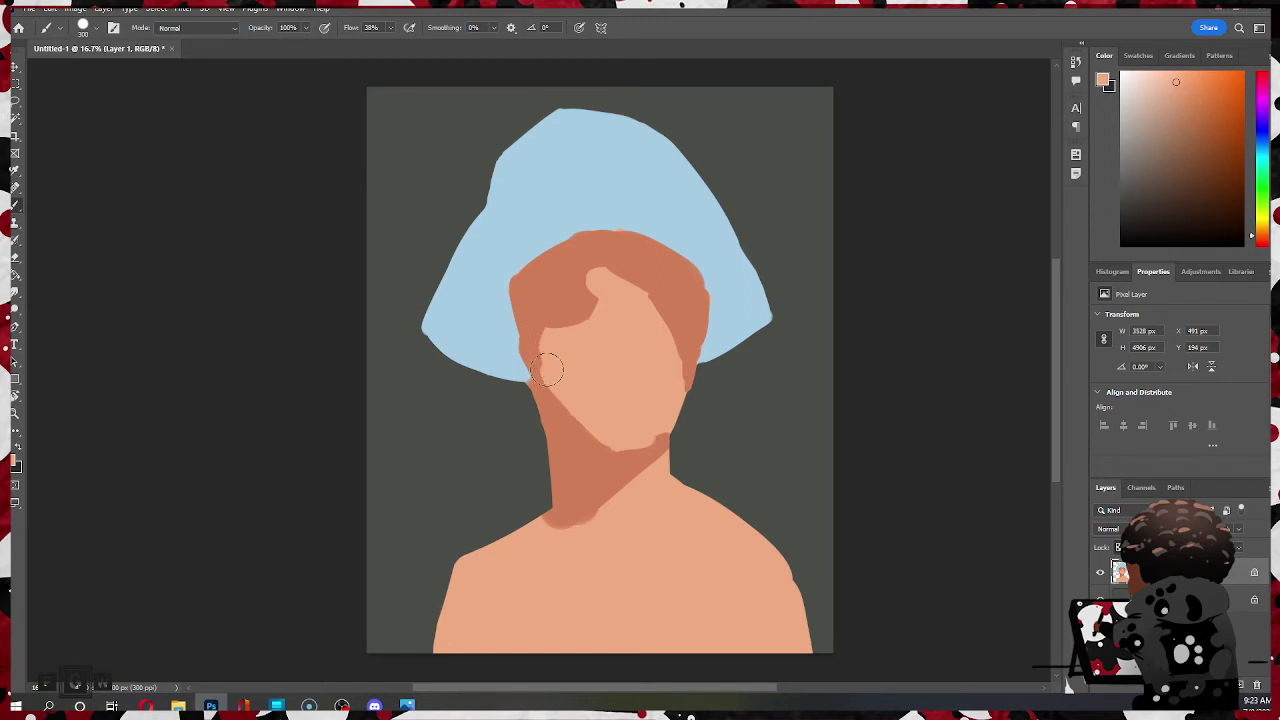
pyautogui.moveTo(553, 369); pyautogui.dragTo(556, 347)
pyautogui.moveTo(625, 432); pyautogui.dragTo(674, 437)
# - Sharpen the shadow edge beneath the jaw and chin with a size 150 brush
pyautogui.keyDown('alt'); pyautogui.click(617, 466); pyautogui.keyUp('alt')
pyautogui.moveTo(598, 455); pyautogui.dragTo(660, 451)
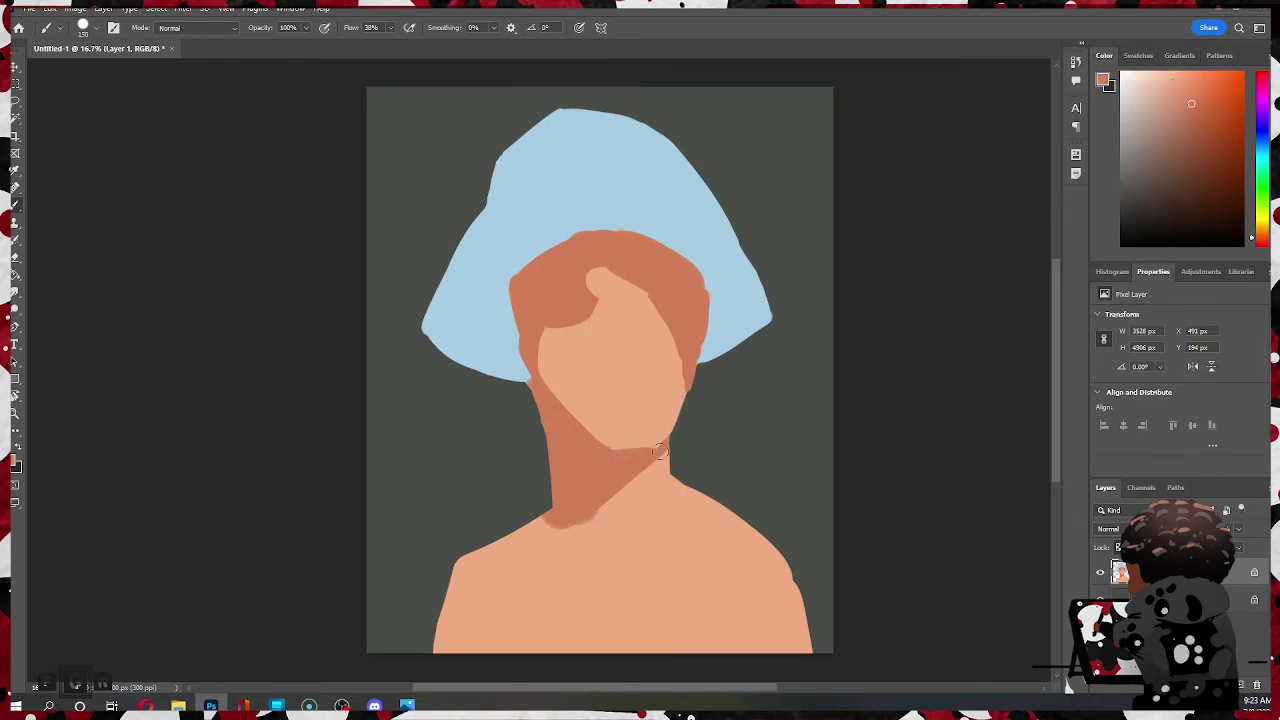
pyautogui.moveTo(532, 374); pyautogui.dragTo(584, 441)
pyautogui.moveTo(662, 445); pyautogui.dragTo(612, 455)
pyautogui.moveTo(599, 447); pyautogui.dragTo(632, 452)
# - Paint a small shadow shape under the nose and carve the nose tip and nostril sides with the sampled skin and shadow colours
pyautogui.keyDown('alt'); pyautogui.click(550, 410); pyautogui.keyUp('alt')
pyautogui.moveTo(614, 355)
pyautogui.mouseDown()
pyautogui.moveTo(605, 362)
pyautogui.moveTo(628, 350)
pyautogui.moveTo(612, 366)
pyautogui.moveTo(630, 362)
pyautogui.moveTo(623, 371)
pyautogui.mouseUp()
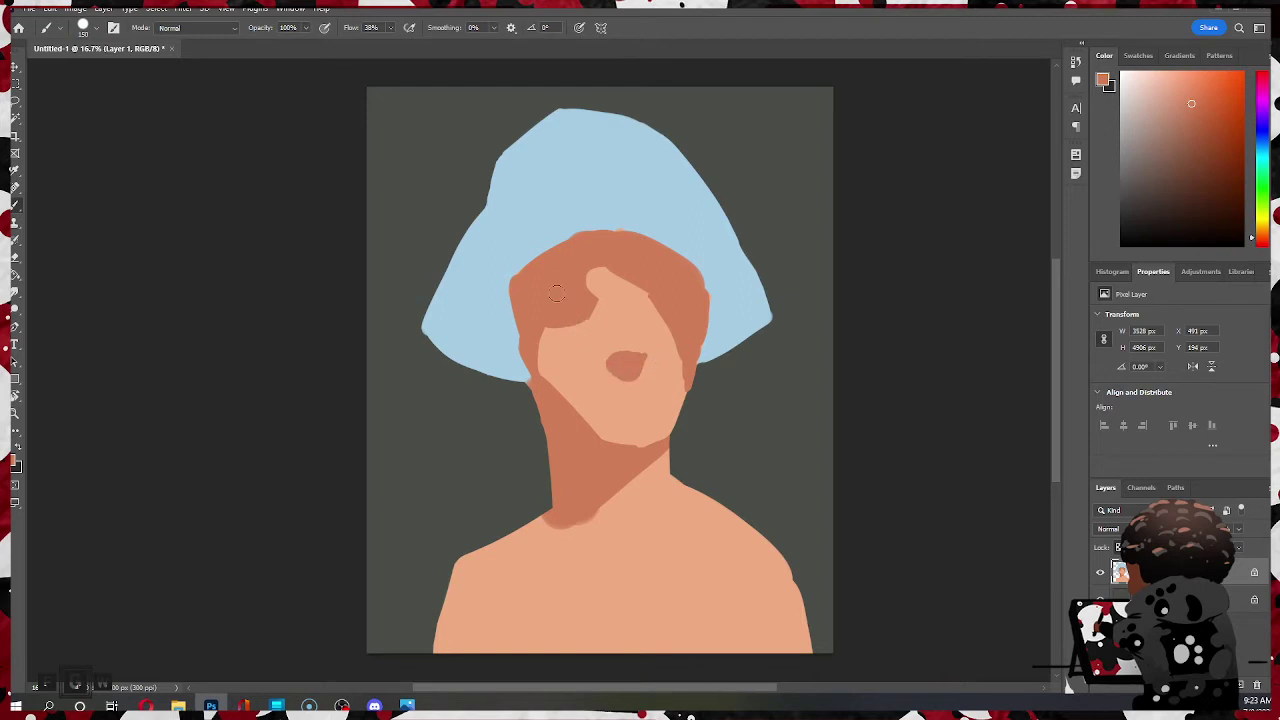
pyautogui.keyDown('alt'); pyautogui.click(622, 330); pyautogui.keyUp('alt')
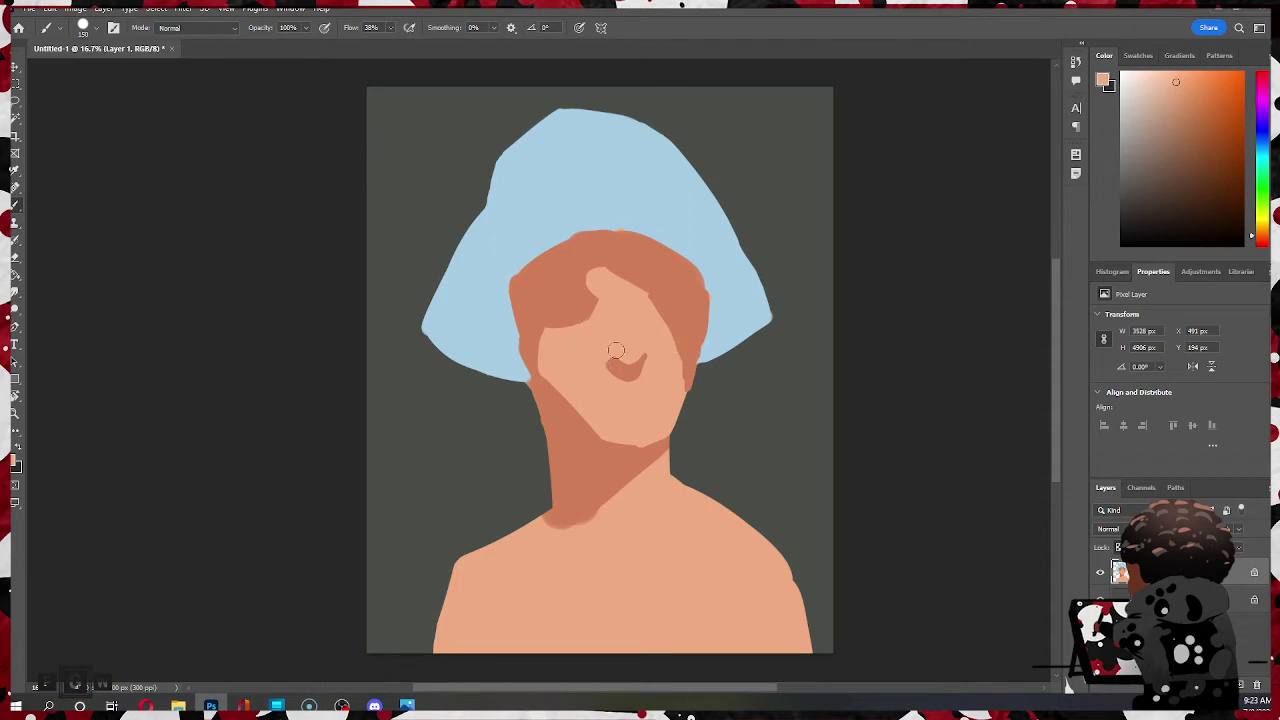
pyautogui.keyDown('alt'); pyautogui.click(620, 355); pyautogui.keyUp('alt')
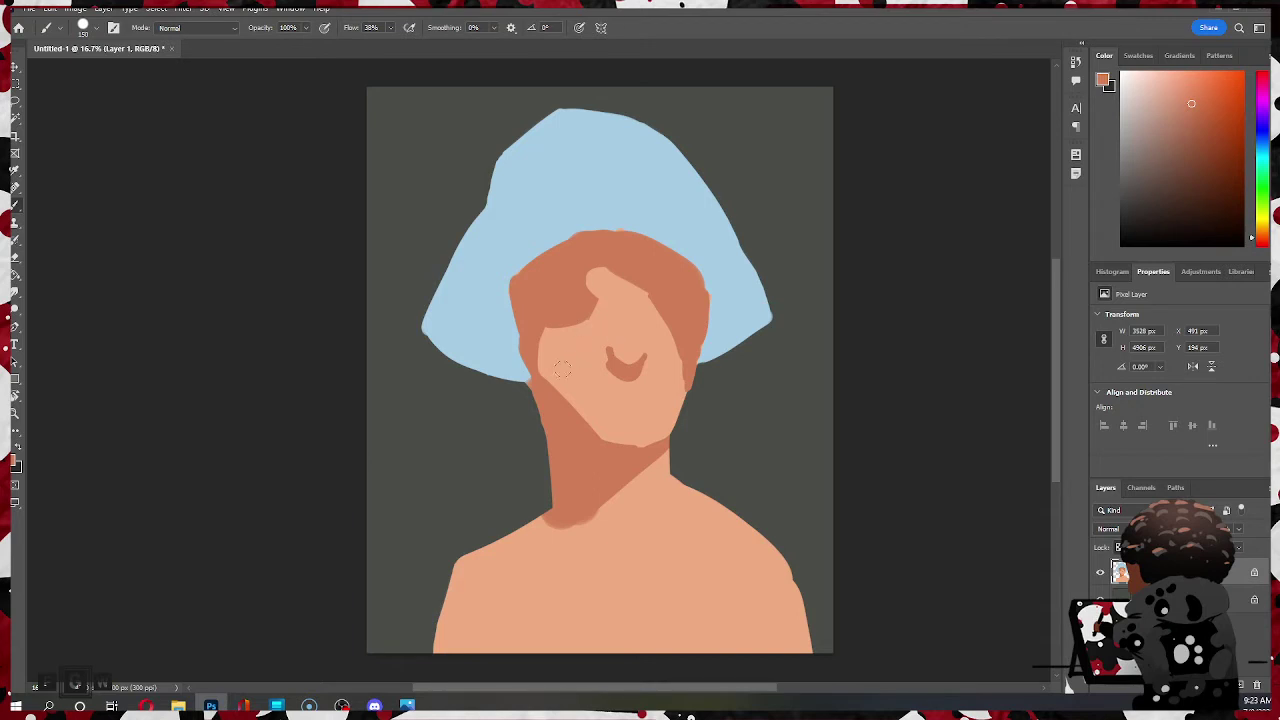
pyautogui.moveTo(611, 351); pyautogui.dragTo(608, 362)
pyautogui.keyDown('alt'); pyautogui.click(618, 346); pyautogui.keyUp('alt')
pyautogui.keyDown('alt'); pyautogui.click(611, 363); pyautogui.keyUp('alt')
pyautogui.moveTo(593, 298); pyautogui.dragTo(608, 318)
# - Erase the rough silhouette edge along the right cheek and touch up the shadow there with a small brush
pyautogui.press('e')
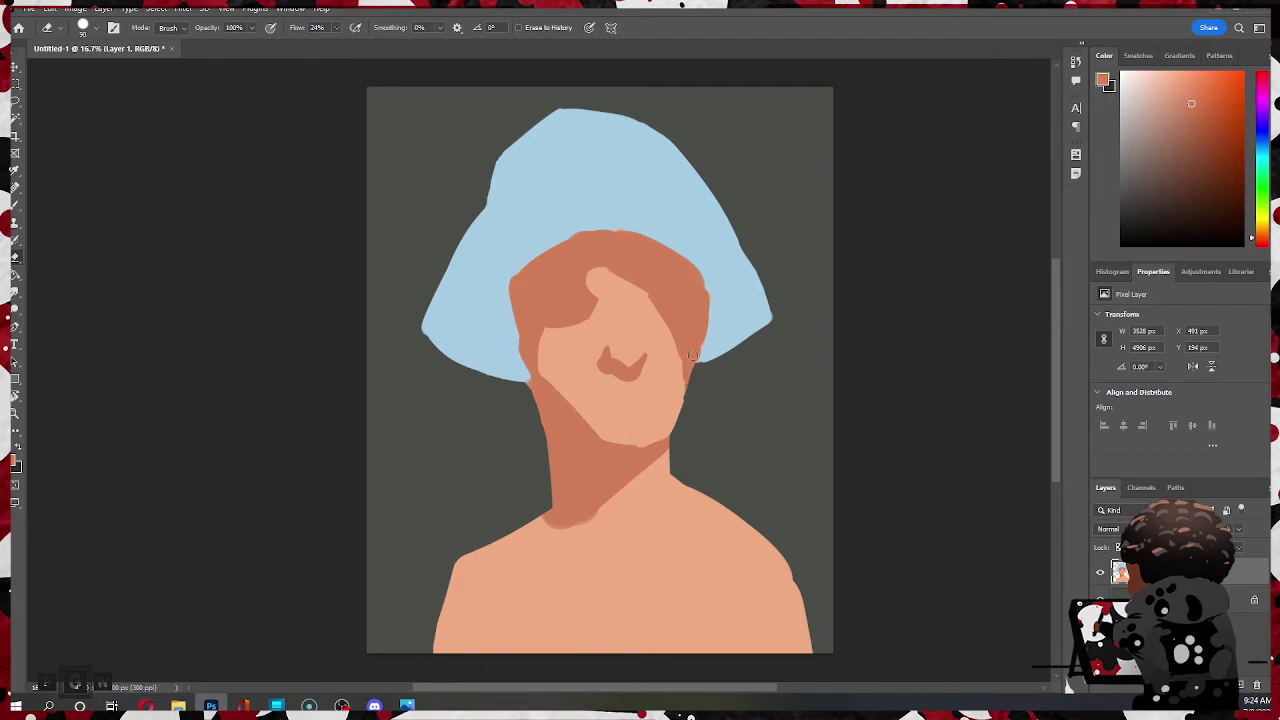
pyautogui.press('b')
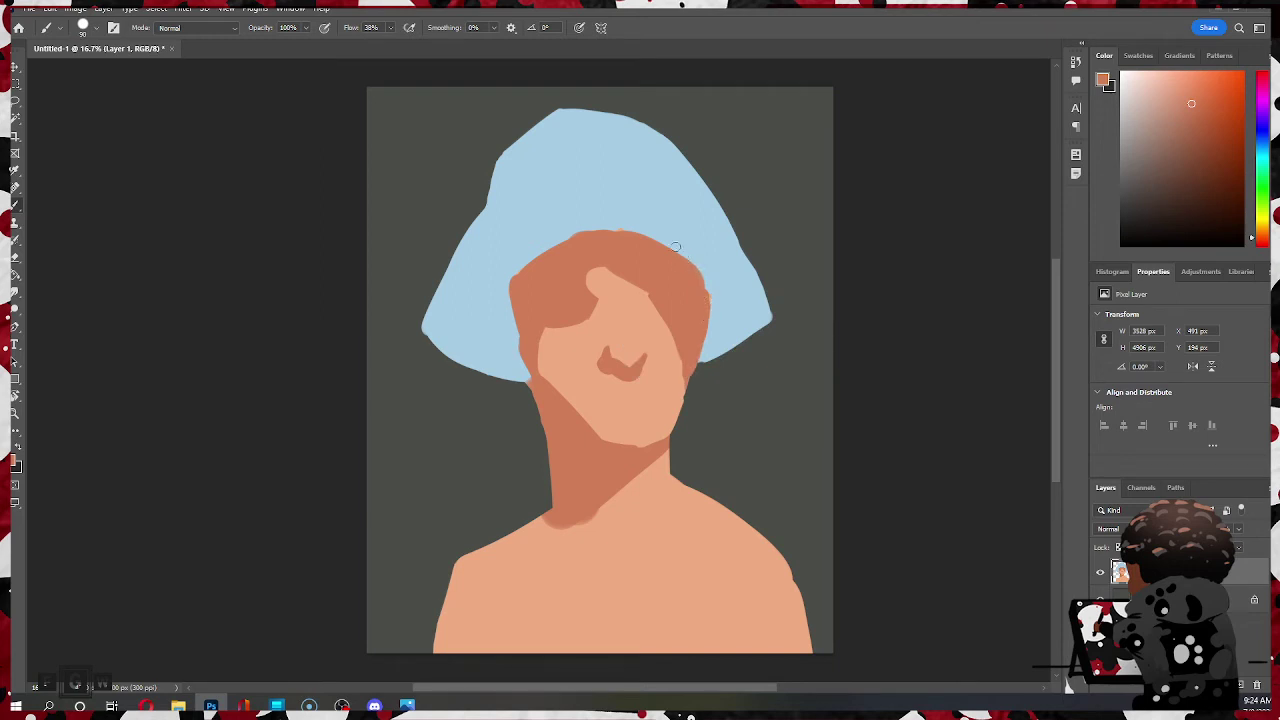
# - Mix a darker, more saturated blue from the sampled hat colour and block in the brim's underside beside the left of the face
pyautogui.keyDown('alt'); pyautogui.click(502, 285); pyautogui.keyUp('alt')
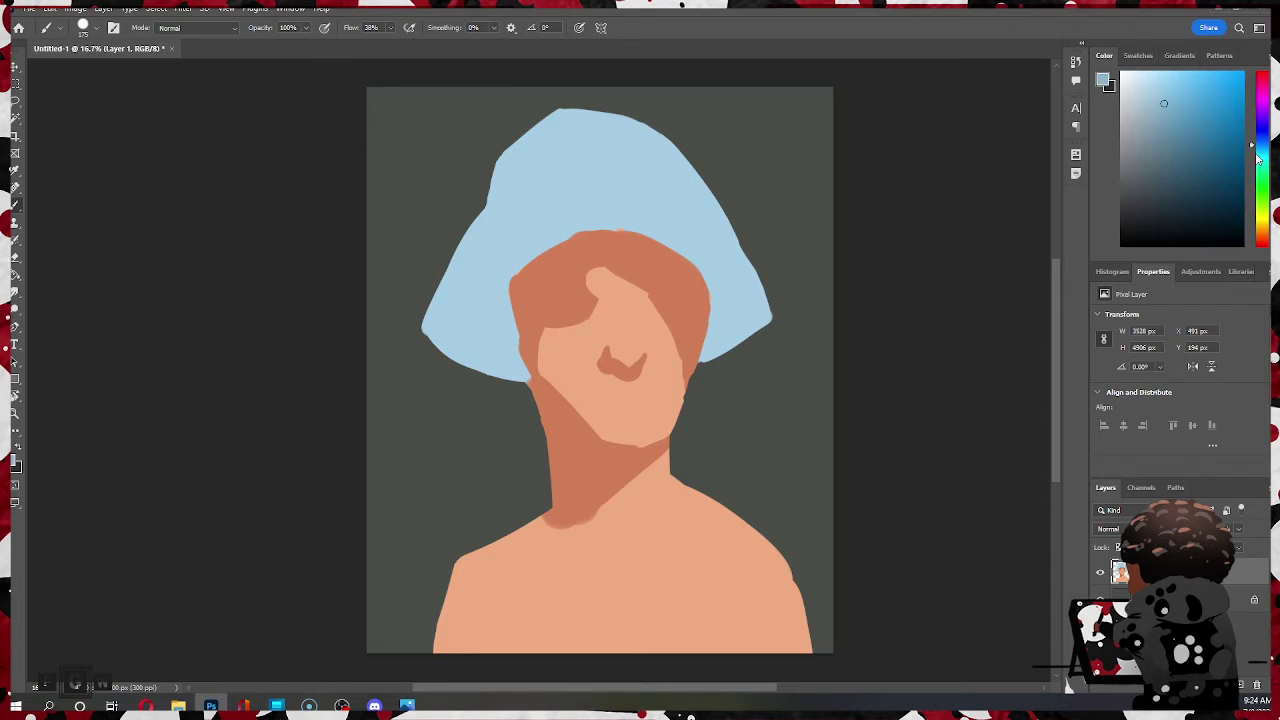
pyautogui.moveTo(1261, 145); pyautogui.dragTo(1263, 146)
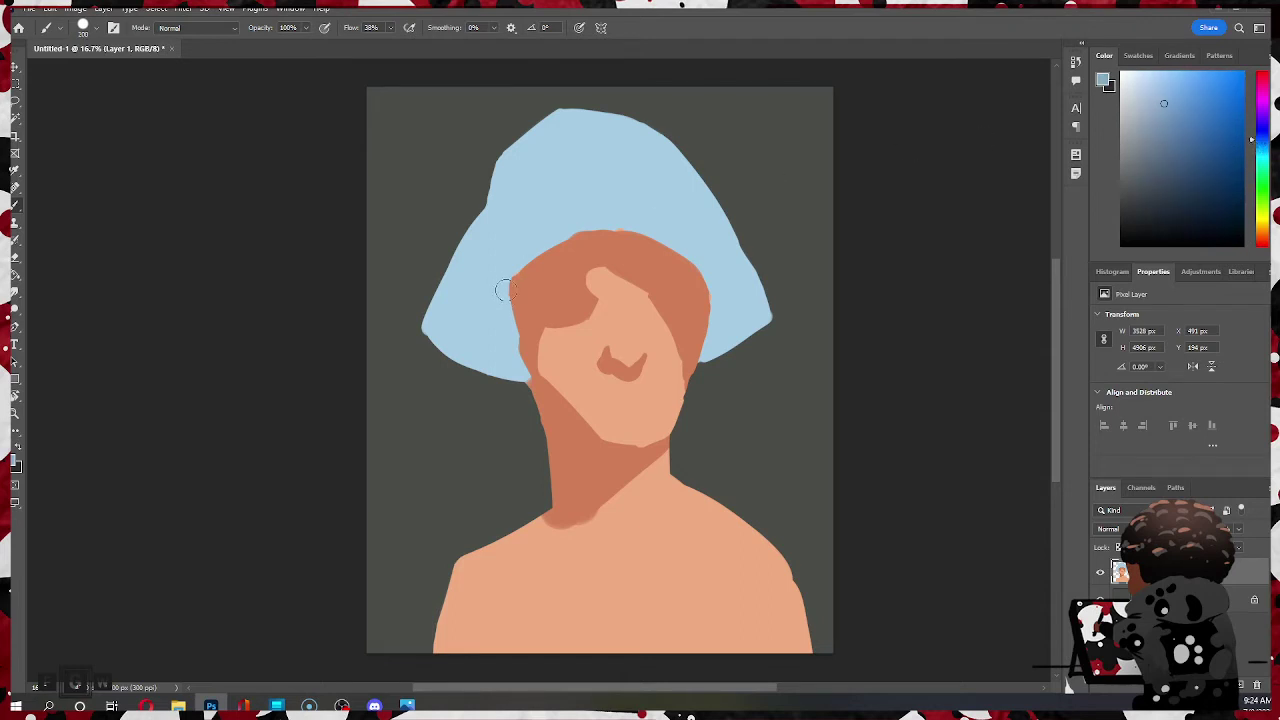
pyautogui.moveTo(494, 291); pyautogui.dragTo(485, 335)
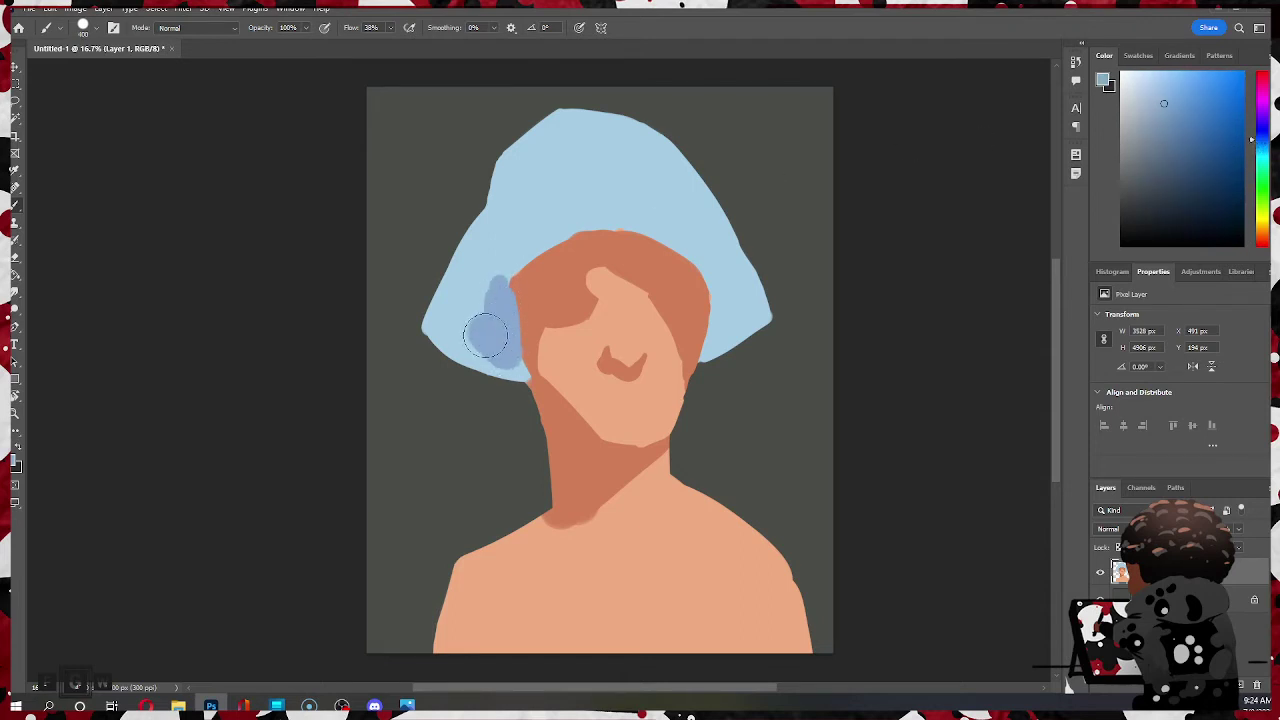
pyautogui.hotkey('ctrl', 'z')
pyautogui.click(1179, 119)
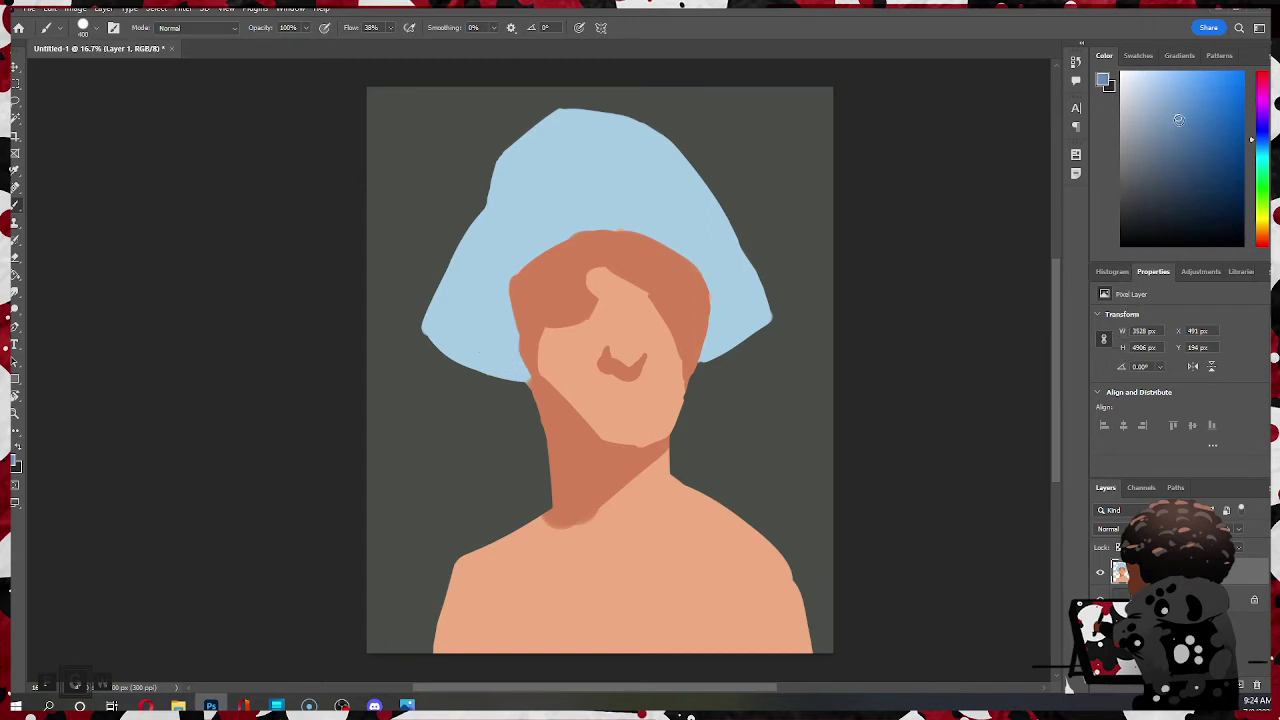
pyautogui.click(1183, 136)
pyautogui.moveTo(514, 290)
pyautogui.mouseDown()
pyautogui.moveTo(496, 348)
pyautogui.moveTo(472, 323)
pyautogui.moveTo(506, 285)
pyautogui.moveTo(493, 317)
pyautogui.moveTo(509, 359)
pyautogui.moveTo(468, 347)
pyautogui.moveTo(524, 362)
pyautogui.mouseUp()
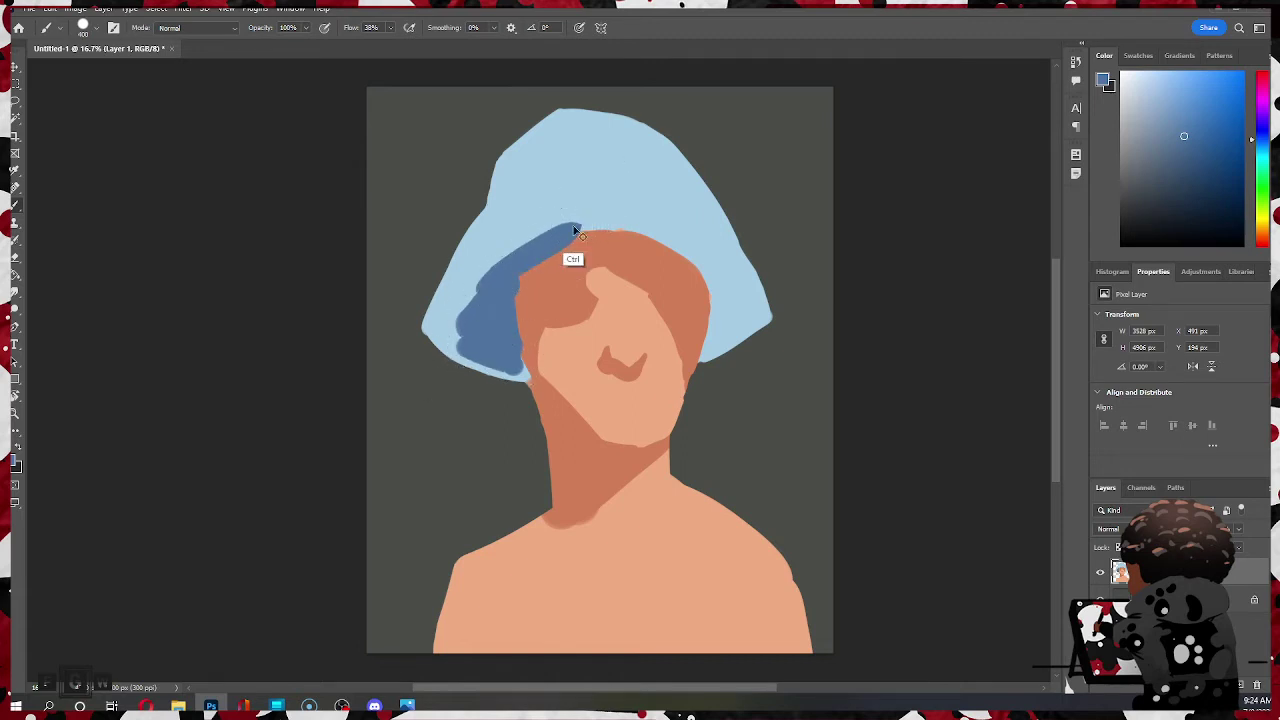
# - Extend a thin dark blue strip along the brim above the forehead and fill the left brim's underside with a size 700 brush
pyautogui.moveTo(500, 287); pyautogui.dragTo(584, 221)
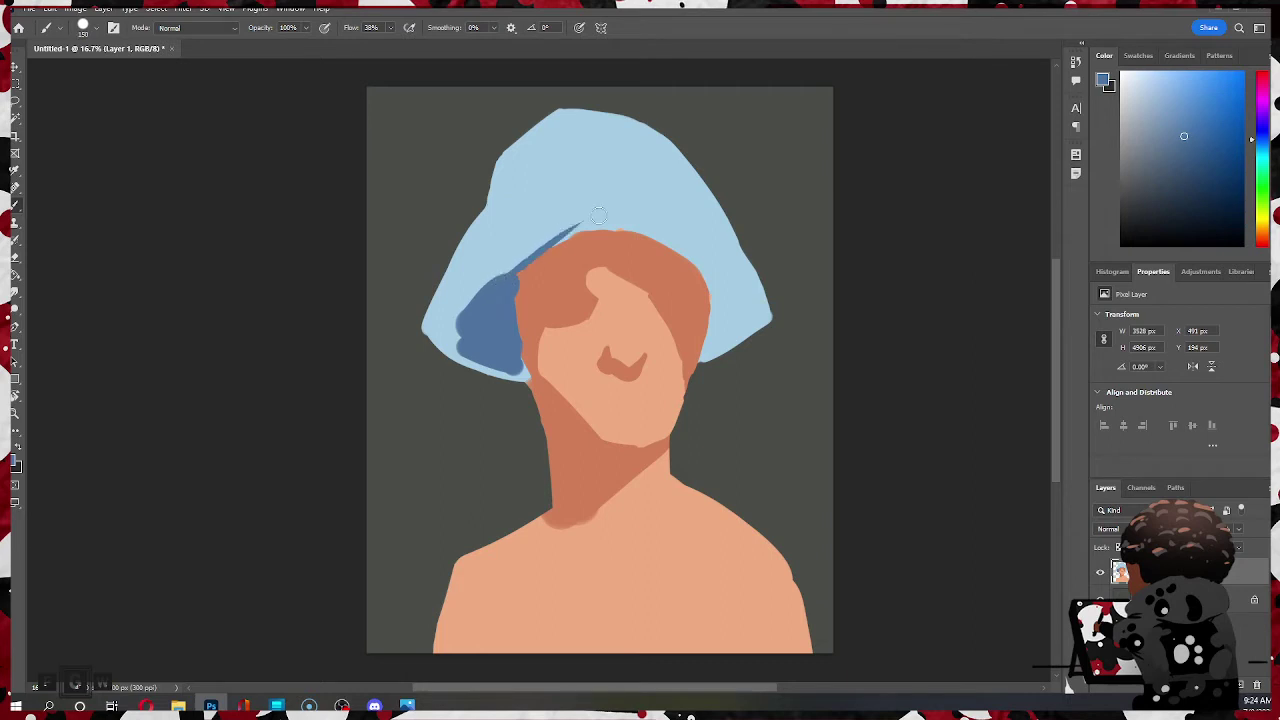
pyautogui.moveTo(493, 271); pyautogui.dragTo(548, 245)
pyautogui.press(']')
pyautogui.press(']')
pyautogui.press(']')
pyautogui.press(']')
pyautogui.press(']')
pyautogui.press(']')
pyautogui.moveTo(488, 302)
pyautogui.mouseDown()
pyautogui.moveTo(436, 316)
pyautogui.moveTo(491, 348)
pyautogui.mouseUp()
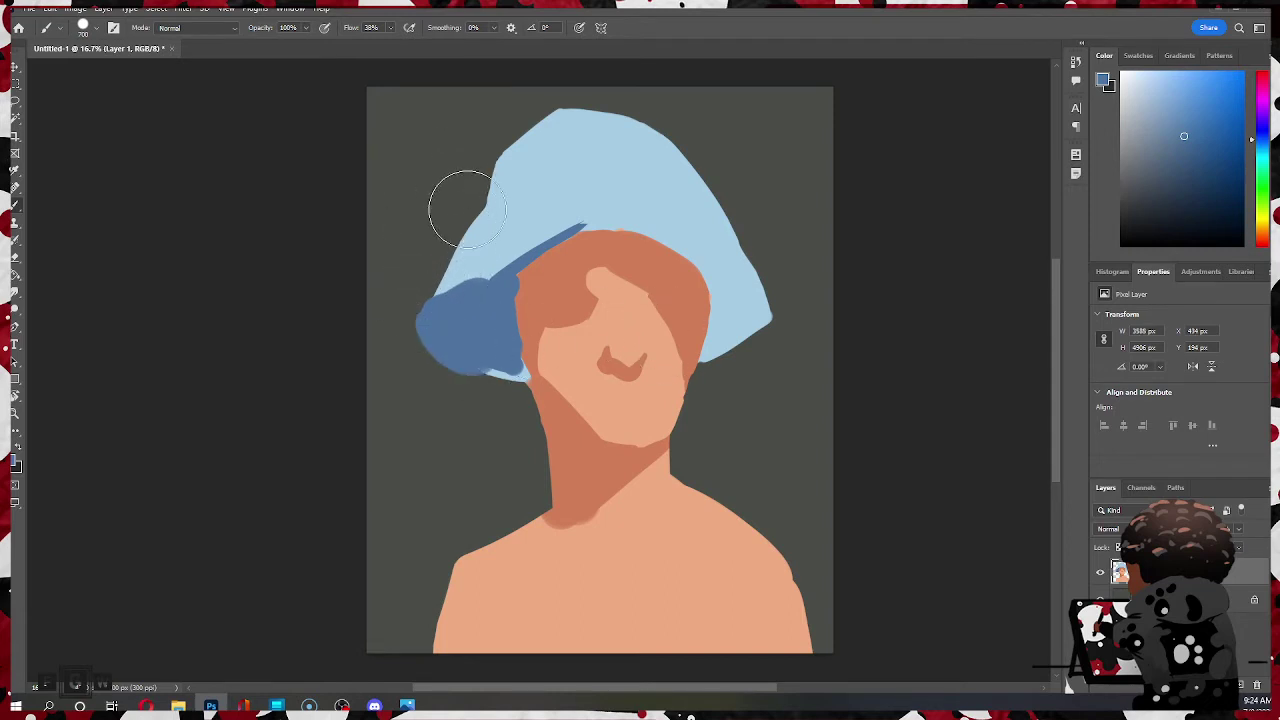
pyautogui.moveTo(474, 338)
pyautogui.mouseDown()
pyautogui.moveTo(507, 369)
pyautogui.moveTo(508, 304)
pyautogui.moveTo(524, 345)
pyautogui.moveTo(468, 298)
pyautogui.moveTo(504, 344)
pyautogui.moveTo(462, 320)
pyautogui.moveTo(495, 372)
pyautogui.moveTo(480, 369)
pyautogui.moveTo(523, 391)
pyautogui.mouseUp()
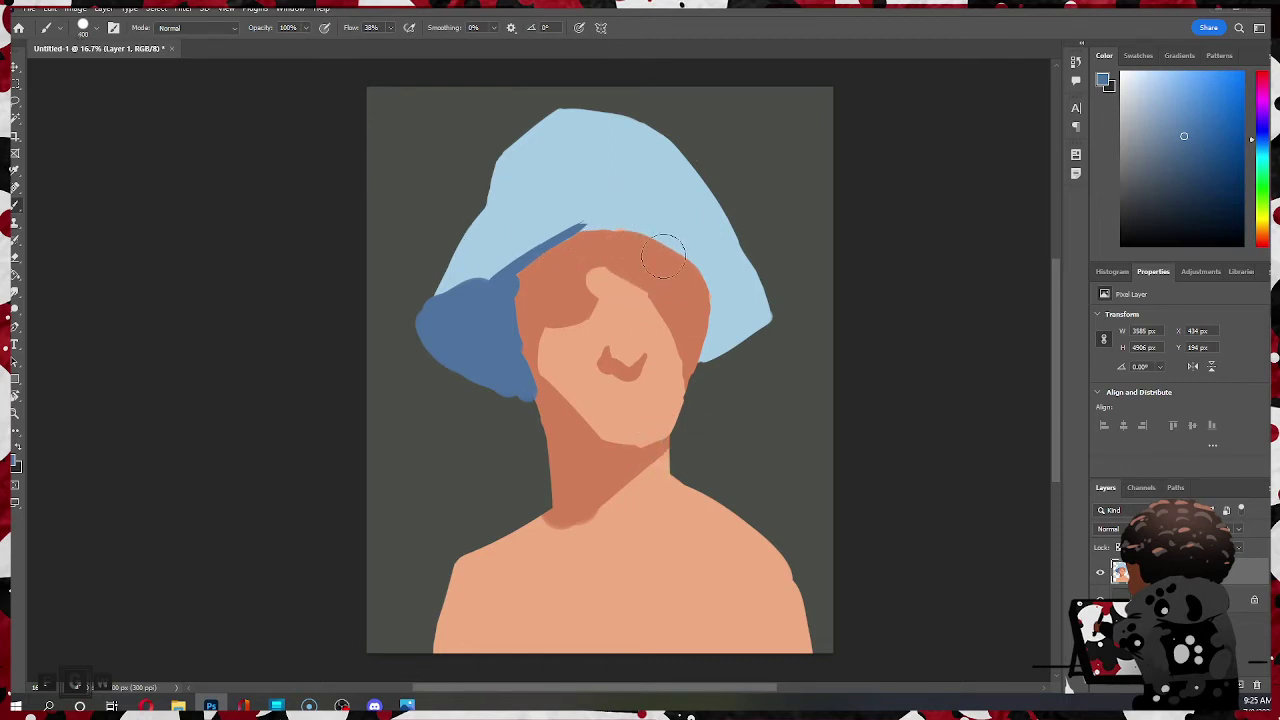
# - Block in the right brim's underside in dark blue, using a size 600 brush and a smaller one to fill the gap
pyautogui.moveTo(625, 228)
pyautogui.mouseDown()
pyautogui.moveTo(708, 262)
pyautogui.moveTo(628, 230)
pyautogui.moveTo(700, 258)
pyautogui.moveTo(722, 282)
pyautogui.moveTo(761, 282)
pyautogui.moveTo(777, 314)
pyautogui.moveTo(706, 366)
pyautogui.mouseUp()
pyautogui.press('[')
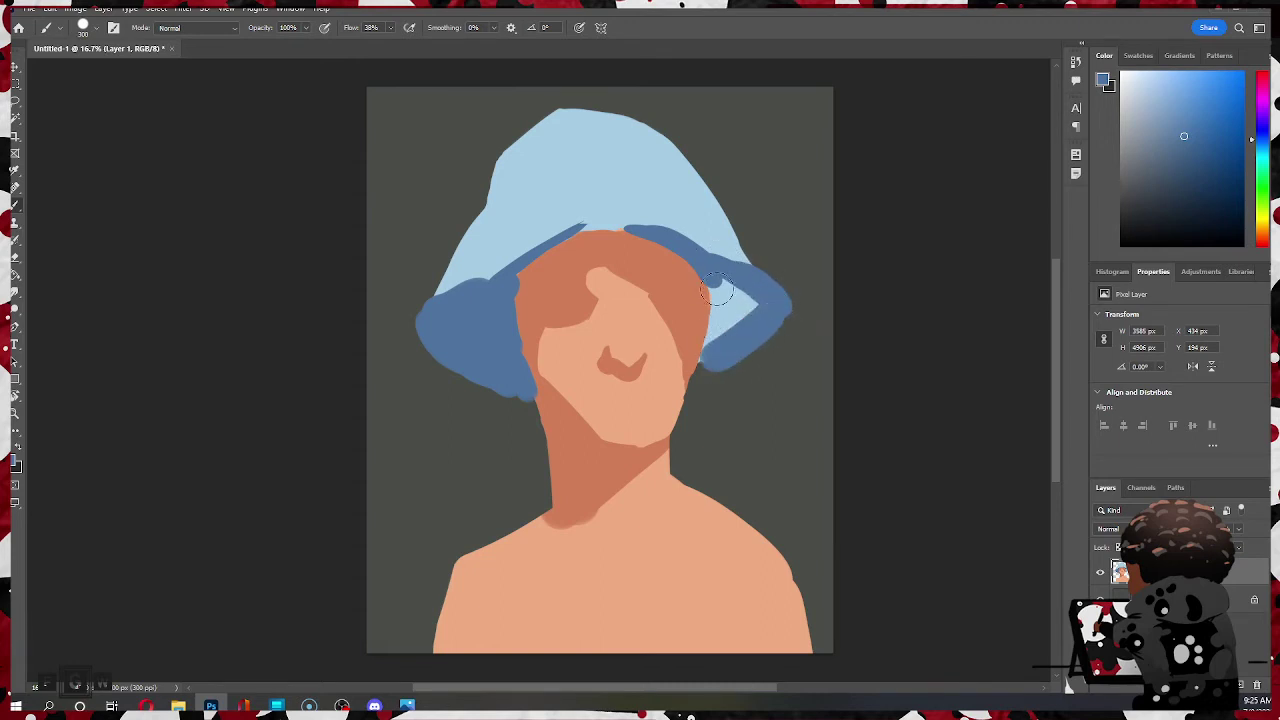
pyautogui.moveTo(716, 290)
pyautogui.mouseDown()
pyautogui.moveTo(712, 337)
pyautogui.moveTo(709, 277)
pyautogui.moveTo(716, 336)
pyautogui.moveTo(724, 281)
pyautogui.moveTo(740, 324)
pyautogui.moveTo(699, 374)
pyautogui.moveTo(730, 360)
pyautogui.moveTo(705, 352)
pyautogui.moveTo(694, 381)
pyautogui.mouseUp()
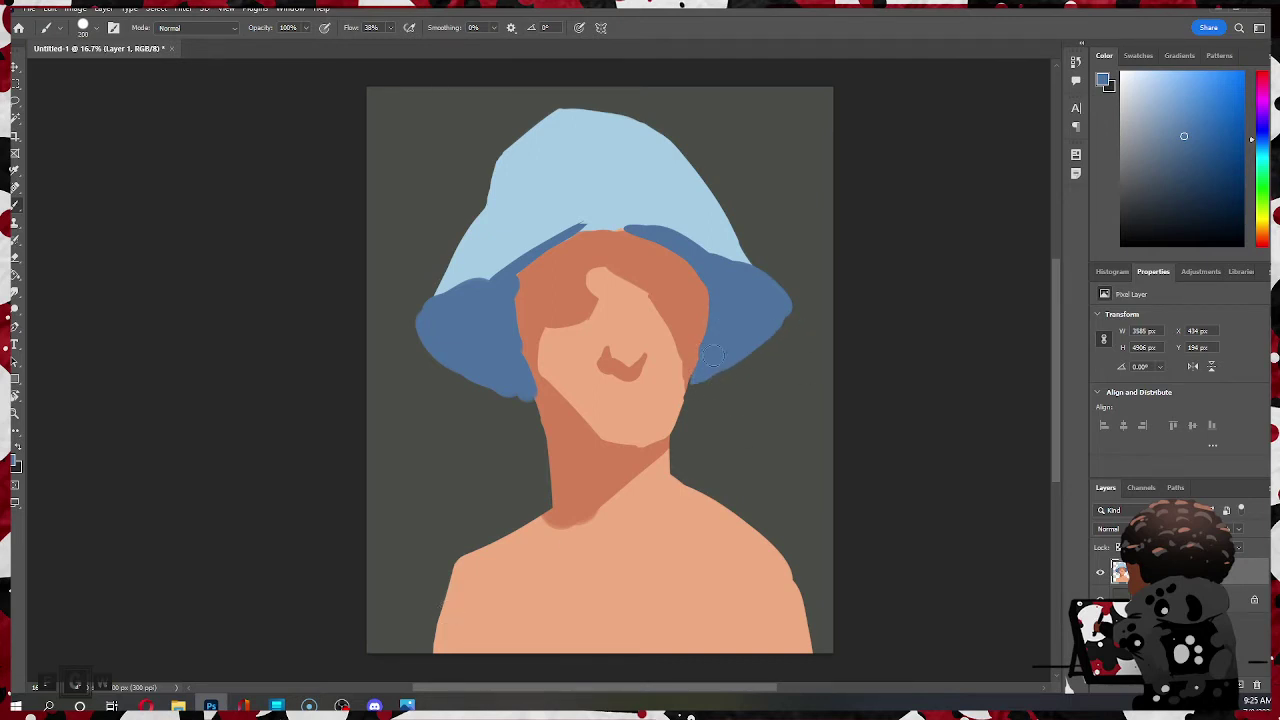
# - Paint a dark blue shadow shape down the left side of the hat's crown, enlarging the brush to fill it
pyautogui.press(']')
pyautogui.press(']')
pyautogui.press(']')
pyautogui.press(']')
pyautogui.press(']')
pyautogui.press('[')
pyautogui.press('[')
pyautogui.moveTo(455, 249)
pyautogui.mouseDown()
pyautogui.moveTo(527, 162)
pyautogui.moveTo(493, 193)
pyautogui.moveTo(500, 162)
pyautogui.moveTo(511, 168)
pyautogui.moveTo(503, 203)
pyautogui.mouseUp()
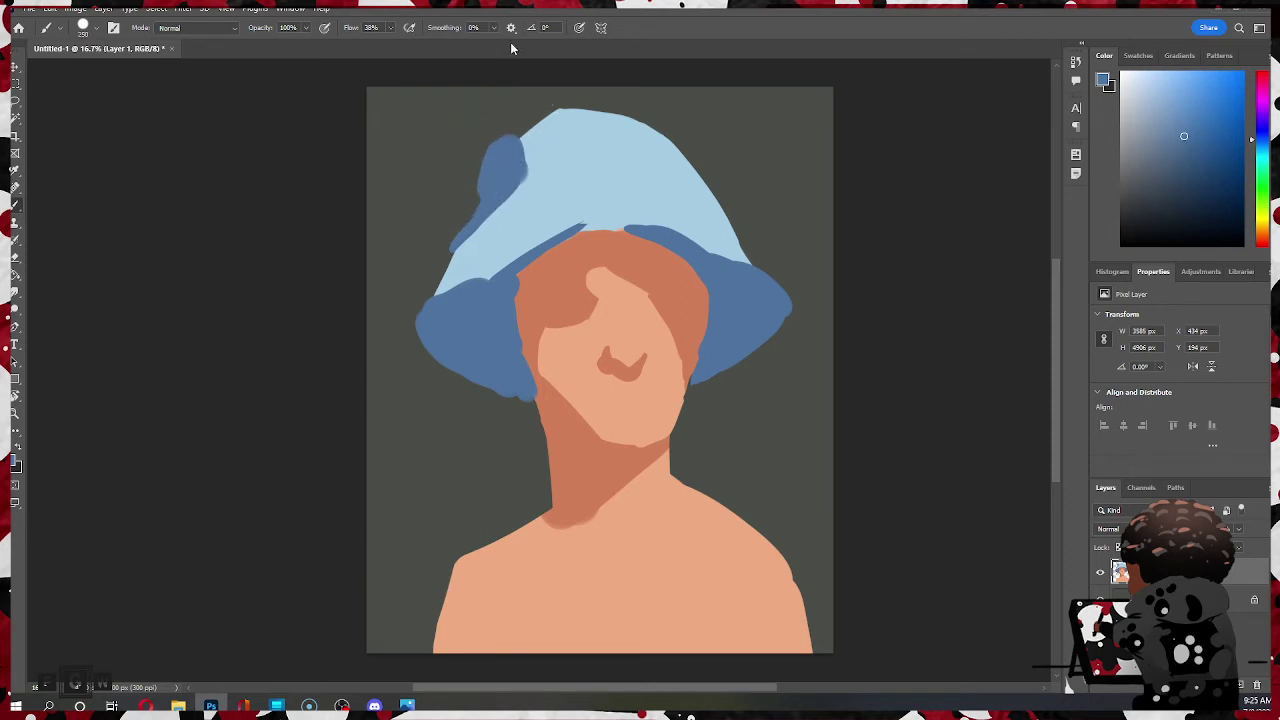
pyautogui.press(']')
pyautogui.press(']')
pyautogui.press(']')
pyautogui.press(']')
pyautogui.moveTo(517, 160)
pyautogui.mouseDown()
pyautogui.moveTo(531, 115)
pyautogui.moveTo(503, 157)
pyautogui.mouseUp()
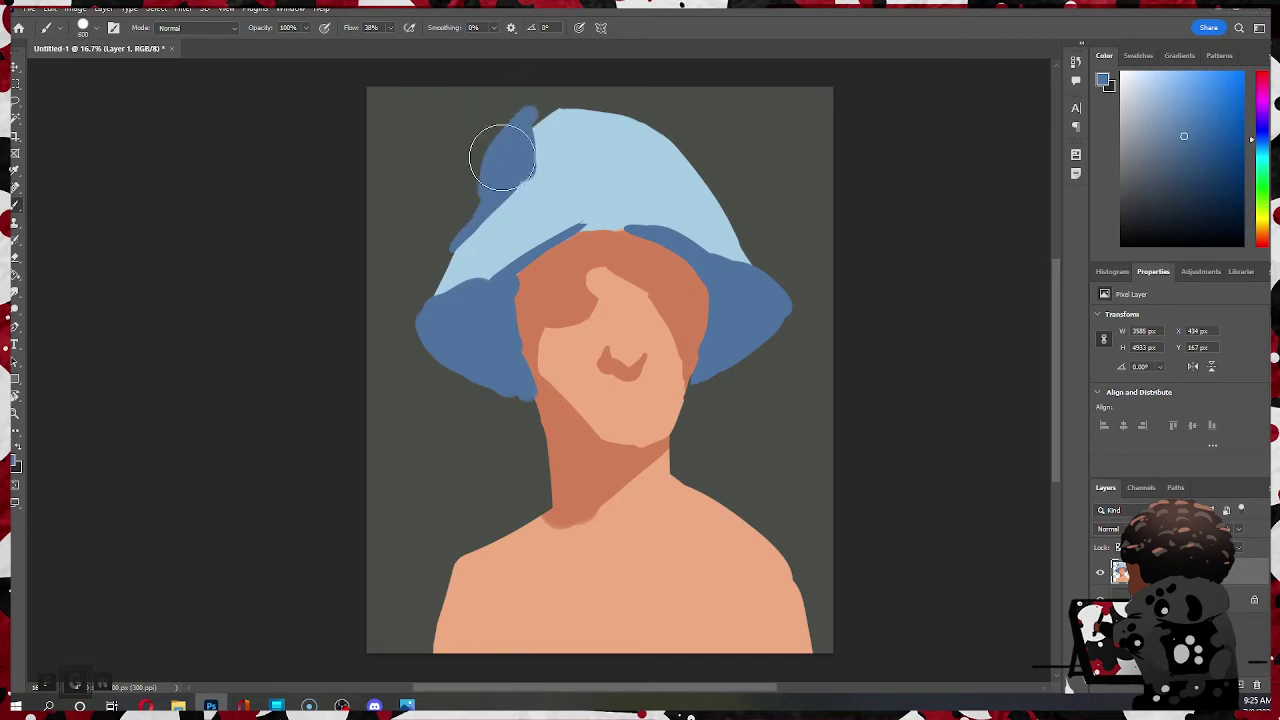
# - Raise and square off the top of the hat's crown with the sampled light blue and a smaller brush
pyautogui.press('[')
pyautogui.press('[')
pyautogui.keyDown('alt'); pyautogui.click(540, 174); pyautogui.keyUp('alt')
pyautogui.moveTo(538, 118)
pyautogui.mouseDown()
pyautogui.moveTo(543, 107)
pyautogui.moveTo(575, 113)
pyautogui.moveTo(505, 81)
pyautogui.moveTo(560, 103)
pyautogui.moveTo(541, 110)
pyautogui.moveTo(518, 100)
pyautogui.moveTo(580, 100)
pyautogui.moveTo(534, 103)
pyautogui.moveTo(661, 135)
pyautogui.moveTo(625, 112)
pyautogui.moveTo(696, 180)
pyautogui.moveTo(643, 111)
pyautogui.mouseUp()
pyautogui.press('[')
pyautogui.press('[')
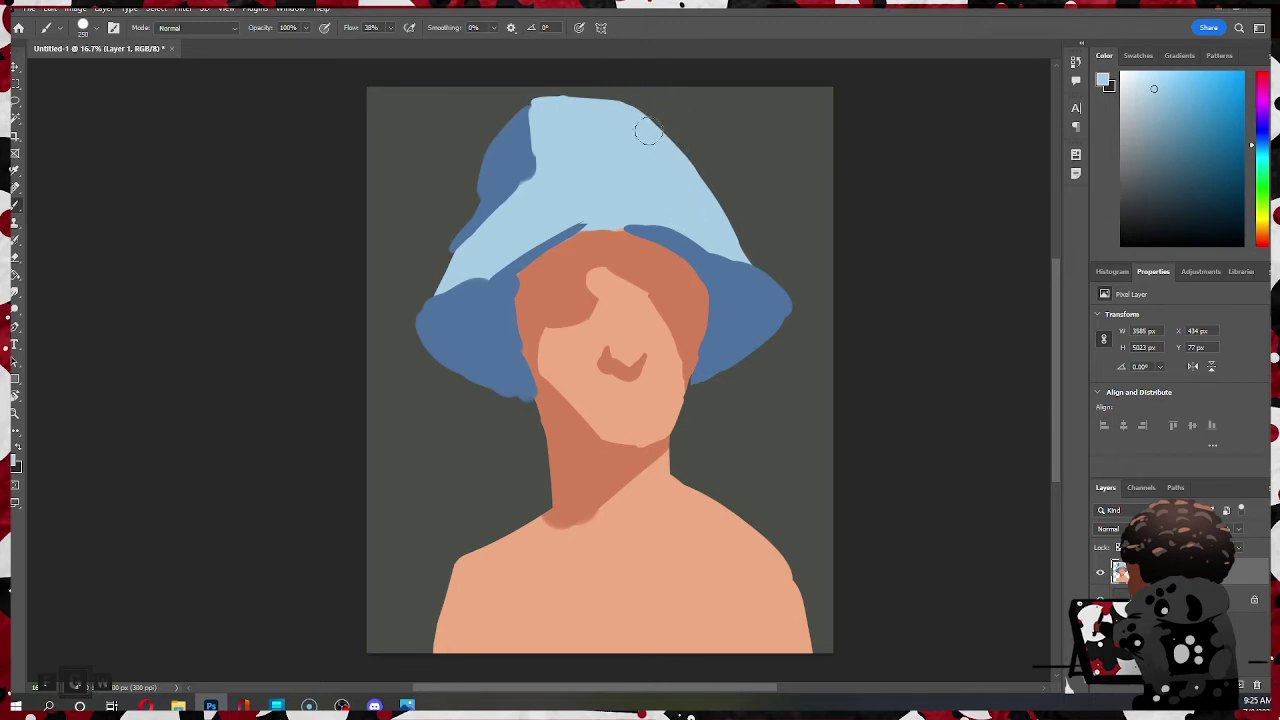
pyautogui.moveTo(592, 108)
pyautogui.mouseDown()
pyautogui.moveTo(655, 106)
pyautogui.moveTo(671, 121)
pyautogui.moveTo(661, 107)
pyautogui.moveTo(692, 176)
pyautogui.mouseUp()
pyautogui.moveTo(665, 128)
pyautogui.mouseDown()
pyautogui.moveTo(640, 120)
pyautogui.moveTo(657, 120)
pyautogui.mouseUp()
# - Erase the right side of the crown to taper it, and extend the light blue brim outward to the right
pyautogui.press('e')
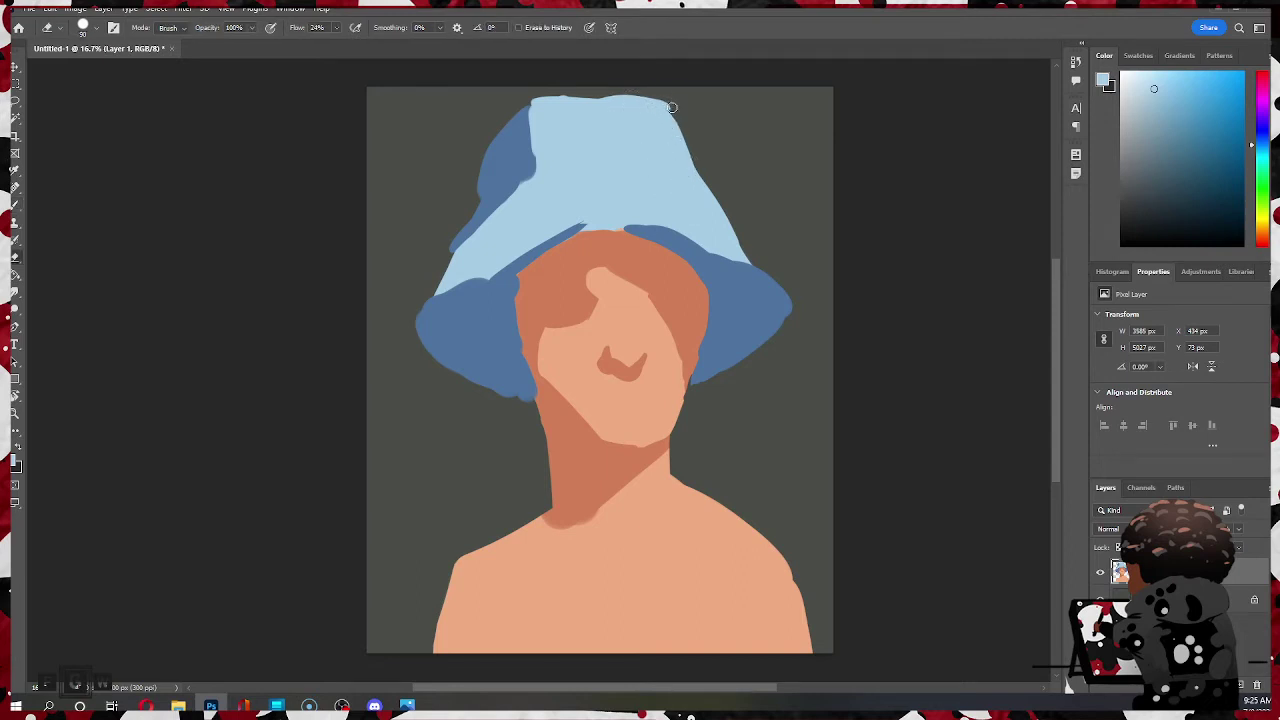
pyautogui.moveTo(667, 98); pyautogui.dragTo(695, 168)
pyautogui.moveTo(677, 122); pyautogui.dragTo(725, 199)
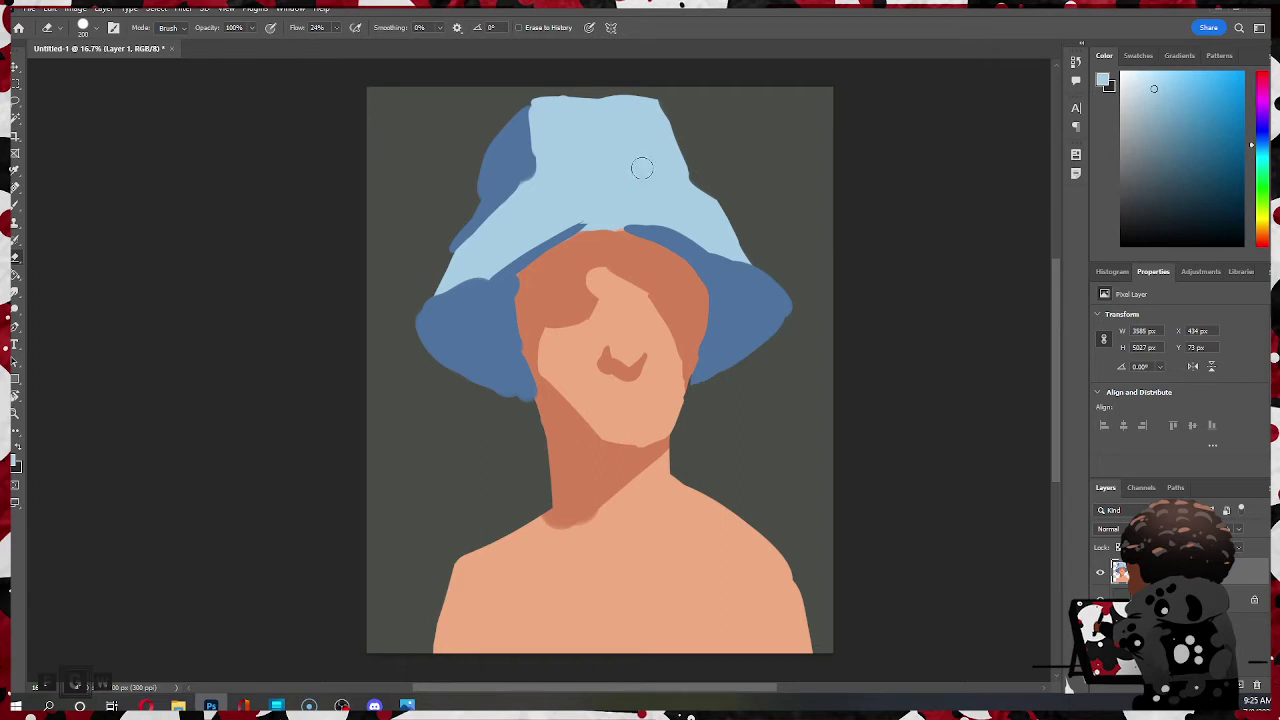
pyautogui.press('b')
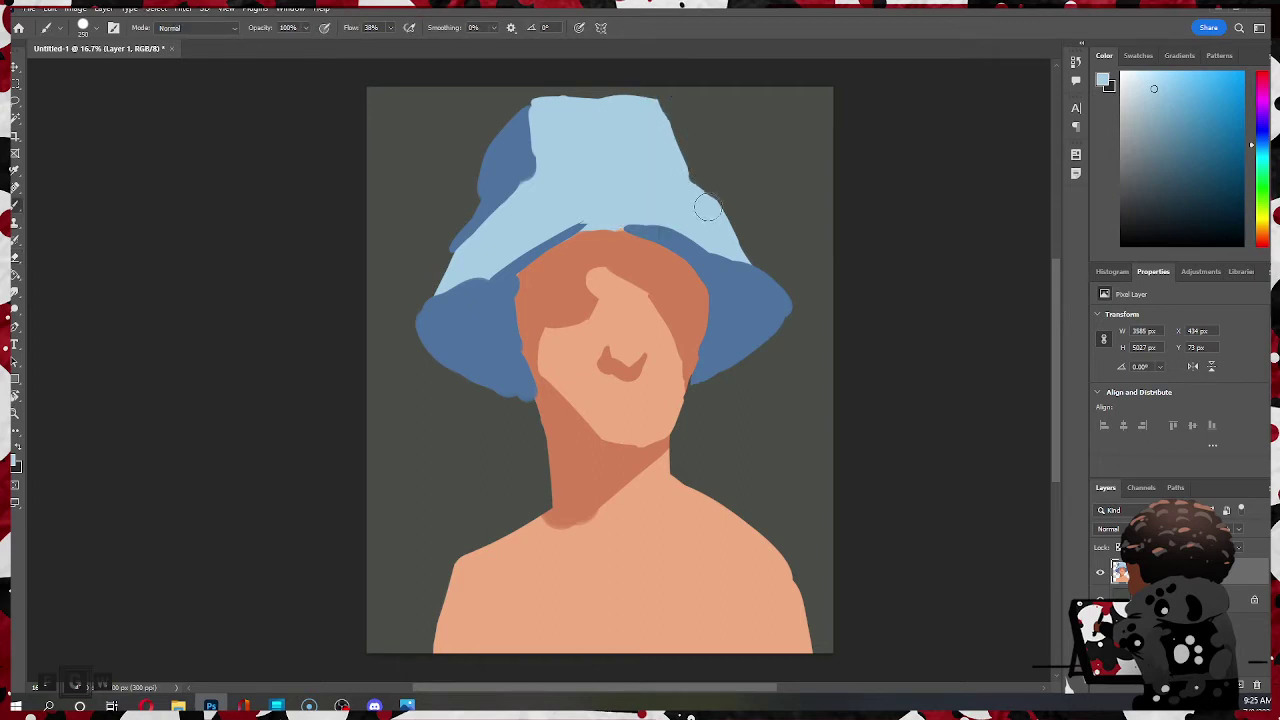
pyautogui.moveTo(707, 207); pyautogui.dragTo(753, 254)
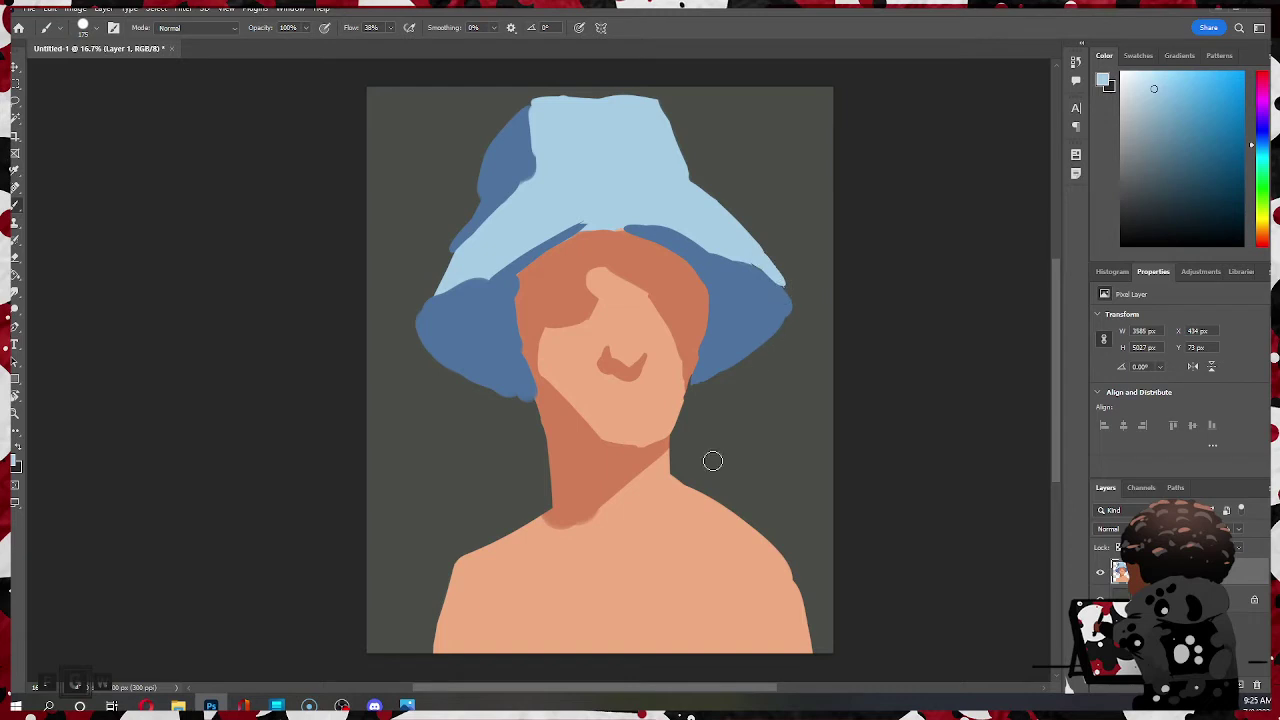
# - Widen the left side of the face over the brim with the sampled skin shadow colour, repainting the edge until it fits
pyautogui.keyDown('alt'); pyautogui.click(541, 313); pyautogui.keyUp('alt')
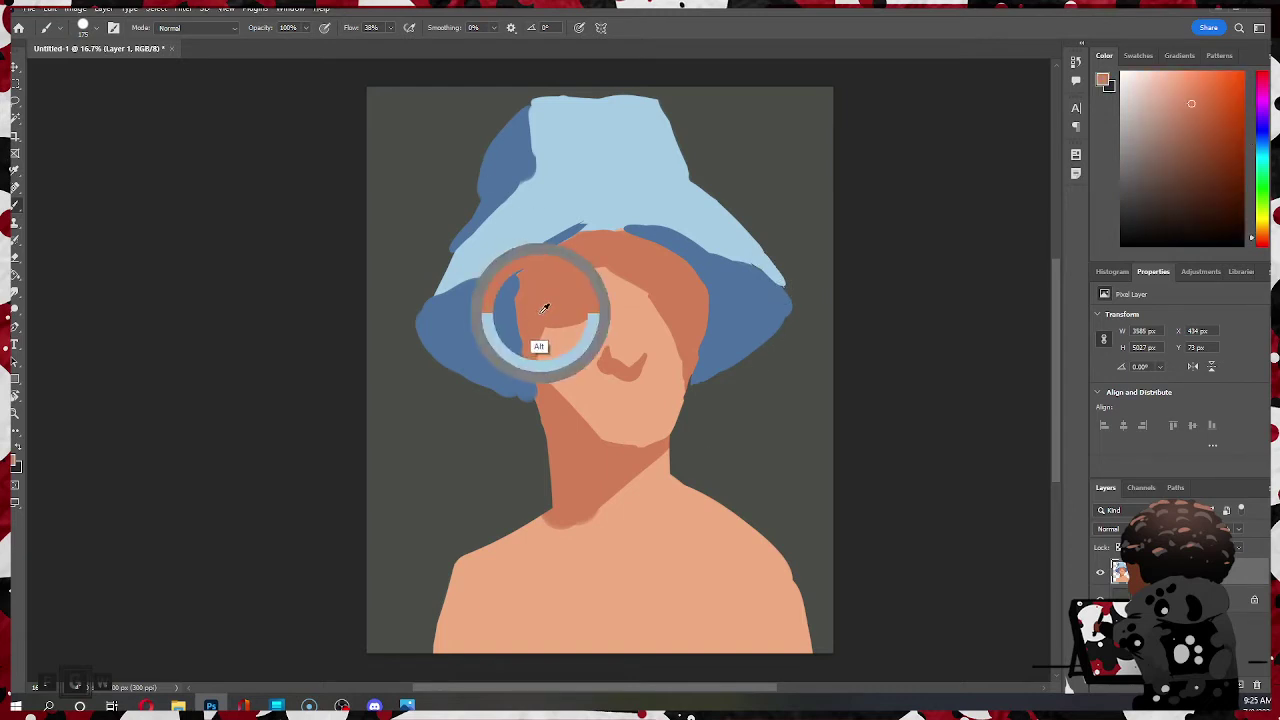
pyautogui.moveTo(521, 347); pyautogui.dragTo(516, 281)
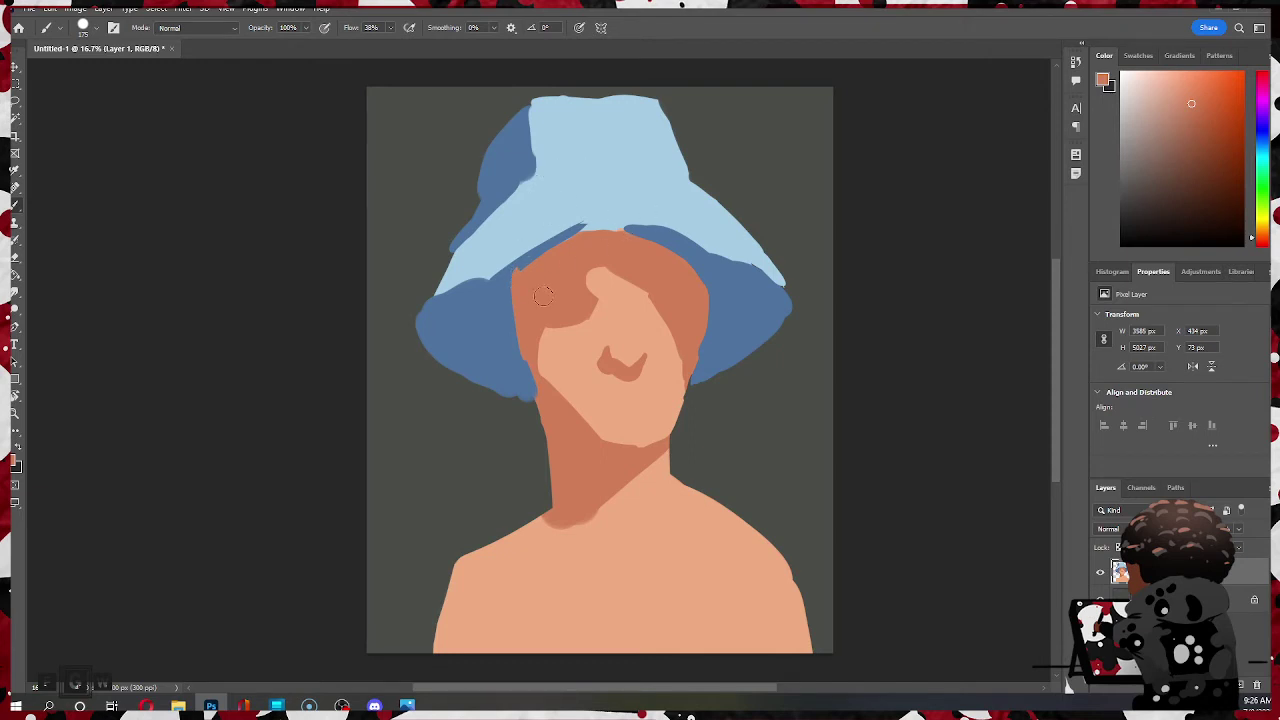
pyautogui.hotkey('ctrl', 'z')
pyautogui.moveTo(515, 283); pyautogui.dragTo(525, 352)
pyautogui.moveTo(514, 279)
pyautogui.mouseDown()
pyautogui.moveTo(586, 231)
pyautogui.moveTo(630, 222)
pyautogui.mouseUp()
pyautogui.hotkey('ctrl', 'z')
pyautogui.moveTo(528, 353); pyautogui.dragTo(544, 406)
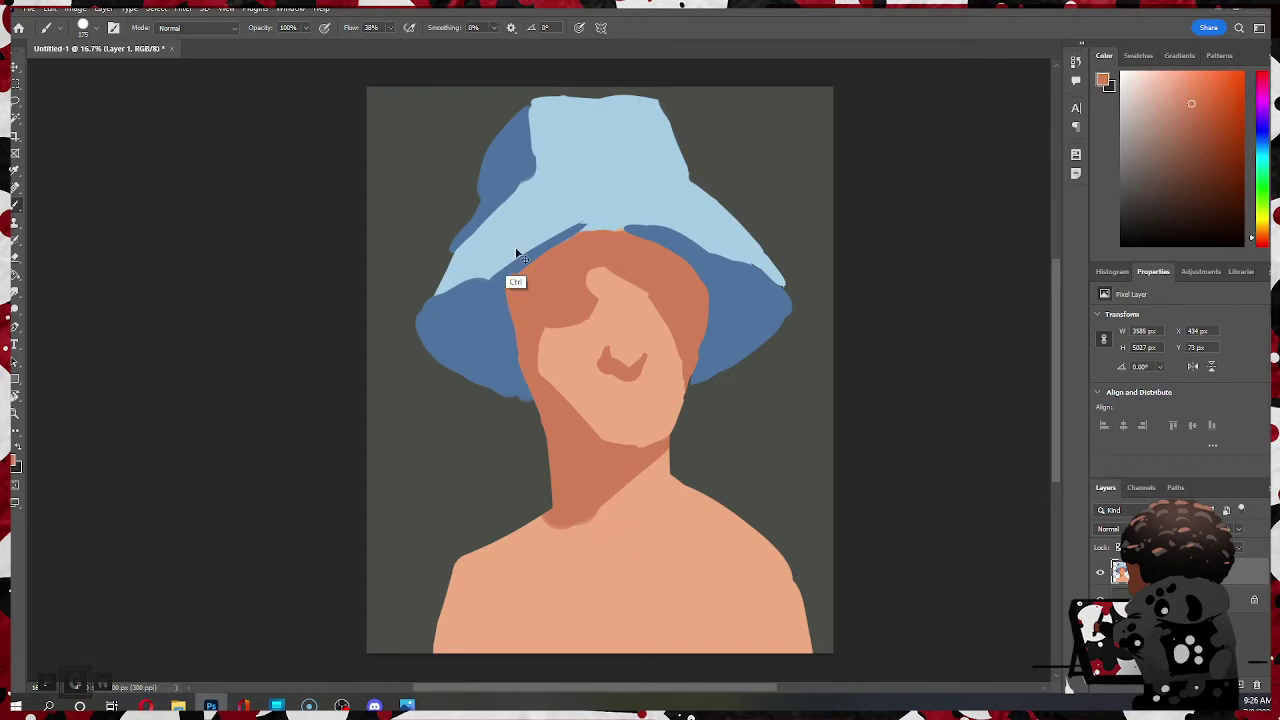
pyautogui.hotkey('ctrl', 'z')
pyautogui.moveTo(515, 295); pyautogui.dragTo(548, 418)
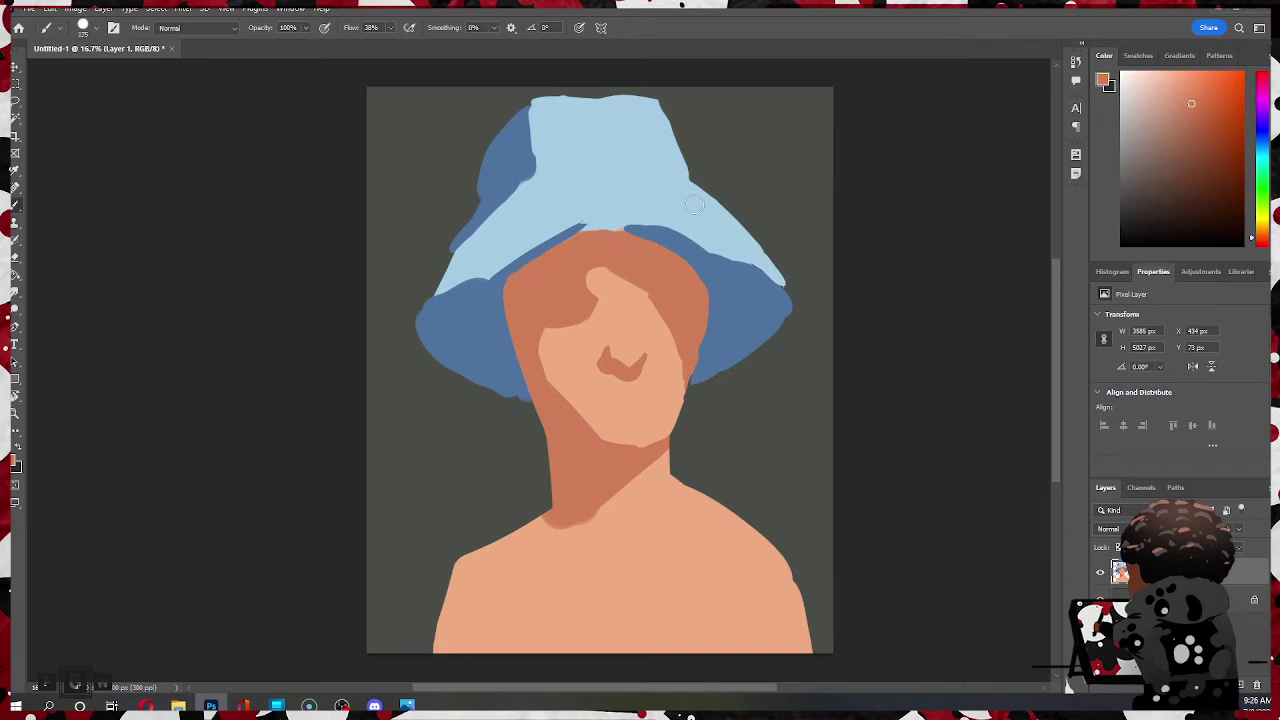
# - Recut the brim's front edge above the forehead with light blue and carry the light blue to the right brim tip
pyautogui.keyDown('alt'); pyautogui.click(586, 206); pyautogui.keyUp('alt')
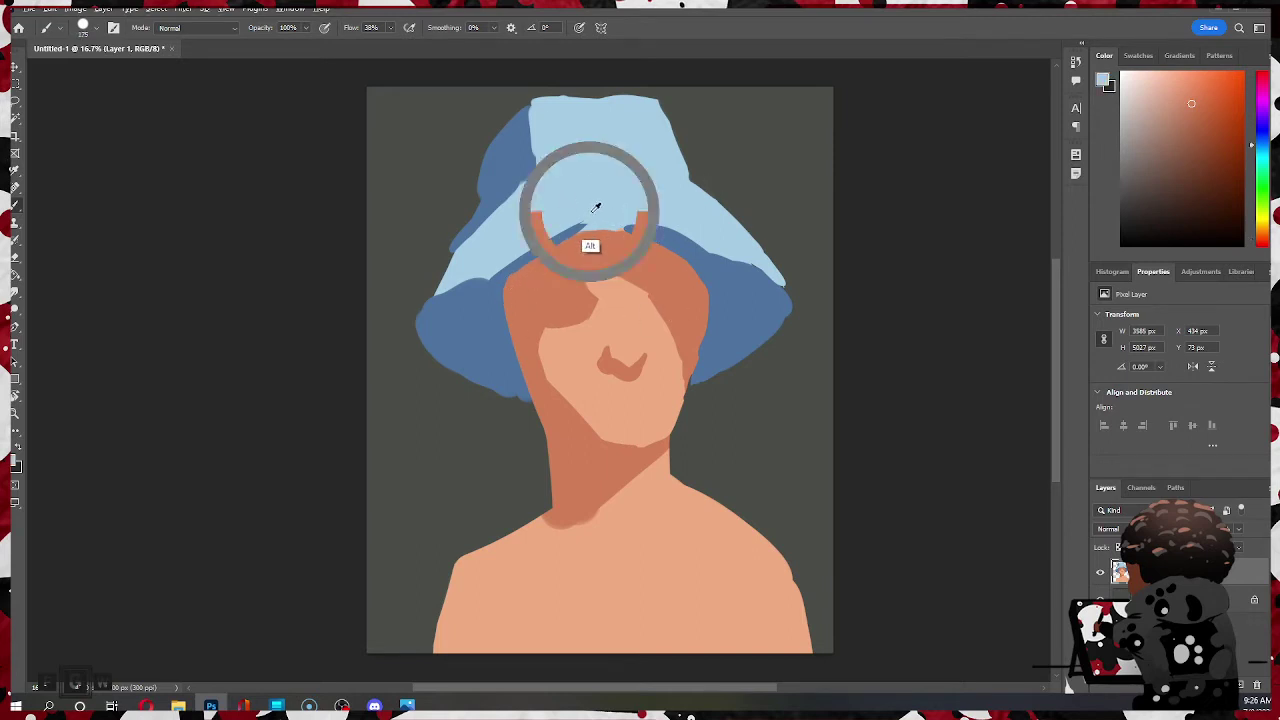
pyautogui.moveTo(564, 230); pyautogui.dragTo(603, 218)
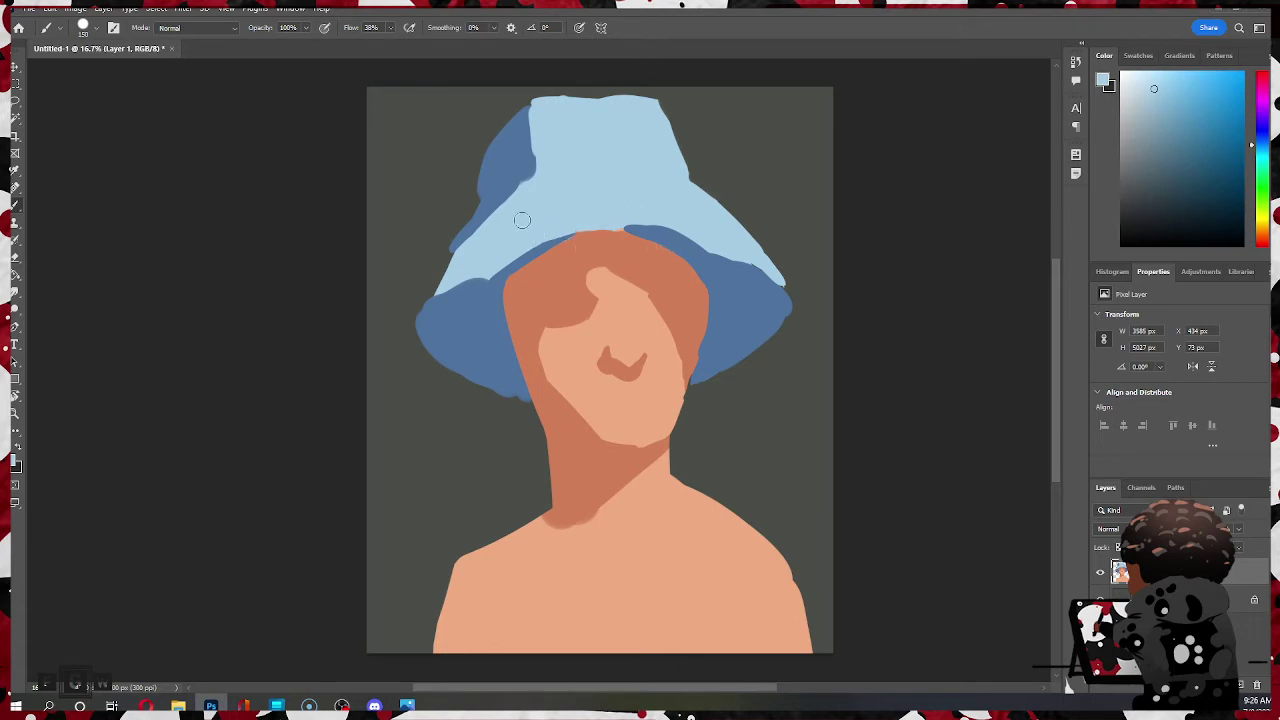
pyautogui.moveTo(623, 215); pyautogui.dragTo(715, 241)
pyautogui.press('e')
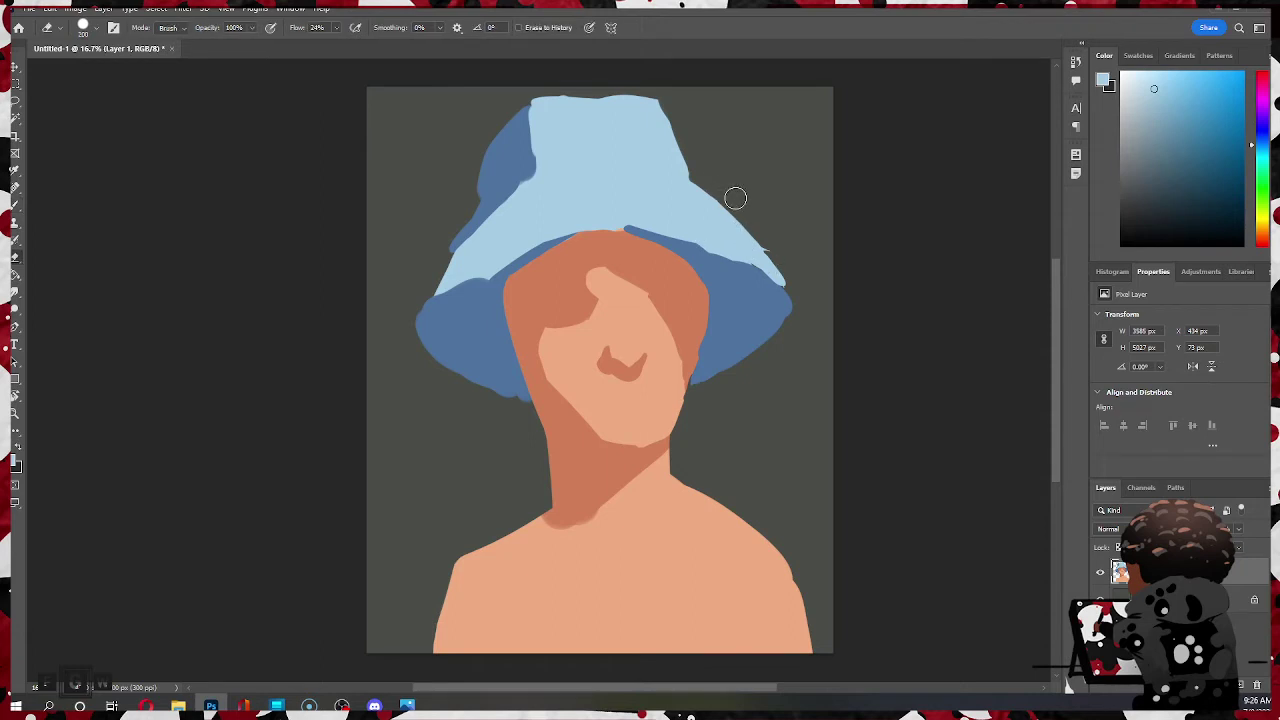
pyautogui.press('b')
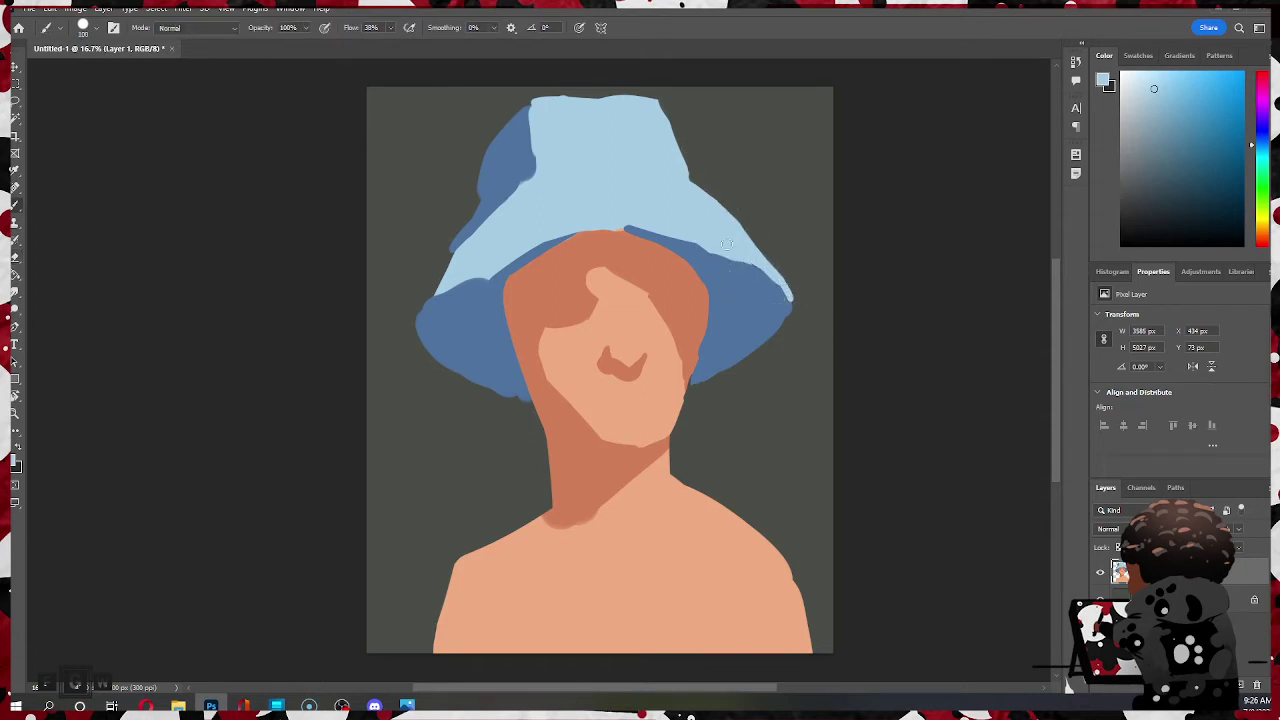
# - Straighten the right brim's shadow edge with the sampled dark blue, and erase the rough lower outline of the brim
pyautogui.keyDown('alt'); pyautogui.click(701, 254); pyautogui.keyUp('alt')
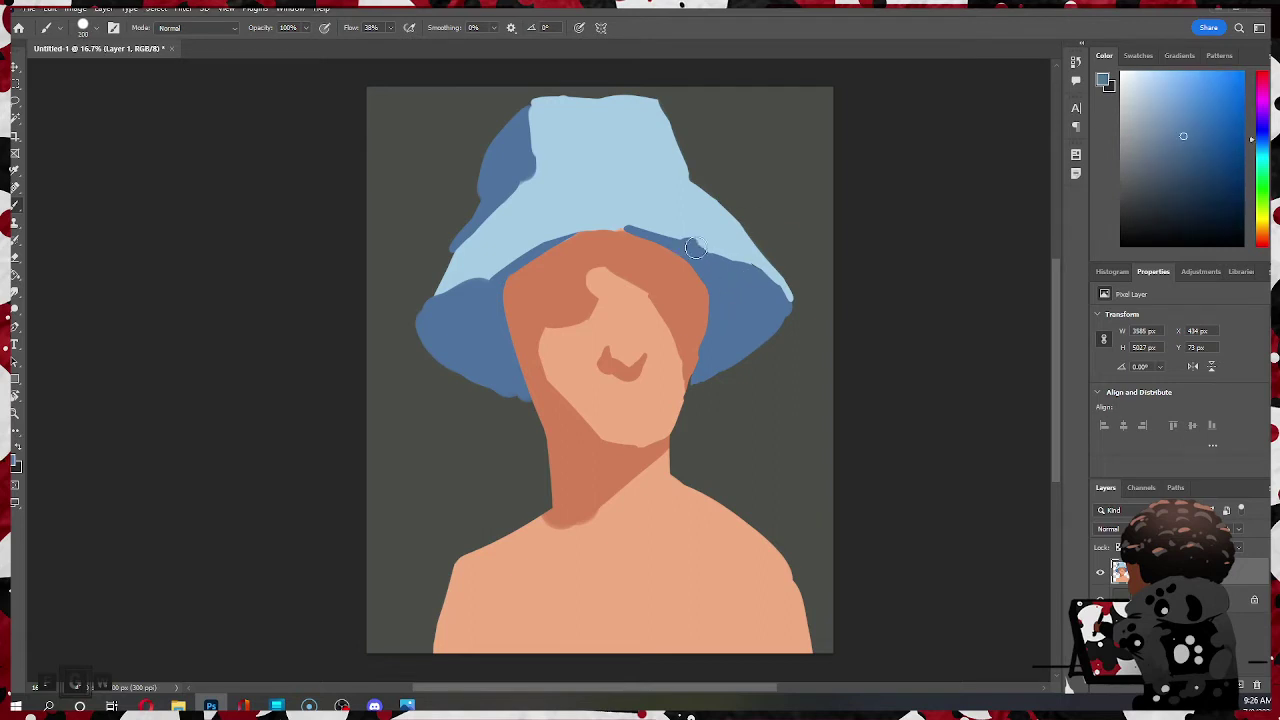
pyautogui.moveTo(695, 248); pyautogui.dragTo(785, 290)
pyautogui.hotkey('ctrl', 'z')
pyautogui.press('e')
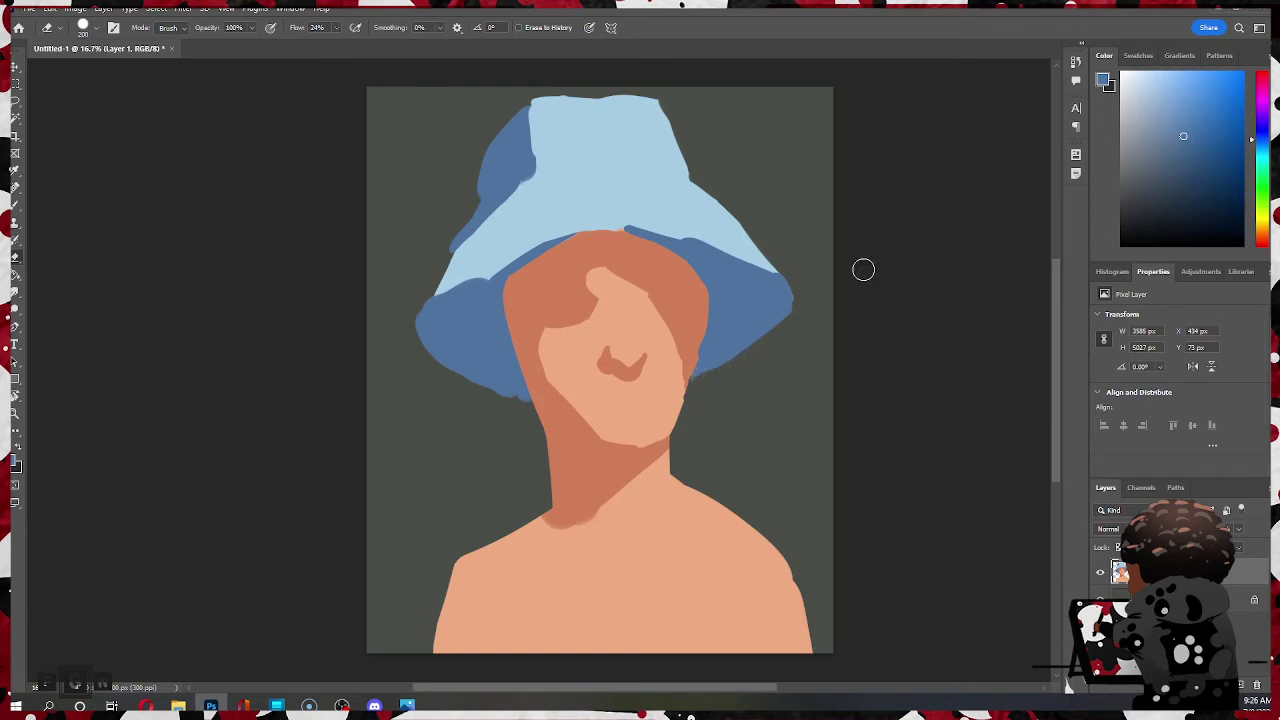
pyautogui.moveTo(400, 323)
pyautogui.mouseDown()
pyautogui.moveTo(494, 400)
pyautogui.moveTo(473, 388)
pyautogui.moveTo(518, 402)
pyautogui.mouseUp()
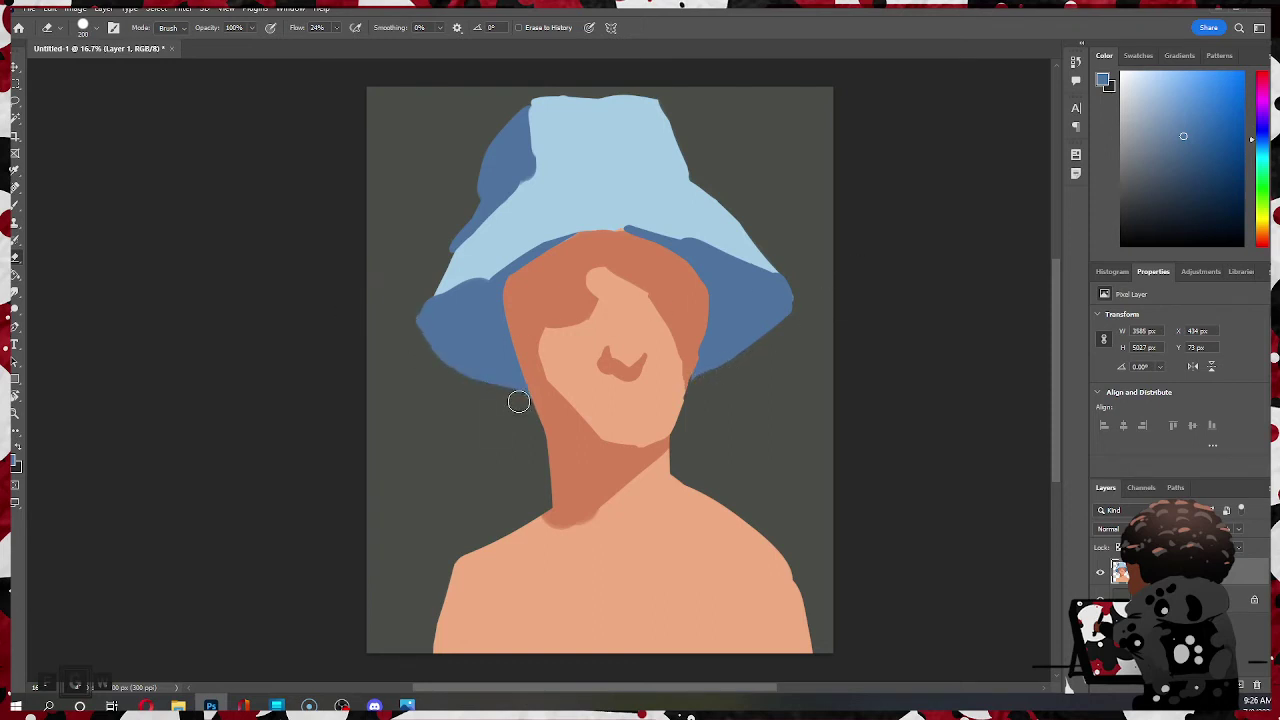
# - Rework the border between the left brim's top and underside with the sampled light and dark blues
pyautogui.press('b')
pyautogui.keyDown('alt'); pyautogui.click(454, 266); pyautogui.keyUp('alt')
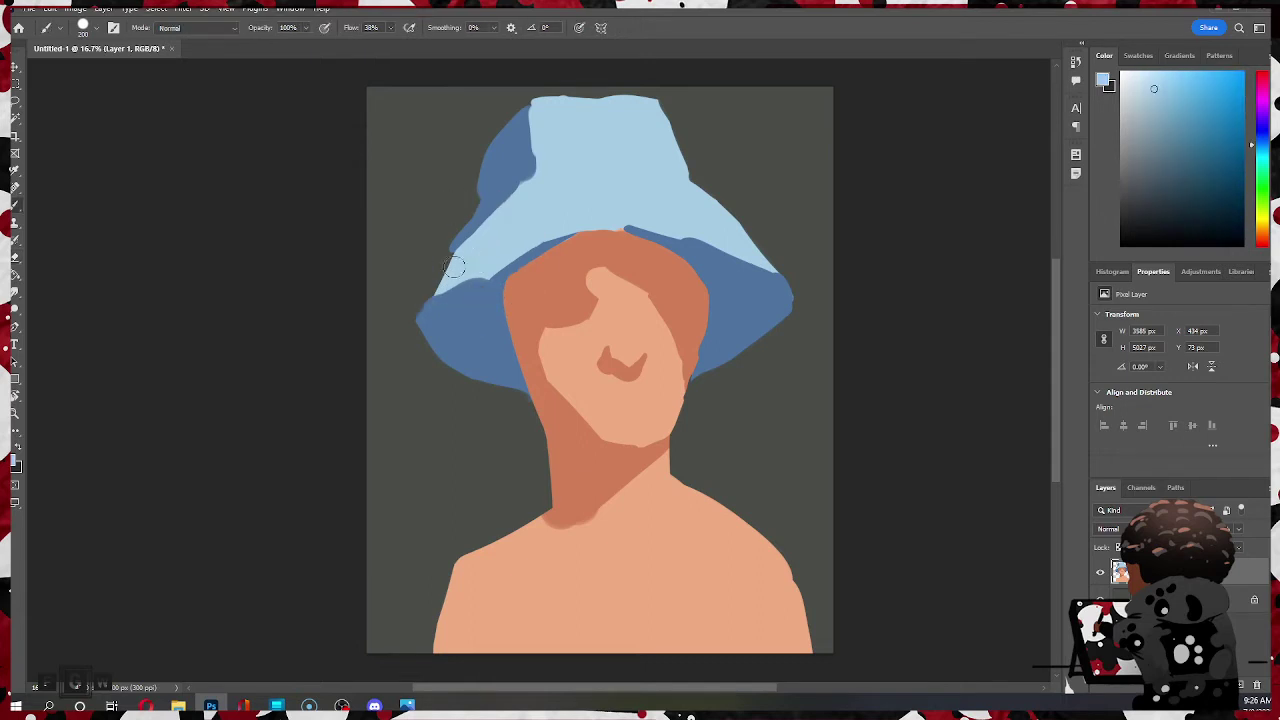
pyautogui.moveTo(442, 288)
pyautogui.mouseDown()
pyautogui.moveTo(500, 251)
pyautogui.moveTo(478, 238)
pyautogui.mouseUp()
pyautogui.keyDown('alt'); pyautogui.click(466, 299); pyautogui.keyUp('alt')
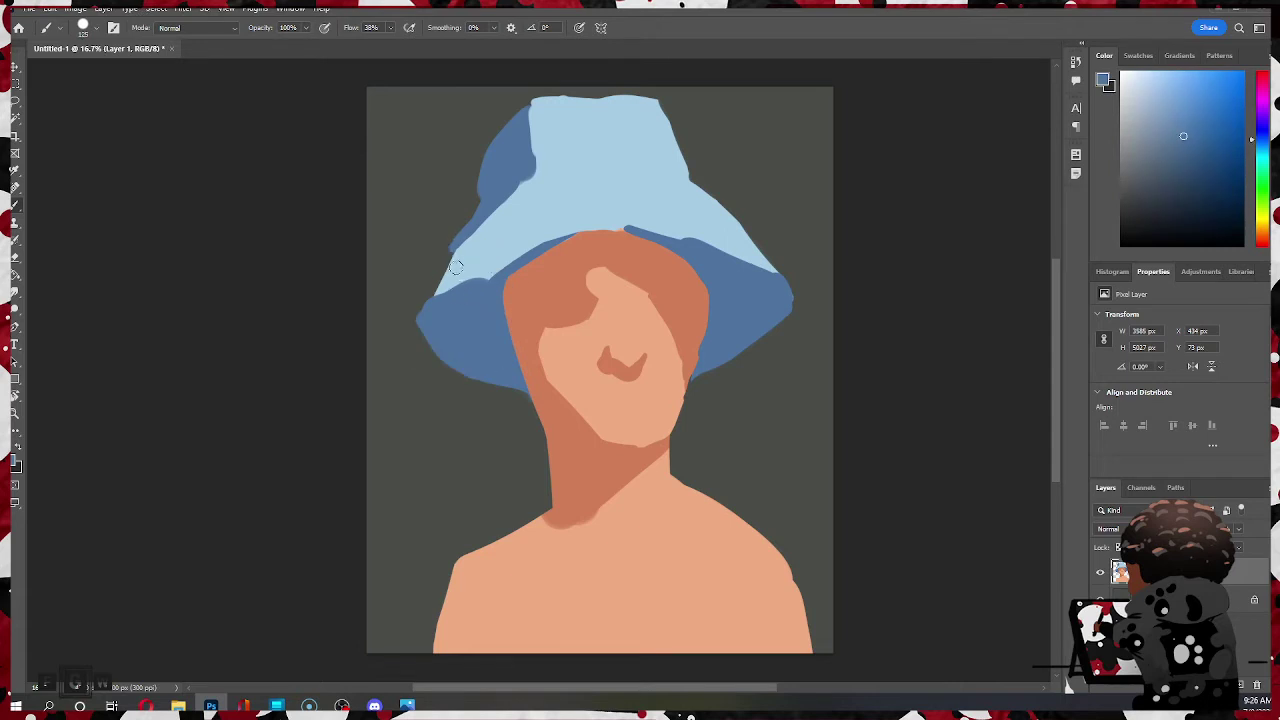
pyautogui.moveTo(471, 306)
pyautogui.mouseDown()
pyautogui.moveTo(444, 274)
pyautogui.moveTo(437, 293)
pyautogui.moveTo(465, 354)
pyautogui.moveTo(495, 268)
pyautogui.moveTo(422, 319)
pyautogui.mouseUp()
# - Extend light blue along the left brim's outer edge and up the base of the crown shadow with a smaller brush
pyautogui.press('[')
pyautogui.press('[')
pyautogui.press('[')
pyautogui.keyDown('alt'); pyautogui.click(468, 256); pyautogui.keyUp('alt')
pyautogui.keyDown('alt'); pyautogui.click(470, 253); pyautogui.keyUp('alt')
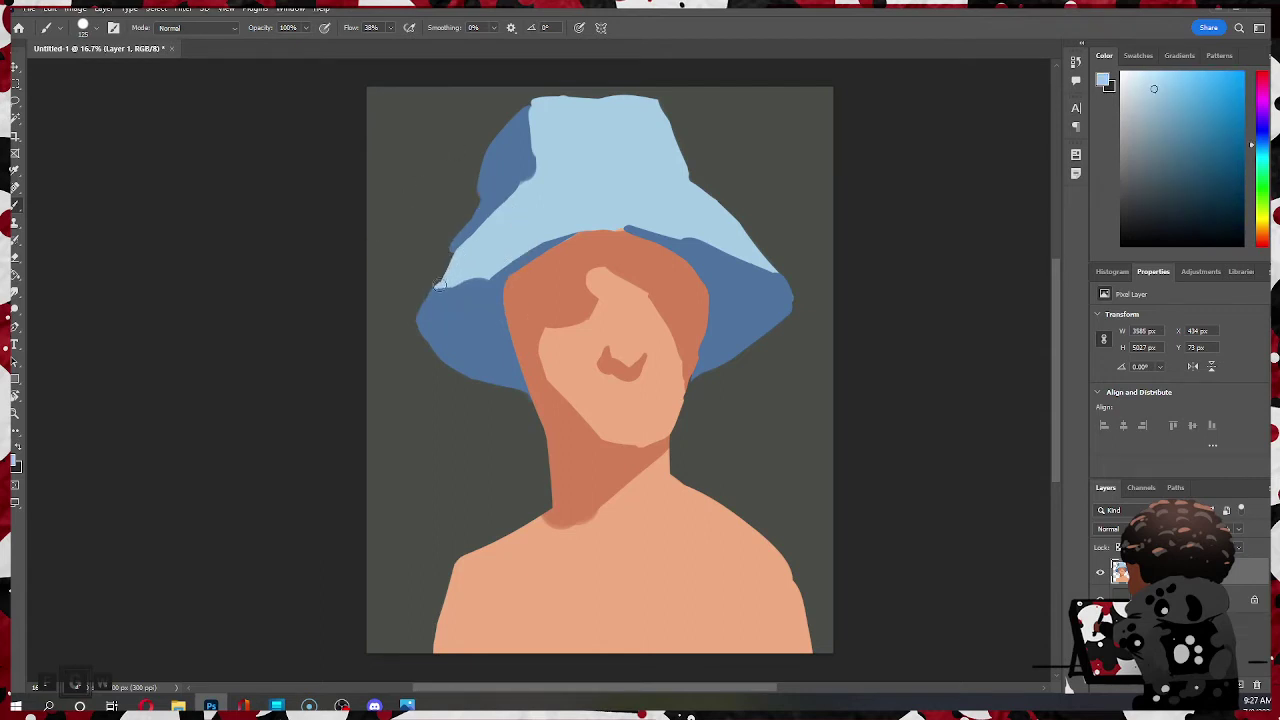
pyautogui.moveTo(441, 281); pyautogui.dragTo(447, 270)
pyautogui.moveTo(456, 255); pyautogui.dragTo(508, 198)
# - Paint a thin dark blue crease at the base of the crown and a shadow line under the brim above the forehead
pyautogui.keyDown('alt'); pyautogui.click(529, 161); pyautogui.keyUp('alt')
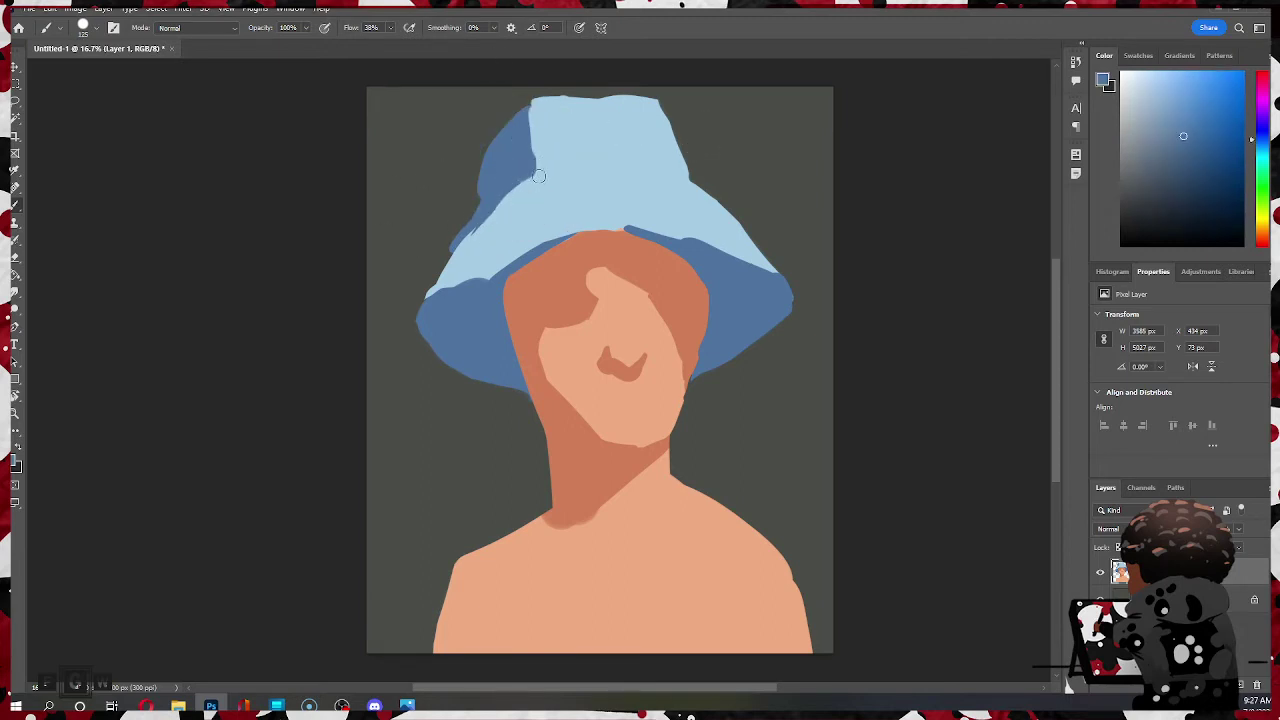
pyautogui.moveTo(530, 174); pyautogui.dragTo(587, 163)
pyautogui.moveTo(602, 230); pyautogui.dragTo(660, 235)
pyautogui.hotkey('ctrl', 'z')
# - Rework the shadow border on the left cheek with the sampled light and dark skin colours, ending in a peak below the brow
pyautogui.keyDown('alt'); pyautogui.click(651, 320); pyautogui.keyUp('alt')
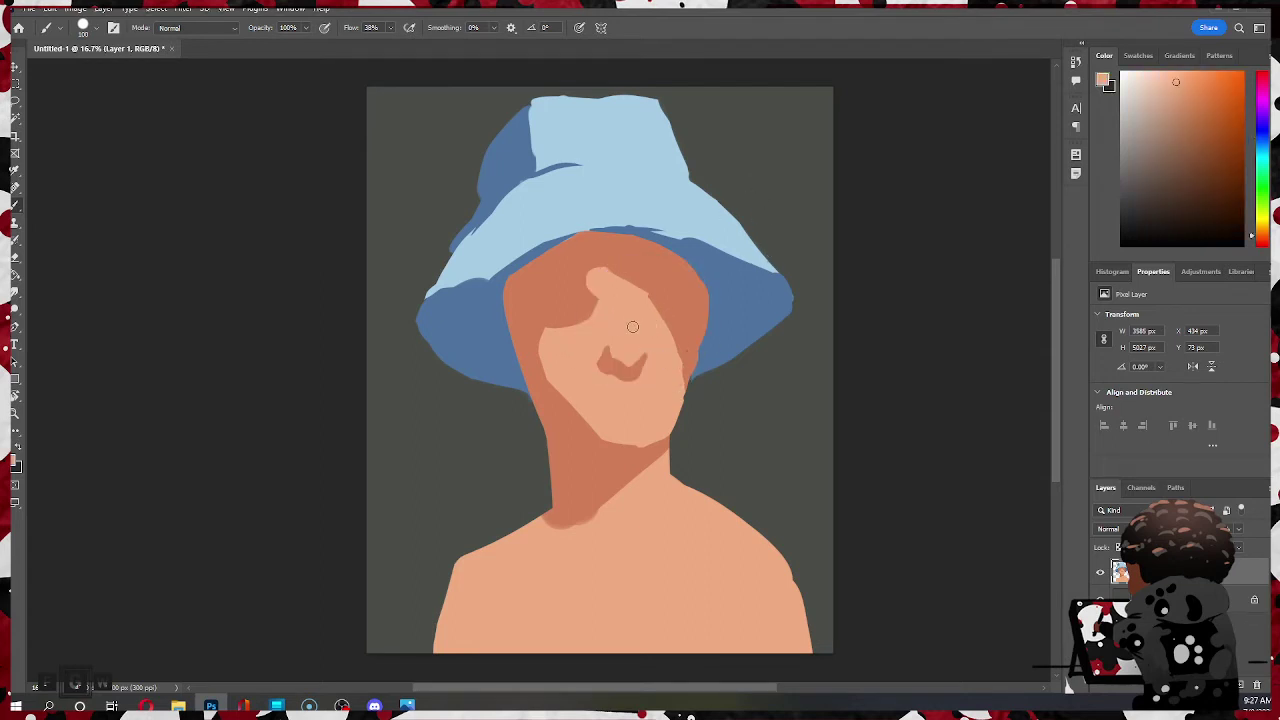
pyautogui.moveTo(553, 377)
pyautogui.mouseDown()
pyautogui.moveTo(592, 360)
pyautogui.moveTo(530, 330)
pyautogui.moveTo(545, 360)
pyautogui.moveTo(557, 315)
pyautogui.mouseUp()
pyautogui.keyDown('alt'); pyautogui.click(529, 345); pyautogui.keyUp('alt')
pyautogui.moveTo(526, 360); pyautogui.dragTo(548, 322)
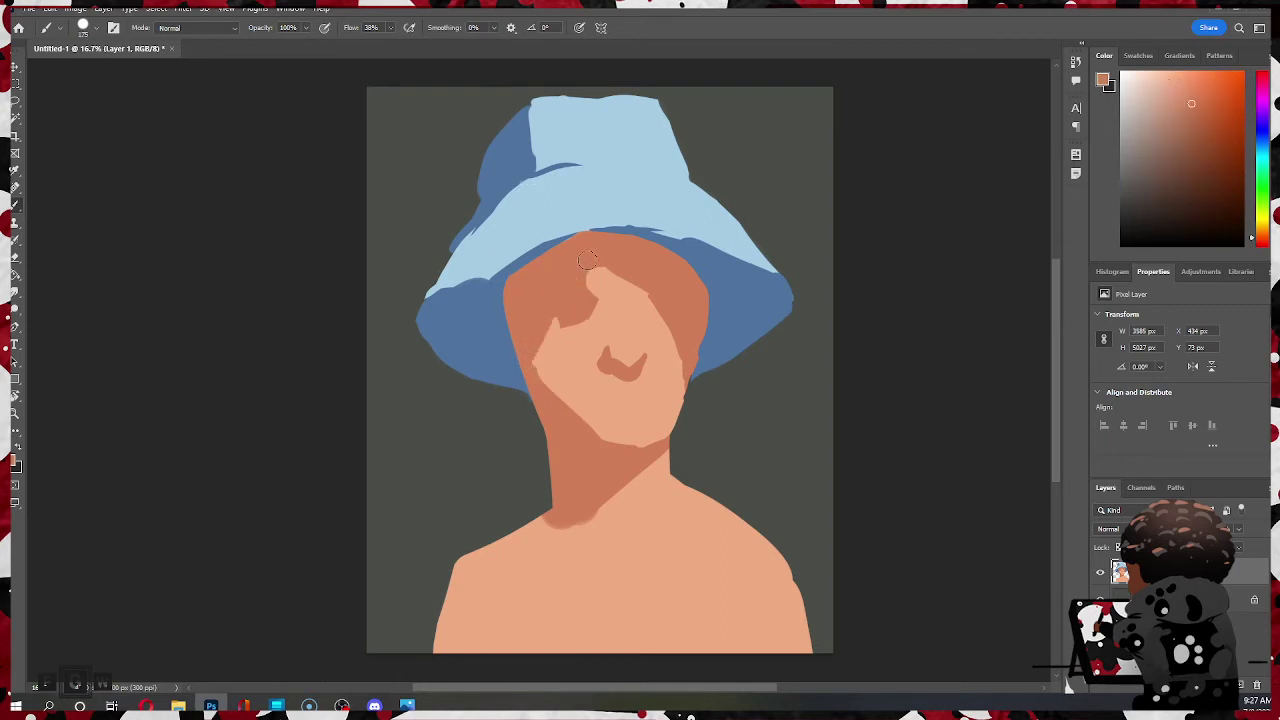
# - Extend the light skin across the right cheek, erase the jaw's rough outer edge, and touch up the chin shadow with dark skin
pyautogui.keyDown('alt'); pyautogui.click(543, 357); pyautogui.keyUp('alt')
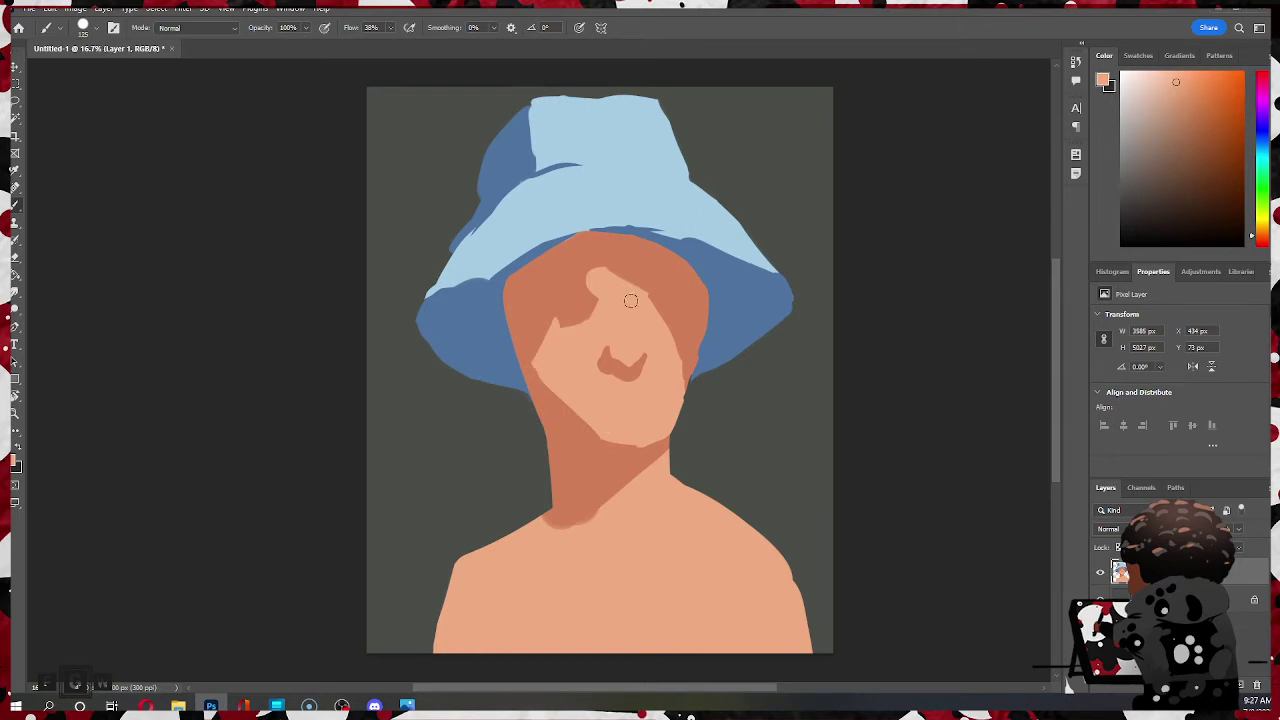
pyautogui.moveTo(648, 302); pyautogui.dragTo(684, 384)
pyautogui.moveTo(643, 302)
pyautogui.mouseDown()
pyautogui.moveTo(684, 386)
pyautogui.moveTo(671, 420)
pyautogui.mouseUp()
pyautogui.press('e')
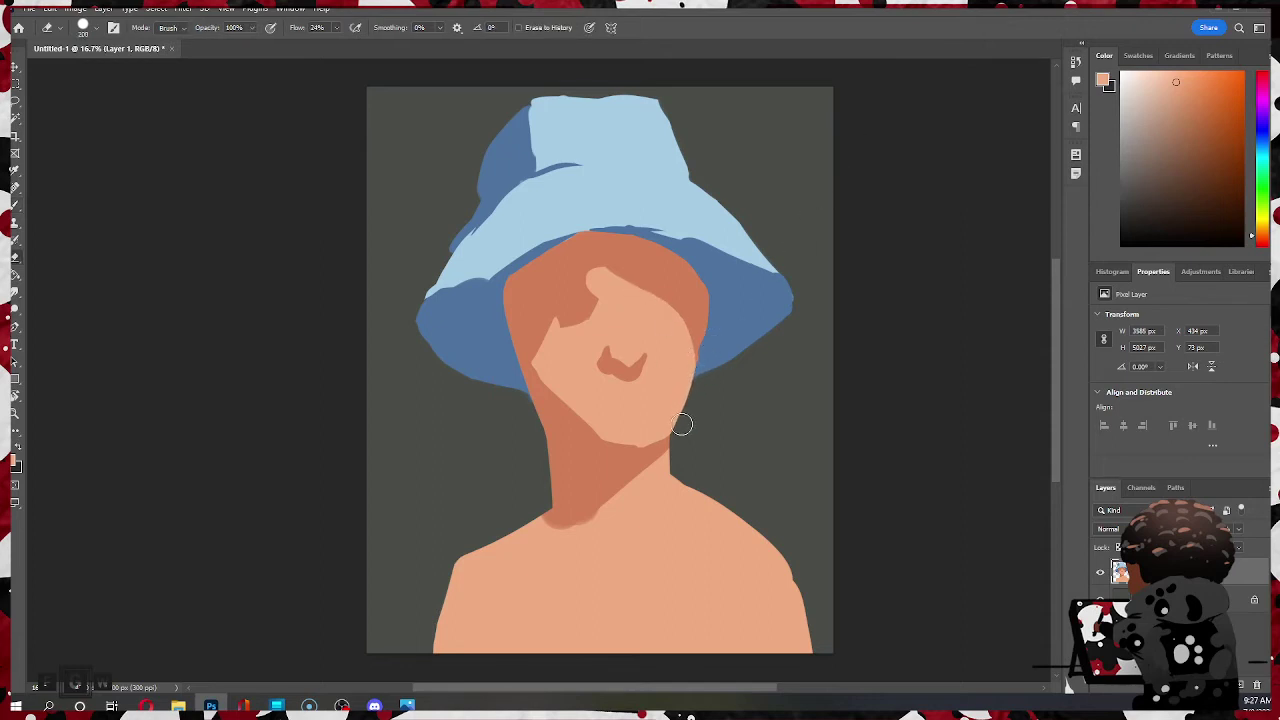
pyautogui.hotkey('ctrl', 'z')
pyautogui.press('[')
pyautogui.press('[')
pyautogui.moveTo(683, 417); pyautogui.dragTo(701, 372)
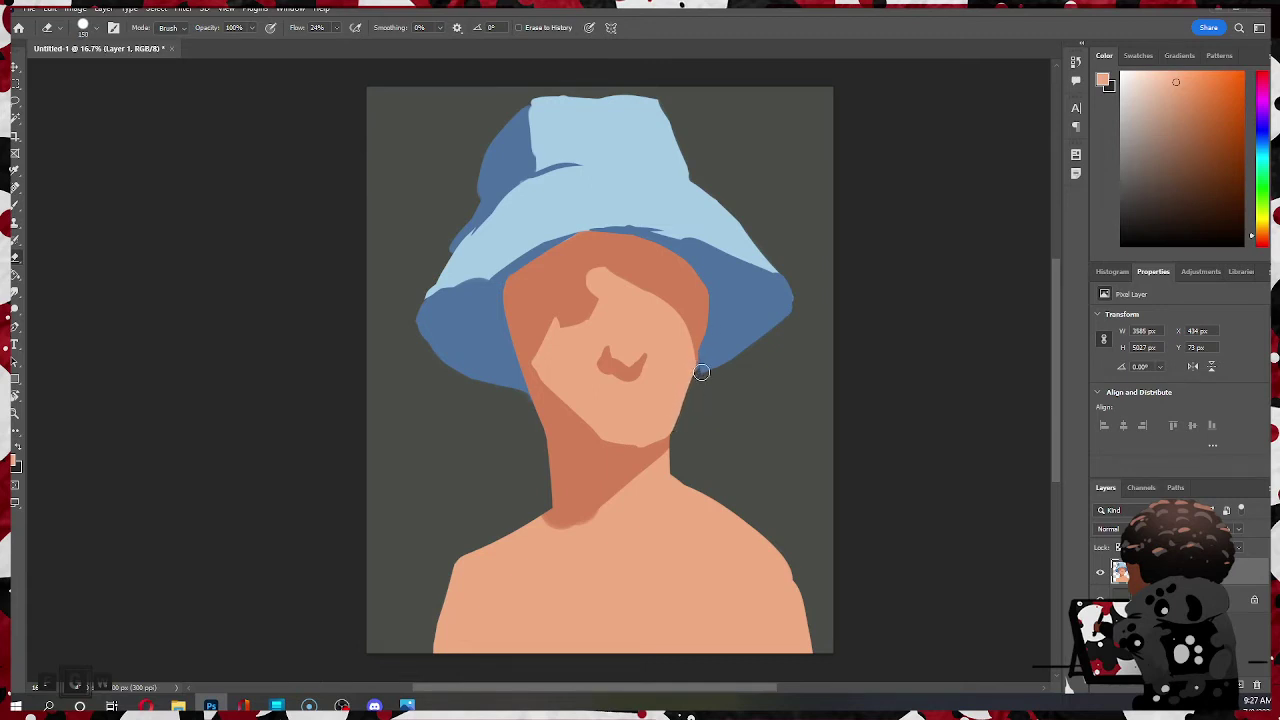
pyautogui.press('b')
pyautogui.keyDown('alt'); pyautogui.click(652, 452); pyautogui.keyUp('alt')
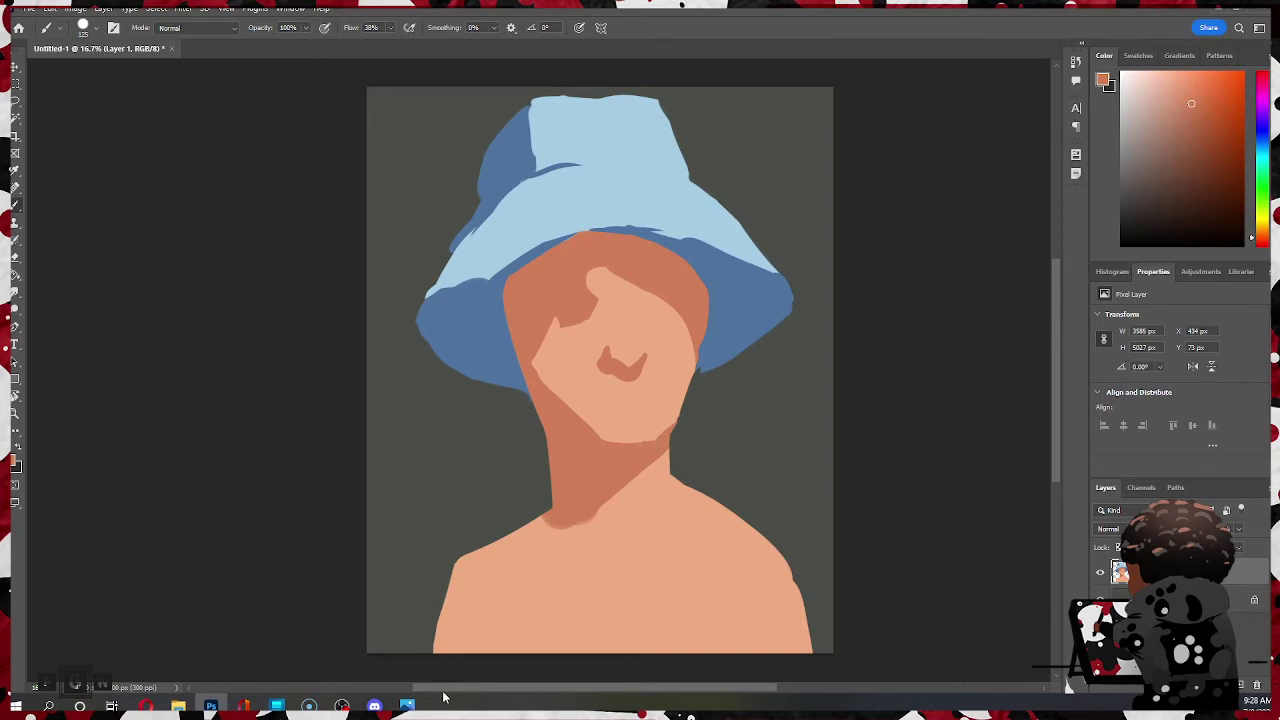
# - Lasso the face with the inner brim edge and rotate the selection about 4.7° clockwise
pyautogui.press('l')
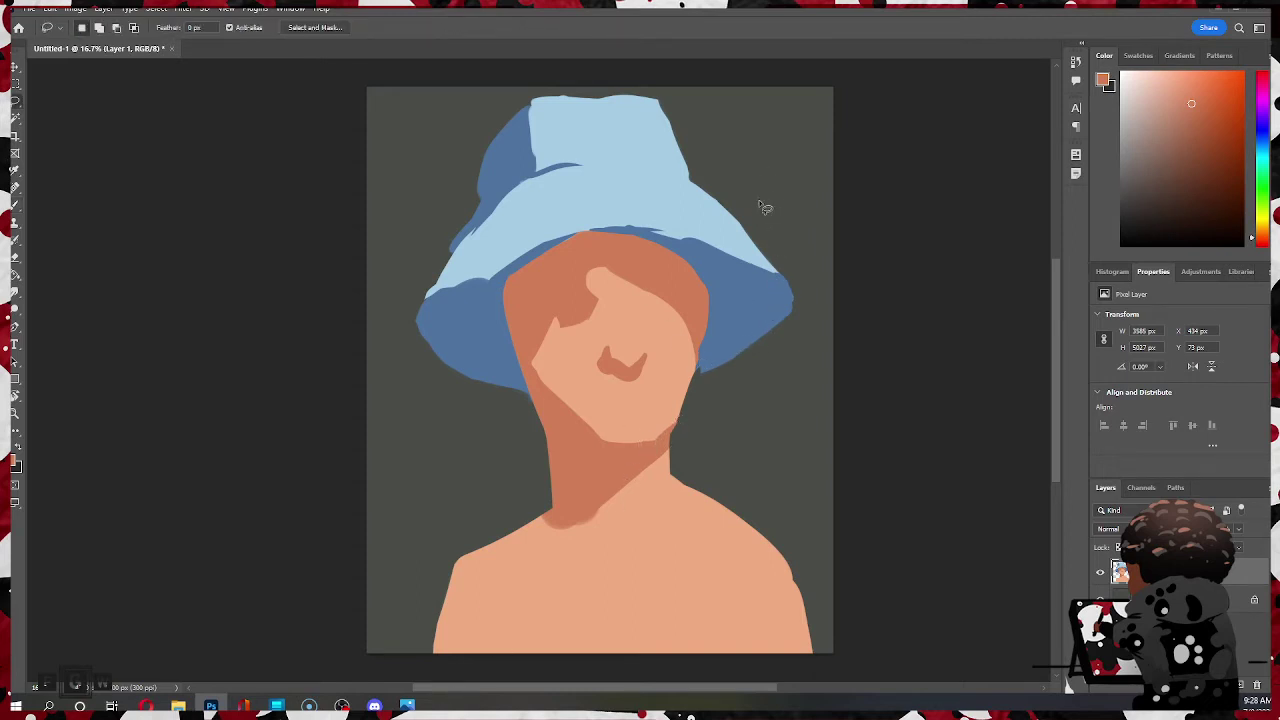
pyautogui.moveTo(715, 288)
pyautogui.mouseDown()
pyautogui.moveTo(713, 381)
pyautogui.moveTo(681, 443)
pyautogui.moveTo(618, 466)
pyautogui.moveTo(553, 440)
pyautogui.moveTo(512, 367)
pyautogui.moveTo(499, 304)
pyautogui.moveTo(534, 251)
pyautogui.moveTo(595, 224)
pyautogui.moveTo(683, 219)
pyautogui.moveTo(716, 296)
pyautogui.mouseUp()
pyautogui.hotkey('ctrl', 't')
pyautogui.moveTo(743, 194); pyautogui.dragTo(749, 200)
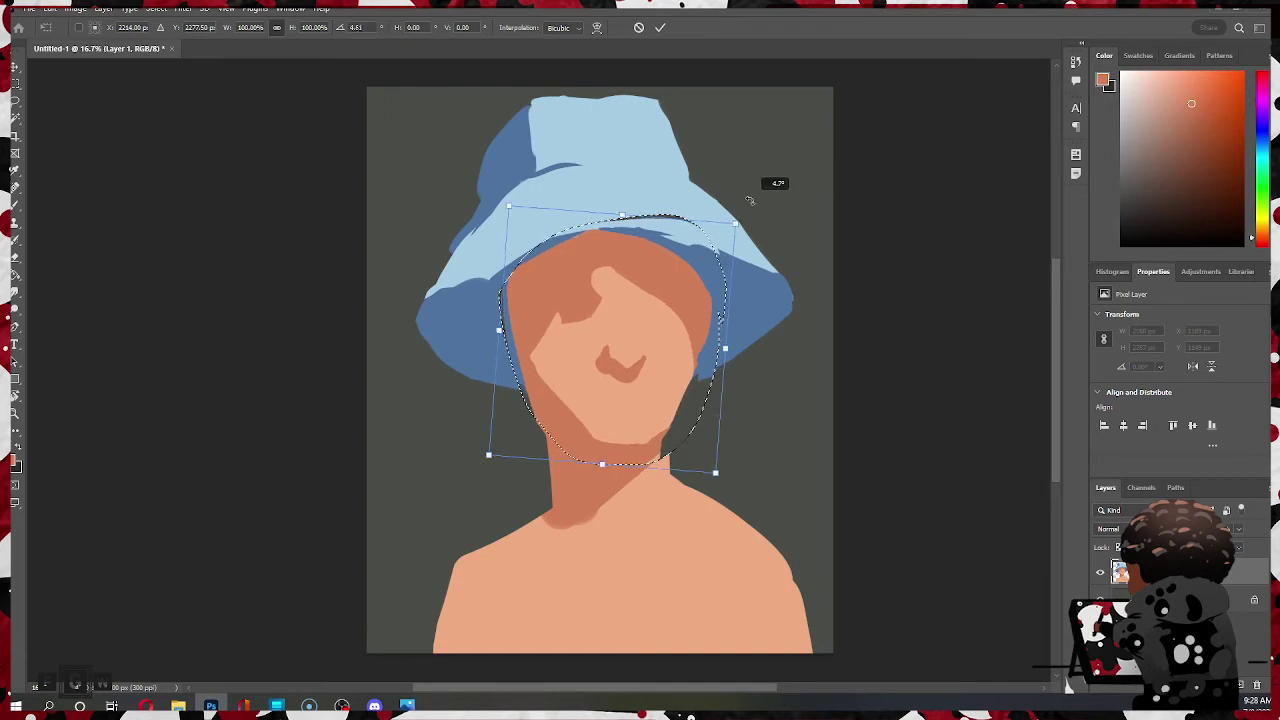
pyautogui.click(660, 27)
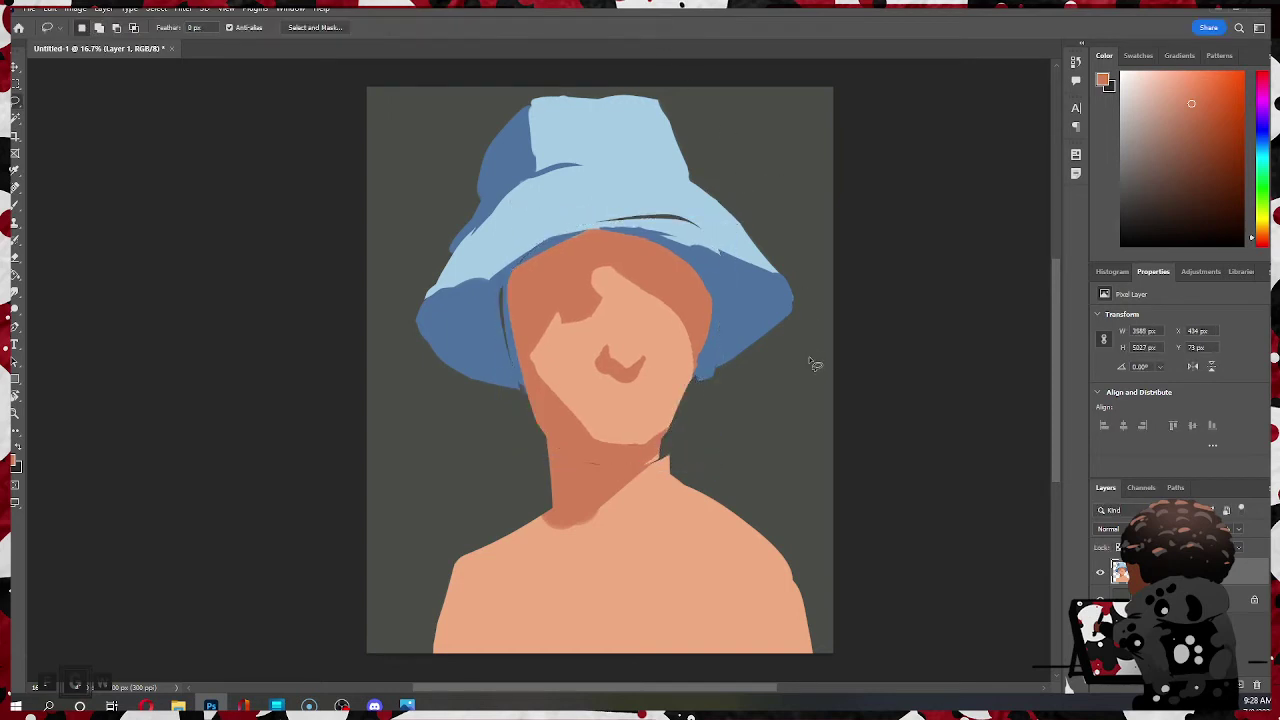
# - Patch the gap at the neck's right side with light skin, and erase the rough outer edge of the neck and right shoulder
pyautogui.press('b')
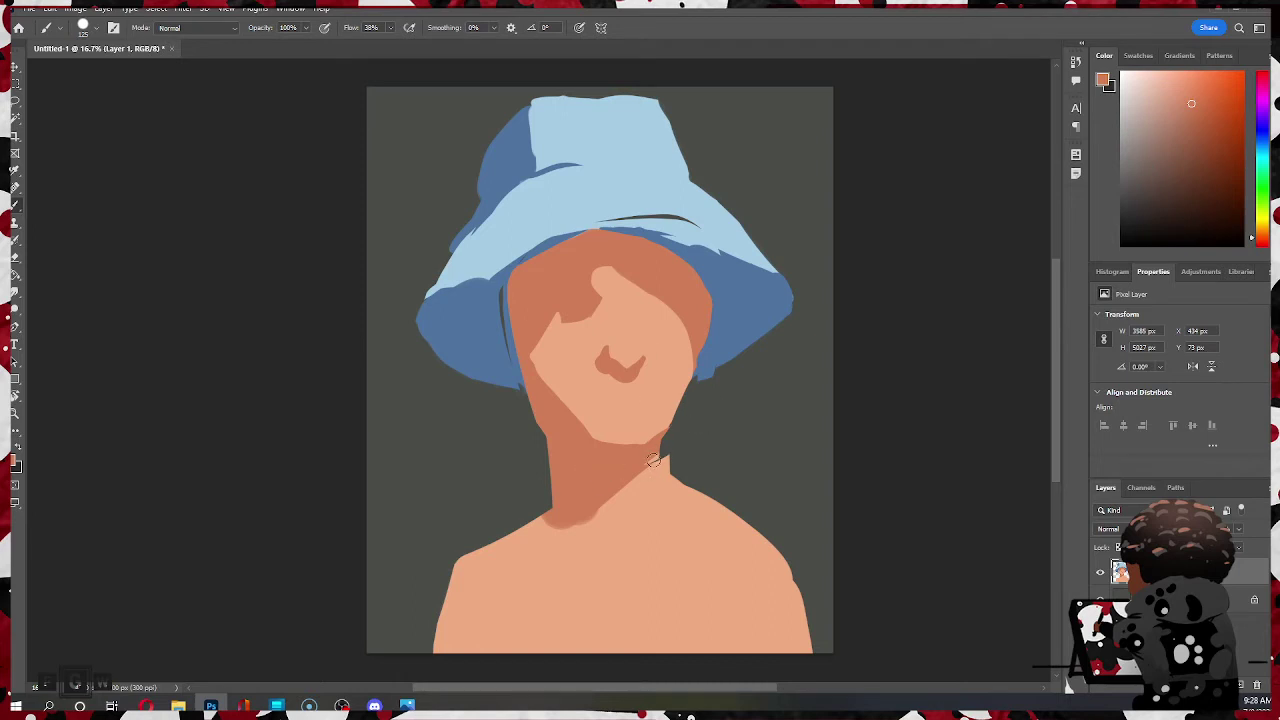
pyautogui.keyDown('alt'); pyautogui.click(659, 504); pyautogui.keyUp('alt')
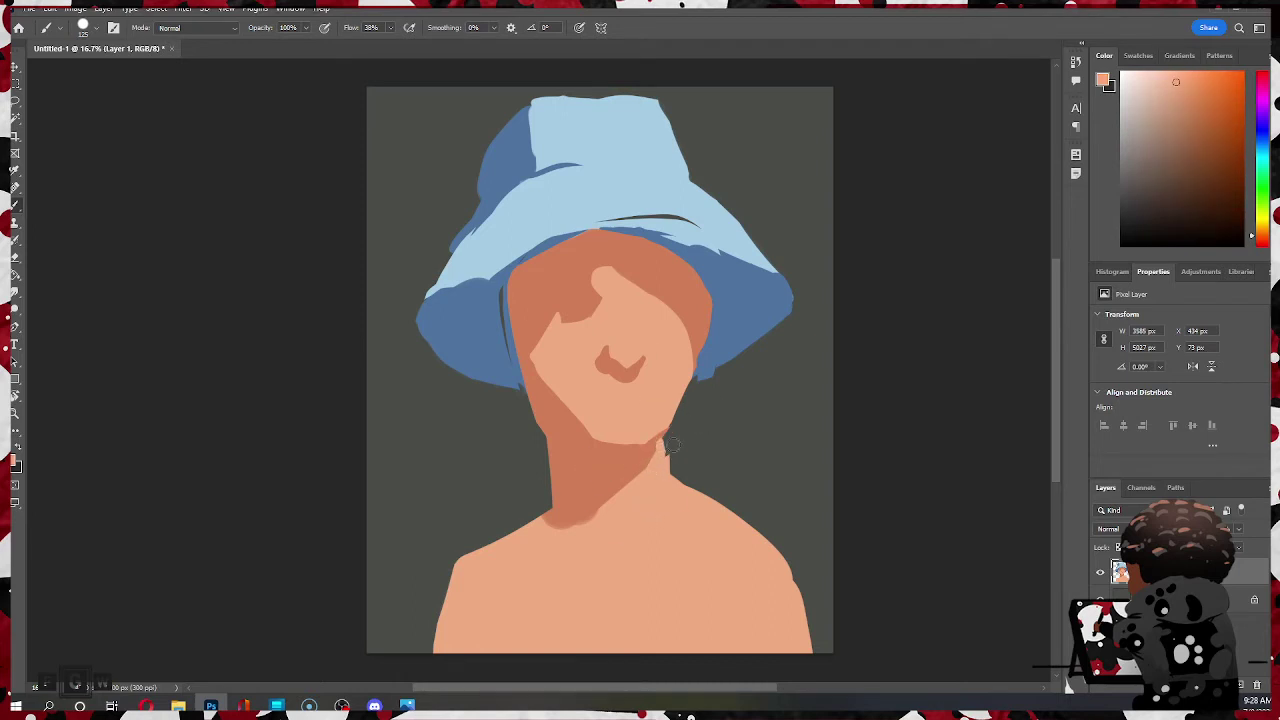
pyautogui.press('e')
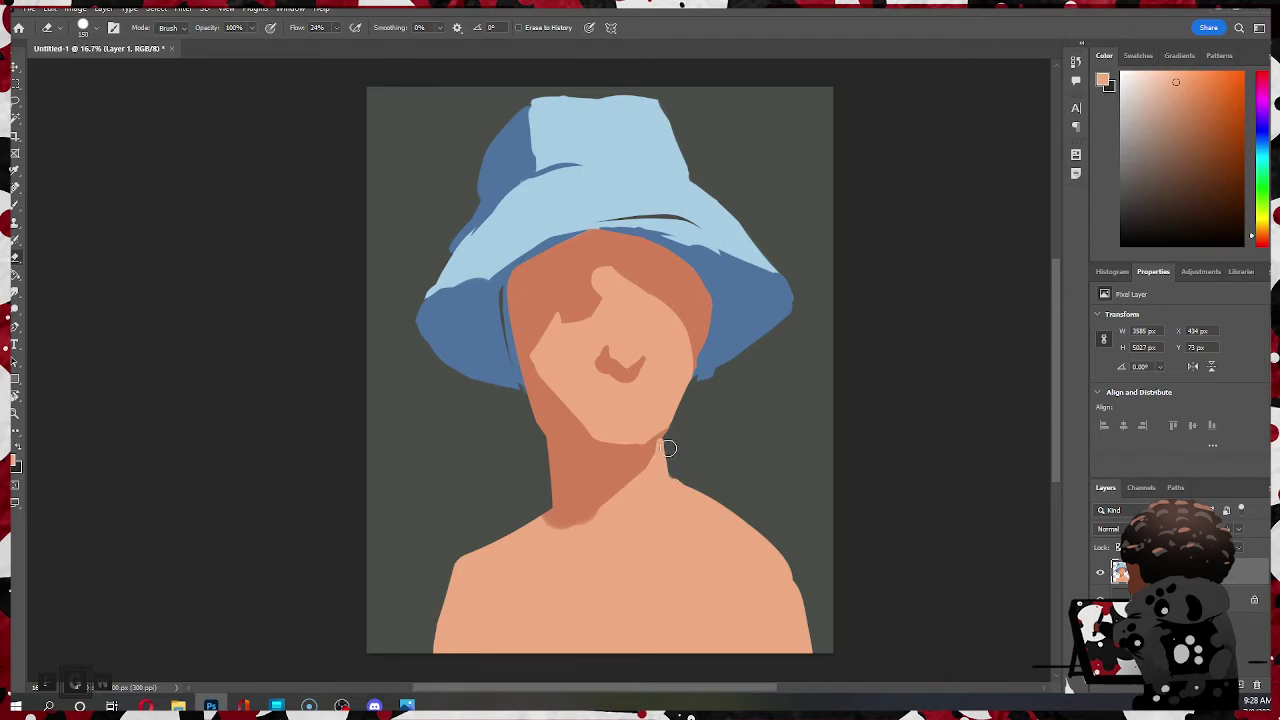
pyautogui.moveTo(674, 476)
pyautogui.mouseDown()
pyautogui.moveTo(821, 585)
pyautogui.moveTo(809, 602)
pyautogui.moveTo(783, 541)
pyautogui.moveTo(815, 691)
pyautogui.mouseUp()
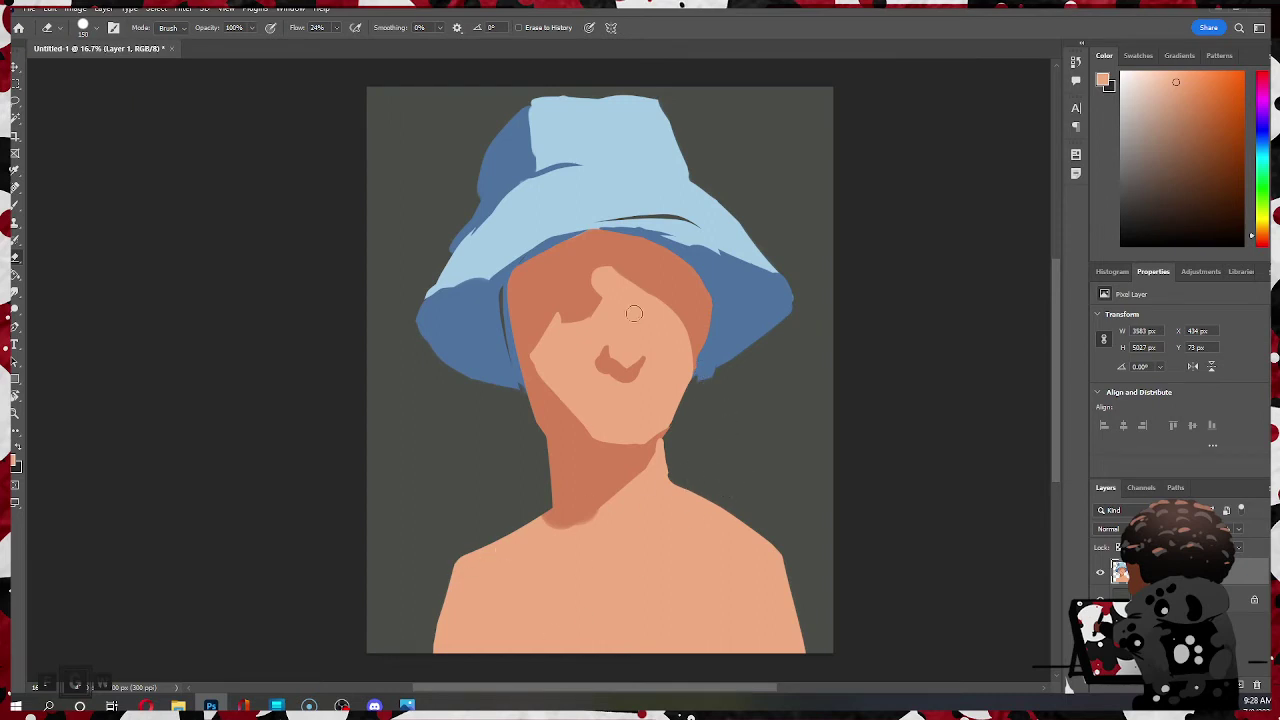
# - Lock the layer's transparency and paint a large dark skin shadow over the left shoulder and chest, extending across the right collarbone
pyautogui.keyDown('alt'); pyautogui.click(655, 266); pyautogui.keyUp('alt')
pyautogui.press('b')
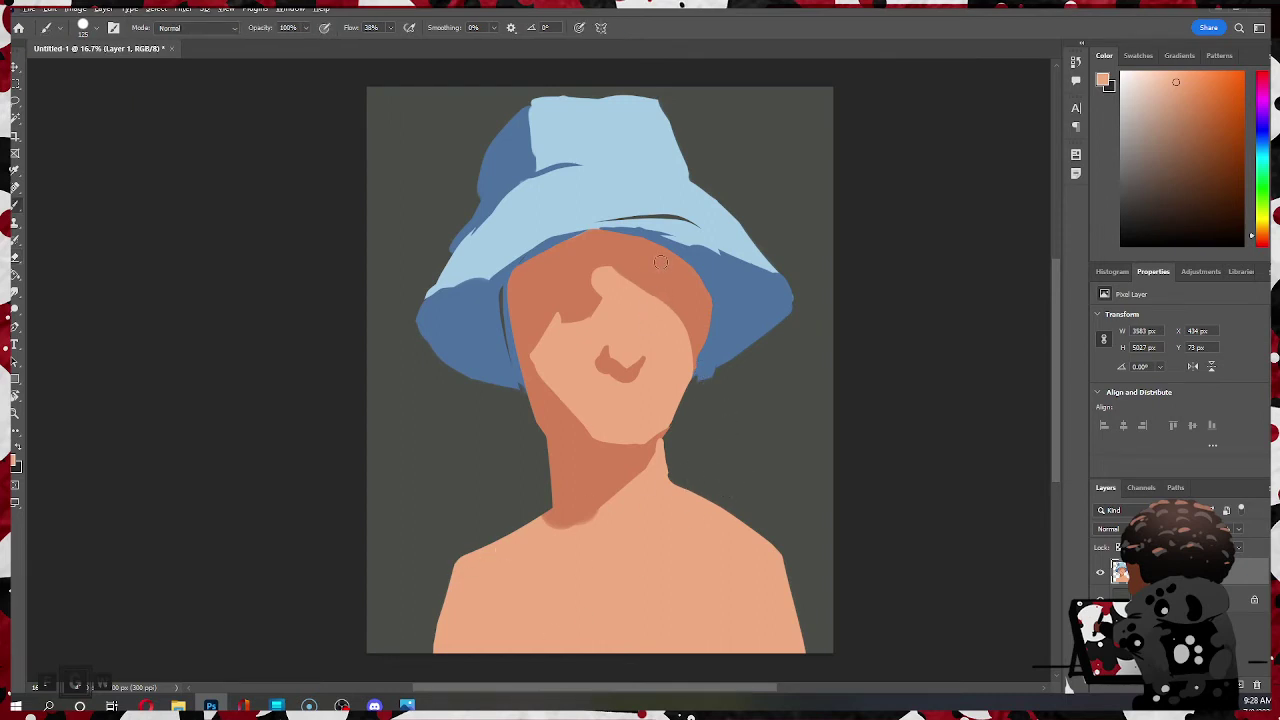
pyautogui.keyDown('alt'); pyautogui.click(705, 317); pyautogui.keyUp('alt')
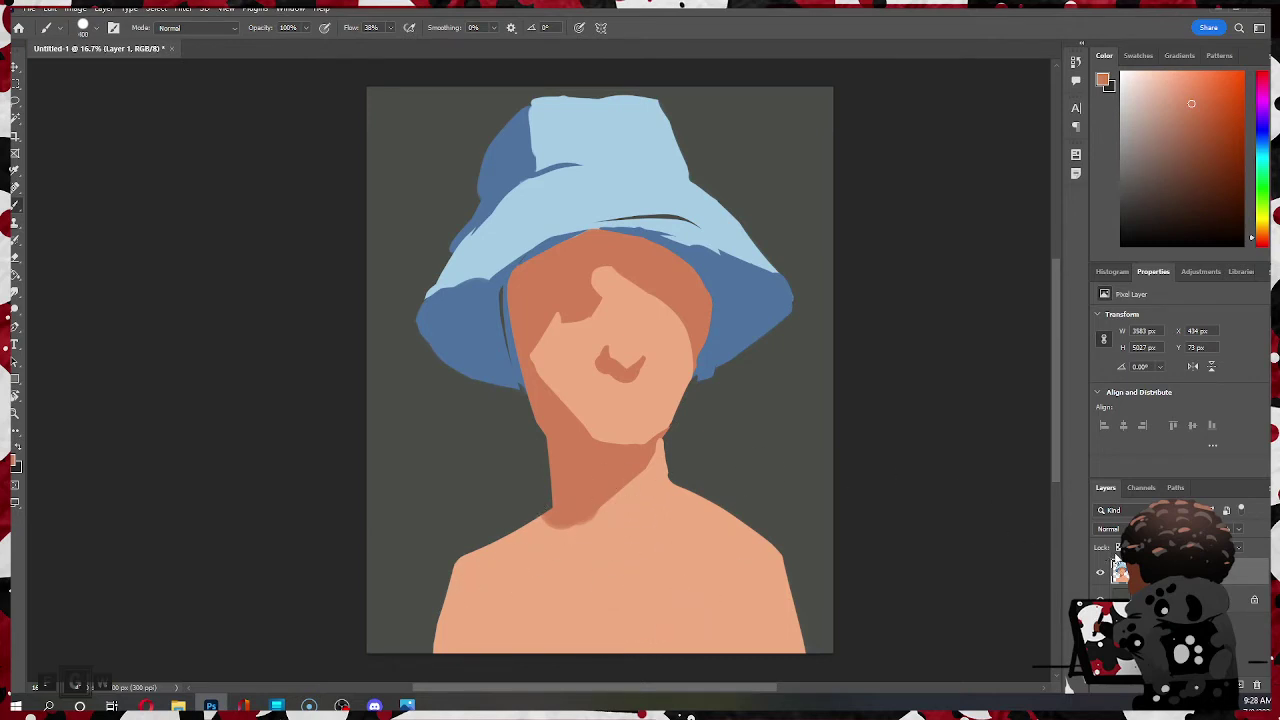
pyautogui.moveTo(548, 527); pyautogui.dragTo(436, 628)
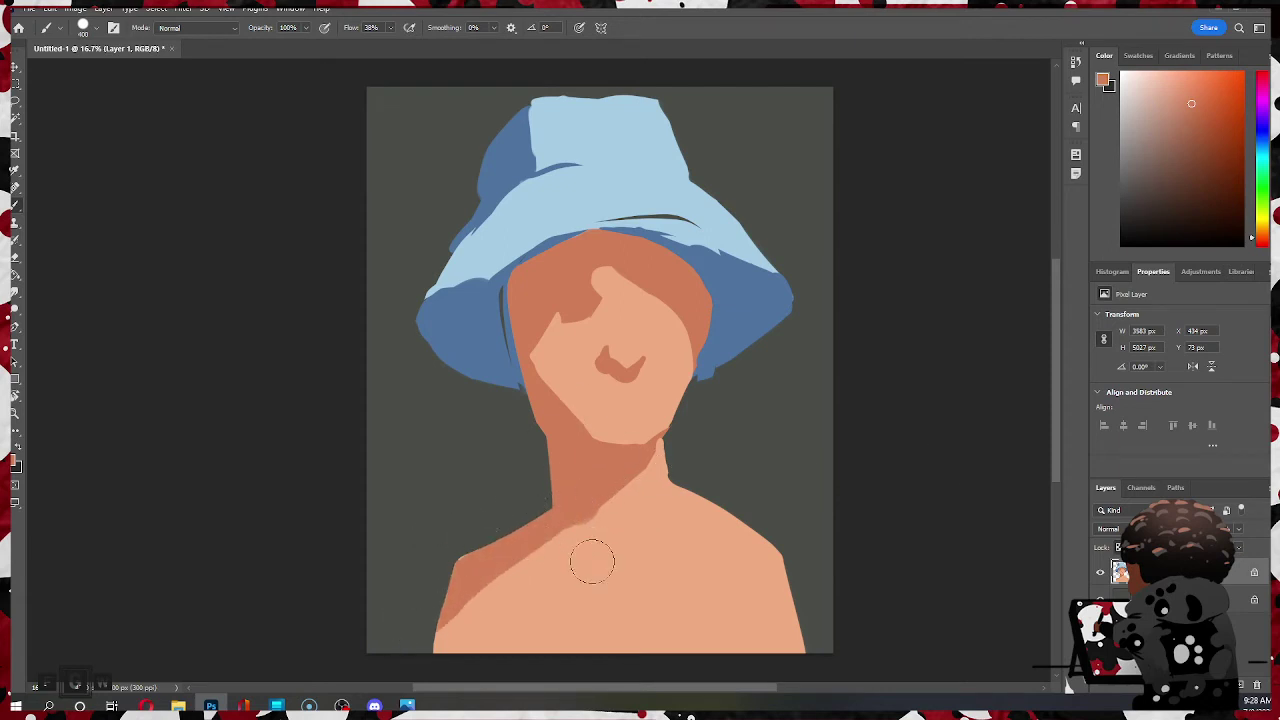
pyautogui.moveTo(632, 468)
pyautogui.mouseDown()
pyautogui.moveTo(615, 526)
pyautogui.moveTo(606, 519)
pyautogui.moveTo(590, 558)
pyautogui.moveTo(597, 541)
pyautogui.moveTo(414, 654)
pyautogui.mouseUp()
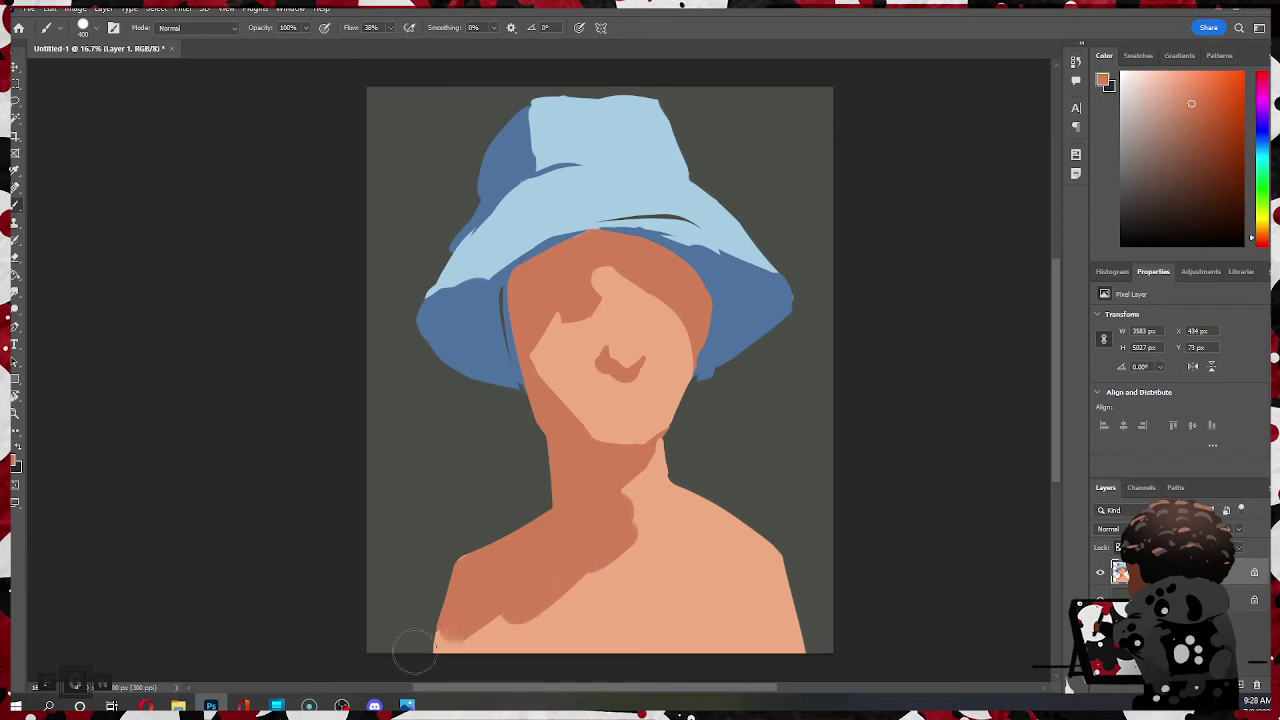
pyautogui.moveTo(552, 600)
pyautogui.mouseDown()
pyautogui.moveTo(623, 547)
pyautogui.moveTo(462, 637)
pyautogui.moveTo(521, 605)
pyautogui.moveTo(619, 494)
pyautogui.moveTo(609, 560)
pyautogui.moveTo(406, 656)
pyautogui.moveTo(609, 542)
pyautogui.mouseUp()
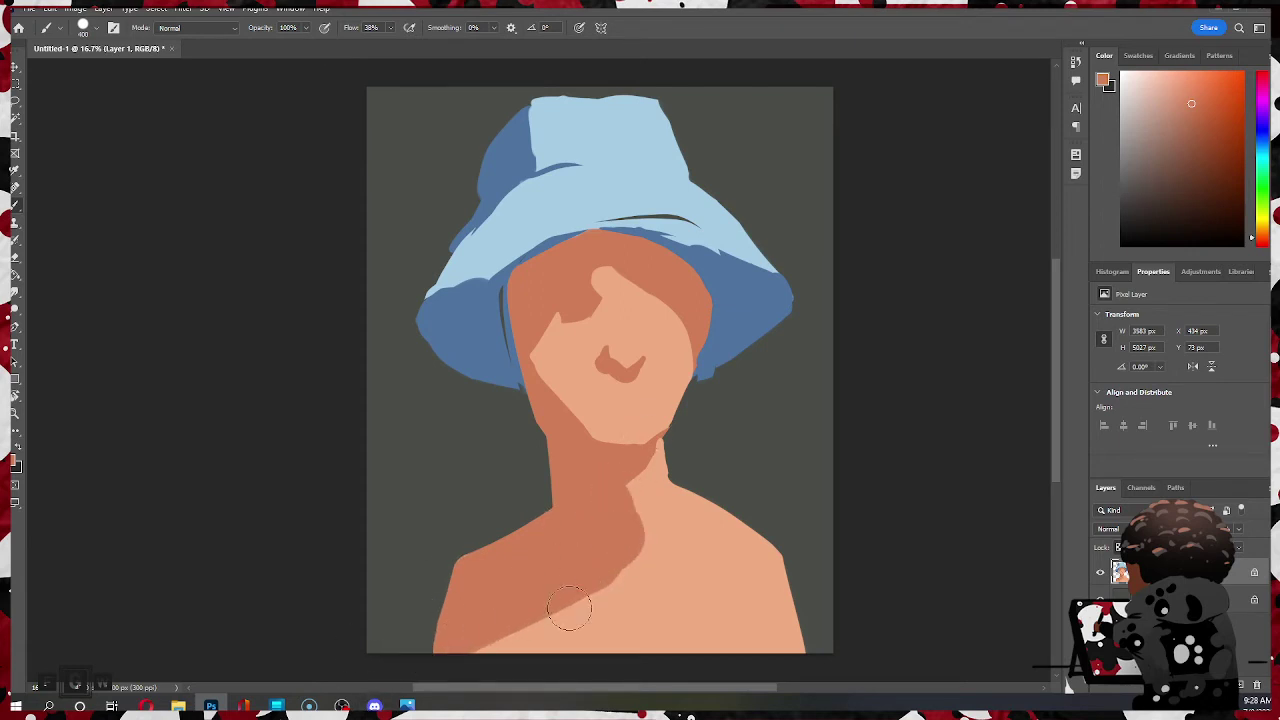
pyautogui.moveTo(680, 486)
pyautogui.mouseDown()
pyautogui.moveTo(643, 512)
pyautogui.moveTo(729, 500)
pyautogui.moveTo(683, 492)
pyautogui.mouseUp()
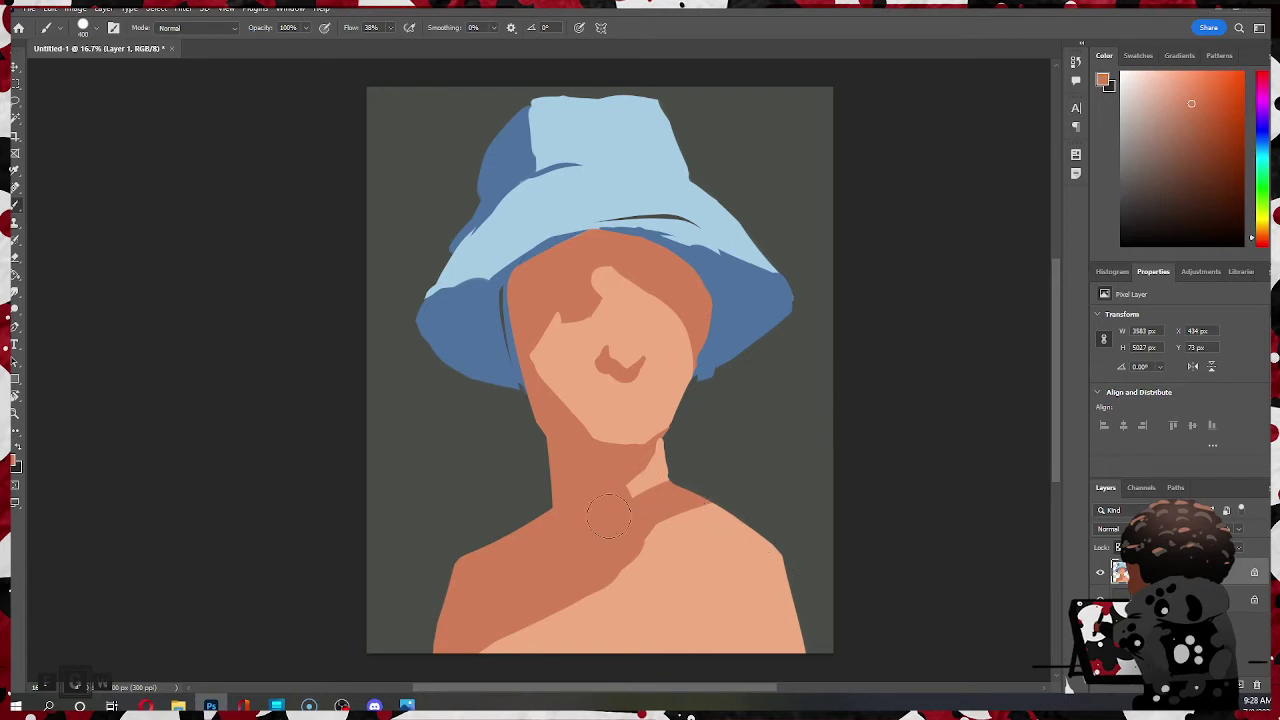
# - Paint a dark skin armpit crease rising from the lower chest, reworking its position and trimming its sides with light skin
pyautogui.moveTo(640, 648)
pyautogui.mouseDown()
pyautogui.moveTo(654, 596)
pyautogui.moveTo(646, 662)
pyautogui.mouseUp()
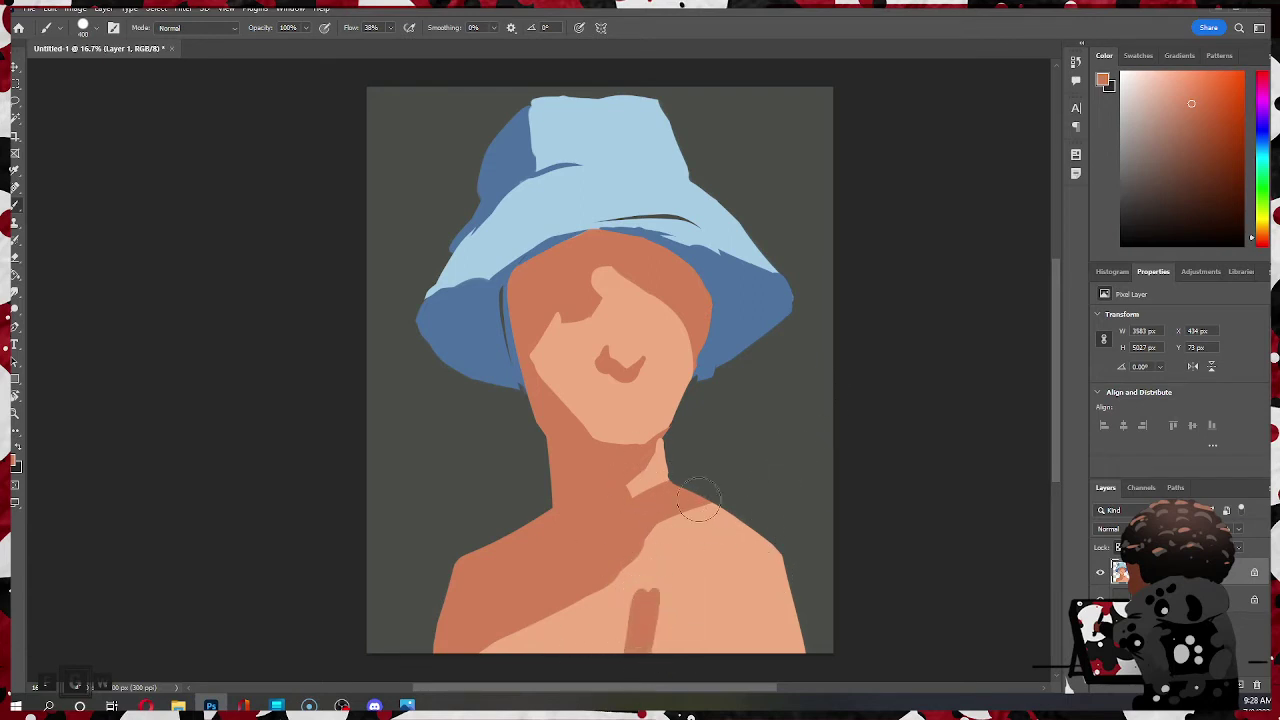
pyautogui.keyDown('alt'); pyautogui.click(595, 624); pyautogui.keyUp('alt')
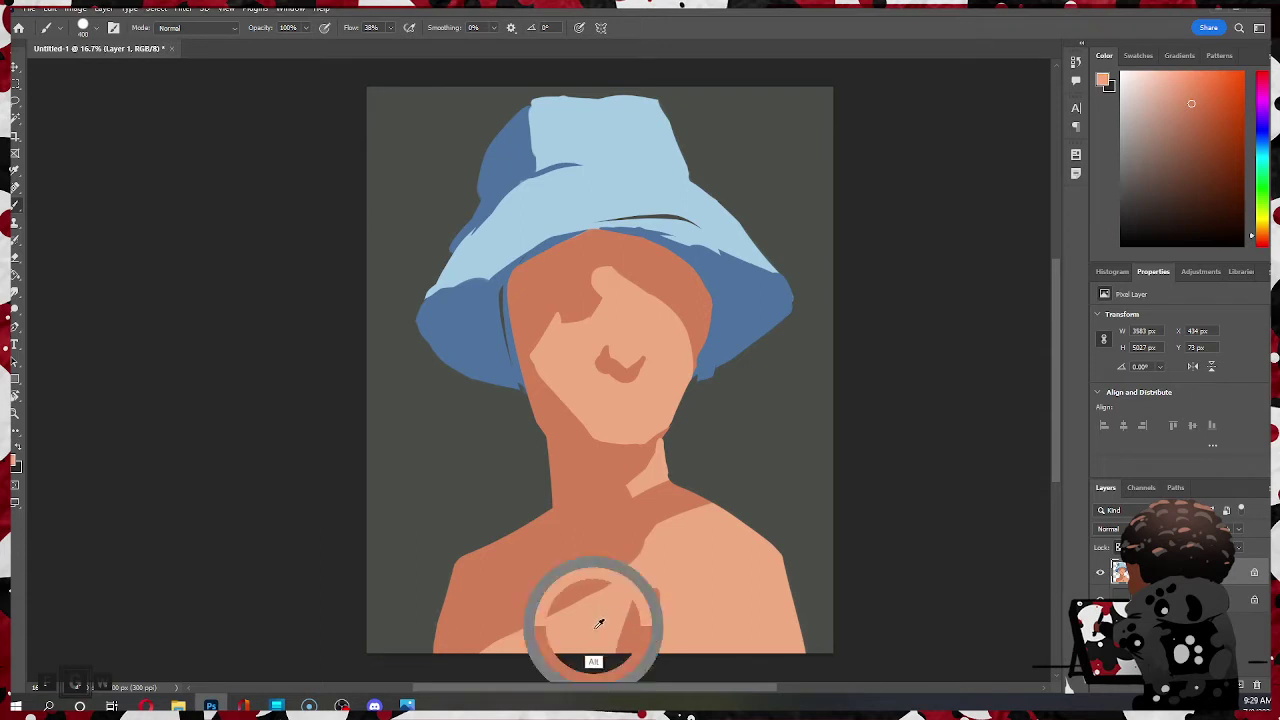
pyautogui.press('[')
pyautogui.press('[')
pyautogui.moveTo(626, 597); pyautogui.dragTo(616, 650)
pyautogui.moveTo(658, 574); pyautogui.dragTo(642, 648)
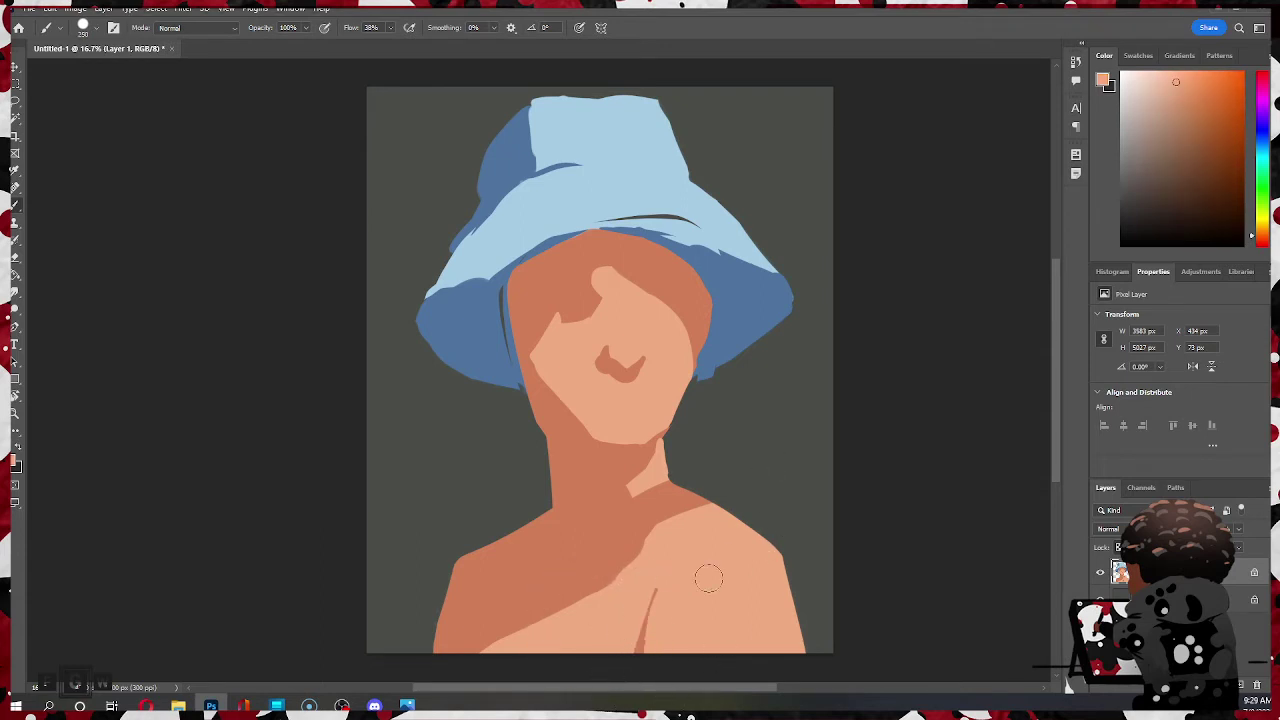
pyautogui.keyDown('alt'); pyautogui.click(575, 595); pyautogui.keyUp('alt')
pyautogui.moveTo(683, 577)
pyautogui.mouseDown()
pyautogui.moveTo(658, 662)
pyautogui.moveTo(683, 579)
pyautogui.moveTo(635, 662)
pyautogui.mouseUp()
pyautogui.keyDown('alt'); pyautogui.click(612, 616); pyautogui.keyUp('alt')
pyautogui.moveTo(655, 596)
pyautogui.mouseDown()
pyautogui.moveTo(638, 657)
pyautogui.moveTo(708, 545)
pyautogui.moveTo(664, 589)
pyautogui.moveTo(682, 644)
pyautogui.moveTo(705, 586)
pyautogui.mouseUp()
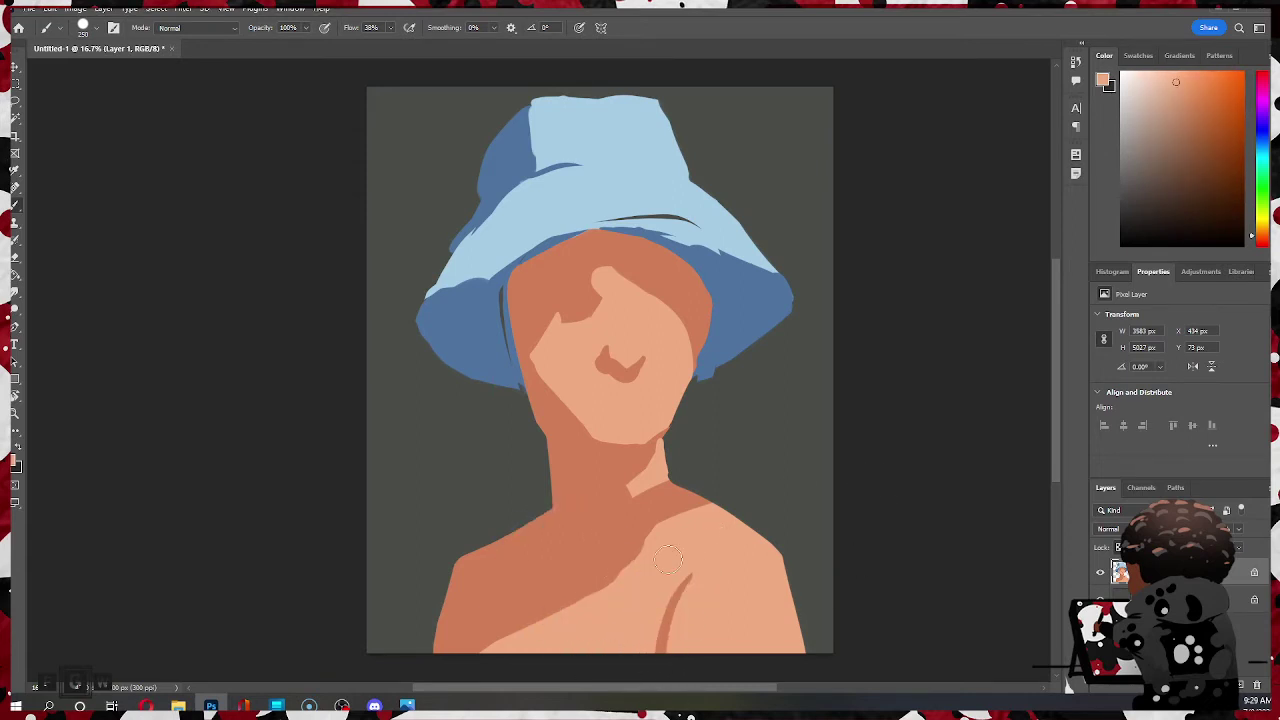
# - Extend the armpit crease in a curve toward the right shoulder and thin it with the sampled light skin colour
pyautogui.keyDown('alt'); pyautogui.click(593, 588); pyautogui.keyUp('alt')
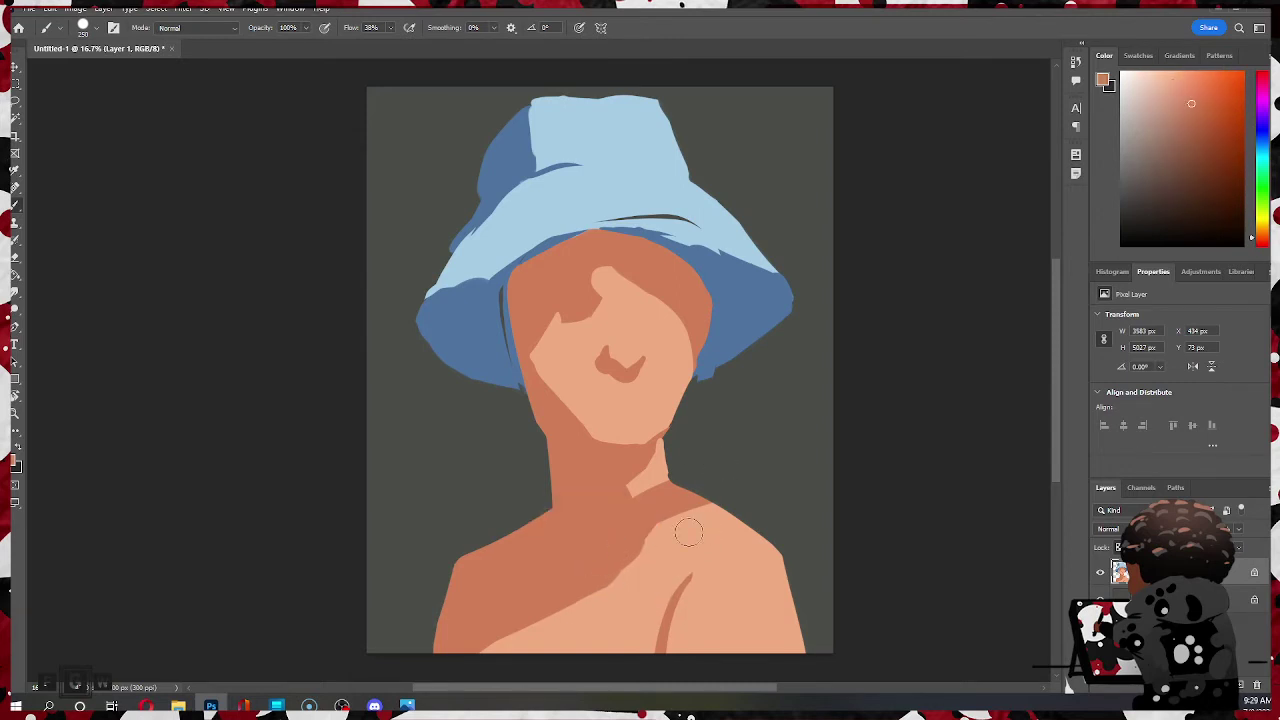
pyautogui.moveTo(676, 598); pyautogui.dragTo(741, 555)
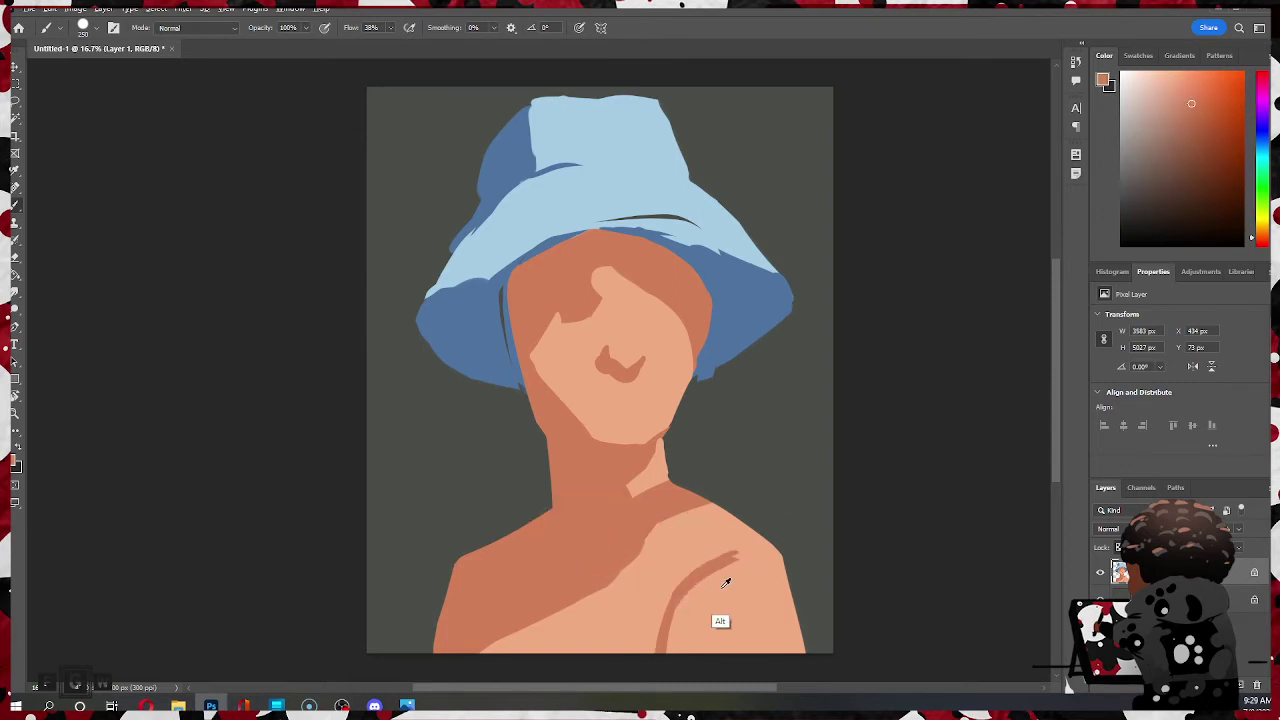
pyautogui.keyDown('alt'); pyautogui.click(716, 620); pyautogui.keyUp('alt')
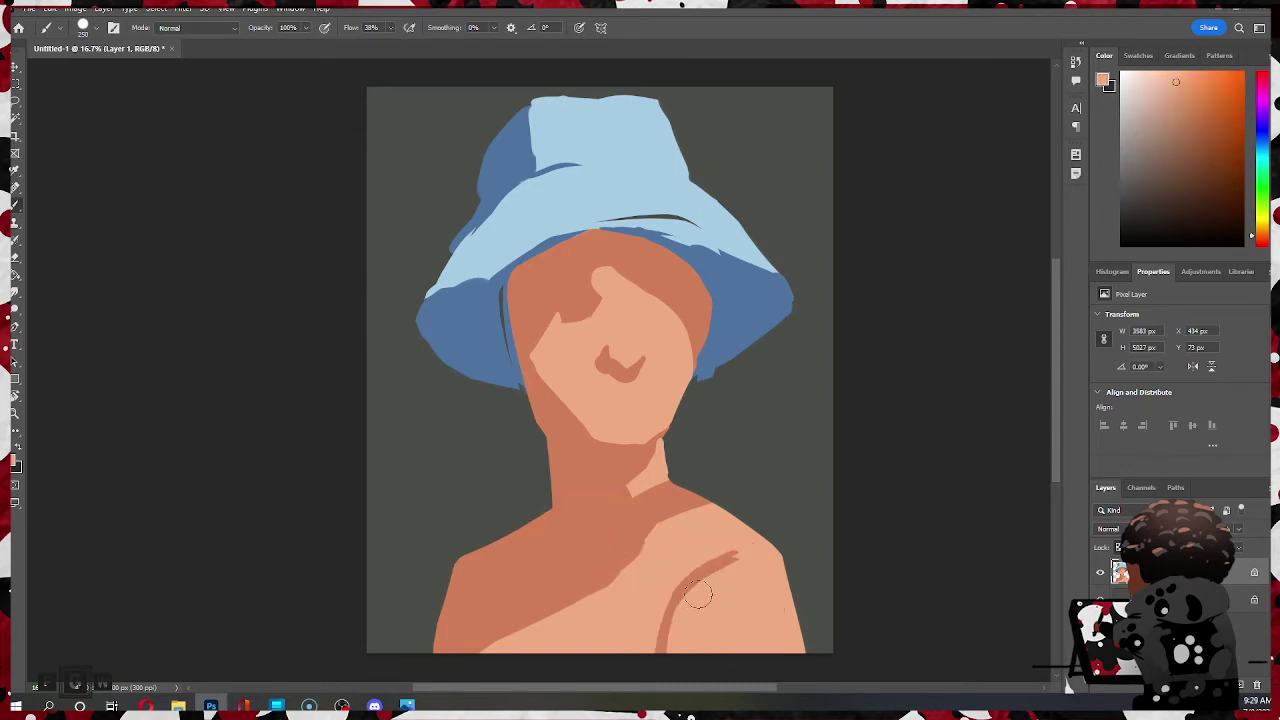
pyautogui.keyDown('alt'); pyautogui.click(591, 558); pyautogui.keyUp('alt')
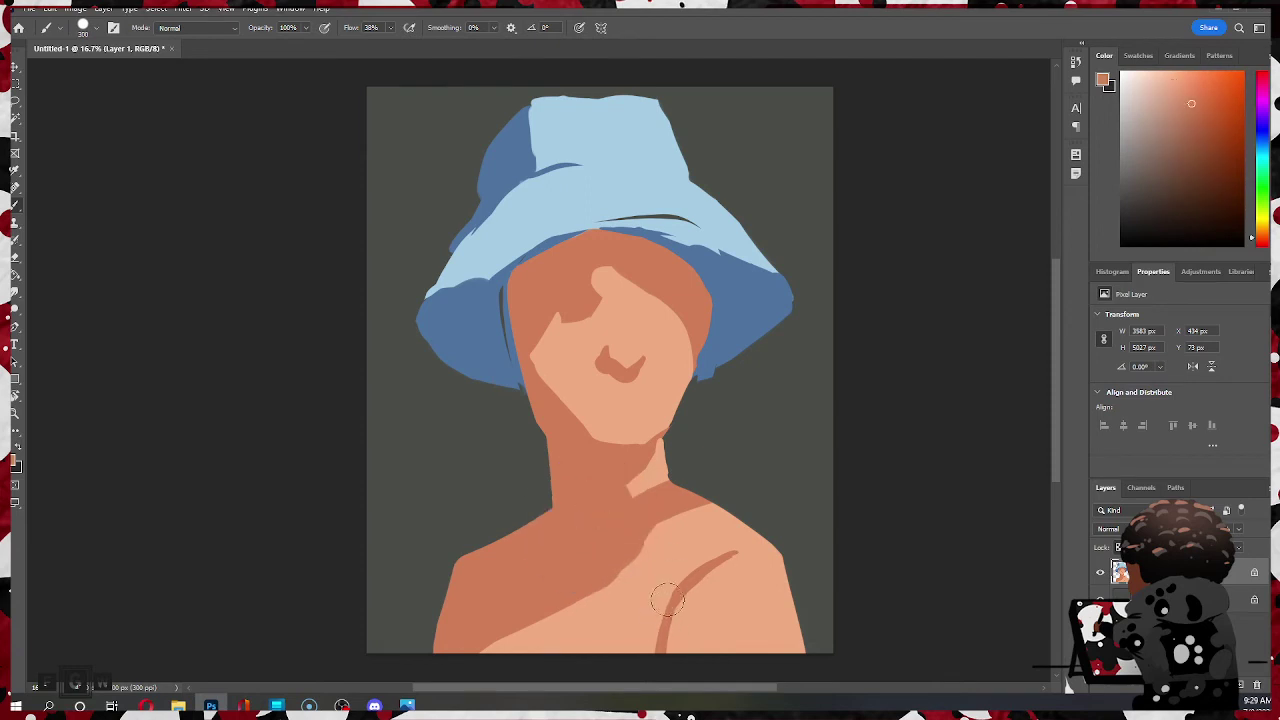
pyautogui.keyDown('alt'); pyautogui.click(662, 606); pyautogui.keyUp('alt')
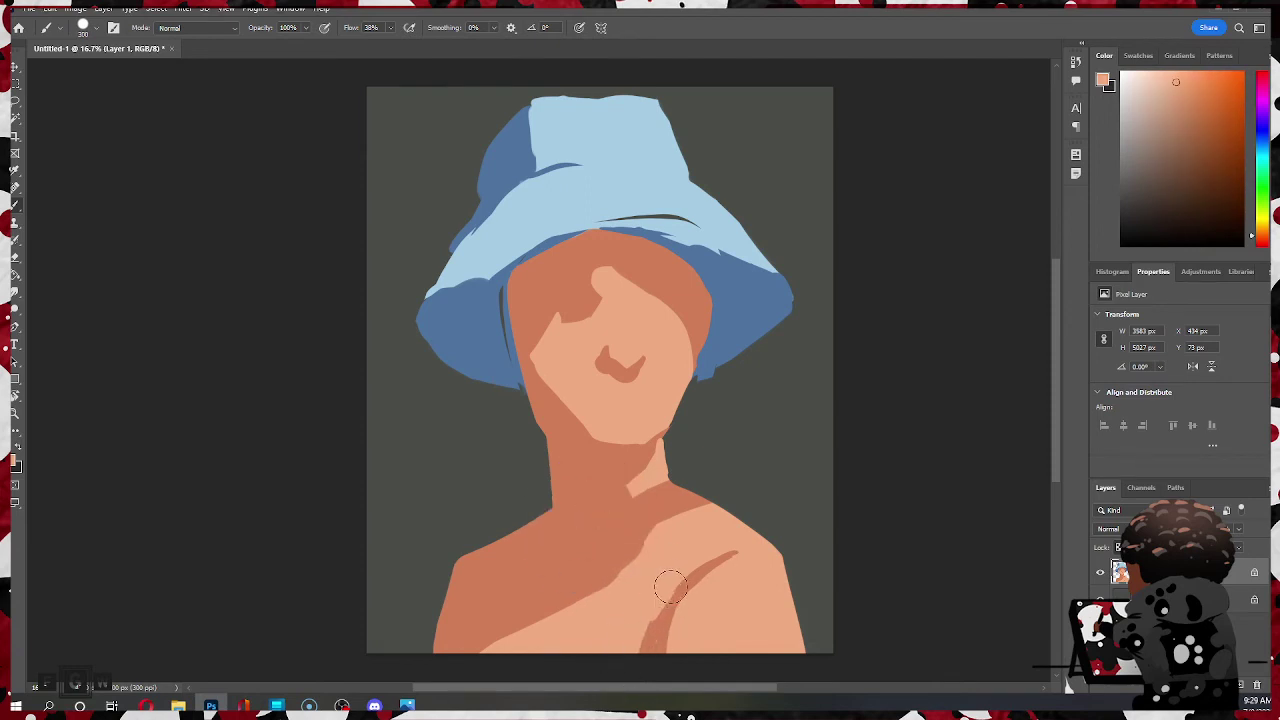
pyautogui.moveTo(660, 602); pyautogui.dragTo(646, 650)
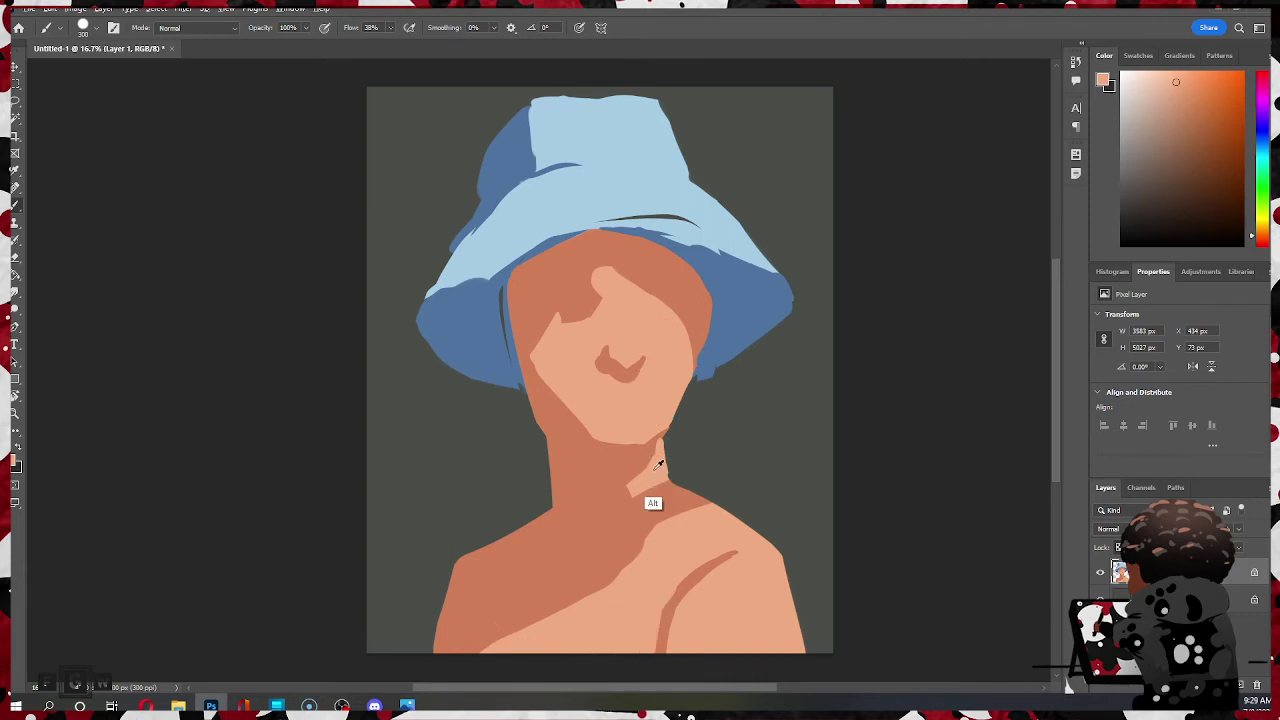
# - Straighten the neck's right edge with light skin using a smaller brush, and cover the overlap on the collarbone with dark skin
pyautogui.press('[')
pyautogui.moveTo(664, 434); pyautogui.dragTo(669, 479)
pyautogui.hotkey('ctrl', 'z')
pyautogui.moveTo(664, 434); pyautogui.dragTo(671, 489)
pyautogui.keyDown('alt'); pyautogui.click(673, 493); pyautogui.keyUp('alt')
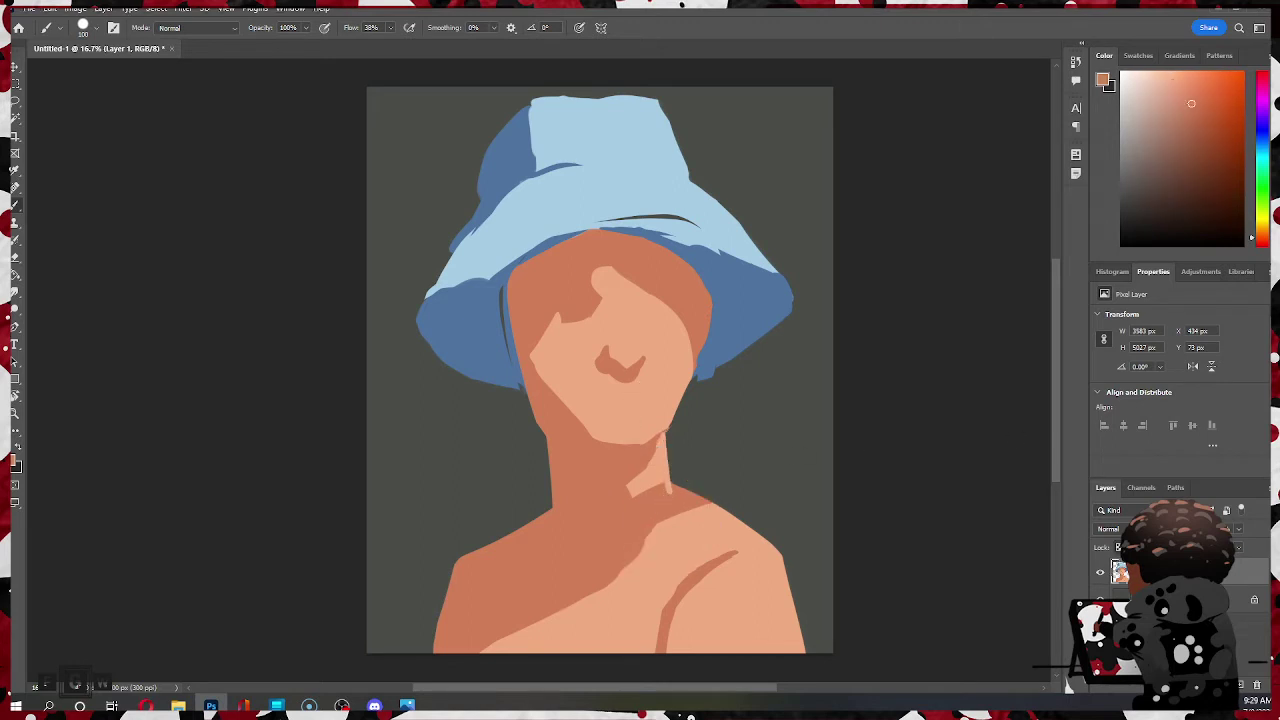
pyautogui.moveTo(654, 497); pyautogui.dragTo(668, 486)
# - Paint thin dark skin shadows under the right jaw and down the right cheek with a finer brush
pyautogui.press('[')
pyautogui.press('[')
pyautogui.press('[')
pyautogui.press('[')
pyautogui.press('[')
pyautogui.moveTo(671, 424); pyautogui.dragTo(633, 461)
pyautogui.moveTo(690, 350); pyautogui.dragTo(652, 405)
# - Narrow the right side of the face by painting the sampled dark blue of the brim's underside over its edge
pyautogui.press(']')
pyautogui.press(']')
pyautogui.press(']')
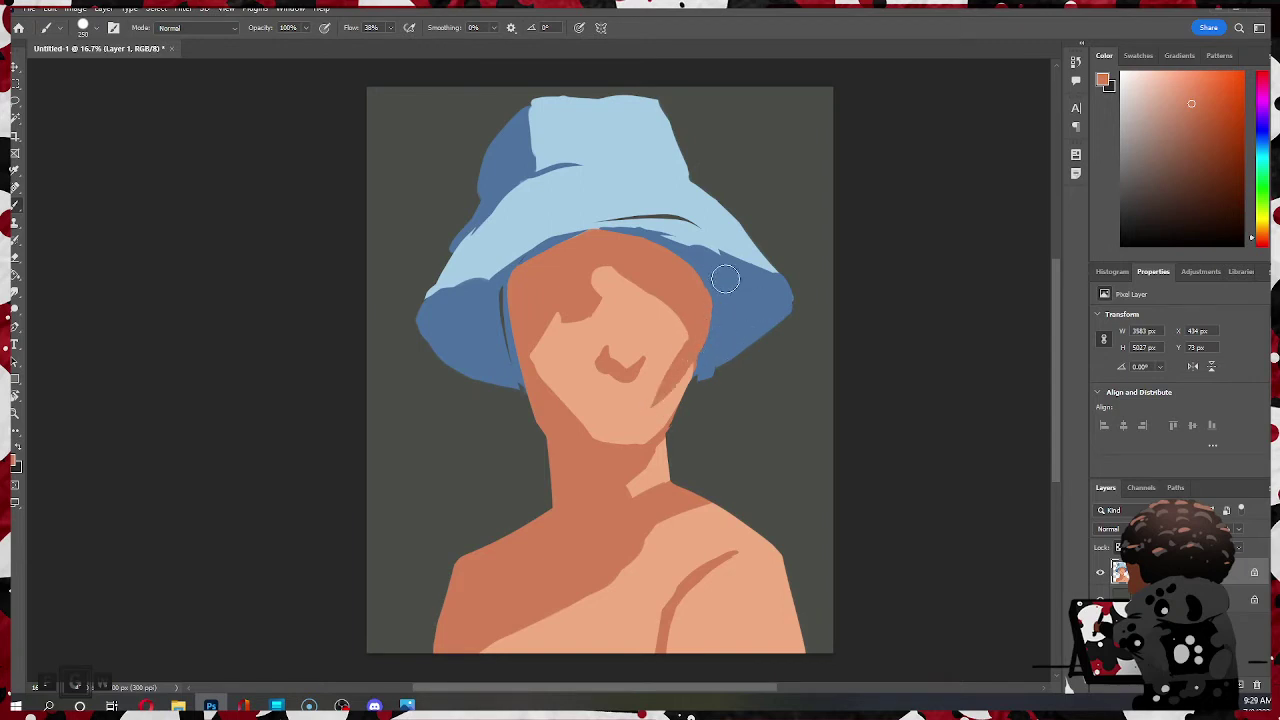
pyautogui.keyDown('alt'); pyautogui.click(720, 356); pyautogui.keyUp('alt')
pyautogui.moveTo(713, 318); pyautogui.dragTo(708, 351)
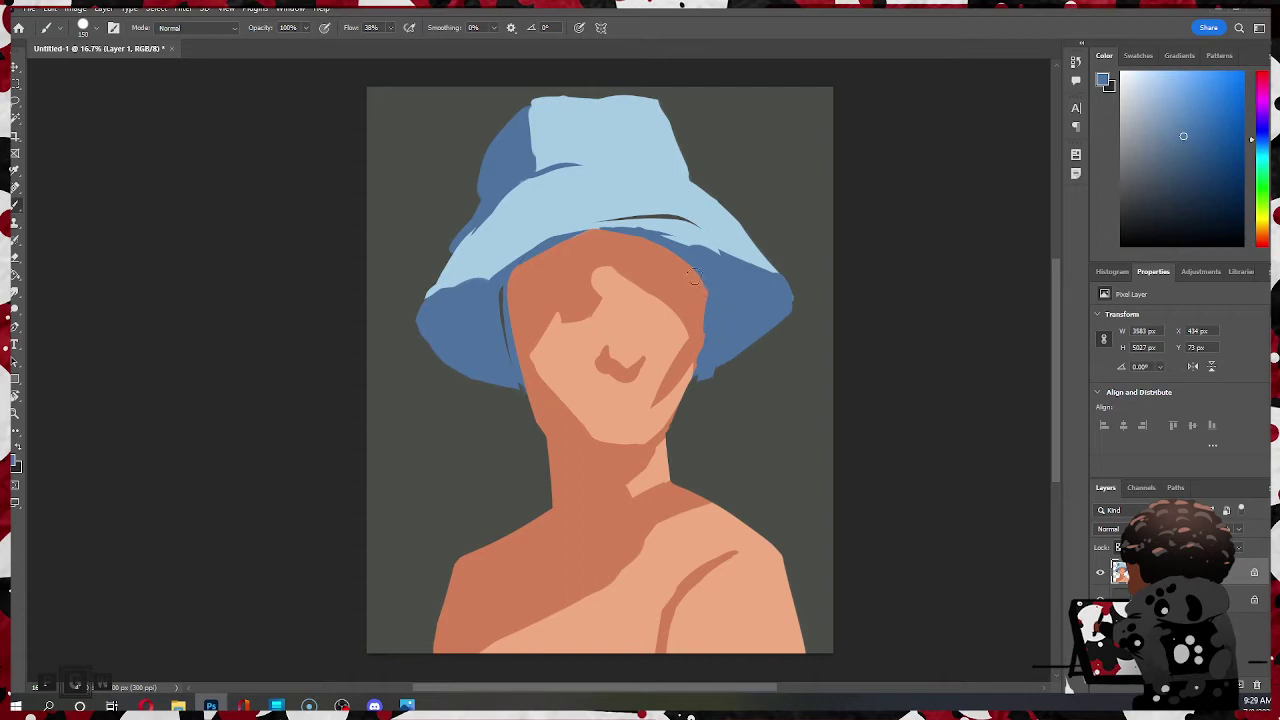
pyautogui.moveTo(705, 322); pyautogui.dragTo(710, 295)
# - Touch up the right temple with dark skin, and cover the right cheek shadow with the sampled light skin colour
pyautogui.keyDown('alt'); pyautogui.click(695, 287); pyautogui.keyUp('alt')
pyautogui.moveTo(695, 287); pyautogui.dragTo(691, 356)
pyautogui.keyDown('alt'); pyautogui.click(675, 346); pyautogui.keyUp('alt')
pyautogui.moveTo(669, 362)
pyautogui.mouseDown()
pyautogui.moveTo(652, 388)
pyautogui.moveTo(680, 348)
pyautogui.moveTo(647, 409)
pyautogui.mouseUp()
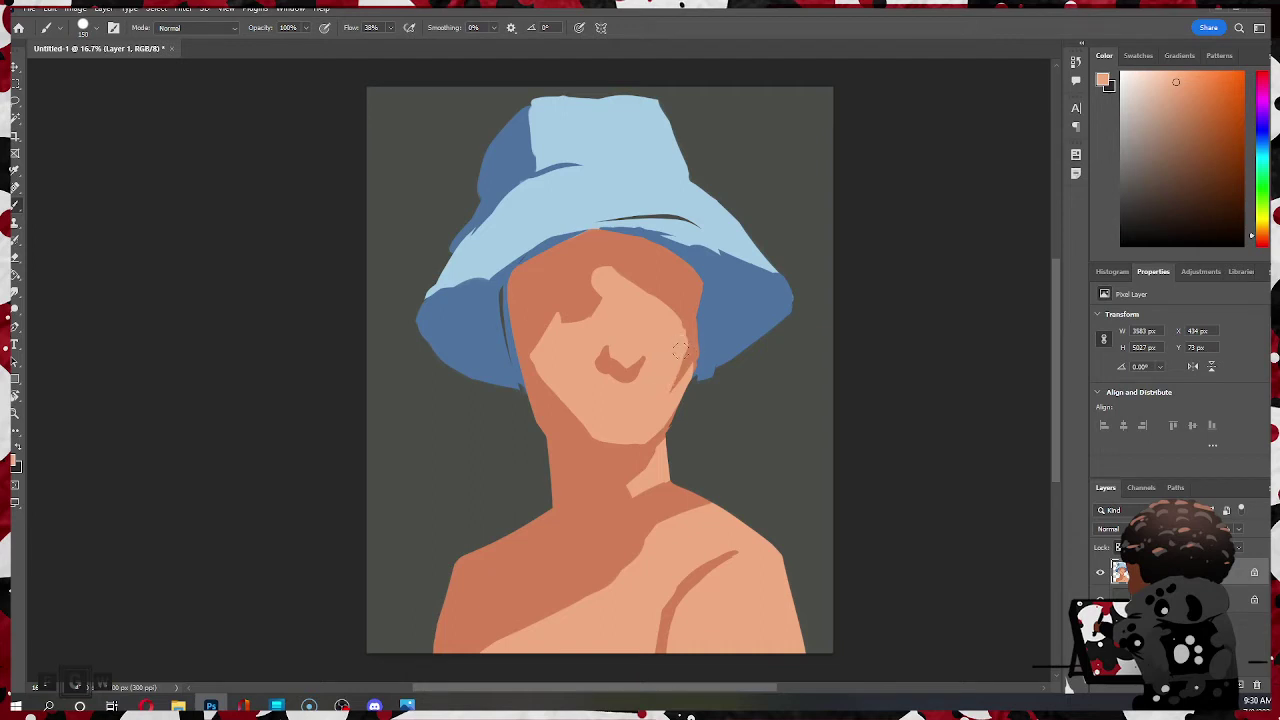
pyautogui.moveTo(680, 348); pyautogui.dragTo(681, 365)
pyautogui.moveTo(670, 316); pyautogui.dragTo(681, 323)
# - Extend the light patch up the centre of the forehead and shape its edges with the sampled dark skin colour
pyautogui.moveTo(600, 273)
pyautogui.mouseDown()
pyautogui.moveTo(638, 261)
pyautogui.moveTo(613, 299)
pyautogui.mouseUp()
pyautogui.keyDown('alt'); pyautogui.click(612, 256); pyautogui.keyUp('alt')
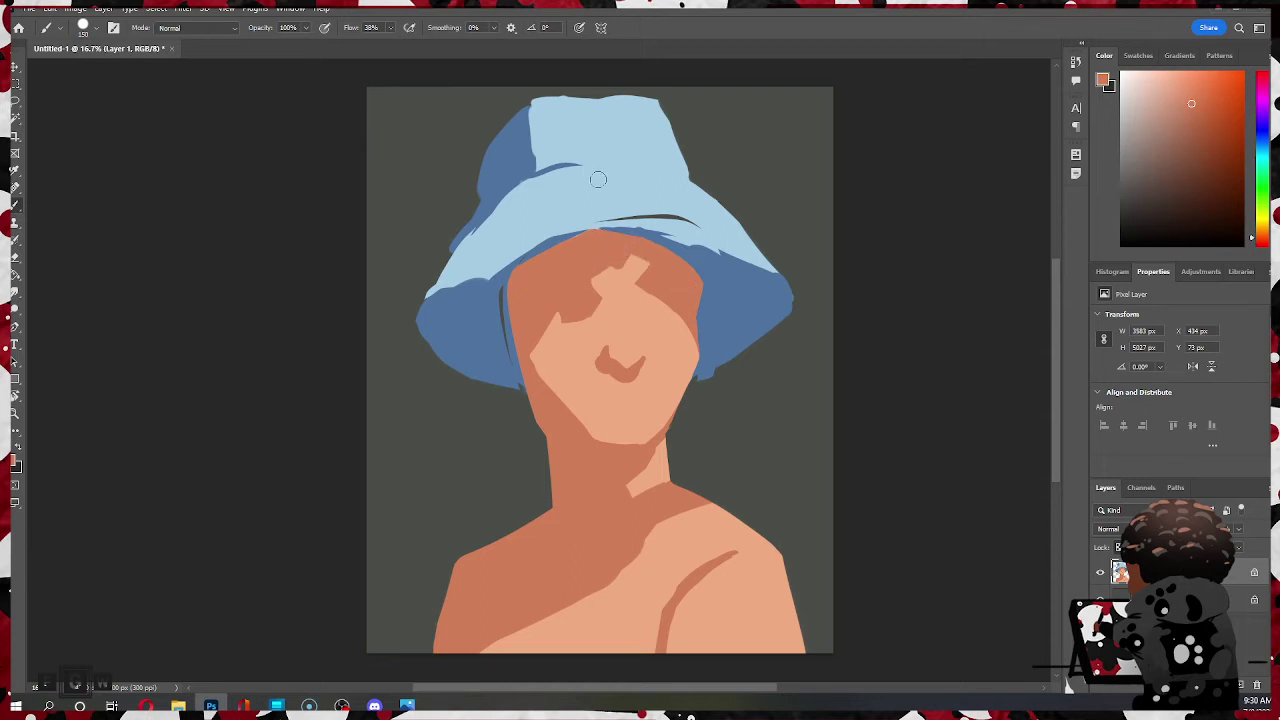
pyautogui.keyDown('alt'); pyautogui.click(604, 297); pyautogui.keyUp('alt')
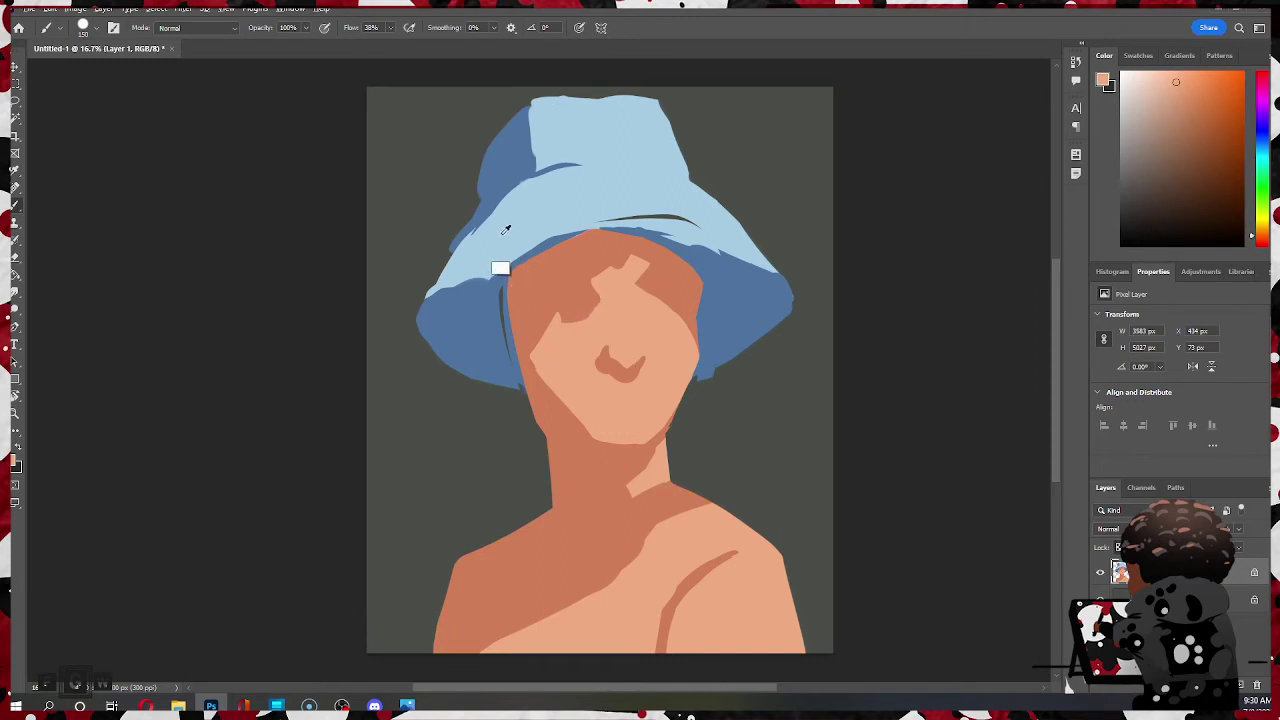
# - Fill the gap between the left cheek and the hat brim with the sampled dark blue, and tidy the face's right edge
pyautogui.keyDown('alt'); pyautogui.click(476, 350); pyautogui.keyUp('alt')
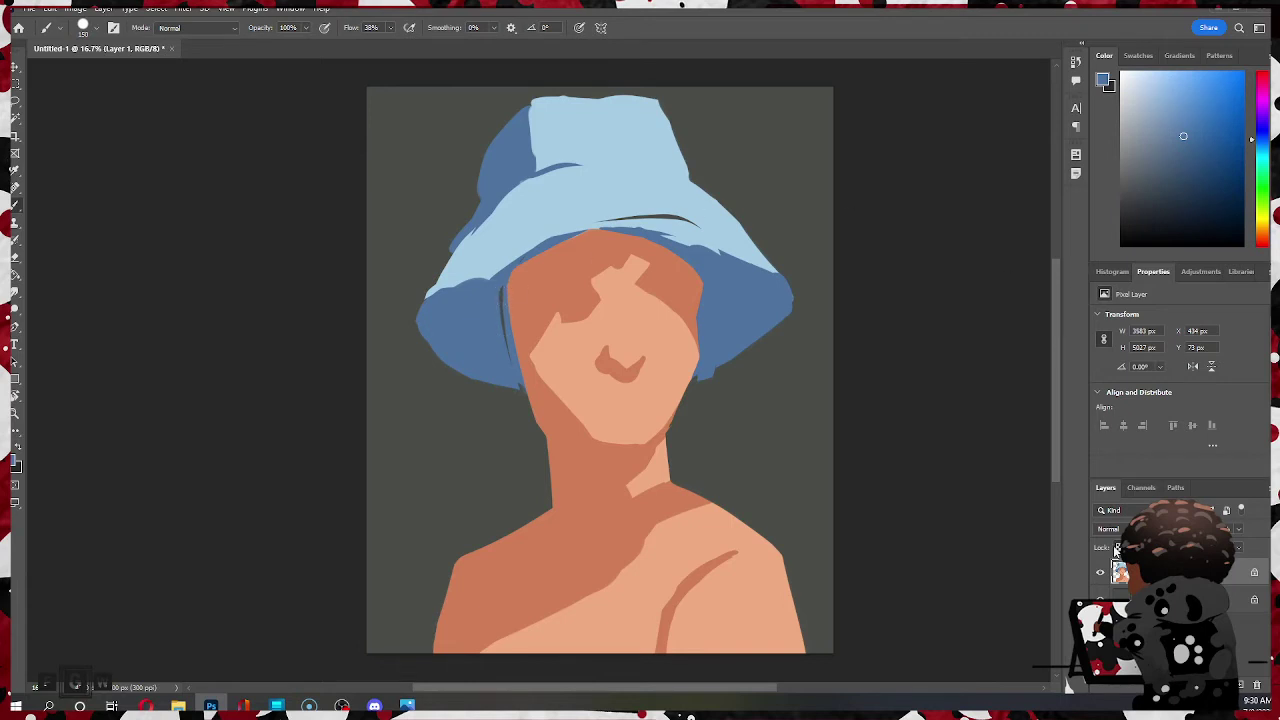
pyautogui.moveTo(500, 290); pyautogui.dragTo(514, 379)
pyautogui.keyDown('alt'); pyautogui.click(686, 366); pyautogui.keyUp('alt')
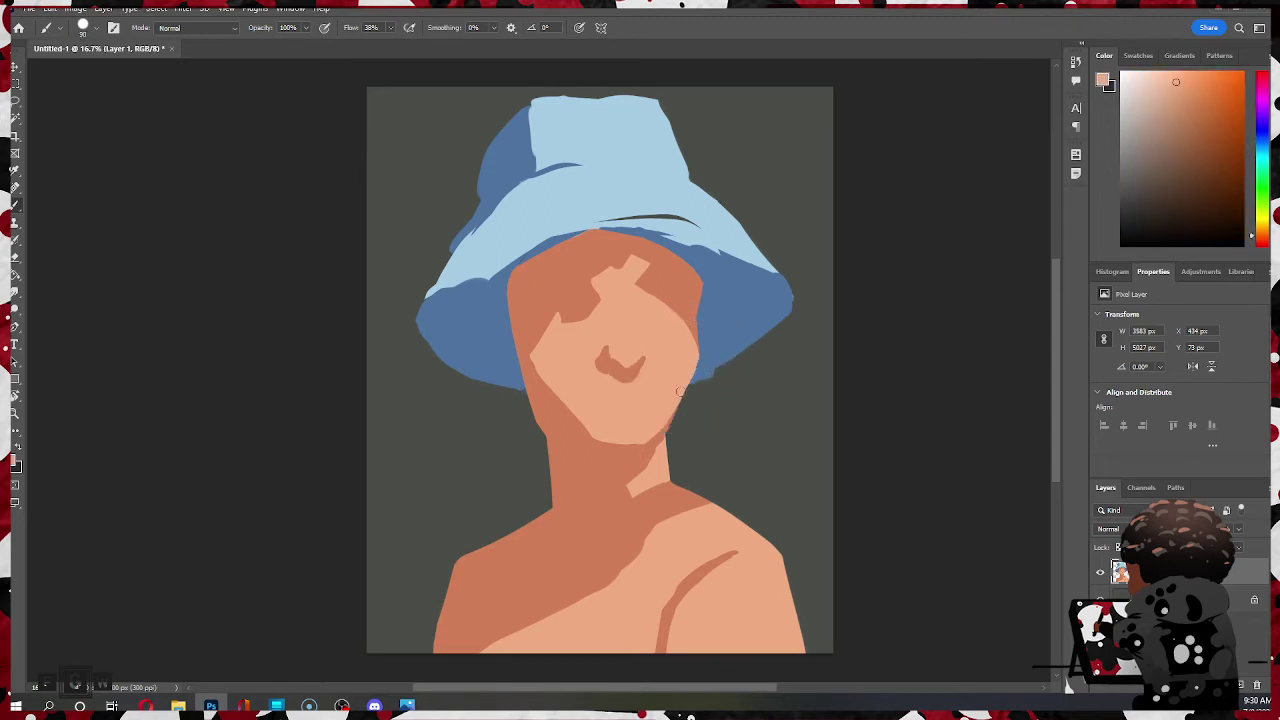
pyautogui.press('e')
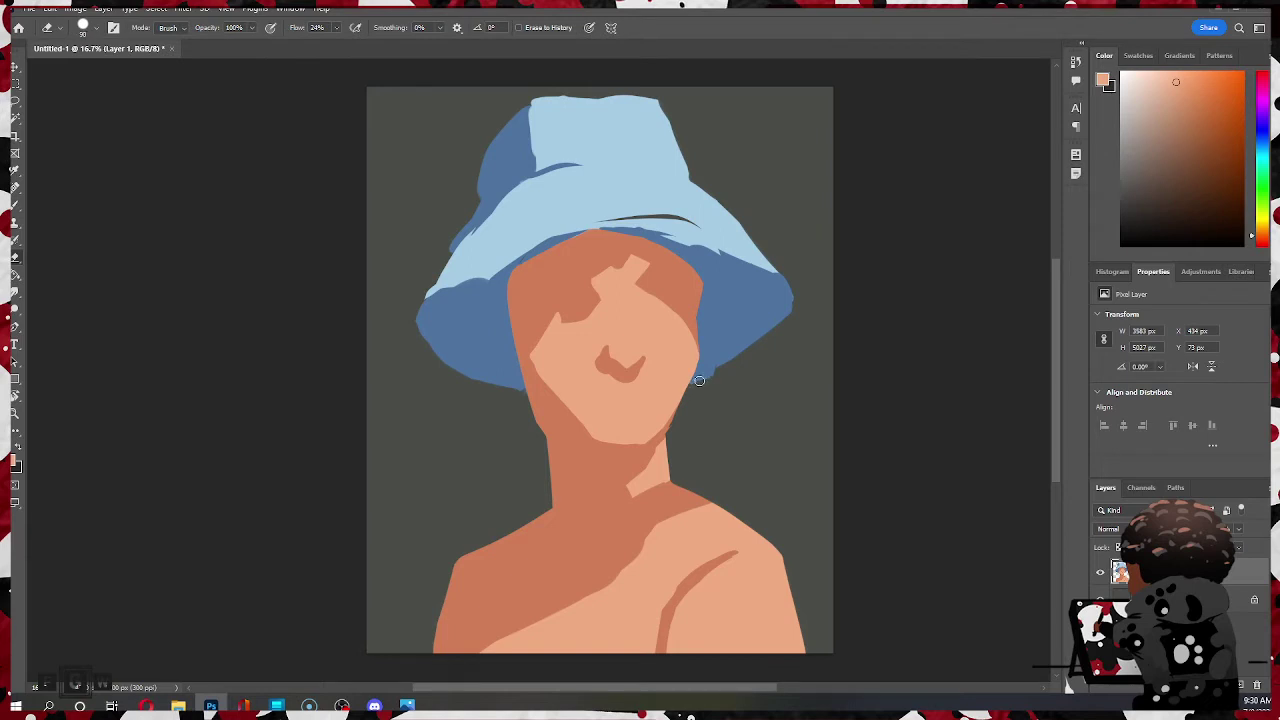
pyautogui.hotkey('ctrl', 'z')
pyautogui.press('b')
# - Smooth and extend the lower right edge of the brim's underside with the sampled dark blue and a larger brush
pyautogui.keyDown('alt'); pyautogui.click(742, 303); pyautogui.keyUp('alt')
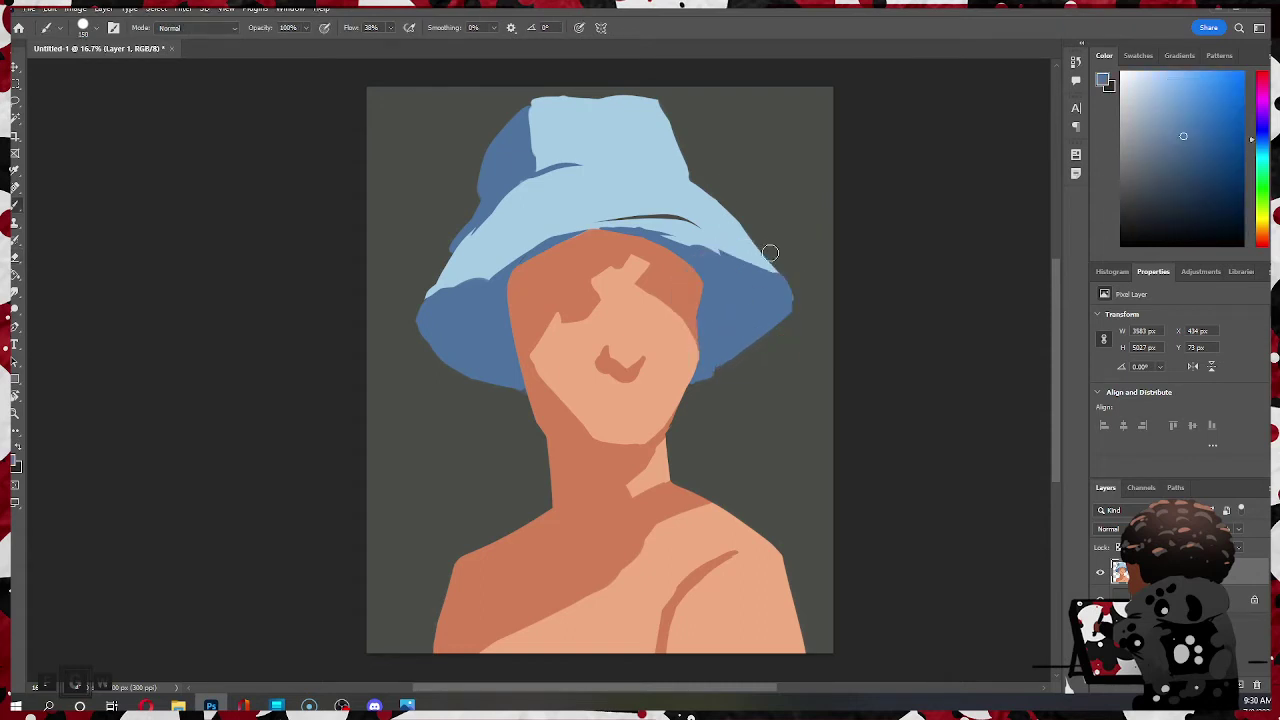
pyautogui.press(']')
pyautogui.press(']')
pyautogui.moveTo(707, 371); pyautogui.dragTo(797, 301)
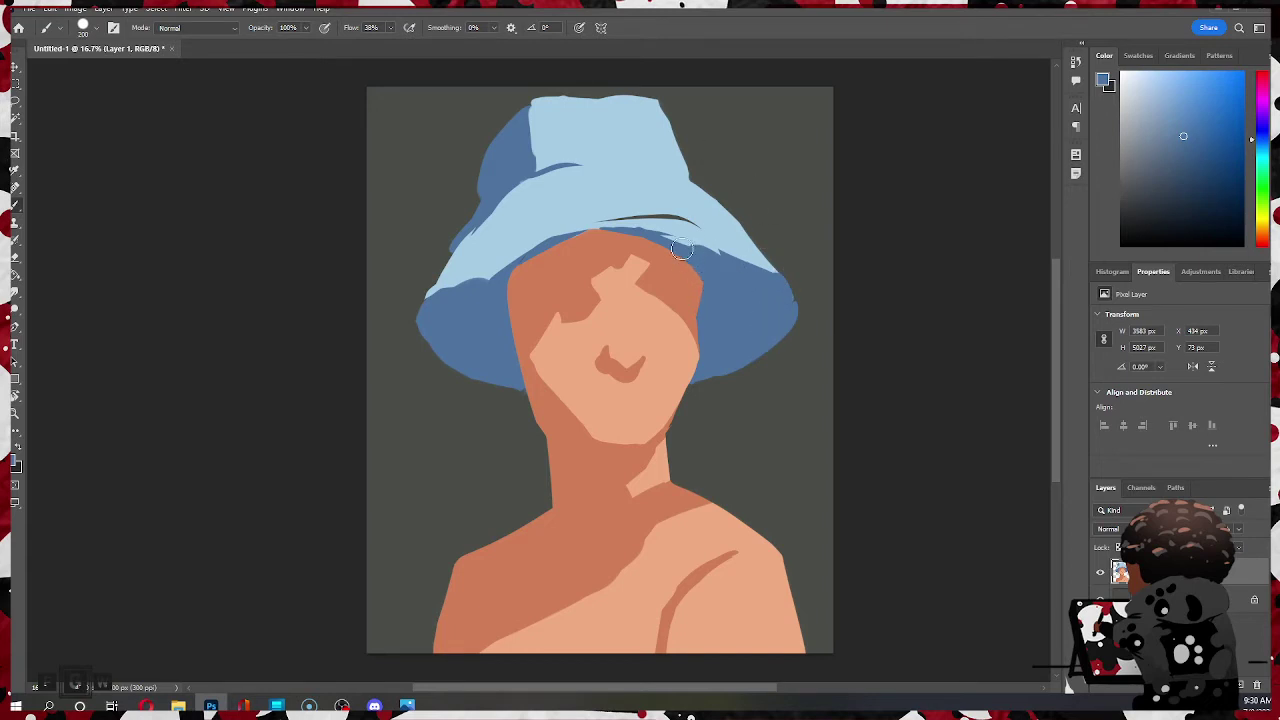
# - Extend the brim's top surface outward on the right with the sampled light blue, covering the dark gap above the forehead
pyautogui.keyDown('alt'); pyautogui.click(712, 270); pyautogui.keyUp('alt')
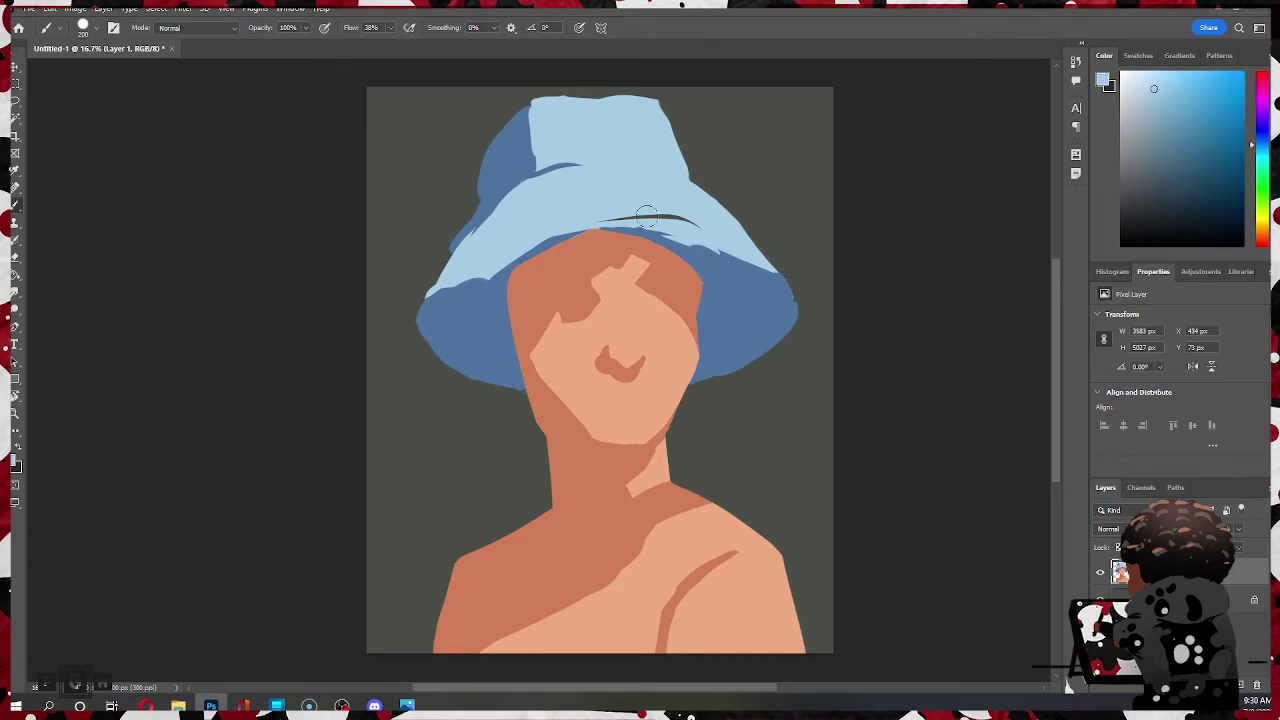
pyautogui.moveTo(640, 224); pyautogui.dragTo(747, 247)
pyautogui.moveTo(763, 255); pyautogui.dragTo(777, 248)
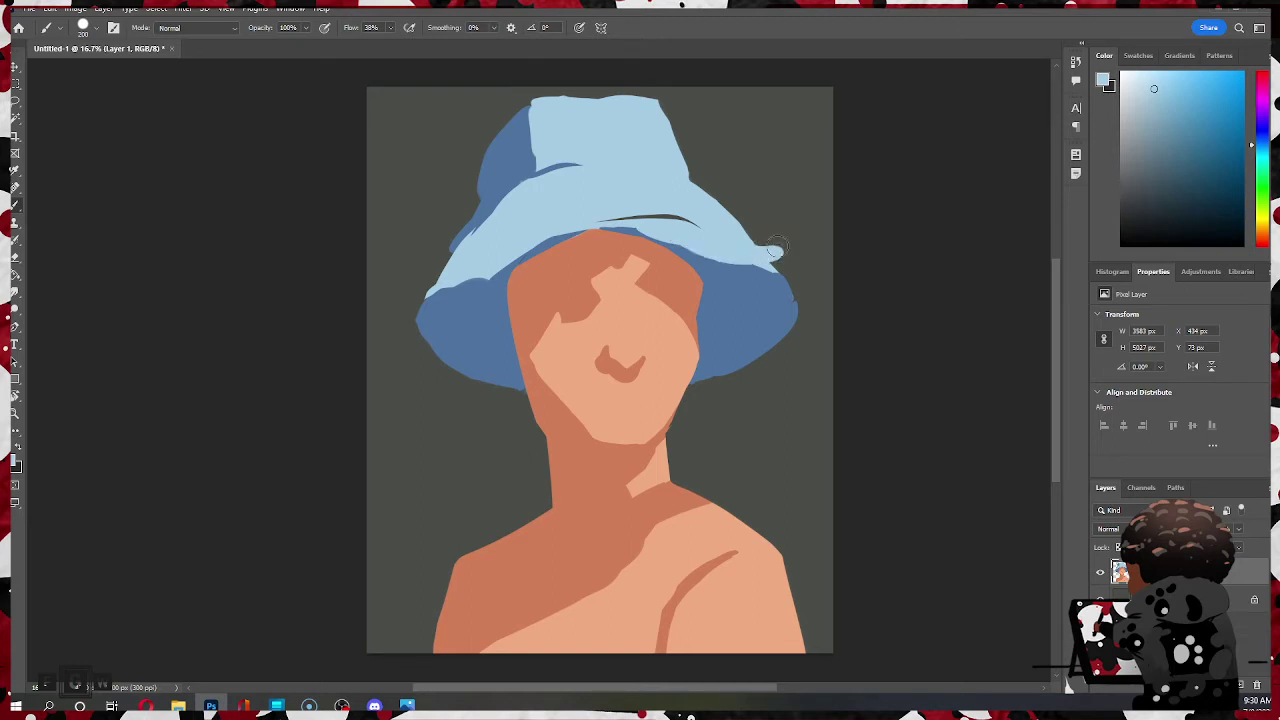
pyautogui.moveTo(713, 216); pyautogui.dragTo(779, 272)
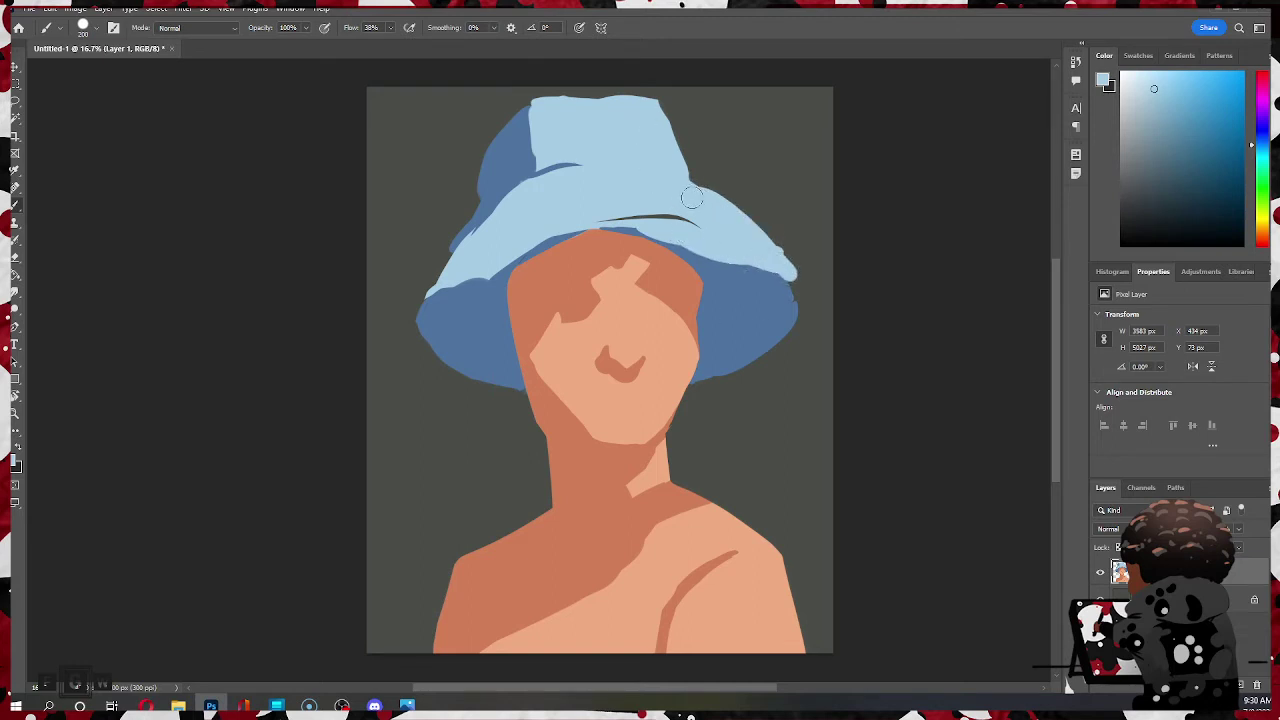
pyautogui.moveTo(662, 219)
pyautogui.mouseDown()
pyautogui.moveTo(609, 215)
pyautogui.moveTo(723, 240)
pyautogui.mouseUp()
# - Widen the brim's underside outward on both sides with the sampled dark blue, adding a broad rounded lobe on the left
pyautogui.keyDown('alt'); pyautogui.click(765, 318); pyautogui.keyUp('alt')
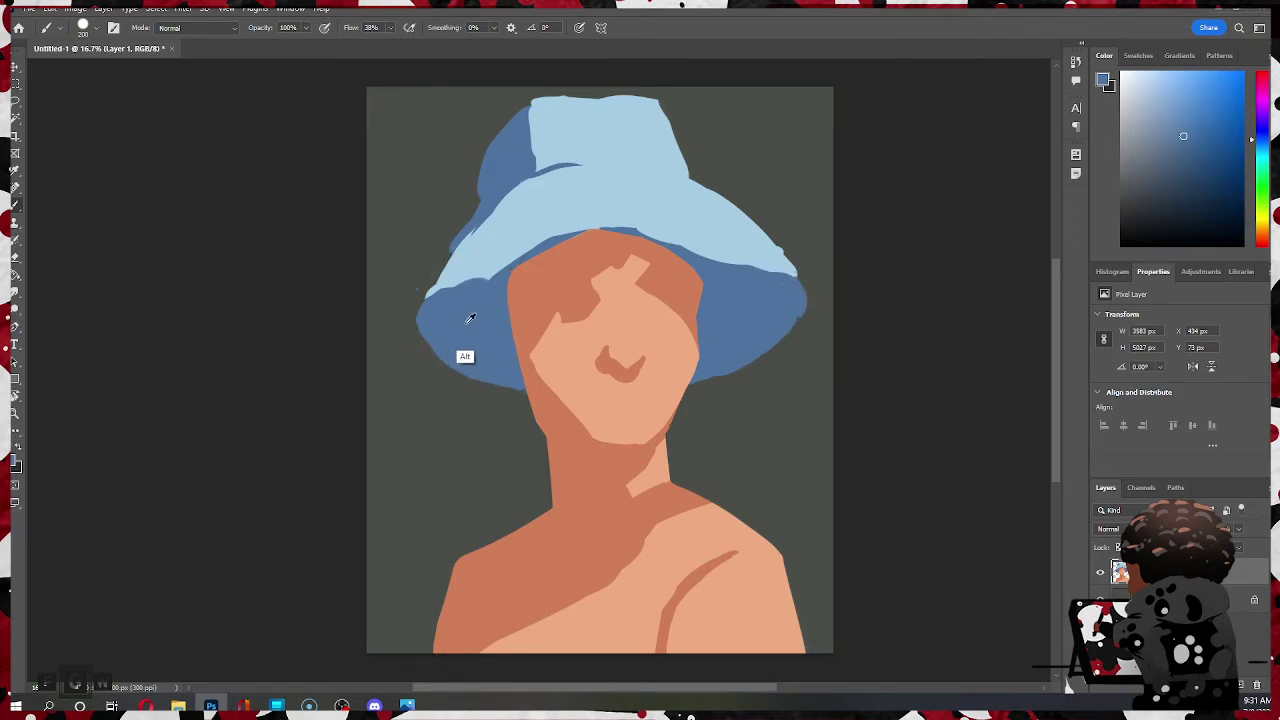
pyautogui.moveTo(429, 289); pyautogui.dragTo(432, 374)
pyautogui.moveTo(413, 332); pyautogui.dragTo(494, 363)
pyautogui.moveTo(395, 345)
pyautogui.mouseDown()
pyautogui.moveTo(453, 380)
pyautogui.moveTo(440, 374)
pyautogui.moveTo(491, 372)
pyautogui.moveTo(456, 372)
pyautogui.mouseUp()
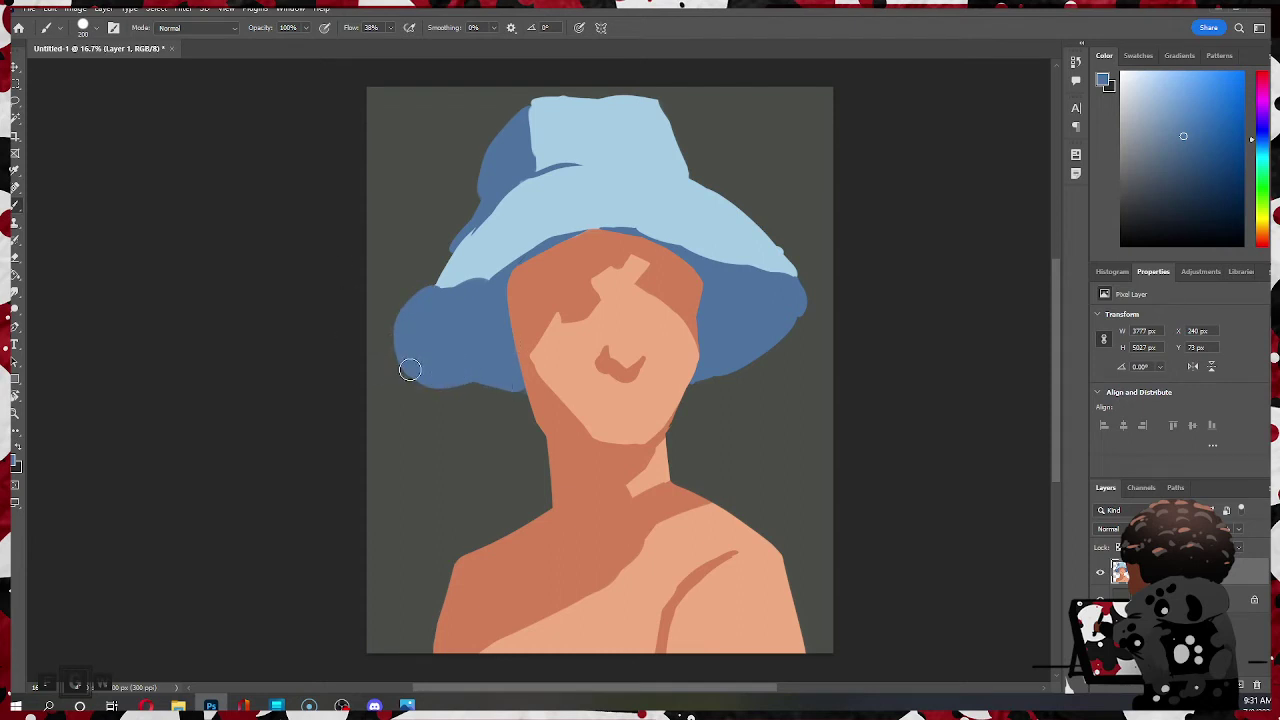
# - Extend the left end of the brim's top surface downward with the sampled light blue and a large brush
pyautogui.keyDown('alt'); pyautogui.click(449, 271); pyautogui.keyUp('alt')
pyautogui.moveTo(449, 271)
pyautogui.mouseDown()
pyautogui.moveTo(438, 281)
pyautogui.moveTo(495, 212)
pyautogui.mouseUp()
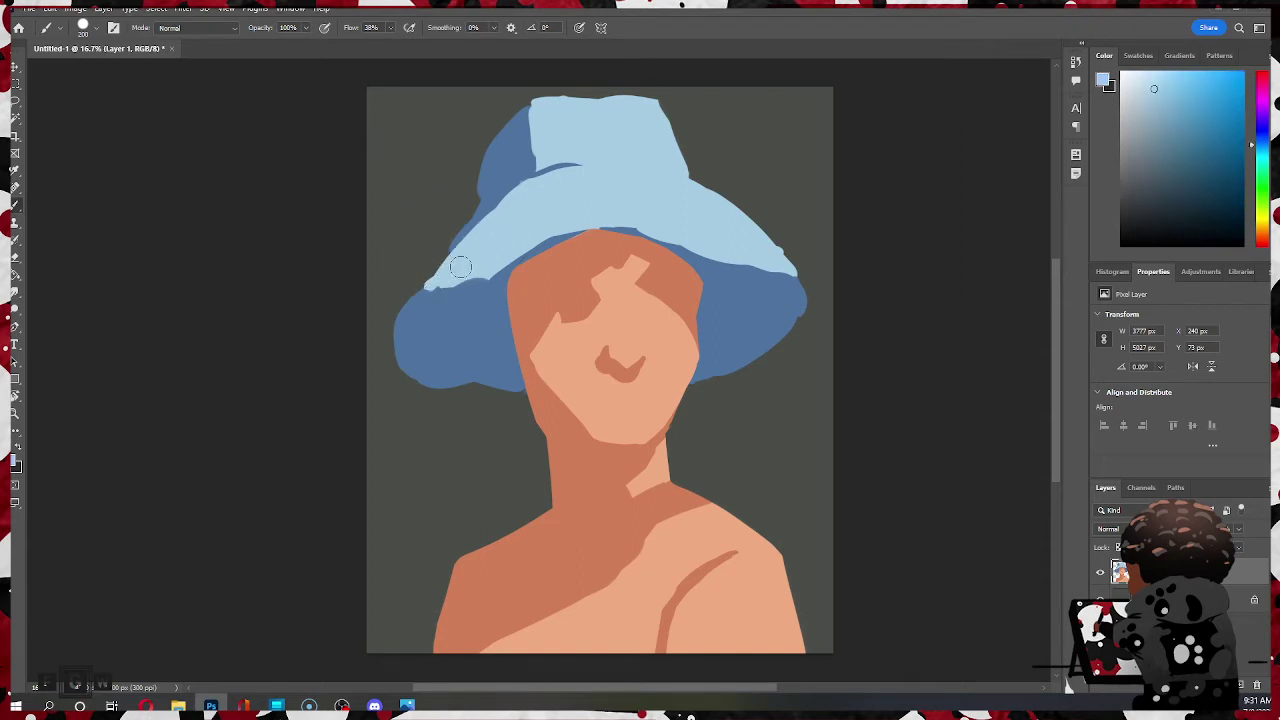
pyautogui.press('[')
pyautogui.press(']')
pyautogui.press(']')
pyautogui.press(']')
pyautogui.press(']')
pyautogui.press(']')
pyautogui.moveTo(438, 294); pyautogui.dragTo(476, 274)
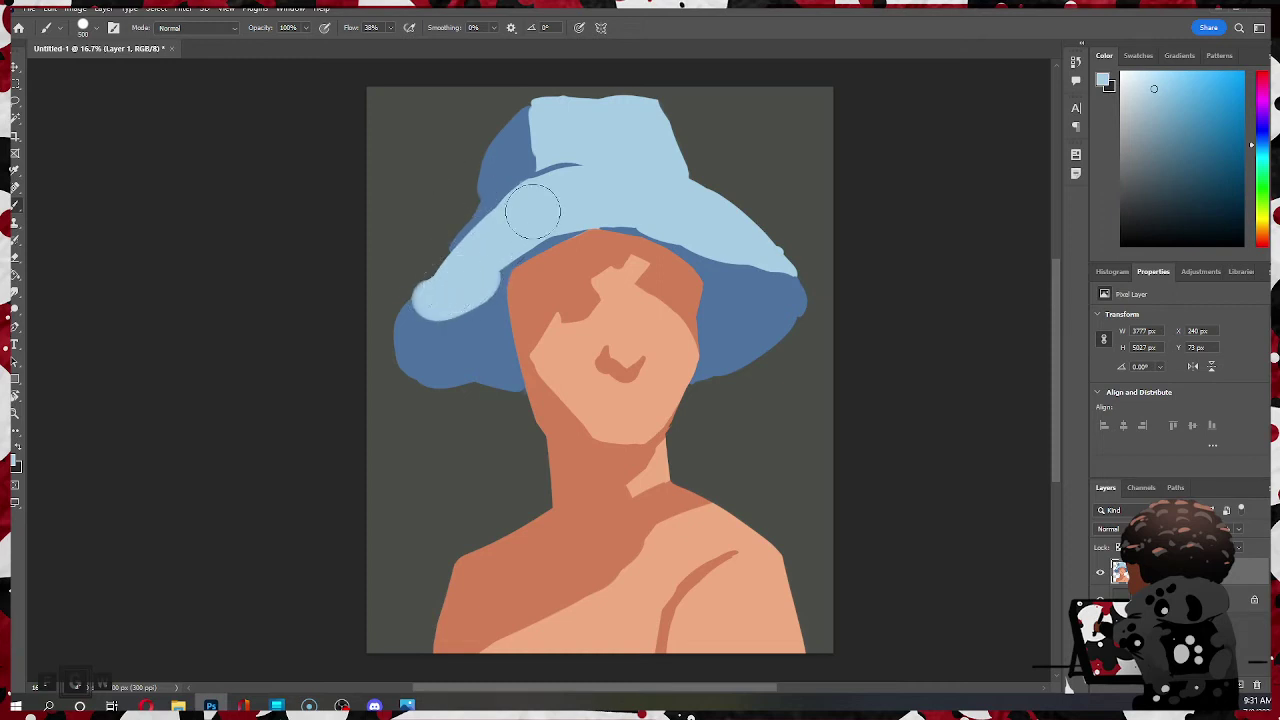
# - Trim the lower and outer edges of the left brim's light patch with the sampled dark blue and a smaller brush
pyautogui.keyDown('alt'); pyautogui.click(443, 349); pyautogui.keyUp('alt')
pyautogui.press('[')
pyautogui.press('[')
pyautogui.moveTo(415, 319); pyautogui.dragTo(502, 310)
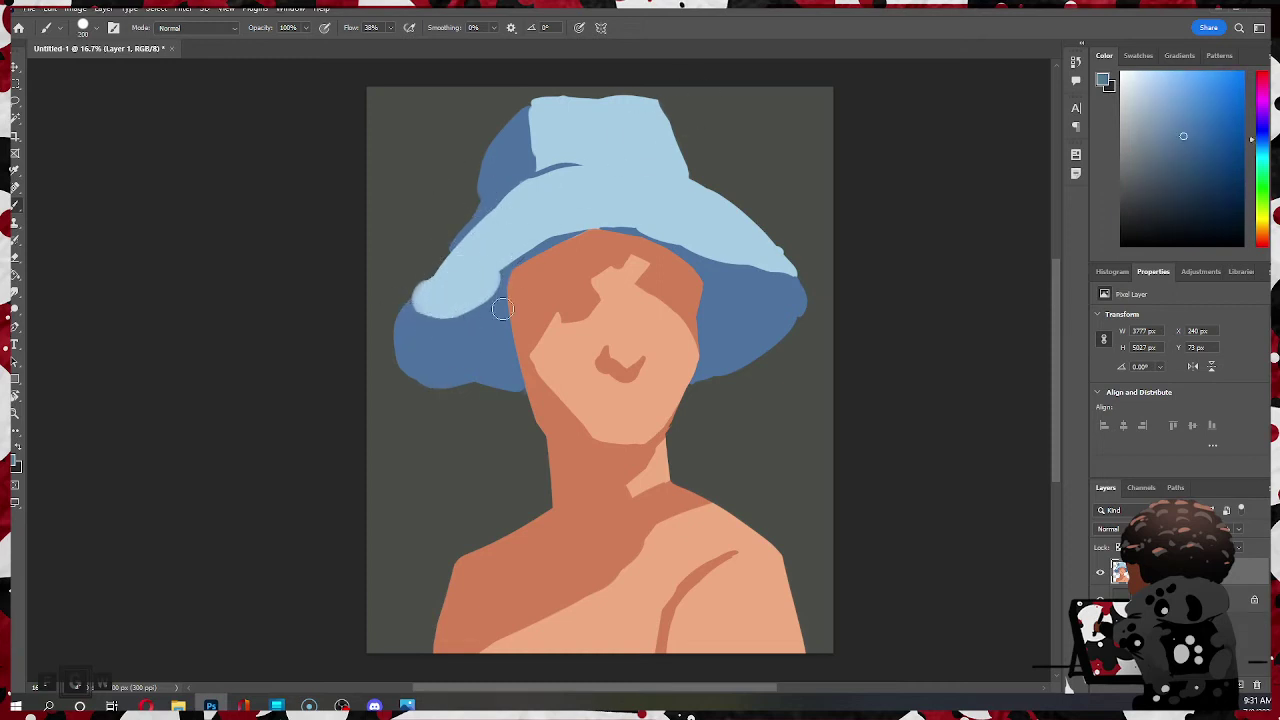
pyautogui.press('[')
pyautogui.moveTo(419, 312)
pyautogui.mouseDown()
pyautogui.moveTo(448, 276)
pyautogui.moveTo(404, 316)
pyautogui.moveTo(435, 302)
pyautogui.moveTo(414, 299)
pyautogui.moveTo(478, 331)
pyautogui.moveTo(483, 295)
pyautogui.moveTo(431, 309)
pyautogui.moveTo(438, 272)
pyautogui.mouseUp()
pyautogui.press('[')
pyautogui.press('[')
# - Broaden the left brim's upper edge with the sampled light blue, keeping the dark fold line below the crown
pyautogui.keyDown('alt'); pyautogui.click(458, 294); pyautogui.keyUp('alt')
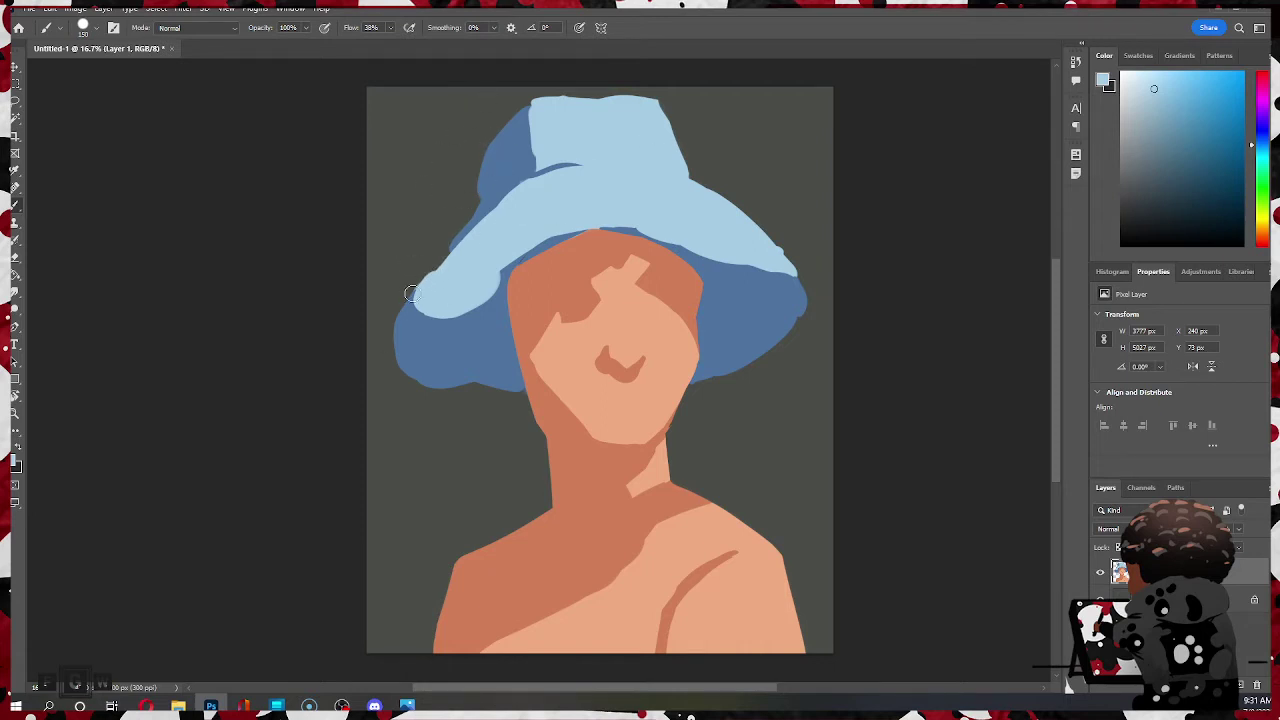
pyautogui.moveTo(441, 263); pyautogui.dragTo(559, 155)
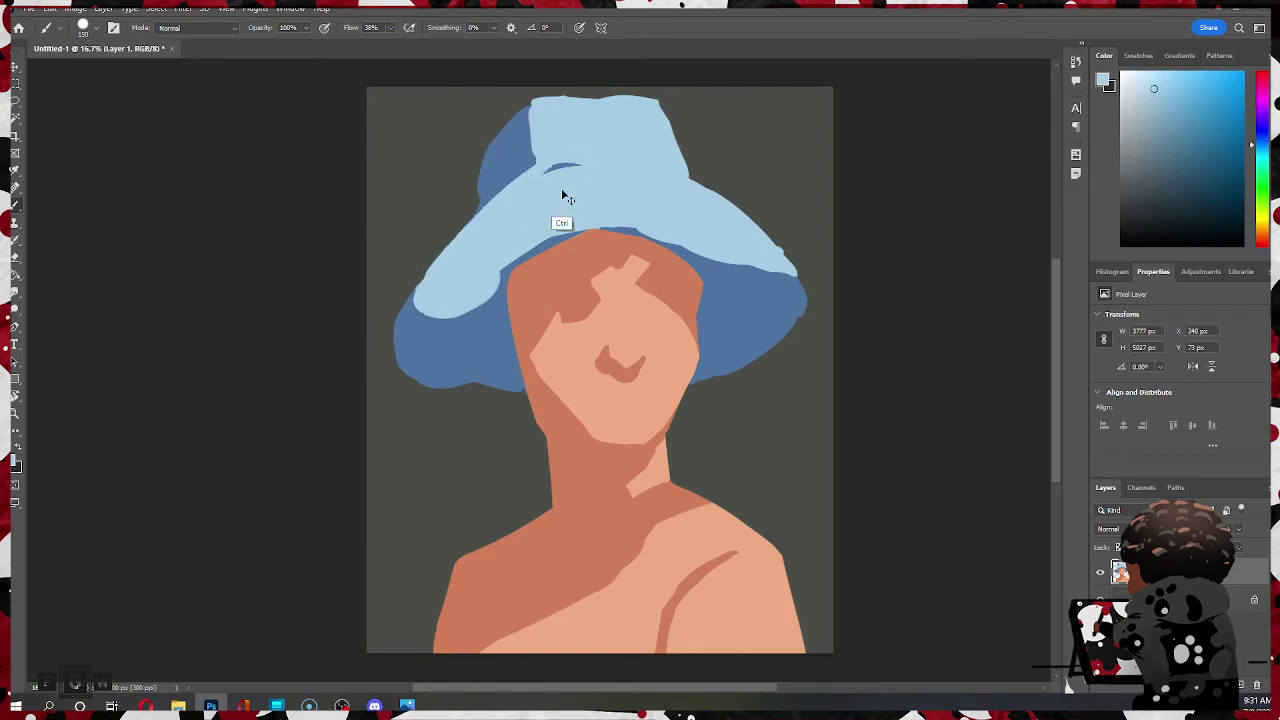
pyautogui.hotkey('ctrl', 'z')
pyautogui.moveTo(440, 275); pyautogui.dragTo(578, 190)
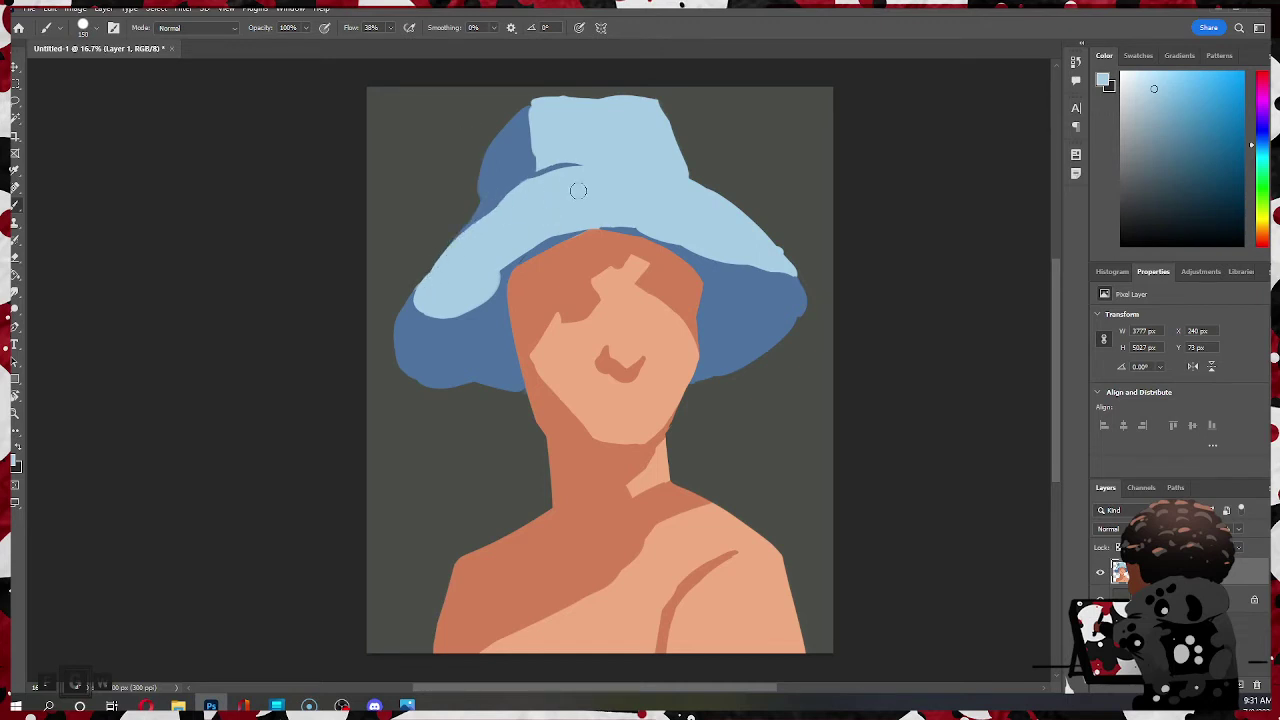
# - Erase the stray dark blue along the left brim's outer edge, from the crown down to the brim's tip
pyautogui.press('e')
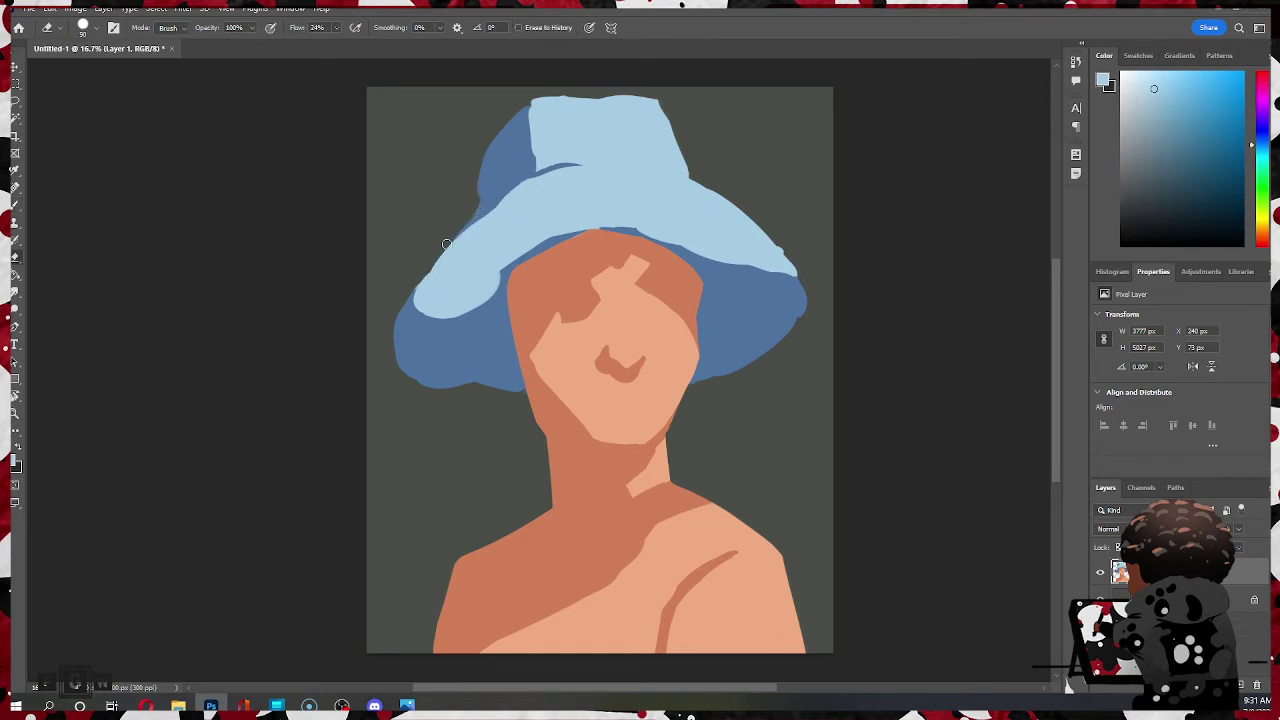
pyautogui.moveTo(446, 244); pyautogui.dragTo(489, 193)
pyautogui.press(']')
pyautogui.press(']')
pyautogui.press(']')
pyautogui.press(']')
pyautogui.moveTo(472, 203); pyautogui.dragTo(457, 235)
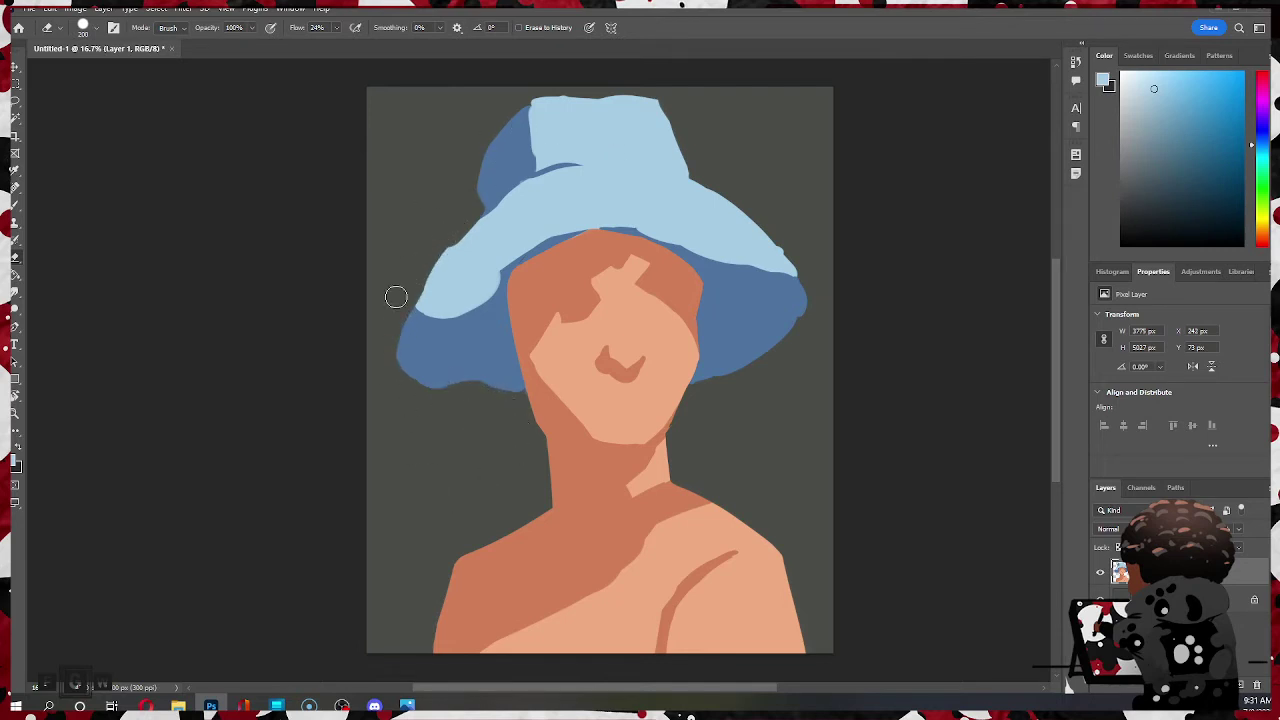
# - Enlarge the lower left end of the brim's light area with the sampled light blue
pyautogui.press('b')
pyautogui.keyDown('alt'); pyautogui.click(462, 280); pyautogui.keyUp('alt')
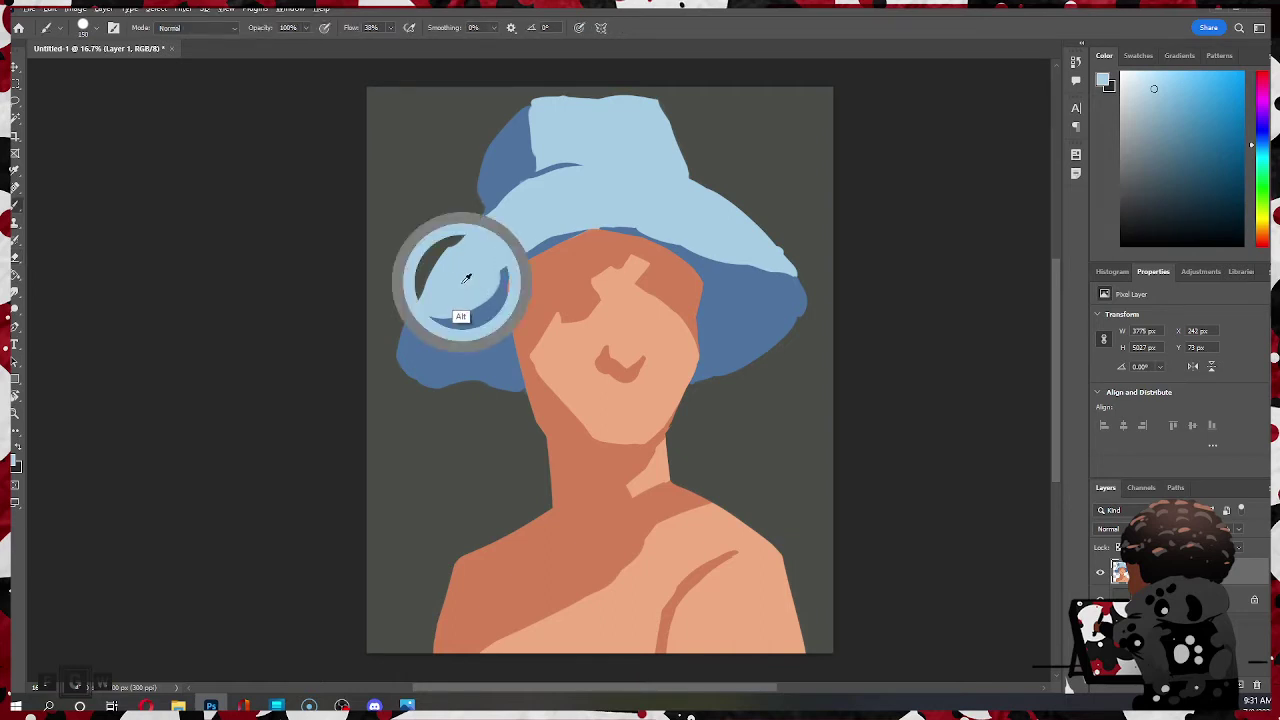
pyautogui.moveTo(455, 290)
pyautogui.mouseDown()
pyautogui.moveTo(424, 304)
pyautogui.moveTo(451, 318)
pyautogui.moveTo(431, 294)
pyautogui.moveTo(422, 308)
pyautogui.moveTo(445, 322)
pyautogui.moveTo(437, 302)
pyautogui.moveTo(442, 319)
pyautogui.moveTo(490, 273)
pyautogui.mouseUp()
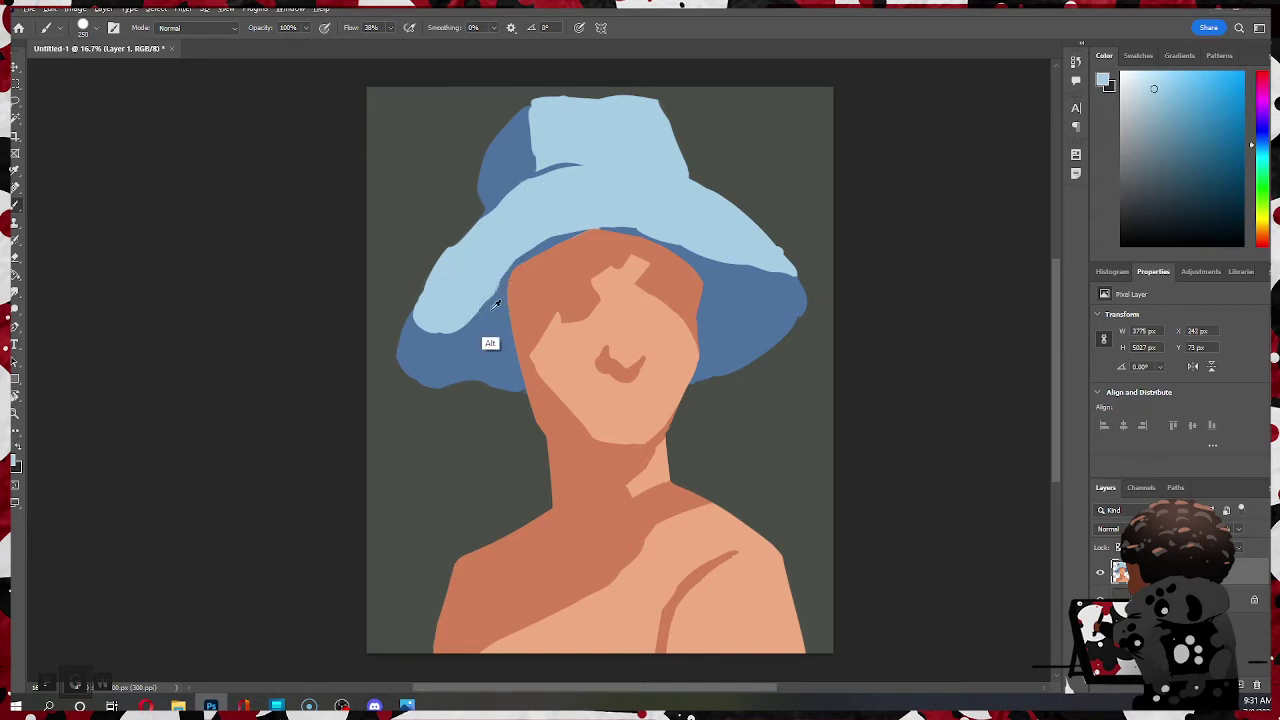
# - Reshape the inner and bottom edges of the left brim's light area with the sampled dark blue and a larger brush
pyautogui.keyDown('alt'); pyautogui.click(492, 340); pyautogui.keyUp('alt')
pyautogui.moveTo(502, 275); pyautogui.dragTo(548, 244)
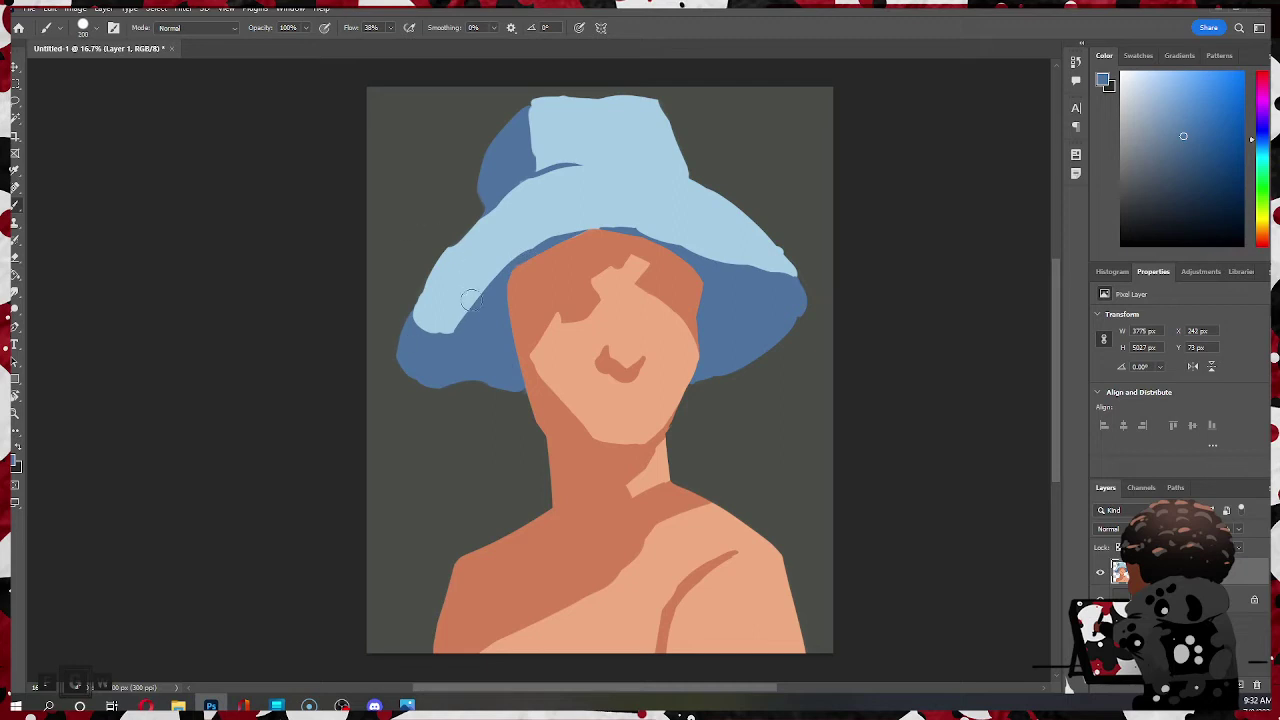
pyautogui.press(']')
pyautogui.press(']')
pyautogui.press(']')
pyautogui.press(']')
pyautogui.press(']')
pyautogui.moveTo(472, 330)
pyautogui.mouseDown()
pyautogui.moveTo(421, 339)
pyautogui.moveTo(472, 332)
pyautogui.mouseUp()
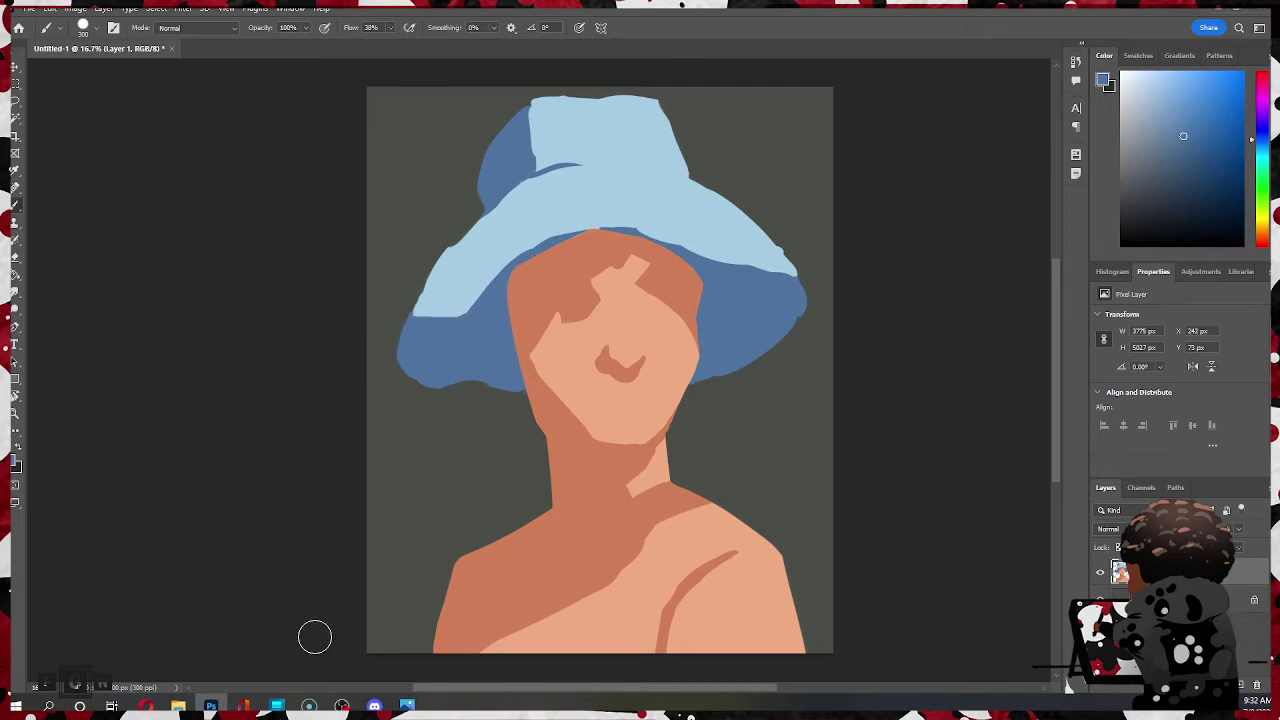
# - Refine the left jaw's outer edge below the brim with the sampled dark skin colour and the Eraser
pyautogui.press('[')
pyautogui.press('[')
pyautogui.press('[')
pyautogui.press('[')
pyautogui.press('[')
pyautogui.press('alt')
pyautogui.keyDown('alt'); pyautogui.click(538, 386); pyautogui.keyUp('alt')
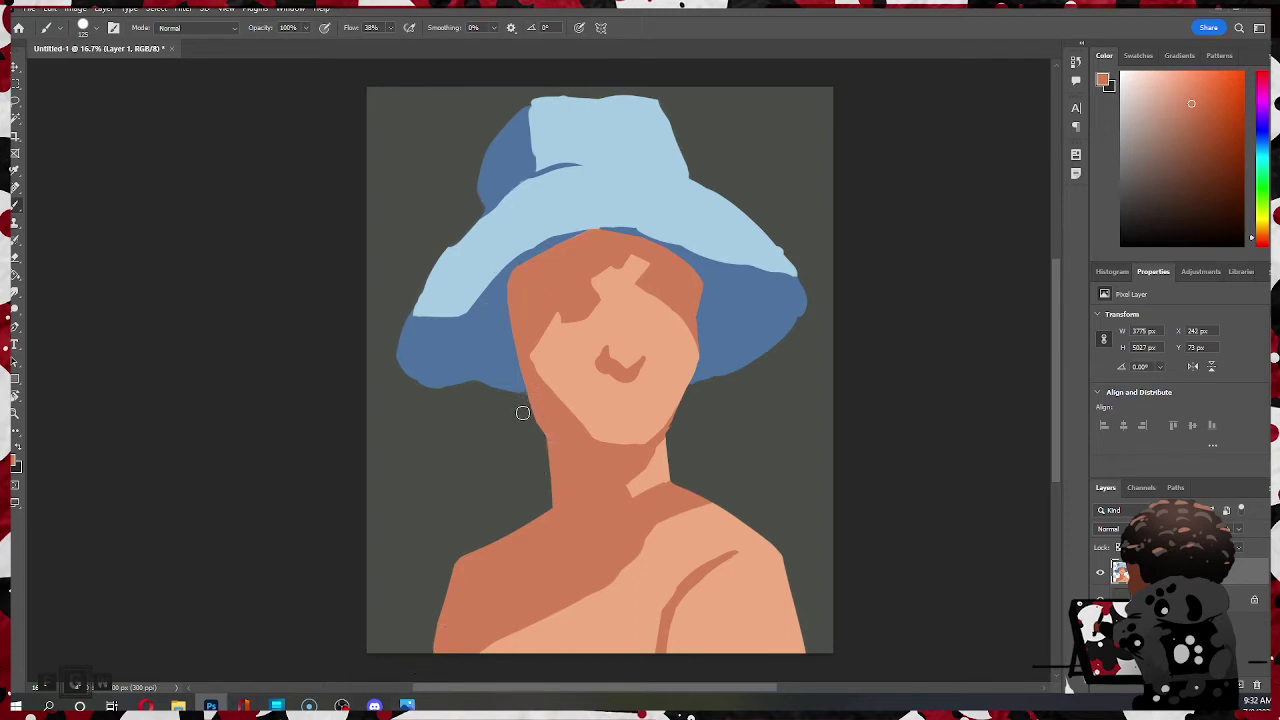
pyautogui.press('e')
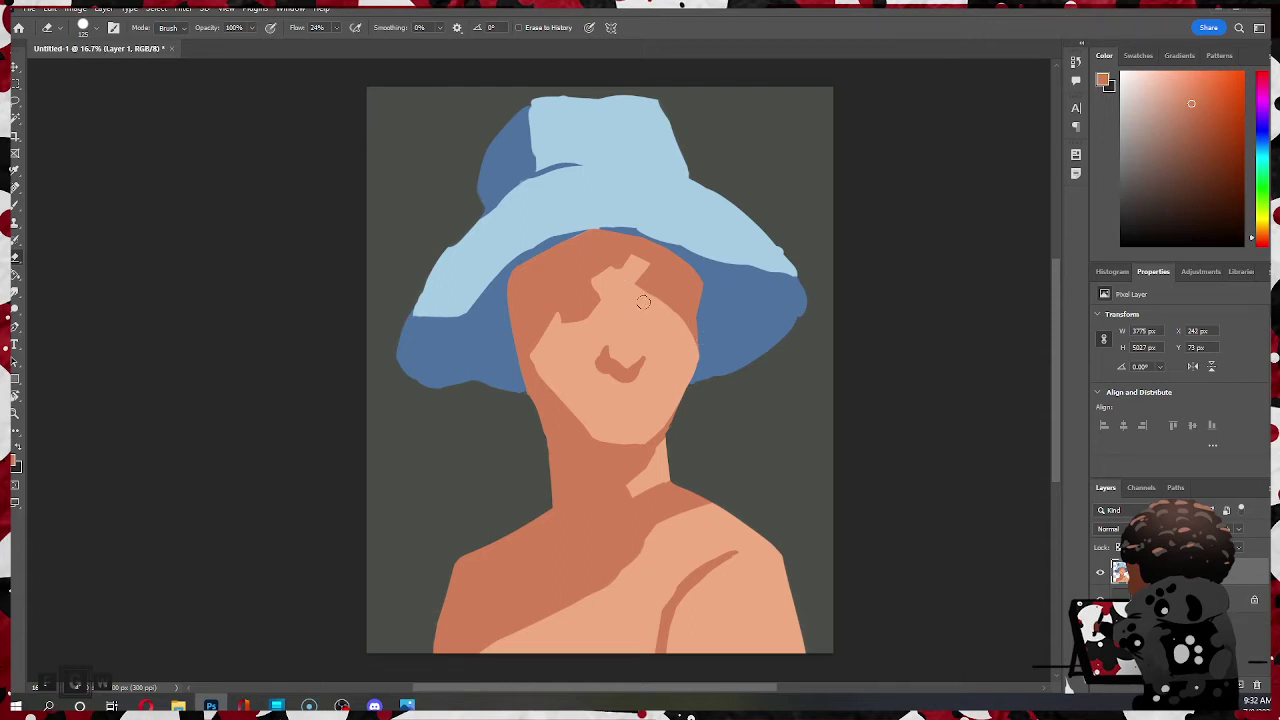
pyautogui.press('b')
pyautogui.keyDown('alt'); pyautogui.click(576, 287); pyautogui.keyUp('alt')
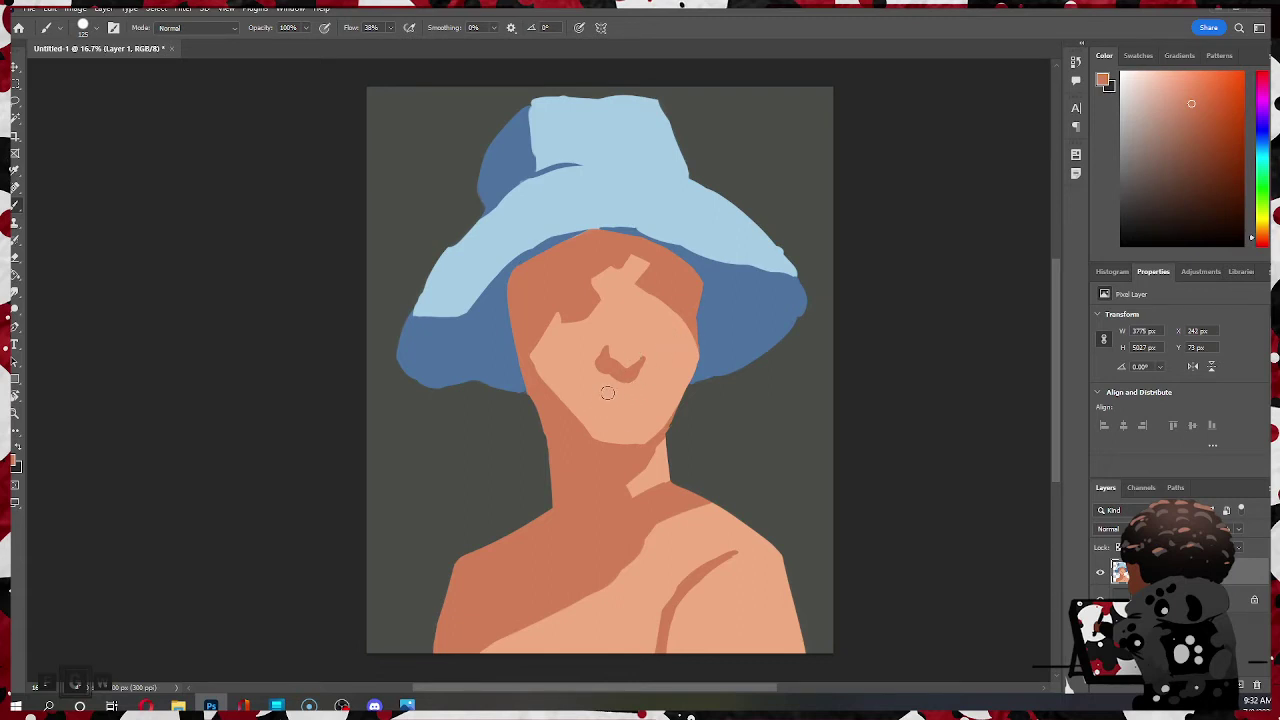
# - Lasso the nose shadow with the skin around it, move it slightly up and to the left, and deselect
pyautogui.press('l')
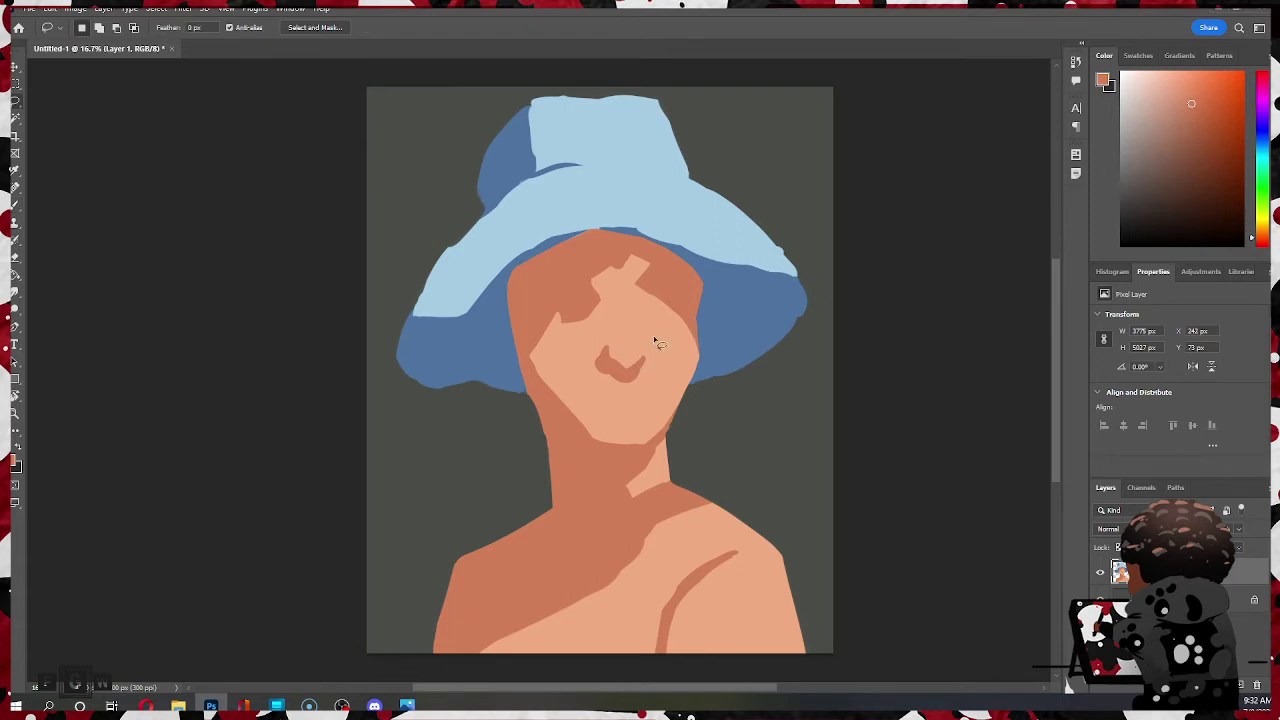
pyautogui.moveTo(657, 343)
pyautogui.mouseDown()
pyautogui.moveTo(600, 349)
pyautogui.moveTo(657, 337)
pyautogui.moveTo(645, 322)
pyautogui.moveTo(620, 349)
pyautogui.mouseUp()
pyautogui.hotkey('ctrl', 't')
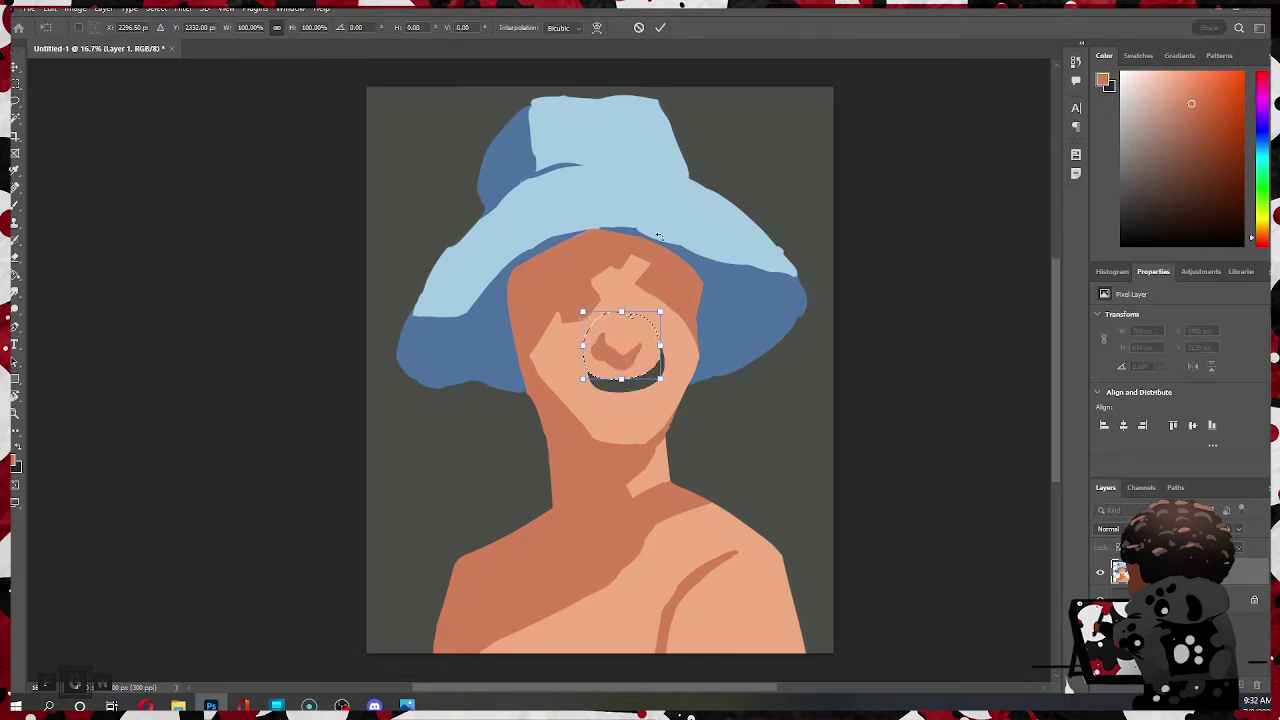
pyautogui.click(660, 27)
pyautogui.hotkey('ctrl', 'd')
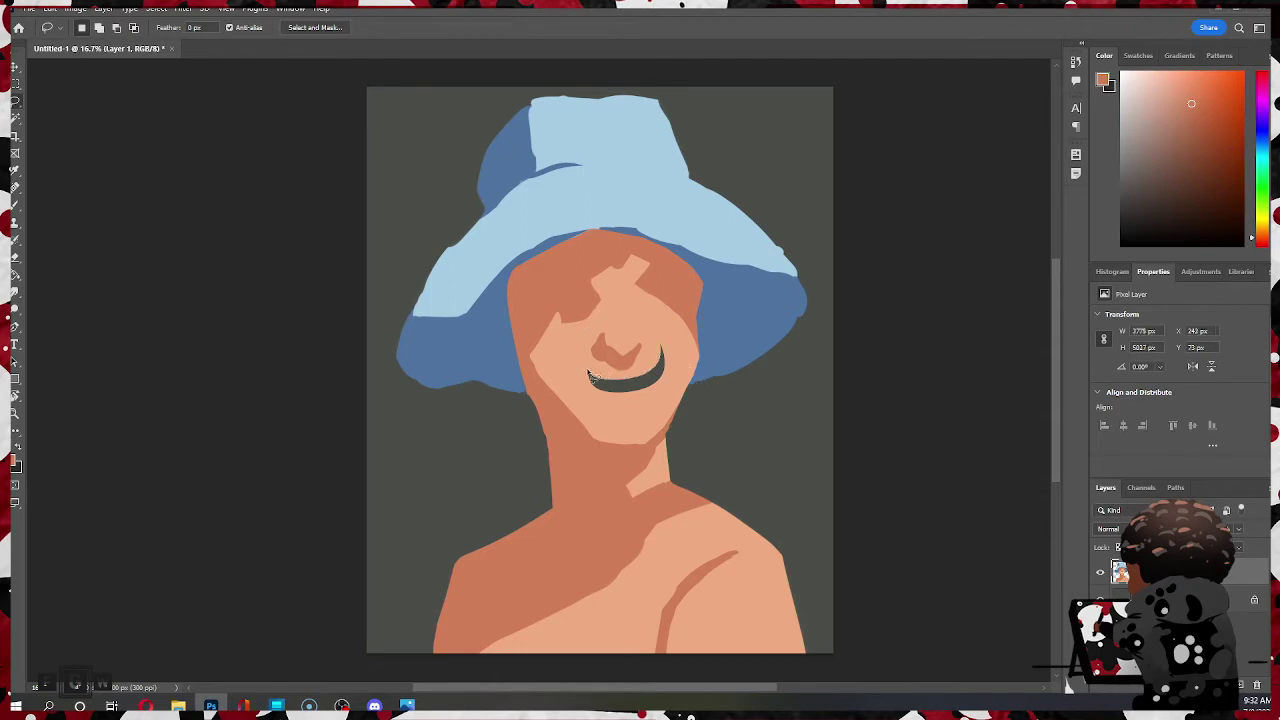
# - Fill the crescent-shaped gap below the moved nose with the sampled light skin colour
pyautogui.press('b')
pyautogui.keyDown('alt'); pyautogui.click(576, 400); pyautogui.keyUp('alt')
pyautogui.moveTo(590, 378)
pyautogui.mouseDown()
pyautogui.moveTo(580, 371)
pyautogui.moveTo(651, 363)
pyautogui.moveTo(663, 334)
pyautogui.mouseUp()
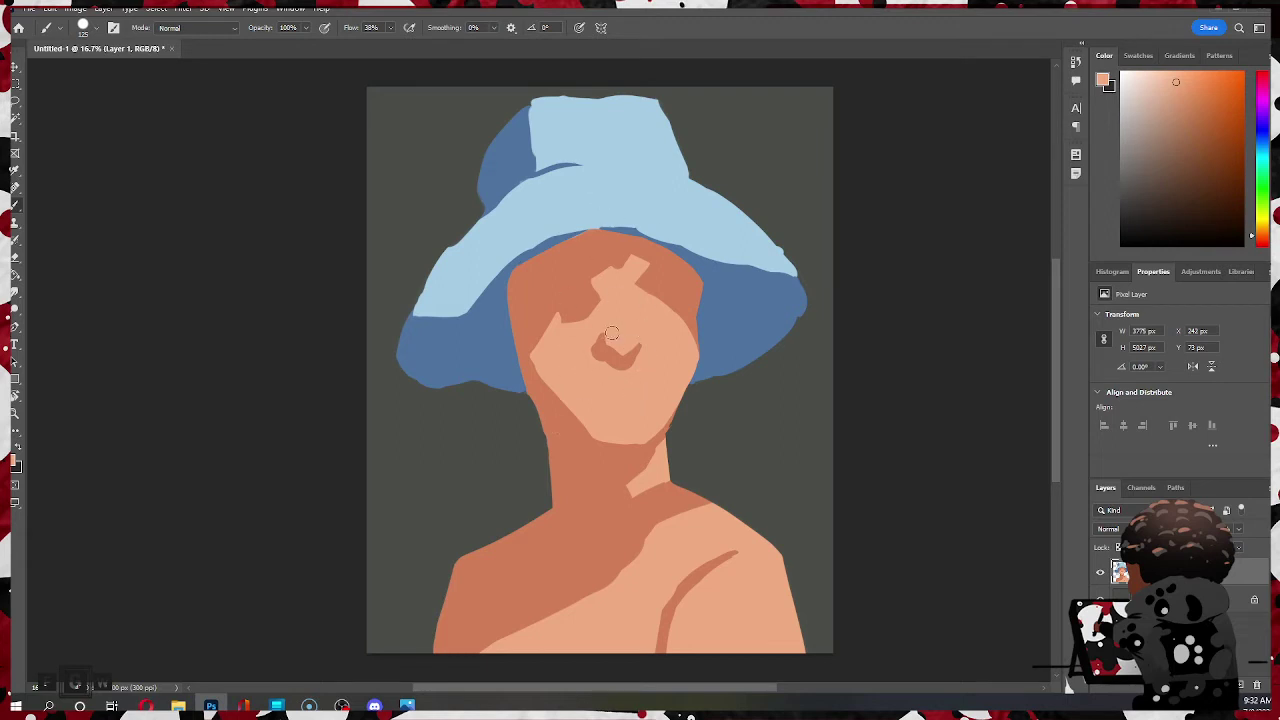
# - Paint the mouth and a small shadow under the lower lip with the sampled dark skin colour
pyautogui.keyDown('alt'); pyautogui.click(592, 290); pyautogui.keyUp('alt')
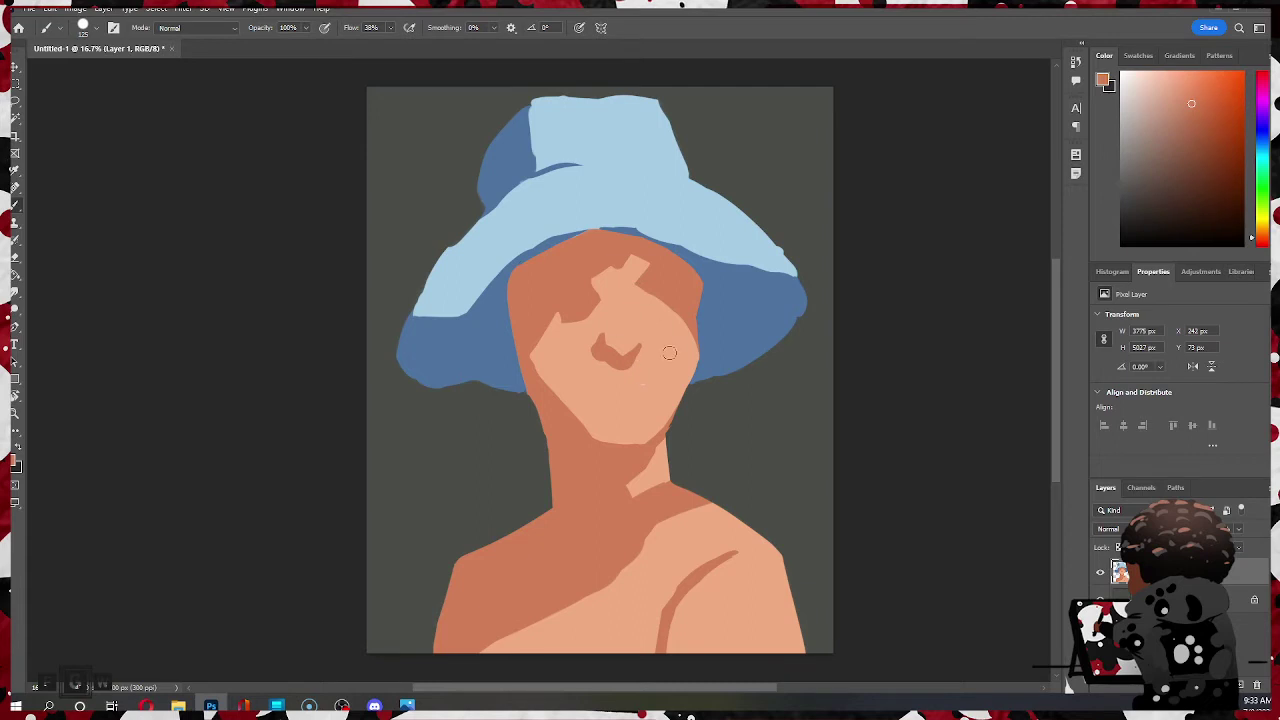
pyautogui.moveTo(597, 395)
pyautogui.mouseDown()
pyautogui.moveTo(658, 390)
pyautogui.moveTo(624, 393)
pyautogui.moveTo(617, 358)
pyautogui.moveTo(654, 293)
pyautogui.moveTo(608, 417)
pyautogui.mouseUp()
pyautogui.moveTo(592, 397); pyautogui.dragTo(638, 390)
# - Refine the lips and narrow the mouth corners and chin shadow, alternating between the sampled light and dark skin colours
pyautogui.keyDown('alt'); pyautogui.click(617, 376); pyautogui.keyUp('alt')
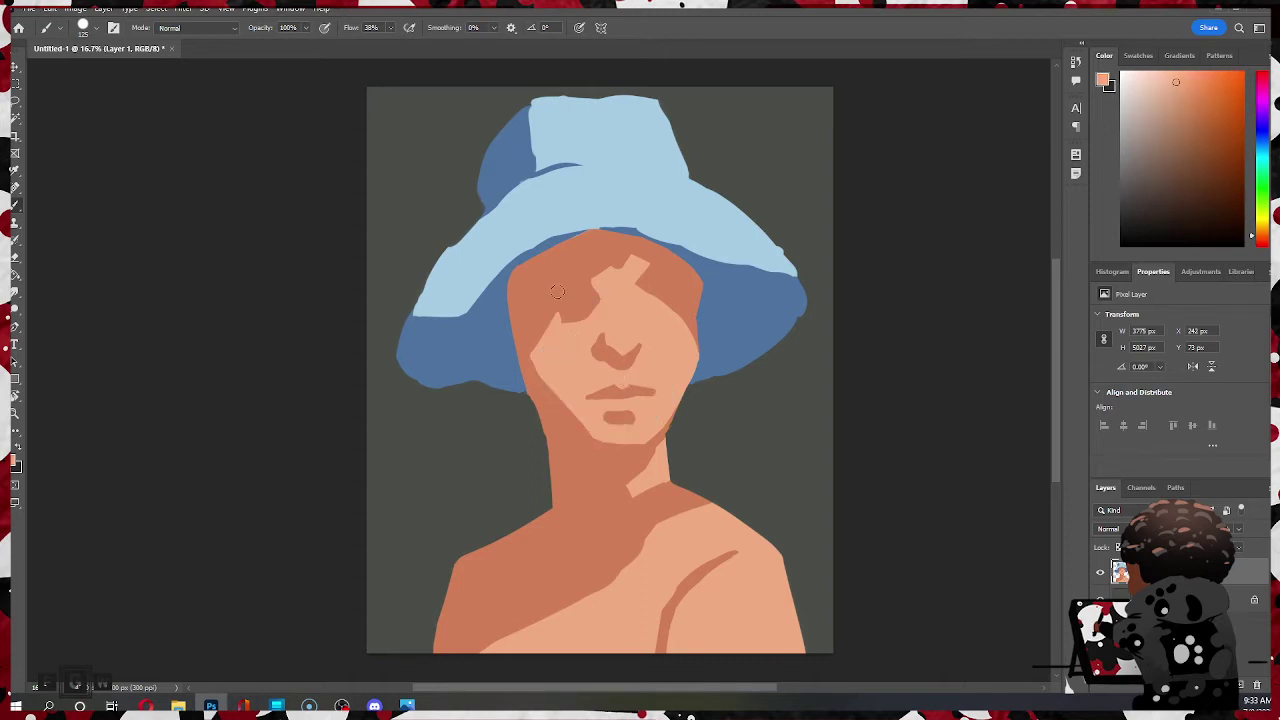
pyautogui.keyDown('alt'); pyautogui.click(619, 395); pyautogui.keyUp('alt')
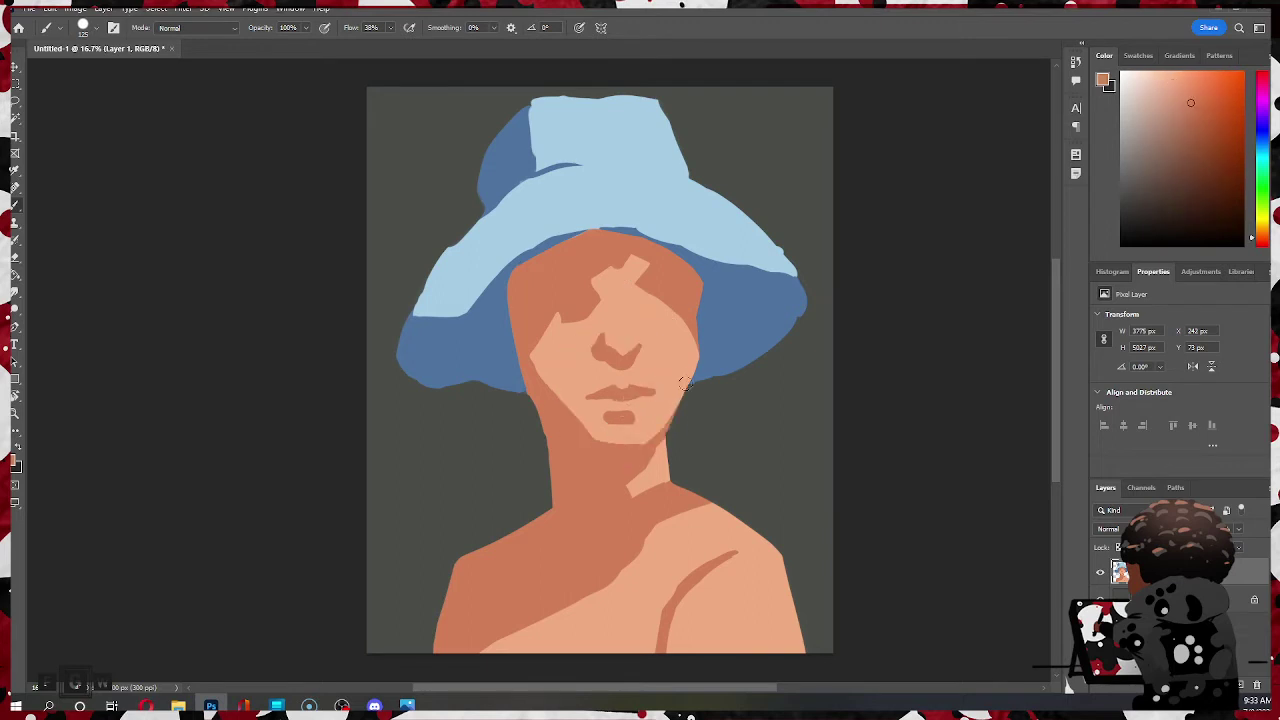
pyautogui.keyDown('alt'); pyautogui.click(658, 371); pyautogui.keyUp('alt')
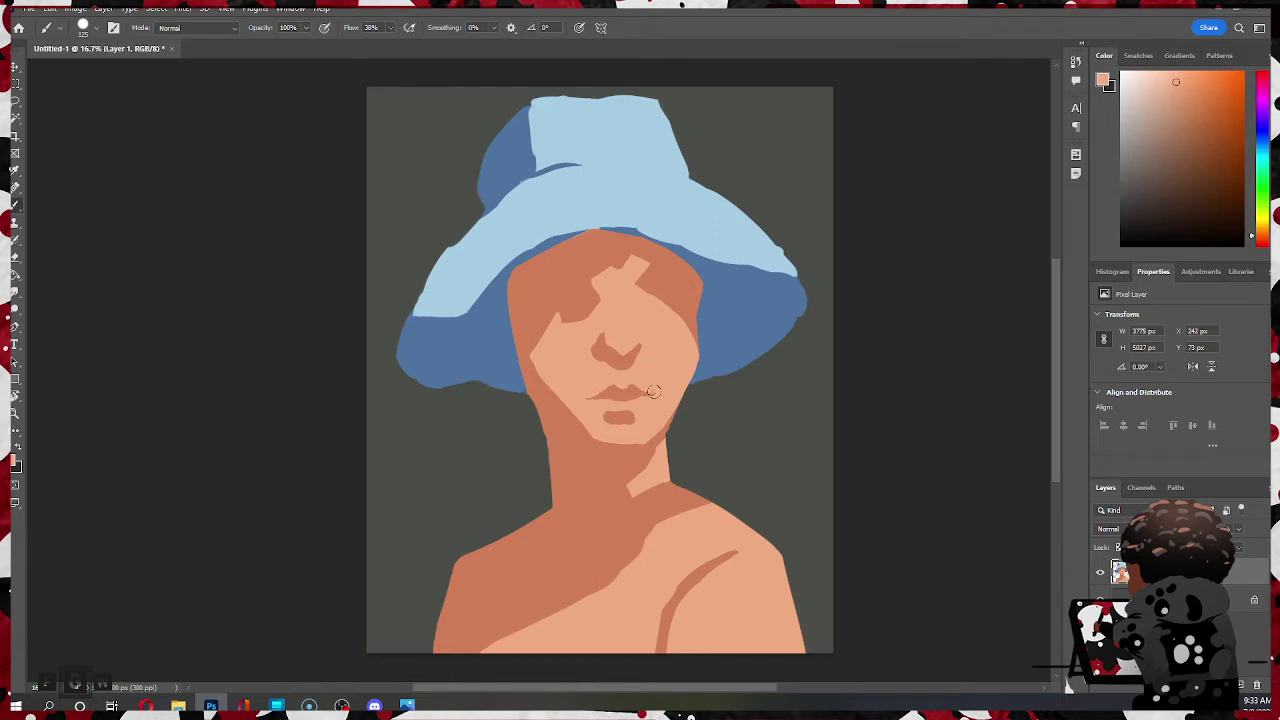
pyautogui.keyDown('alt'); pyautogui.click(630, 387); pyautogui.keyUp('alt')
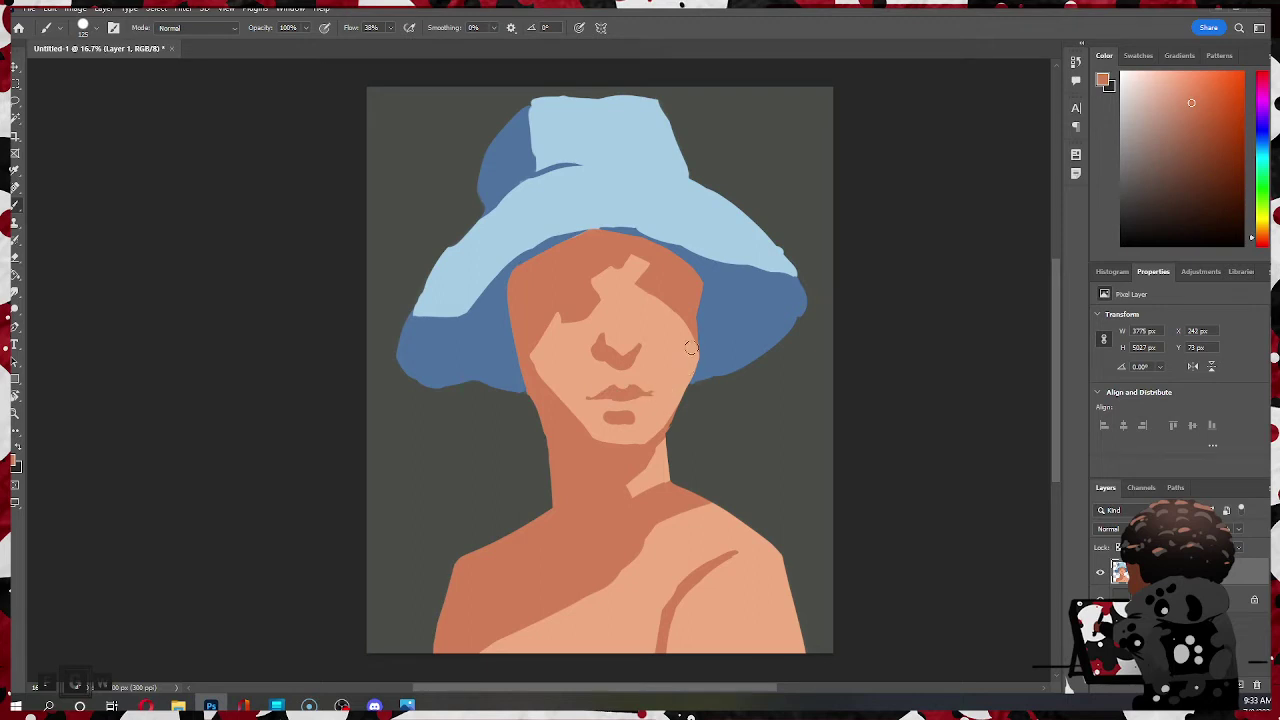
pyautogui.press('ctrl')
pyautogui.keyDown('alt'); pyautogui.click(657, 386); pyautogui.keyUp('alt')
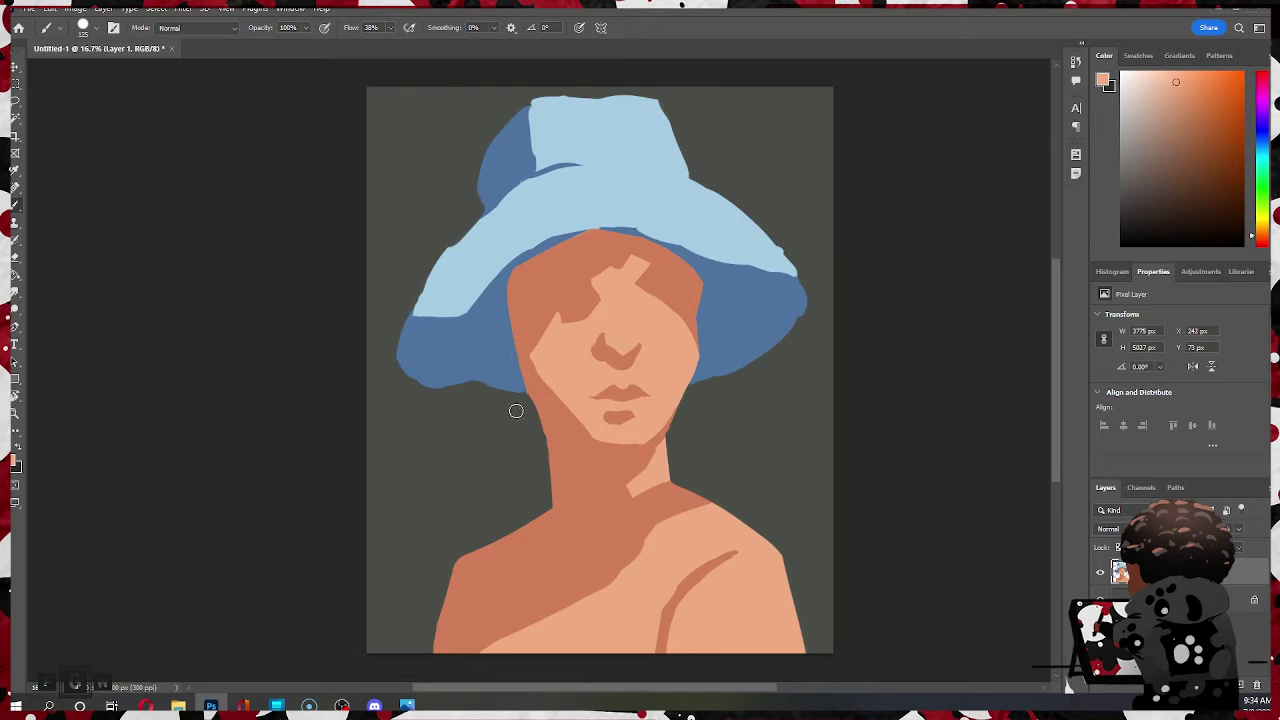
# - Try to carve a nostril wing out of the nose shadow, alternating between the sampled light and dark skin colours
pyautogui.press('e')
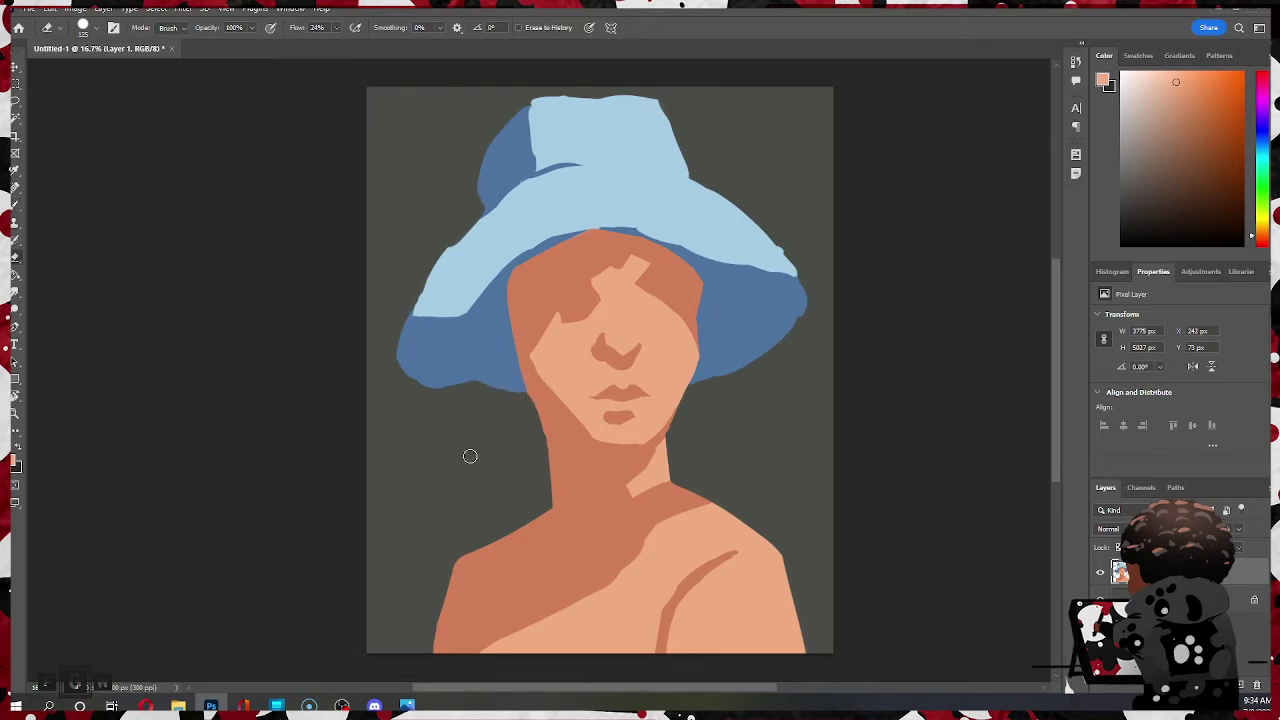
pyautogui.press('b')
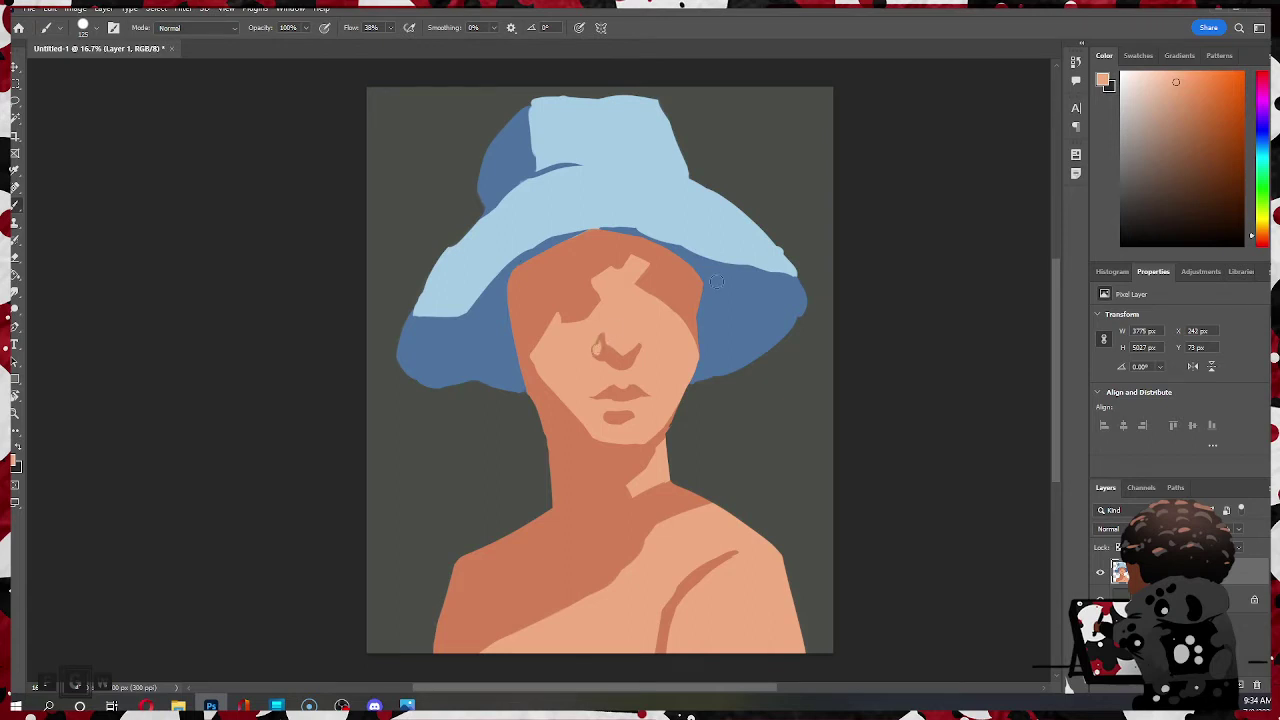
pyautogui.keyDown('alt'); pyautogui.click(598, 345); pyautogui.keyUp('alt')
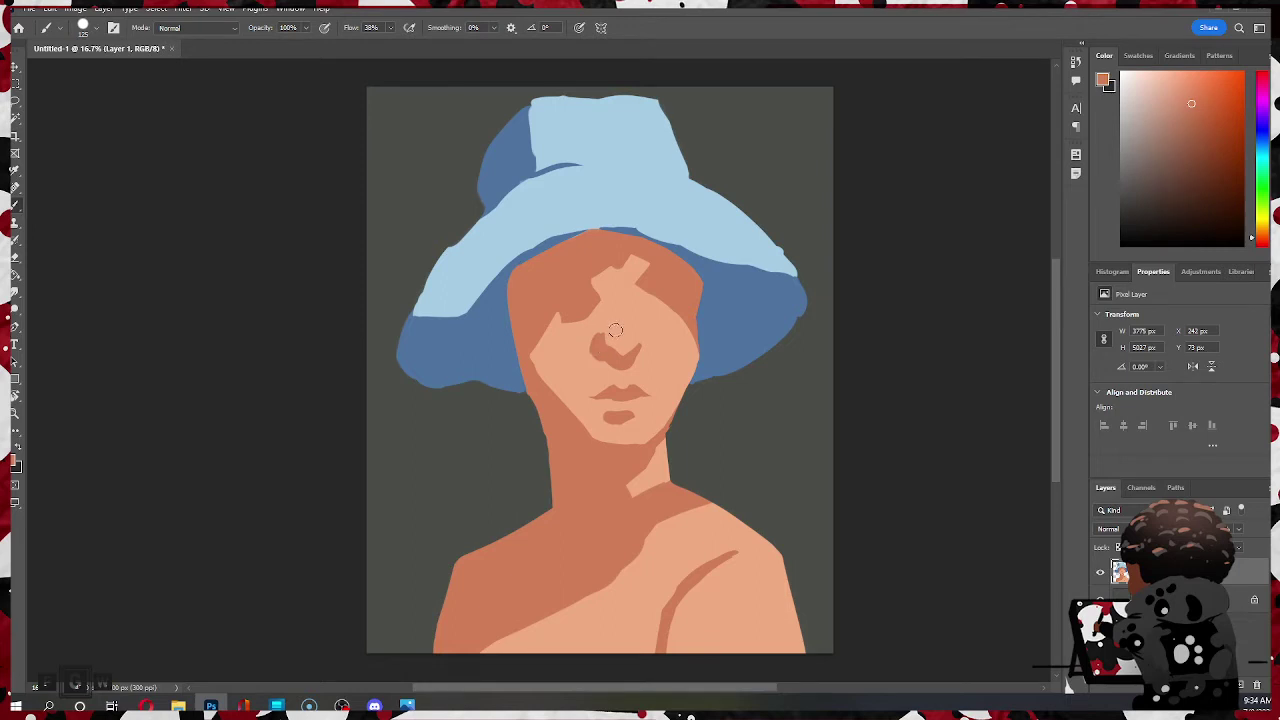
pyautogui.keyDown('alt'); pyautogui.click(612, 334); pyautogui.keyUp('alt')
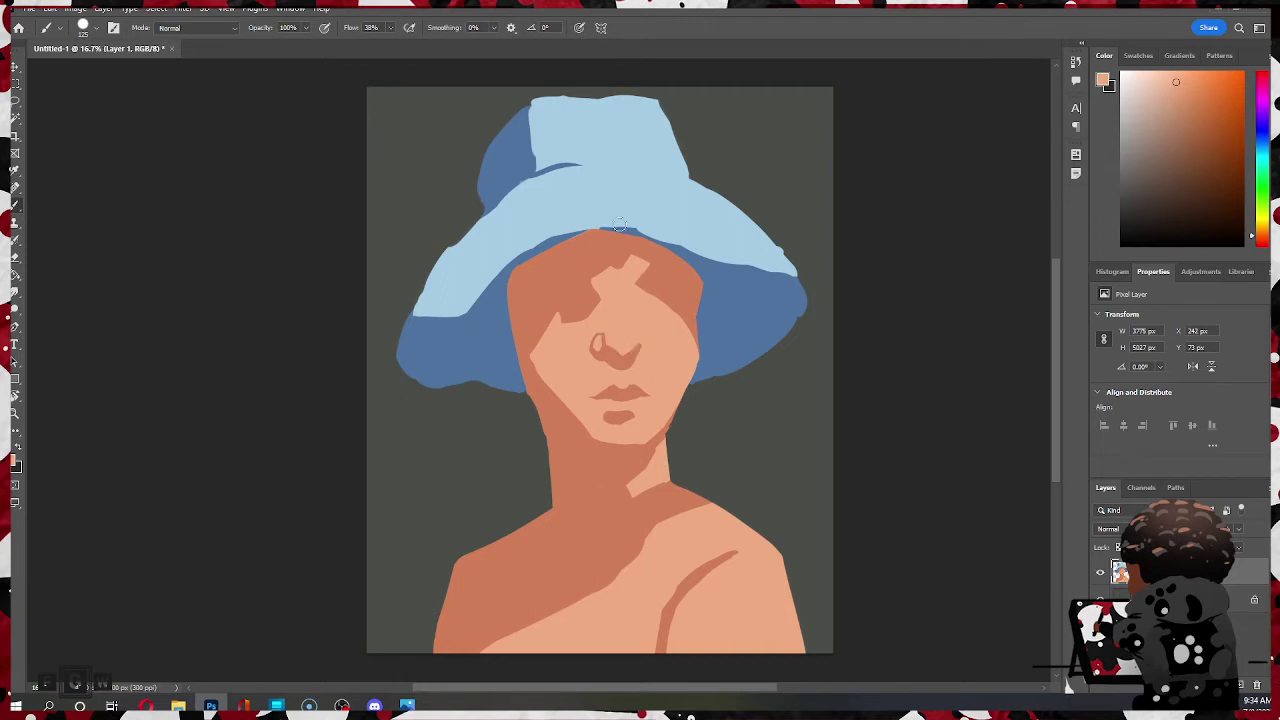
pyautogui.press('ctrl')
pyautogui.keyDown('alt'); pyautogui.click(620, 349); pyautogui.keyUp('alt')
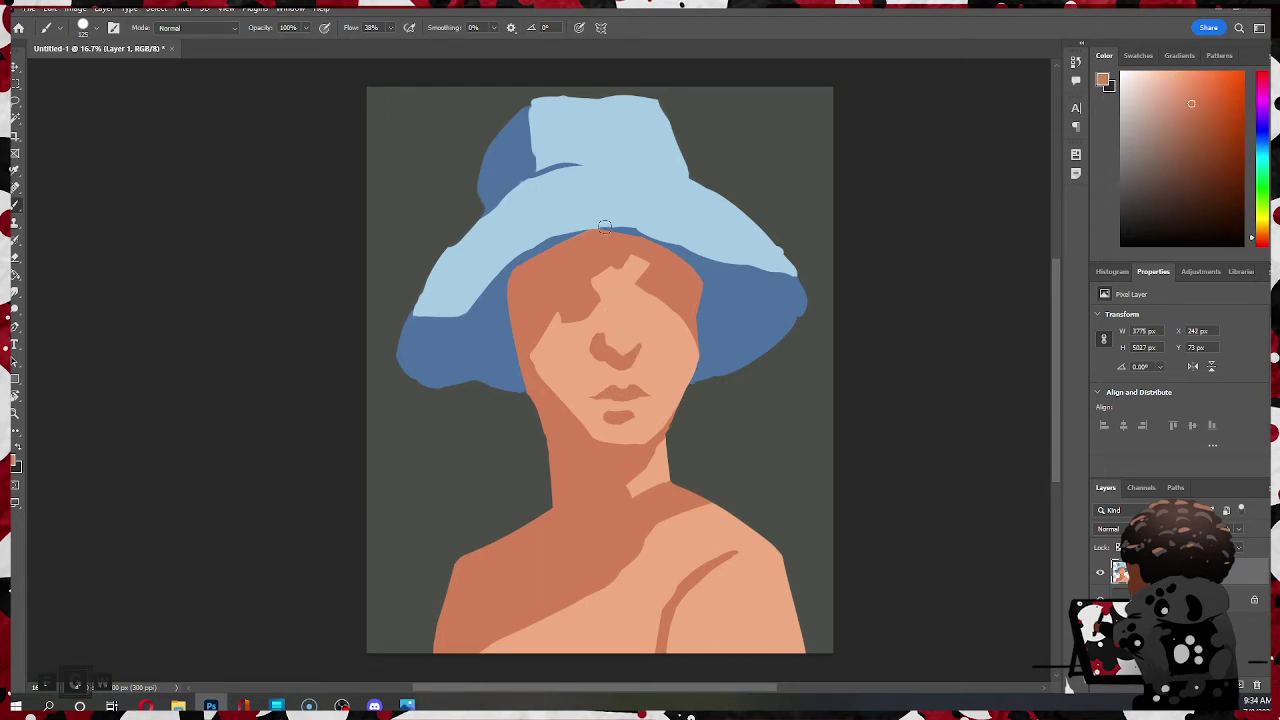
pyautogui.keyDown('alt'); pyautogui.click(617, 335); pyautogui.keyUp('alt')
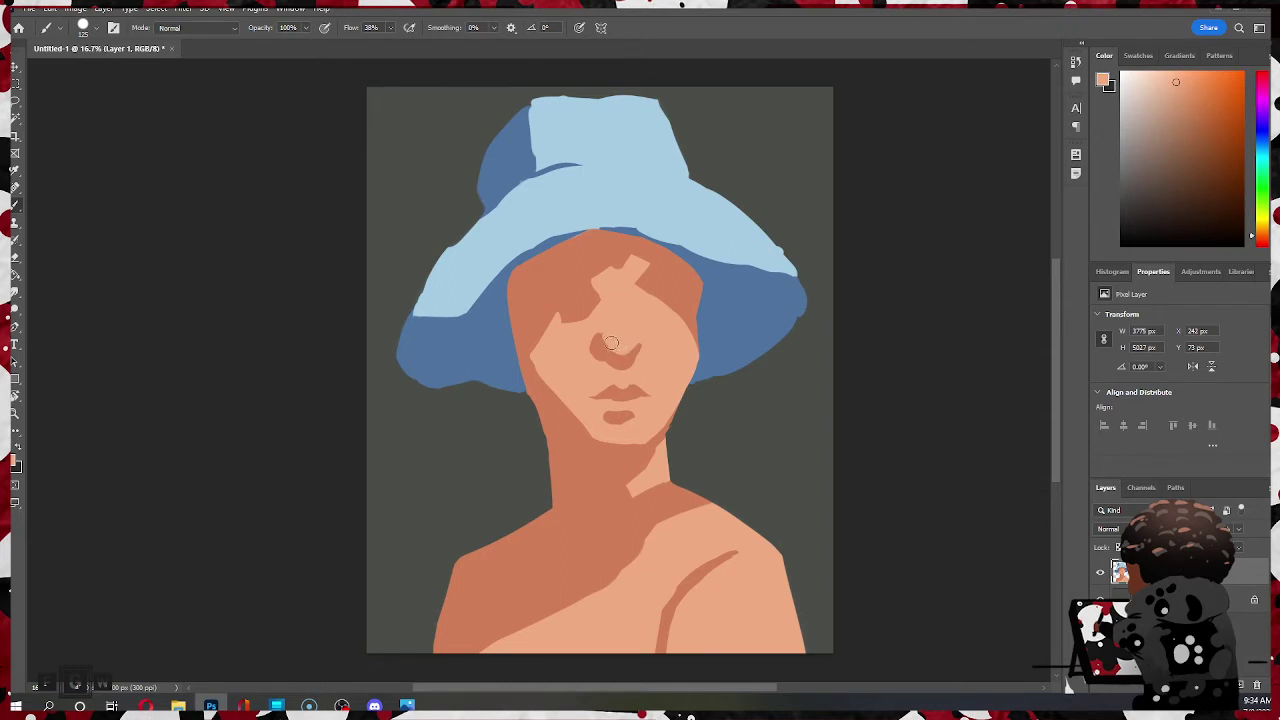
# - Extend the nose shadow downward with the sampled dark skin colour and trim its outer side with the light skin colour
pyautogui.keyDown('alt'); pyautogui.click(628, 350); pyautogui.keyUp('alt')
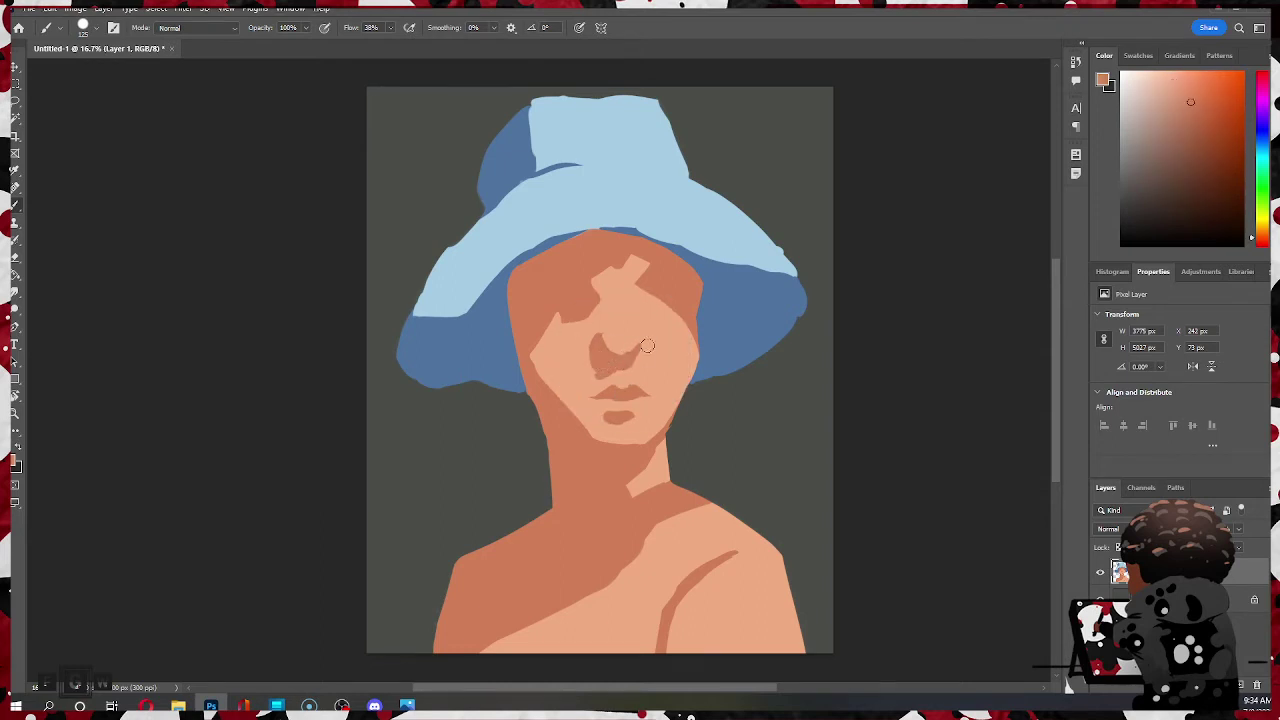
pyautogui.keyDown('alt'); pyautogui.click(628, 402); pyautogui.keyUp('alt')
pyautogui.moveTo(629, 368)
pyautogui.mouseDown()
pyautogui.moveTo(650, 346)
pyautogui.moveTo(581, 352)
pyautogui.moveTo(594, 373)
pyautogui.moveTo(595, 341)
pyautogui.moveTo(591, 352)
pyautogui.mouseUp()
pyautogui.hotkey('ctrl', 'z')
pyautogui.keyDown('alt'); pyautogui.click(603, 391); pyautogui.keyUp('alt')
pyautogui.moveTo(600, 370); pyautogui.dragTo(629, 356)
pyautogui.moveTo(637, 357); pyautogui.dragTo(646, 352)
pyautogui.keyDown('alt'); pyautogui.click(620, 378); pyautogui.keyUp('alt')
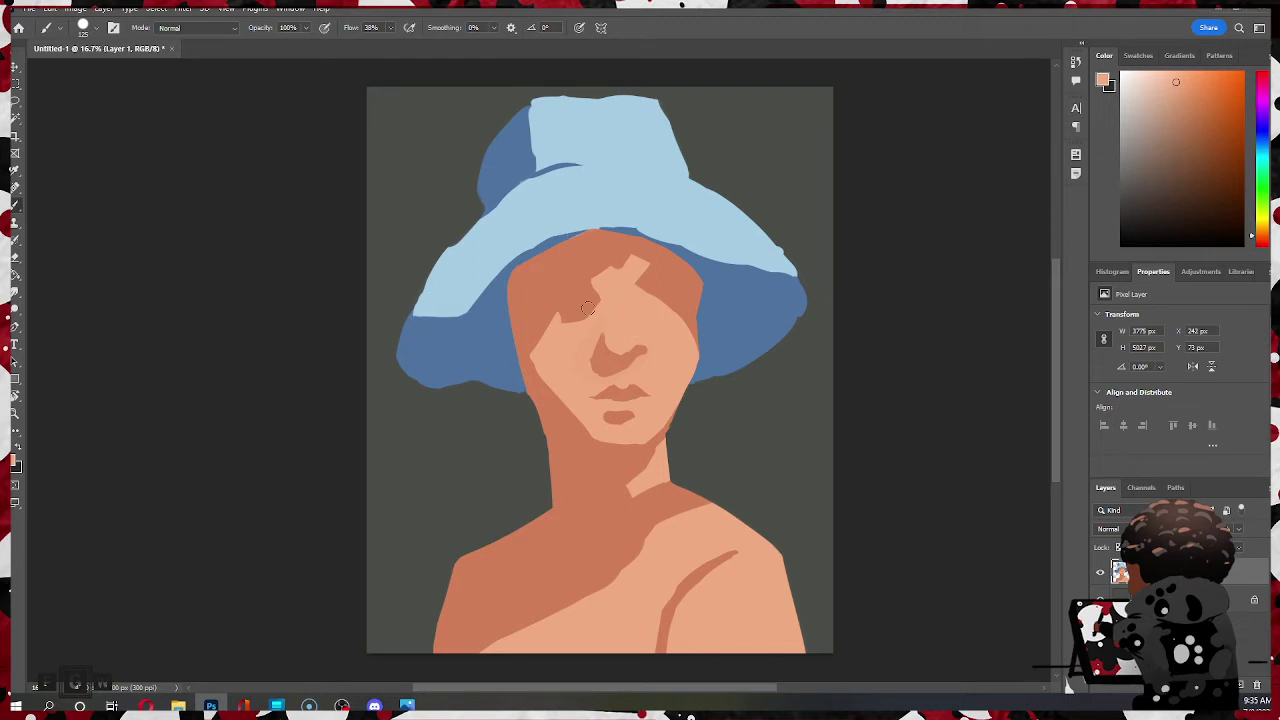
# - Sharpen the nose shadow into a pointed bridge and small nostril, alternating between the sampled dark and light skin colours
pyautogui.keyDown('alt'); pyautogui.click(605, 384); pyautogui.keyUp('alt')
pyautogui.moveTo(603, 335); pyautogui.dragTo(624, 353)
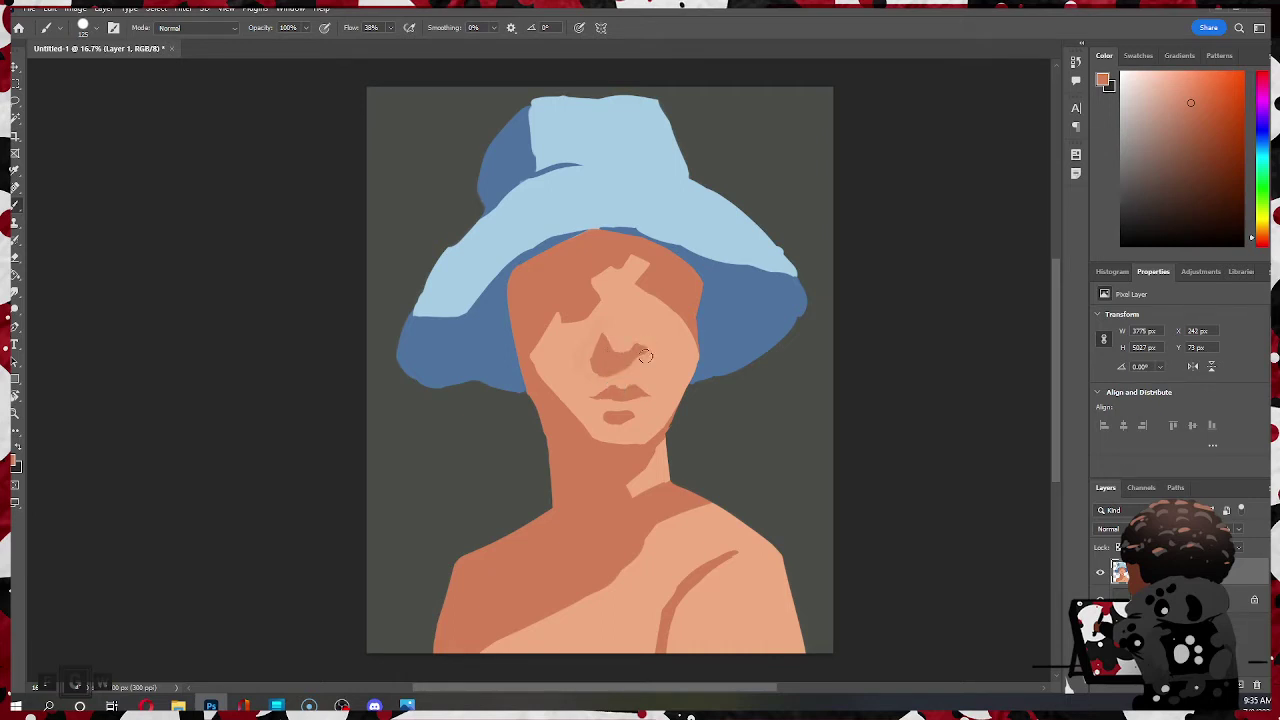
pyautogui.keyDown('alt'); pyautogui.click(645, 357); pyautogui.keyUp('alt')
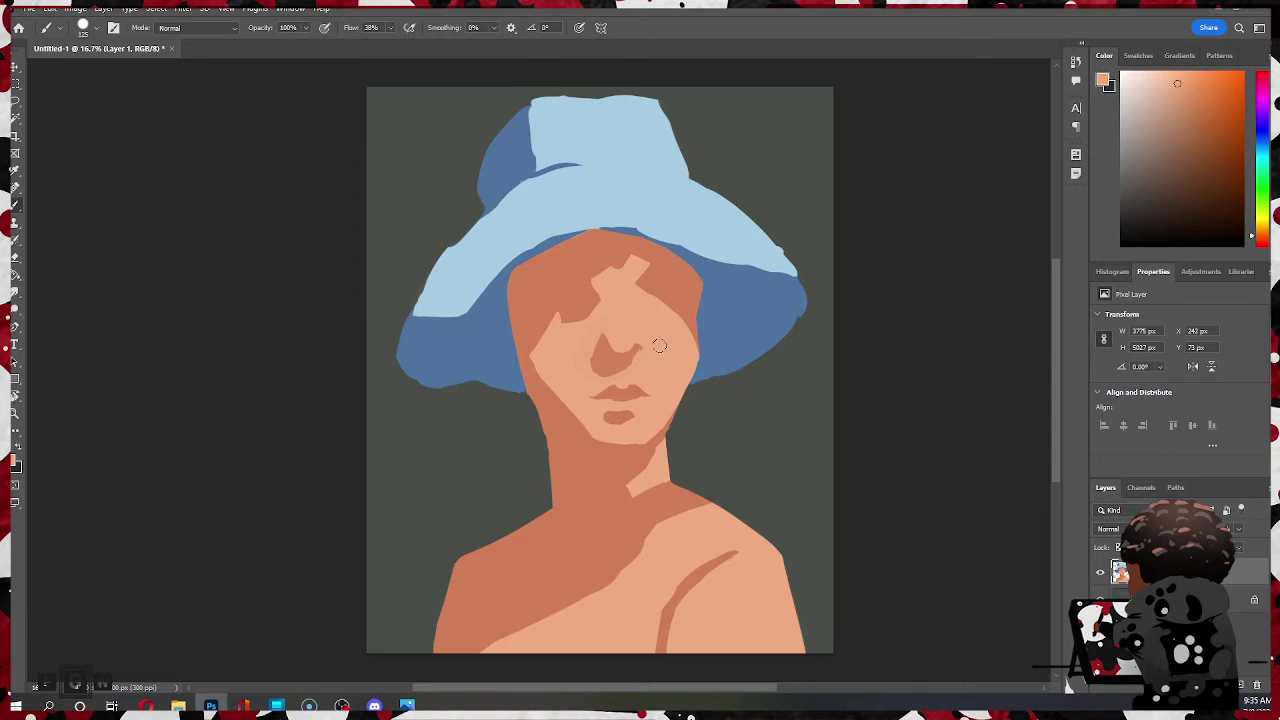
pyautogui.keyDown('alt'); pyautogui.click(620, 339); pyautogui.keyUp('alt')
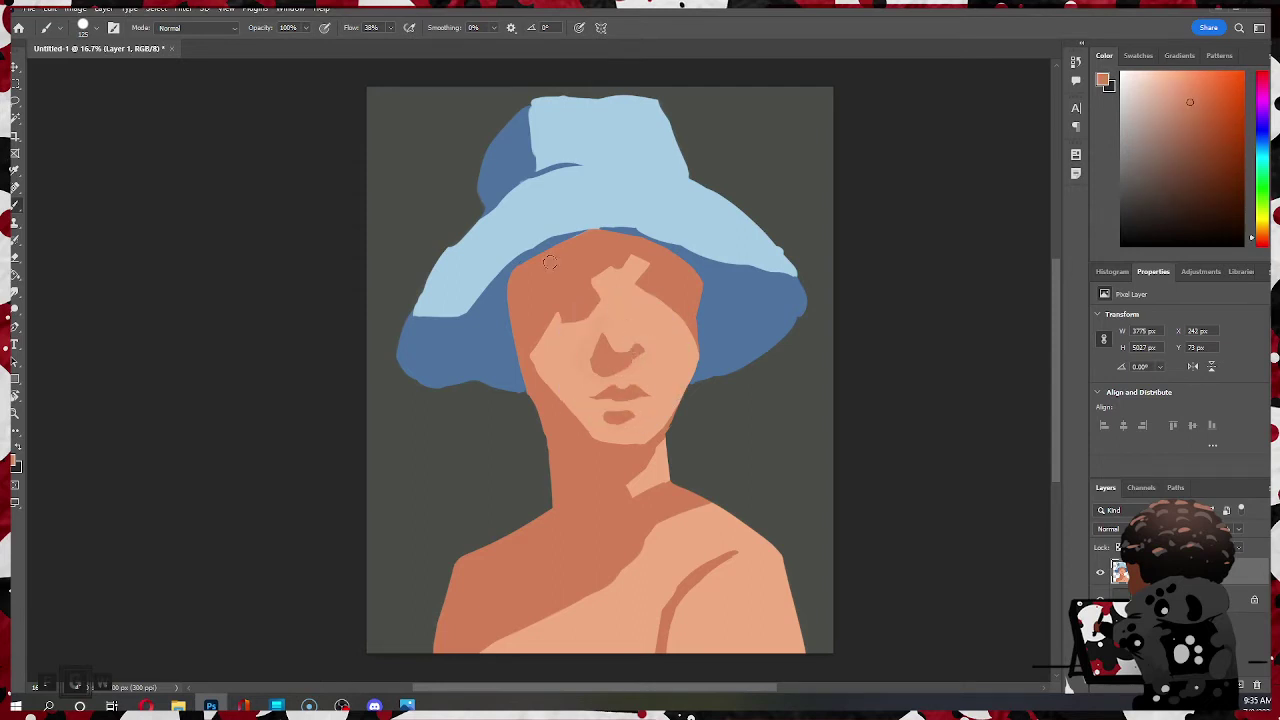
pyautogui.keyDown('alt'); pyautogui.click(588, 348); pyautogui.keyUp('alt')
pyautogui.click(596, 382)
# - Try to paint the shaded upper eyelid beside the nose bridge in a darker version of the sampled skin shadow colour
pyautogui.keyDown('alt'); pyautogui.click(584, 280); pyautogui.keyUp('alt')
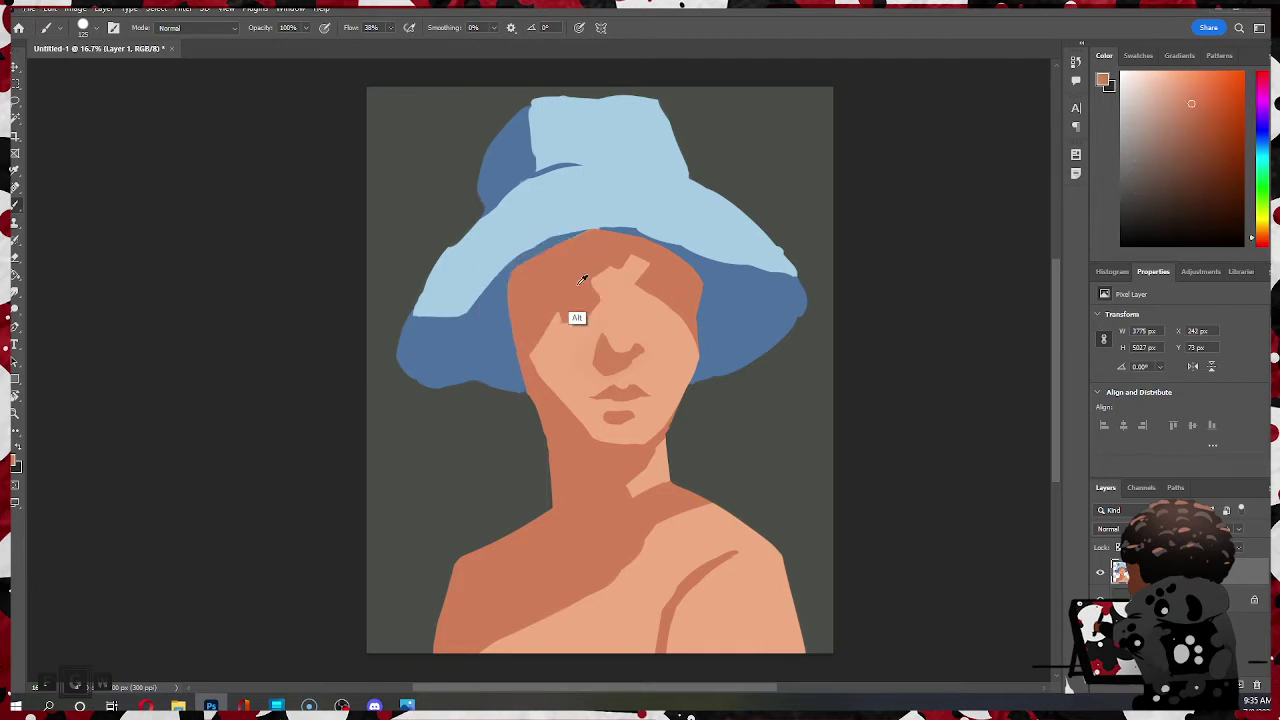
pyautogui.click(1202, 127)
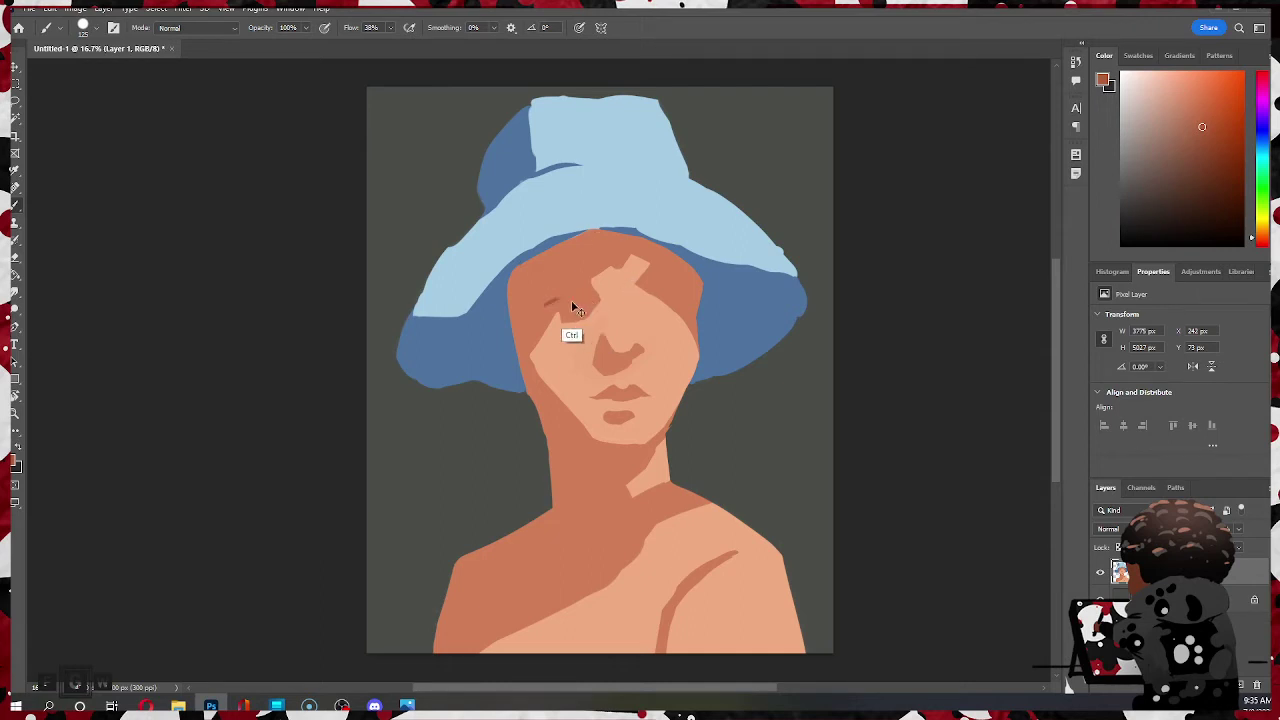
pyautogui.hotkey('ctrl', 'z')
pyautogui.moveTo(579, 321); pyautogui.dragTo(581, 319)
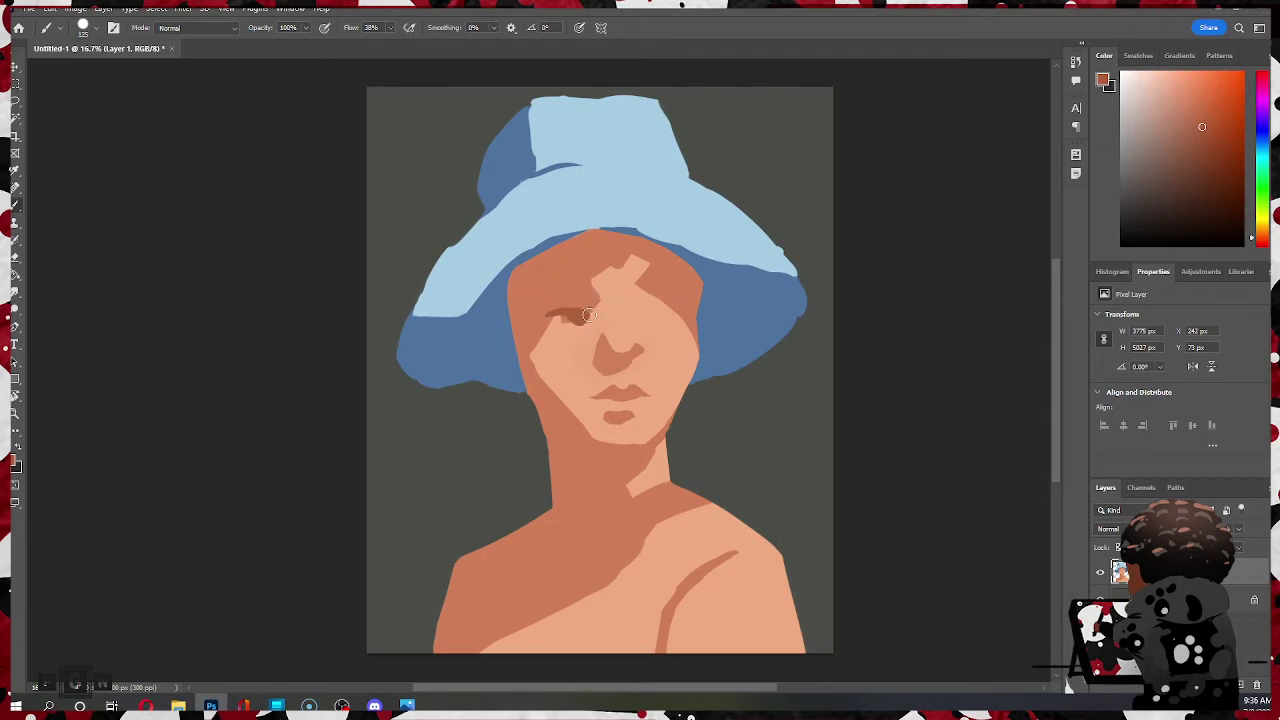
# - Try to shape the eye below the dark lid, alternating between sampled light and dark skin tones
pyautogui.keyDown('alt'); pyautogui.click(592, 314); pyautogui.keyUp('alt')
pyautogui.keyDown('alt'); pyautogui.click(580, 318); pyautogui.keyUp('alt')
pyautogui.moveTo(549, 317); pyautogui.dragTo(563, 322)
pyautogui.hotkey('ctrl', 'z')
pyautogui.keyDown('alt'); pyautogui.click(546, 320); pyautogui.keyUp('alt')
pyautogui.keyDown('alt'); pyautogui.click(565, 384); pyautogui.keyUp('alt')
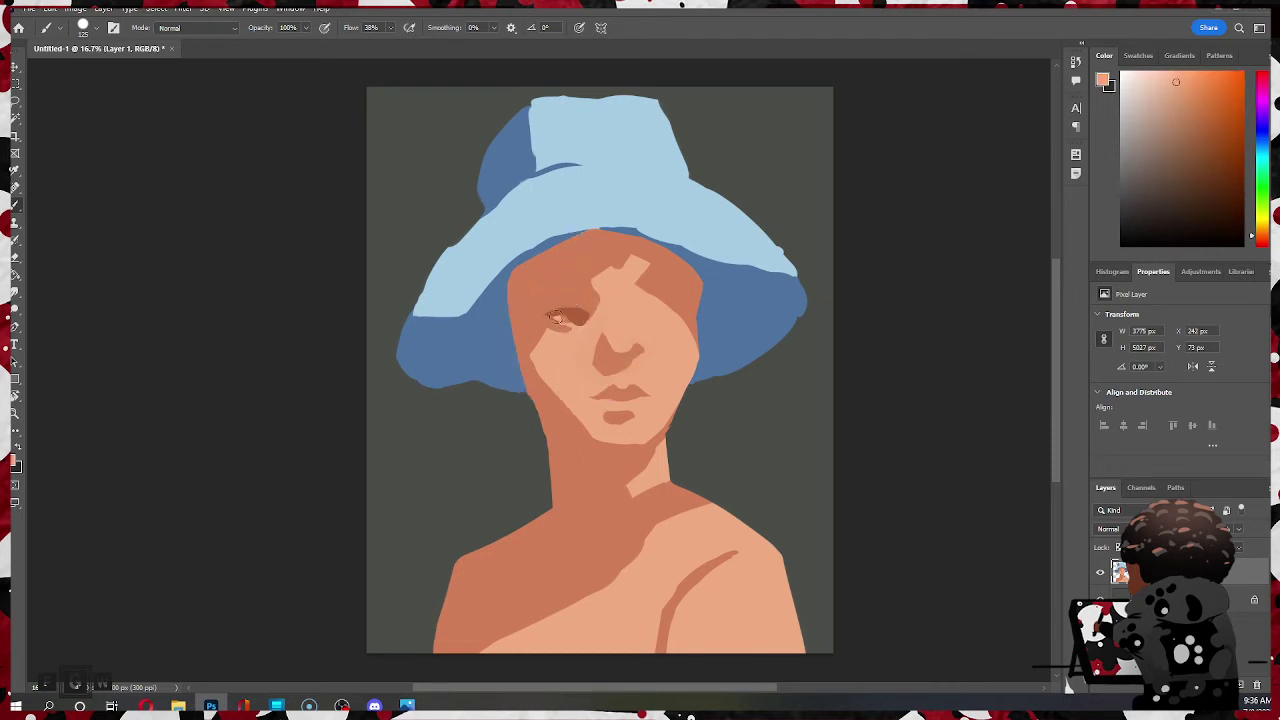
pyautogui.moveTo(562, 321); pyautogui.dragTo(569, 322)
pyautogui.keyDown('alt'); pyautogui.click(578, 315); pyautogui.keyUp('alt')
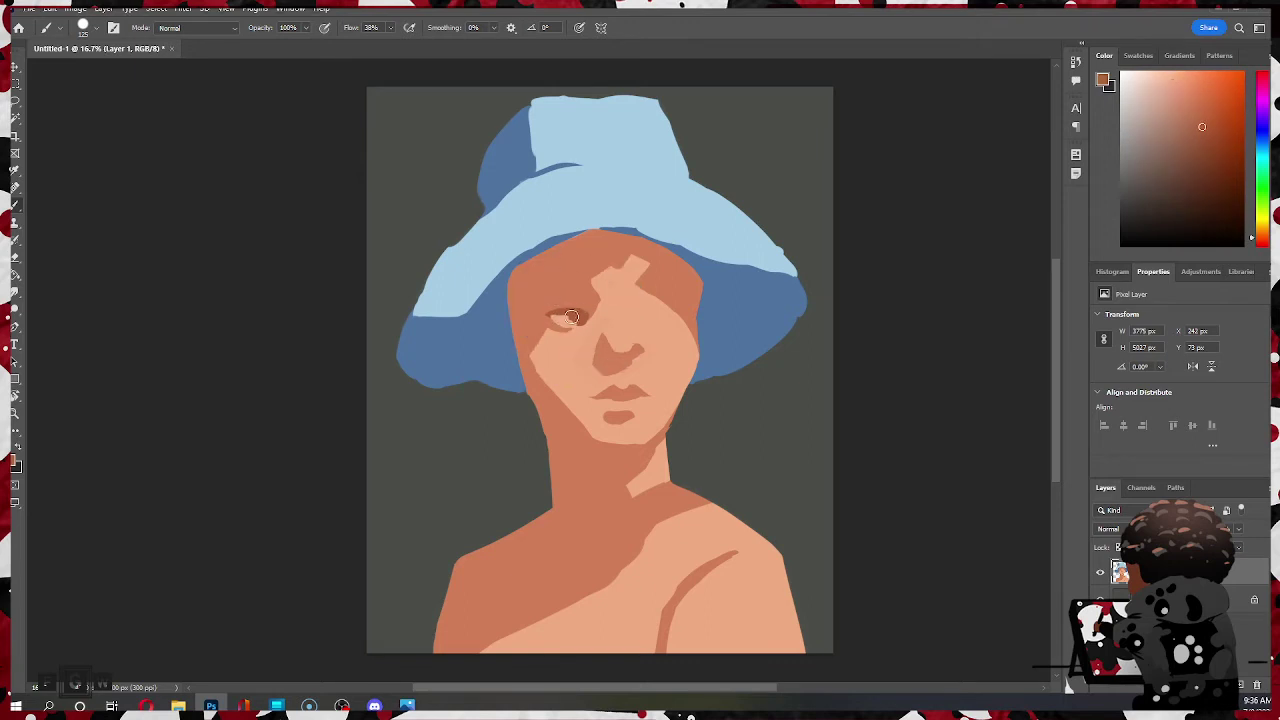
pyautogui.moveTo(551, 317); pyautogui.dragTo(554, 319)
# - Undo the brush strokes of the painted eye
pyautogui.hotkey('ctrl', 'z')
pyautogui.hotkey('ctrl', 'z')
pyautogui.hotkey('ctrl', 'z')
pyautogui.hotkey('ctrl', 'z')
pyautogui.hotkey('ctrl', 'z')
pyautogui.hotkey('ctrl', 'z')
pyautogui.hotkey('ctrl', 'z')
pyautogui.hotkey('ctrl', 'z')
# - Try to sketch thin black outlines of both eyes with a 20 px brush and undo them
pyautogui.moveTo(1130, 185); pyautogui.dragTo(1121, 246)
pyautogui.press('[')
pyautogui.press('[')
pyautogui.press('[')
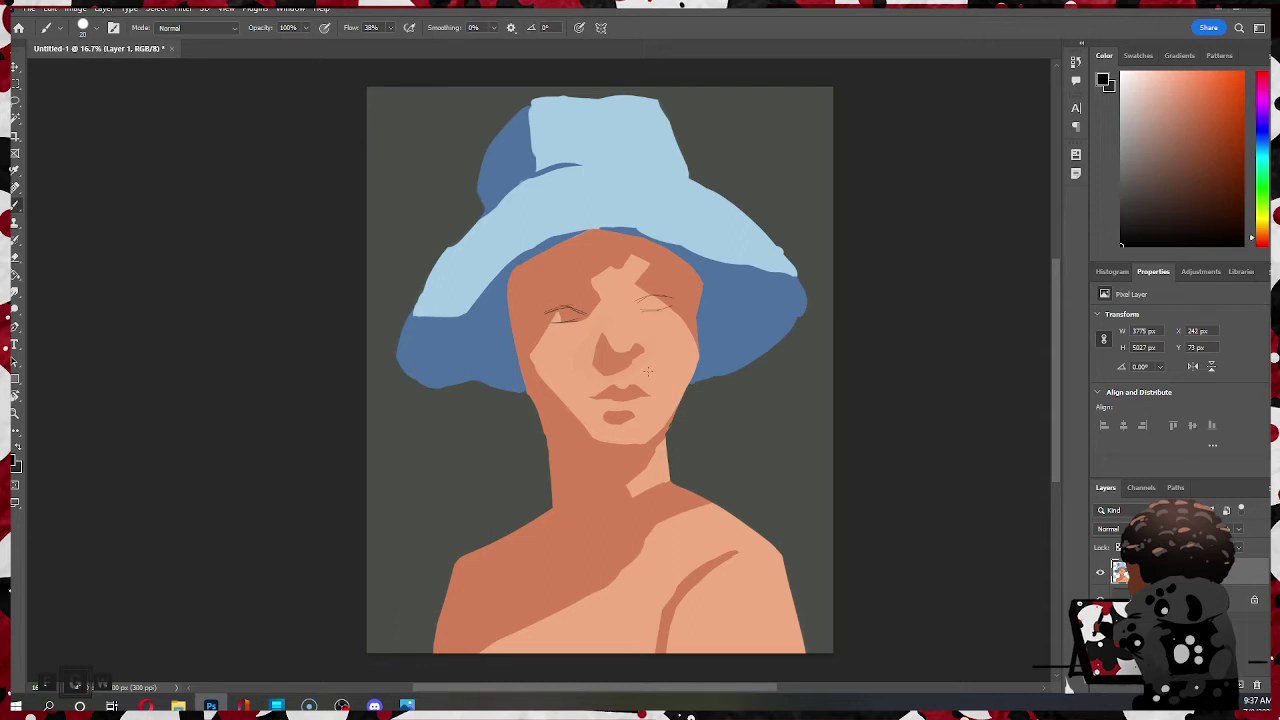
pyautogui.hotkey('ctrl', 'z')
pyautogui.hotkey('ctrl', 'z')
pyautogui.hotkey('ctrl', 'z')
pyautogui.hotkey('ctrl', 'z')
# - Paint a thin shadow along the brim's inner edge above the forehead with a 90 px brush in the sampled darker blue
pyautogui.press(']')
pyautogui.press(']')
pyautogui.keyDown('alt'); pyautogui.click(582, 233); pyautogui.keyUp('alt')
pyautogui.press('[')
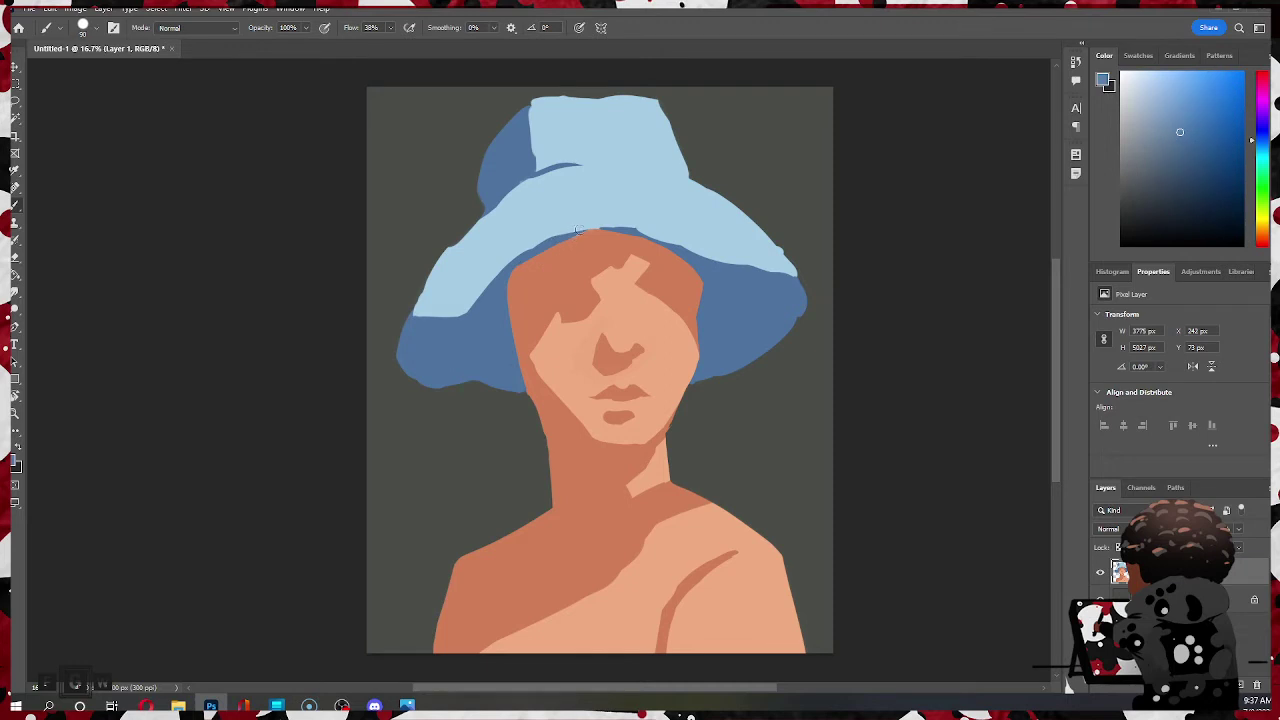
pyautogui.moveTo(569, 234)
pyautogui.mouseDown()
pyautogui.moveTo(658, 229)
pyautogui.moveTo(585, 225)
pyautogui.moveTo(595, 218)
pyautogui.moveTo(648, 226)
pyautogui.mouseUp()
pyautogui.keyDown('alt'); pyautogui.click(585, 215); pyautogui.keyUp('alt')
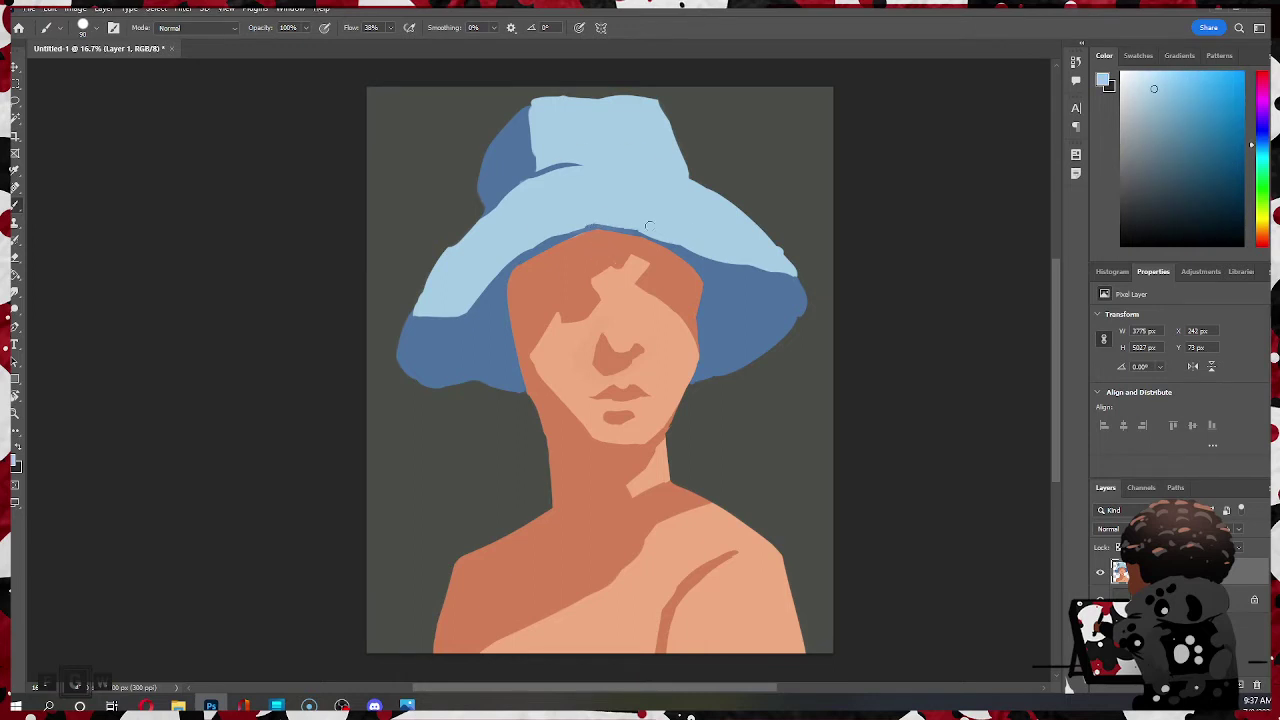
pyautogui.keyDown('alt'); pyautogui.click(575, 232); pyautogui.keyUp('alt')
pyautogui.moveTo(544, 245); pyautogui.dragTo(587, 230)
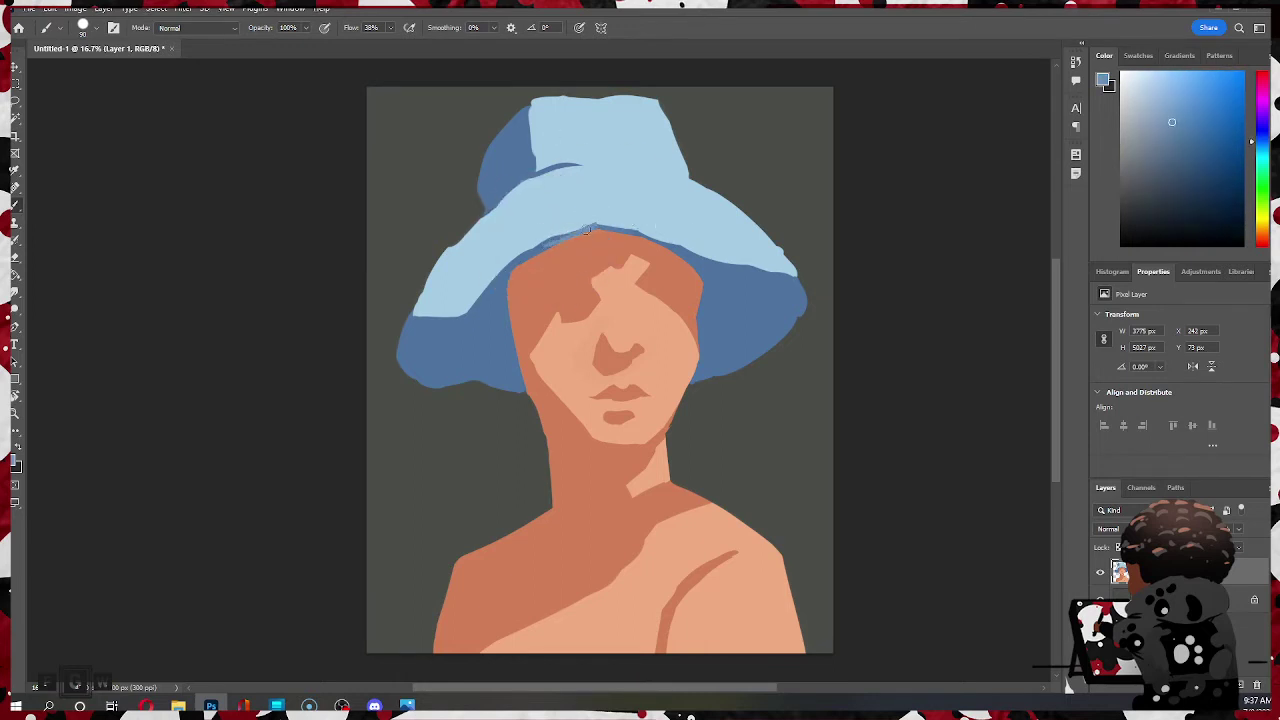
pyautogui.moveTo(548, 248); pyautogui.dragTo(595, 225)
# - Smooth the lower edge of the light brim above the forehead with the sampled light blue
pyautogui.keyDown('alt'); pyautogui.click(558, 228); pyautogui.keyUp('alt')
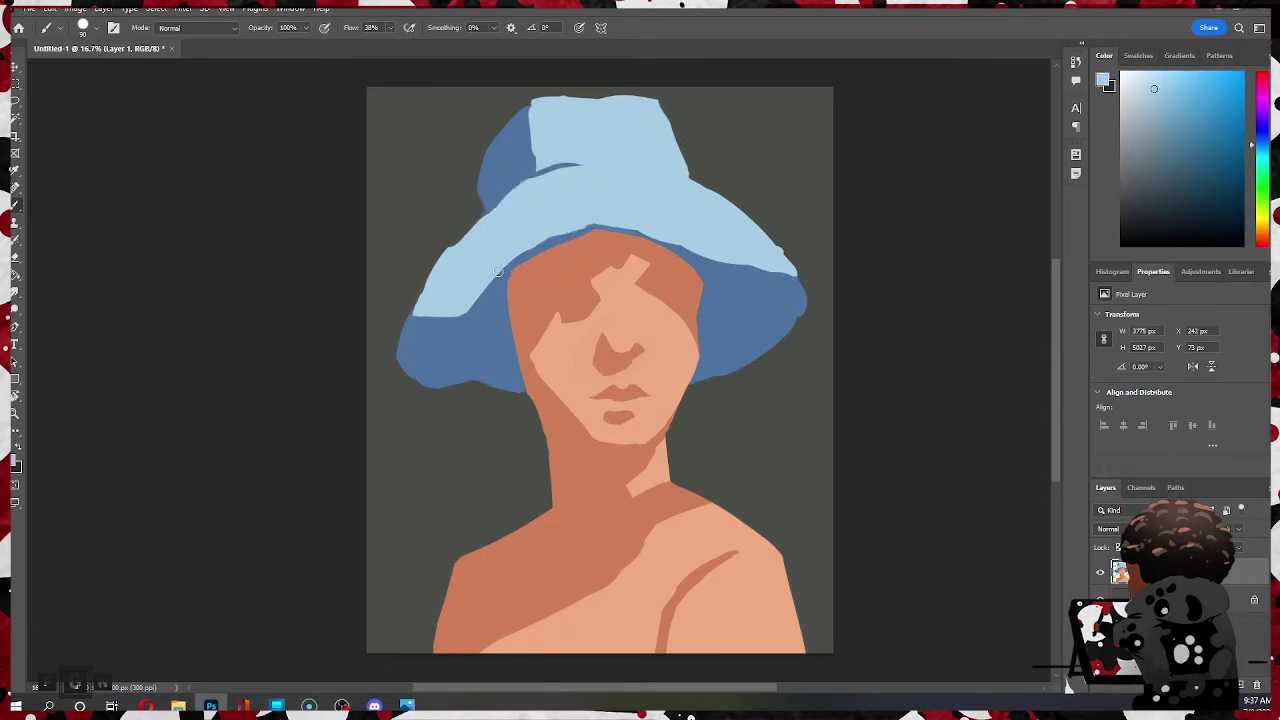
pyautogui.moveTo(498, 272); pyautogui.dragTo(560, 236)
pyautogui.hotkey('ctrl', 'z')
pyautogui.moveTo(490, 280)
pyautogui.mouseDown()
pyautogui.moveTo(580, 223)
pyautogui.moveTo(684, 210)
pyautogui.moveTo(540, 242)
pyautogui.moveTo(652, 221)
pyautogui.mouseUp()
# - Extend the light brim into a curled edge around the right end, trimming its inside with the sampled darker blue
pyautogui.moveTo(765, 243)
pyautogui.mouseDown()
pyautogui.moveTo(803, 271)
pyautogui.moveTo(782, 256)
pyautogui.moveTo(811, 299)
pyautogui.moveTo(806, 272)
pyautogui.moveTo(814, 302)
pyautogui.mouseUp()
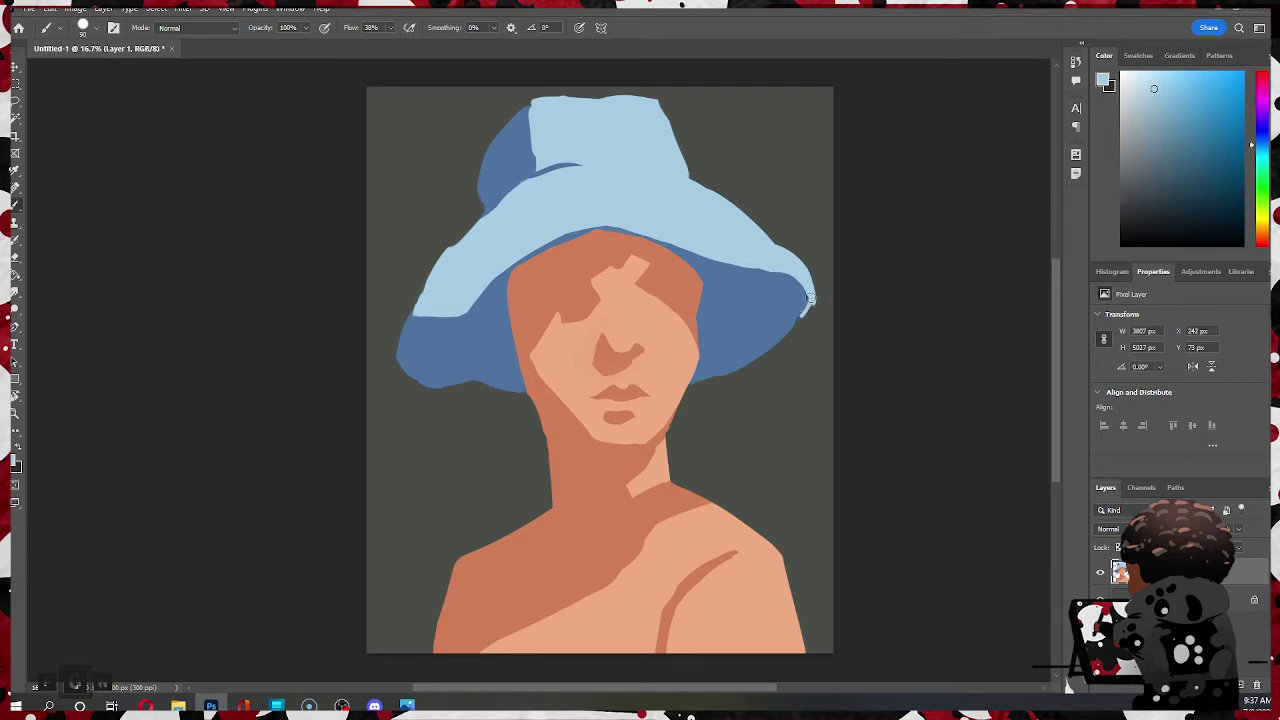
pyautogui.keyDown('alt'); pyautogui.click(791, 329); pyautogui.keyUp('alt')
pyautogui.moveTo(798, 281); pyautogui.dragTo(806, 308)
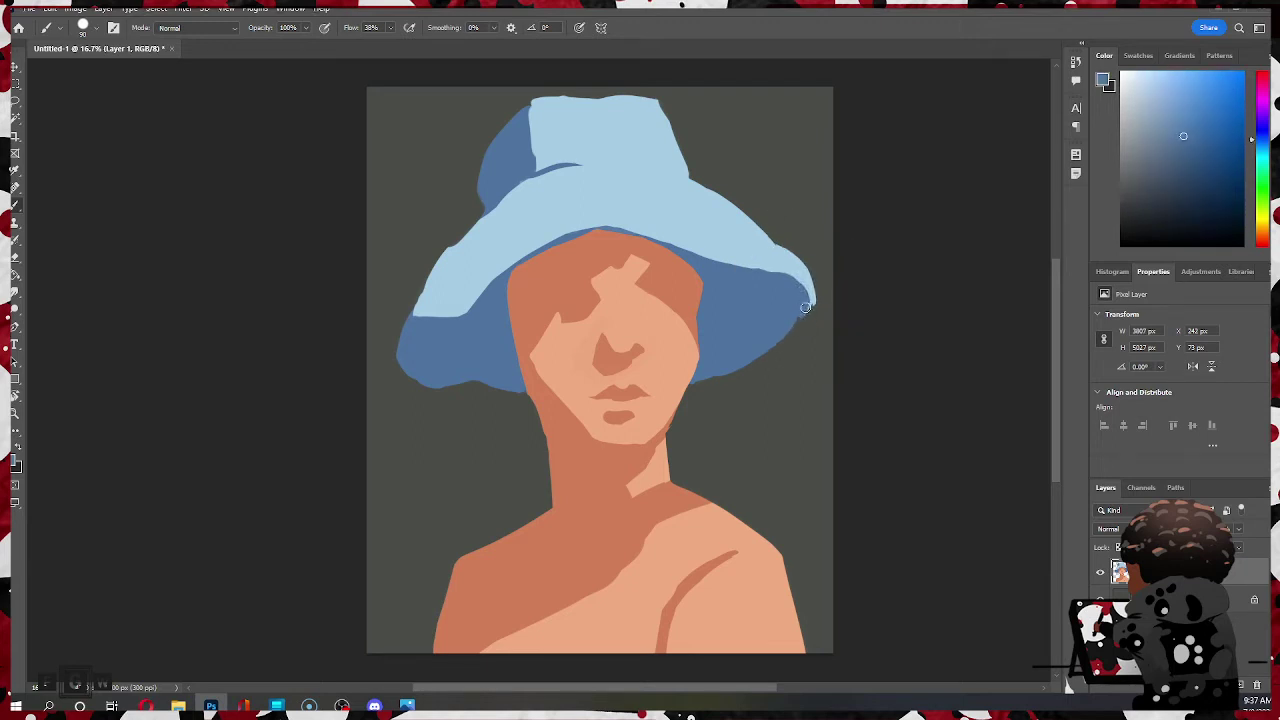
pyautogui.keyDown('alt'); pyautogui.click(812, 295); pyautogui.keyUp('alt')
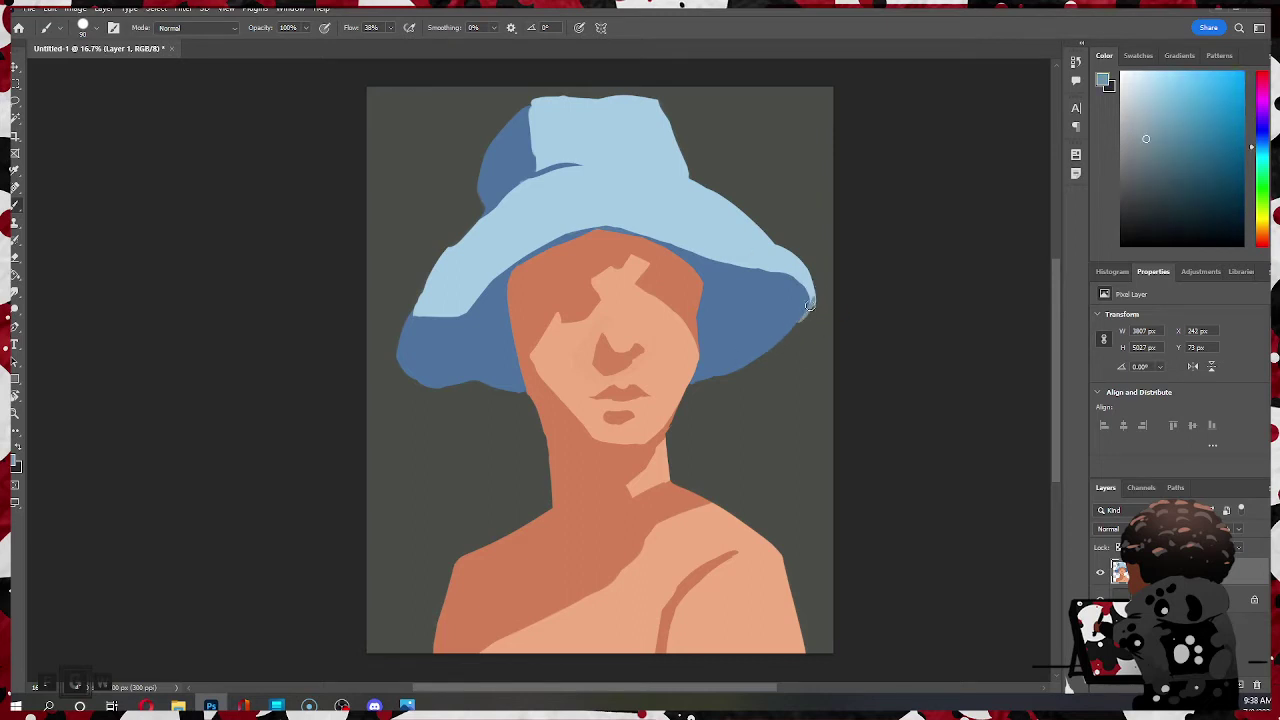
pyautogui.keyDown('alt'); pyautogui.click(808, 298); pyautogui.keyUp('alt')
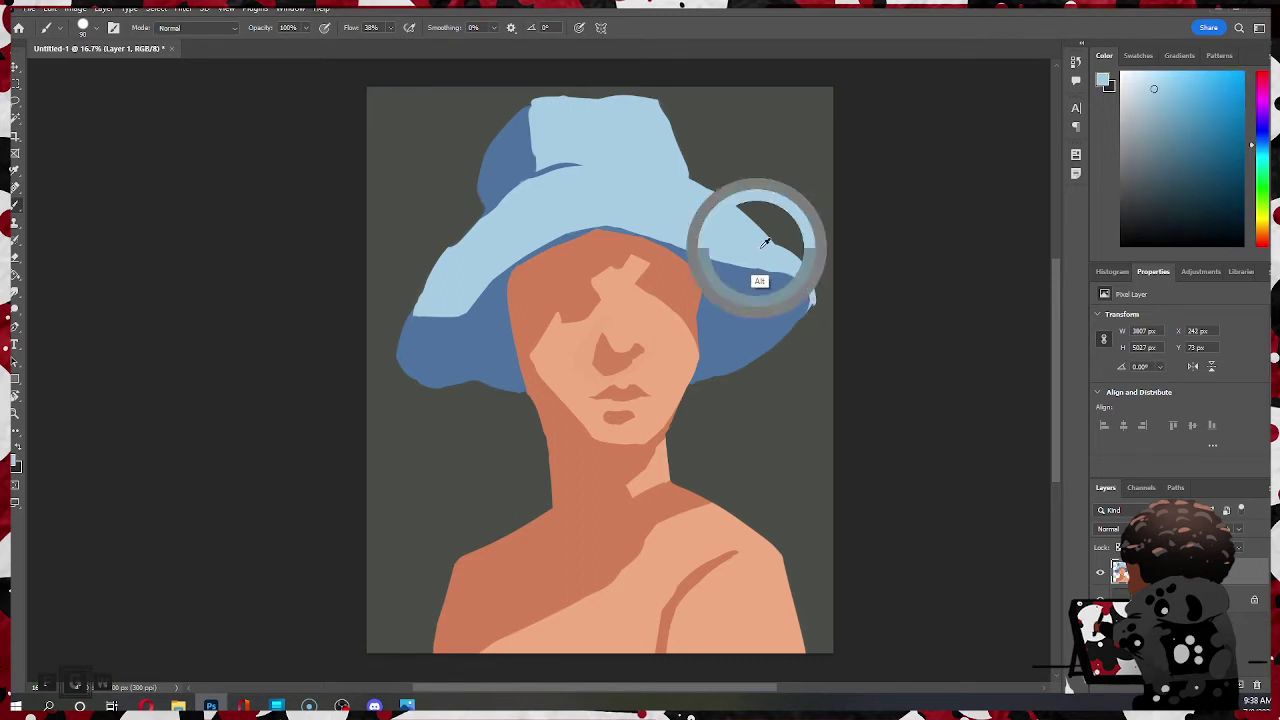
pyautogui.keyDown('alt'); pyautogui.click(794, 335); pyautogui.keyUp('alt')
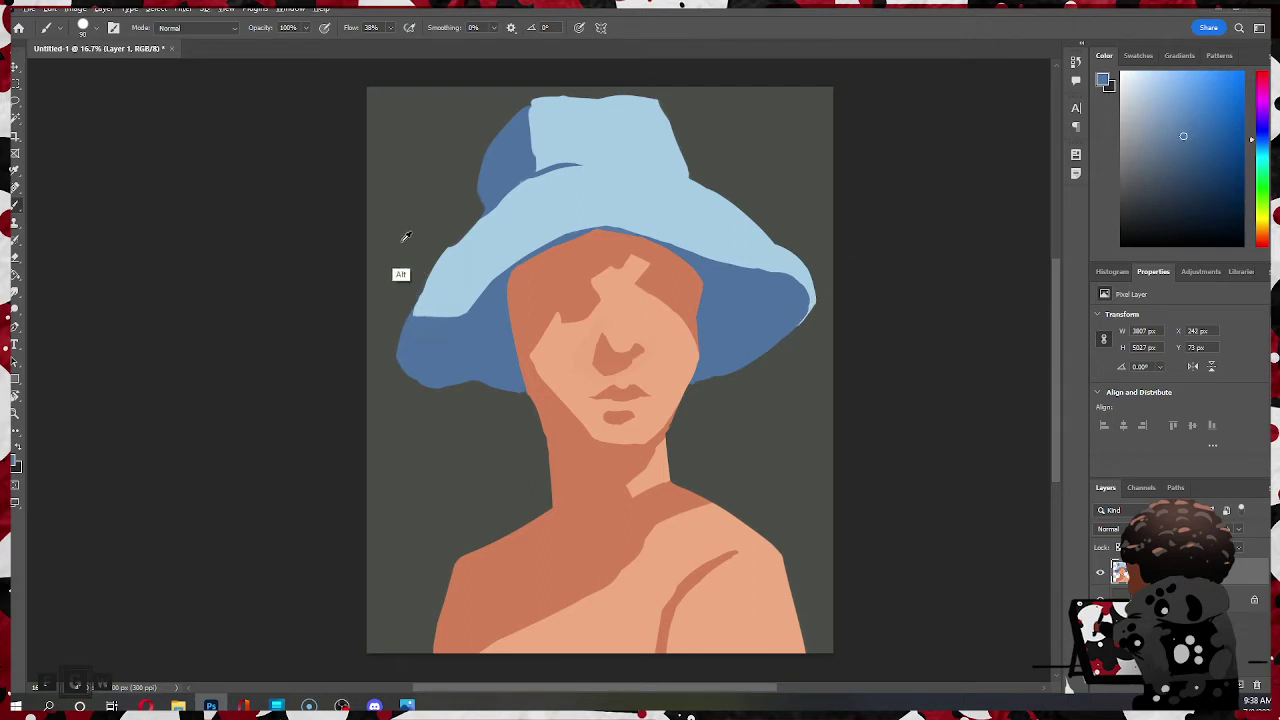
# - Refine the left end of the brim with the sampled darker blue, and undo the light blue test strokes on its underside
pyautogui.keyDown('alt'); pyautogui.click(419, 325); pyautogui.keyUp('alt')
pyautogui.keyDown('alt'); pyautogui.click(450, 270); pyautogui.keyUp('alt')
pyautogui.moveTo(476, 378); pyautogui.dragTo(484, 353)
pyautogui.hotkey('ctrl', 'z')
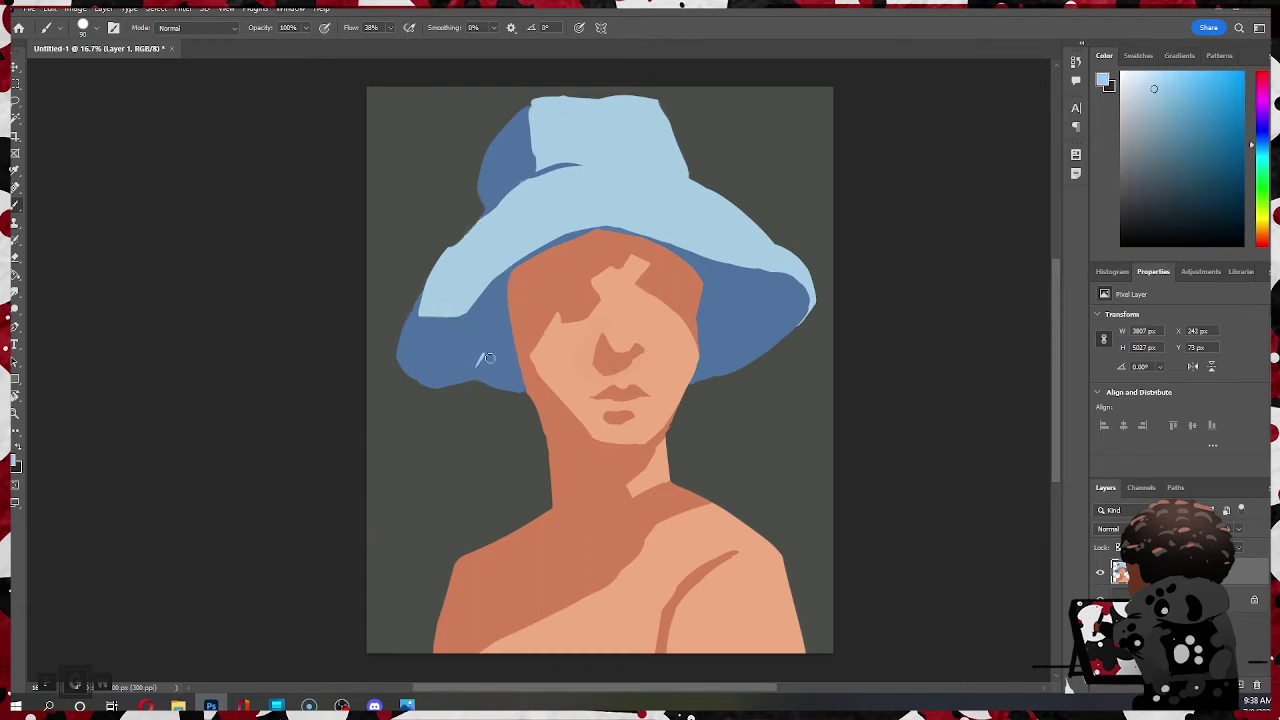
pyautogui.hotkey('ctrl', 'z')
# - Erase along the upper left outline of the brim to straighten it
pyautogui.press('e')
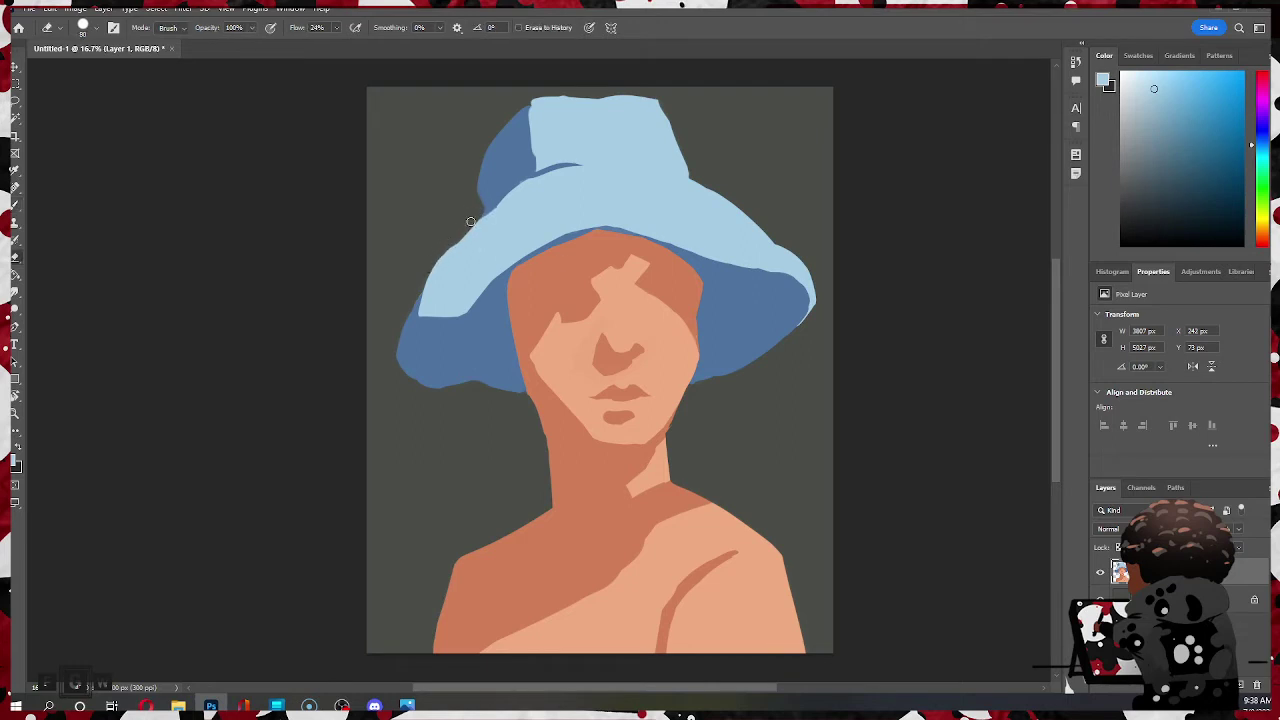
pyautogui.moveTo(471, 222); pyautogui.dragTo(428, 275)
pyautogui.moveTo(470, 226); pyautogui.dragTo(428, 282)
pyautogui.press('b')
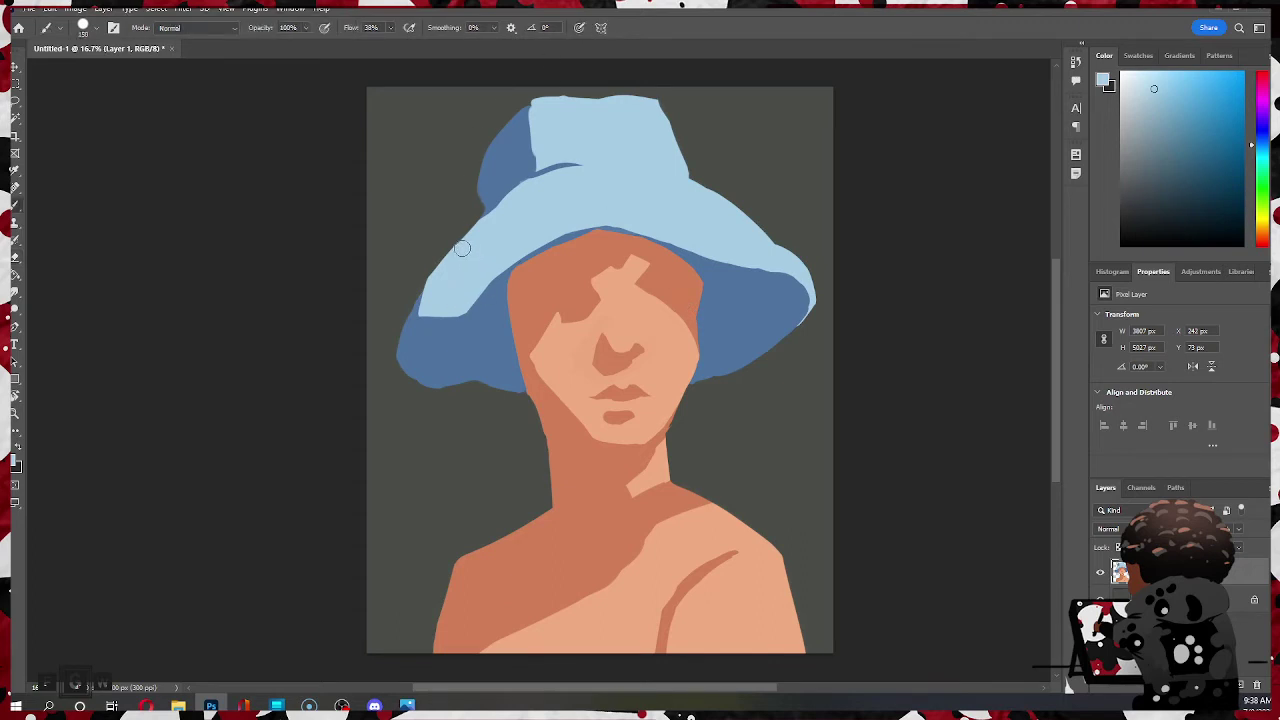
# - Smooth the left brim-to-crown junction and widen the crown's side shadow with a 100 px brush in the sampled darker blue
pyautogui.press('alt')
pyautogui.keyDown('alt'); pyautogui.click(469, 241); pyautogui.keyUp('alt')
pyautogui.press('ctrl')
pyautogui.press('ctrl')
pyautogui.keyDown('alt'); pyautogui.click(486, 190); pyautogui.keyUp('alt')
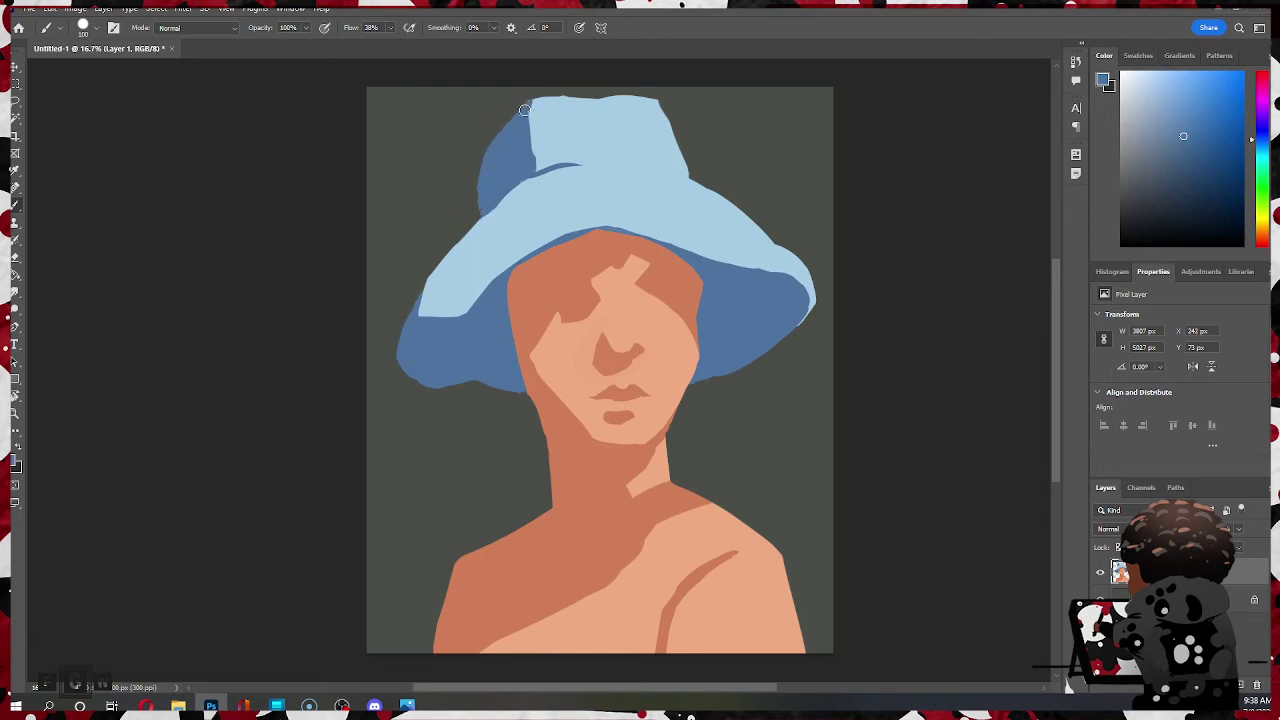
pyautogui.moveTo(524, 109); pyautogui.dragTo(526, 131)
pyautogui.moveTo(537, 101); pyautogui.dragTo(547, 147)
pyautogui.moveTo(500, 198); pyautogui.dragTo(541, 175)
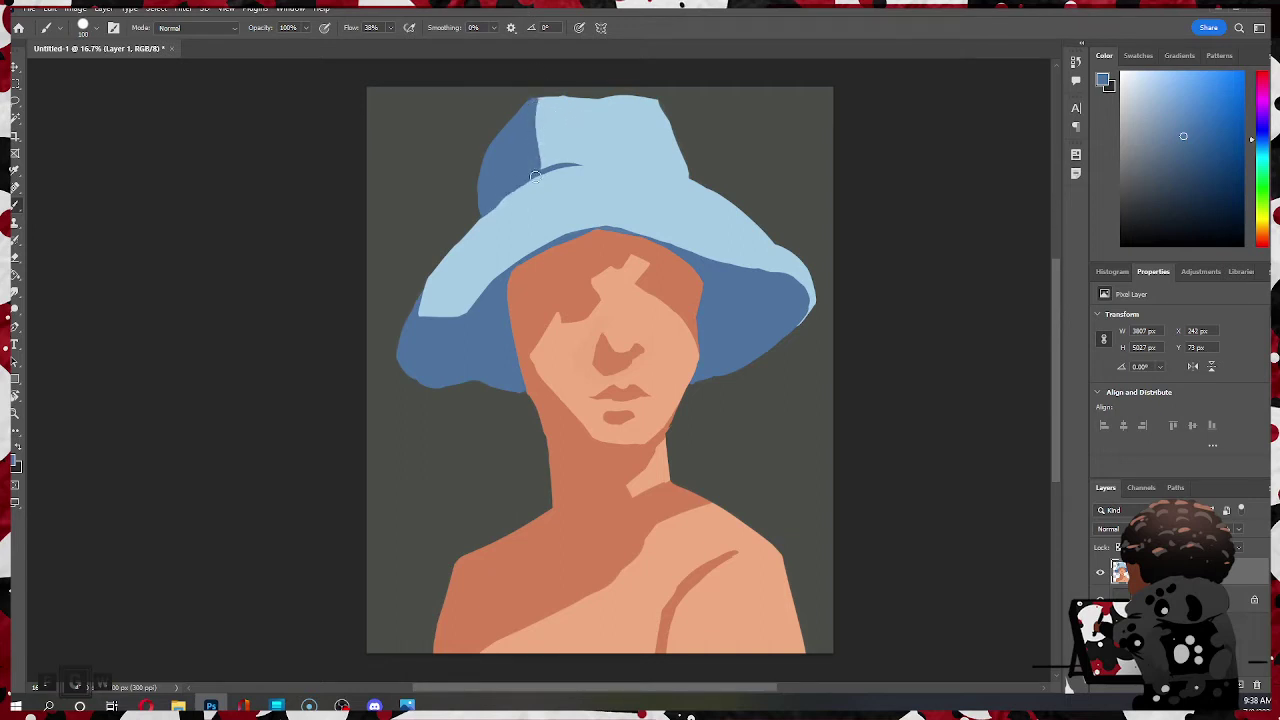
# - Round off the light front of the crown against its side shadow with the sampled light blue, enlarging the brush to 150 px
pyautogui.keyDown('alt'); pyautogui.click(484, 228); pyautogui.keyUp('alt')
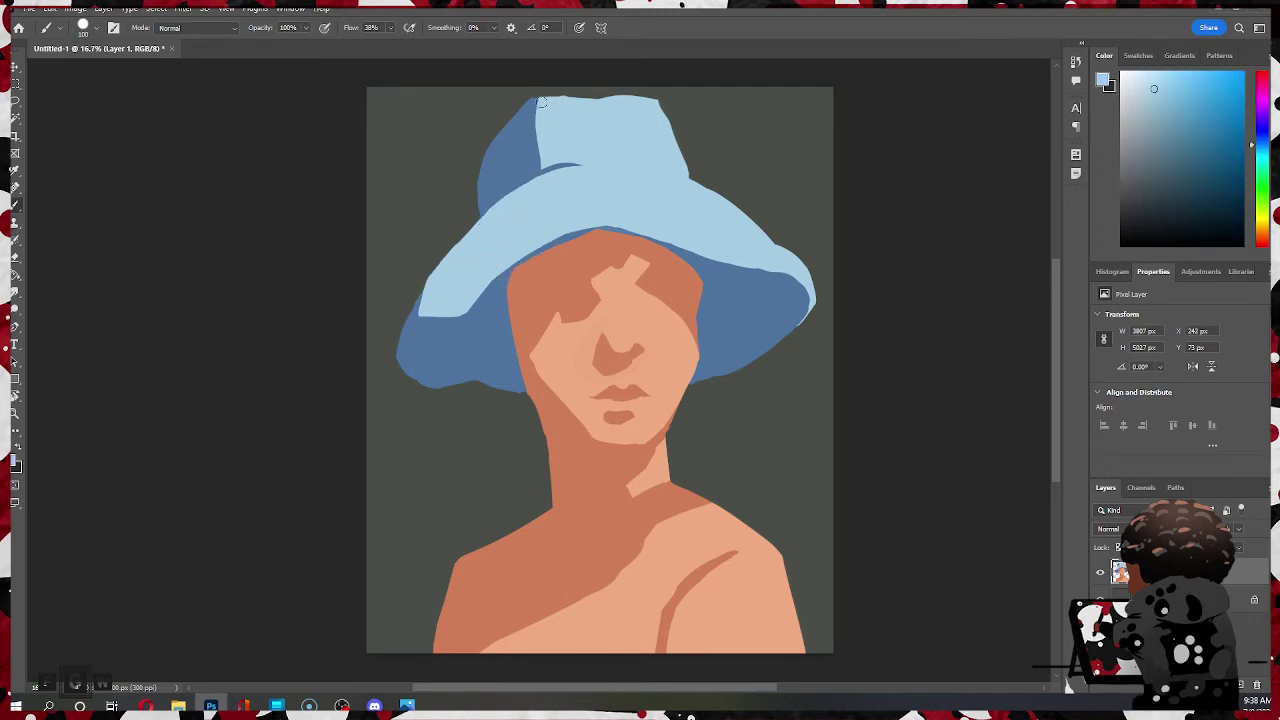
pyautogui.moveTo(540, 101)
pyautogui.mouseDown()
pyautogui.moveTo(546, 158)
pyautogui.moveTo(535, 159)
pyautogui.moveTo(539, 134)
pyautogui.moveTo(551, 143)
pyautogui.moveTo(533, 165)
pyautogui.moveTo(539, 106)
pyautogui.mouseUp()
pyautogui.press(']')
pyautogui.press(']')
pyautogui.press(']')
pyautogui.press(']')
# - Move the whole figure slightly down and to the left, and build up the crown's rounded top and right side in light blue
pyautogui.hotkey('ctrl', 't')
pyautogui.moveTo(650, 213); pyautogui.dragTo(647, 235)
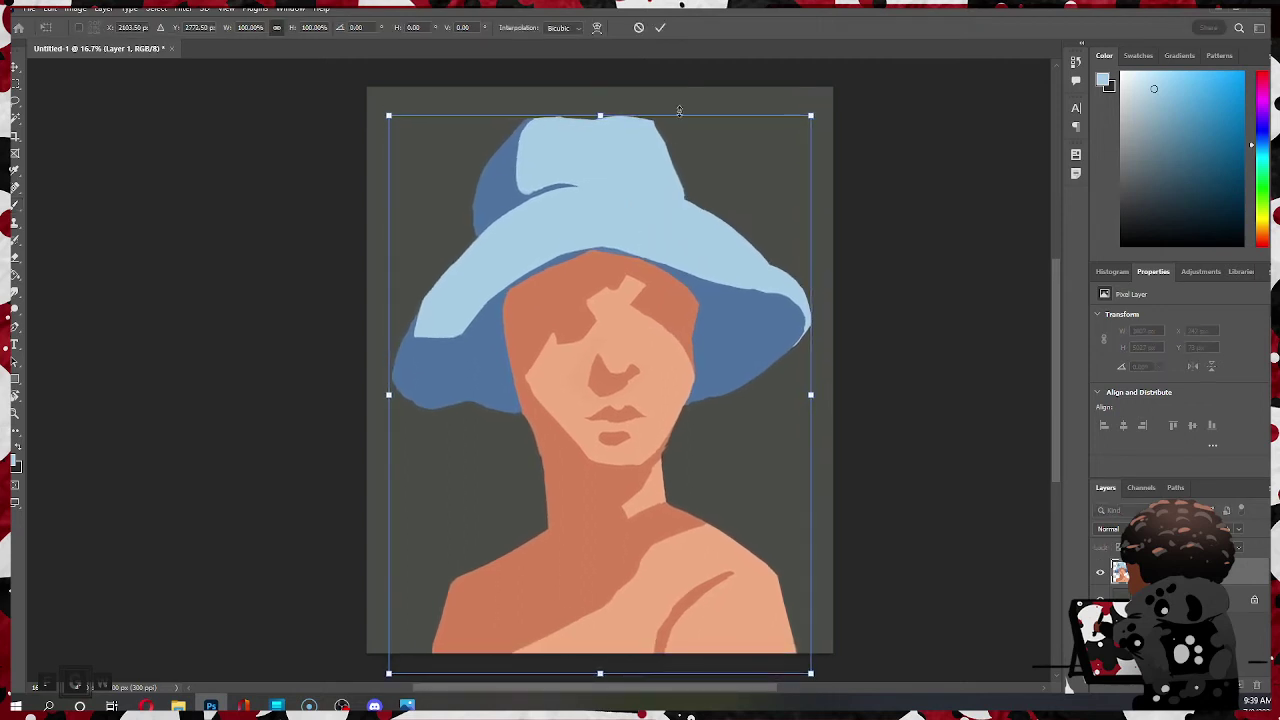
pyautogui.click(660, 27)
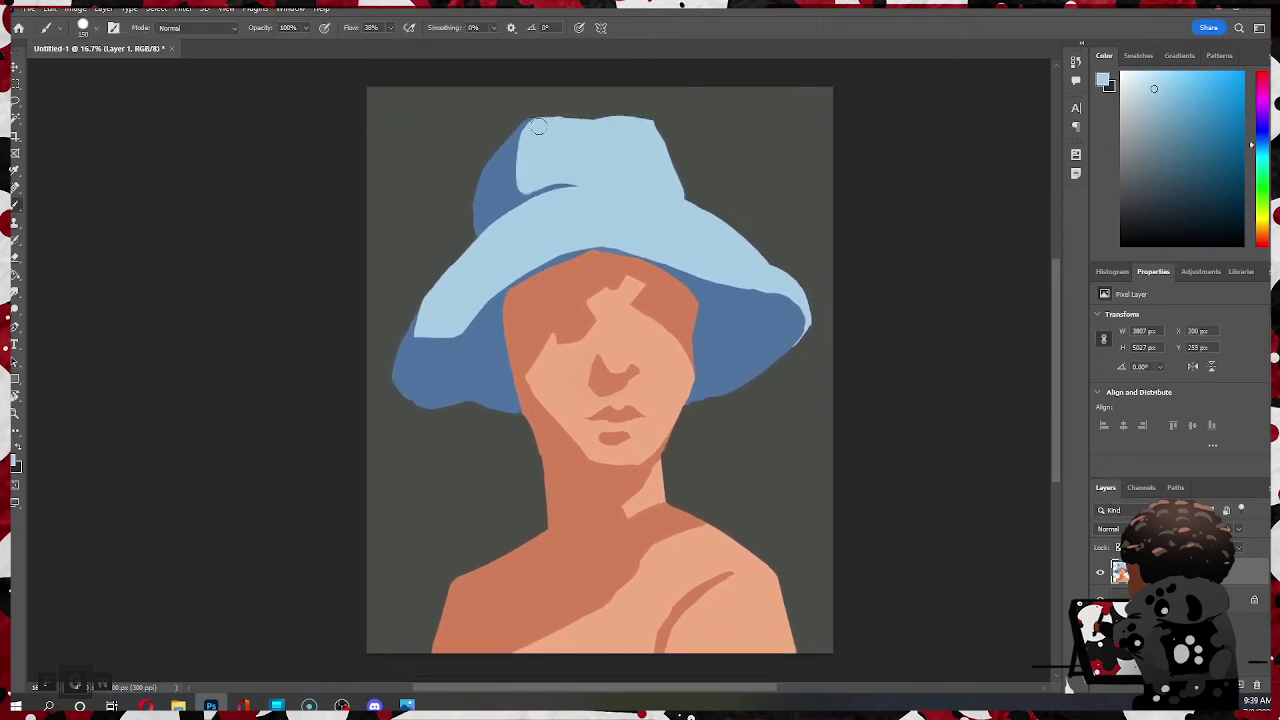
pyautogui.moveTo(538, 126)
pyautogui.mouseDown()
pyautogui.moveTo(617, 100)
pyautogui.moveTo(600, 115)
pyautogui.moveTo(592, 106)
pyautogui.moveTo(643, 120)
pyautogui.moveTo(617, 113)
pyautogui.moveTo(685, 222)
pyautogui.mouseUp()
pyautogui.moveTo(666, 161); pyautogui.dragTo(684, 203)
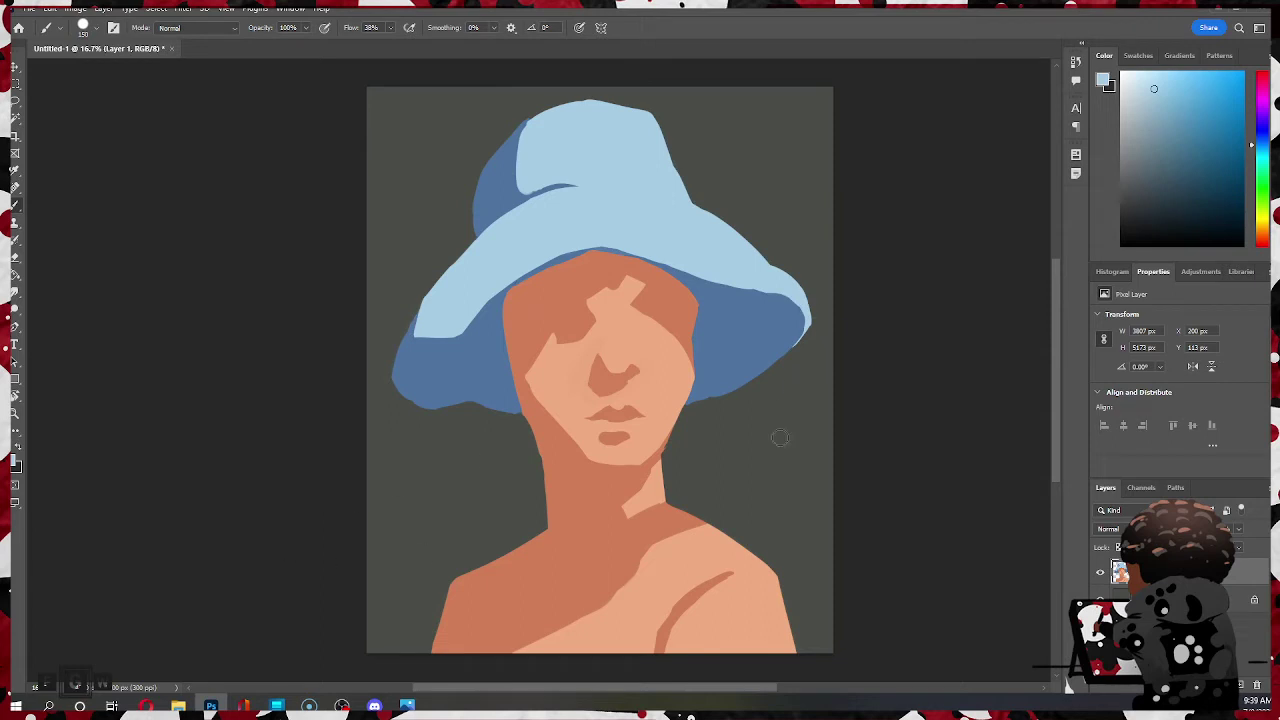
# - Refine the face's edge against the right brim and jawline, alternating sampled light skin, brim blue and shadow skin tones
pyautogui.keyDown('alt'); pyautogui.click(669, 343); pyautogui.keyUp('alt')
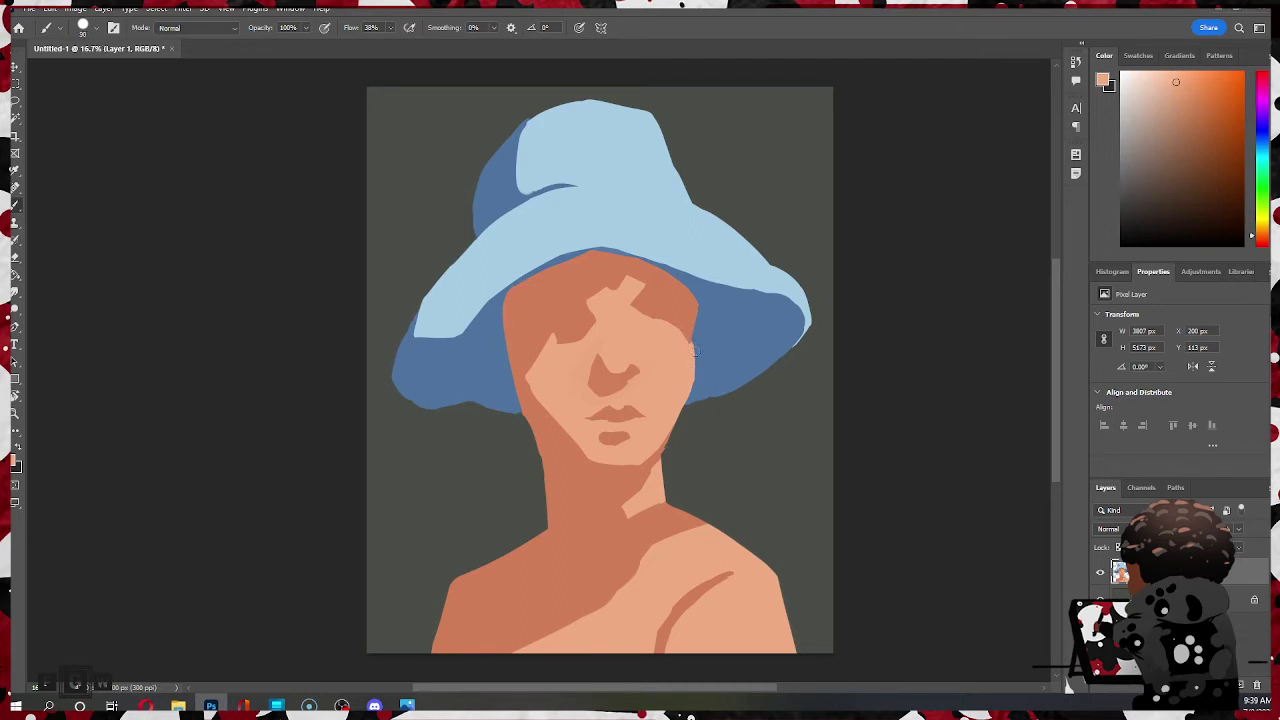
pyautogui.keyDown('alt'); pyautogui.click(694, 350); pyautogui.keyUp('alt')
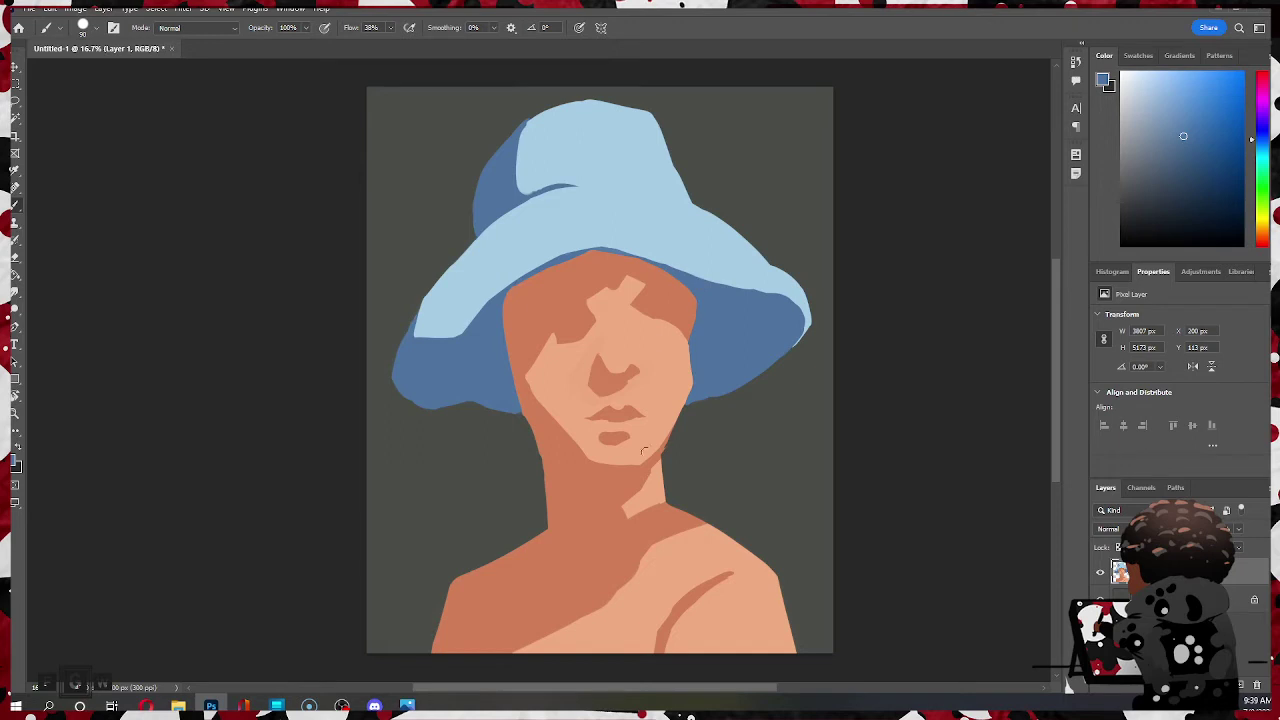
pyautogui.keyDown('alt'); pyautogui.click(644, 500); pyautogui.keyUp('alt')
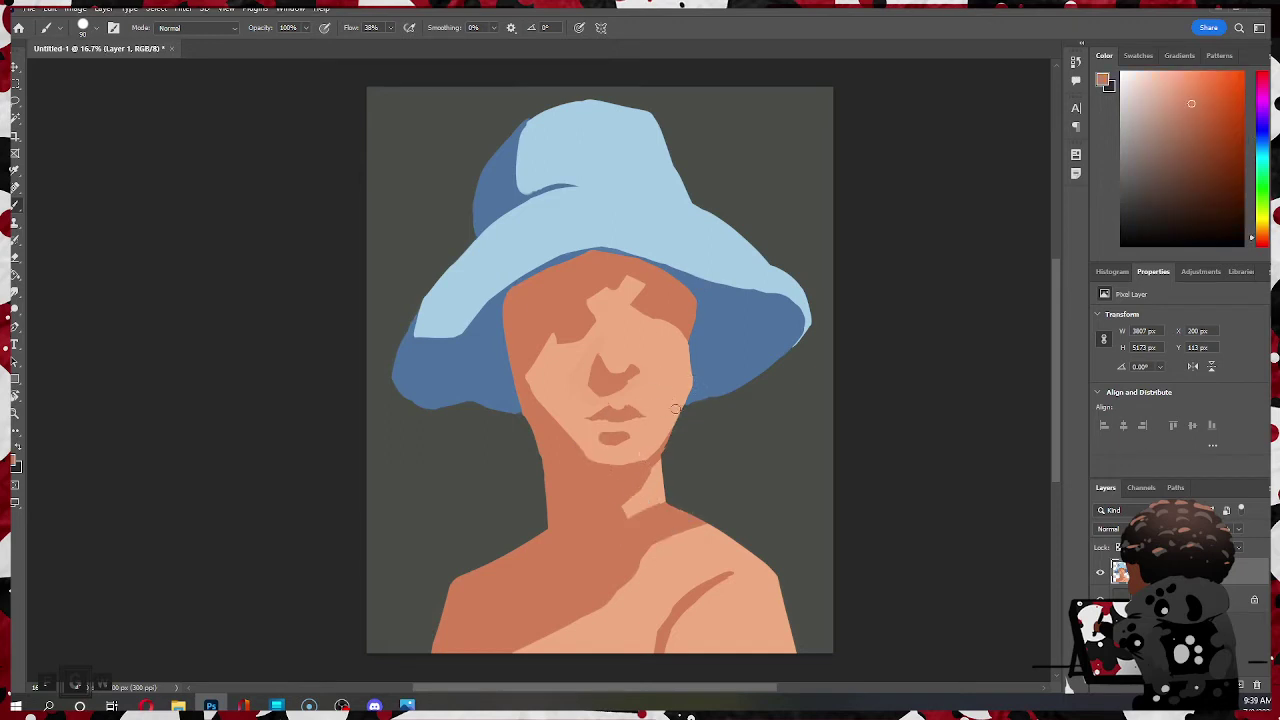
pyautogui.moveTo(650, 462); pyautogui.dragTo(679, 412)
pyautogui.keyDown('alt'); pyautogui.click(660, 444); pyautogui.keyUp('alt')
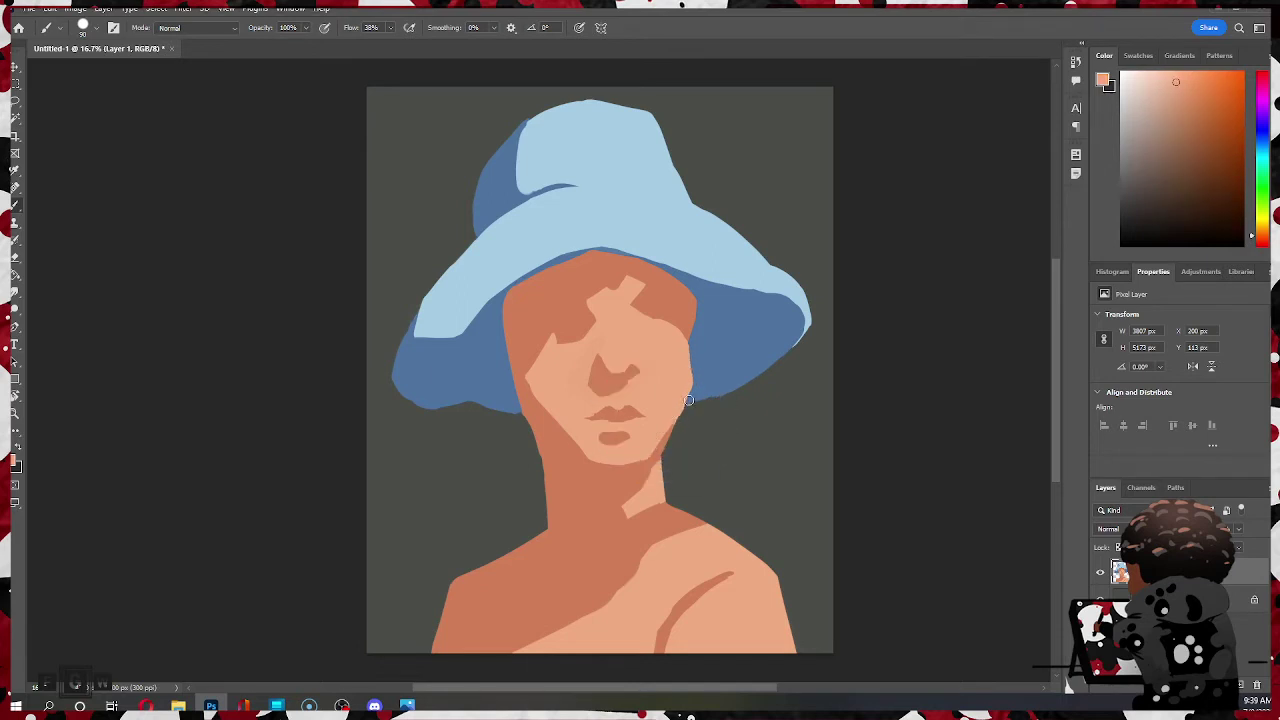
# - Clean up the jaw and neck edge and extend the light patch on the neck with the light skin tone
pyautogui.press('e')
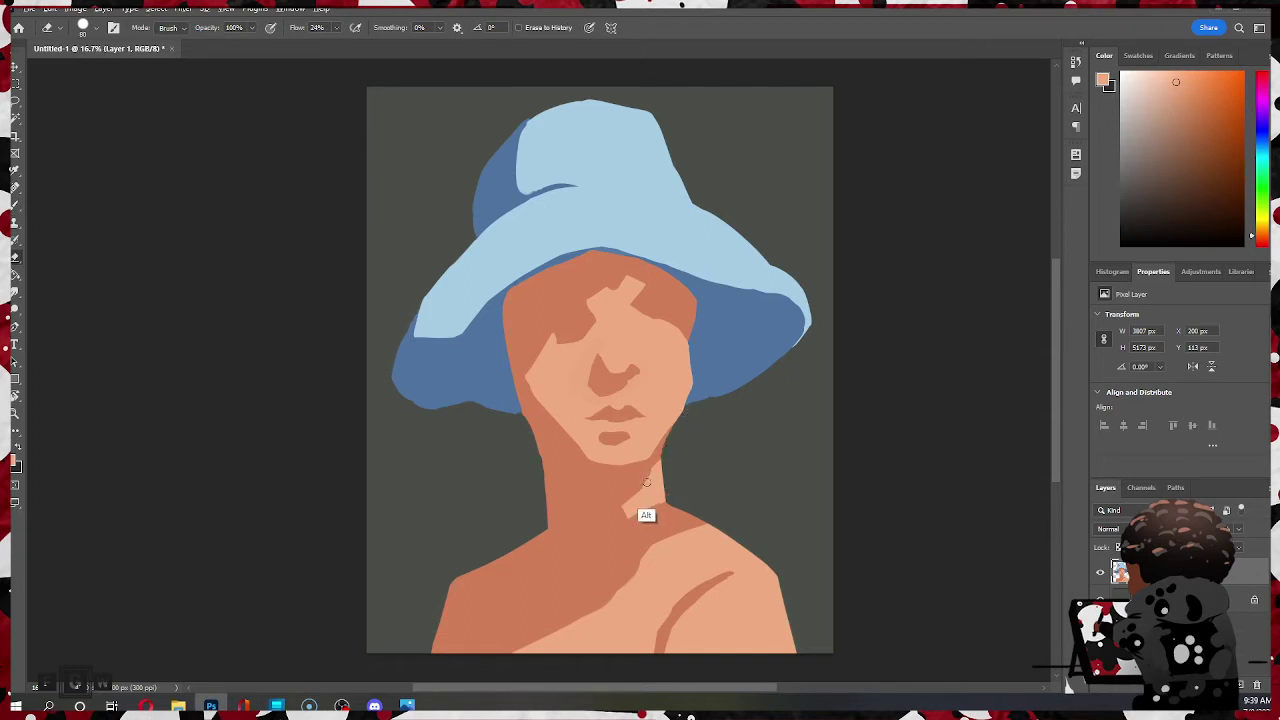
pyautogui.press('b')
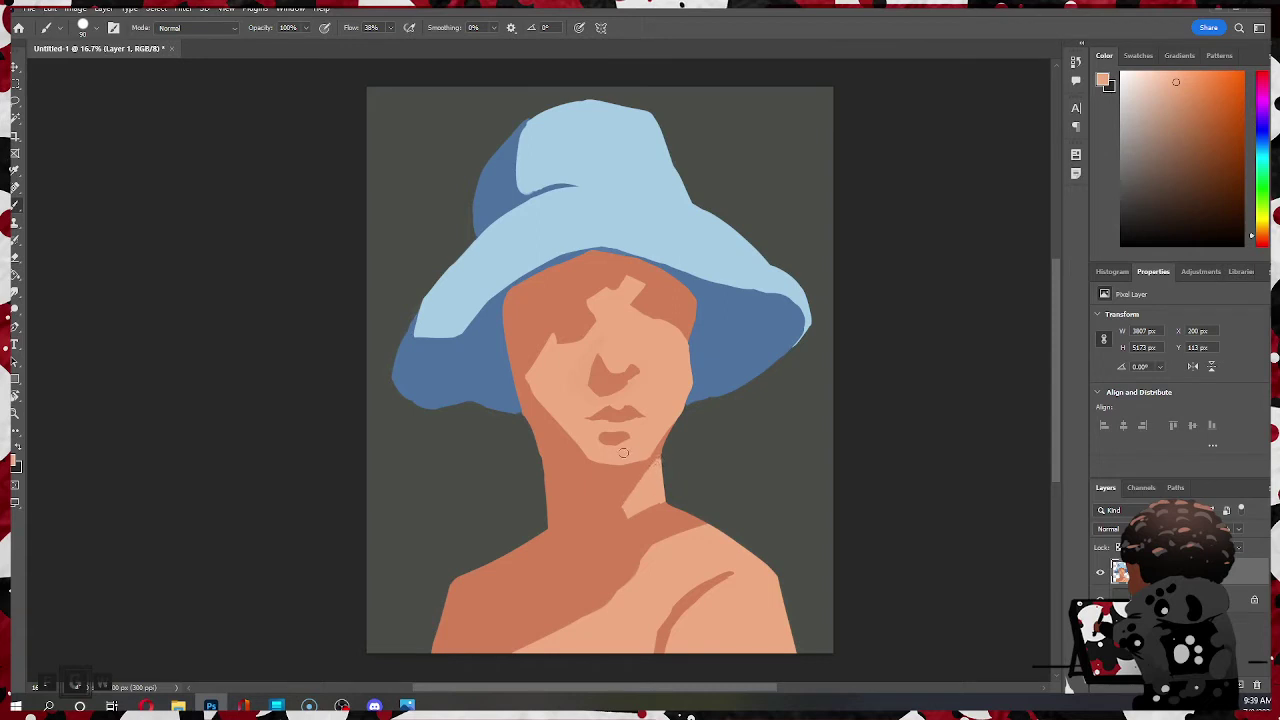
pyautogui.moveTo(632, 508); pyautogui.dragTo(627, 497)
# - Widen the left side of the neck outward with the sampled shadow skin tone
pyautogui.keyDown('alt'); pyautogui.click(559, 452); pyautogui.keyUp('alt')
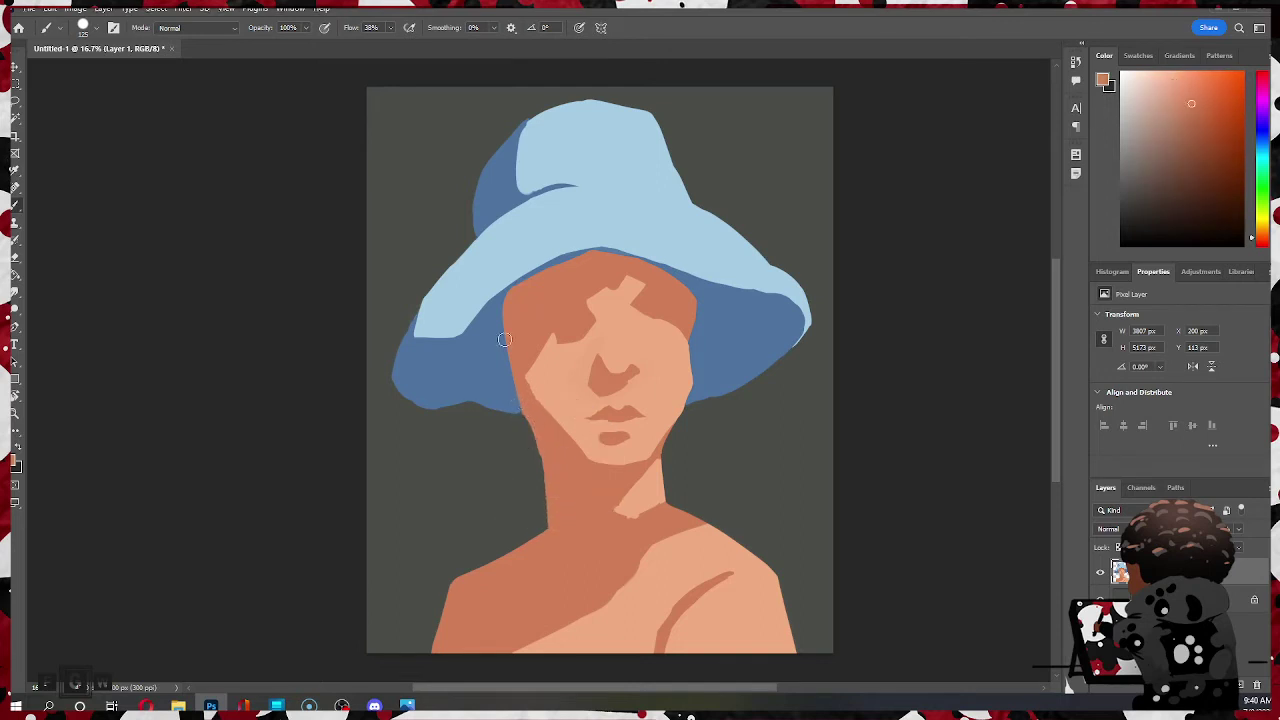
pyautogui.moveTo(525, 395); pyautogui.dragTo(545, 518)
pyautogui.hotkey('ctrl', 'z')
pyautogui.moveTo(530, 408); pyautogui.dragTo(563, 507)
pyautogui.moveTo(530, 416); pyautogui.dragTo(545, 512)
pyautogui.hotkey('ctrl', 'z')
pyautogui.moveTo(526, 420); pyautogui.dragTo(549, 538)
# - Reduce the brush to 100 px and extend the shadow skin tone at the left temple under the brim
pyautogui.press('[')
pyautogui.press('[')
pyautogui.press('[')
pyautogui.press('[')
pyautogui.moveTo(504, 299); pyautogui.dragTo(514, 286)
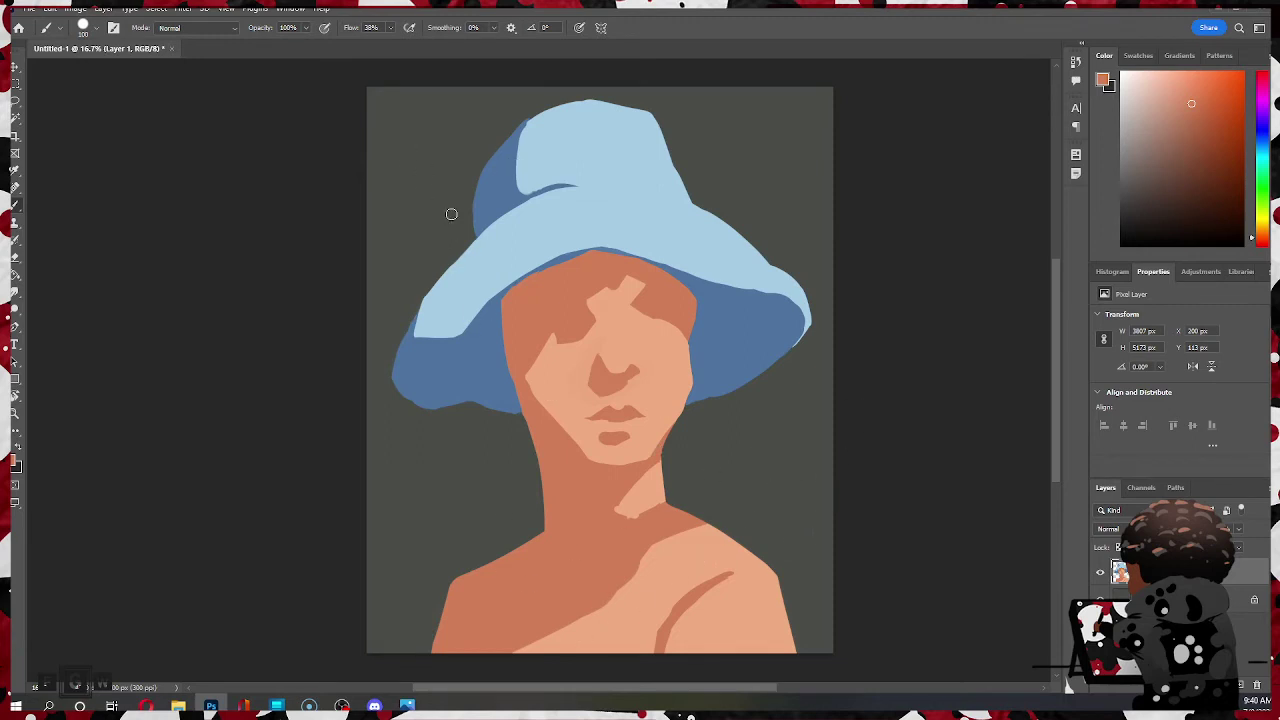
# - Paint a light blue hat strap from beneath the left brim down to the jaw with a 125 px brush
pyautogui.keyDown('alt'); pyautogui.click(456, 330); pyautogui.keyUp('alt')
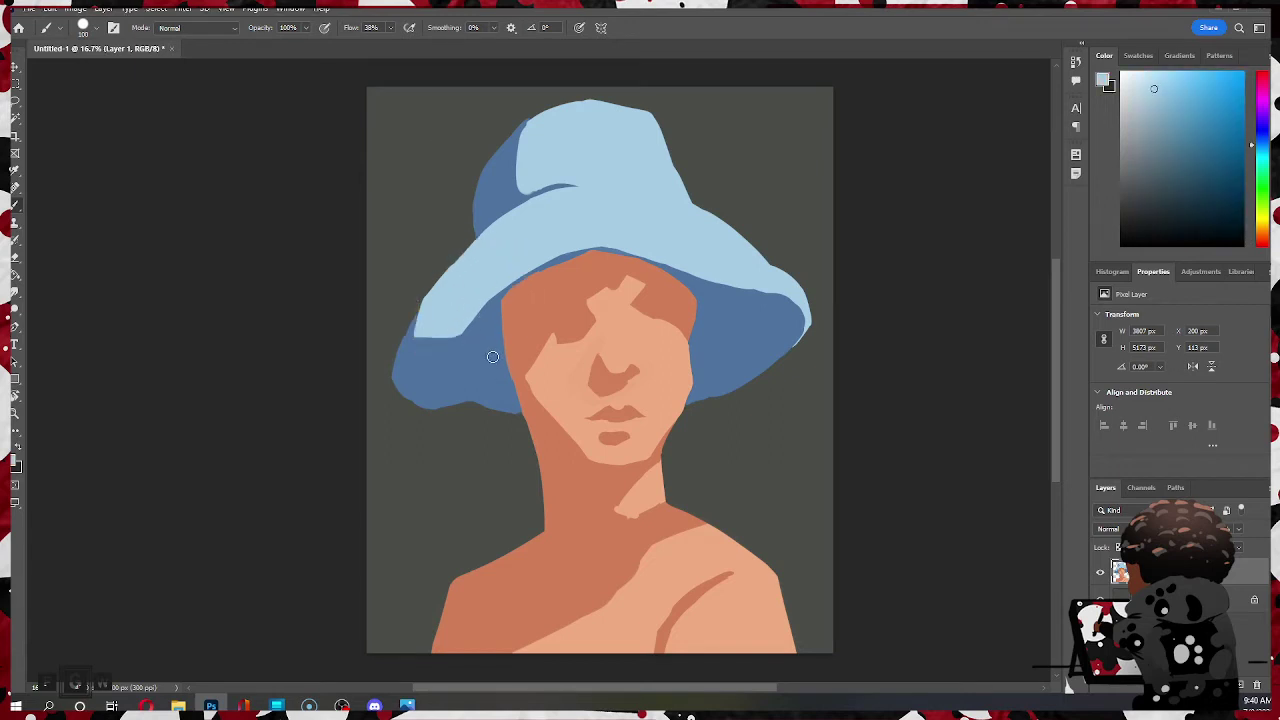
pyautogui.moveTo(480, 346); pyautogui.dragTo(552, 434)
pyautogui.hotkey('ctrl', 'z')
pyautogui.press(']')
pyautogui.moveTo(476, 346); pyautogui.dragTo(557, 453)
pyautogui.moveTo(486, 358); pyautogui.dragTo(579, 466)
# - Trim the left strap along the cheek with the sampled shadow skin tone
pyautogui.keyDown('alt'); pyautogui.click(543, 445); pyautogui.keyUp('alt')
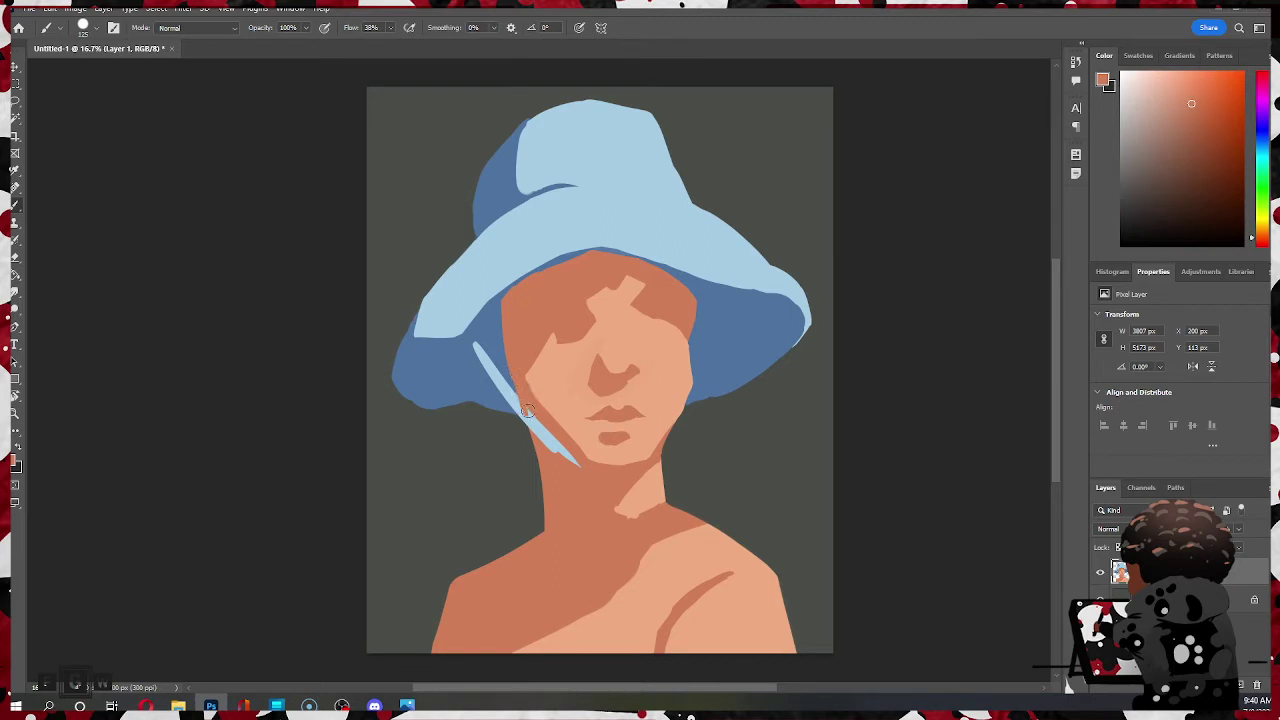
pyautogui.moveTo(526, 414); pyautogui.dragTo(578, 457)
pyautogui.moveTo(530, 420); pyautogui.dragTo(588, 462)
pyautogui.moveTo(527, 416); pyautogui.dragTo(565, 451)
pyautogui.hotkey('ctrl', 'z')
# - Reshape the left edge of the face against the brim and strap with sampled brim blue and shadow skin tones
pyautogui.keyDown('alt'); pyautogui.click(494, 356); pyautogui.keyUp('alt')
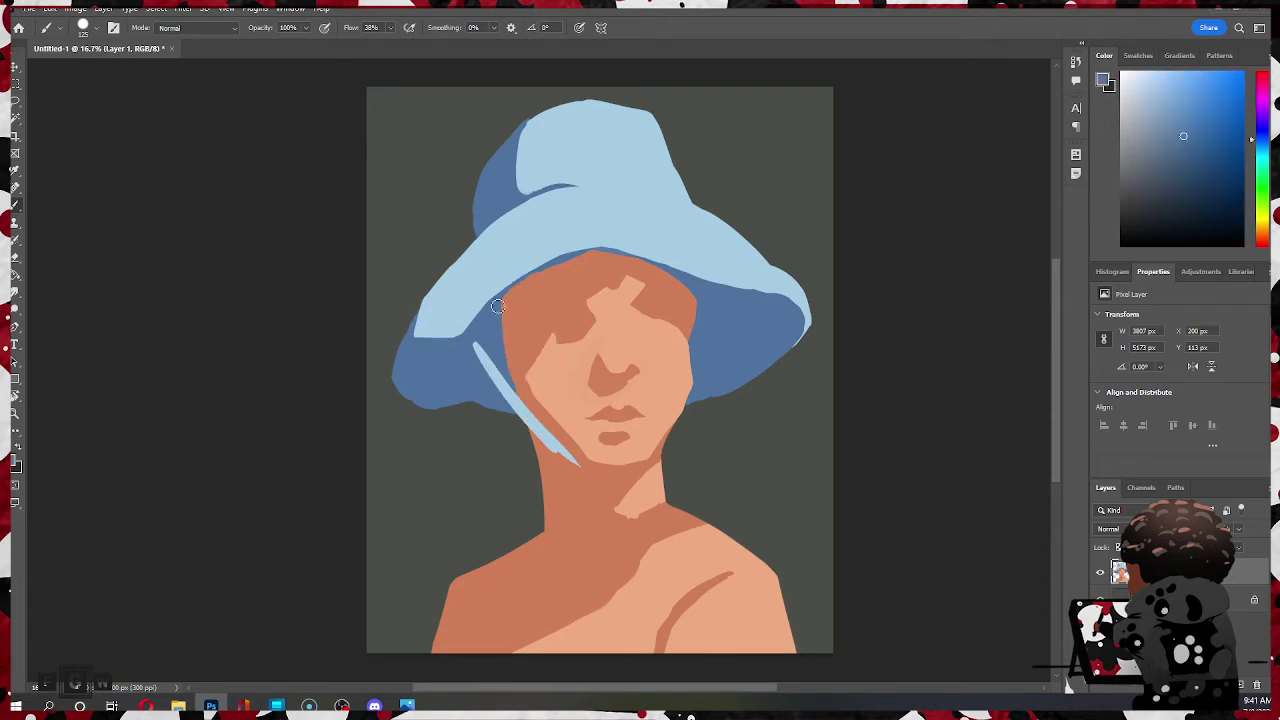
pyautogui.keyDown('alt'); pyautogui.click(497, 346); pyautogui.keyUp('alt')
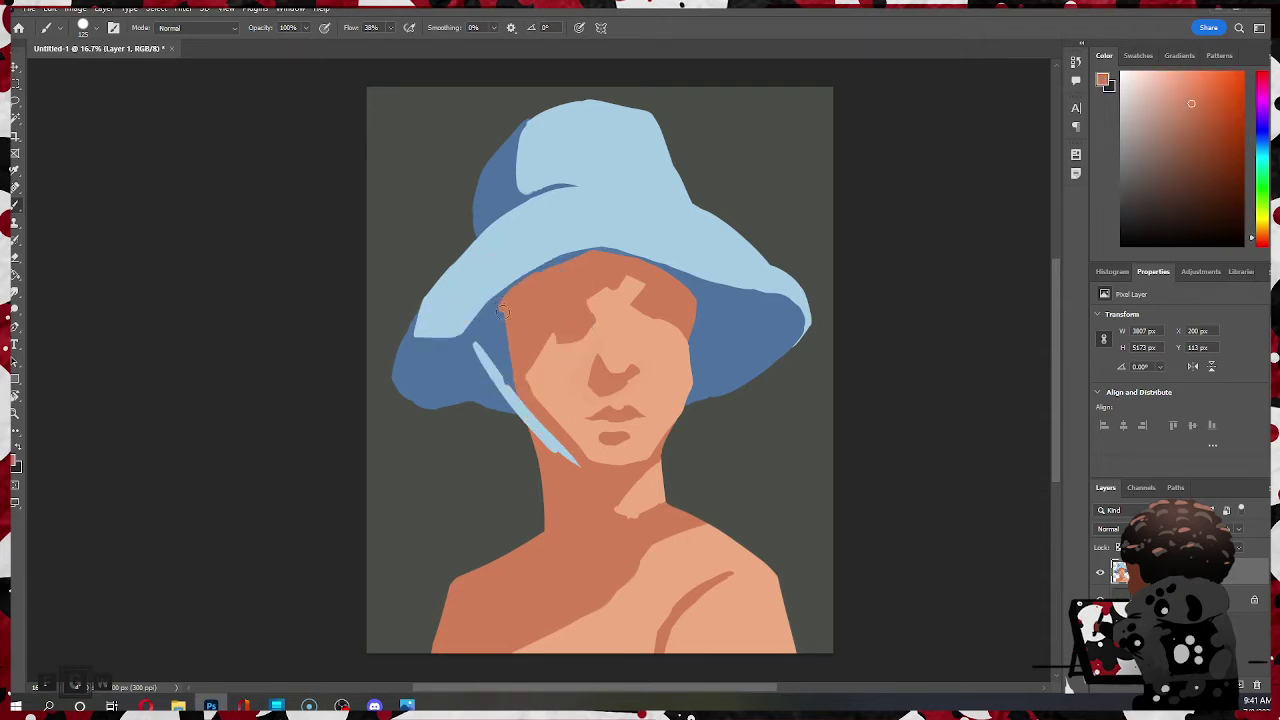
pyautogui.keyDown('alt'); pyautogui.click(491, 370); pyautogui.keyUp('alt')
pyautogui.keyDown('alt'); pyautogui.click(522, 344); pyautogui.keyUp('alt')
pyautogui.moveTo(511, 345); pyautogui.dragTo(524, 393)
pyautogui.moveTo(509, 350); pyautogui.dragTo(535, 418)
pyautogui.keyDown('alt'); pyautogui.click(533, 403); pyautogui.keyUp('alt')
pyautogui.moveTo(499, 317); pyautogui.dragTo(511, 370)
# - Extend the left strap's upper end toward the brim in light blue and trim its edges with the brim's dark blue
pyautogui.keyDown('alt'); pyautogui.click(487, 358); pyautogui.keyUp('alt')
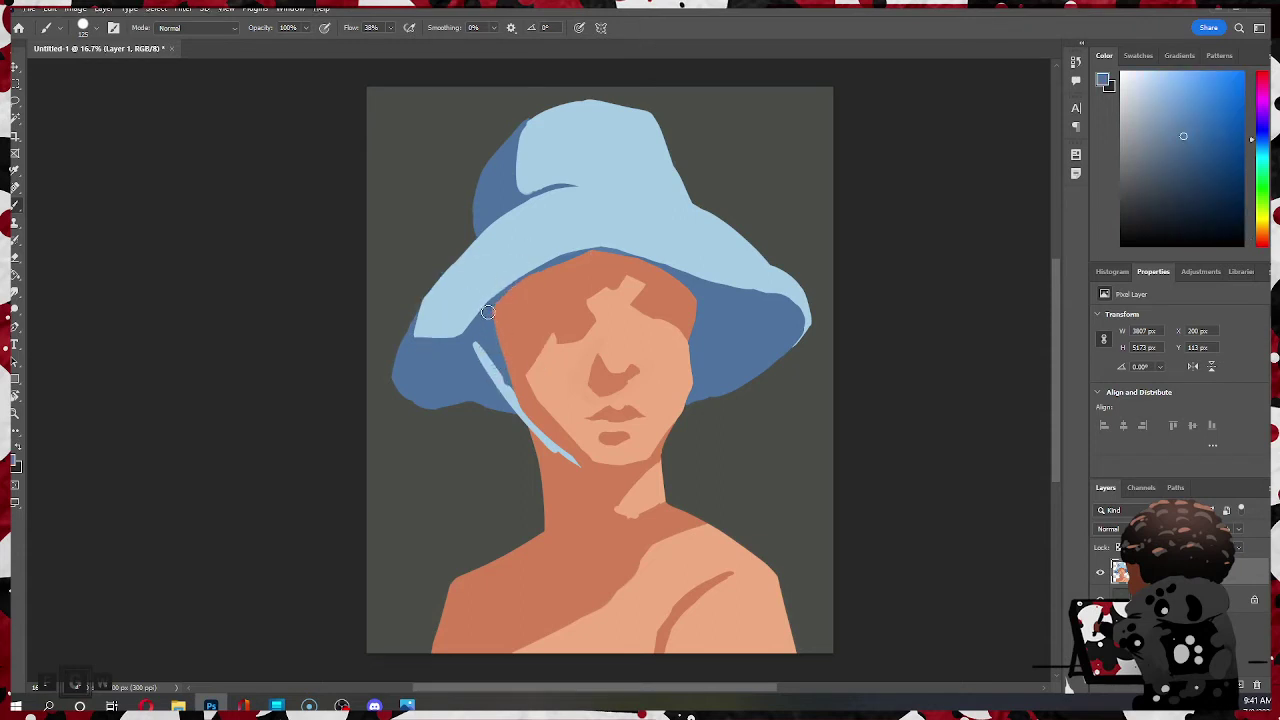
pyautogui.keyDown('alt'); pyautogui.click(508, 389); pyautogui.keyUp('alt')
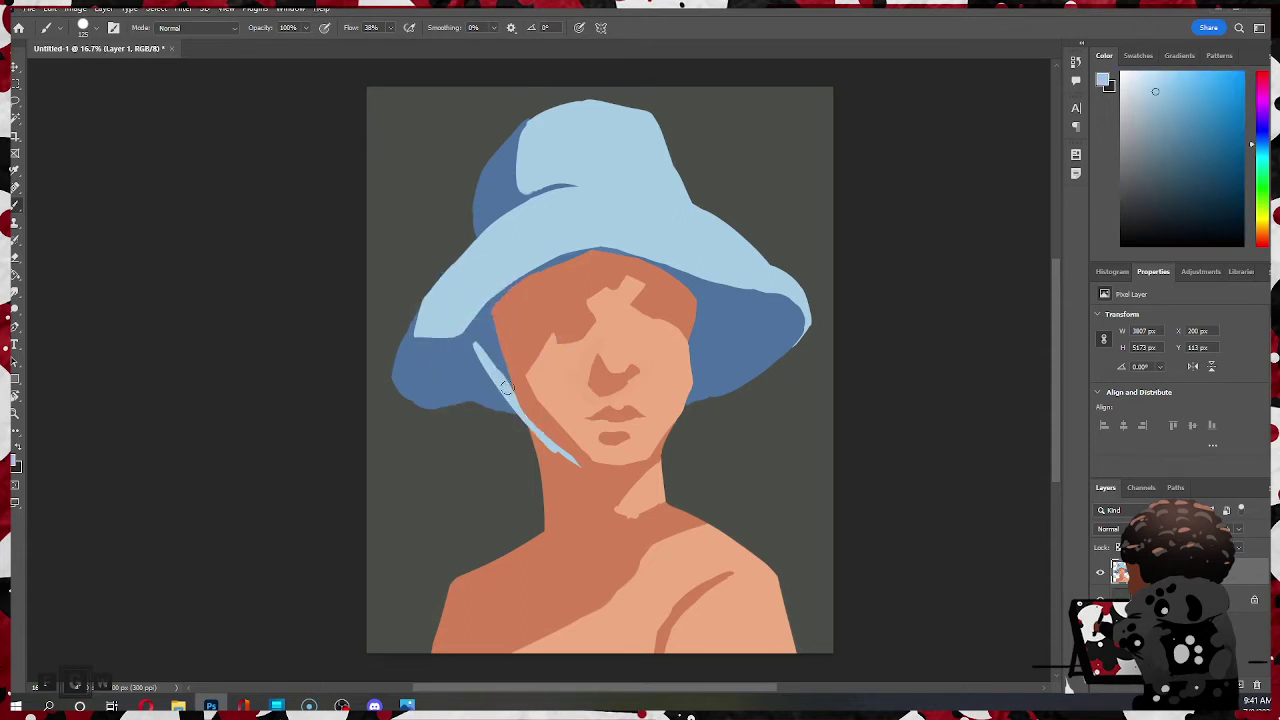
pyautogui.keyDown('alt'); pyautogui.click(494, 384); pyautogui.keyUp('alt')
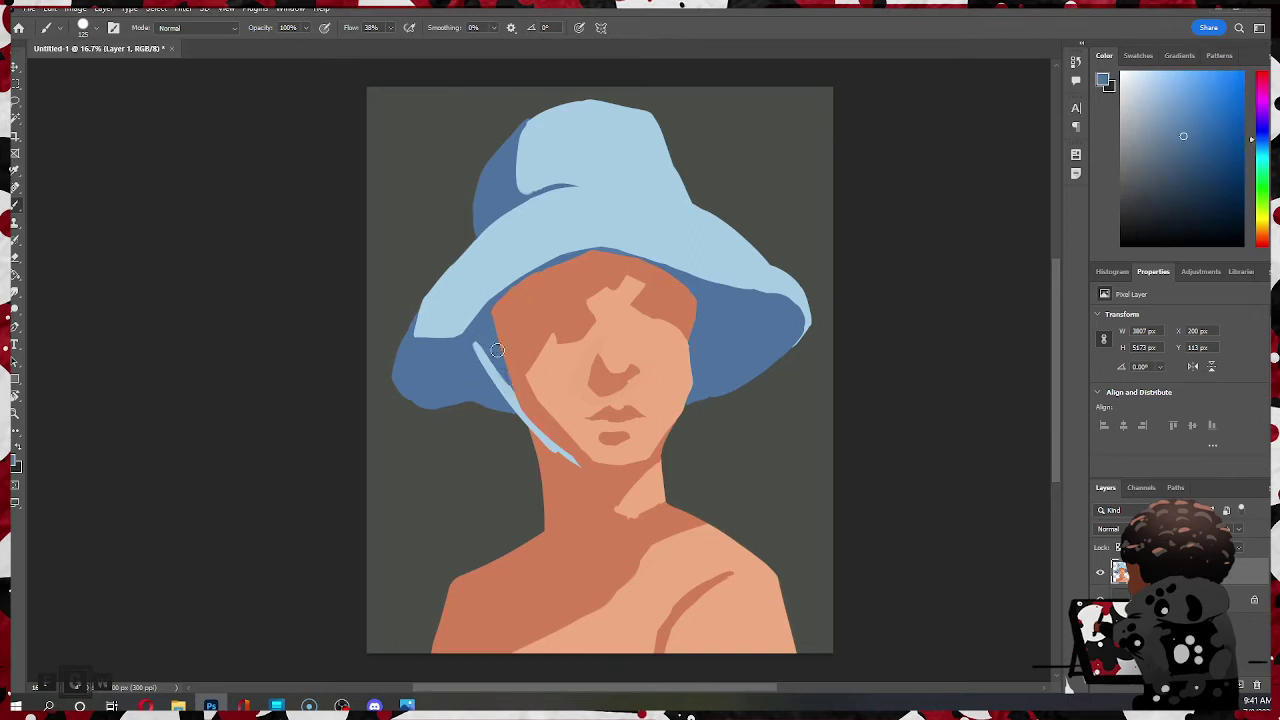
pyautogui.keyDown('alt'); pyautogui.click(492, 404); pyautogui.keyUp('alt')
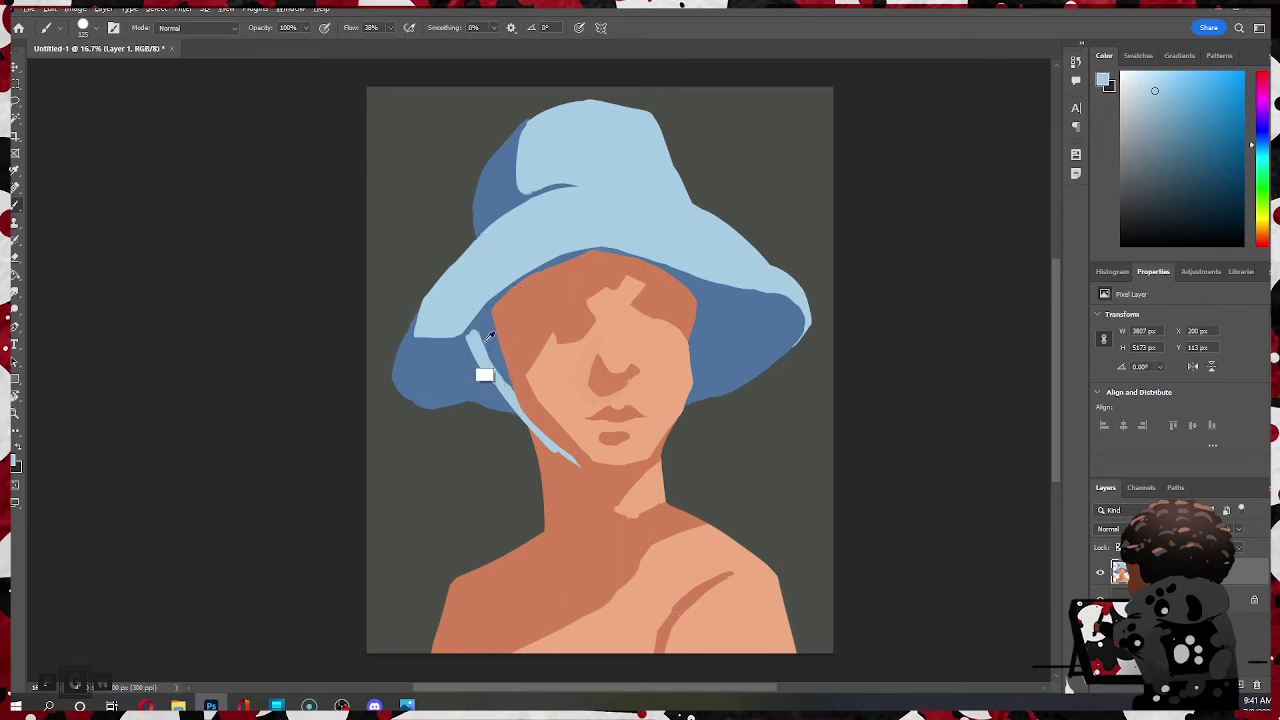
pyautogui.press('alt')
pyautogui.keyDown('alt'); pyautogui.click(489, 374); pyautogui.keyUp('alt')
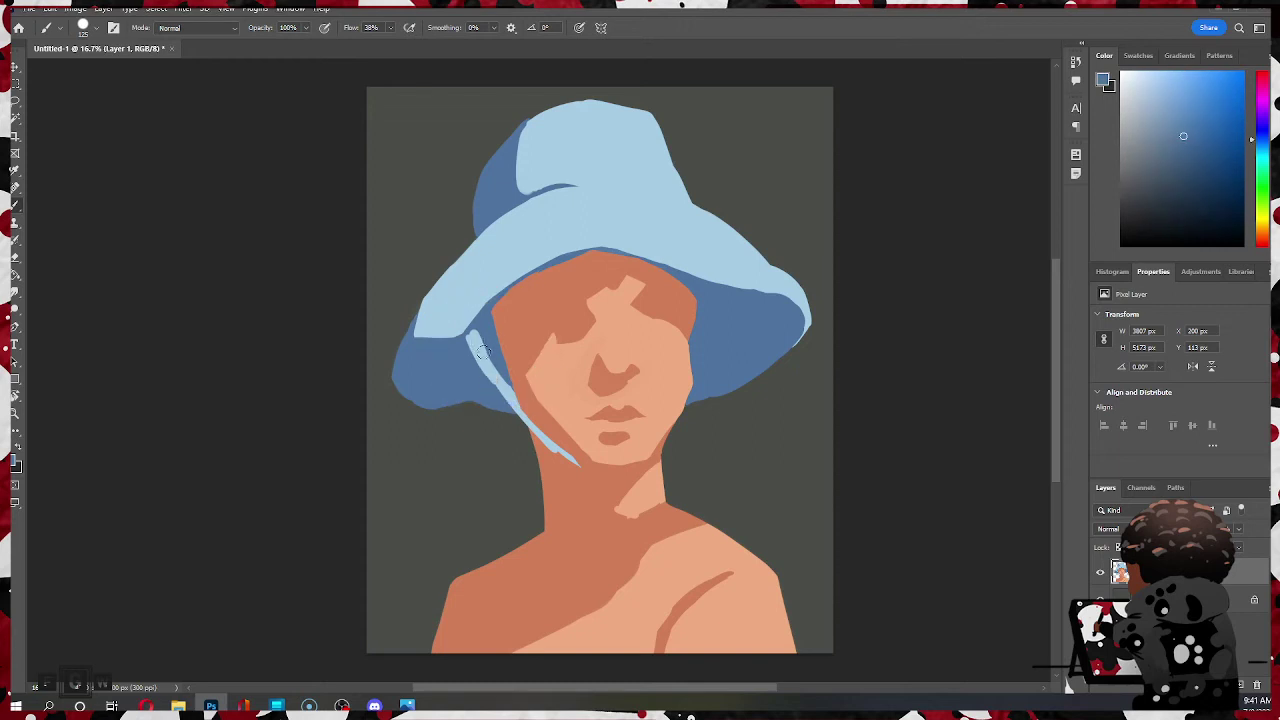
pyautogui.moveTo(529, 422); pyautogui.dragTo(575, 460)
pyautogui.hotkey('ctrl', 'z')
# - Paint a short light blue strap segment along the right jaw, from the brim's underside downward
pyautogui.keyDown('alt'); pyautogui.click(508, 416); pyautogui.keyUp('alt')
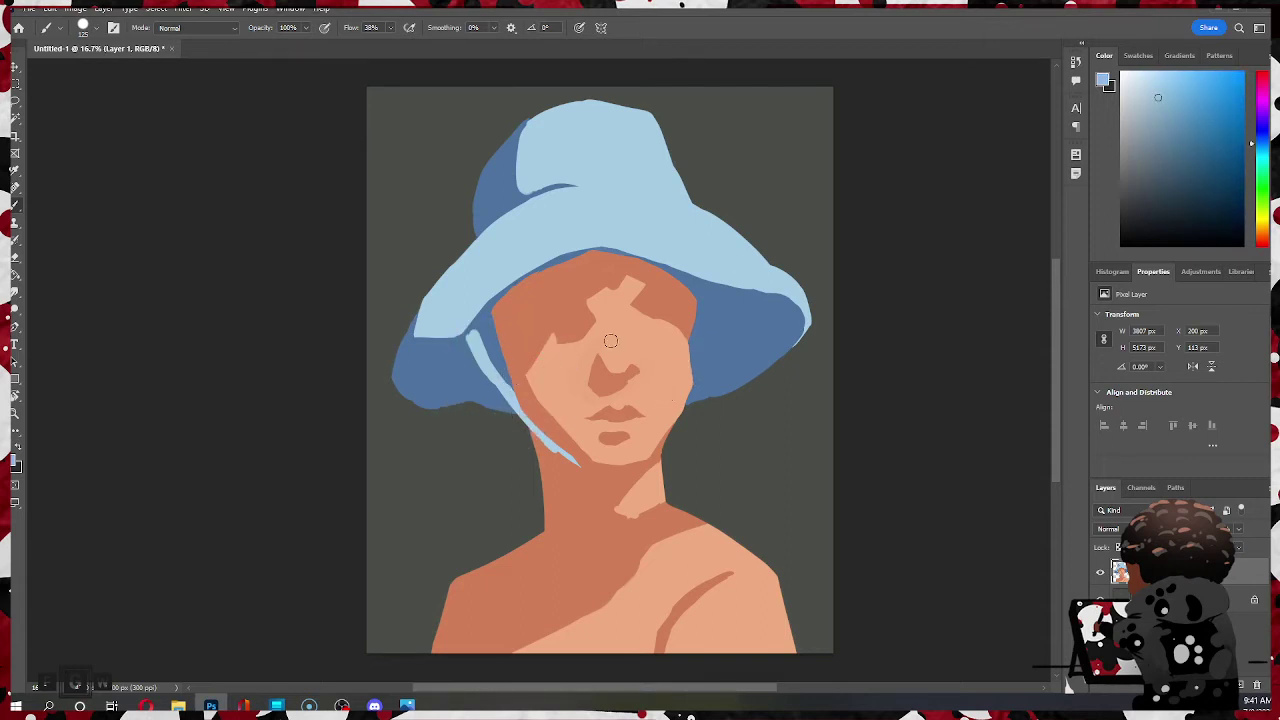
pyautogui.moveTo(695, 383); pyautogui.dragTo(679, 425)
pyautogui.hotkey('ctrl', 'z')
pyautogui.moveTo(692, 391); pyautogui.dragTo(673, 430)
pyautogui.keyDown('alt'); pyautogui.click(670, 434); pyautogui.keyUp('alt')
# - Refine the right edge of the face with the dark brim blue and the light skin tone
pyautogui.keyDown('alt'); pyautogui.click(697, 352); pyautogui.keyUp('alt')
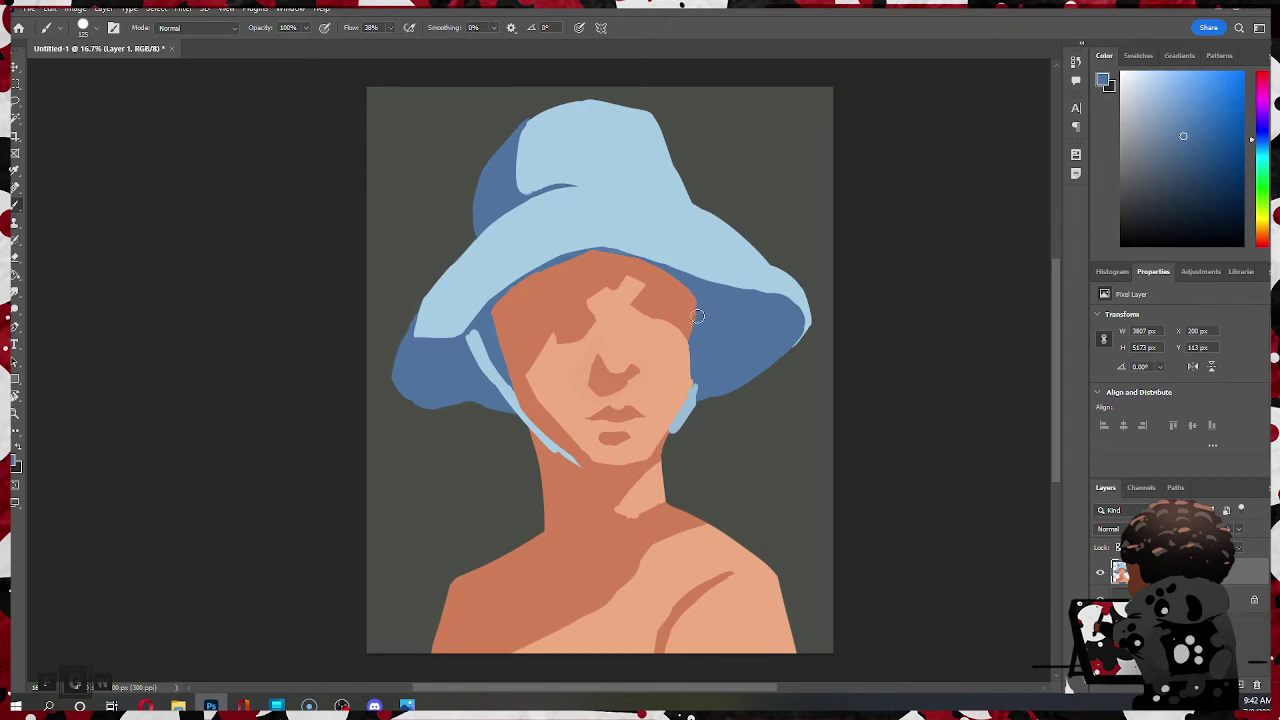
pyautogui.moveTo(695, 336)
pyautogui.mouseDown()
pyautogui.moveTo(701, 288)
pyautogui.moveTo(697, 339)
pyautogui.mouseUp()
pyautogui.press('ctrl')
pyautogui.keyDown('alt'); pyautogui.click(683, 357); pyautogui.keyUp('alt')
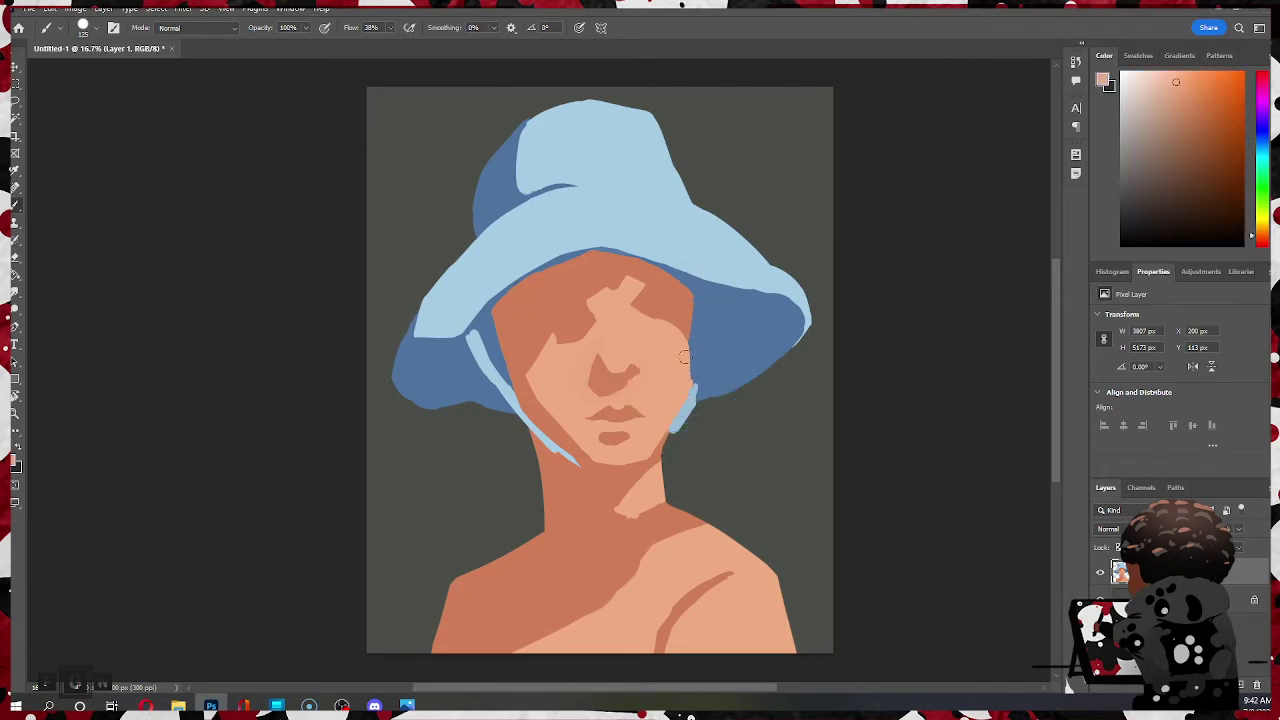
pyautogui.moveTo(684, 356); pyautogui.dragTo(691, 376)
# - Paint the shadow shape of the right eye with the sampled shadow skin tone
pyautogui.scroll(-4, 680, 322)
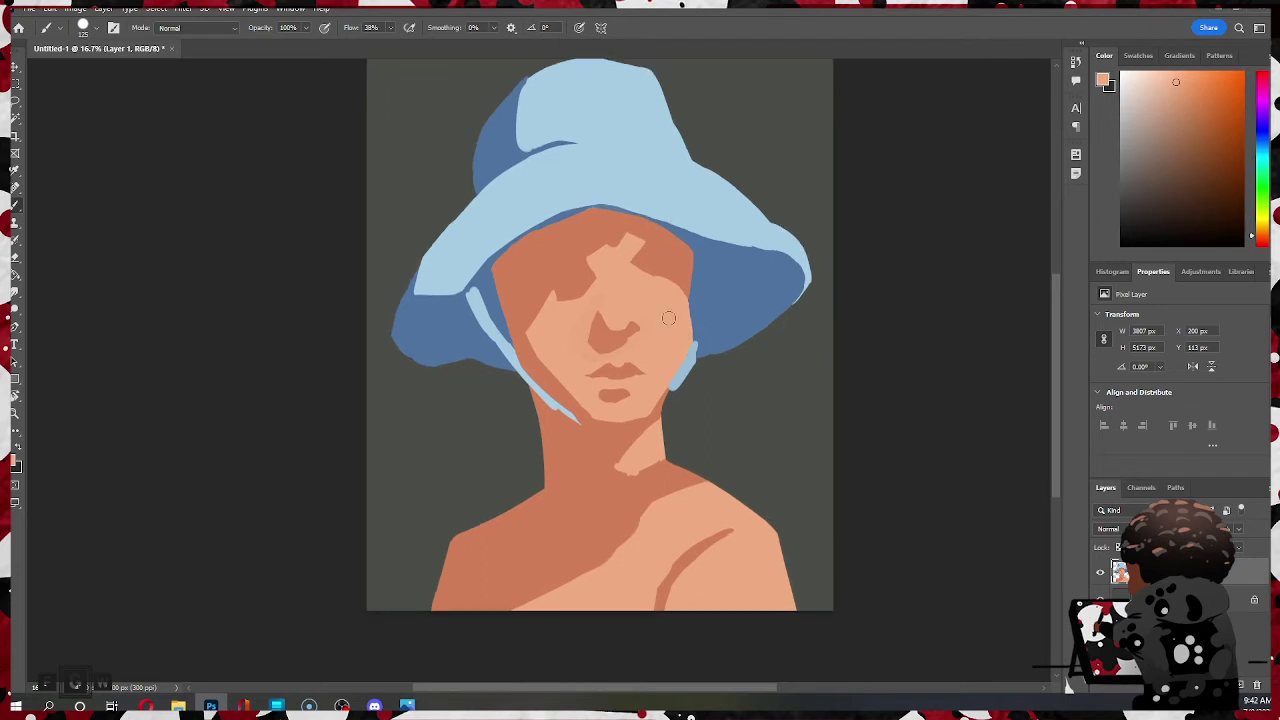
pyautogui.scroll(8, 672, 318)
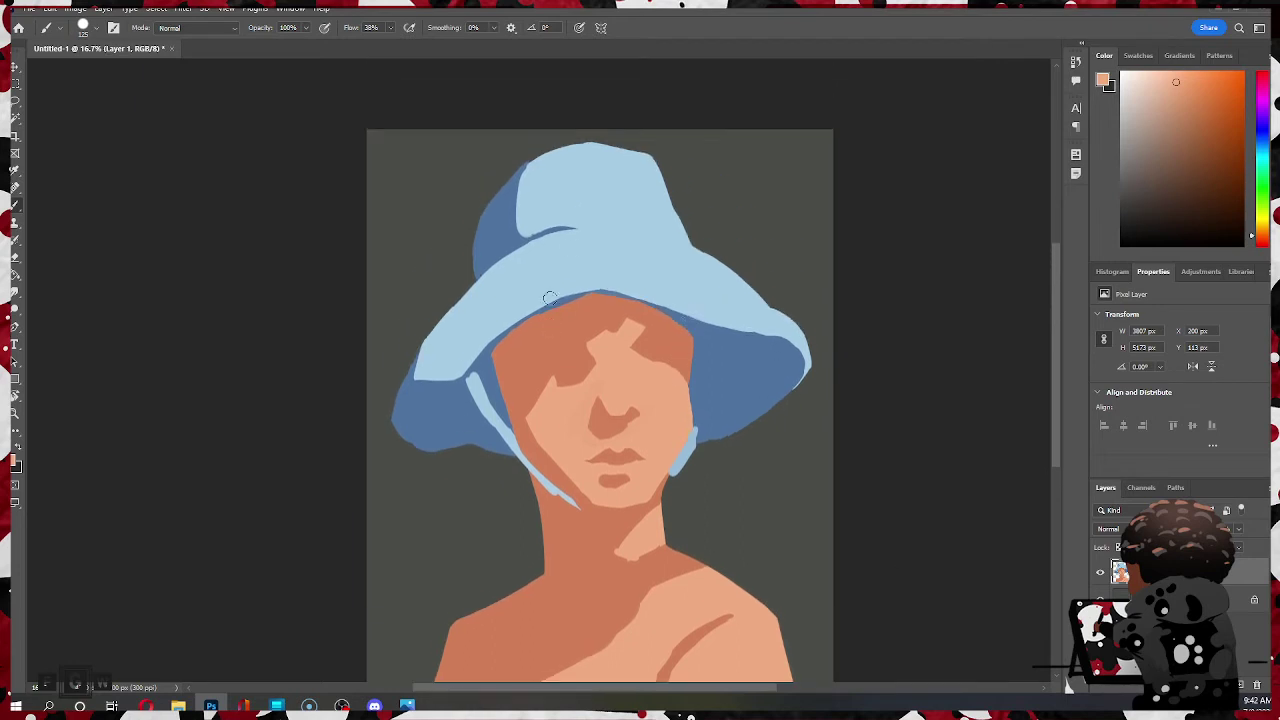
pyautogui.keyDown('alt'); pyautogui.click(548, 352); pyautogui.keyUp('alt')
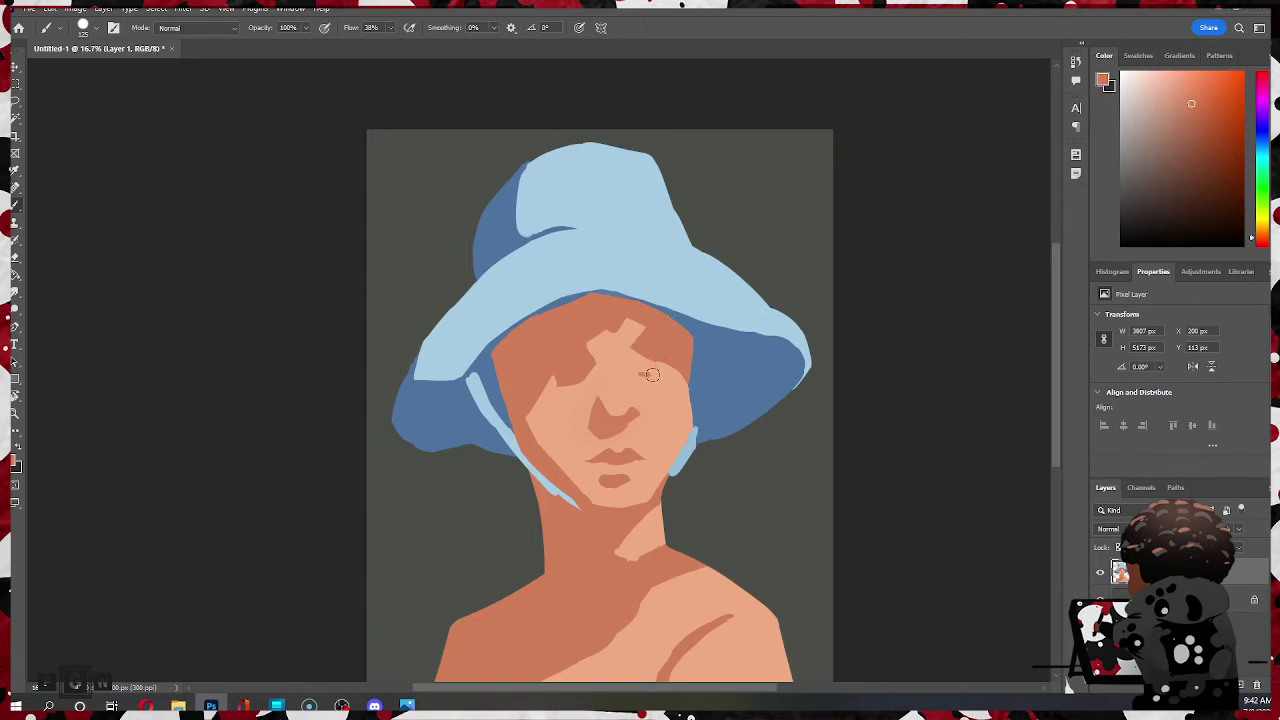
pyautogui.moveTo(652, 375)
pyautogui.mouseDown()
pyautogui.moveTo(664, 367)
pyautogui.moveTo(637, 374)
pyautogui.moveTo(667, 367)
pyautogui.moveTo(636, 374)
pyautogui.moveTo(652, 375)
pyautogui.mouseUp()
pyautogui.press('ctrl')
# - Paint the lower contour of the left eye with the shadow skin tone, redoing strokes until it fits
pyautogui.moveTo(548, 384)
pyautogui.mouseDown()
pyautogui.moveTo(578, 386)
pyautogui.moveTo(544, 387)
pyautogui.mouseUp()
pyautogui.press('ctrl')
pyautogui.hotkey('ctrl', 'z')
pyautogui.moveTo(545, 389); pyautogui.dragTo(574, 391)
pyautogui.hotkey('ctrl', 'z')
pyautogui.moveTo(545, 388); pyautogui.dragTo(575, 386)
# - Shape the opening of the left eye with the light skin tone
pyautogui.keyDown('alt'); pyautogui.click(561, 401); pyautogui.keyUp('alt')
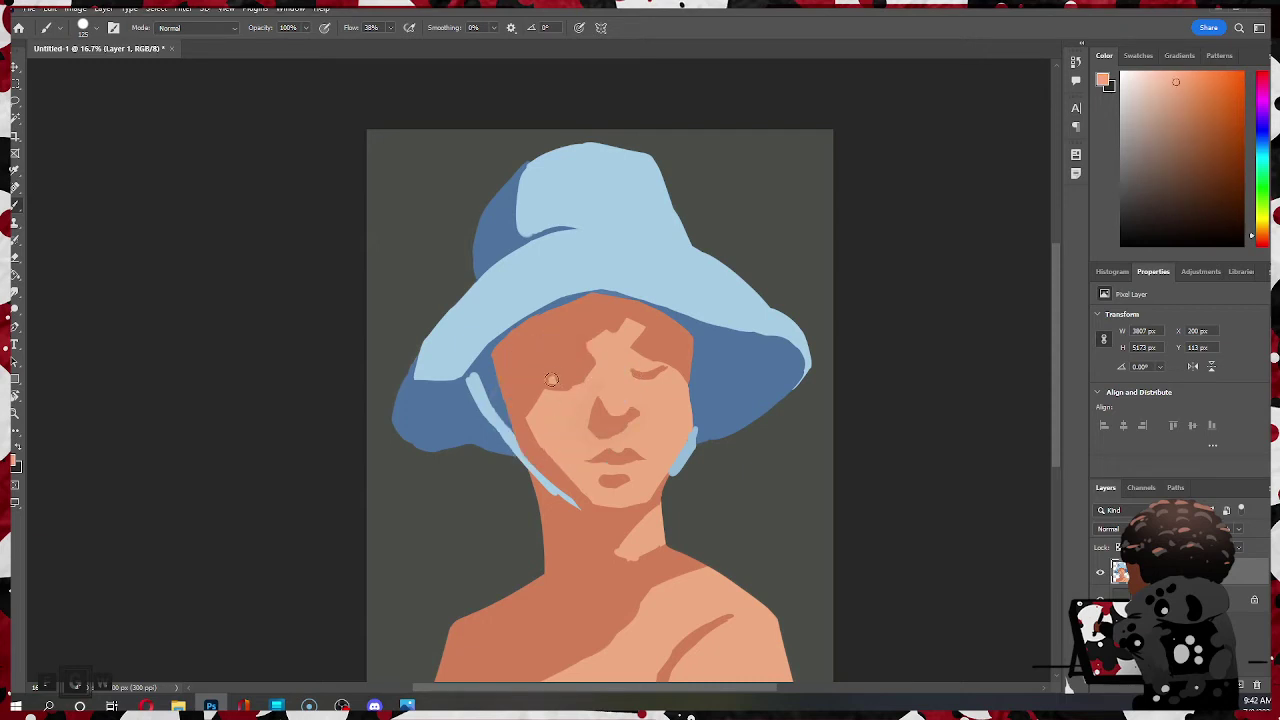
pyautogui.moveTo(552, 380); pyautogui.dragTo(571, 367)
pyautogui.keyDown('alt'); pyautogui.click(546, 383); pyautogui.keyUp('alt')
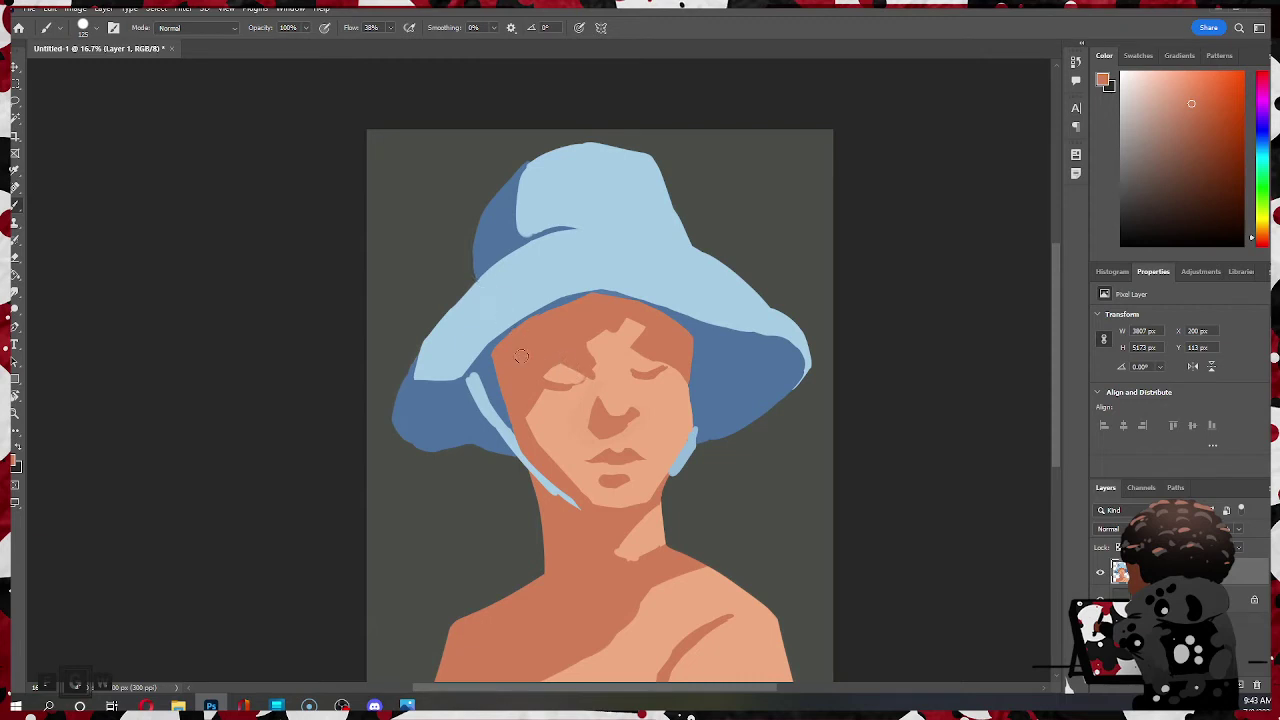
pyautogui.keyDown('alt'); pyautogui.click(572, 367); pyautogui.keyUp('alt')
pyautogui.keyDown('alt'); pyautogui.click(563, 377); pyautogui.keyUp('alt')
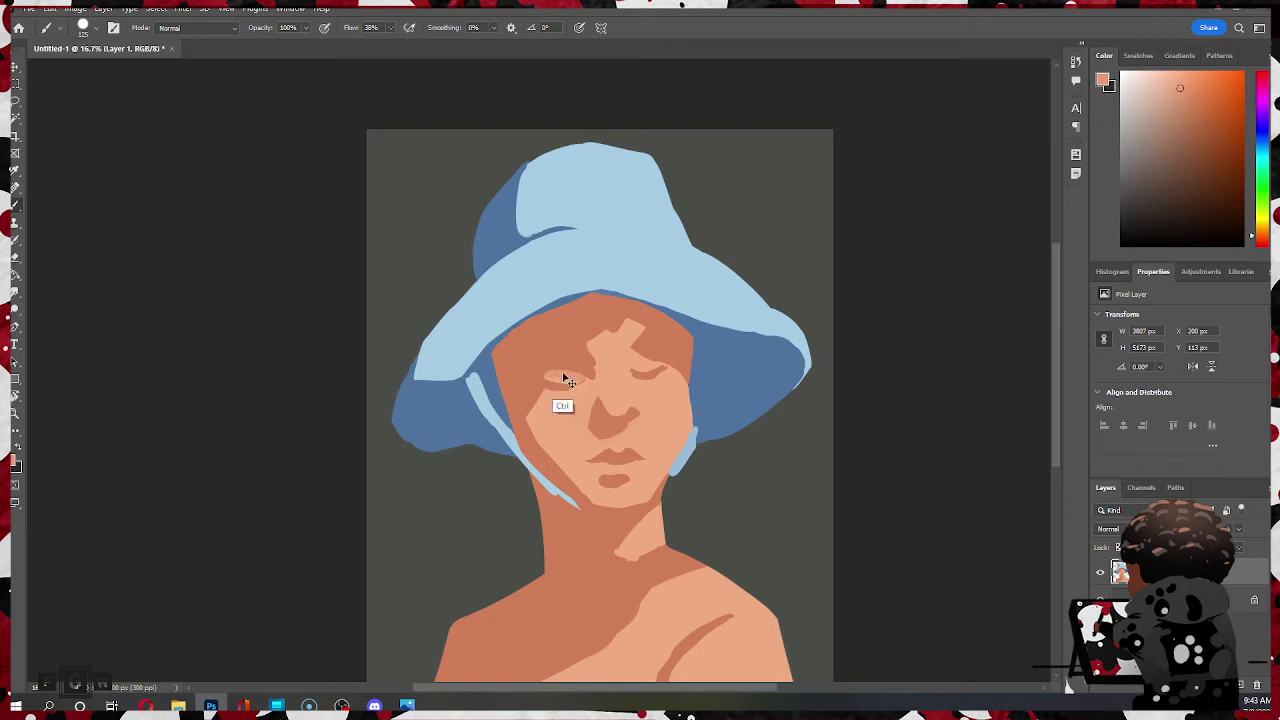
pyautogui.keyDown('alt'); pyautogui.click(564, 412); pyautogui.keyUp('alt')
pyautogui.moveTo(548, 376)
pyautogui.mouseDown()
pyautogui.moveTo(581, 380)
pyautogui.moveTo(554, 340)
pyautogui.moveTo(575, 377)
pyautogui.mouseUp()
# - Add the left eye's iris and lower lid in the shadow skin tone and refine the nose bridge in light skin
pyautogui.keyDown('alt'); pyautogui.click(563, 355); pyautogui.keyUp('alt')
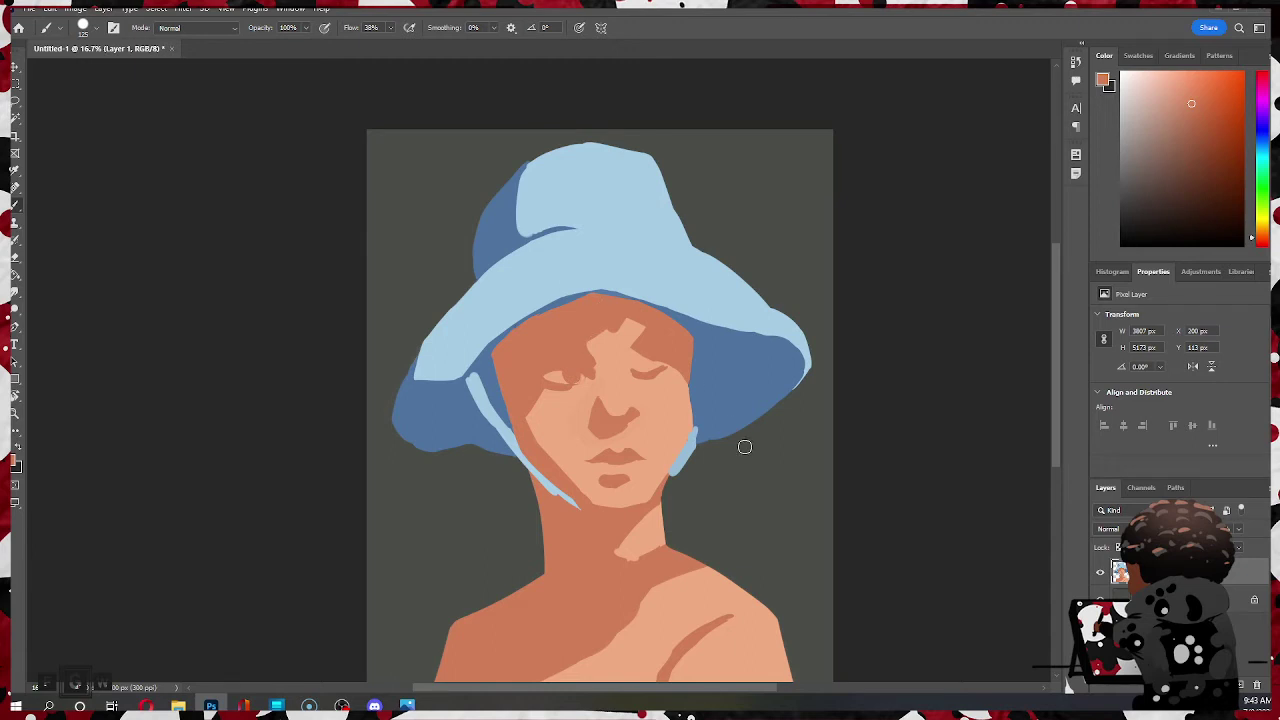
pyautogui.keyDown('alt'); pyautogui.click(589, 395); pyautogui.keyUp('alt')
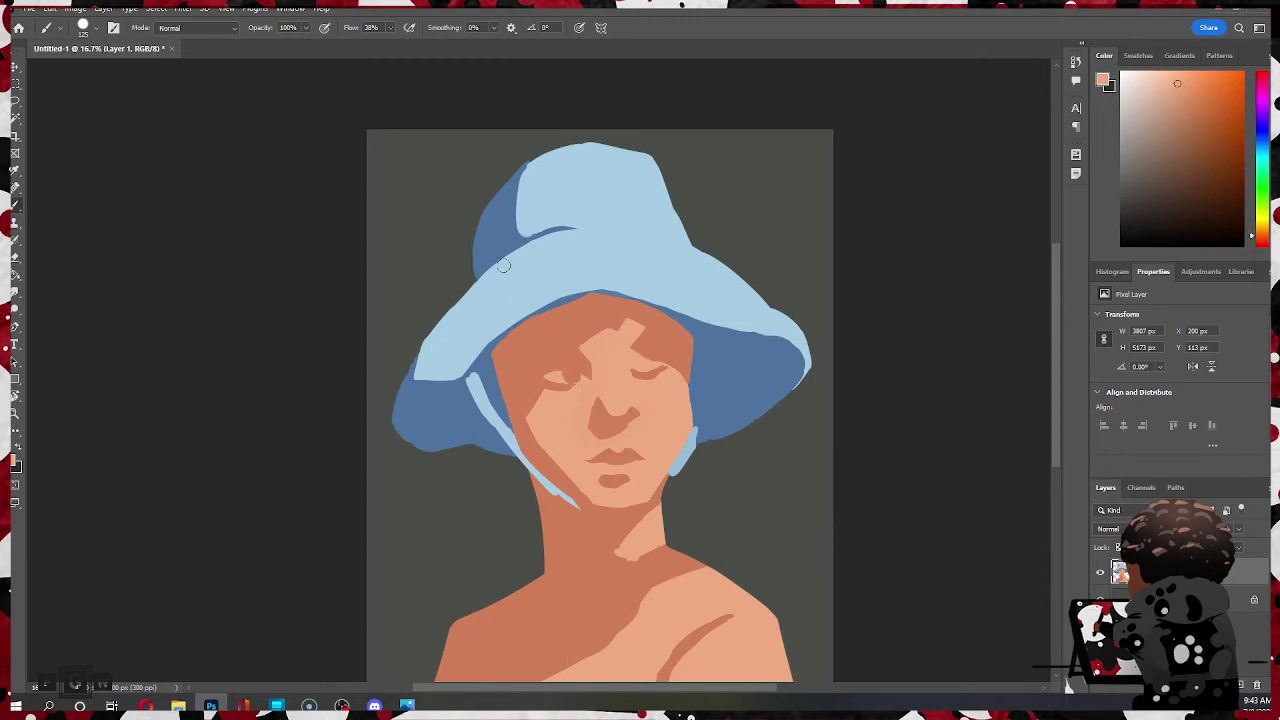
pyautogui.keyDown('alt'); pyautogui.click(545, 380); pyautogui.keyUp('alt')
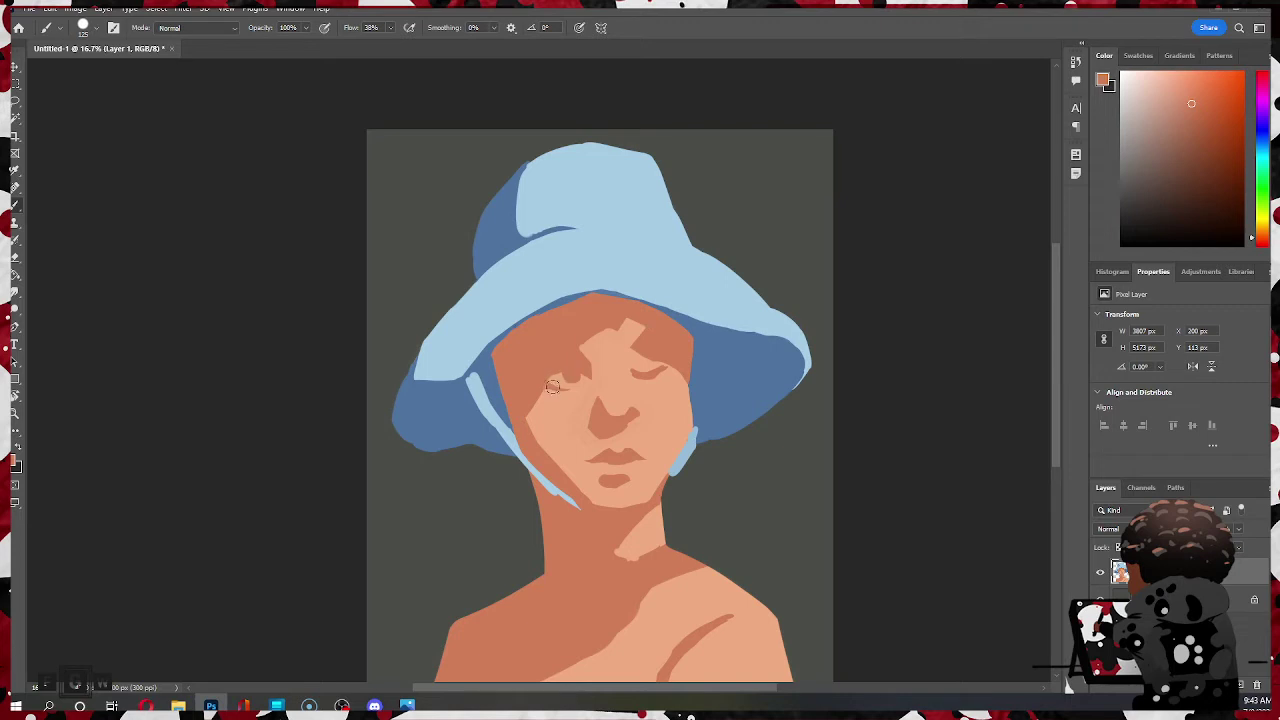
pyautogui.moveTo(553, 387); pyautogui.dragTo(577, 387)
# - Extend the brow shadow toward the right eye and shape its lids and iris with alternating shadow and light skin tones
pyautogui.moveTo(636, 365)
pyautogui.mouseDown()
pyautogui.moveTo(667, 360)
pyautogui.moveTo(655, 316)
pyautogui.mouseUp()
pyautogui.moveTo(639, 347); pyautogui.dragTo(627, 359)
pyautogui.keyDown('alt'); pyautogui.click(634, 382); pyautogui.keyUp('alt')
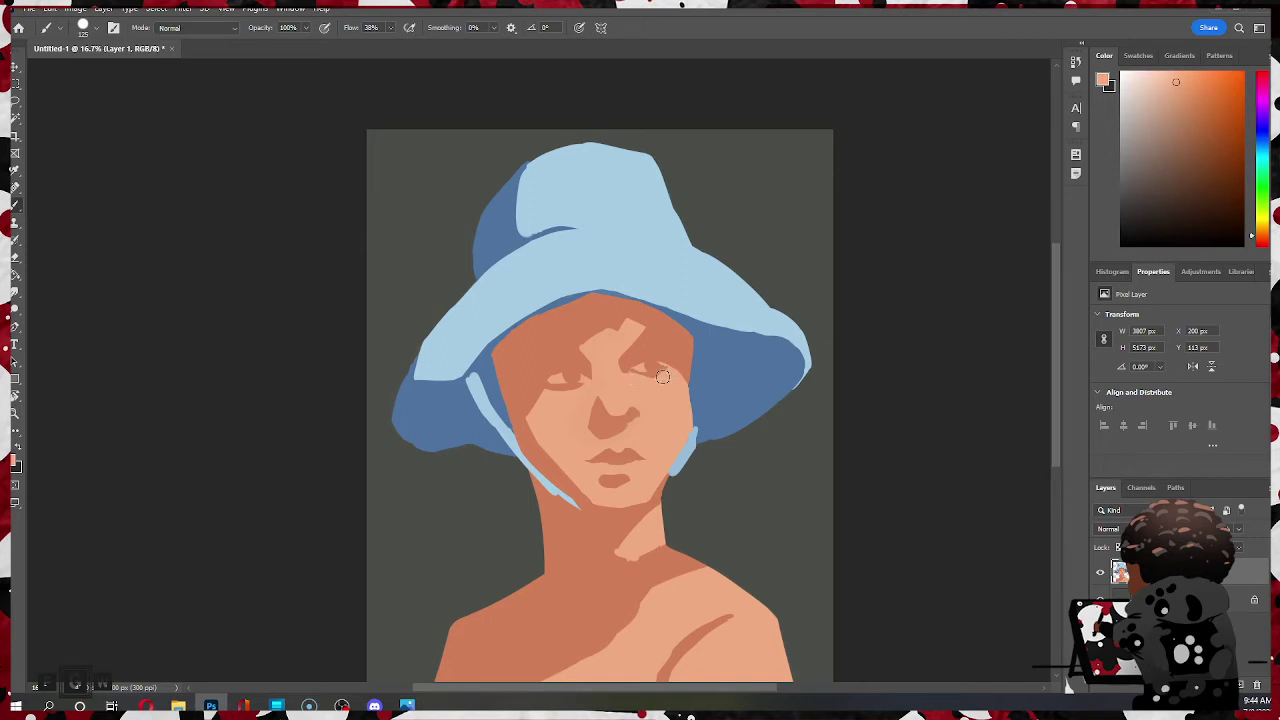
pyautogui.keyDown('alt'); pyautogui.click(635, 378); pyautogui.keyUp('alt')
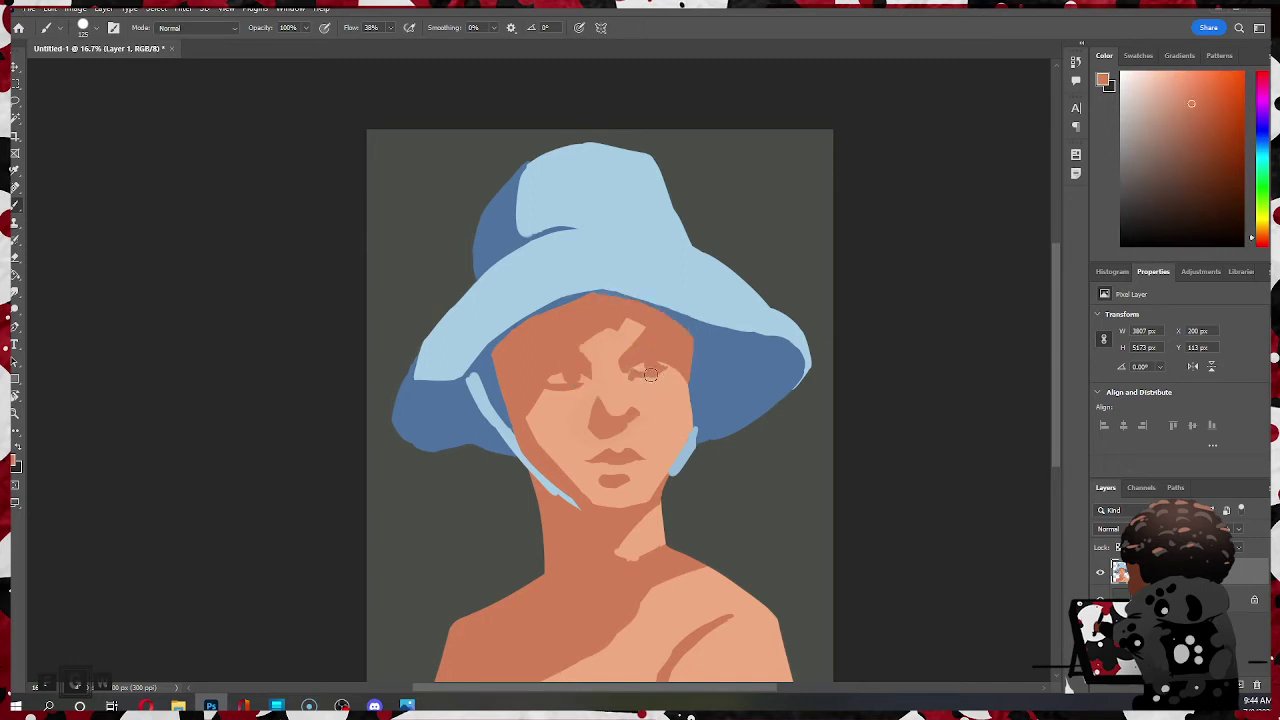
pyautogui.keyDown('alt'); pyautogui.click(647, 418); pyautogui.keyUp('alt')
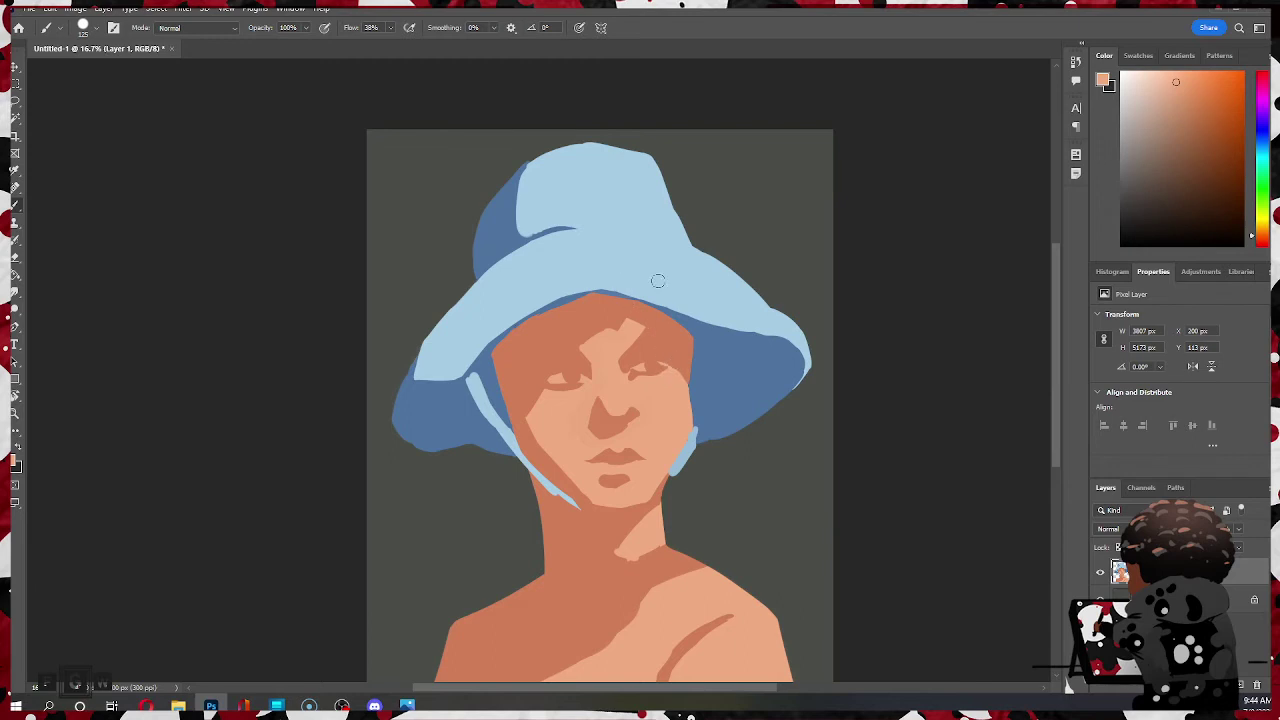
pyautogui.keyDown('alt'); pyautogui.click(661, 370); pyautogui.keyUp('alt')
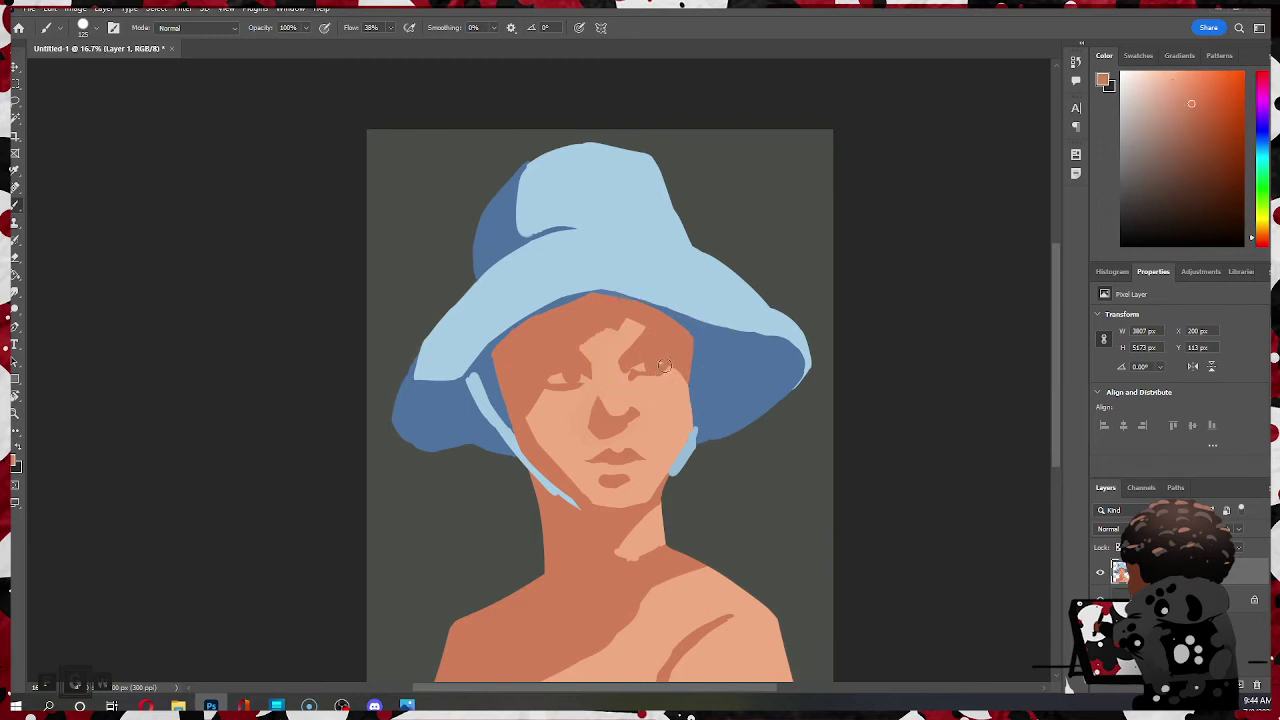
pyautogui.keyDown('alt'); pyautogui.click(657, 414); pyautogui.keyUp('alt')
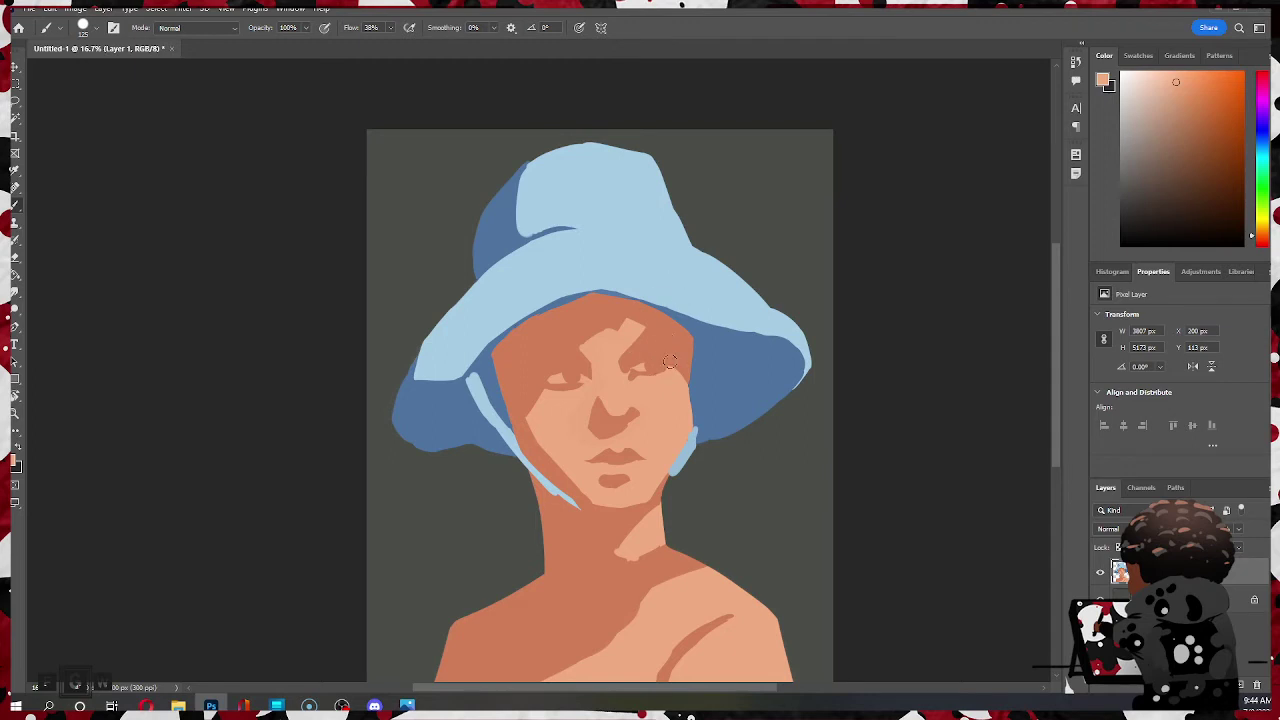
# - Lasso the left eye, shift it slightly upward and fill the exposed gap beneath it with the light skin tone
pyautogui.press('l')
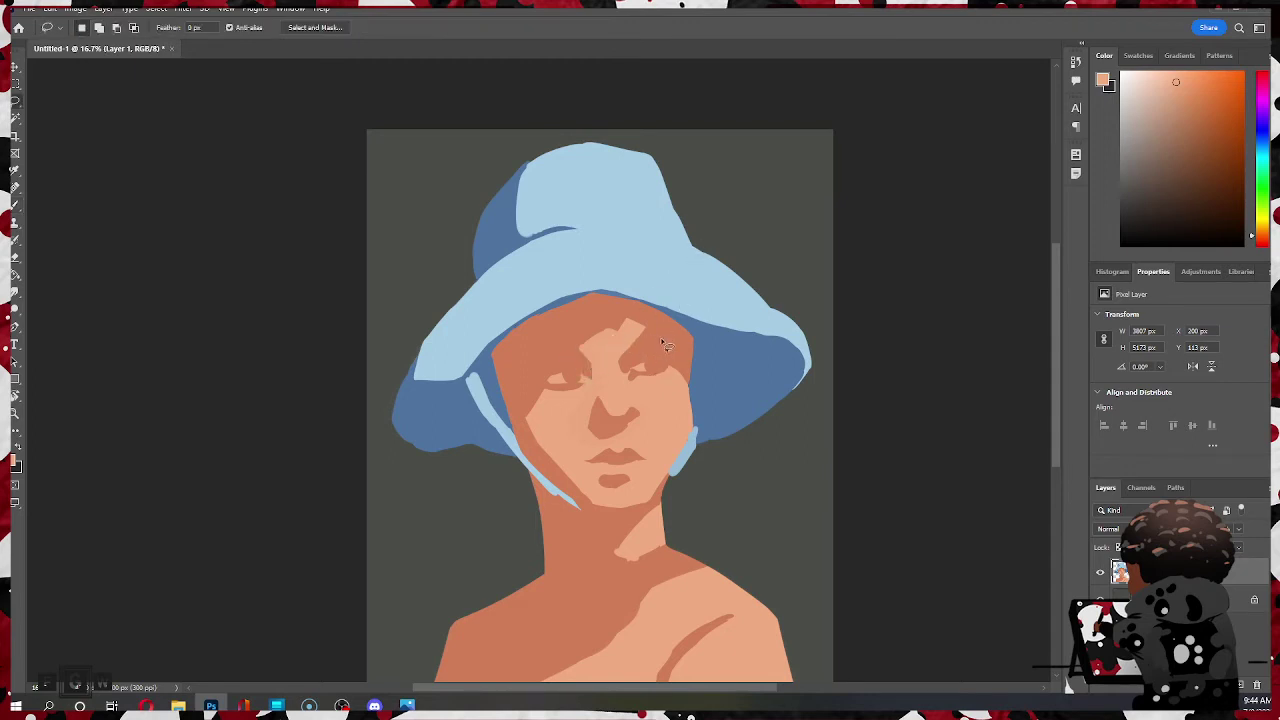
pyautogui.moveTo(575, 370)
pyautogui.mouseDown()
pyautogui.moveTo(552, 408)
pyautogui.moveTo(586, 372)
pyautogui.moveTo(572, 370)
pyautogui.mouseUp()
pyautogui.hotkey('ctrl', 't')
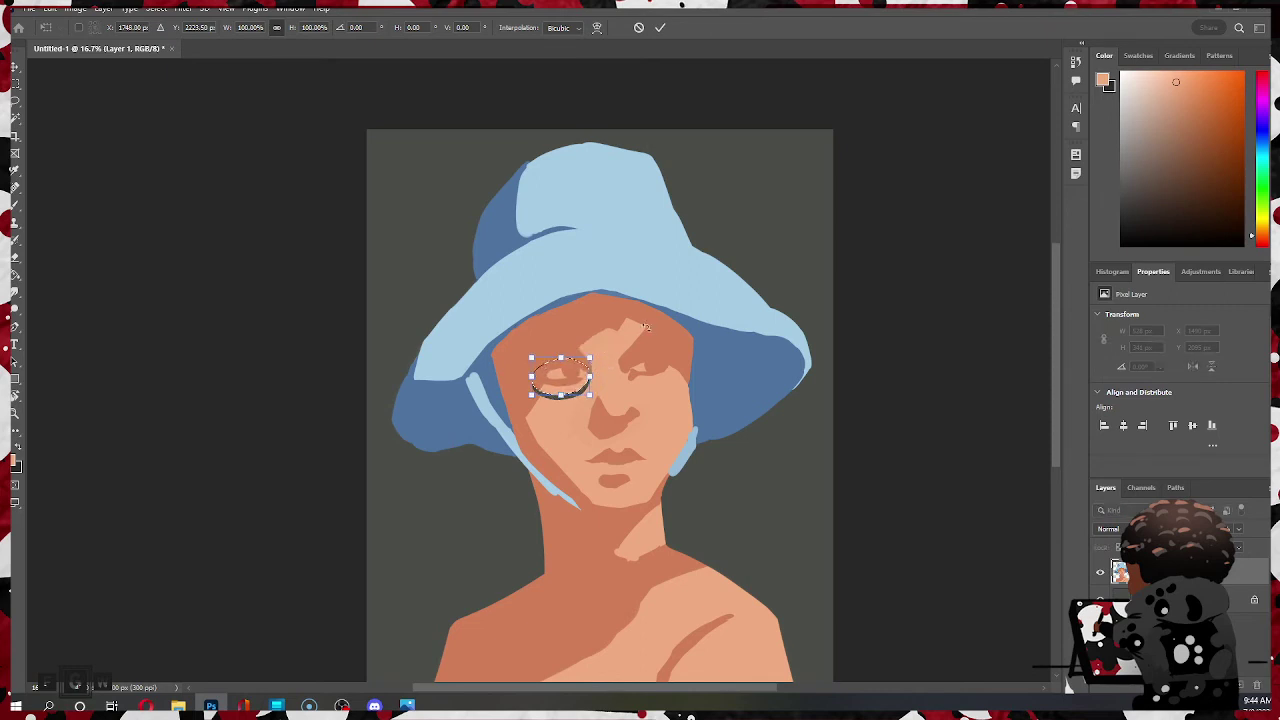
pyautogui.click(661, 29)
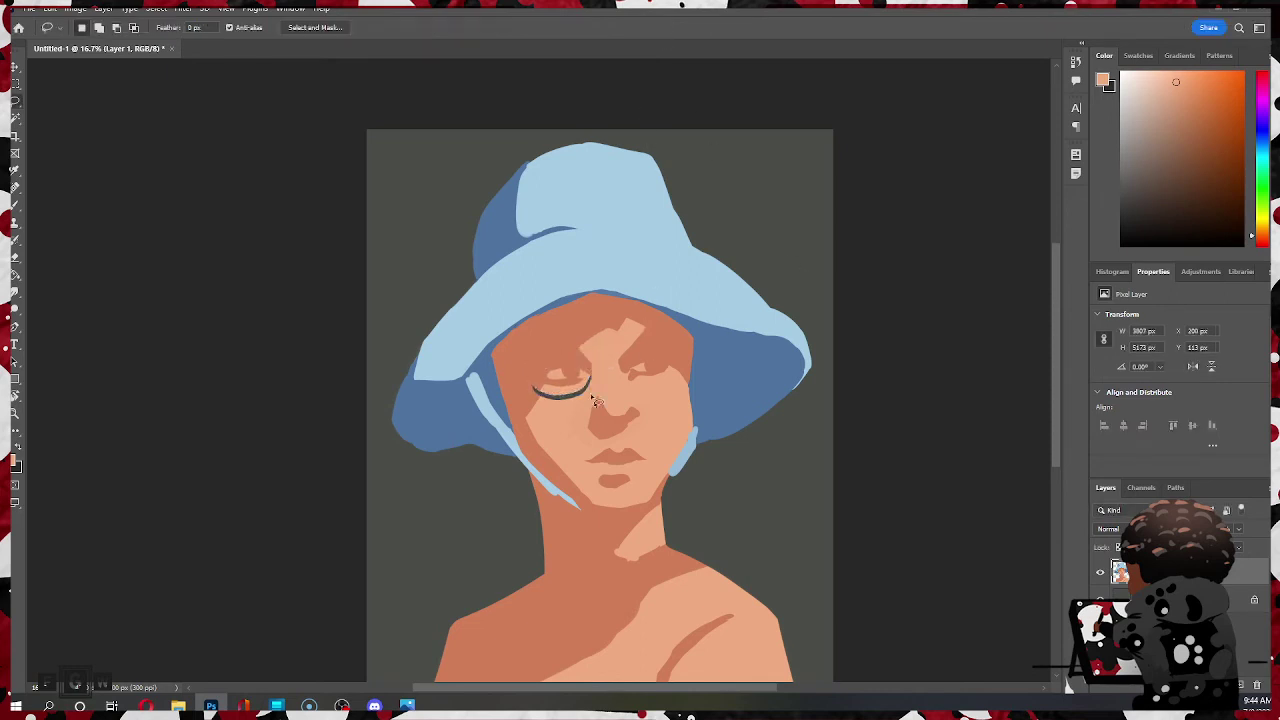
pyautogui.press('b')
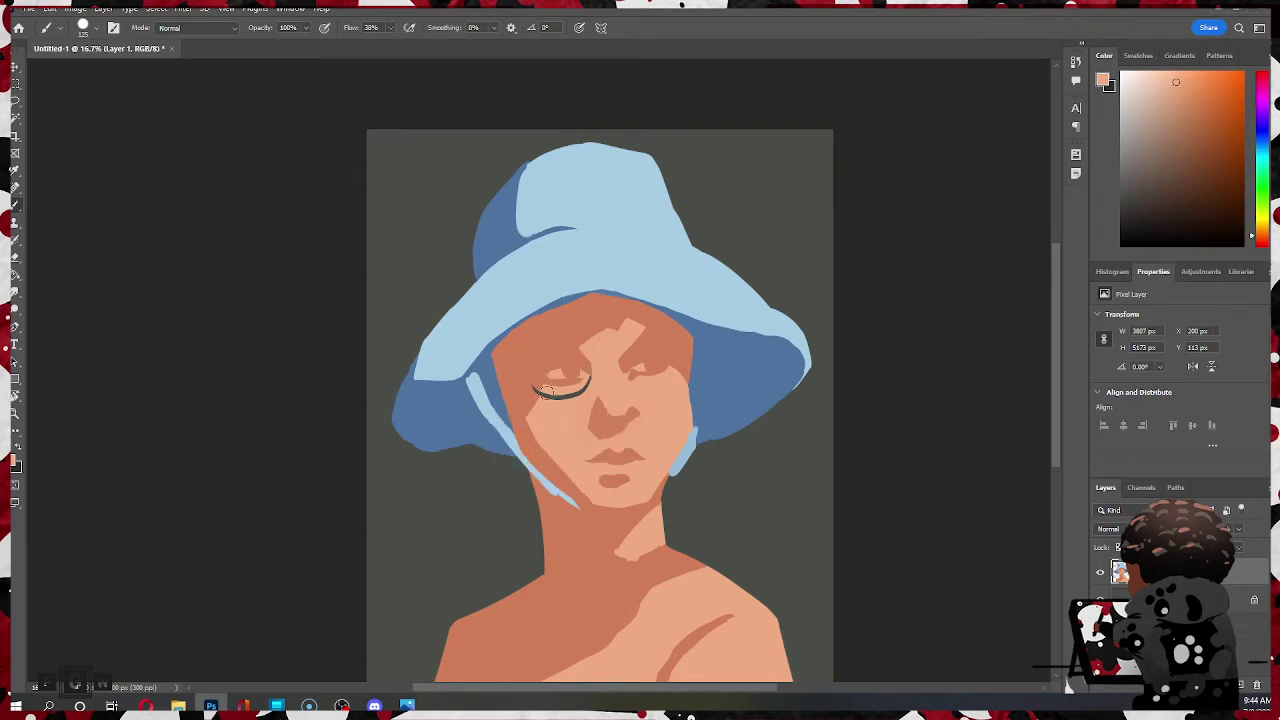
pyautogui.moveTo(556, 398); pyautogui.dragTo(583, 384)
pyautogui.keyDown('alt'); pyautogui.click(534, 376); pyautogui.keyUp('alt')
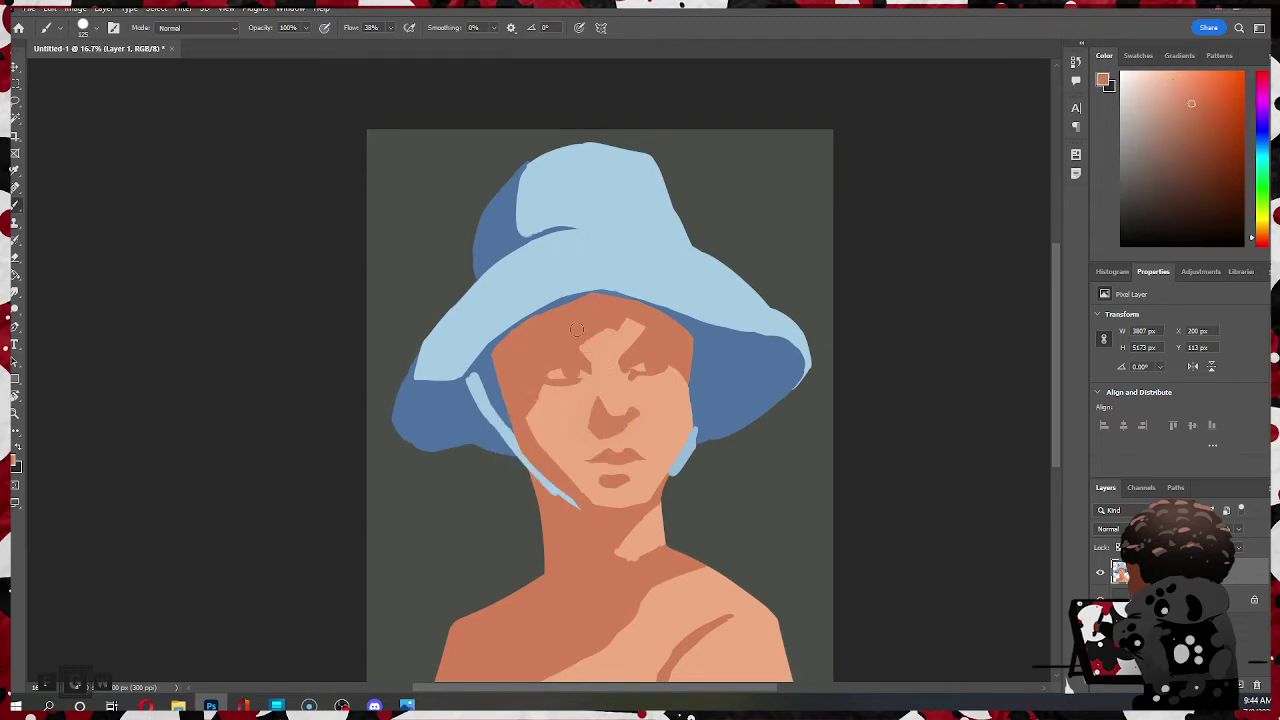
# - Widen the shadow down the left cheek to the jaw in the shadow skin tone and touch up the edge in light skin
pyautogui.keyDown('alt'); pyautogui.click(541, 426); pyautogui.keyUp('alt')
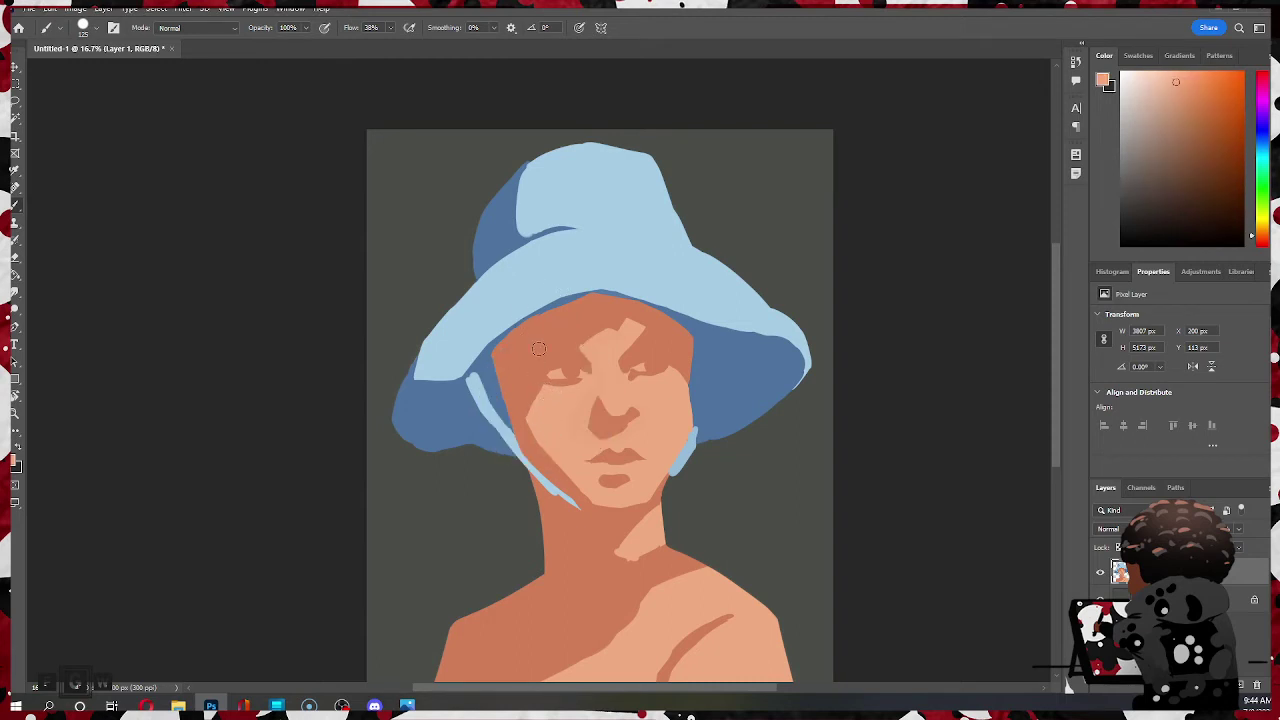
pyautogui.keyDown('alt'); pyautogui.click(529, 439); pyautogui.keyUp('alt')
pyautogui.moveTo(520, 406); pyautogui.dragTo(580, 491)
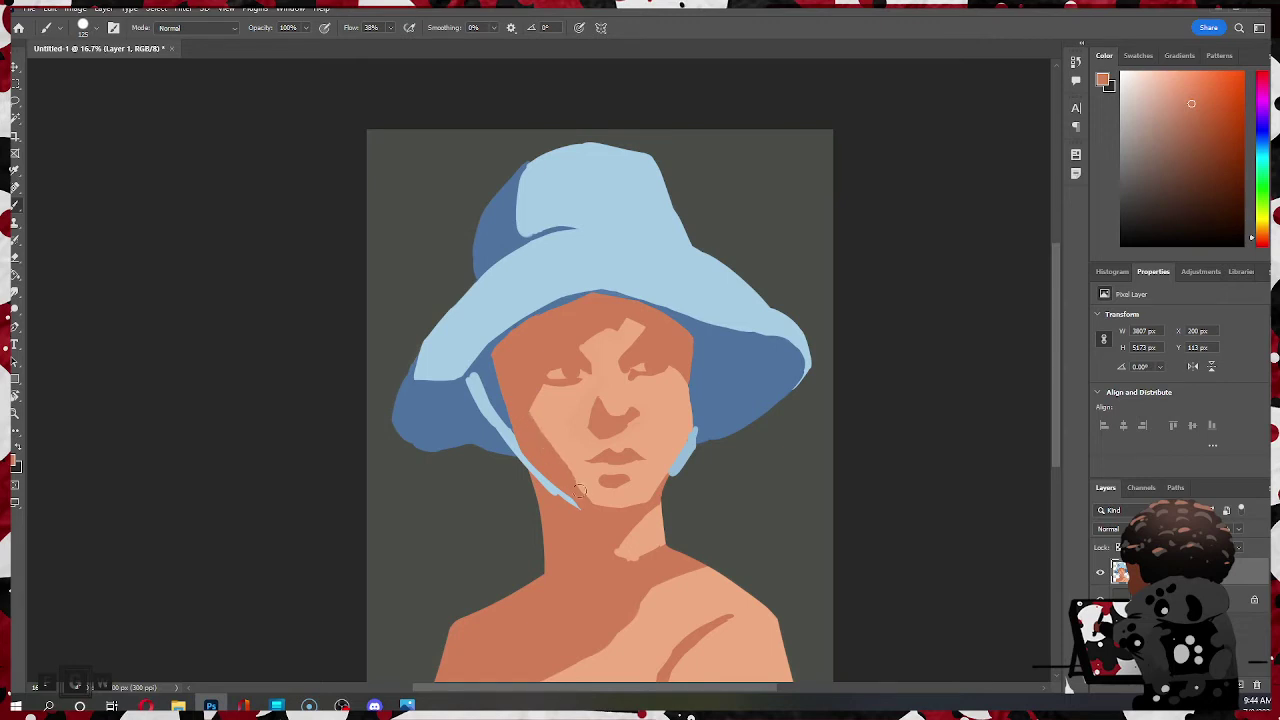
pyautogui.moveTo(524, 404); pyautogui.dragTo(574, 487)
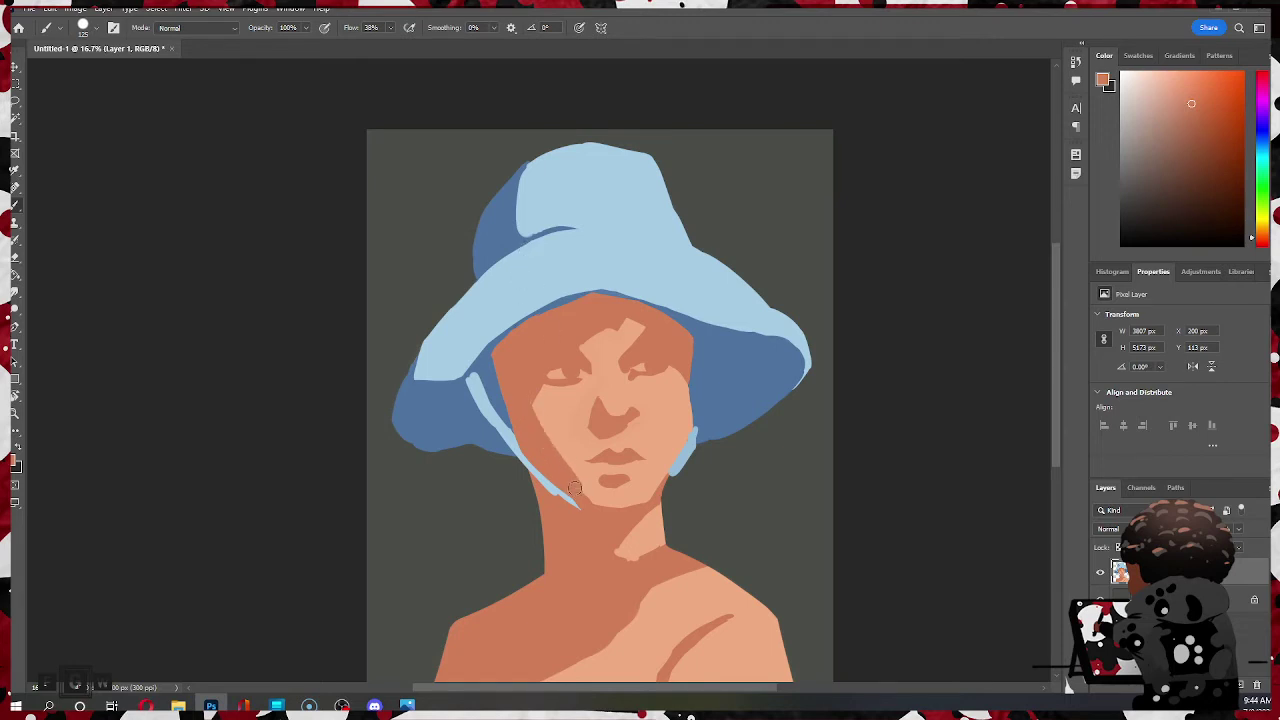
pyautogui.keyDown('alt'); pyautogui.click(537, 400); pyautogui.keyUp('alt')
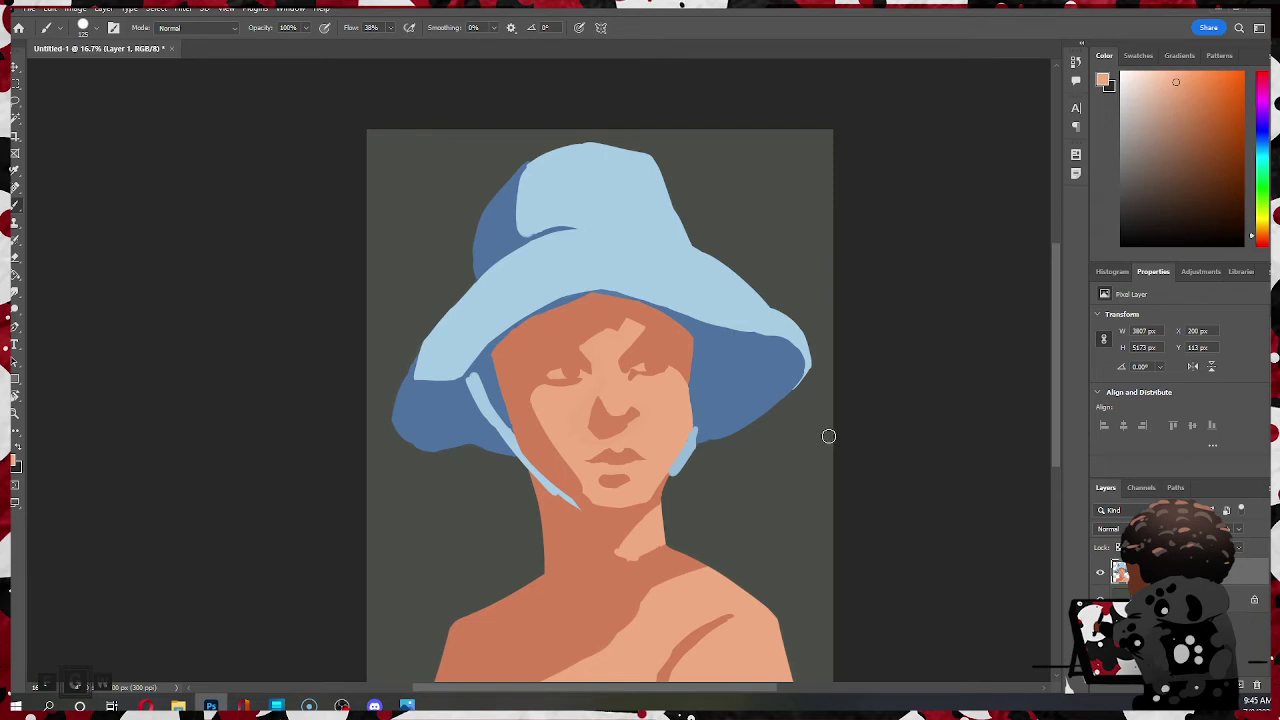
pyautogui.moveTo(692, 652)
pyautogui.mouseDown()
pyautogui.moveTo(739, 614)
pyautogui.moveTo(703, 636)
pyautogui.moveTo(684, 663)
pyautogui.mouseUp()
pyautogui.scroll(-7, 532, 465)
pyautogui.scroll(6, 532, 465)
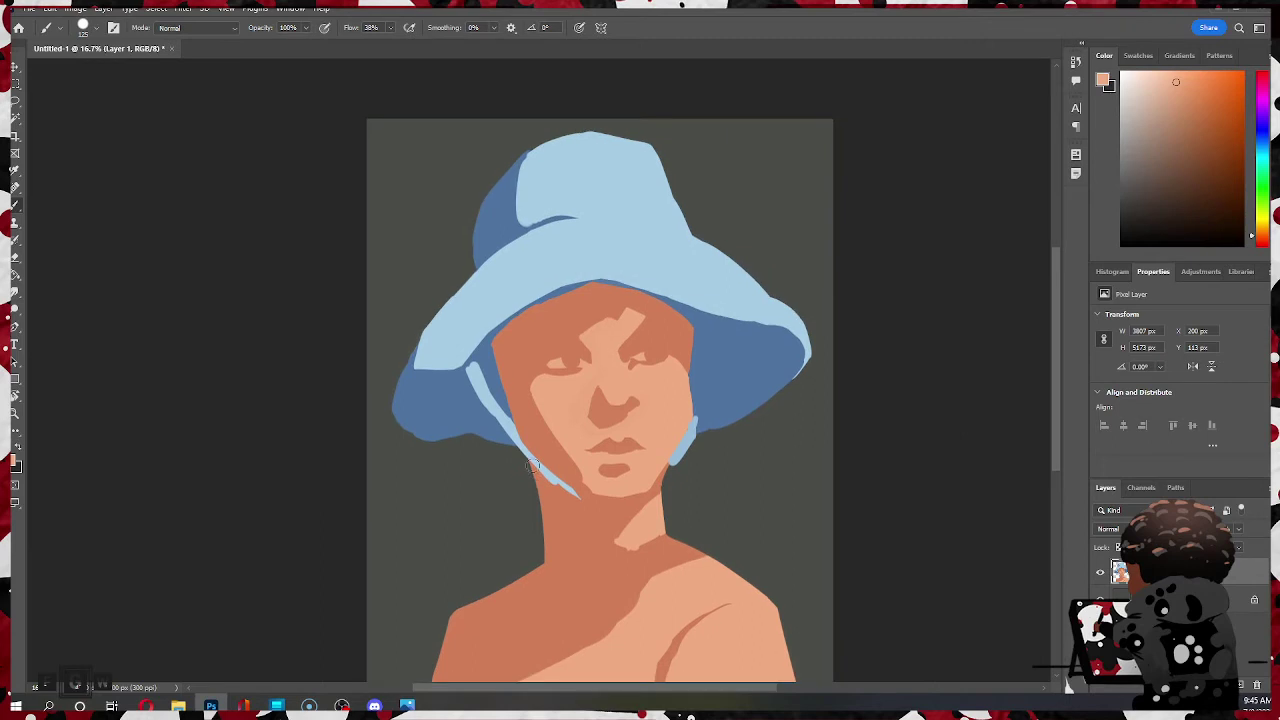
# - Round off the upper right corner of the hat crown with a larger eraser
pyautogui.press('e')
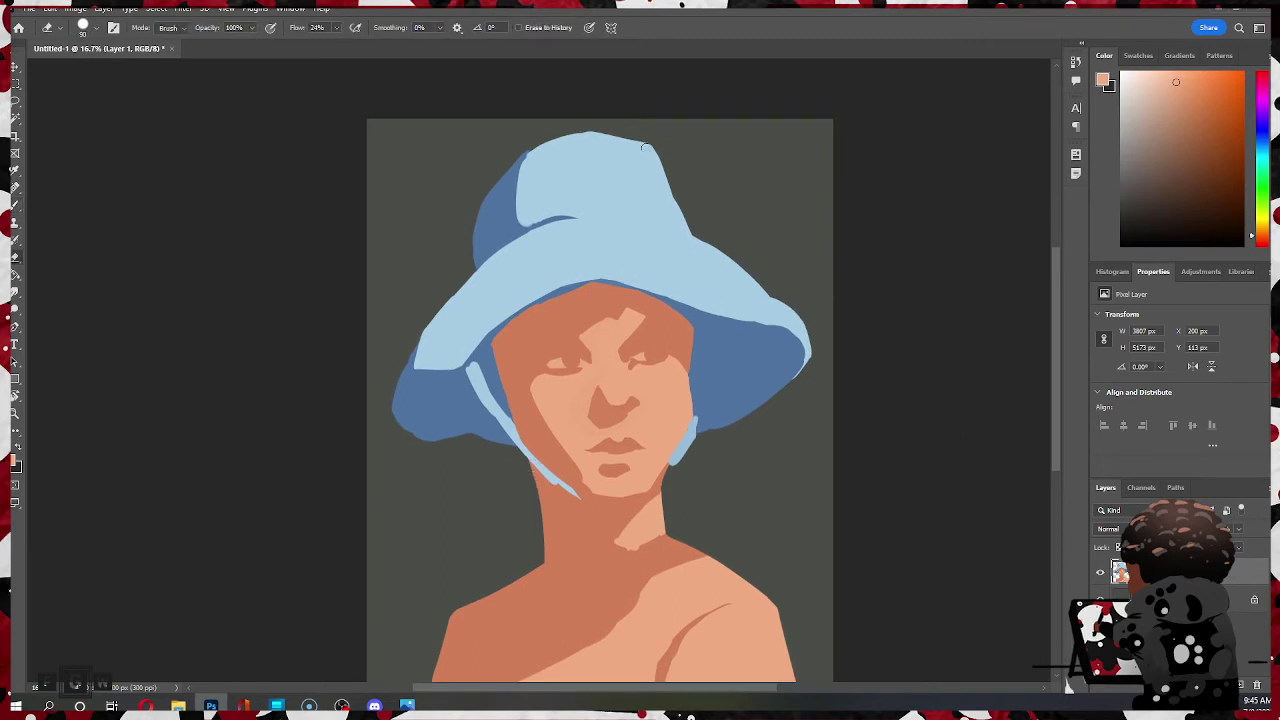
pyautogui.press(']')
pyautogui.press(']')
pyautogui.press(']')
pyautogui.moveTo(643, 137)
pyautogui.mouseDown()
pyautogui.moveTo(660, 151)
pyautogui.moveTo(635, 134)
pyautogui.mouseUp()
# - Smooth the underside of the hat brim above the forehead with the dark blue shadow colour
pyautogui.press('b')
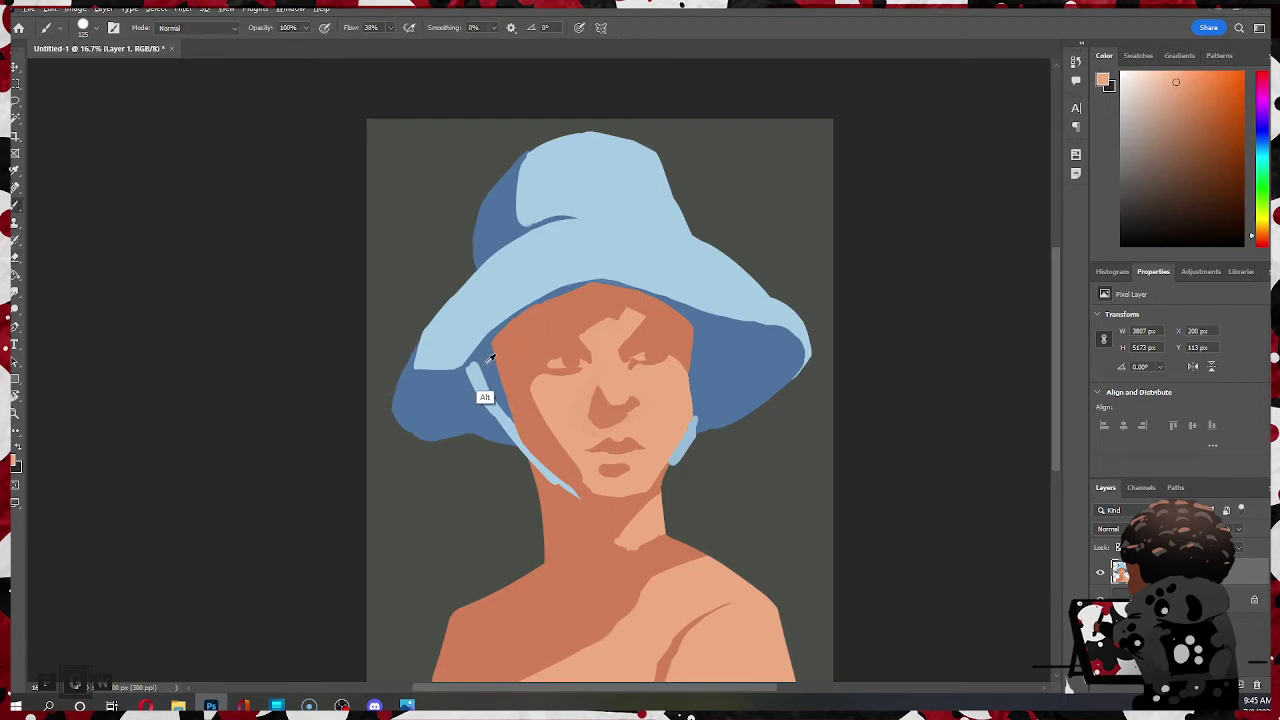
pyautogui.keyDown('alt'); pyautogui.click(484, 396); pyautogui.keyUp('alt')
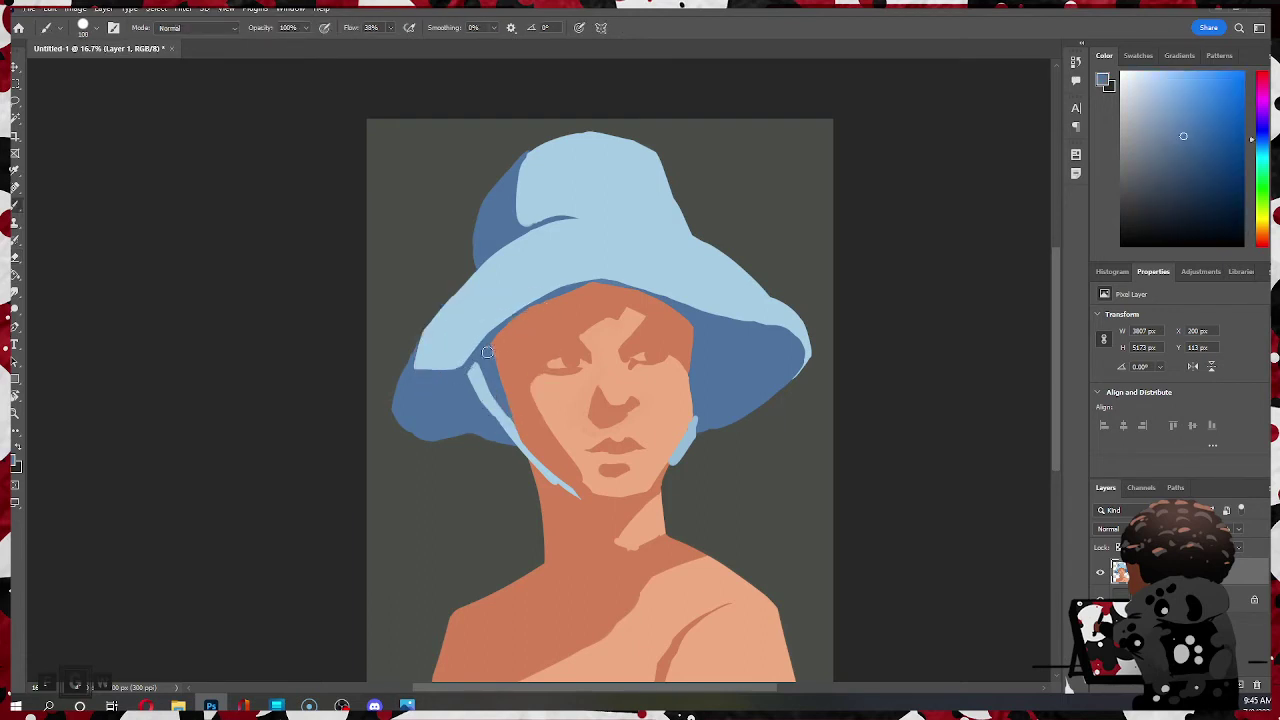
pyautogui.moveTo(487, 352)
pyautogui.mouseDown()
pyautogui.moveTo(524, 313)
pyautogui.moveTo(617, 270)
pyautogui.mouseUp()
pyautogui.moveTo(604, 283); pyautogui.dragTo(706, 313)
# - Rework the left cheek and jaw edge with the shadow skin tone, restoring the area beside the mouth in light skin
pyautogui.keyDown('alt'); pyautogui.click(566, 460); pyautogui.keyUp('alt')
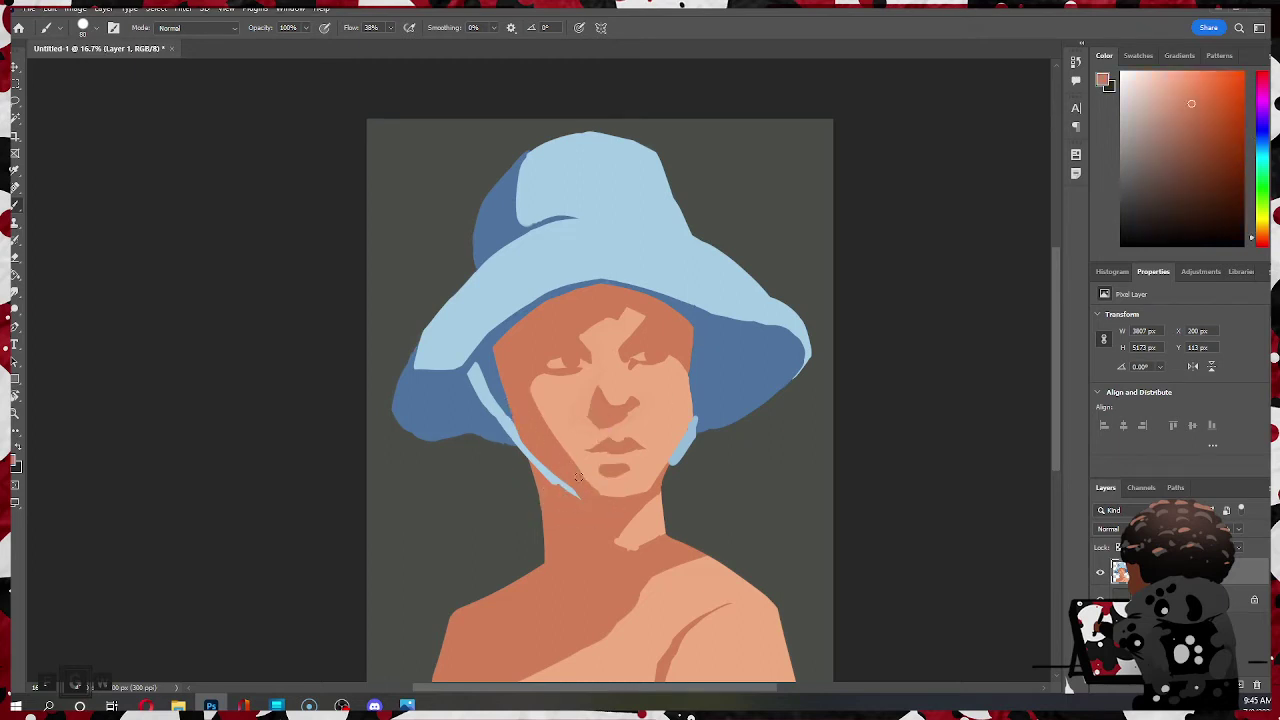
pyautogui.moveTo(578, 477); pyautogui.dragTo(604, 493)
pyautogui.hotkey('alt', 'd')
pyautogui.press('Escape')
pyautogui.press(']')
pyautogui.moveTo(531, 408); pyautogui.dragTo(580, 474)
pyautogui.moveTo(573, 448); pyautogui.dragTo(582, 453)
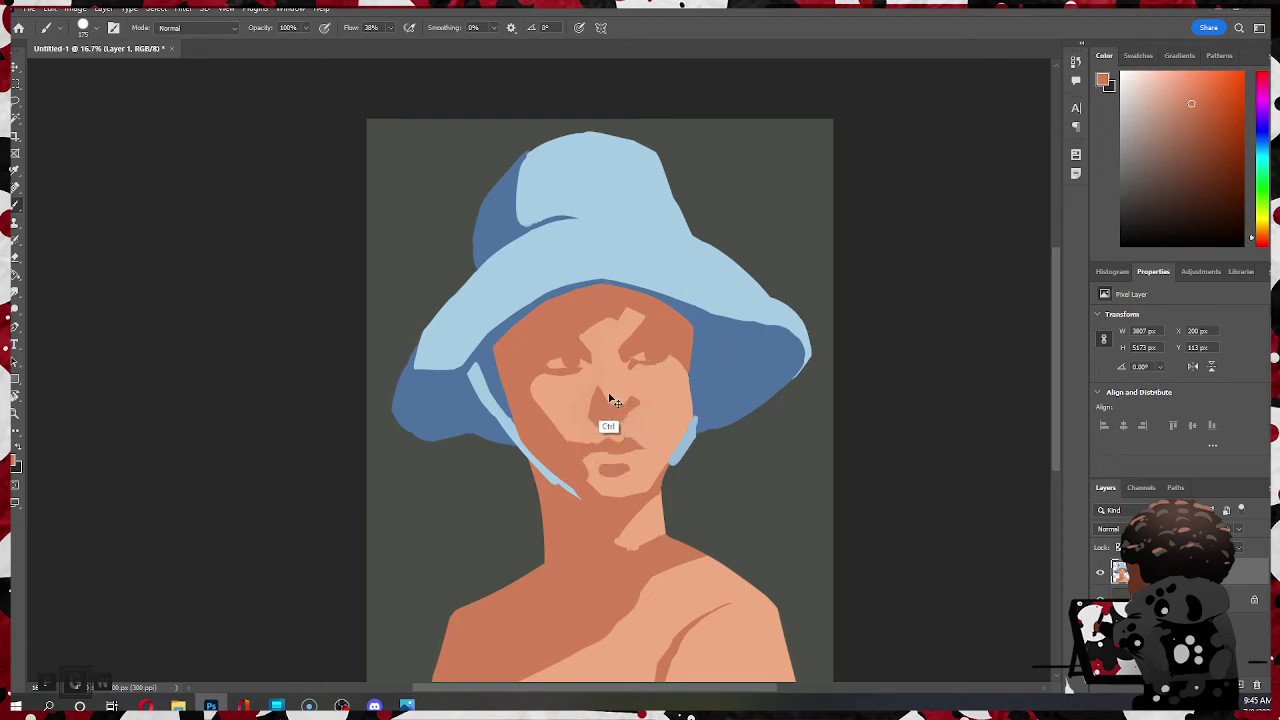
pyautogui.keyDown('alt'); pyautogui.click(595, 474); pyautogui.keyUp('alt')
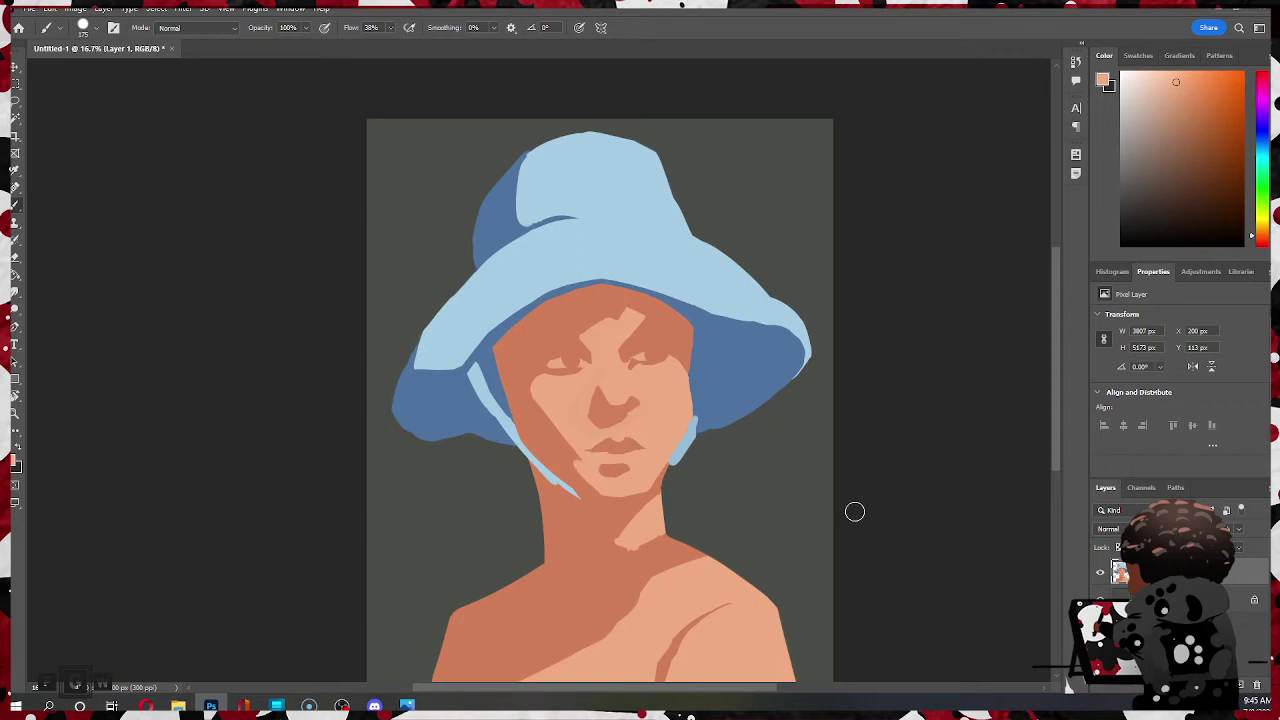
pyautogui.press('ctrl')
# - Refine the shadow edge on the left jaw beside the chin with a smaller brush in the shadow skin tone
pyautogui.keyDown('alt'); pyautogui.click(563, 458); pyautogui.keyUp('alt')
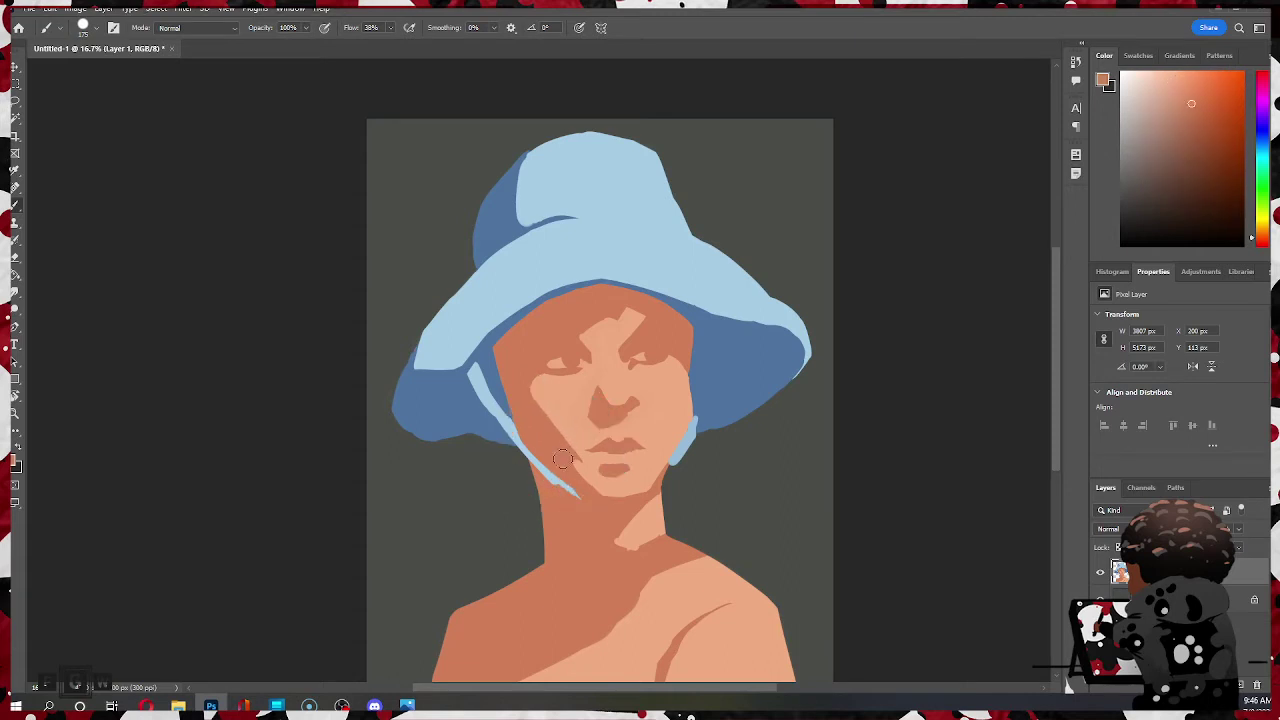
pyautogui.press('[')
pyautogui.press('[')
pyautogui.moveTo(572, 464); pyautogui.dragTo(585, 479)
# - Hide the portrait layer and add a new layer for a second figure
pyautogui.scroll(-5, 725, 301)
pyautogui.scroll(6, 722, 302)
pyautogui.scroll(-4, 725, 300)
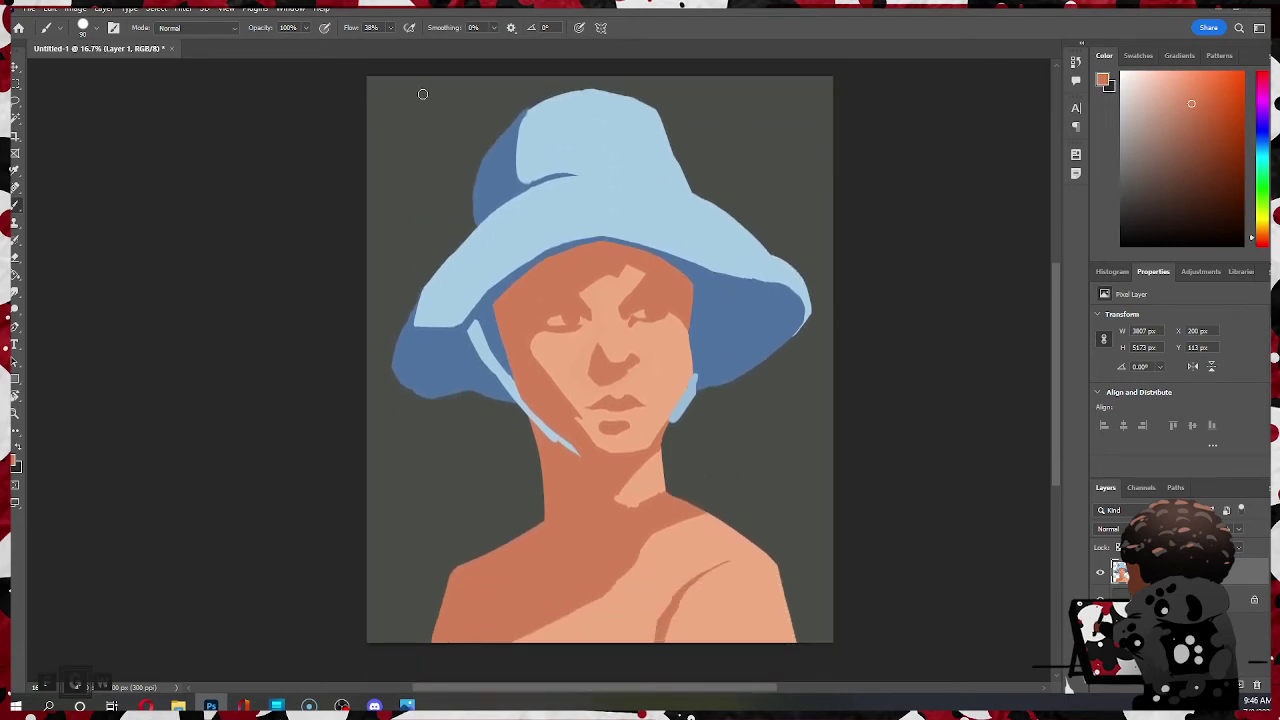
pyautogui.click(1100, 577)
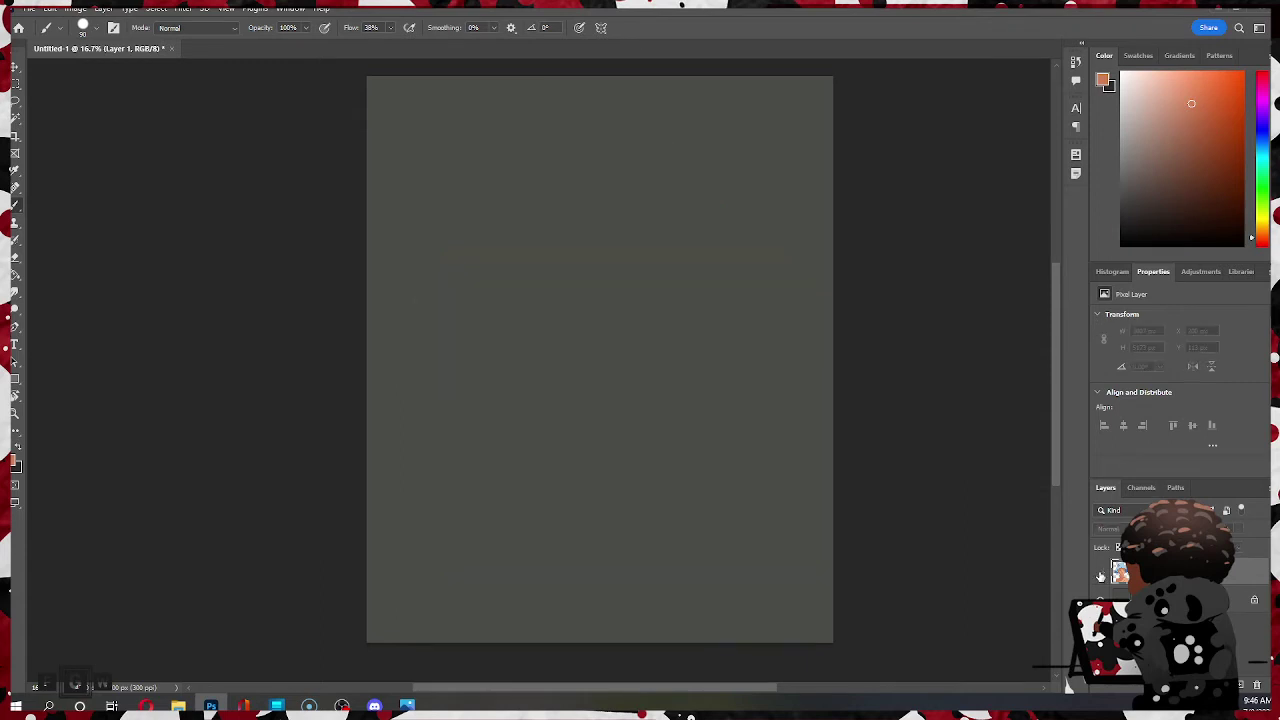
pyautogui.click(1241, 687)
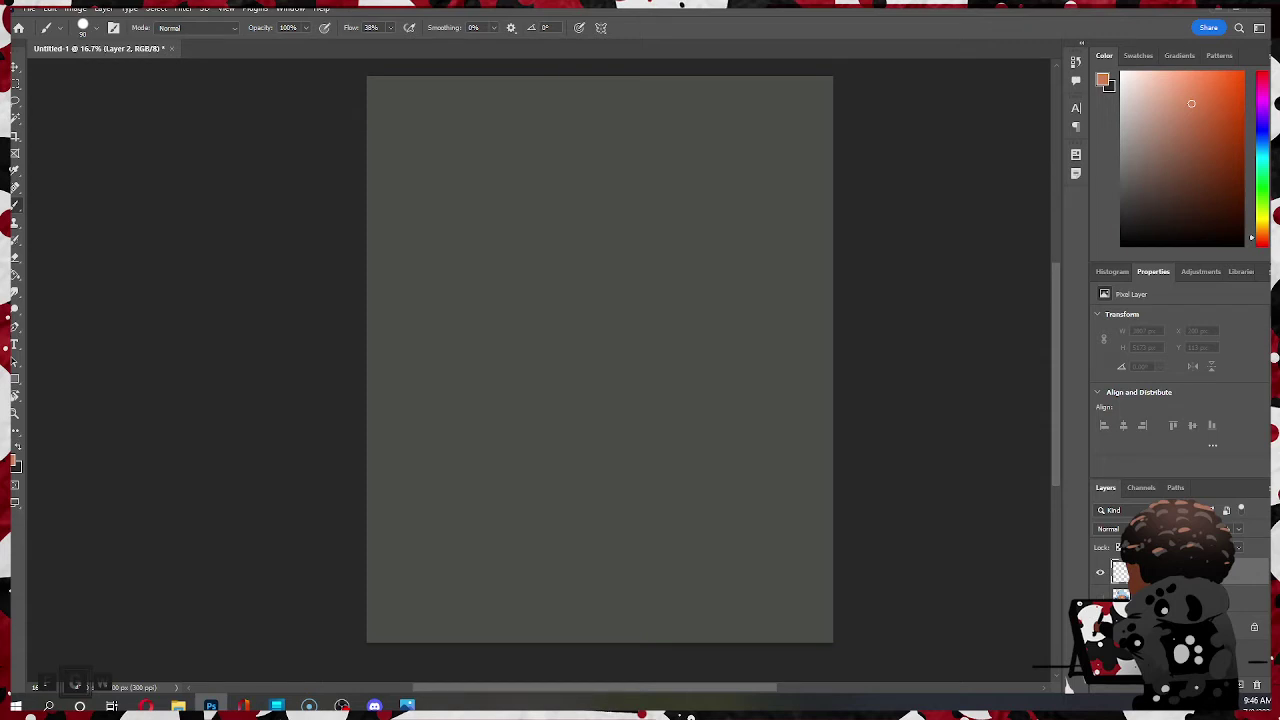
pyautogui.hotkey('alt', 'Tab')
# - Block in the head and neck of a new silhouette in near-black with a 400 px brush
pyautogui.click(1108, 218)
pyautogui.press(']')
pyautogui.press(']')
pyautogui.press(']')
pyautogui.press(']')
pyautogui.press(']')
pyautogui.moveTo(482, 228)
pyautogui.mouseDown()
pyautogui.moveTo(532, 163)
pyautogui.moveTo(503, 208)
pyautogui.moveTo(526, 204)
pyautogui.moveTo(500, 211)
pyautogui.moveTo(538, 240)
pyautogui.mouseUp()
pyautogui.hotkey('ctrl', 'z')
pyautogui.click(1119, 240)
pyautogui.moveTo(471, 214)
pyautogui.mouseDown()
pyautogui.moveTo(533, 199)
pyautogui.moveTo(480, 216)
pyautogui.moveTo(571, 164)
pyautogui.moveTo(514, 208)
pyautogui.moveTo(500, 253)
pyautogui.moveTo(464, 220)
pyautogui.moveTo(554, 189)
pyautogui.moveTo(591, 165)
pyautogui.moveTo(585, 148)
pyautogui.moveTo(586, 246)
pyautogui.moveTo(512, 249)
pyautogui.moveTo(538, 312)
pyautogui.moveTo(487, 254)
pyautogui.moveTo(503, 313)
pyautogui.moveTo(475, 233)
pyautogui.moveTo(592, 346)
pyautogui.moveTo(535, 312)
pyautogui.moveTo(537, 353)
pyautogui.moveTo(595, 313)
pyautogui.moveTo(516, 381)
pyautogui.moveTo(553, 399)
pyautogui.moveTo(545, 381)
pyautogui.moveTo(623, 457)
pyautogui.moveTo(545, 328)
pyautogui.moveTo(573, 421)
pyautogui.moveTo(621, 468)
pyautogui.moveTo(633, 451)
pyautogui.moveTo(606, 461)
pyautogui.moveTo(649, 425)
pyautogui.moveTo(636, 404)
pyautogui.moveTo(708, 421)
pyautogui.moveTo(701, 385)
pyautogui.moveTo(739, 349)
pyautogui.moveTo(639, 144)
pyautogui.moveTo(736, 325)
pyautogui.moveTo(691, 203)
pyautogui.moveTo(750, 336)
pyautogui.moveTo(705, 210)
pyautogui.moveTo(642, 131)
pyautogui.moveTo(520, 160)
pyautogui.moveTo(480, 189)
pyautogui.moveTo(653, 137)
pyautogui.moveTo(593, 286)
pyautogui.moveTo(633, 211)
pyautogui.moveTo(654, 205)
pyautogui.moveTo(670, 265)
pyautogui.moveTo(647, 278)
pyautogui.moveTo(660, 260)
pyautogui.moveTo(725, 374)
pyautogui.moveTo(664, 338)
pyautogui.moveTo(665, 389)
pyautogui.moveTo(591, 374)
pyautogui.moveTo(645, 408)
pyautogui.mouseUp()
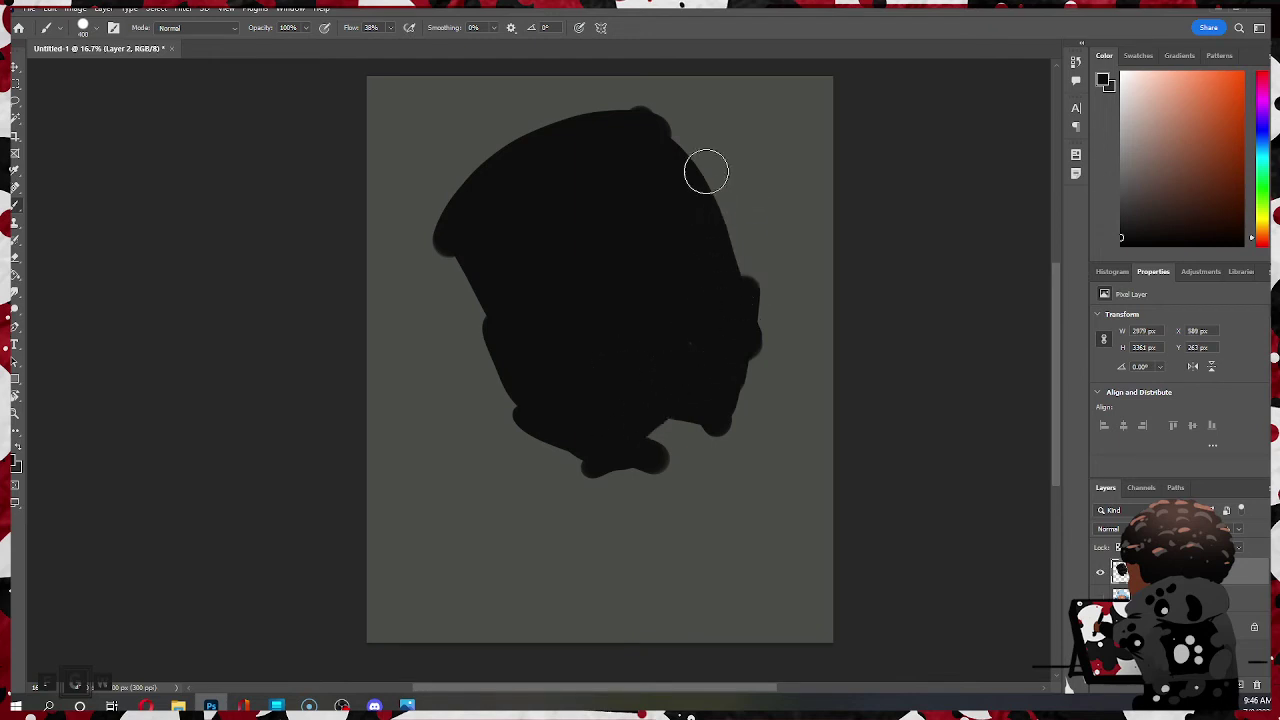
pyautogui.moveTo(706, 172)
pyautogui.mouseDown()
pyautogui.moveTo(730, 273)
pyautogui.moveTo(736, 217)
pyautogui.moveTo(762, 284)
pyautogui.moveTo(743, 304)
pyautogui.moveTo(729, 230)
pyautogui.moveTo(747, 281)
pyautogui.mouseUp()
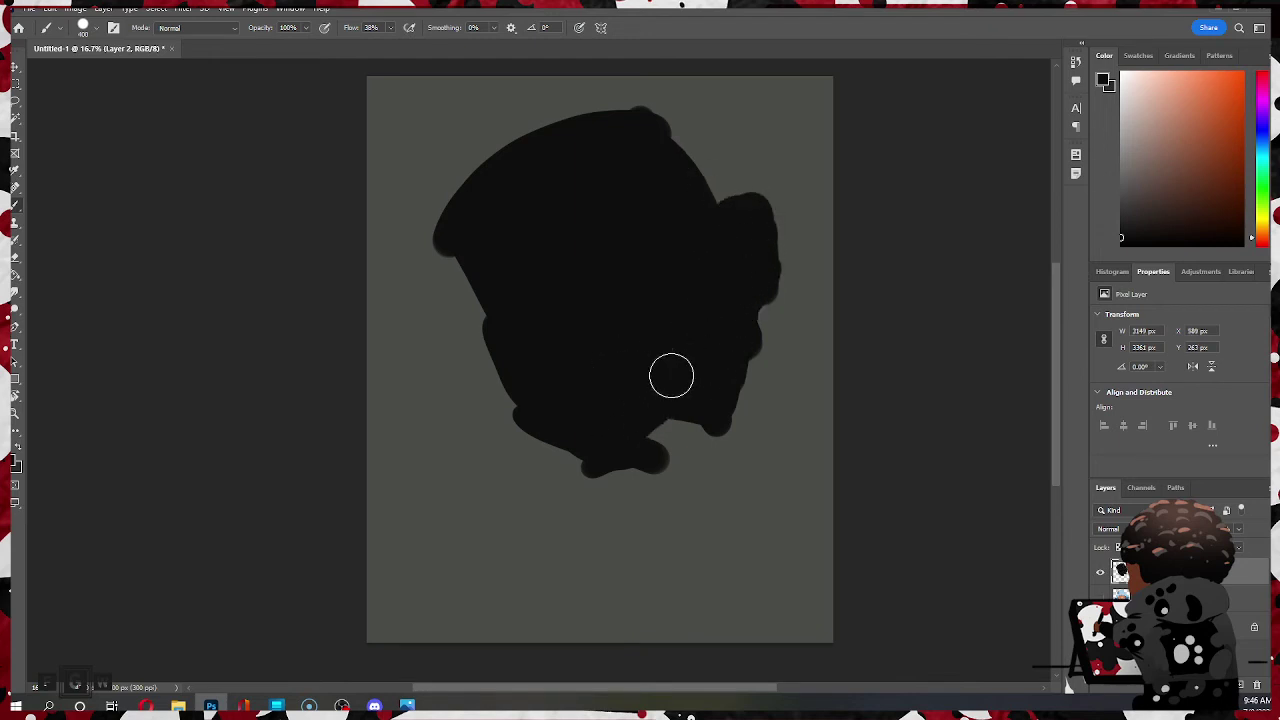
pyautogui.moveTo(671, 376)
pyautogui.mouseDown()
pyautogui.moveTo(666, 446)
pyautogui.moveTo(577, 459)
pyautogui.moveTo(653, 475)
pyautogui.moveTo(655, 512)
pyautogui.moveTo(640, 515)
pyautogui.moveTo(603, 444)
pyautogui.moveTo(637, 543)
pyautogui.mouseUp()
pyautogui.moveTo(751, 329)
pyautogui.mouseDown()
pyautogui.moveTo(729, 394)
pyautogui.moveTo(662, 486)
pyautogui.moveTo(651, 537)
pyautogui.mouseUp()
# - Scale the black head silhouette down slightly and reposition it in the upper part of the canvas
pyautogui.hotkey('ctrl', 't')
pyautogui.moveTo(660, 413); pyautogui.dragTo(634, 387)
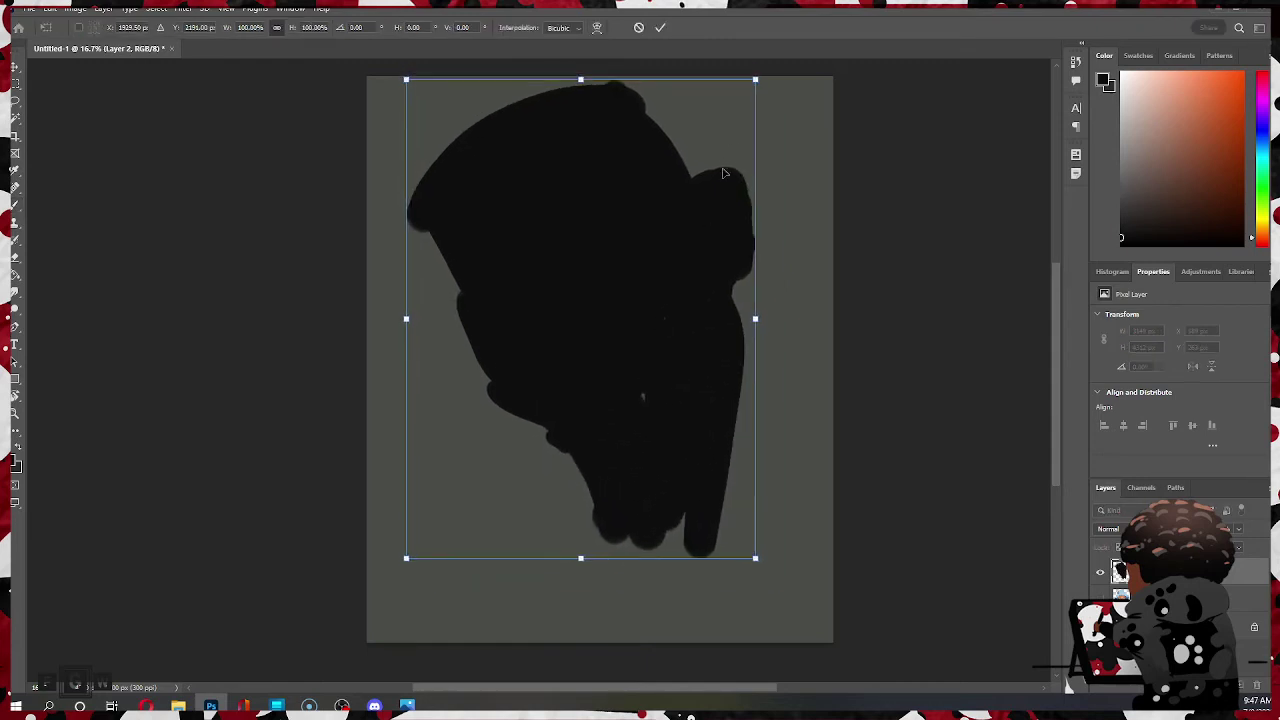
pyautogui.moveTo(756, 79); pyautogui.dragTo(705, 150)
pyautogui.moveTo(627, 289); pyautogui.dragTo(647, 249)
pyautogui.click(660, 30)
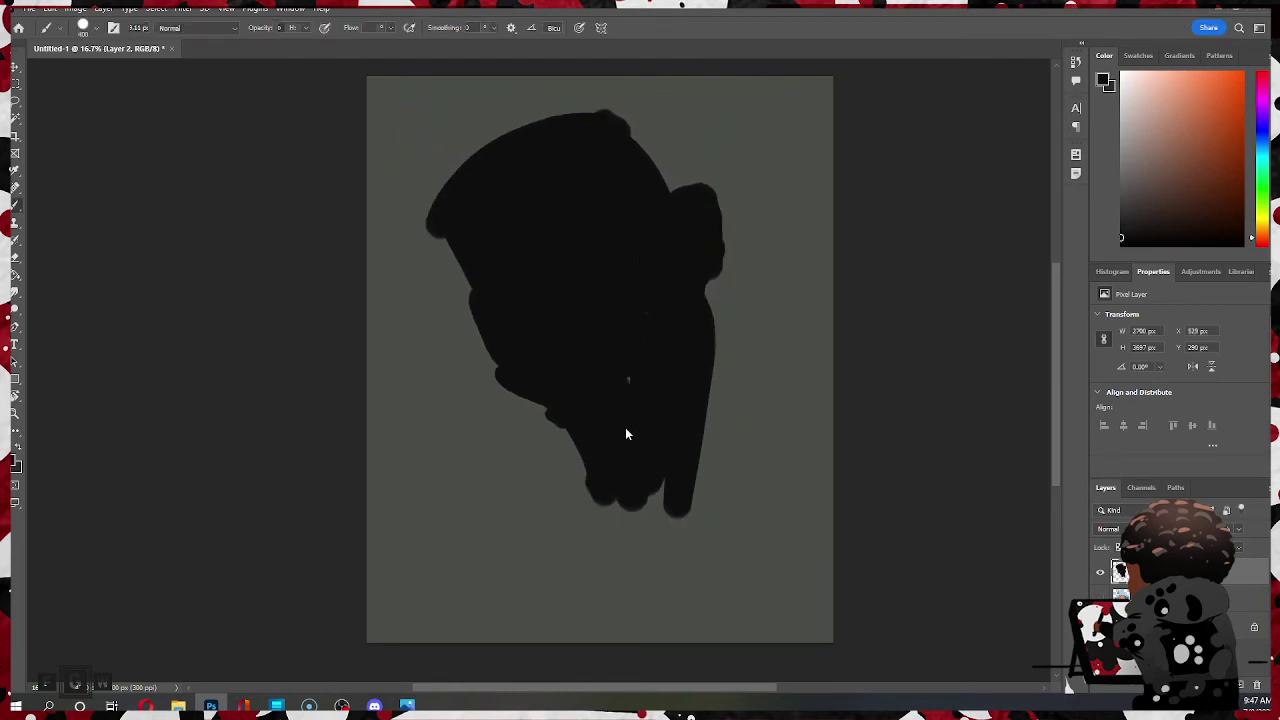
# - Paint the neck and shoulders of the silhouette in near-black and trim the left shoulder line with the eraser
pyautogui.moveTo(585, 380)
pyautogui.mouseDown()
pyautogui.moveTo(577, 492)
pyautogui.moveTo(578, 437)
pyautogui.moveTo(595, 482)
pyautogui.moveTo(495, 560)
pyautogui.moveTo(656, 531)
pyautogui.moveTo(703, 505)
pyautogui.moveTo(672, 504)
pyautogui.moveTo(687, 522)
pyautogui.moveTo(684, 426)
pyautogui.moveTo(693, 477)
pyautogui.moveTo(683, 469)
pyautogui.moveTo(700, 461)
pyautogui.moveTo(786, 548)
pyautogui.moveTo(688, 529)
pyautogui.moveTo(763, 556)
pyautogui.moveTo(599, 571)
pyautogui.moveTo(669, 544)
pyautogui.moveTo(603, 526)
pyautogui.moveTo(481, 590)
pyautogui.moveTo(551, 585)
pyautogui.moveTo(513, 559)
pyautogui.moveTo(396, 584)
pyautogui.moveTo(570, 591)
pyautogui.moveTo(437, 608)
pyautogui.moveTo(658, 599)
pyautogui.moveTo(688, 585)
pyautogui.moveTo(689, 538)
pyautogui.moveTo(740, 543)
pyautogui.moveTo(847, 623)
pyautogui.moveTo(791, 569)
pyautogui.moveTo(747, 600)
pyautogui.moveTo(783, 583)
pyautogui.moveTo(752, 520)
pyautogui.moveTo(665, 581)
pyautogui.moveTo(427, 576)
pyautogui.moveTo(544, 613)
pyautogui.moveTo(486, 639)
pyautogui.moveTo(711, 647)
pyautogui.moveTo(819, 605)
pyautogui.mouseUp()
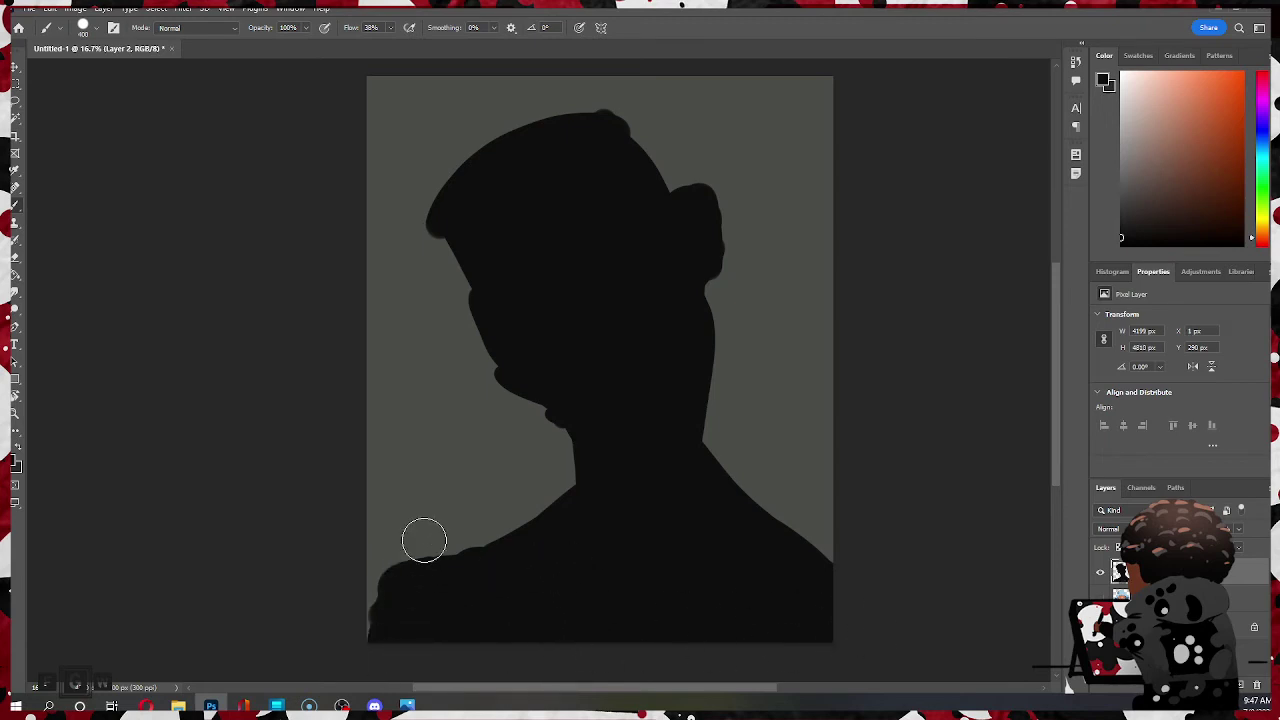
pyautogui.press('e')
pyautogui.moveTo(391, 566)
pyautogui.mouseDown()
pyautogui.moveTo(359, 644)
pyautogui.moveTo(450, 541)
pyautogui.moveTo(524, 513)
pyautogui.moveTo(446, 546)
pyautogui.moveTo(500, 544)
pyautogui.moveTo(557, 491)
pyautogui.mouseUp()
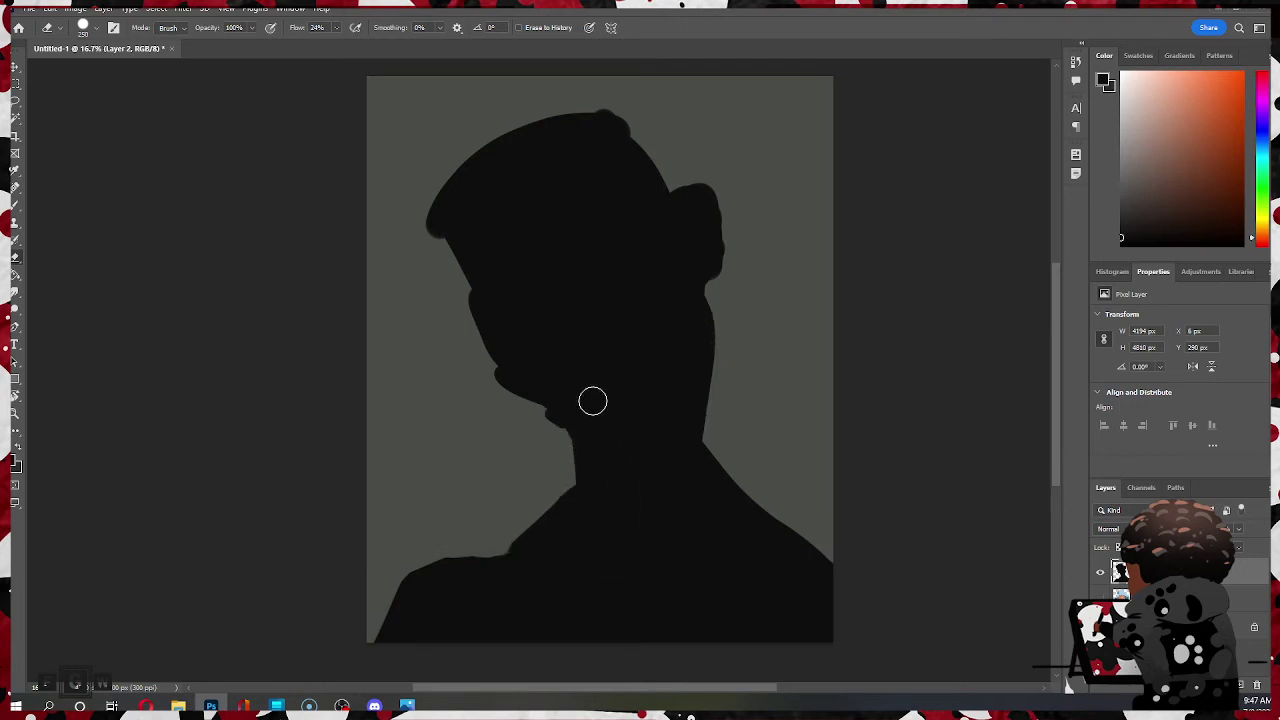
# - Lasso the silhouette's head, scale it to 99.23%, rotate it 3.76 degrees and reposition it above the shoulders
pyautogui.press('l')
pyautogui.moveTo(528, 482)
pyautogui.mouseDown()
pyautogui.moveTo(707, 125)
pyautogui.moveTo(416, 137)
pyautogui.moveTo(525, 480)
pyautogui.mouseUp()
pyautogui.hotkey('ctrl', 't')
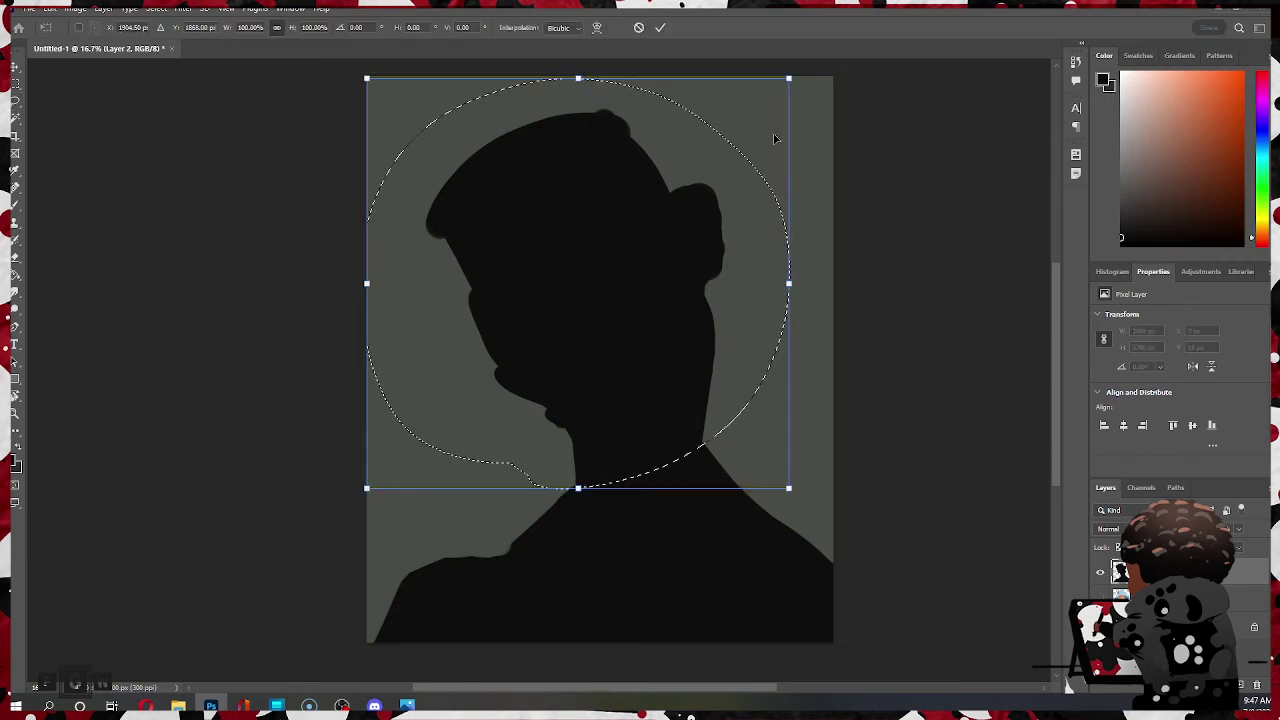
pyautogui.moveTo(789, 77)
pyautogui.mouseDown()
pyautogui.moveTo(815, 37)
pyautogui.moveTo(767, 152)
pyautogui.mouseUp()
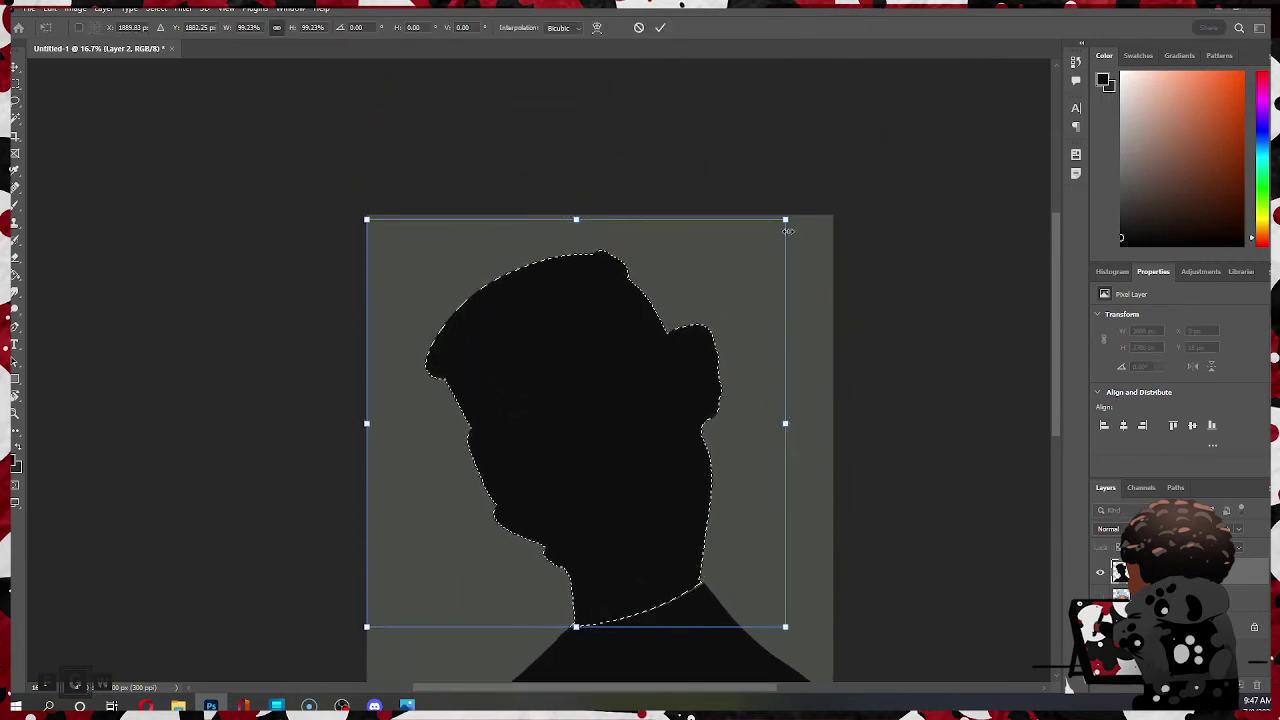
pyautogui.moveTo(1056, 259); pyautogui.dragTo(1050, 318)
pyautogui.moveTo(620, 250)
pyautogui.mouseDown()
pyautogui.moveTo(623, 286)
pyautogui.moveTo(614, 257)
pyautogui.mouseUp()
pyautogui.moveTo(783, 184); pyautogui.dragTo(828, 108)
pyautogui.moveTo(631, 337); pyautogui.dragTo(633, 324)
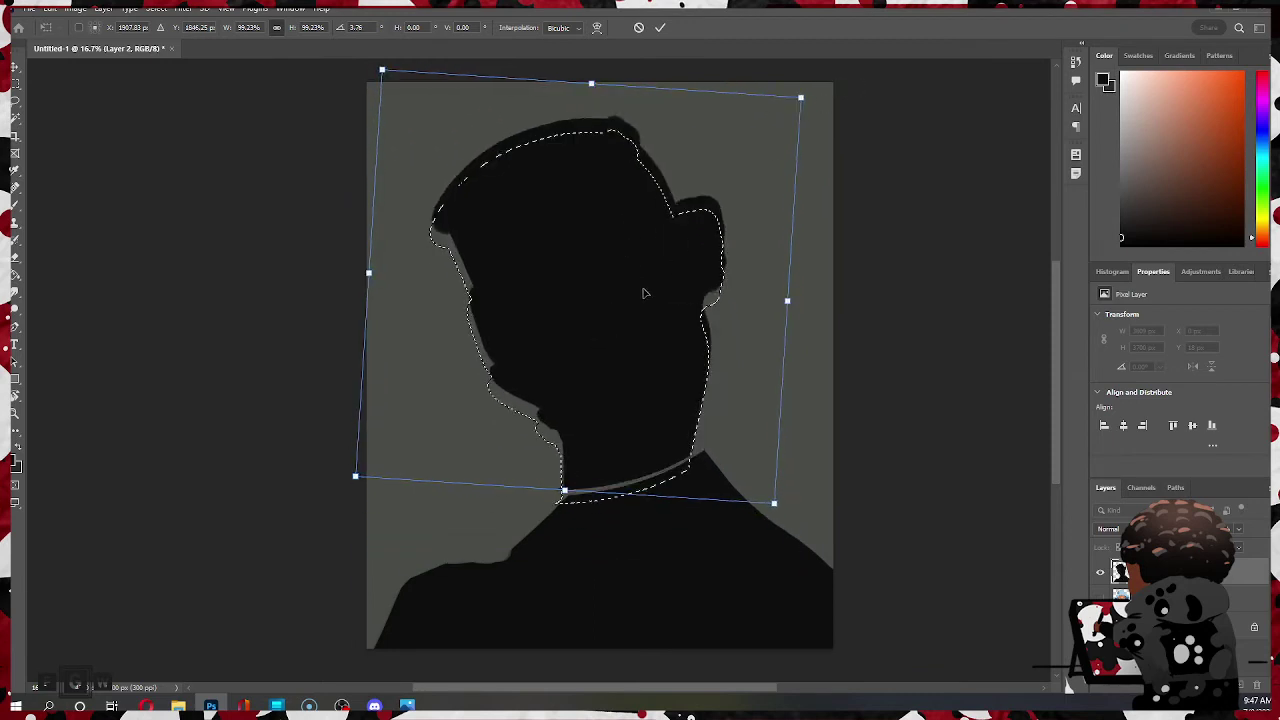
pyautogui.click(660, 28)
pyautogui.click(841, 261)
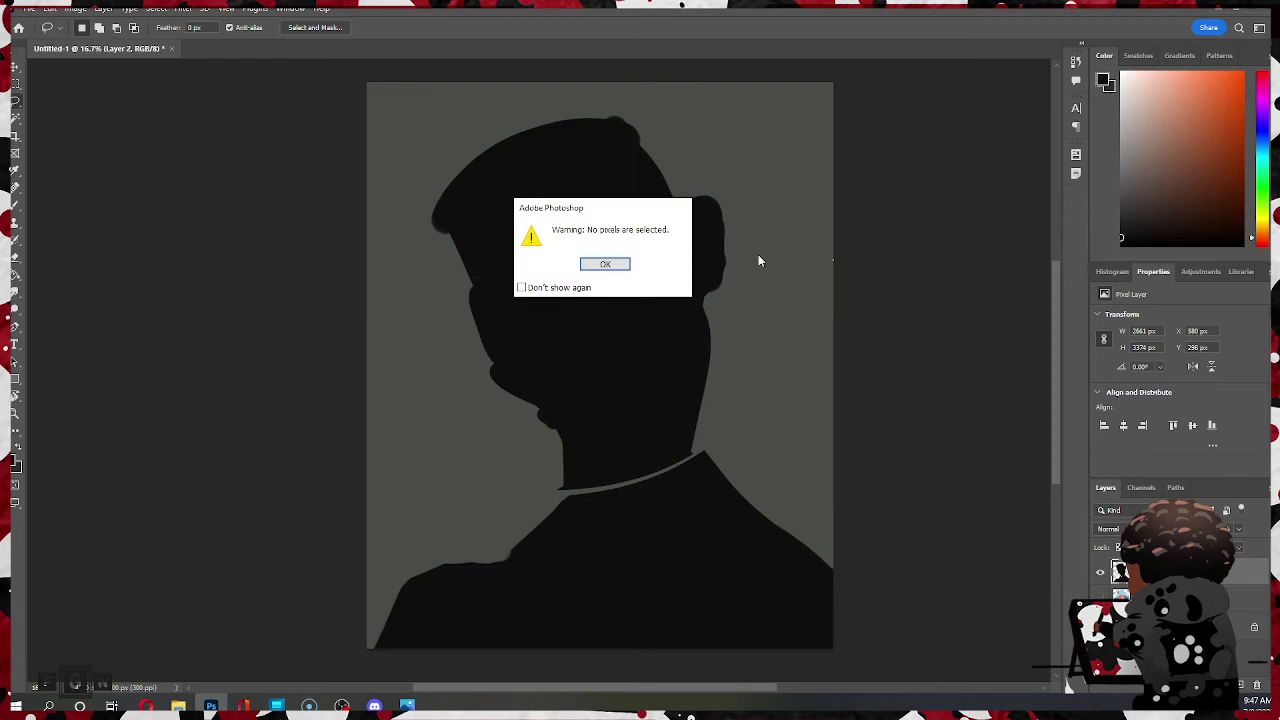
pyautogui.click(608, 264)
# - Fill the gap at the base of the neck, thicken the neck in near-black and trim its left edge with the eraser
pyautogui.press('b')
pyautogui.moveTo(579, 411)
pyautogui.mouseDown()
pyautogui.moveTo(567, 496)
pyautogui.moveTo(575, 430)
pyautogui.moveTo(590, 526)
pyautogui.moveTo(612, 537)
pyautogui.moveTo(667, 507)
pyautogui.moveTo(686, 386)
pyautogui.mouseUp()
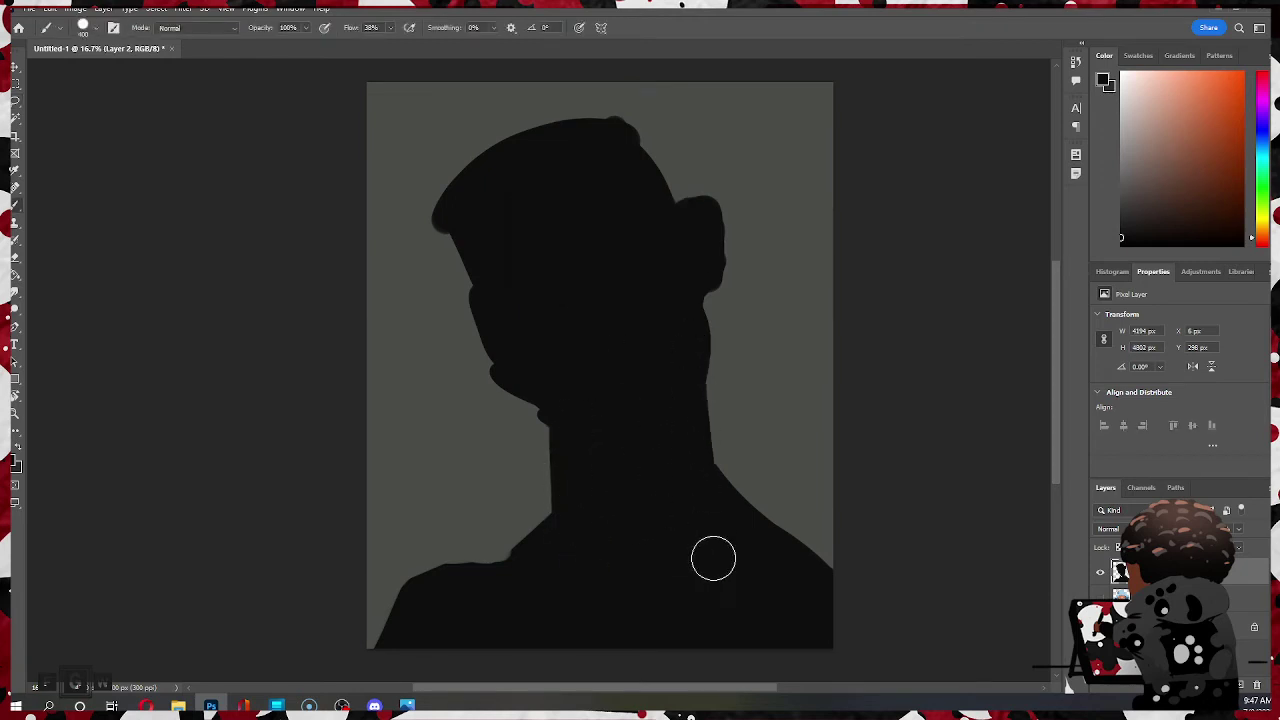
pyautogui.moveTo(555, 408)
pyautogui.mouseDown()
pyautogui.moveTo(570, 576)
pyautogui.moveTo(542, 560)
pyautogui.moveTo(563, 529)
pyautogui.moveTo(452, 587)
pyautogui.mouseUp()
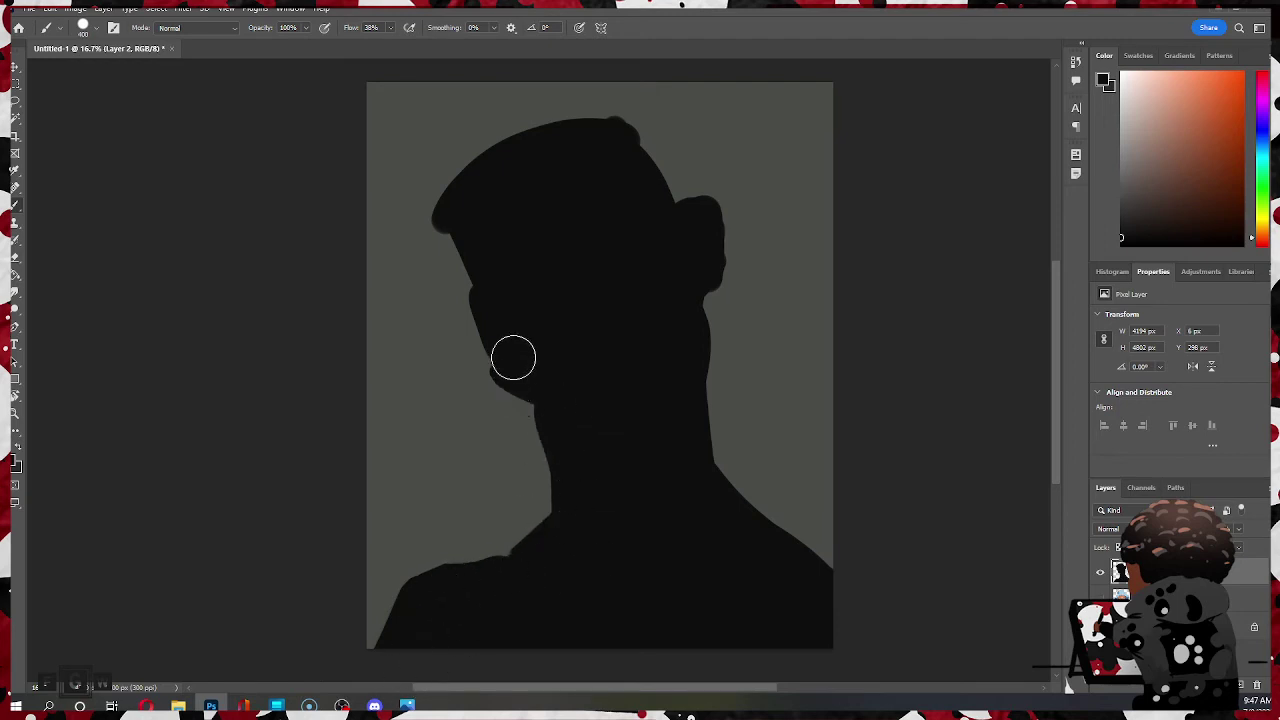
pyautogui.press('e')
pyautogui.moveTo(531, 418)
pyautogui.mouseDown()
pyautogui.moveTo(538, 459)
pyautogui.moveTo(529, 415)
pyautogui.moveTo(554, 505)
pyautogui.mouseUp()
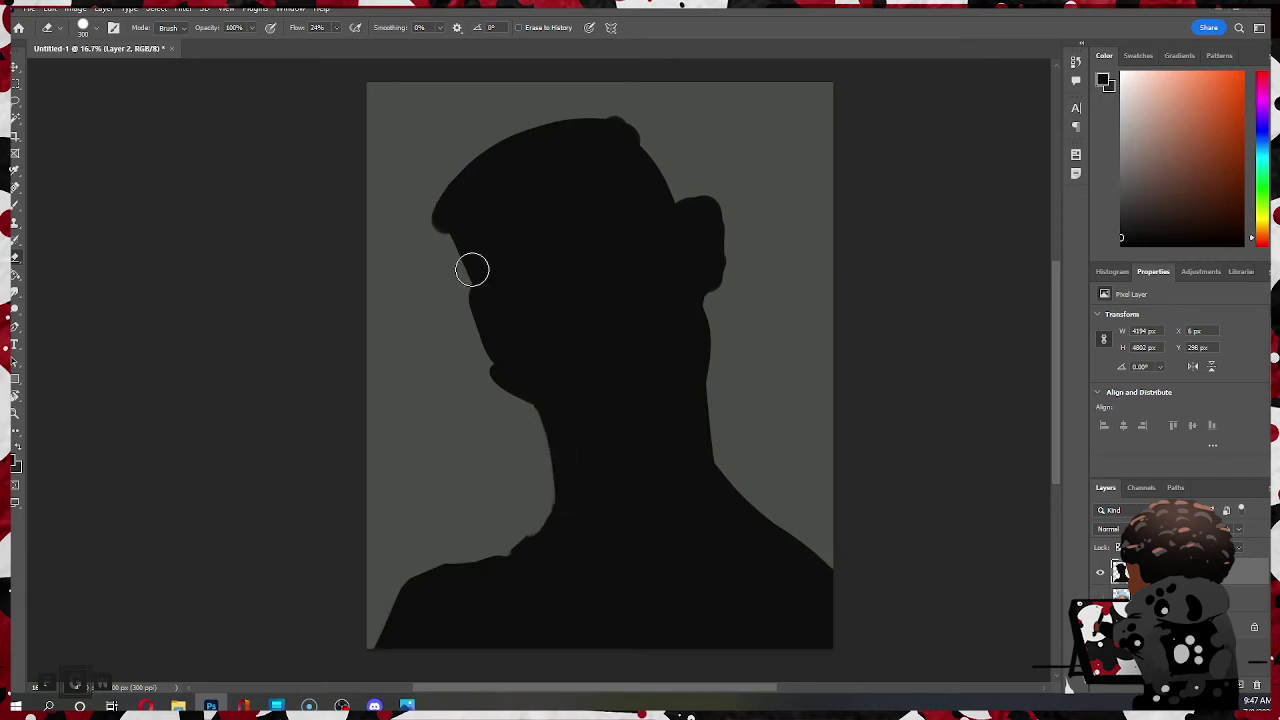
pyautogui.hotkey('ctrl', 'z')
# - Paint a fuller mass of hair in near-black around the crown, both sides of the head and the right ear
pyautogui.press('b')
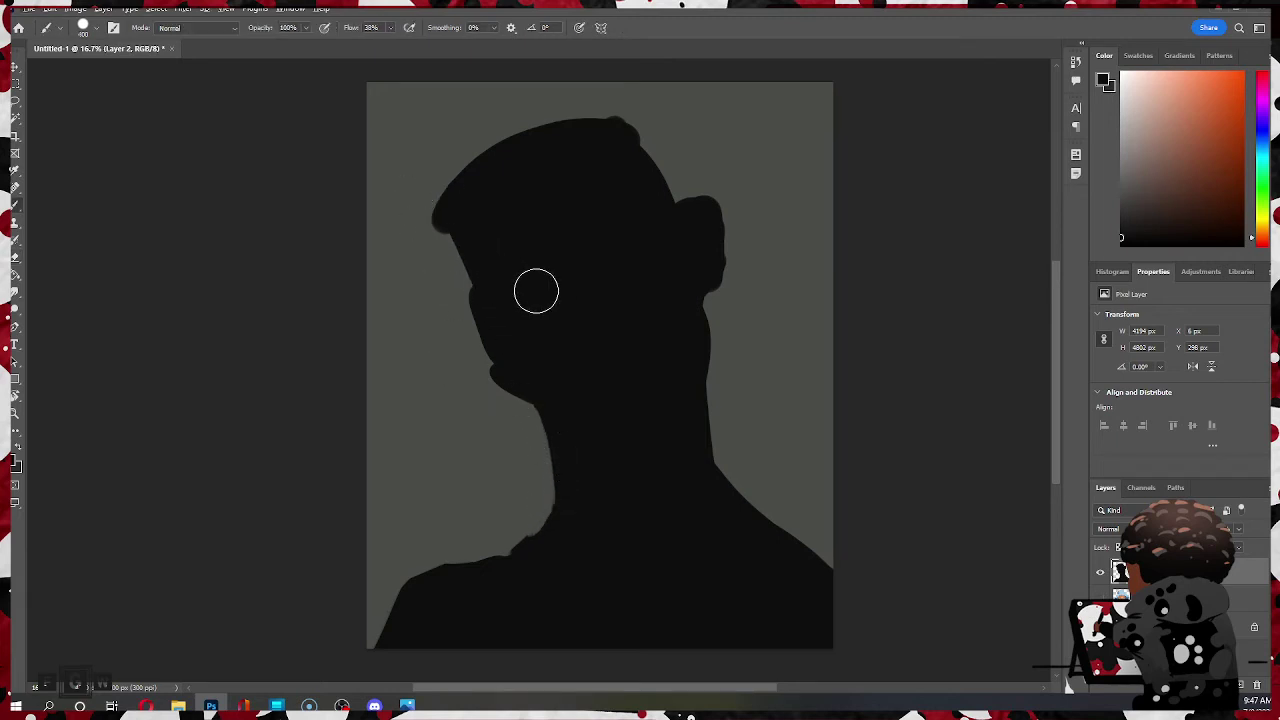
pyautogui.moveTo(468, 264)
pyautogui.mouseDown()
pyautogui.moveTo(430, 176)
pyautogui.moveTo(476, 263)
pyautogui.moveTo(437, 181)
pyautogui.moveTo(476, 155)
pyautogui.moveTo(506, 157)
pyautogui.moveTo(495, 126)
pyautogui.moveTo(547, 124)
pyautogui.moveTo(516, 113)
pyautogui.moveTo(558, 128)
pyautogui.moveTo(619, 124)
pyautogui.moveTo(653, 165)
pyautogui.moveTo(659, 150)
pyautogui.moveTo(669, 236)
pyautogui.mouseUp()
pyautogui.press(']')
pyautogui.press(']')
pyautogui.press(']')
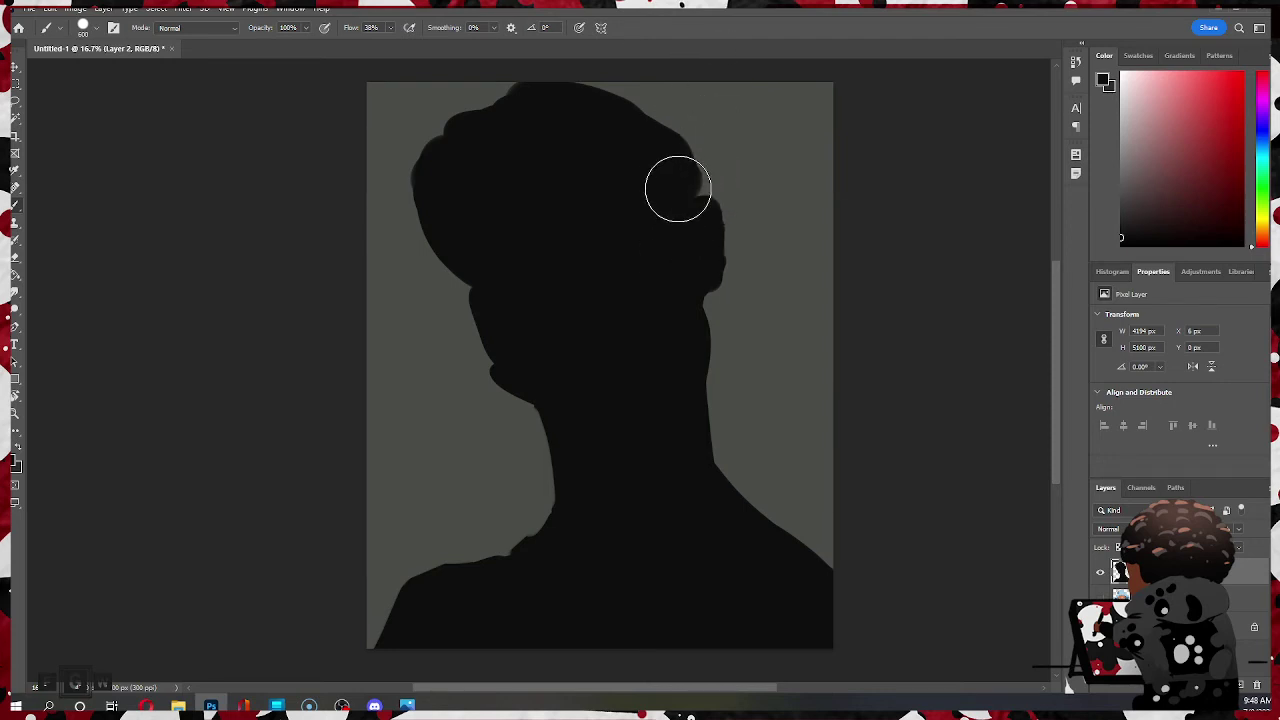
pyautogui.moveTo(677, 189)
pyautogui.mouseDown()
pyautogui.moveTo(702, 211)
pyautogui.moveTo(712, 269)
pyautogui.moveTo(731, 252)
pyautogui.moveTo(733, 295)
pyautogui.moveTo(706, 346)
pyautogui.mouseUp()
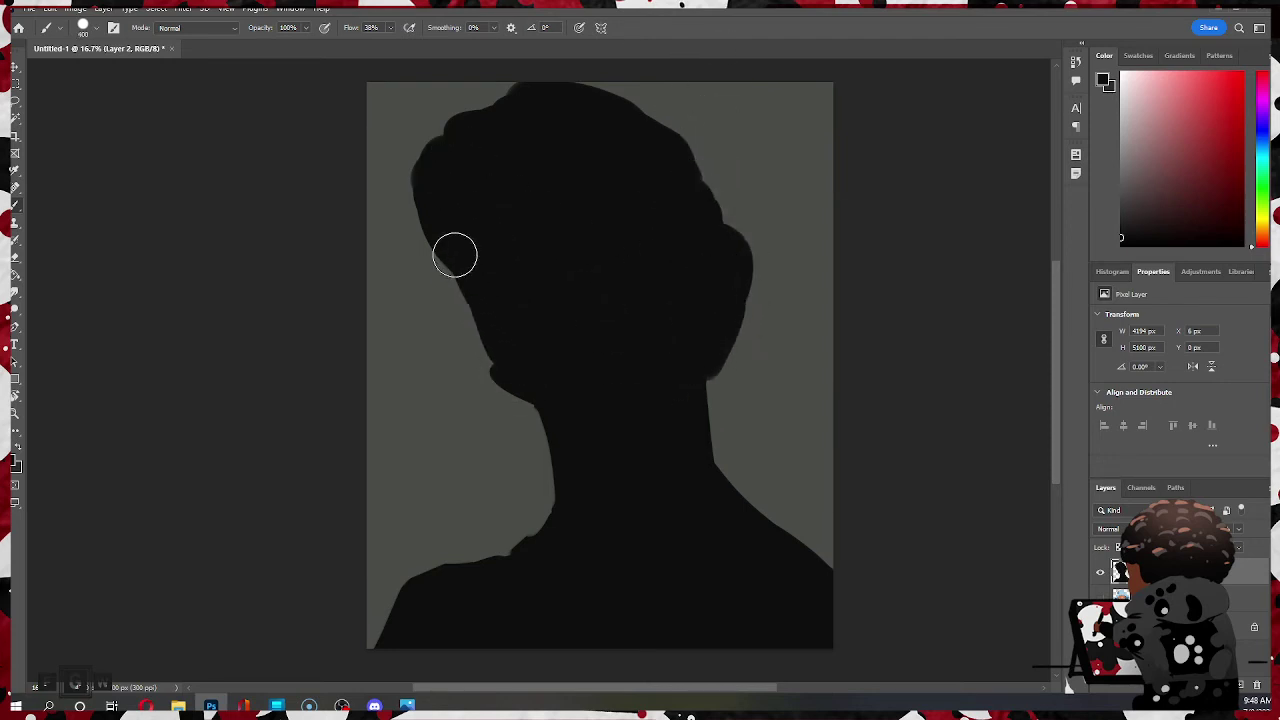
# - Trim the hair's upper outline with the eraser and fill out the left jawline in near-black
pyautogui.press('e')
pyautogui.moveTo(417, 193)
pyautogui.mouseDown()
pyautogui.moveTo(420, 128)
pyautogui.moveTo(544, 48)
pyautogui.moveTo(530, 70)
pyautogui.moveTo(642, 83)
pyautogui.moveTo(690, 167)
pyautogui.mouseUp()
pyautogui.moveTo(553, 80)
pyautogui.mouseDown()
pyautogui.moveTo(531, 80)
pyautogui.moveTo(658, 106)
pyautogui.mouseUp()
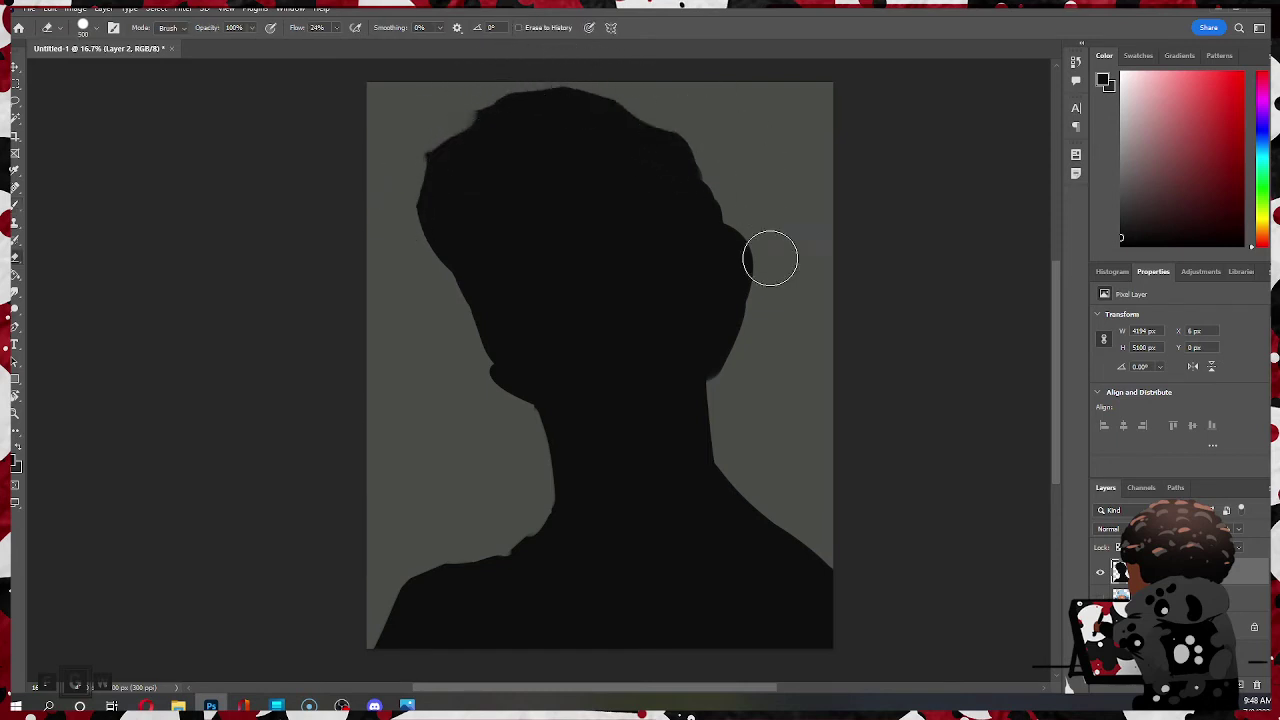
pyautogui.press('b')
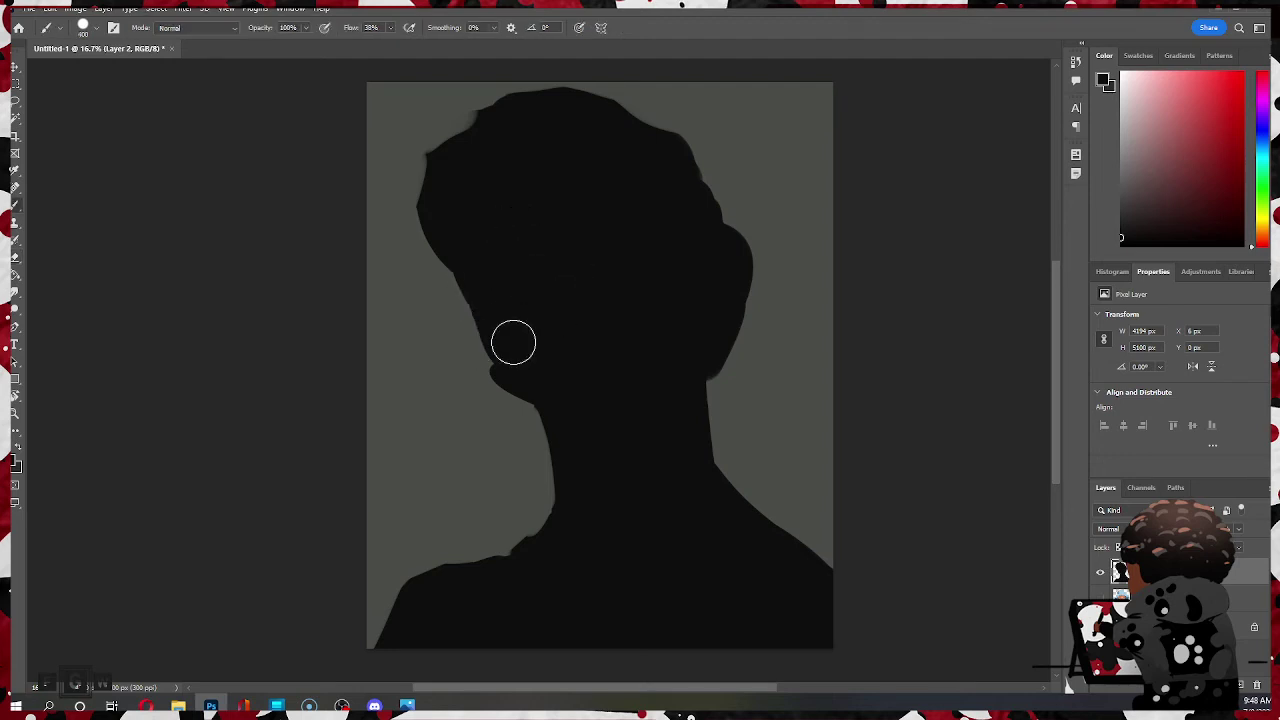
pyautogui.press('[')
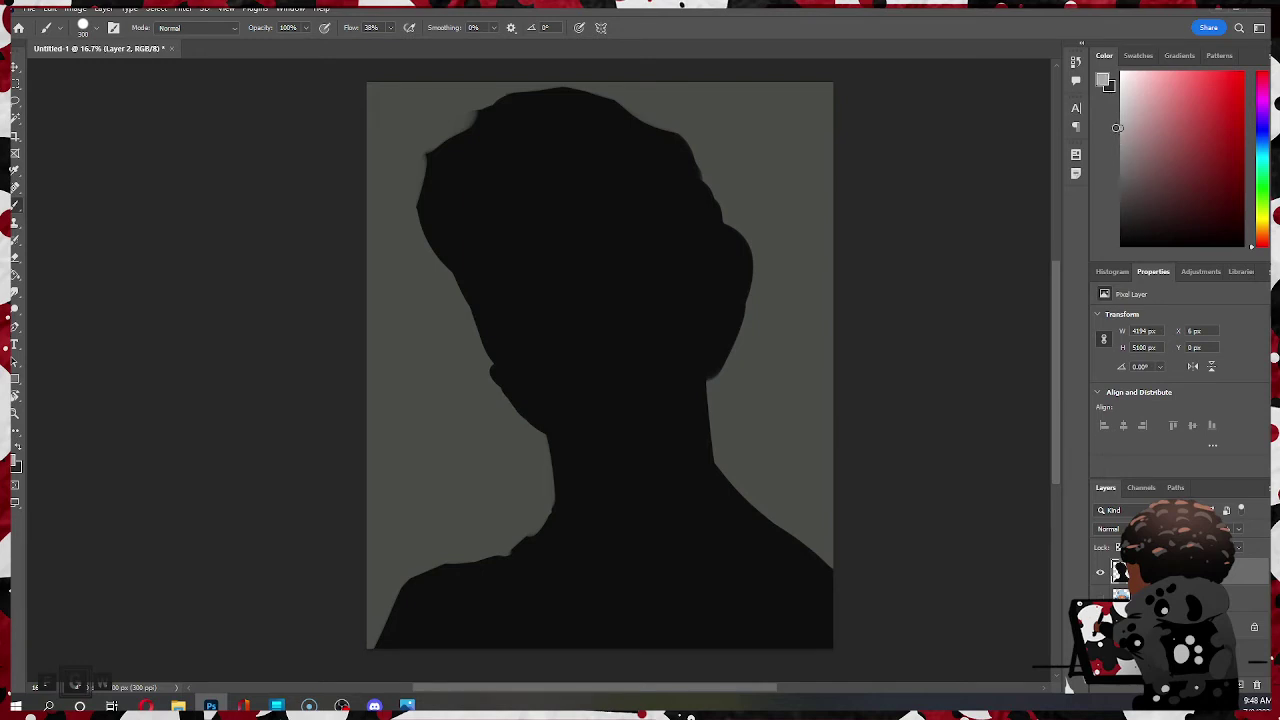
# - Block in the centre of the face in light grey with a 700 px brush
pyautogui.press(']')
pyautogui.press(']')
pyautogui.press(']')
pyautogui.press(']')
pyautogui.moveTo(500, 266)
pyautogui.mouseDown()
pyautogui.moveTo(555, 336)
pyautogui.moveTo(551, 230)
pyautogui.moveTo(571, 213)
pyautogui.moveTo(583, 354)
pyautogui.moveTo(530, 327)
pyautogui.moveTo(518, 257)
pyautogui.moveTo(570, 210)
pyautogui.moveTo(606, 200)
pyautogui.moveTo(641, 214)
pyautogui.moveTo(656, 305)
pyautogui.moveTo(635, 333)
pyautogui.moveTo(680, 233)
pyautogui.moveTo(680, 325)
pyautogui.mouseUp()
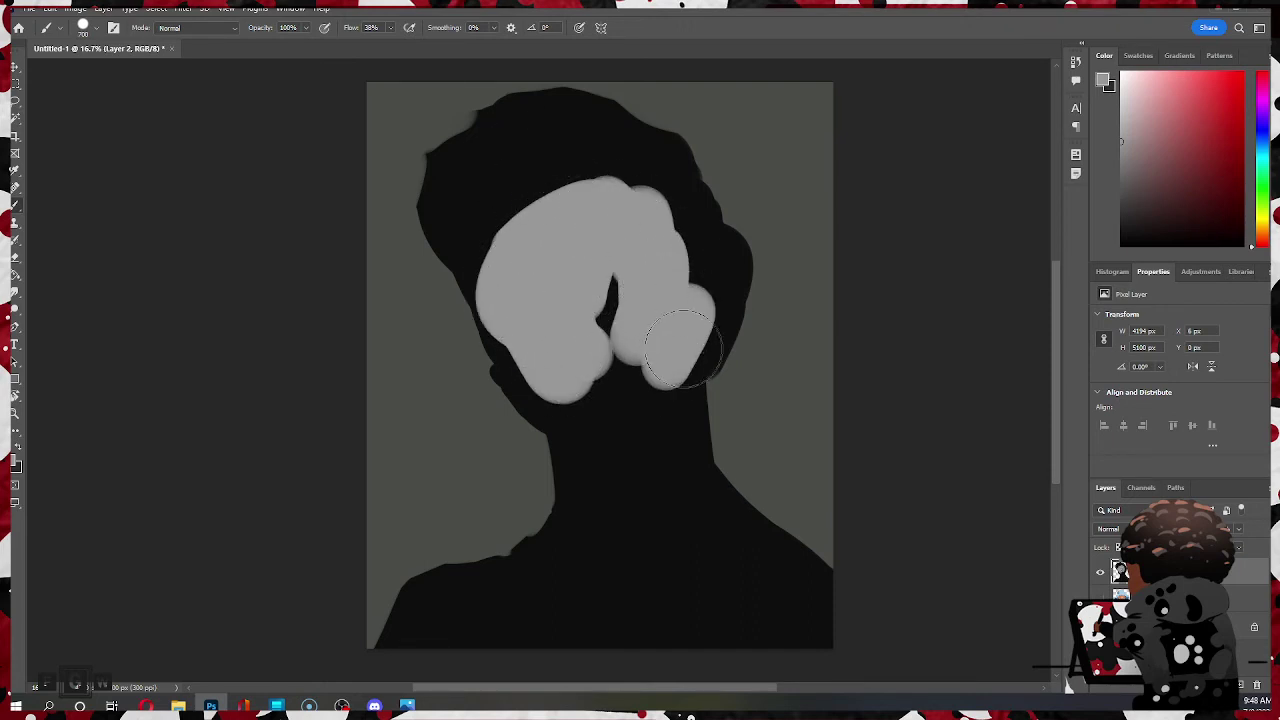
# - Extend the light grey over the right ear, left cheek, chin and forehead using smaller brush sizes
pyautogui.press('[')
pyautogui.press('[')
pyautogui.moveTo(703, 290)
pyautogui.mouseDown()
pyautogui.moveTo(724, 315)
pyautogui.moveTo(710, 331)
pyautogui.moveTo(631, 284)
pyautogui.moveTo(592, 305)
pyautogui.moveTo(594, 374)
pyautogui.moveTo(498, 243)
pyautogui.mouseUp()
pyautogui.moveTo(506, 304); pyautogui.dragTo(528, 350)
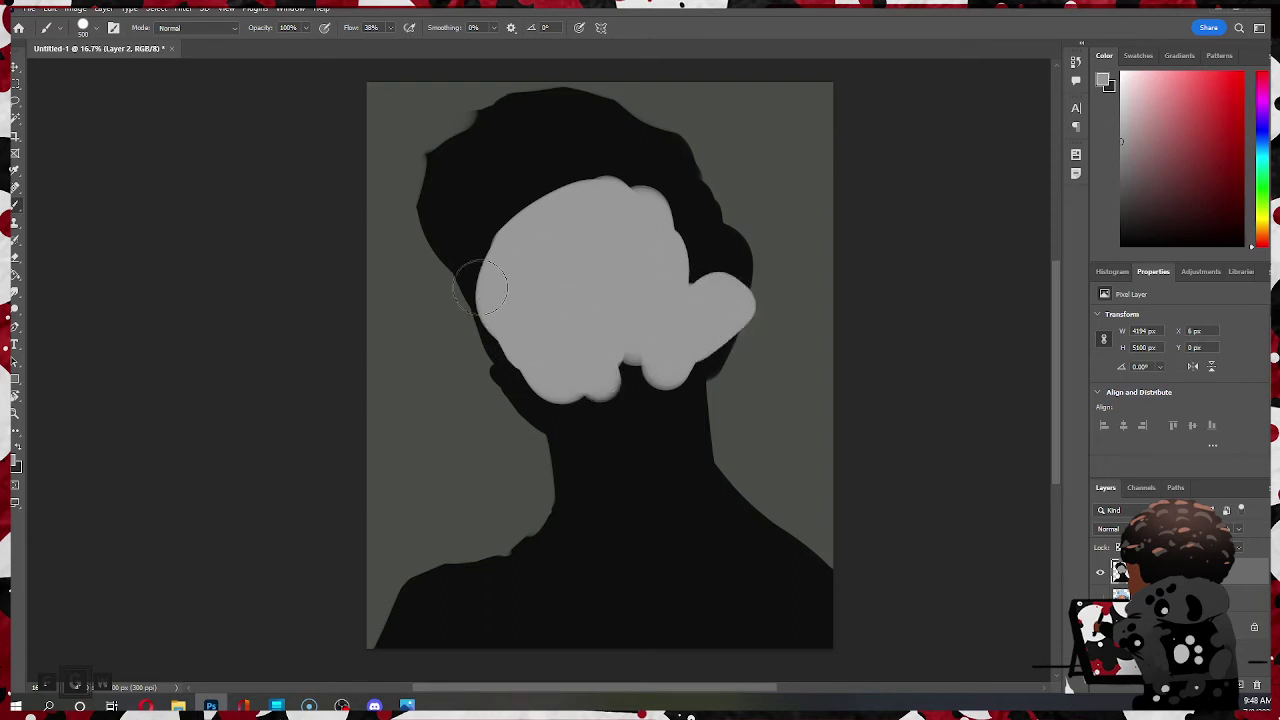
pyautogui.moveTo(487, 294)
pyautogui.mouseDown()
pyautogui.moveTo(502, 245)
pyautogui.moveTo(528, 221)
pyautogui.moveTo(488, 292)
pyautogui.moveTo(499, 327)
pyautogui.moveTo(482, 296)
pyautogui.moveTo(524, 391)
pyautogui.moveTo(498, 367)
pyautogui.moveTo(576, 434)
pyautogui.moveTo(543, 310)
pyautogui.moveTo(555, 401)
pyautogui.moveTo(528, 381)
pyautogui.moveTo(572, 416)
pyautogui.moveTo(511, 315)
pyautogui.moveTo(537, 395)
pyautogui.moveTo(590, 442)
pyautogui.moveTo(583, 397)
pyautogui.moveTo(618, 401)
pyautogui.moveTo(601, 435)
pyautogui.moveTo(682, 392)
pyautogui.mouseUp()
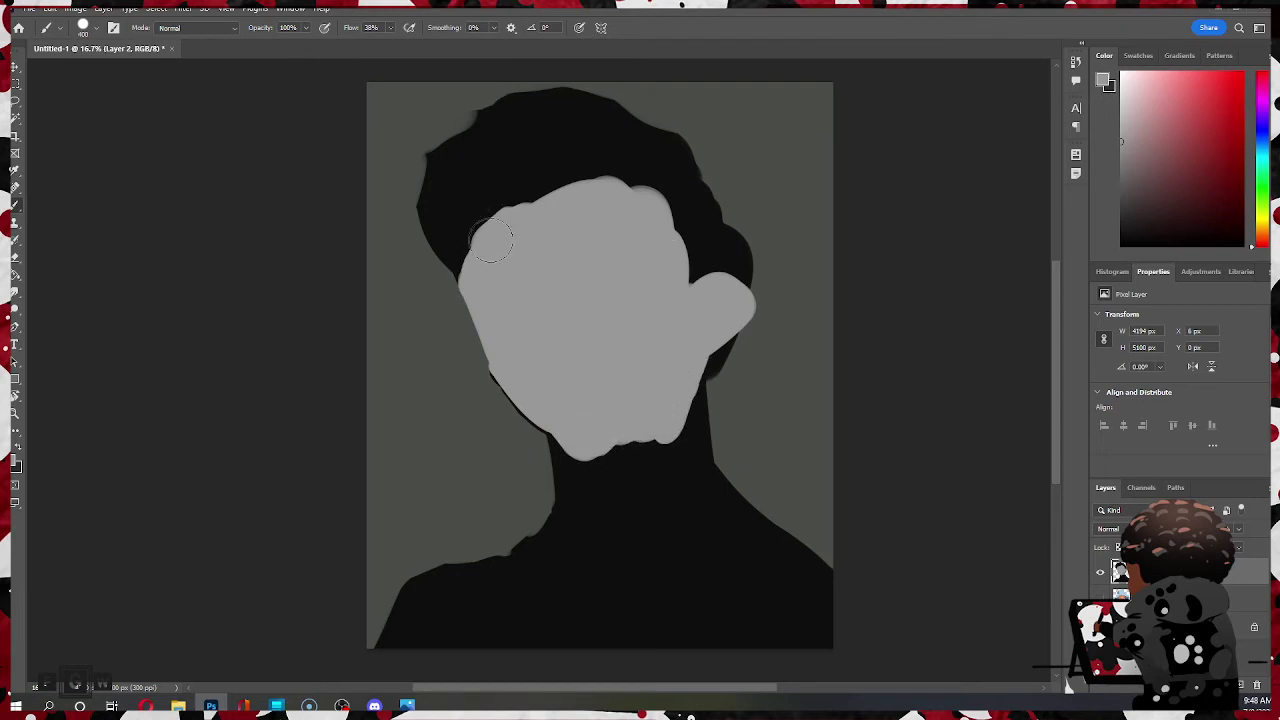
pyautogui.moveTo(491, 240)
pyautogui.mouseDown()
pyautogui.moveTo(523, 202)
pyautogui.moveTo(639, 226)
pyautogui.mouseUp()
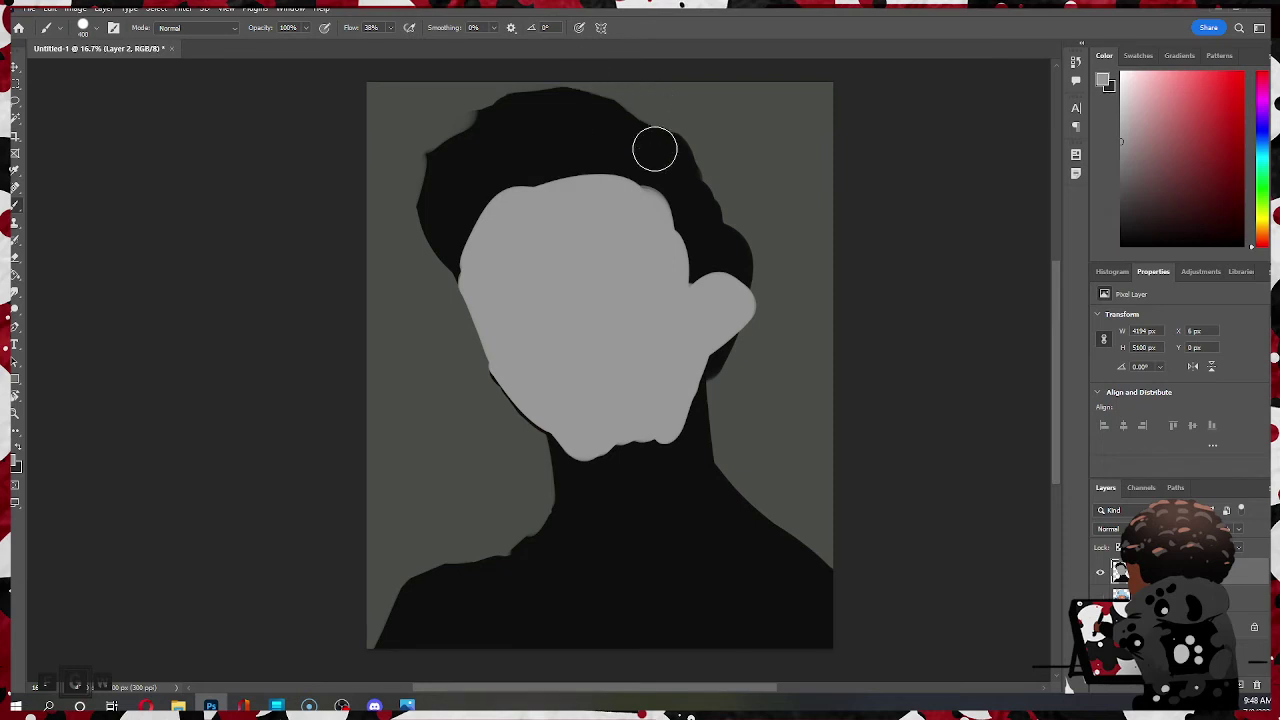
# - Erase the dark rim along the left cheek and jaw, round the chin in light grey and touch up the neck below it in near-black
pyautogui.press('e')
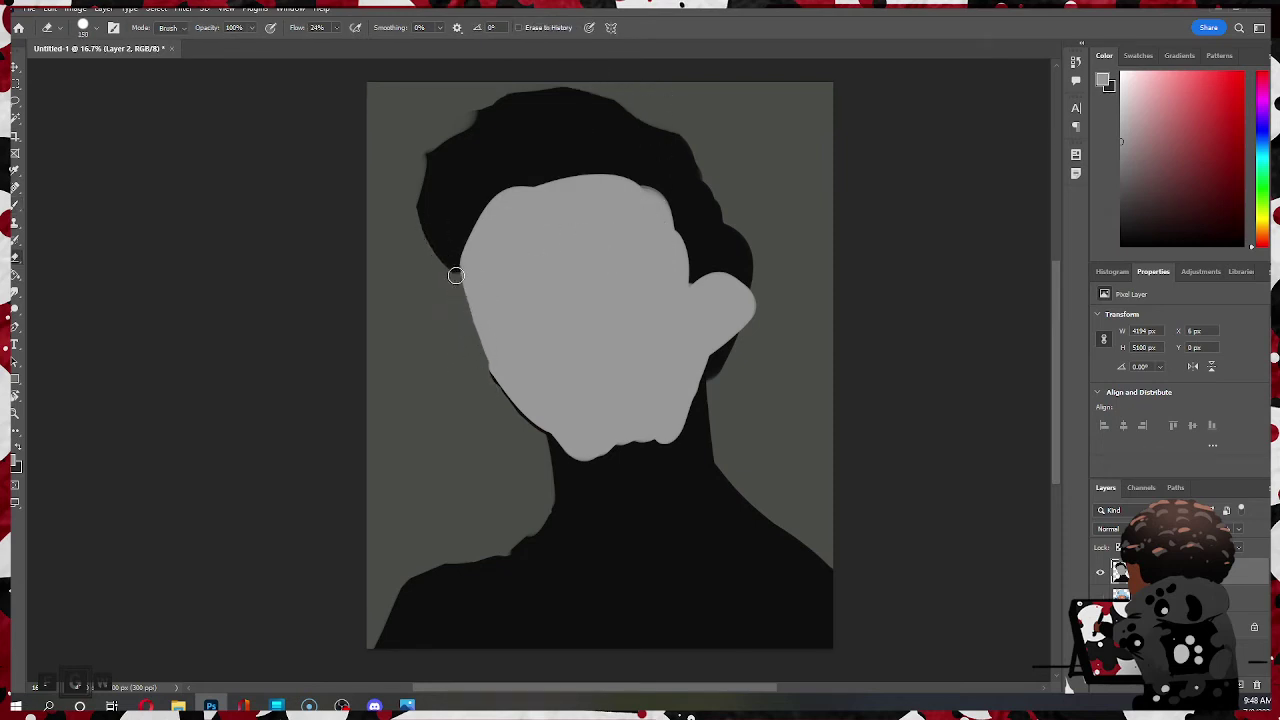
pyautogui.moveTo(455, 275)
pyautogui.mouseDown()
pyautogui.moveTo(469, 336)
pyautogui.moveTo(525, 420)
pyautogui.mouseUp()
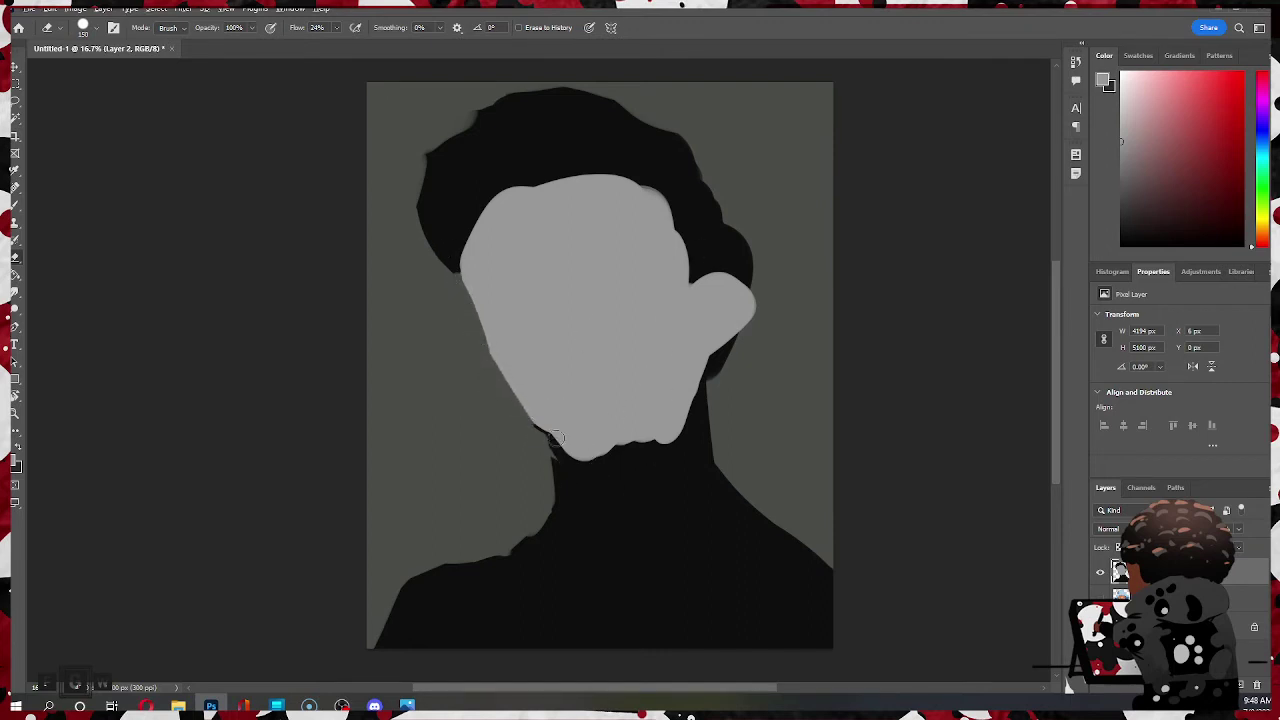
pyautogui.press('b')
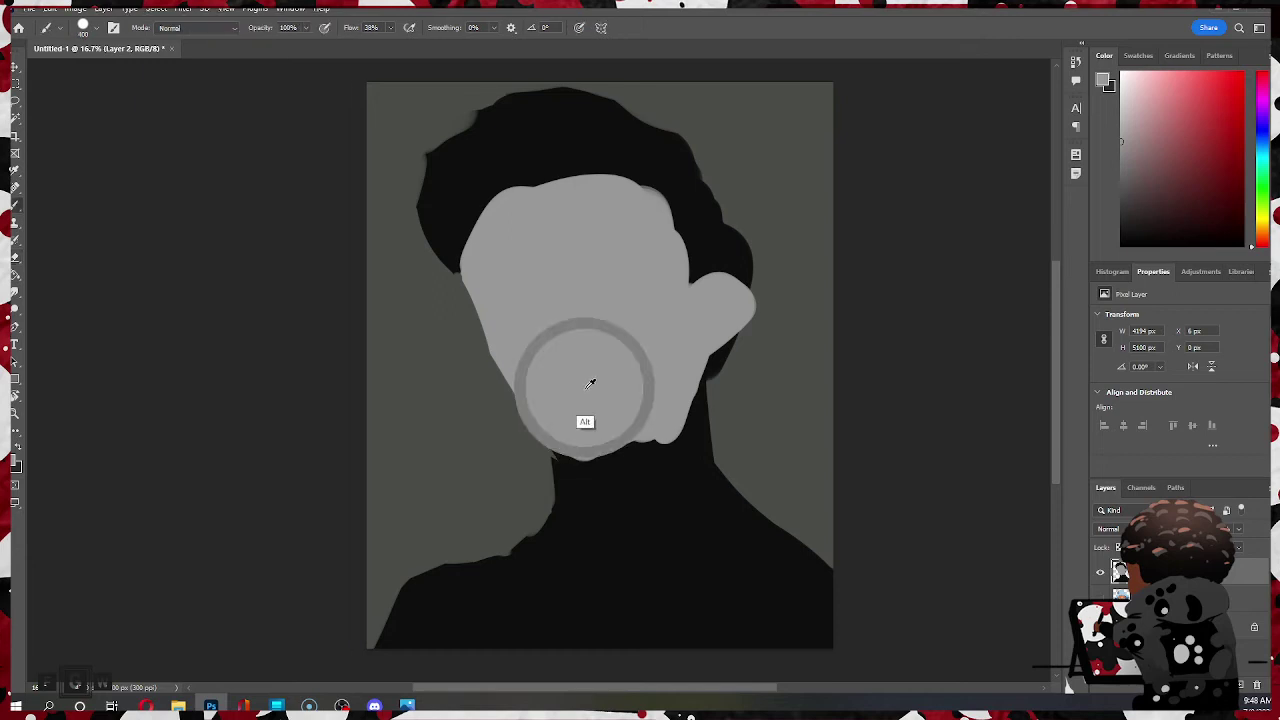
pyautogui.moveTo(546, 424)
pyautogui.mouseDown()
pyautogui.moveTo(627, 453)
pyautogui.moveTo(613, 438)
pyautogui.moveTo(608, 453)
pyautogui.moveTo(662, 437)
pyautogui.moveTo(647, 442)
pyautogui.moveTo(674, 425)
pyautogui.moveTo(684, 350)
pyautogui.moveTo(682, 411)
pyautogui.moveTo(647, 450)
pyautogui.moveTo(549, 457)
pyautogui.mouseUp()
pyautogui.keyDown('alt'); pyautogui.click(571, 475); pyautogui.keyUp('alt')
pyautogui.press('[')
pyautogui.press('[')
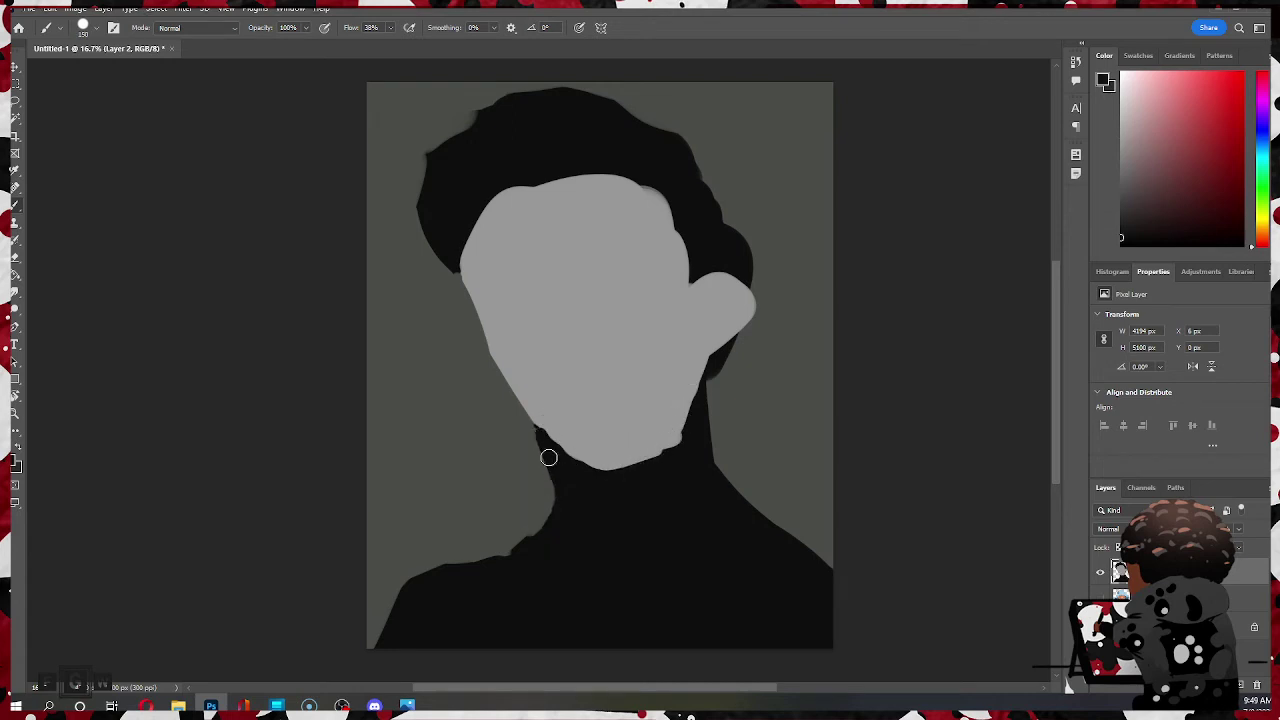
# - Try widening the neck below the left jaw with a near-black stroke, and undo it
pyautogui.press('e')
pyautogui.hotkey('alt', 'e')
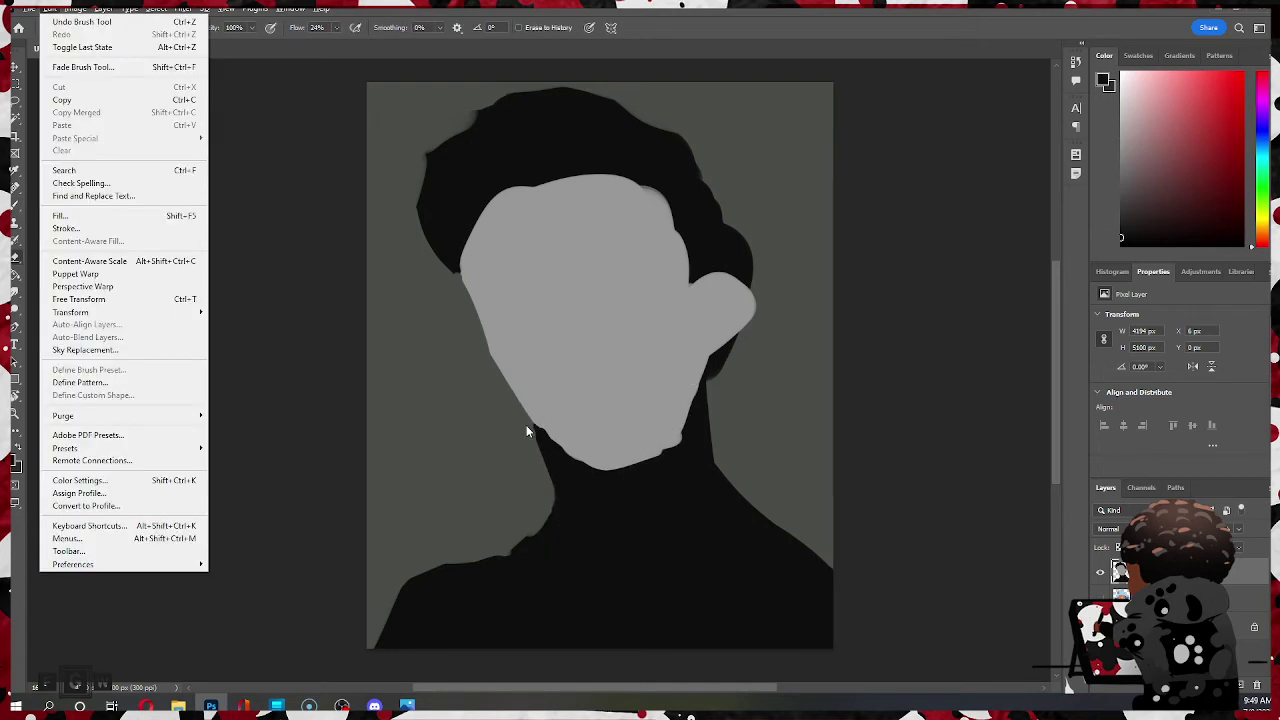
pyautogui.press('Escape')
pyautogui.press('b')
pyautogui.moveTo(524, 428)
pyautogui.mouseDown()
pyautogui.moveTo(542, 466)
pyautogui.moveTo(538, 450)
pyautogui.mouseUp()
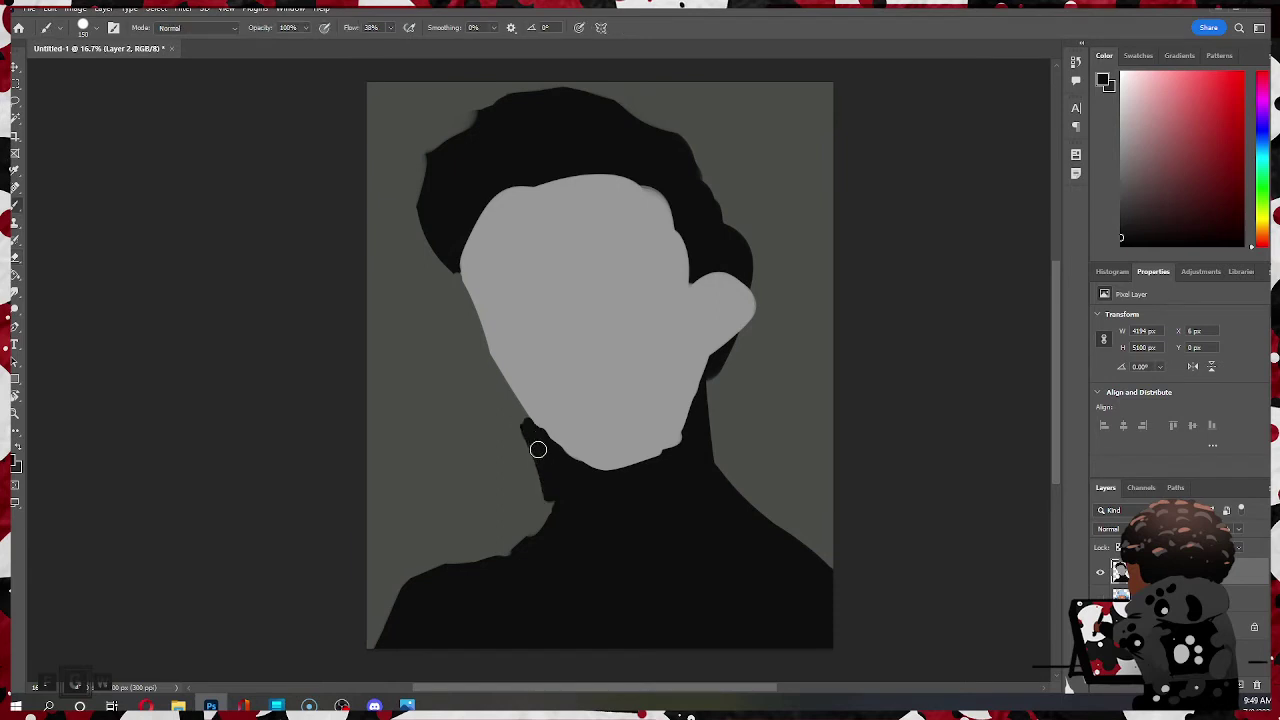
pyautogui.hotkey('ctrl', 'z')
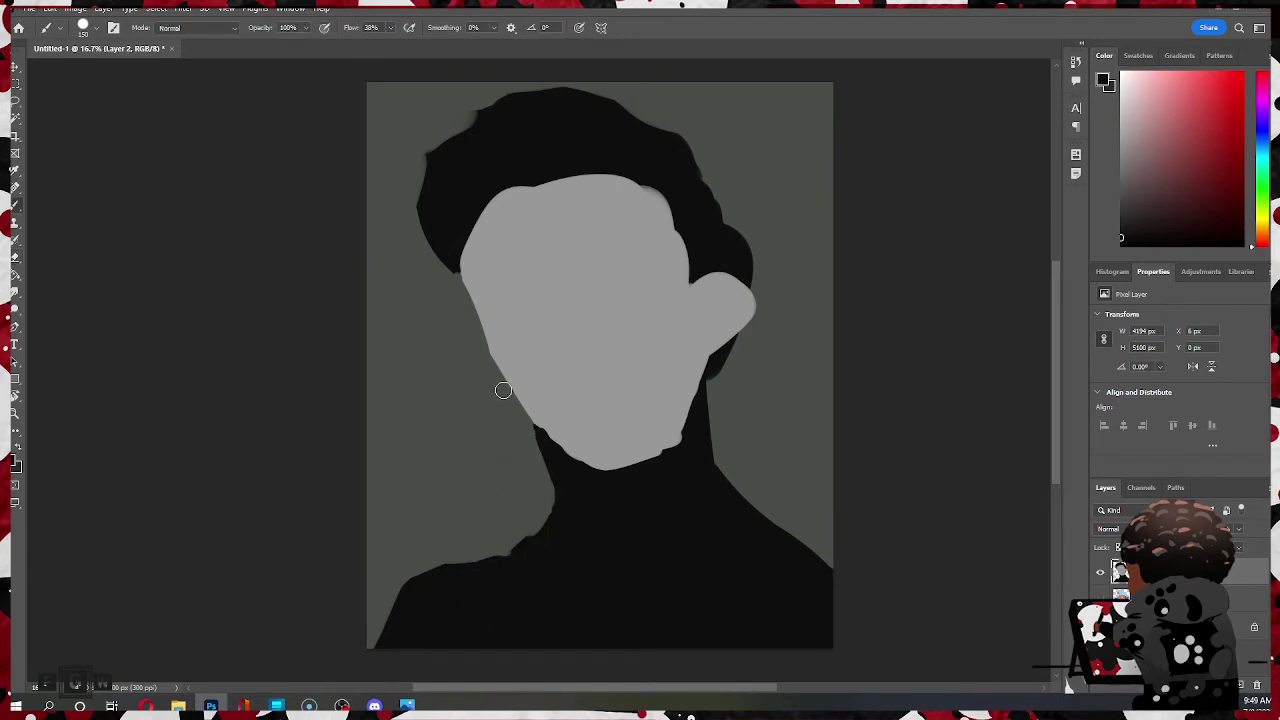
# - Trim the neck's left edge with the eraser and paint the neck and collar area in the face's light grey
pyautogui.press('e')
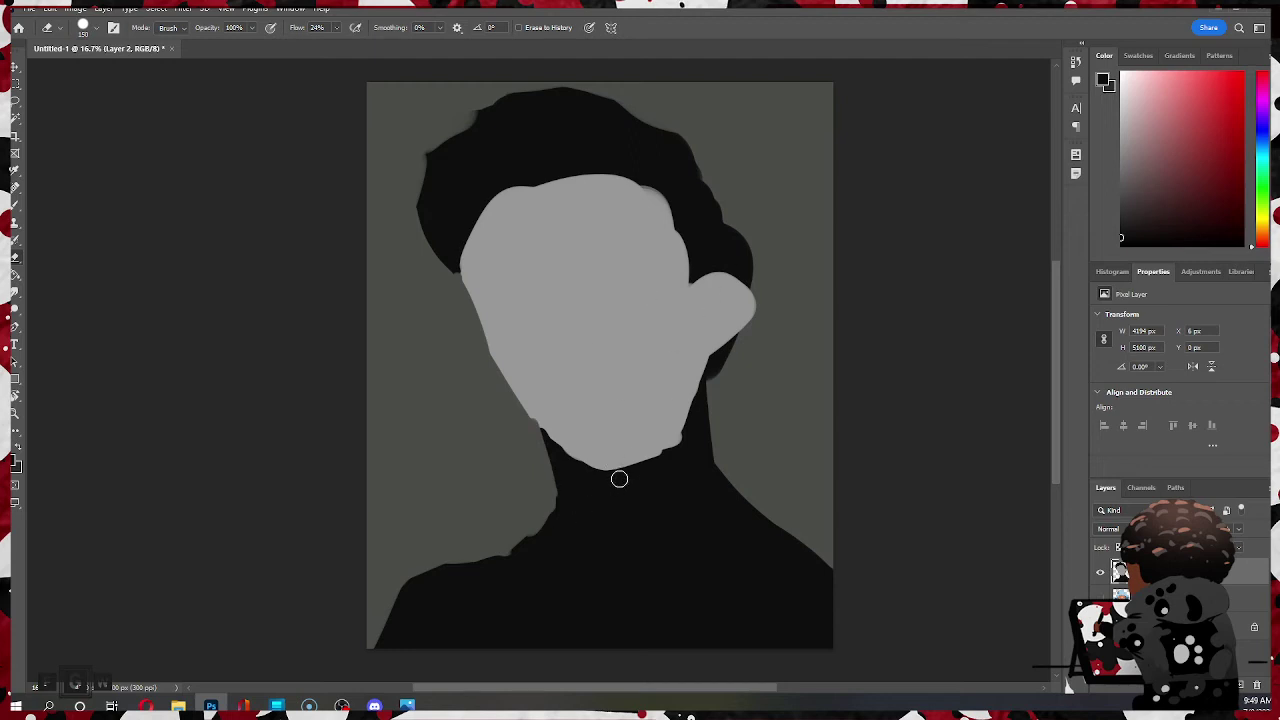
pyautogui.press('b')
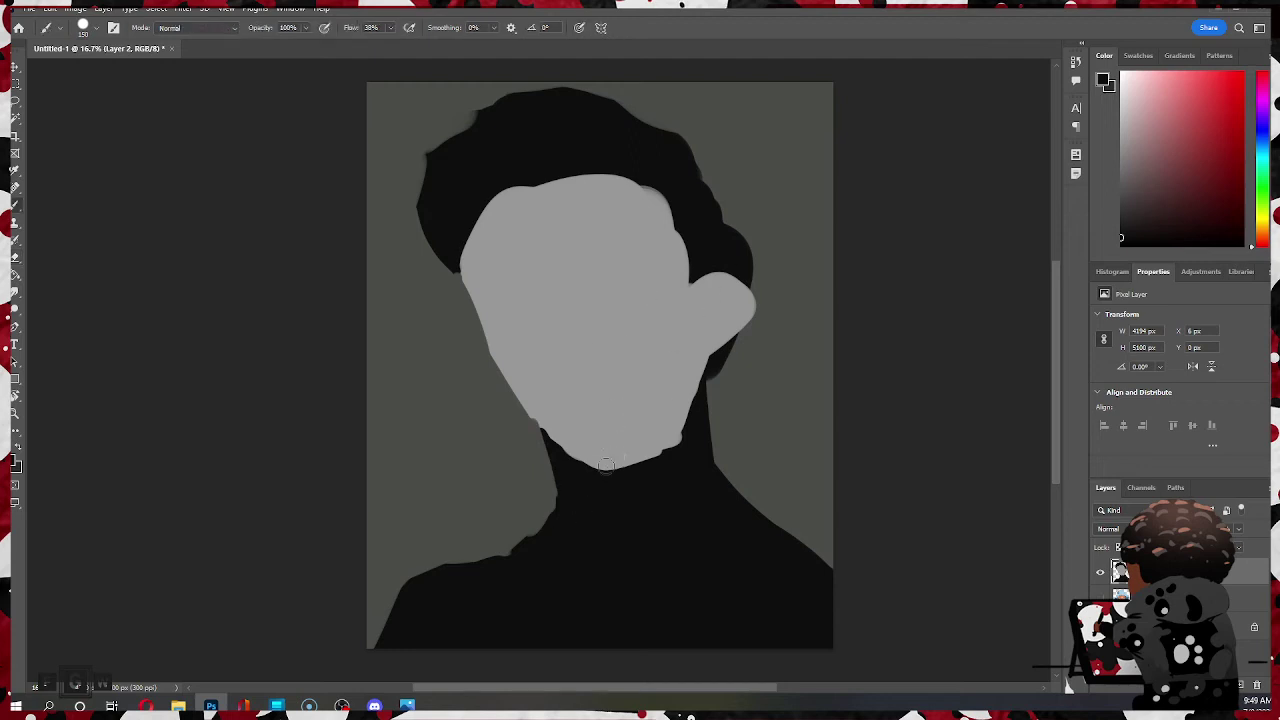
pyautogui.keyDown('alt'); pyautogui.click(578, 372); pyautogui.keyUp('alt')
pyautogui.moveTo(550, 434)
pyautogui.mouseDown()
pyautogui.moveTo(575, 517)
pyautogui.moveTo(570, 449)
pyautogui.moveTo(648, 451)
pyautogui.moveTo(680, 382)
pyautogui.moveTo(694, 528)
pyautogui.moveTo(662, 361)
pyautogui.moveTo(678, 446)
pyautogui.moveTo(686, 384)
pyautogui.moveTo(692, 491)
pyautogui.moveTo(695, 380)
pyautogui.moveTo(686, 510)
pyautogui.mouseUp()
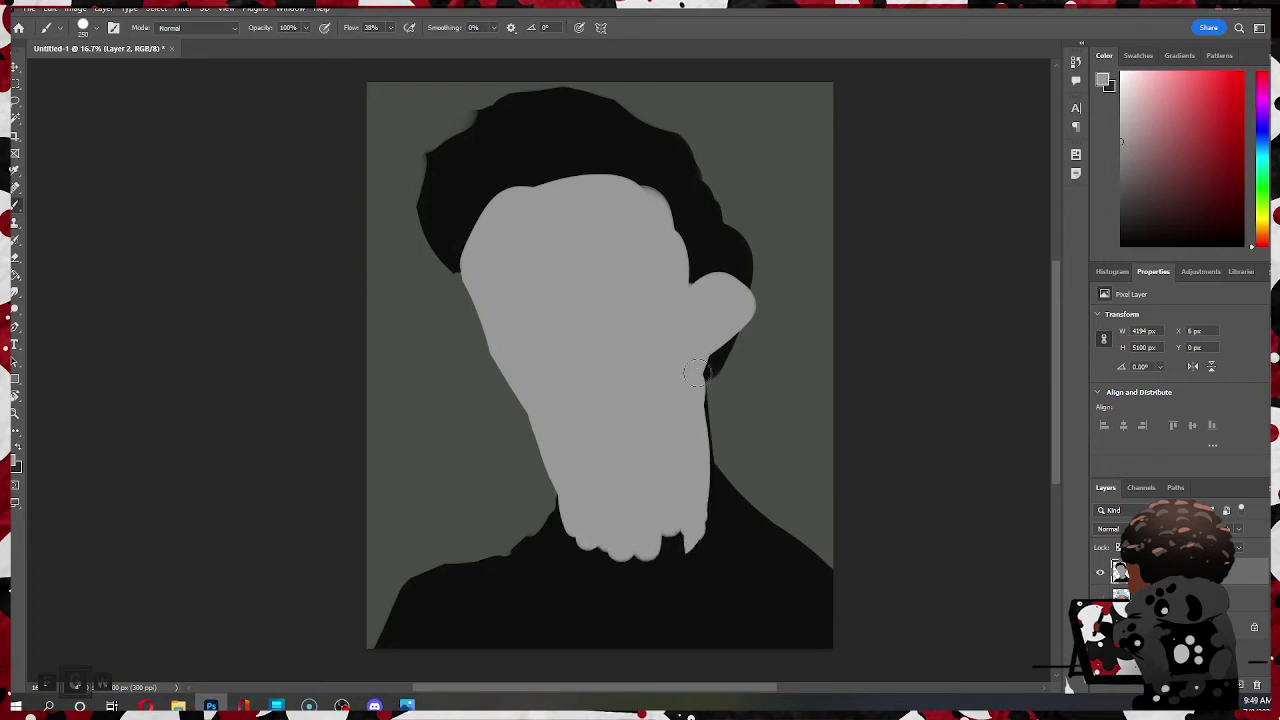
pyautogui.moveTo(705, 367); pyautogui.dragTo(713, 341)
pyautogui.moveTo(570, 507)
pyautogui.mouseDown()
pyautogui.moveTo(553, 550)
pyautogui.moveTo(581, 514)
pyautogui.moveTo(632, 552)
pyautogui.moveTo(586, 567)
pyautogui.moveTo(577, 550)
pyautogui.moveTo(661, 536)
pyautogui.moveTo(693, 513)
pyautogui.moveTo(739, 565)
pyautogui.moveTo(729, 514)
pyautogui.moveTo(741, 537)
pyautogui.moveTo(560, 567)
pyautogui.moveTo(558, 503)
pyautogui.mouseUp()
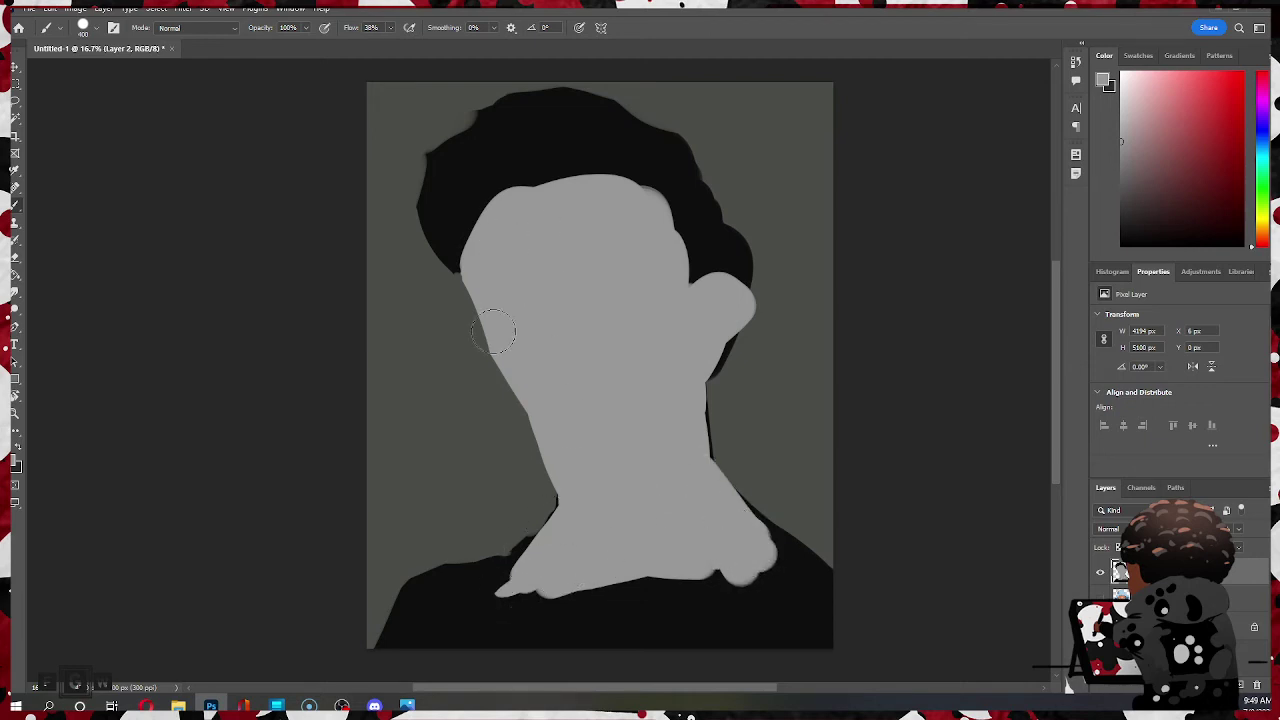
# - Paint near-black hair down the left side of the face with a smaller brush and trim its outer edge with the eraser
pyautogui.keyDown('alt'); pyautogui.click(448, 240); pyautogui.keyUp('alt')
pyautogui.press('[')
pyautogui.press('[')
pyautogui.press('[')
pyautogui.moveTo(452, 264); pyautogui.dragTo(492, 372)
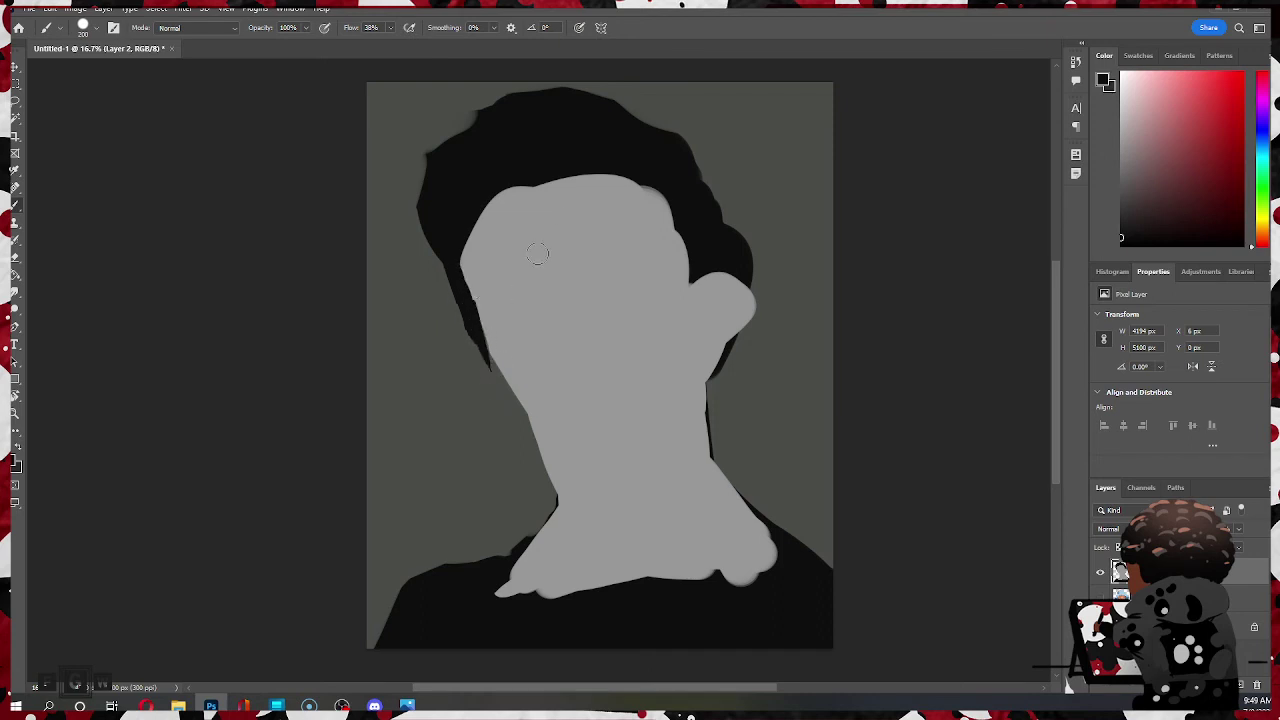
pyautogui.moveTo(464, 280)
pyautogui.mouseDown()
pyautogui.moveTo(473, 230)
pyautogui.moveTo(480, 350)
pyautogui.moveTo(505, 392)
pyautogui.mouseUp()
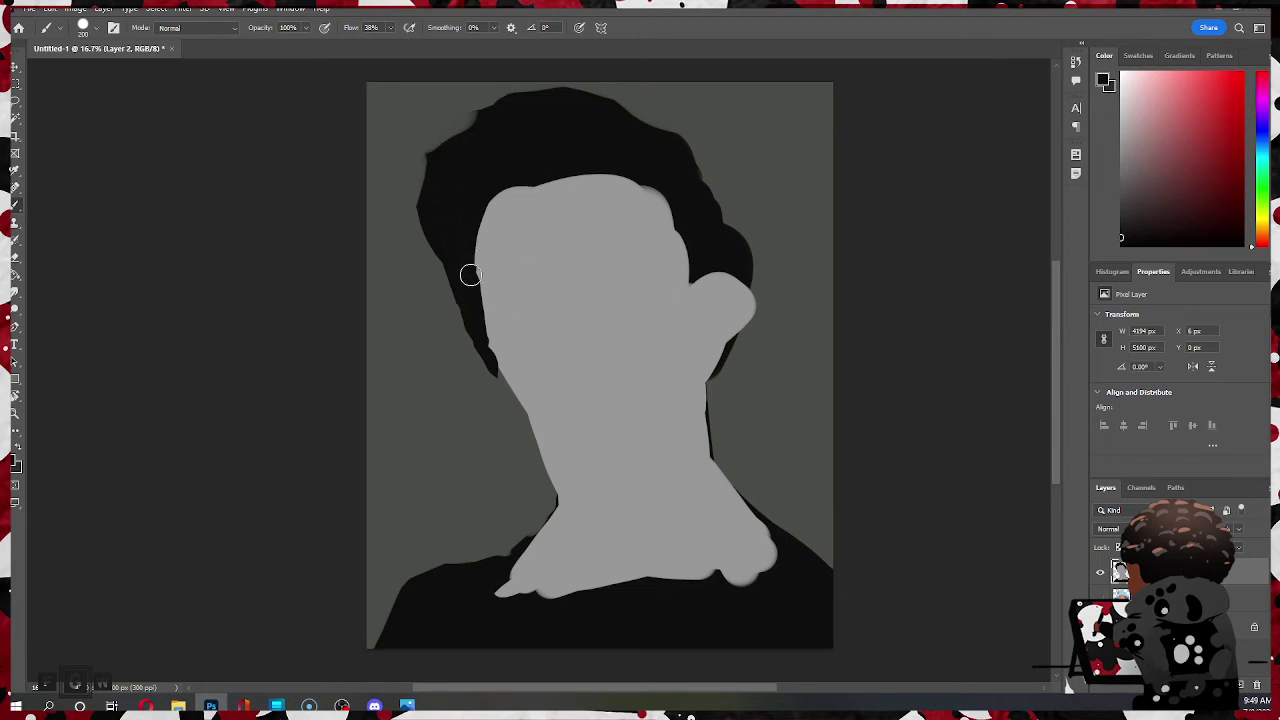
pyautogui.moveTo(470, 274)
pyautogui.mouseDown()
pyautogui.moveTo(495, 231)
pyautogui.moveTo(458, 202)
pyautogui.moveTo(471, 301)
pyautogui.moveTo(446, 213)
pyautogui.moveTo(494, 319)
pyautogui.moveTo(495, 381)
pyautogui.moveTo(491, 302)
pyautogui.moveTo(498, 430)
pyautogui.mouseUp()
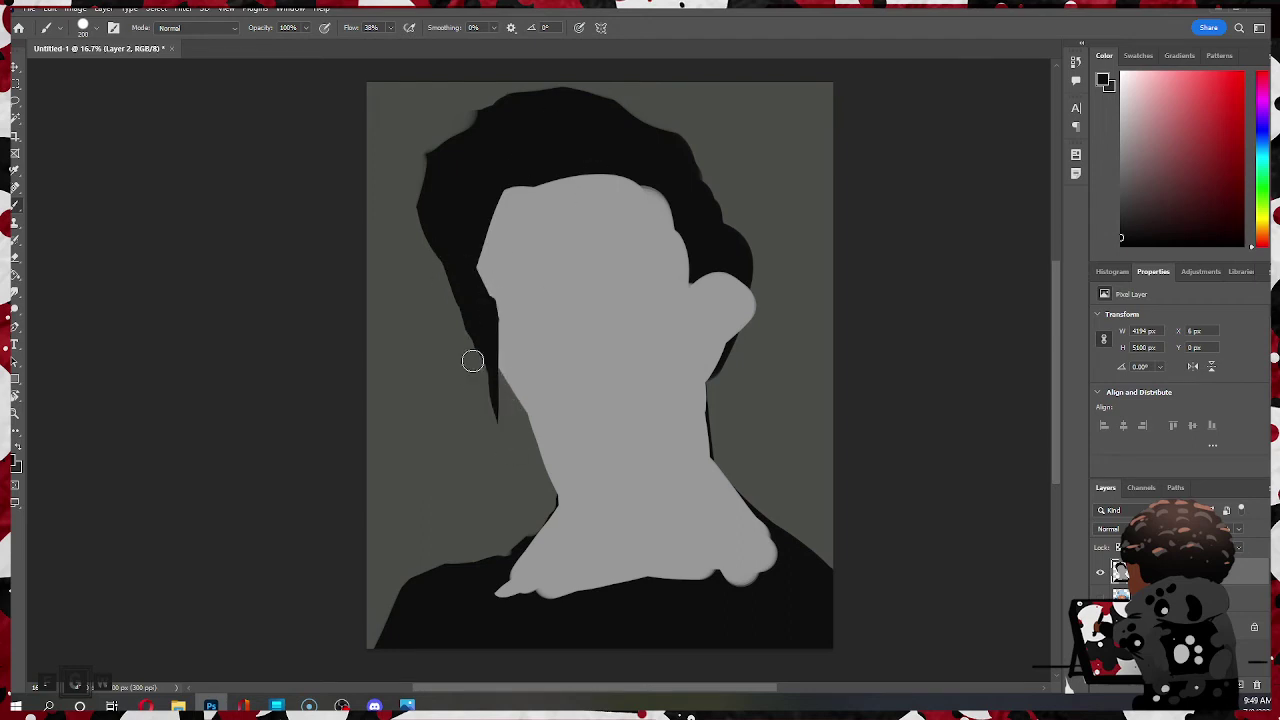
pyautogui.moveTo(487, 346)
pyautogui.mouseDown()
pyautogui.moveTo(518, 357)
pyautogui.moveTo(525, 413)
pyautogui.moveTo(454, 381)
pyautogui.moveTo(457, 368)
pyautogui.moveTo(481, 399)
pyautogui.moveTo(476, 364)
pyautogui.moveTo(505, 399)
pyautogui.moveTo(469, 352)
pyautogui.mouseUp()
pyautogui.press('e')
pyautogui.moveTo(449, 303); pyautogui.dragTo(411, 234)
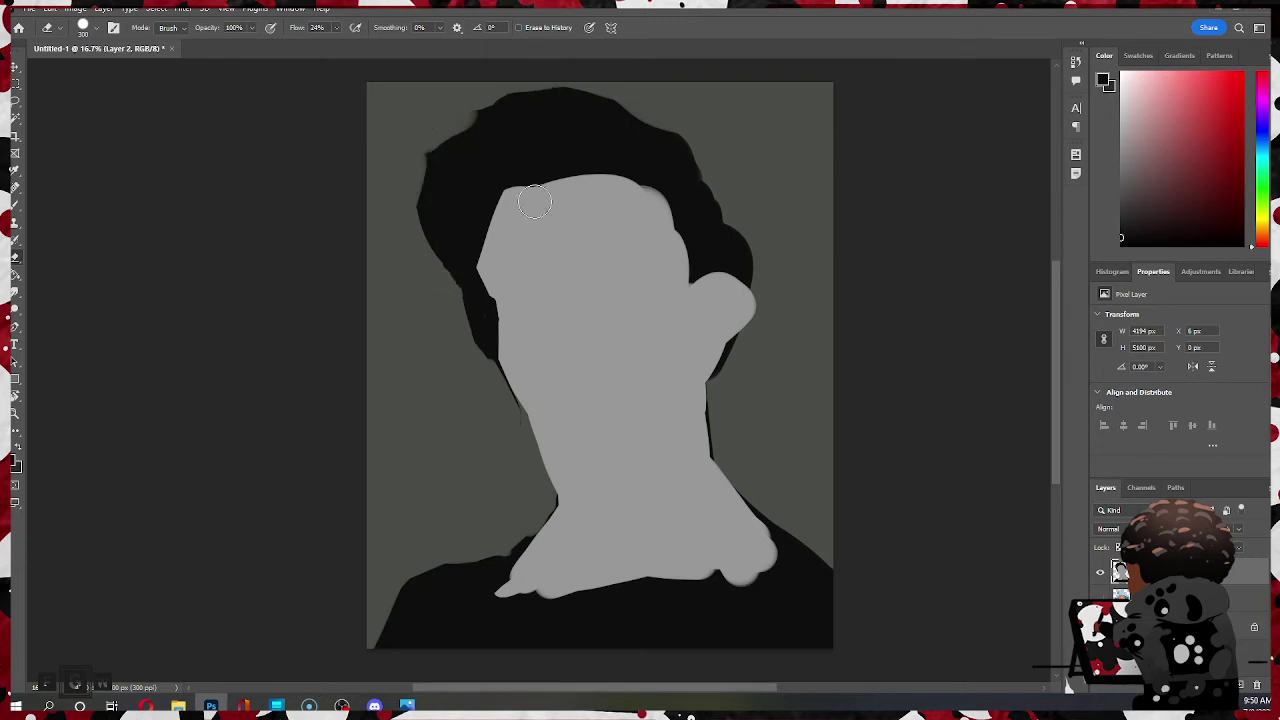
# - Reshape the left temple and hairline with the light grey sampled from the face
pyautogui.press('b')
pyautogui.keyDown('alt'); pyautogui.click(566, 279); pyautogui.keyUp('alt')
pyautogui.moveTo(482, 270); pyautogui.dragTo(510, 180)
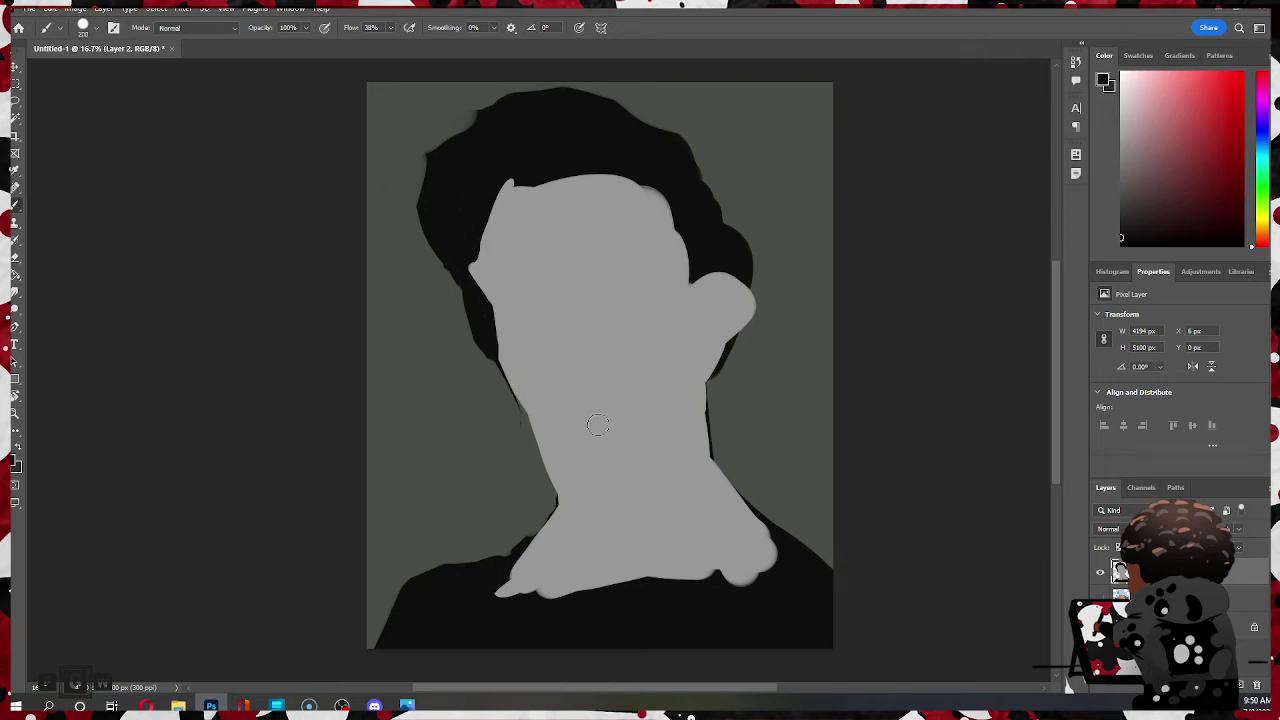
# - Block in a beard below the chin in near-black and clean up its upper edge in light grey
pyautogui.moveTo(541, 421)
pyautogui.mouseDown()
pyautogui.moveTo(599, 435)
pyautogui.moveTo(608, 453)
pyautogui.moveTo(605, 421)
pyautogui.moveTo(616, 428)
pyautogui.moveTo(584, 457)
pyautogui.moveTo(631, 483)
pyautogui.moveTo(628, 445)
pyautogui.moveTo(646, 459)
pyautogui.moveTo(625, 460)
pyautogui.moveTo(619, 422)
pyautogui.moveTo(679, 411)
pyautogui.moveTo(621, 512)
pyautogui.moveTo(698, 387)
pyautogui.mouseUp()
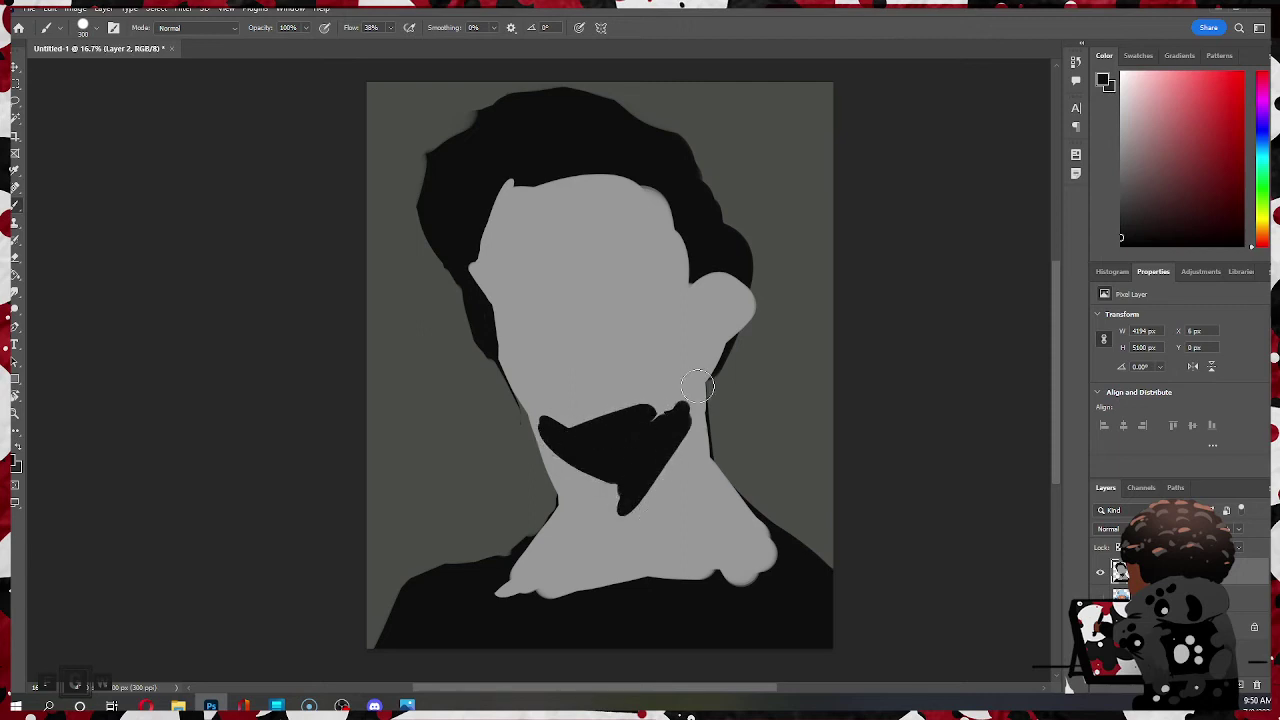
pyautogui.moveTo(600, 434)
pyautogui.mouseDown()
pyautogui.moveTo(686, 400)
pyautogui.moveTo(669, 451)
pyautogui.moveTo(585, 495)
pyautogui.mouseUp()
pyautogui.moveTo(562, 425)
pyautogui.mouseDown()
pyautogui.moveTo(661, 393)
pyautogui.moveTo(585, 431)
pyautogui.moveTo(545, 427)
pyautogui.moveTo(640, 422)
pyautogui.moveTo(668, 404)
pyautogui.moveTo(626, 416)
pyautogui.moveTo(657, 405)
pyautogui.mouseUp()
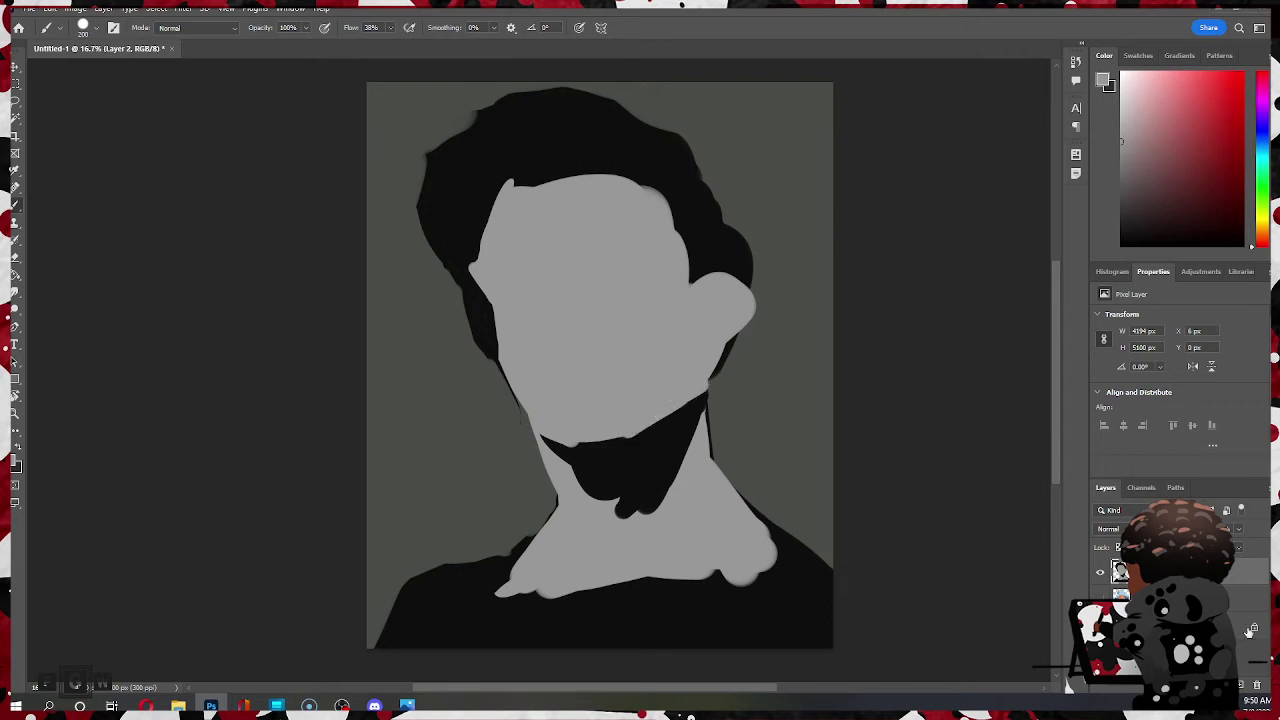
# - Extend the beard up to the right ear and raise its rounded top over the chin in near-black
pyautogui.keyDown('alt'); pyautogui.click(663, 480); pyautogui.keyUp('alt')
pyautogui.moveTo(695, 378)
pyautogui.mouseDown()
pyautogui.moveTo(681, 422)
pyautogui.moveTo(700, 360)
pyautogui.moveTo(630, 470)
pyautogui.moveTo(635, 394)
pyautogui.moveTo(656, 389)
pyautogui.moveTo(631, 422)
pyautogui.moveTo(691, 341)
pyautogui.mouseUp()
pyautogui.keyDown('alt'); pyautogui.click(636, 395); pyautogui.keyUp('alt')
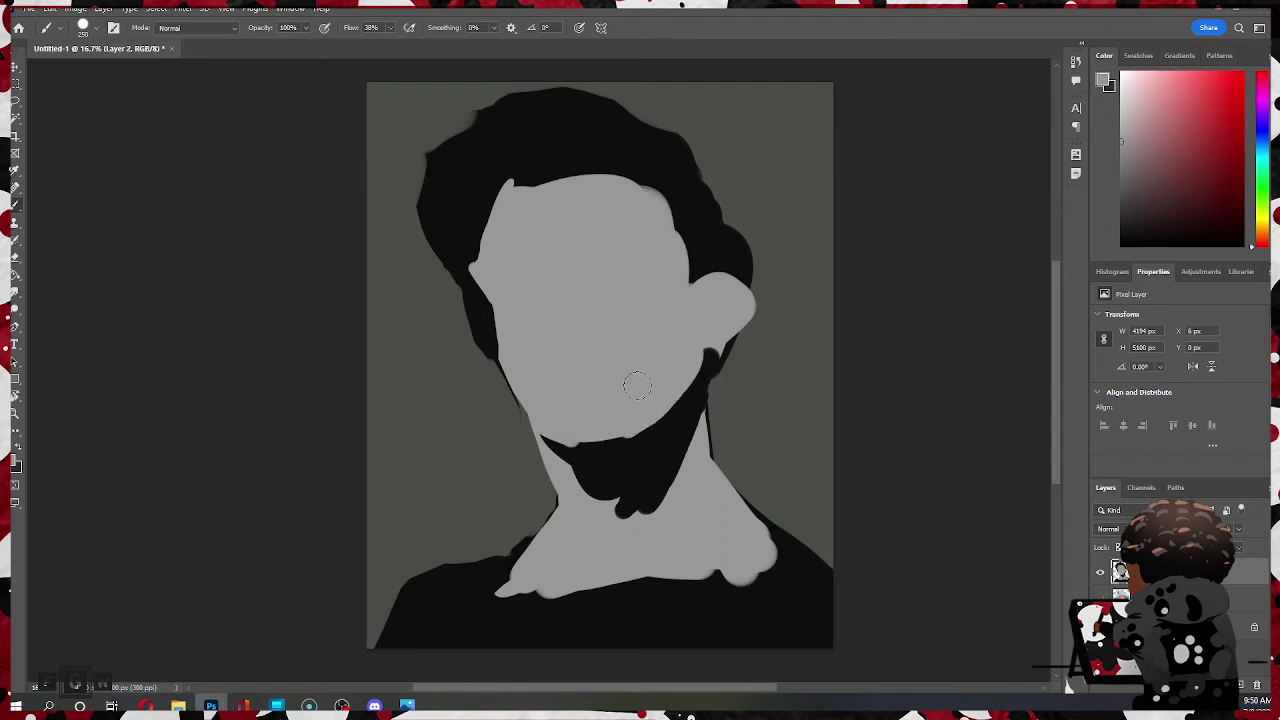
pyautogui.keyDown('alt'); pyautogui.click(616, 456); pyautogui.keyUp('alt')
pyautogui.moveTo(575, 442)
pyautogui.mouseDown()
pyautogui.moveTo(642, 454)
pyautogui.moveTo(631, 447)
pyautogui.moveTo(652, 418)
pyautogui.moveTo(569, 444)
pyautogui.moveTo(665, 463)
pyautogui.mouseUp()
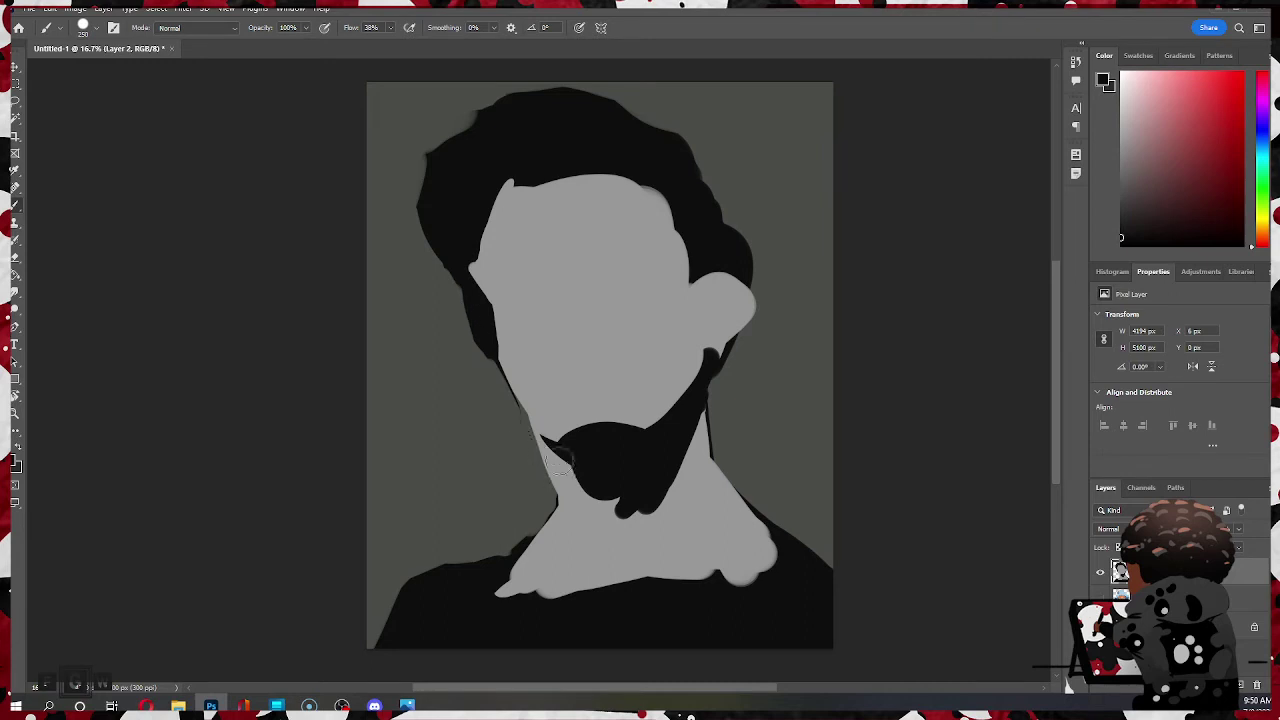
# - Cut back the beard's lower left edge and bottom tip with the neck's light grey
pyautogui.keyDown('alt'); pyautogui.click(582, 535); pyautogui.keyUp('alt')
pyautogui.moveTo(550, 455); pyautogui.dragTo(621, 537)
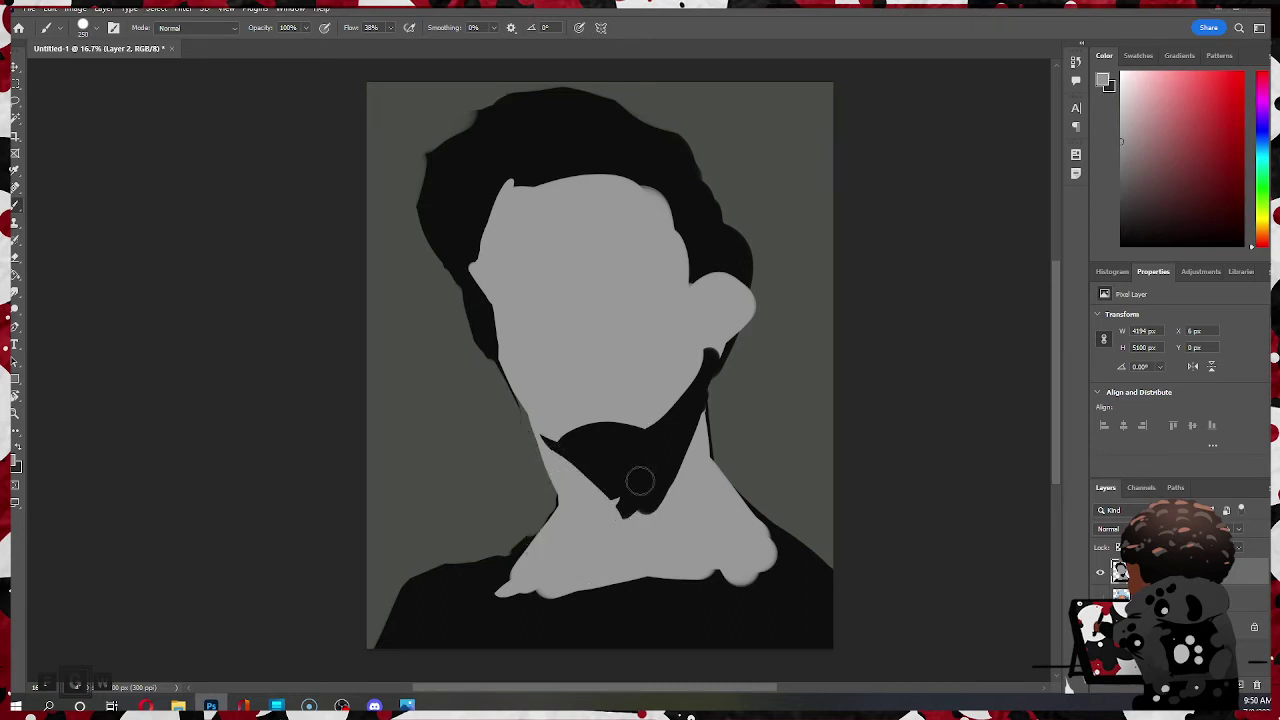
pyautogui.moveTo(613, 500)
pyautogui.mouseDown()
pyautogui.moveTo(640, 488)
pyautogui.moveTo(644, 511)
pyautogui.mouseUp()
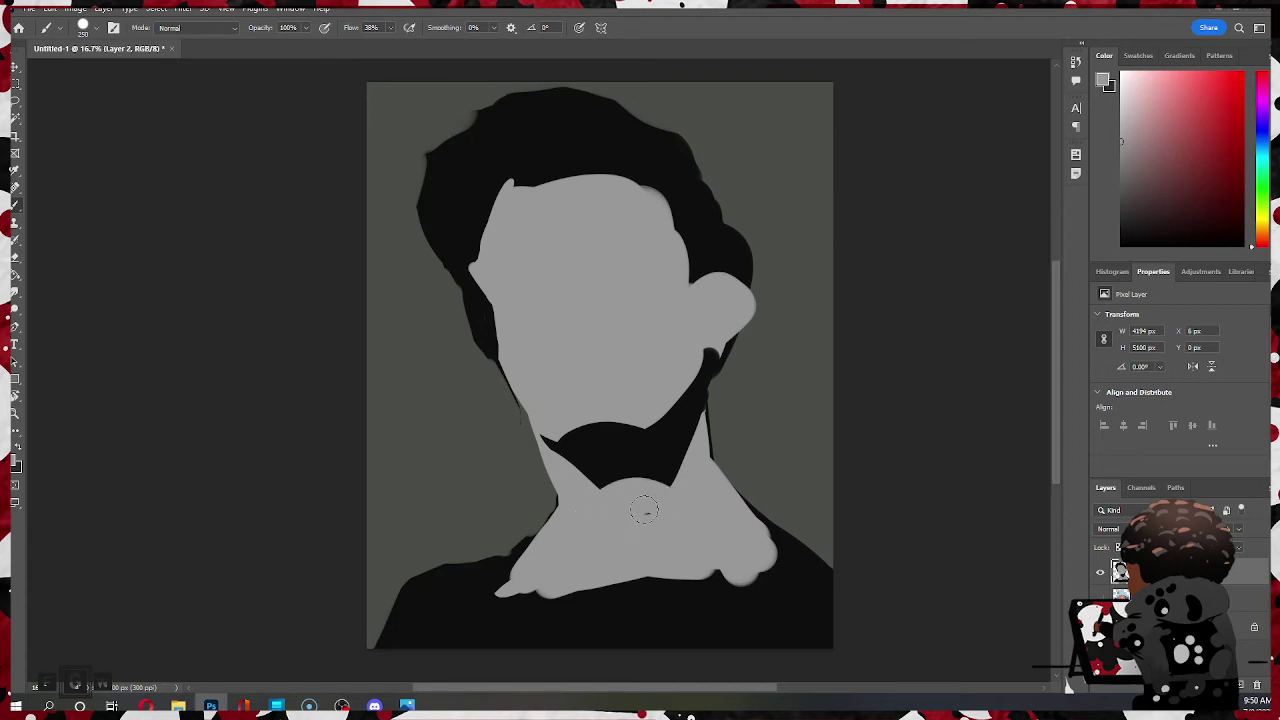
# - Try extending the beard down the neck with a near-black stroke, and undo it
pyautogui.keyDown('alt'); pyautogui.click(669, 446); pyautogui.keyUp('alt')
pyautogui.moveTo(669, 446); pyautogui.dragTo(650, 522)
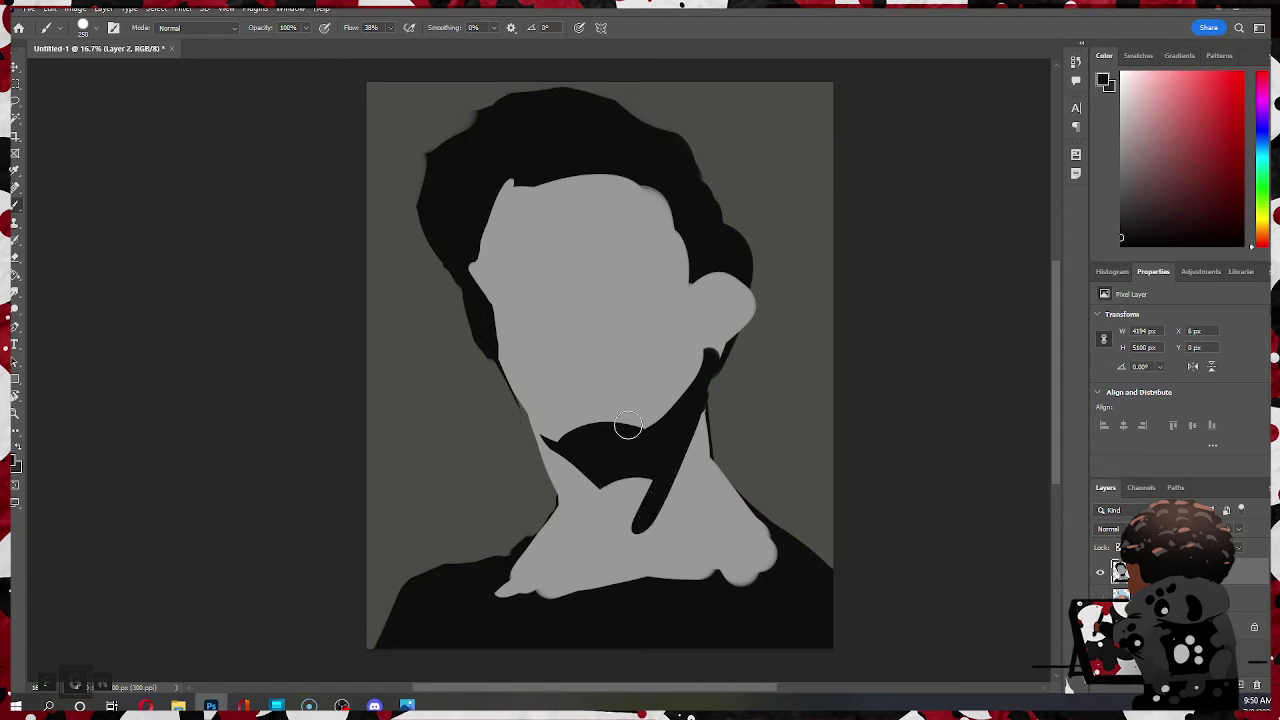
pyautogui.hotkey('ctrl', 'z')
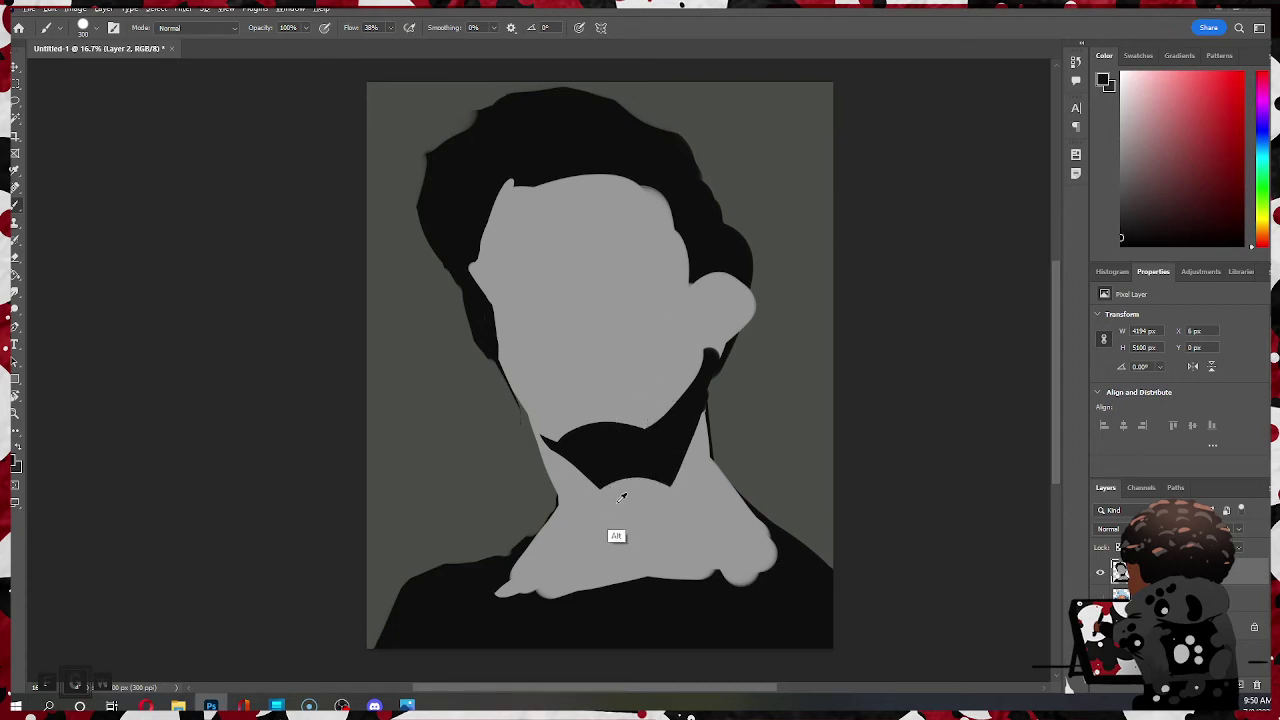
# - Smooth the beard's lower edge above the neck with sampled light grey
pyautogui.keyDown('alt'); pyautogui.click(616, 534); pyautogui.keyUp('alt')
pyautogui.moveTo(606, 478); pyautogui.dragTo(592, 492)
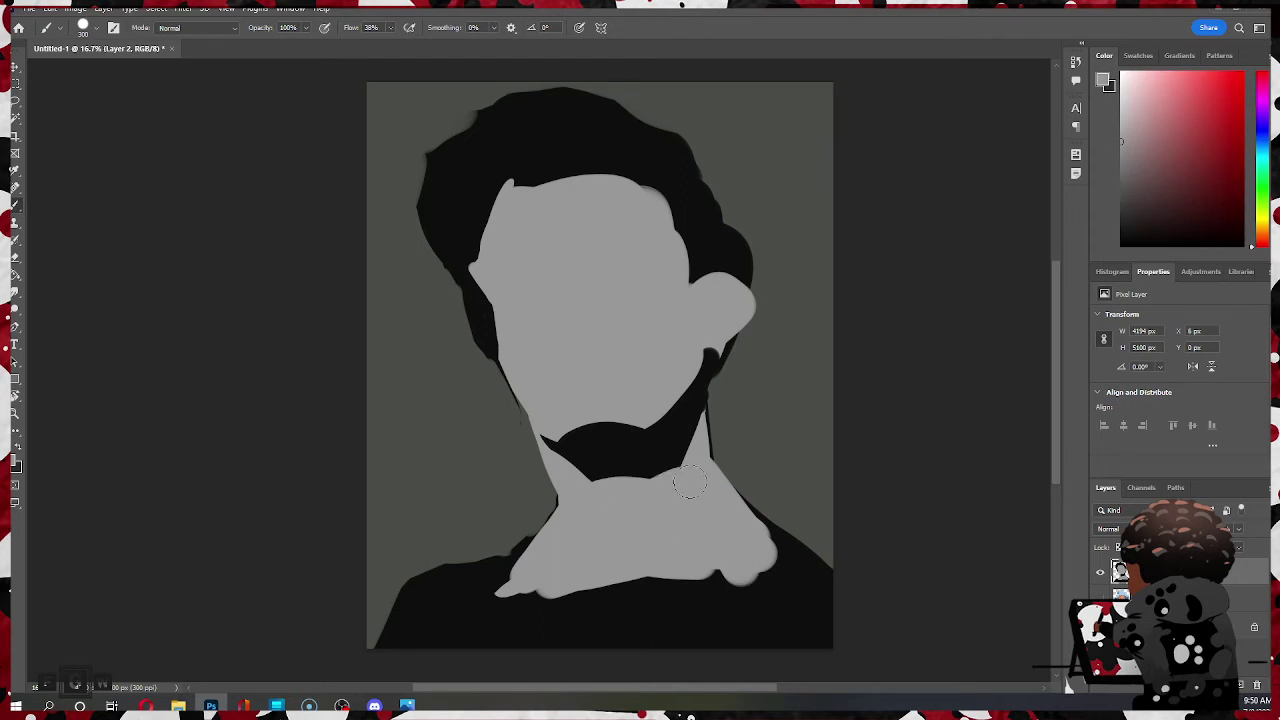
# - Paint a near-black streak from the beard's right side down the neck and trim its edge with sampled light grey
pyautogui.keyDown('alt'); pyautogui.click(703, 426); pyautogui.keyUp('alt')
pyautogui.moveTo(697, 424); pyautogui.dragTo(648, 530)
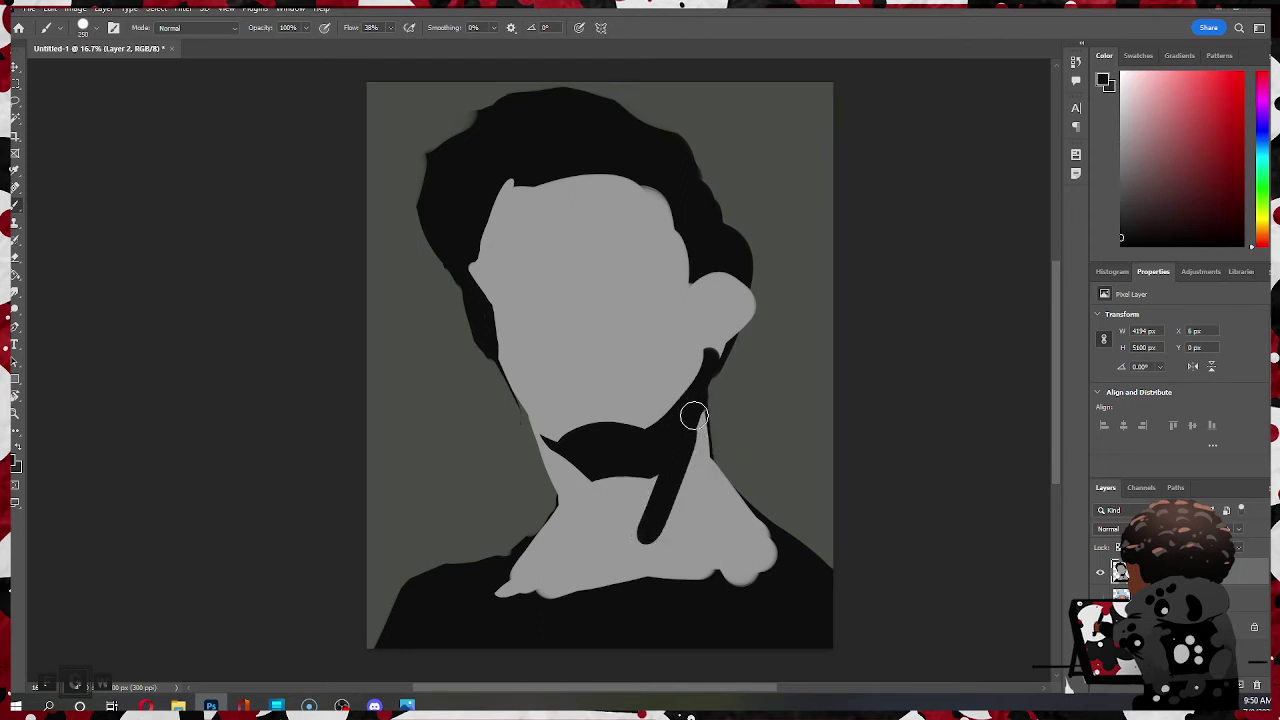
pyautogui.moveTo(662, 462); pyautogui.dragTo(649, 530)
pyautogui.keyDown('alt'); pyautogui.click(698, 456); pyautogui.keyUp('alt')
pyautogui.keyDown('alt'); pyautogui.click(700, 468); pyautogui.keyUp('alt')
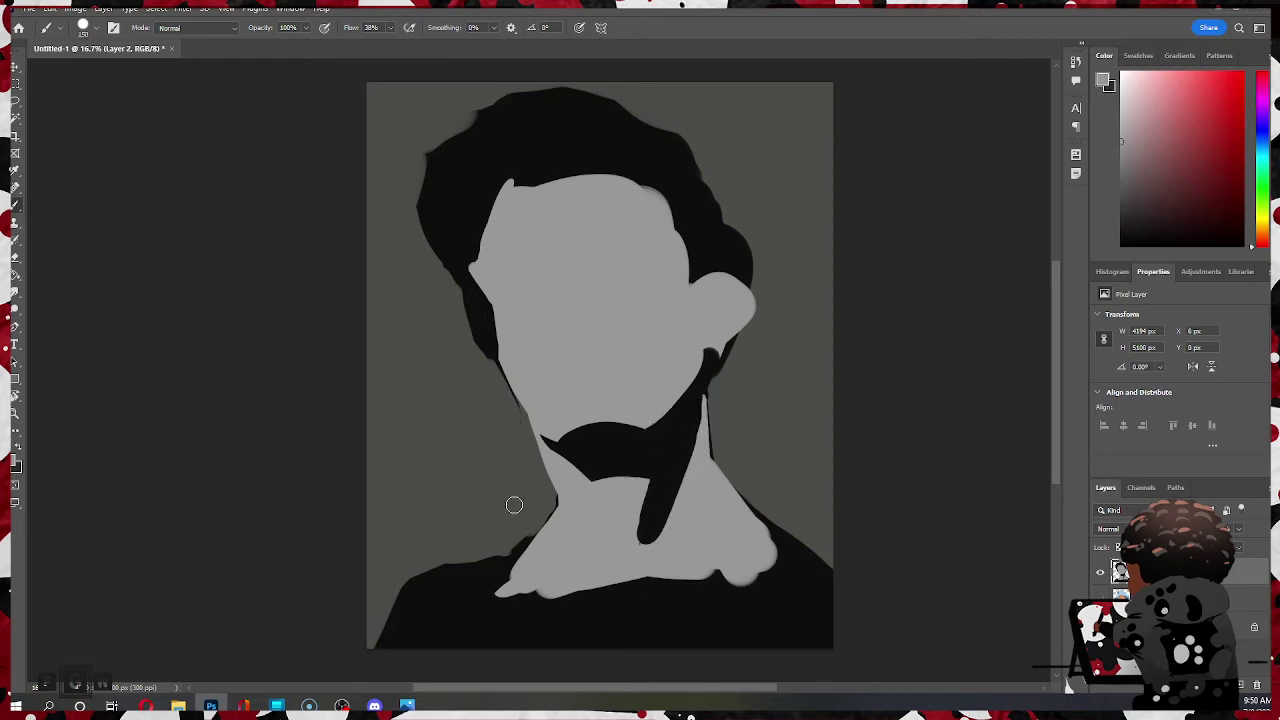
# - Erase the dark fringe along the left jaw, neck and shoulder to clean up the silhouette's outline
pyautogui.press('e')
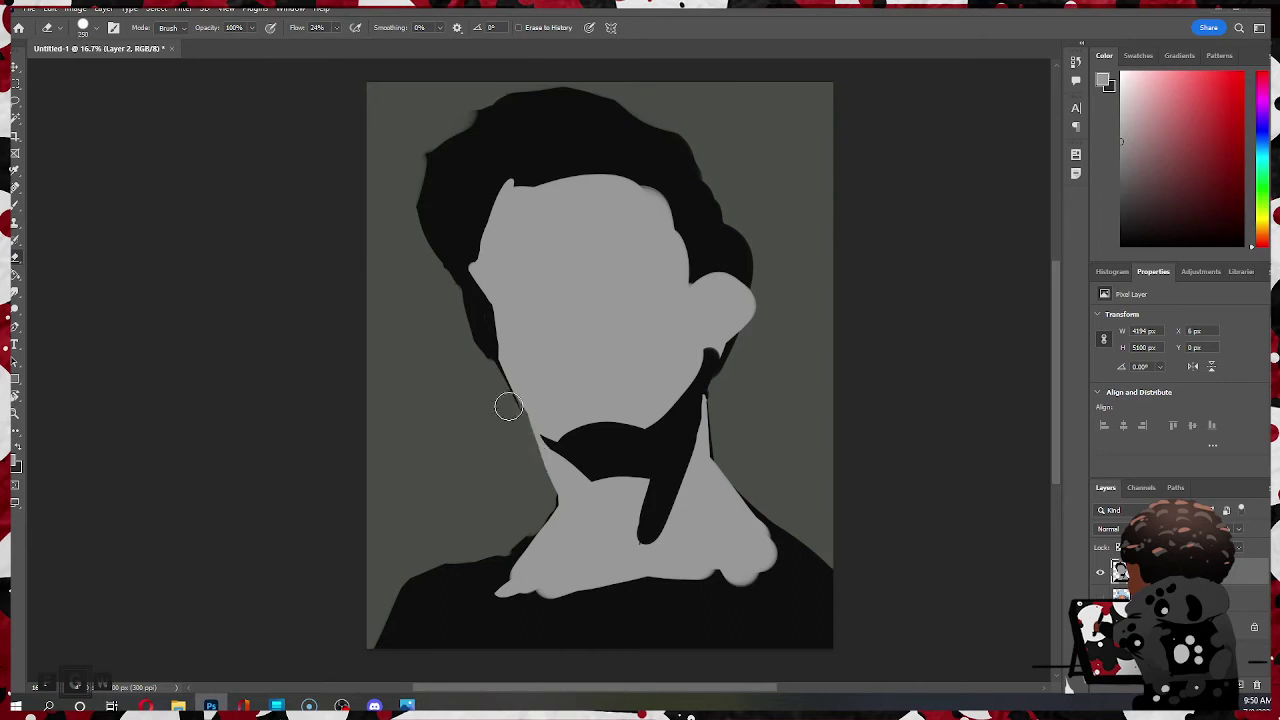
pyautogui.press('[')
pyautogui.press('[')
pyautogui.press('[')
pyautogui.press('[')
pyautogui.moveTo(523, 423); pyautogui.dragTo(552, 526)
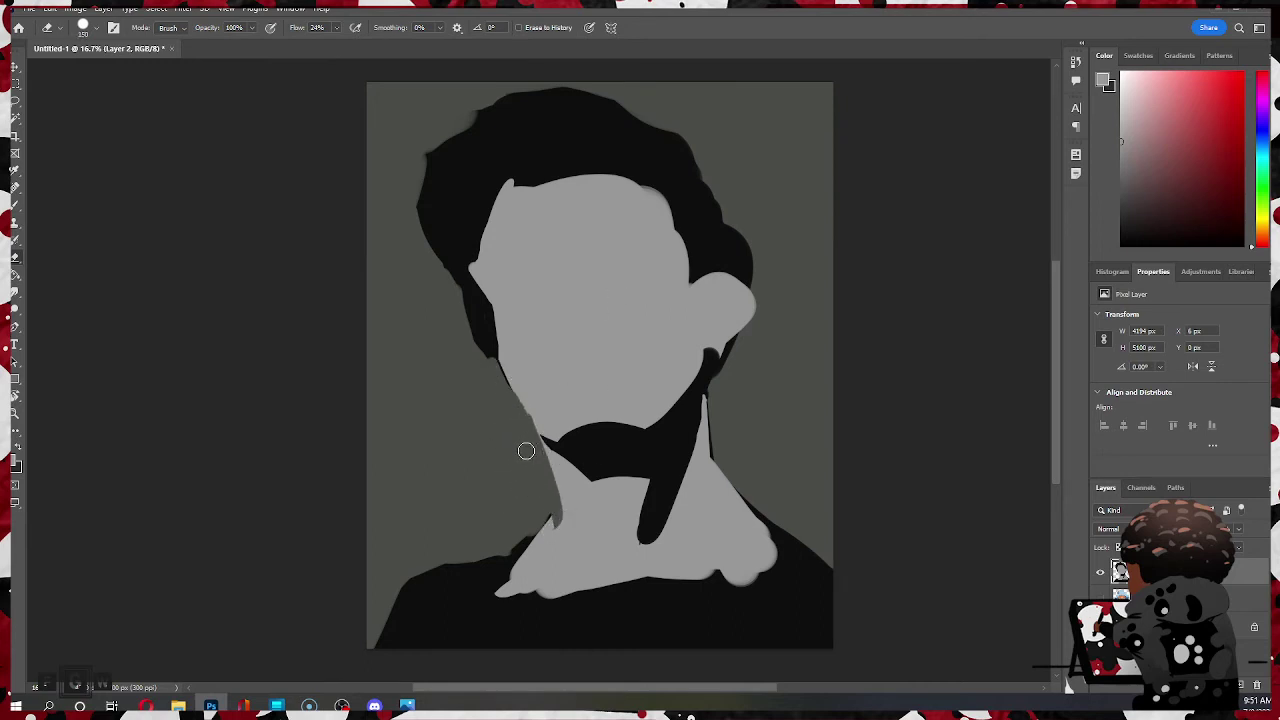
pyautogui.moveTo(534, 440); pyautogui.dragTo(565, 509)
pyautogui.moveTo(549, 447)
pyautogui.mouseDown()
pyautogui.moveTo(561, 520)
pyautogui.moveTo(503, 562)
pyautogui.mouseUp()
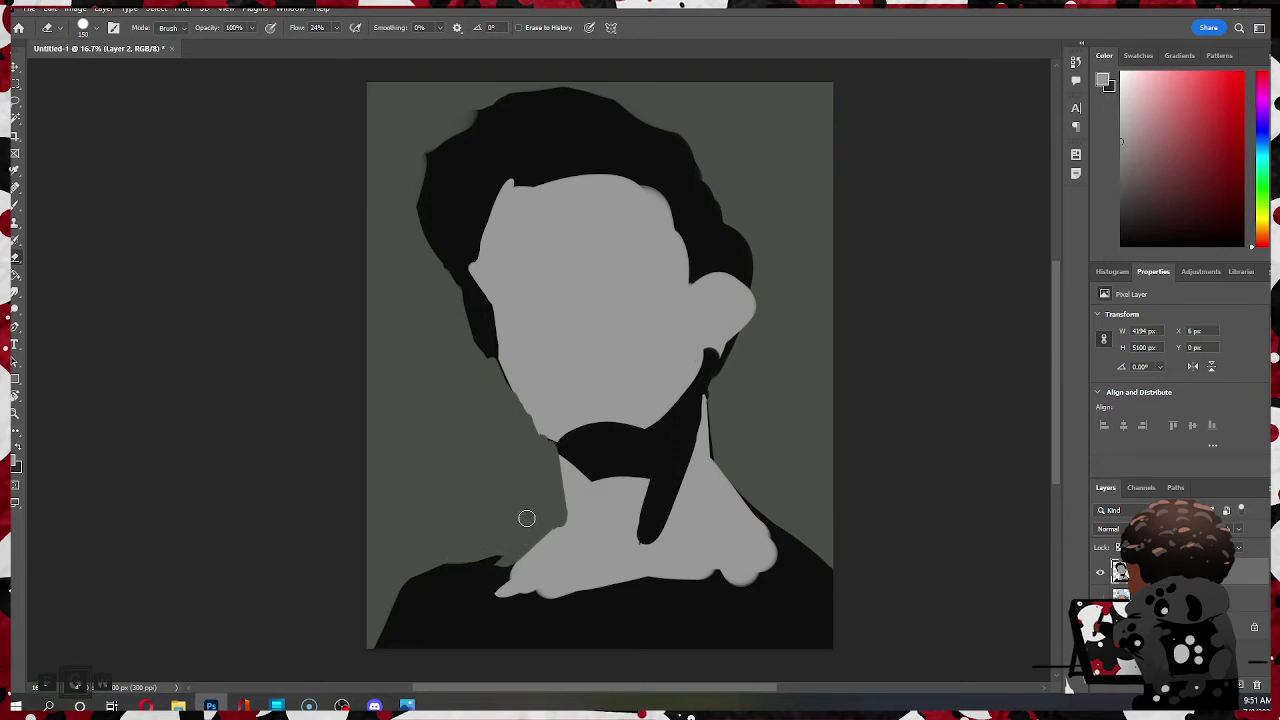
pyautogui.moveTo(514, 543)
pyautogui.mouseDown()
pyautogui.moveTo(414, 581)
pyautogui.moveTo(283, 680)
pyautogui.moveTo(402, 598)
pyautogui.moveTo(380, 645)
pyautogui.mouseUp()
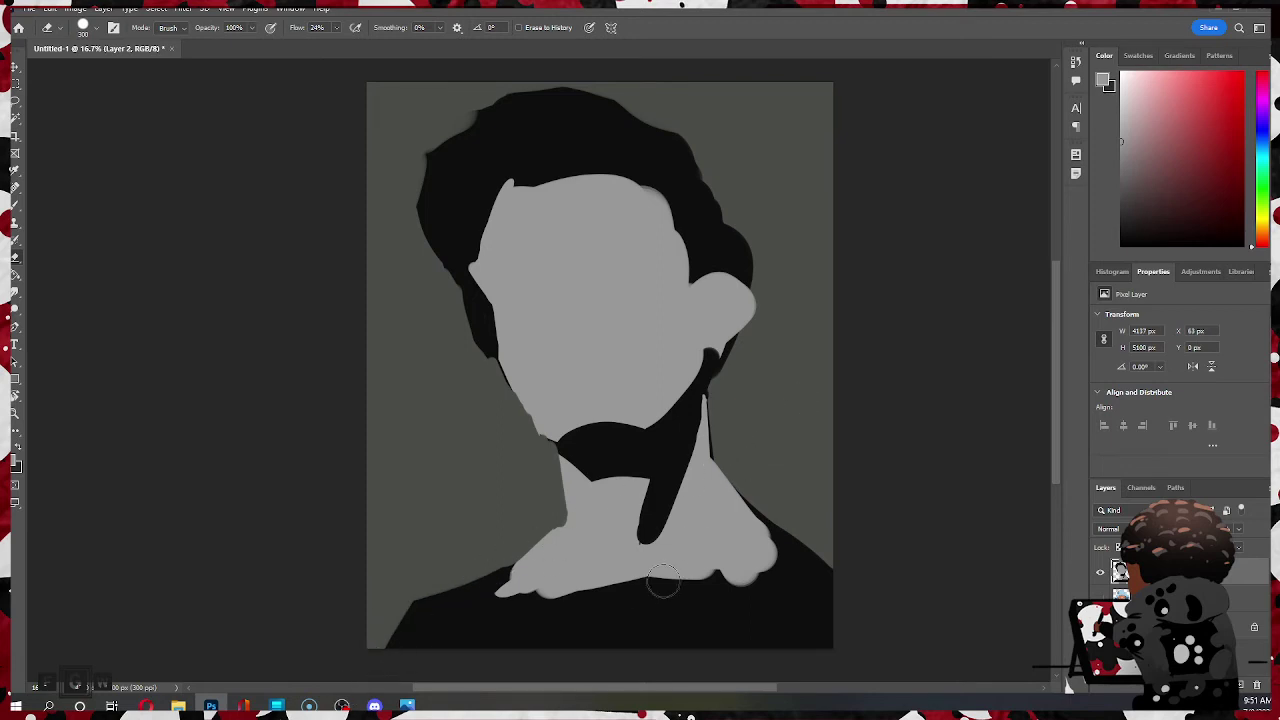
# - Cover the dark shoulders and chest with the neck's light grey, keeping the paint inside the silhouette
pyautogui.press('b')
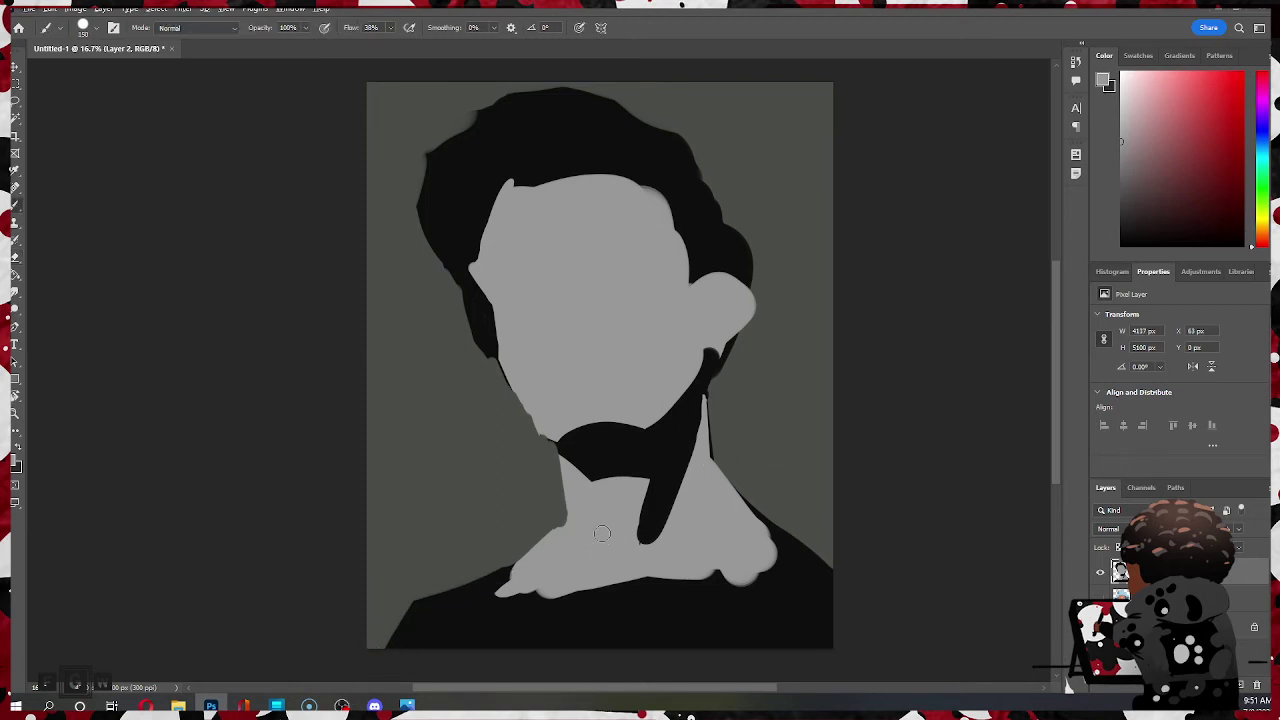
pyautogui.press(']')
pyautogui.press(']')
pyautogui.press(']')
pyautogui.press(']')
pyautogui.moveTo(545, 592)
pyautogui.mouseDown()
pyautogui.moveTo(401, 619)
pyautogui.moveTo(407, 650)
pyautogui.moveTo(839, 546)
pyautogui.moveTo(775, 566)
pyautogui.moveTo(827, 578)
pyautogui.moveTo(780, 656)
pyautogui.moveTo(733, 614)
pyautogui.moveTo(777, 539)
pyautogui.moveTo(791, 569)
pyautogui.mouseUp()
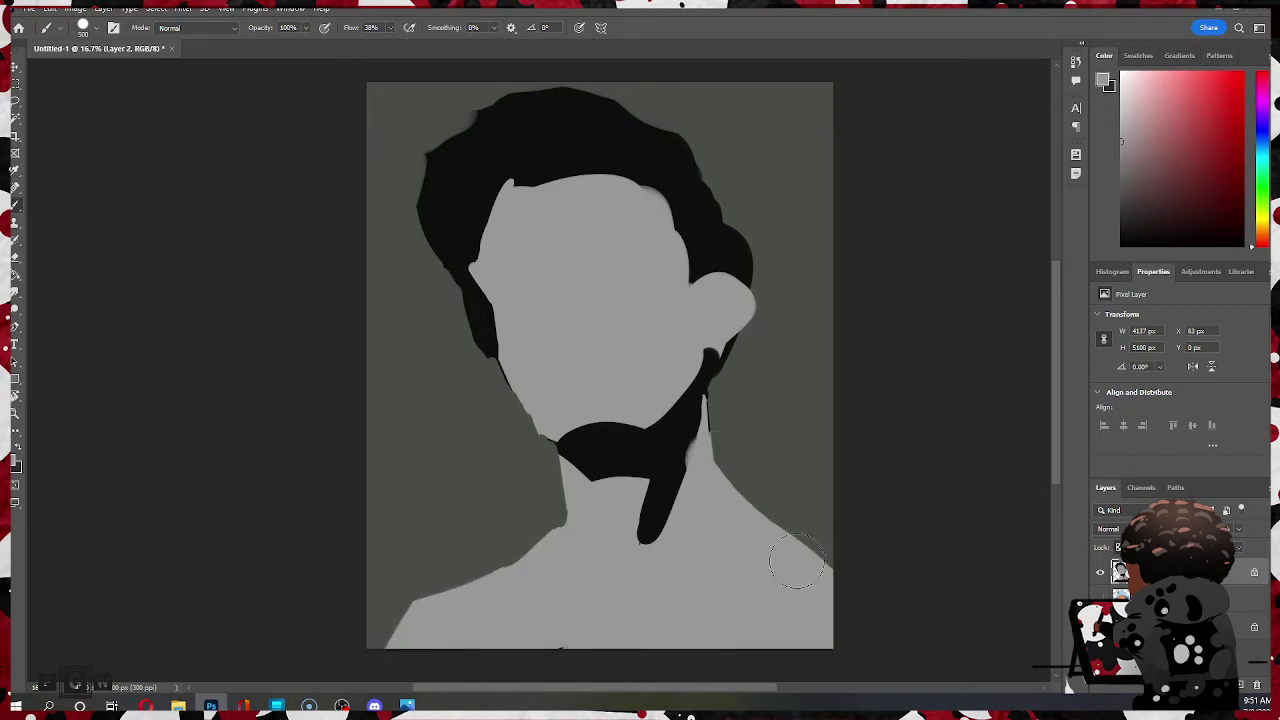
# - Widen the right side of the neck up to the ear and fill out the left neck edge in light grey
pyautogui.press('[')
pyautogui.press('[')
pyautogui.press('[')
pyautogui.moveTo(723, 403)
pyautogui.mouseDown()
pyautogui.moveTo(725, 379)
pyautogui.moveTo(722, 446)
pyautogui.moveTo(712, 384)
pyautogui.mouseUp()
pyautogui.press('[')
pyautogui.press('[')
pyautogui.moveTo(706, 391); pyautogui.dragTo(714, 476)
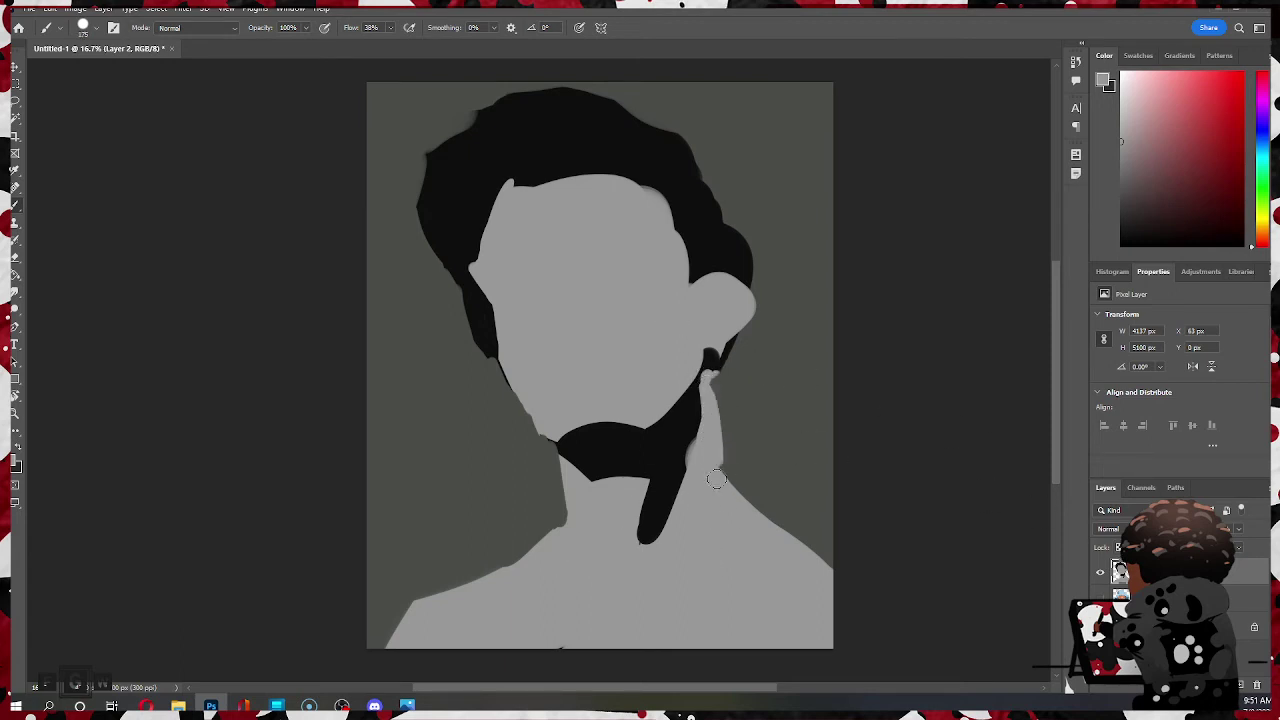
pyautogui.moveTo(705, 397); pyautogui.dragTo(704, 393)
pyautogui.moveTo(709, 498); pyautogui.dragTo(716, 573)
pyautogui.moveTo(573, 496); pyautogui.dragTo(548, 532)
pyautogui.click(708, 377)
# - Erase stray paint along the right neck and shoulder, and smooth the left neck edge and jaw corner
pyautogui.press('e')
pyautogui.moveTo(716, 384)
pyautogui.mouseDown()
pyautogui.moveTo(737, 497)
pyautogui.moveTo(713, 401)
pyautogui.moveTo(741, 499)
pyautogui.moveTo(733, 488)
pyautogui.moveTo(833, 544)
pyautogui.mouseUp()
pyautogui.press(']')
pyautogui.press(']')
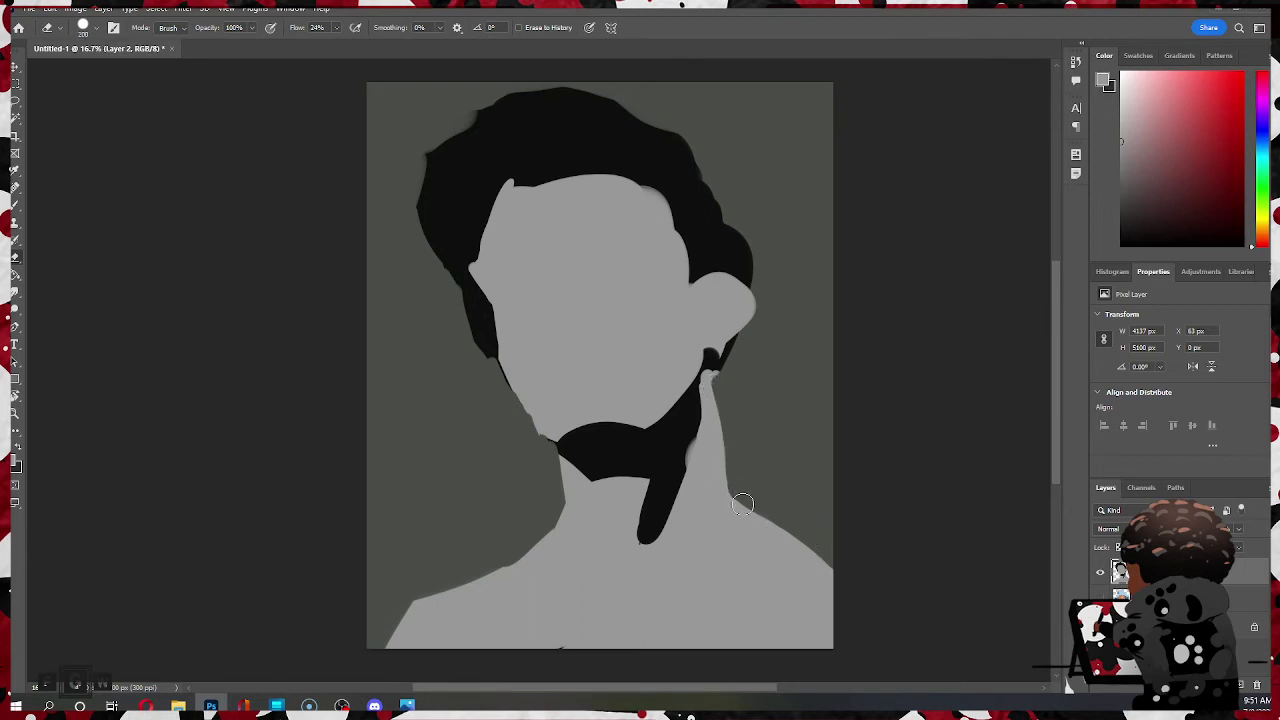
pyautogui.click(574, 463)
pyautogui.press('b')
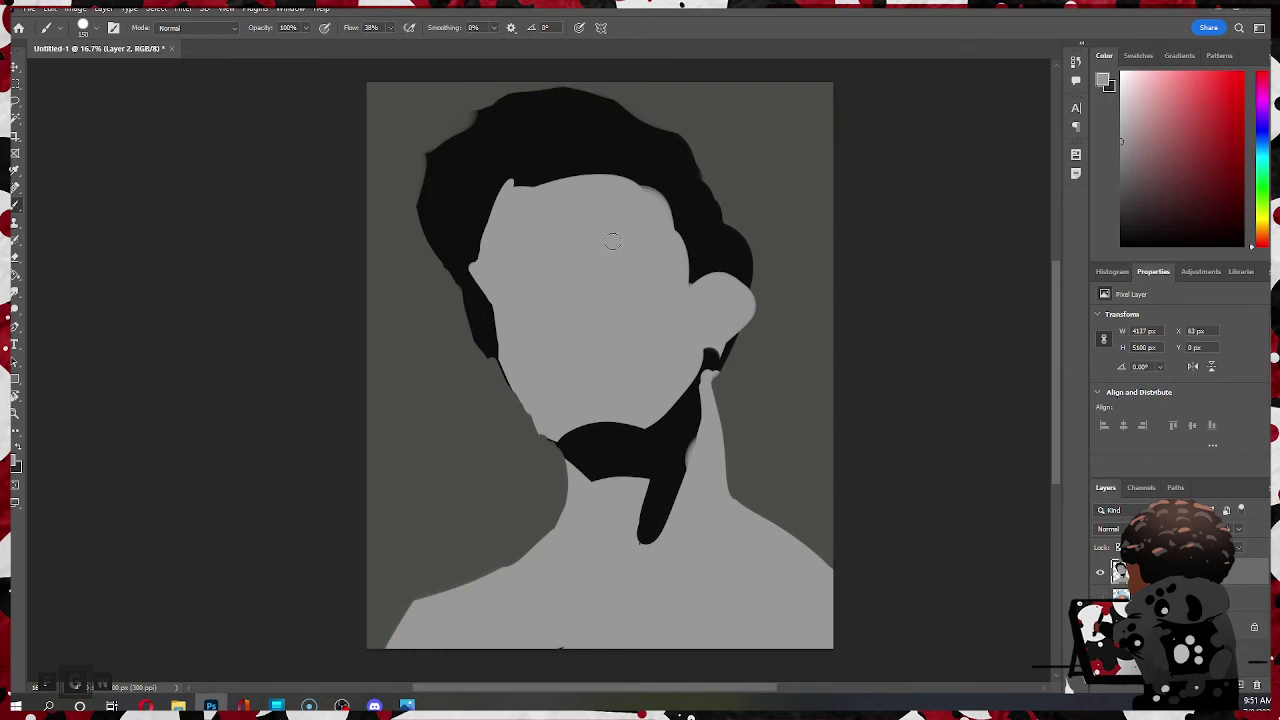
pyautogui.press('e')
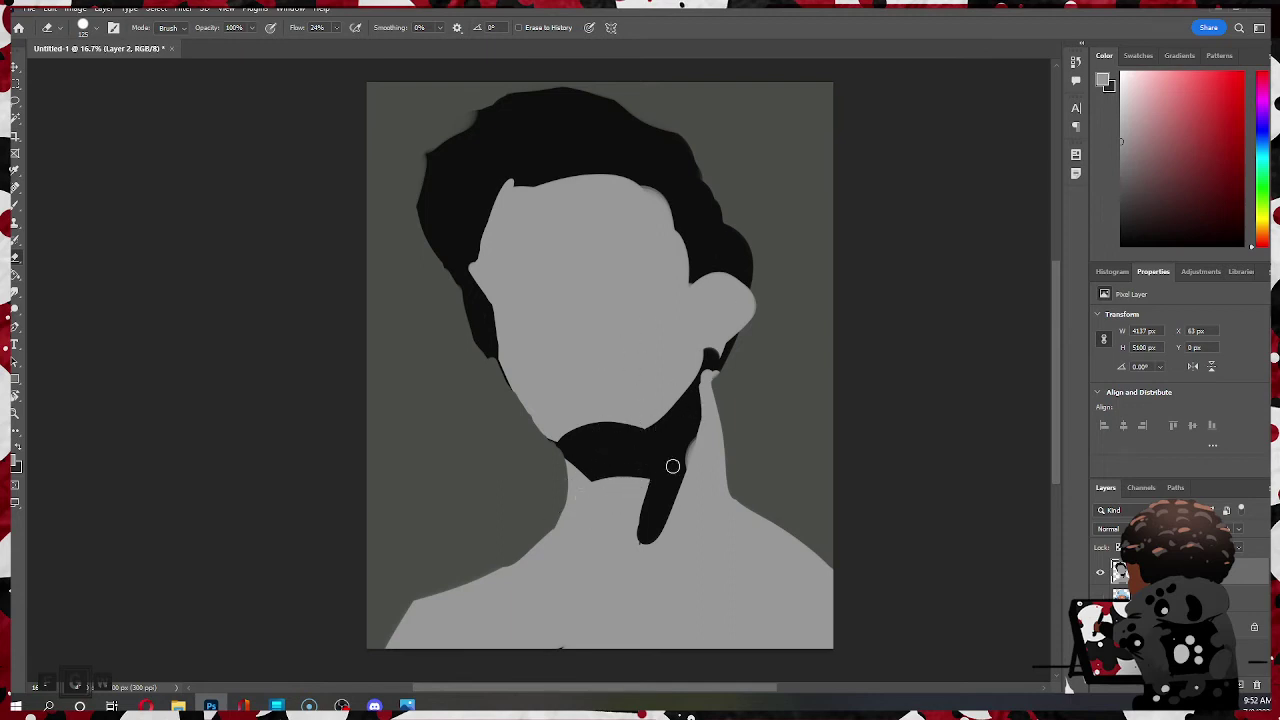
# - Paint over the dark streak on the neck and trim the beard's lower right edge with light grey
pyautogui.press('b')
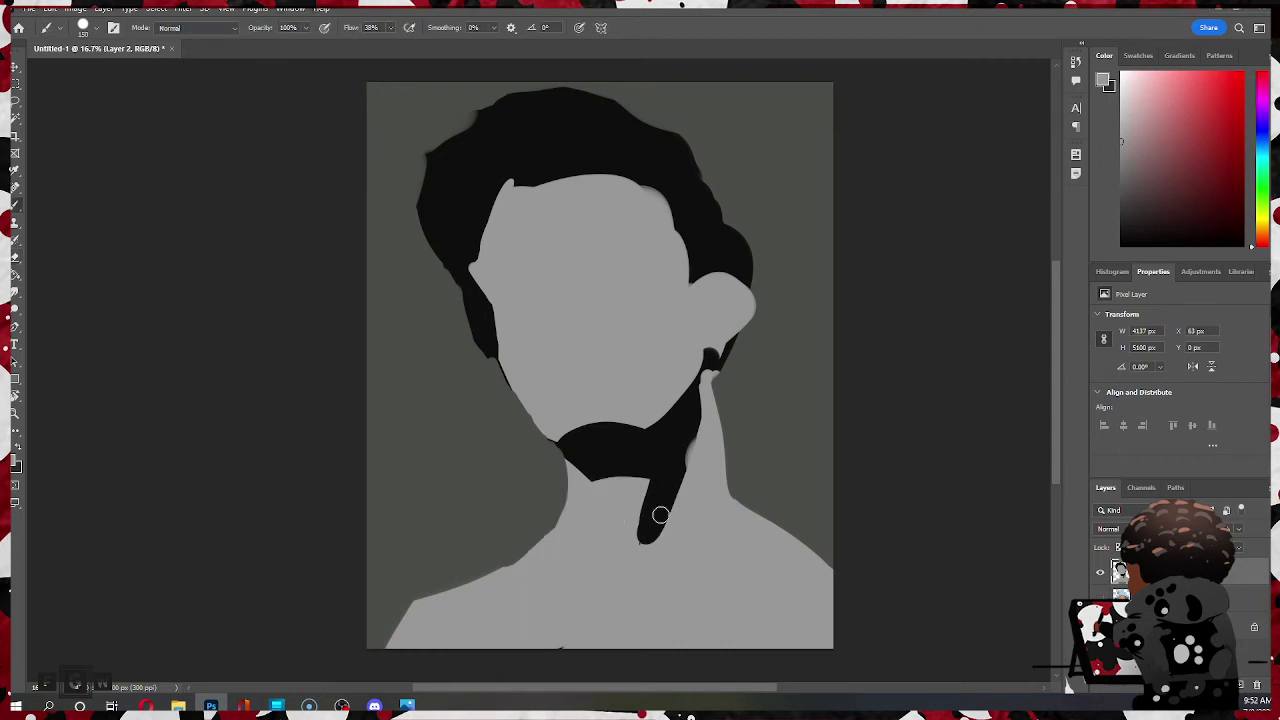
pyautogui.press(']')
pyautogui.press(']')
pyautogui.moveTo(591, 489)
pyautogui.mouseDown()
pyautogui.moveTo(678, 494)
pyautogui.moveTo(699, 414)
pyautogui.mouseUp()
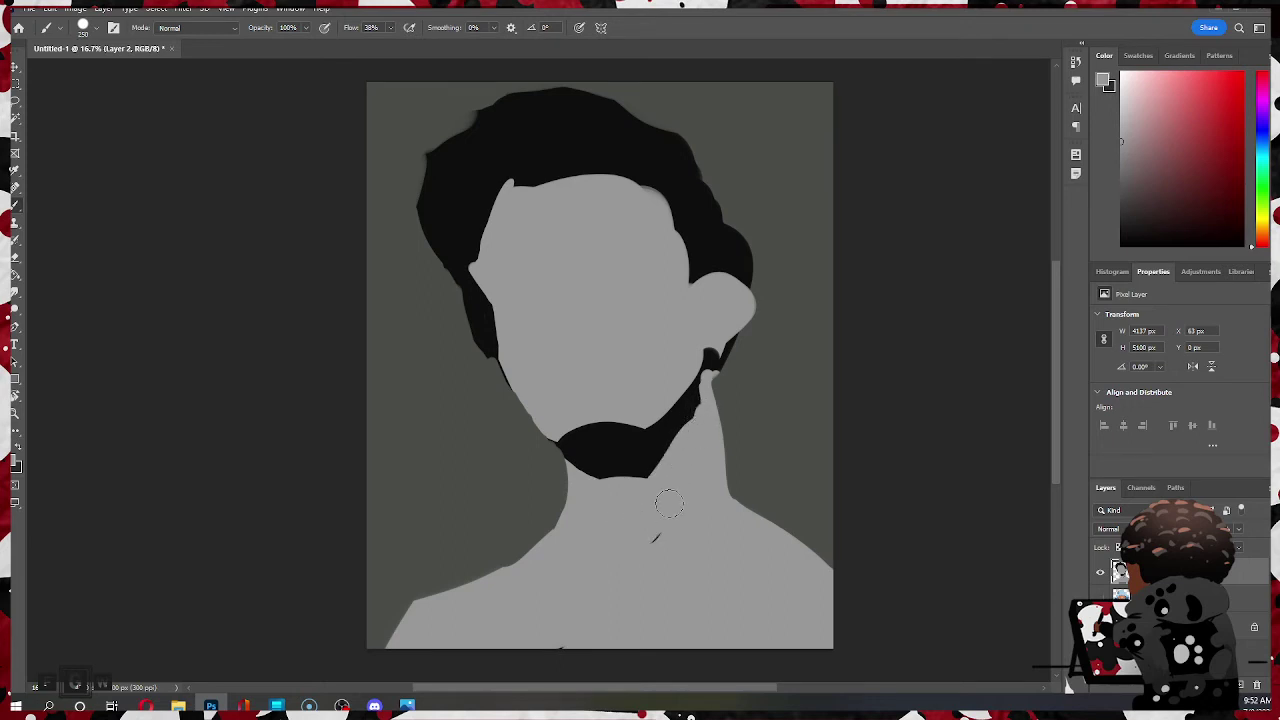
# - Thicken the beard's lower edge from the chin up toward the right ear with sampled near-black
pyautogui.keyDown('alt'); pyautogui.click(658, 443); pyautogui.keyUp('alt')
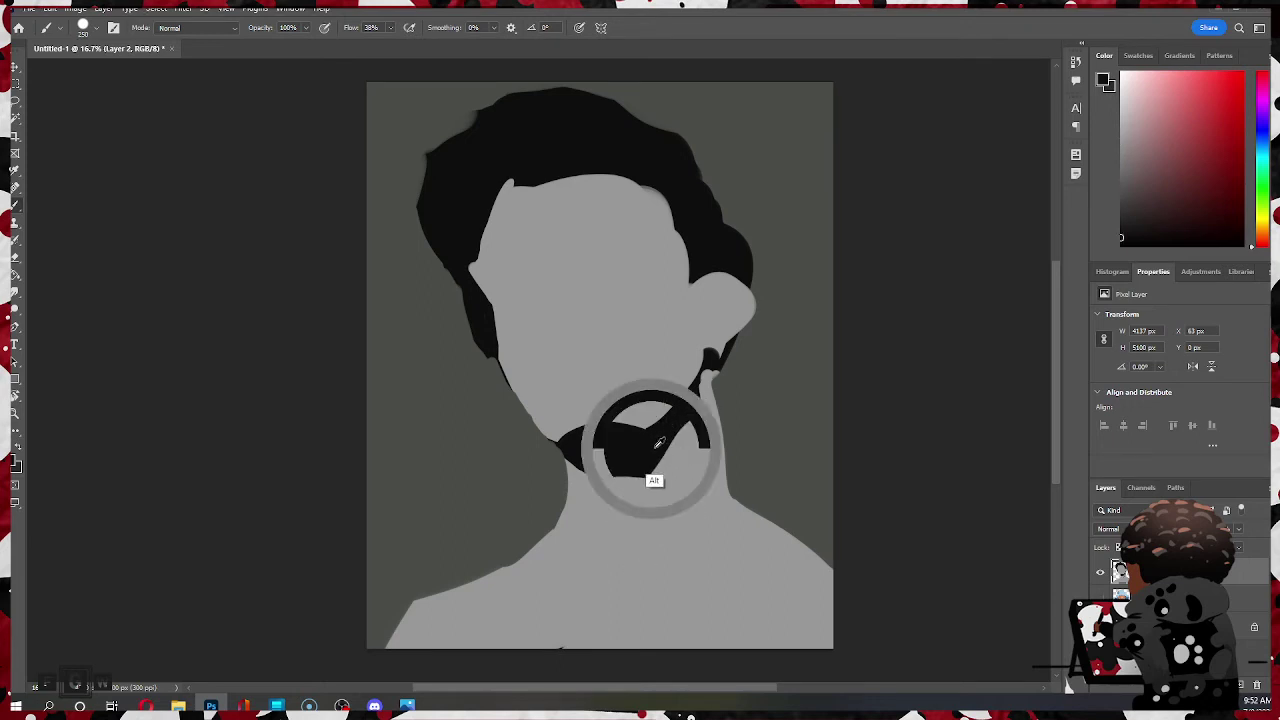
pyautogui.moveTo(628, 478)
pyautogui.mouseDown()
pyautogui.moveTo(683, 433)
pyautogui.moveTo(702, 388)
pyautogui.mouseUp()
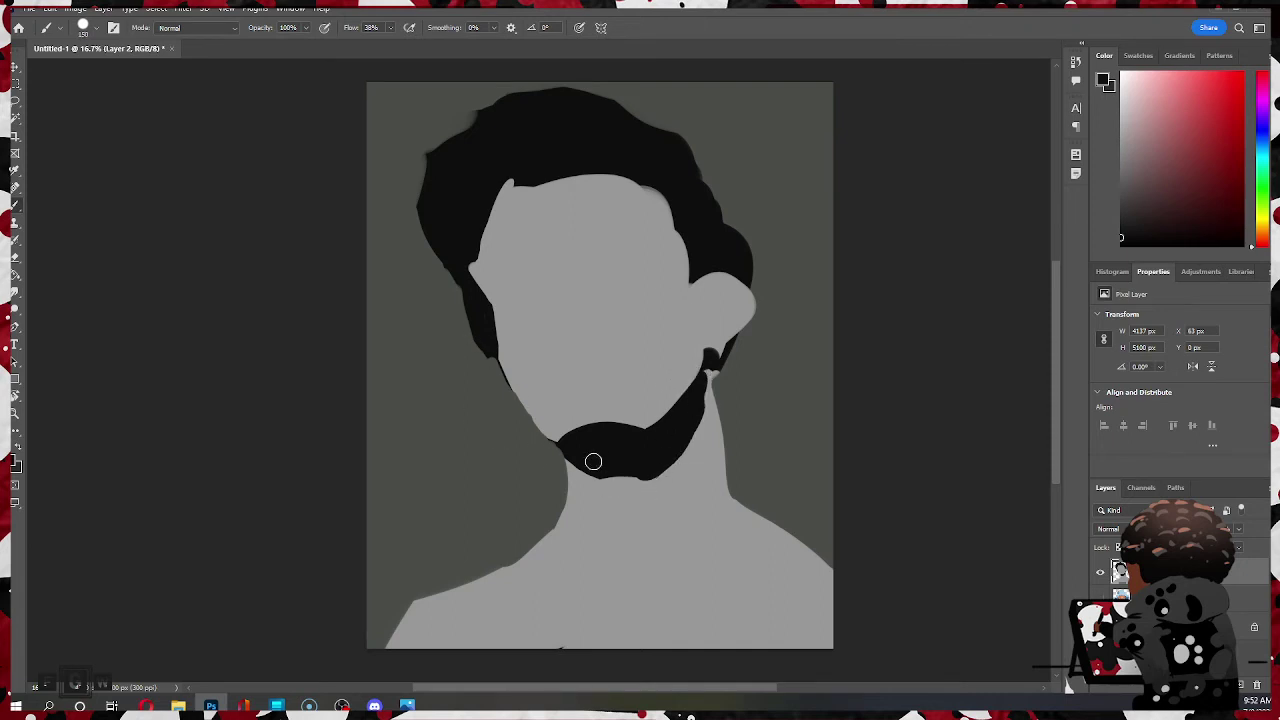
pyautogui.moveTo(580, 467)
pyautogui.mouseDown()
pyautogui.moveTo(670, 441)
pyautogui.moveTo(619, 479)
pyautogui.moveTo(708, 404)
pyautogui.moveTo(639, 498)
pyautogui.moveTo(596, 487)
pyautogui.moveTo(602, 499)
pyautogui.moveTo(678, 504)
pyautogui.moveTo(590, 496)
pyautogui.moveTo(657, 487)
pyautogui.moveTo(590, 491)
pyautogui.moveTo(666, 490)
pyautogui.moveTo(628, 488)
pyautogui.moveTo(655, 487)
pyautogui.moveTo(634, 481)
pyautogui.moveTo(669, 457)
pyautogui.moveTo(643, 460)
pyautogui.moveTo(684, 437)
pyautogui.mouseUp()
pyautogui.keyDown('alt'); pyautogui.click(635, 536); pyautogui.keyUp('alt')
pyautogui.keyDown('alt'); pyautogui.click(648, 459); pyautogui.keyUp('alt')
pyautogui.moveTo(614, 468)
pyautogui.mouseDown()
pyautogui.moveTo(580, 460)
pyautogui.moveTo(600, 478)
pyautogui.moveTo(569, 451)
pyautogui.moveTo(577, 436)
pyautogui.mouseUp()
# - Trim the beard's lower edge with sampled light grey, and undo the last stroke at the left neck edge
pyautogui.keyDown('alt'); pyautogui.click(612, 482); pyautogui.keyUp('alt')
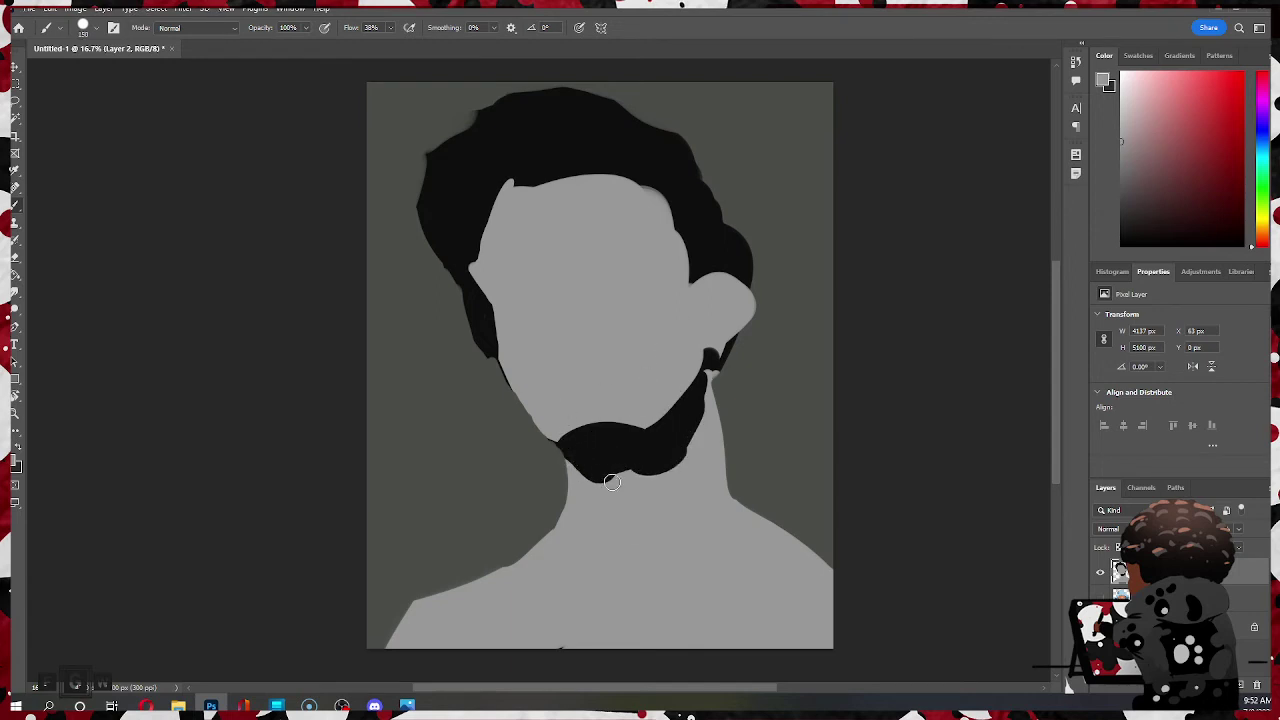
pyautogui.moveTo(612, 483); pyautogui.dragTo(684, 467)
pyautogui.moveTo(614, 479); pyautogui.dragTo(593, 485)
pyautogui.moveTo(555, 452)
pyautogui.mouseDown()
pyautogui.moveTo(549, 443)
pyautogui.moveTo(565, 476)
pyautogui.mouseUp()
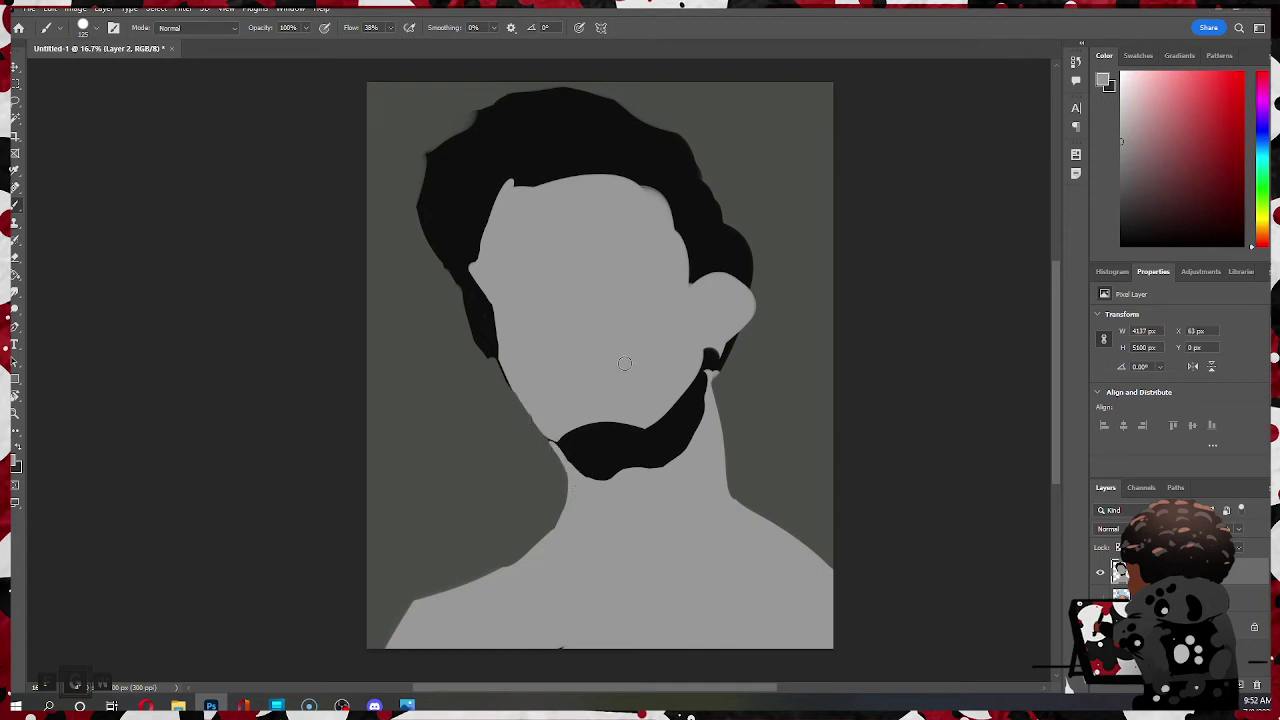
pyautogui.hotkey('ctrl', 'z')
# - Cover the dark line along the left jaw and narrow the left sideburn with light grey
pyautogui.click(1118, 547)
pyautogui.press('[')
pyautogui.click(1118, 548)
pyautogui.moveTo(509, 377); pyautogui.dragTo(553, 441)
pyautogui.hotkey('ctrl', 'z')
pyautogui.press('e')
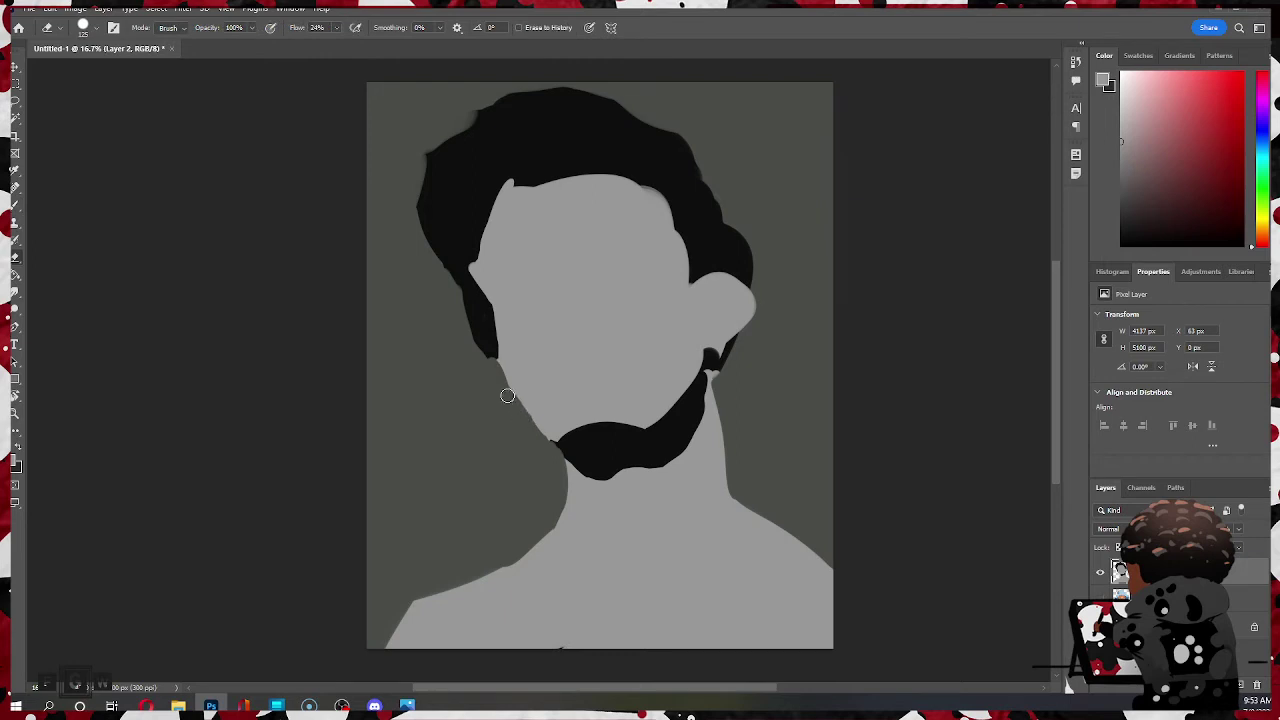
pyautogui.press('b')
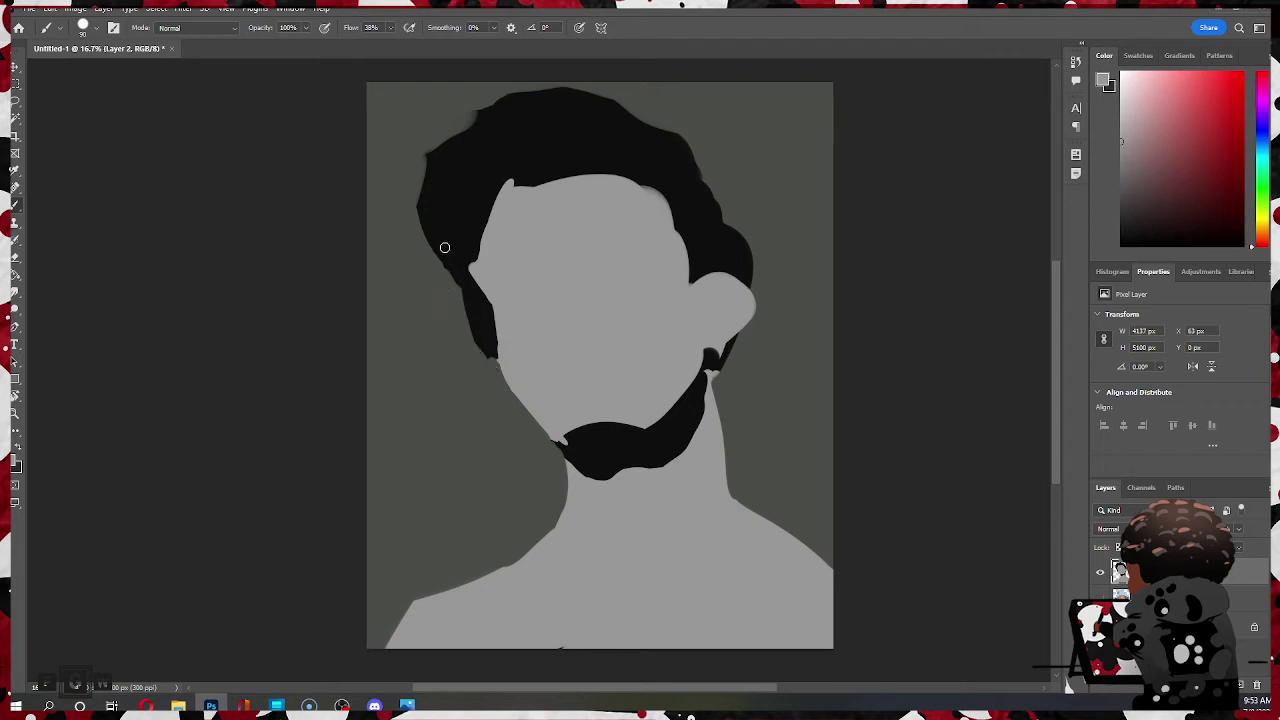
pyautogui.moveTo(500, 366); pyautogui.dragTo(545, 438)
pyautogui.moveTo(494, 348)
pyautogui.mouseDown()
pyautogui.moveTo(528, 162)
pyautogui.moveTo(496, 241)
pyautogui.moveTo(493, 336)
pyautogui.moveTo(498, 292)
pyautogui.mouseUp()
# - Refine the left sideburn's inner edge and the beard's left corner with sampled near-black
pyautogui.keyDown('alt'); pyautogui.click(484, 342); pyautogui.keyUp('alt')
pyautogui.press('[')
pyautogui.moveTo(484, 343); pyautogui.dragTo(490, 314)
pyautogui.keyDown('alt'); pyautogui.click(485, 349); pyautogui.keyUp('alt')
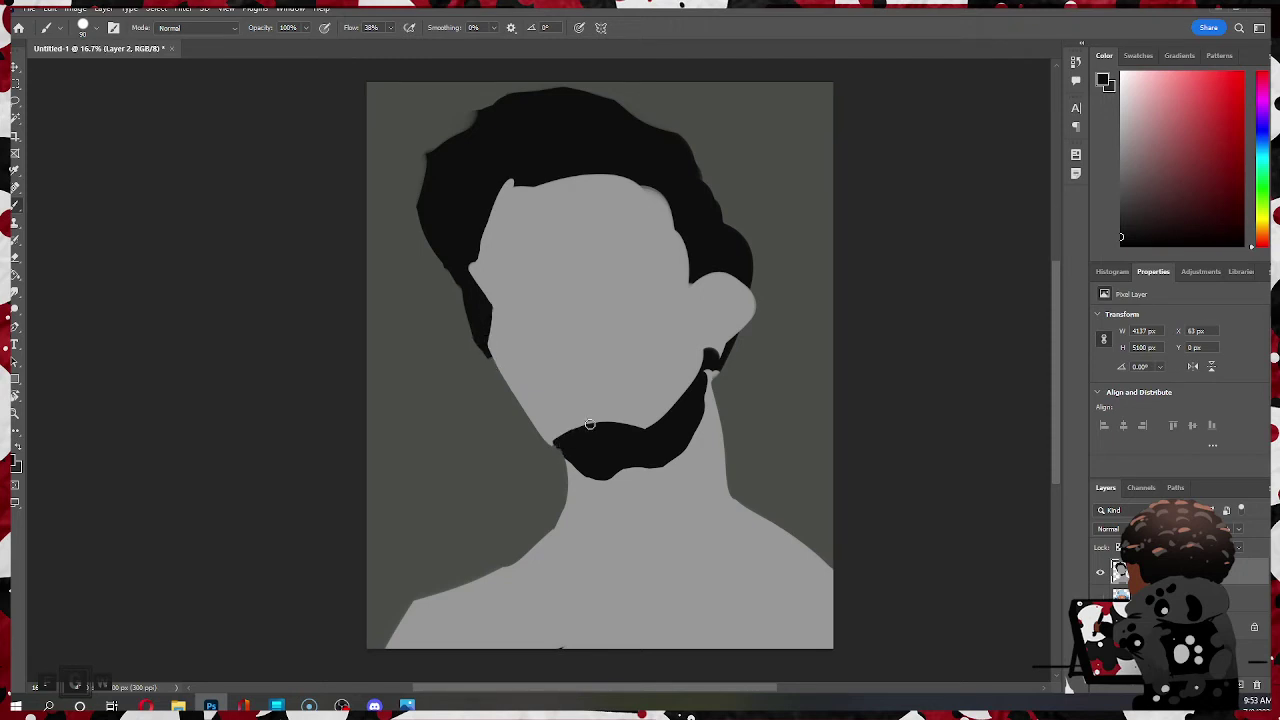
# - Erase the rough left jaw corner and trim the neck's left edge down to the shoulder
pyautogui.press('e')
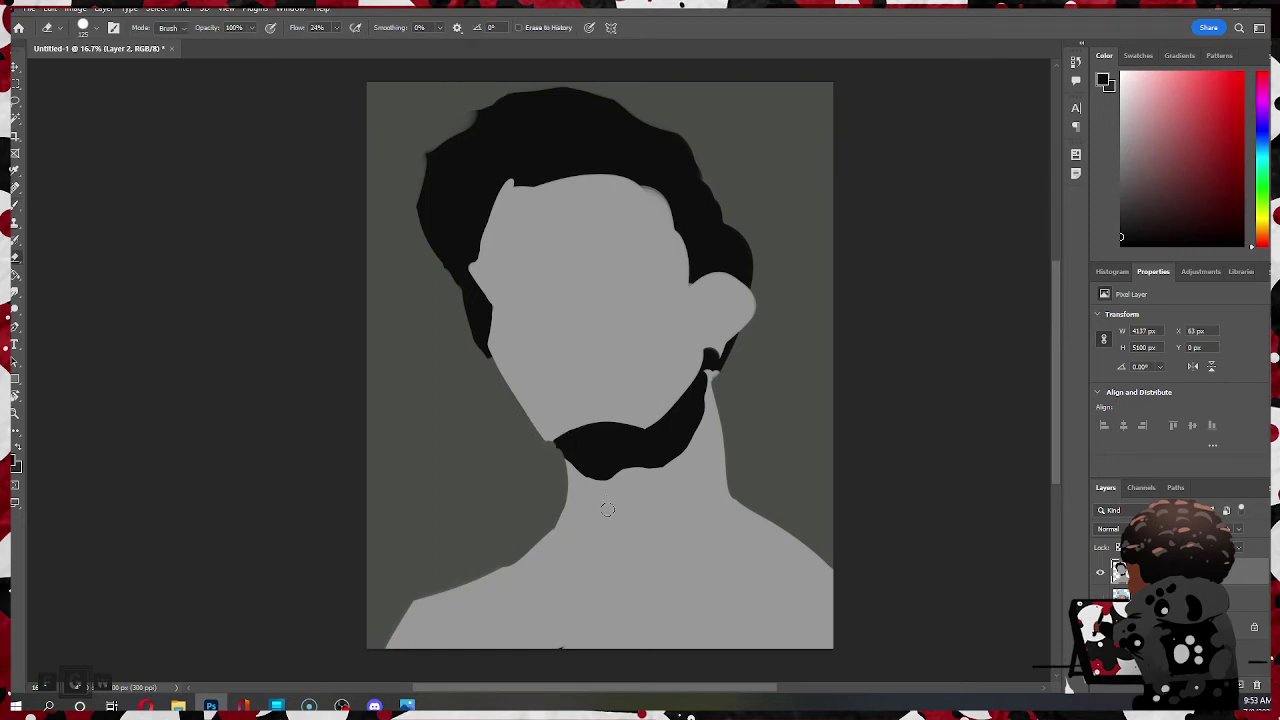
pyautogui.moveTo(556, 449)
pyautogui.mouseDown()
pyautogui.moveTo(564, 495)
pyautogui.moveTo(545, 532)
pyautogui.mouseUp()
pyautogui.hotkey('ctrl', 'z')
pyautogui.press('b')
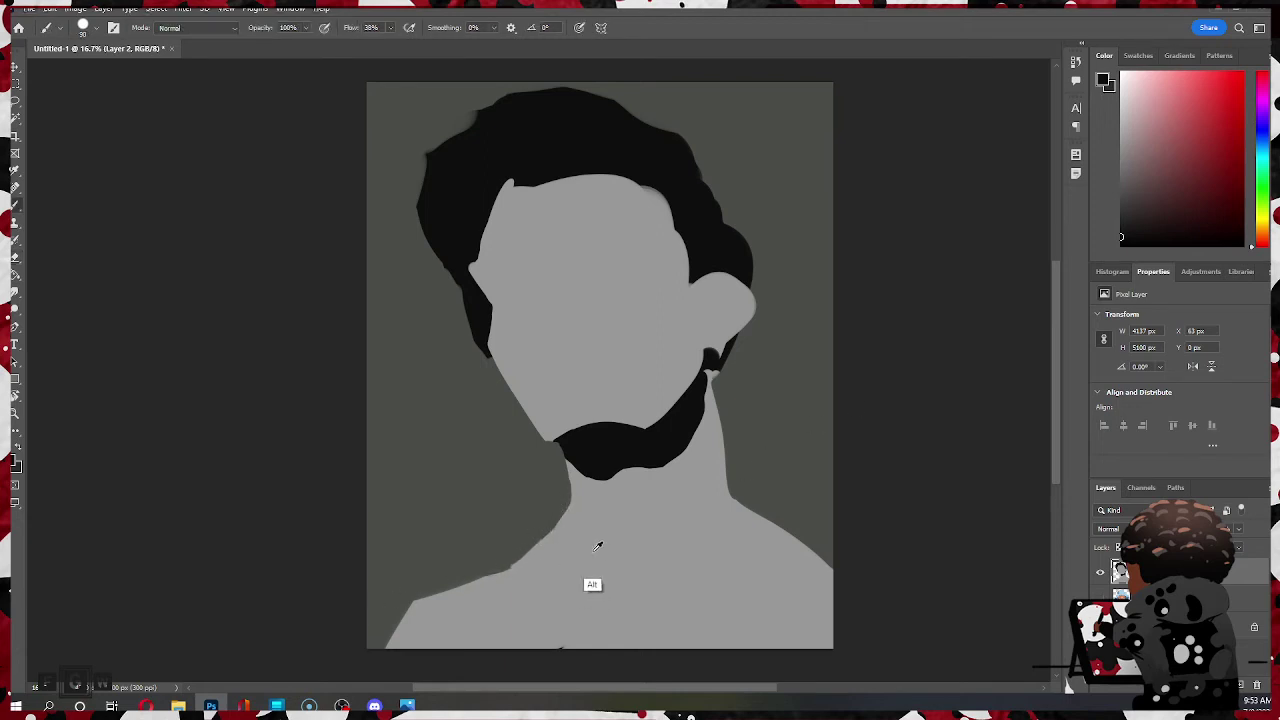
# - Fill out the right earlobe with sampled light grey and erase a sliver off the ear's outer edge
pyautogui.keyDown('alt'); pyautogui.click(593, 555); pyautogui.keyUp('alt')
pyautogui.press('e')
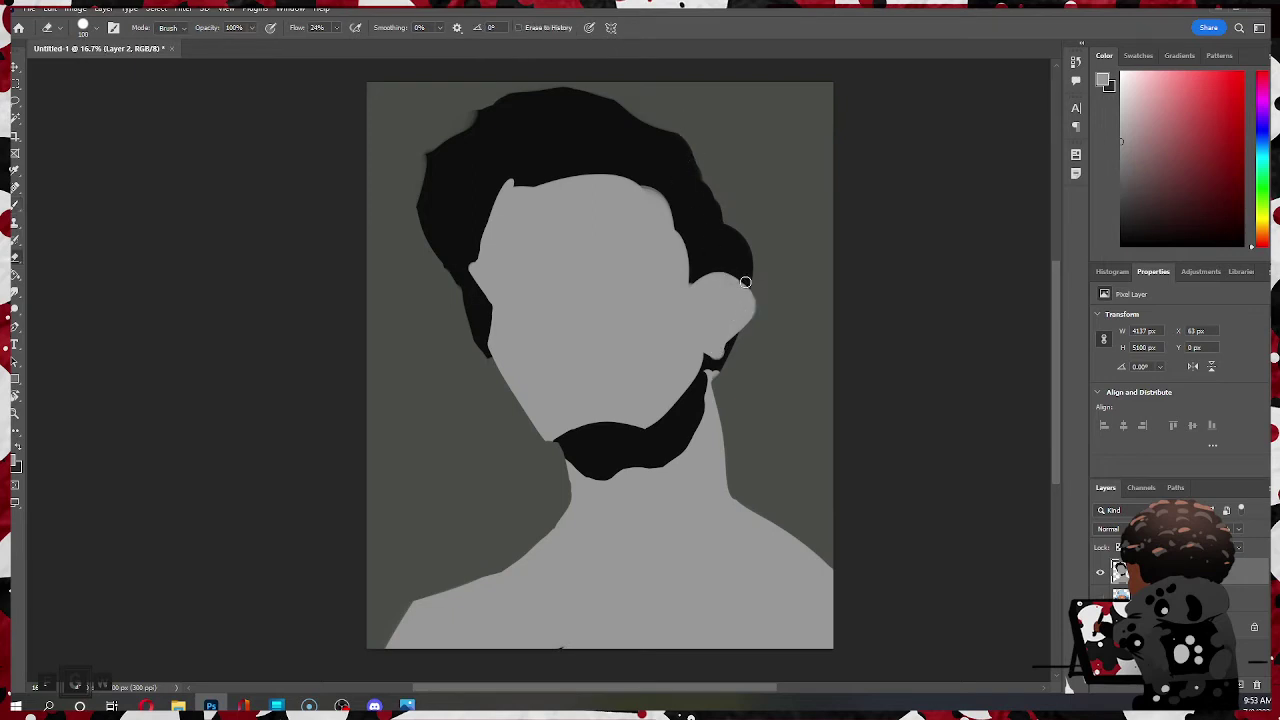
pyautogui.moveTo(745, 282)
pyautogui.mouseDown()
pyautogui.moveTo(761, 313)
pyautogui.moveTo(741, 329)
pyautogui.moveTo(756, 298)
pyautogui.mouseUp()
# - Paint near-black hair above and behind the right ear, and round out the hair's right outline
pyautogui.press('b')
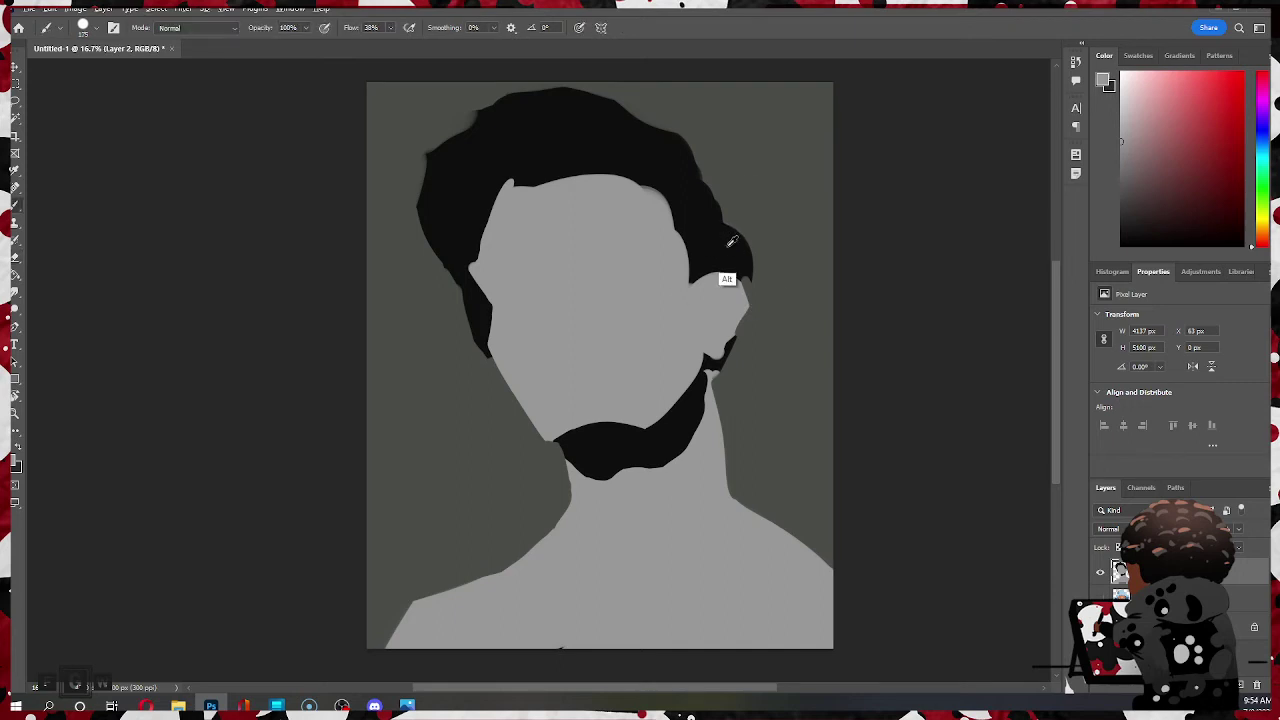
pyautogui.moveTo(731, 280)
pyautogui.mouseDown()
pyautogui.moveTo(752, 304)
pyautogui.moveTo(738, 326)
pyautogui.moveTo(749, 293)
pyautogui.moveTo(728, 210)
pyautogui.moveTo(741, 323)
pyautogui.mouseUp()
pyautogui.moveTo(699, 264); pyautogui.dragTo(701, 277)
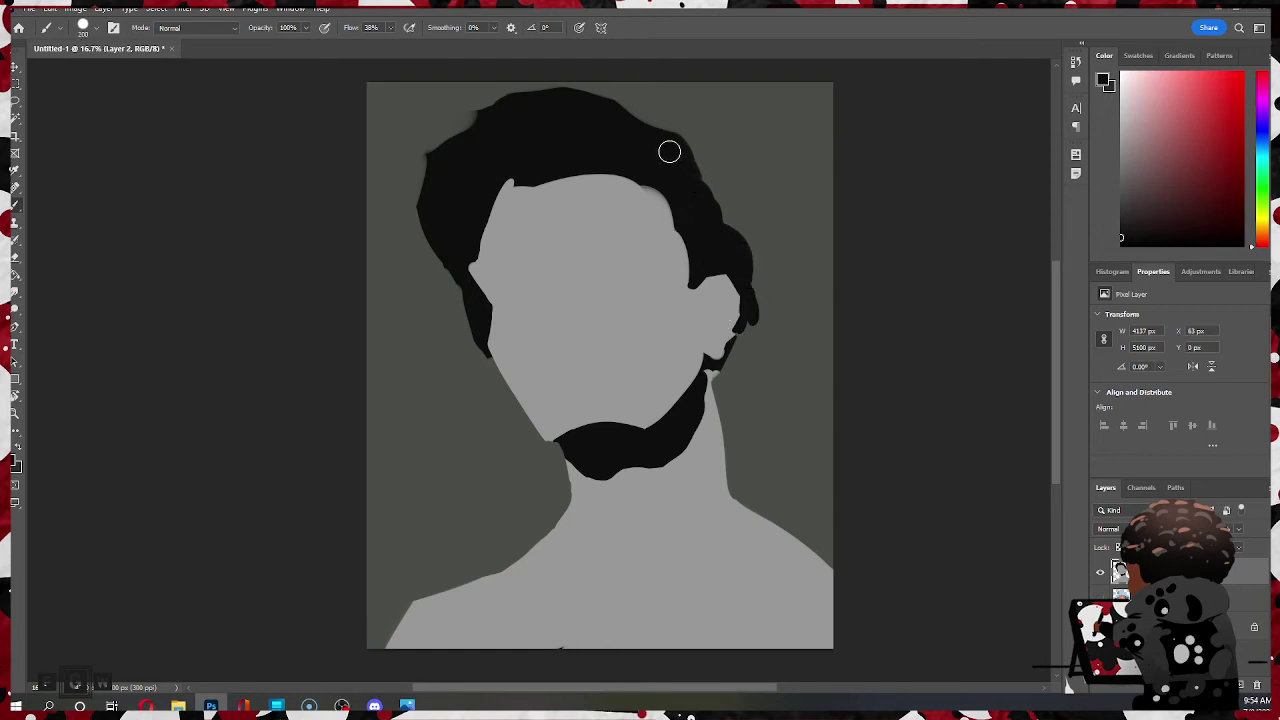
pyautogui.moveTo(669, 151); pyautogui.dragTo(728, 223)
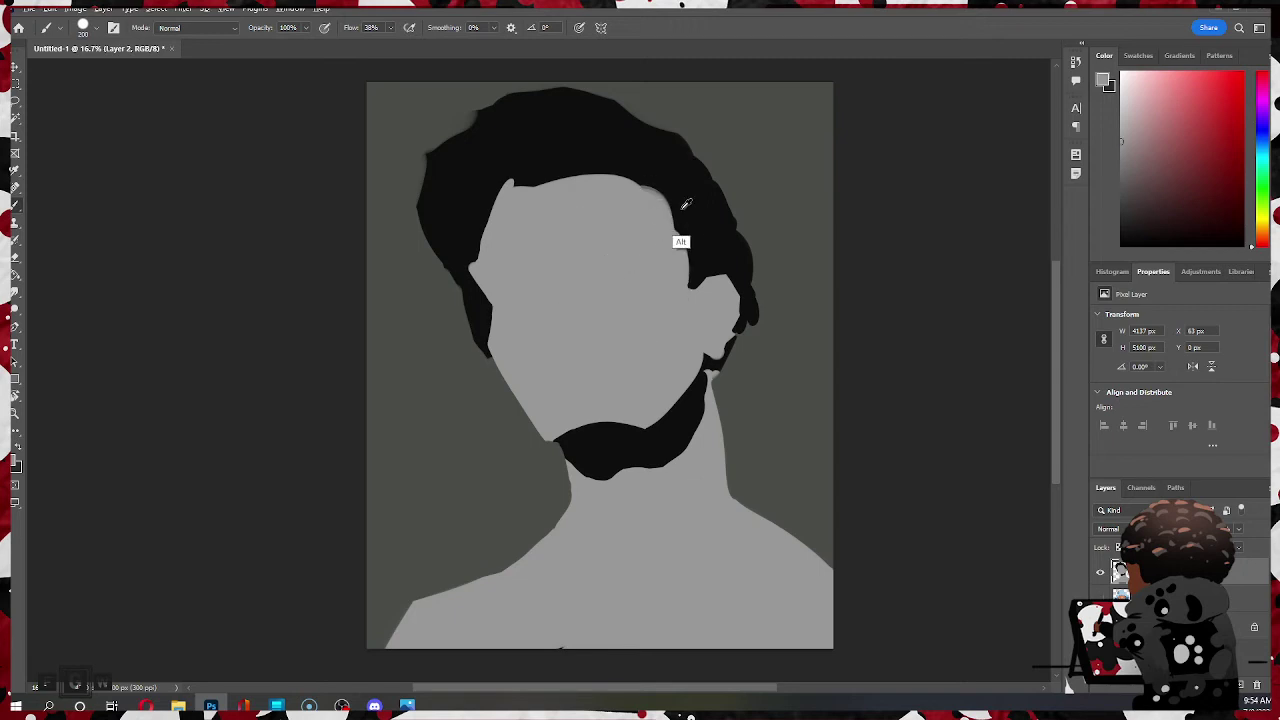
# - Reshape the hairline at the right temple with near-black, refining the forehead edge in sampled light grey
pyautogui.moveTo(669, 205); pyautogui.dragTo(673, 228)
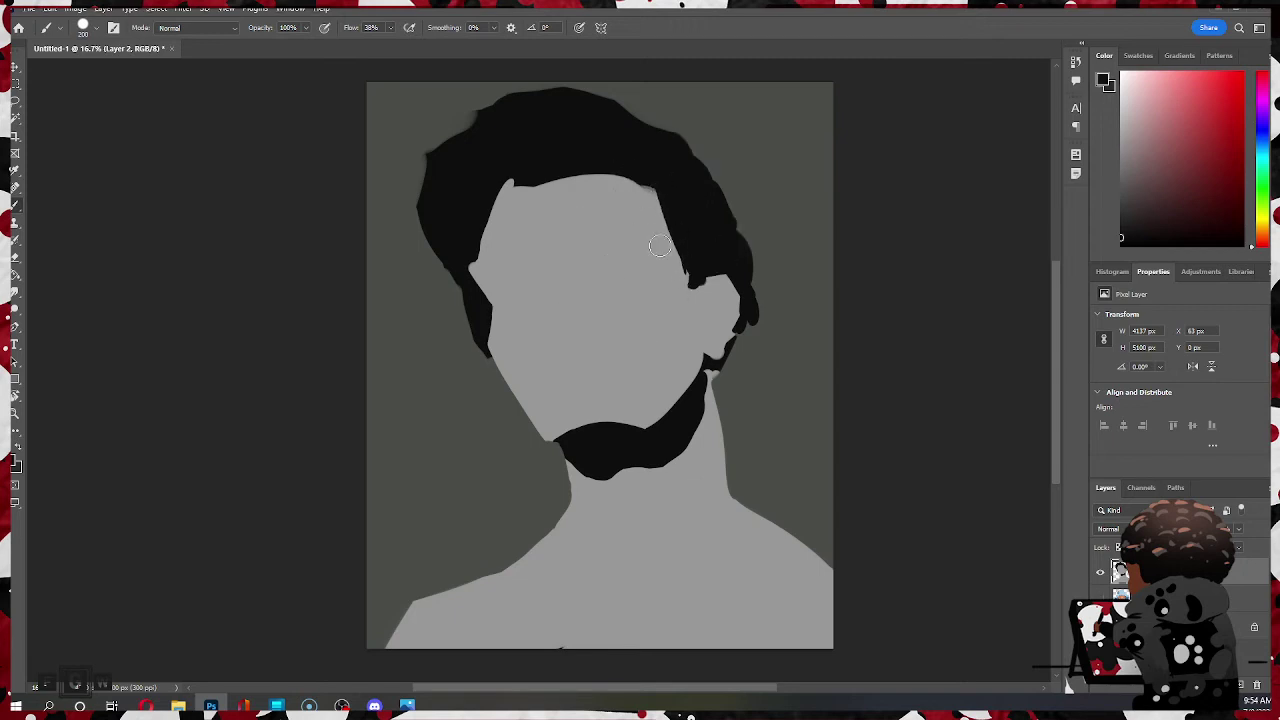
pyautogui.keyDown('alt'); pyautogui.click(670, 253); pyautogui.keyUp('alt')
pyautogui.moveTo(659, 210); pyautogui.dragTo(657, 199)
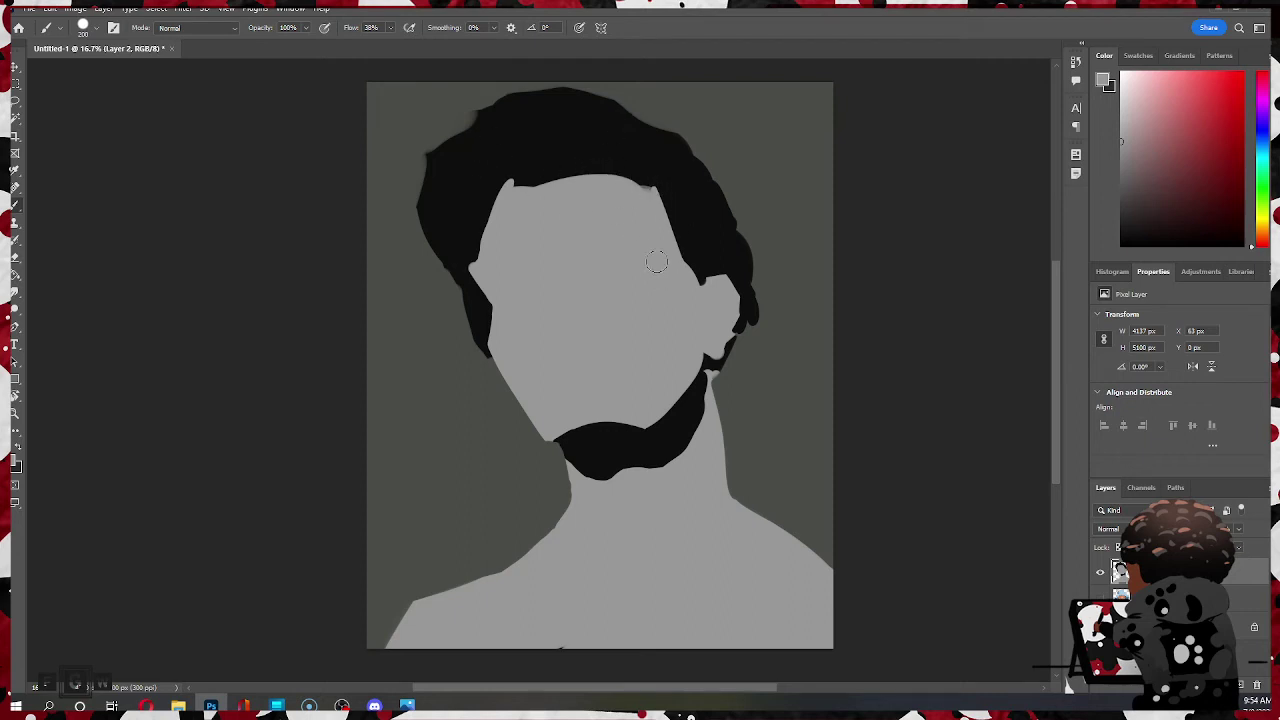
pyautogui.moveTo(675, 245)
pyautogui.mouseDown()
pyautogui.moveTo(654, 198)
pyautogui.moveTo(686, 200)
pyautogui.moveTo(620, 180)
pyautogui.moveTo(688, 173)
pyautogui.moveTo(600, 139)
pyautogui.moveTo(433, 139)
pyautogui.moveTo(499, 181)
pyautogui.moveTo(415, 200)
pyautogui.moveTo(514, 177)
pyautogui.moveTo(507, 190)
pyautogui.moveTo(623, 184)
pyautogui.moveTo(480, 186)
pyautogui.moveTo(585, 176)
pyautogui.moveTo(526, 172)
pyautogui.moveTo(529, 208)
pyautogui.moveTo(508, 211)
pyautogui.moveTo(554, 191)
pyautogui.moveTo(631, 193)
pyautogui.moveTo(578, 175)
pyautogui.moveTo(631, 184)
pyautogui.moveTo(583, 190)
pyautogui.moveTo(650, 198)
pyautogui.mouseUp()
# - Round the hairline across the forehead, alternating sampled light grey and near-black
pyautogui.keyDown('alt'); pyautogui.click(685, 203); pyautogui.keyUp('alt')
pyautogui.keyDown('alt'); pyautogui.click(543, 217); pyautogui.keyUp('alt')
pyautogui.keyDown('alt'); pyautogui.click(543, 157); pyautogui.keyUp('alt')
pyautogui.click(560, 181)
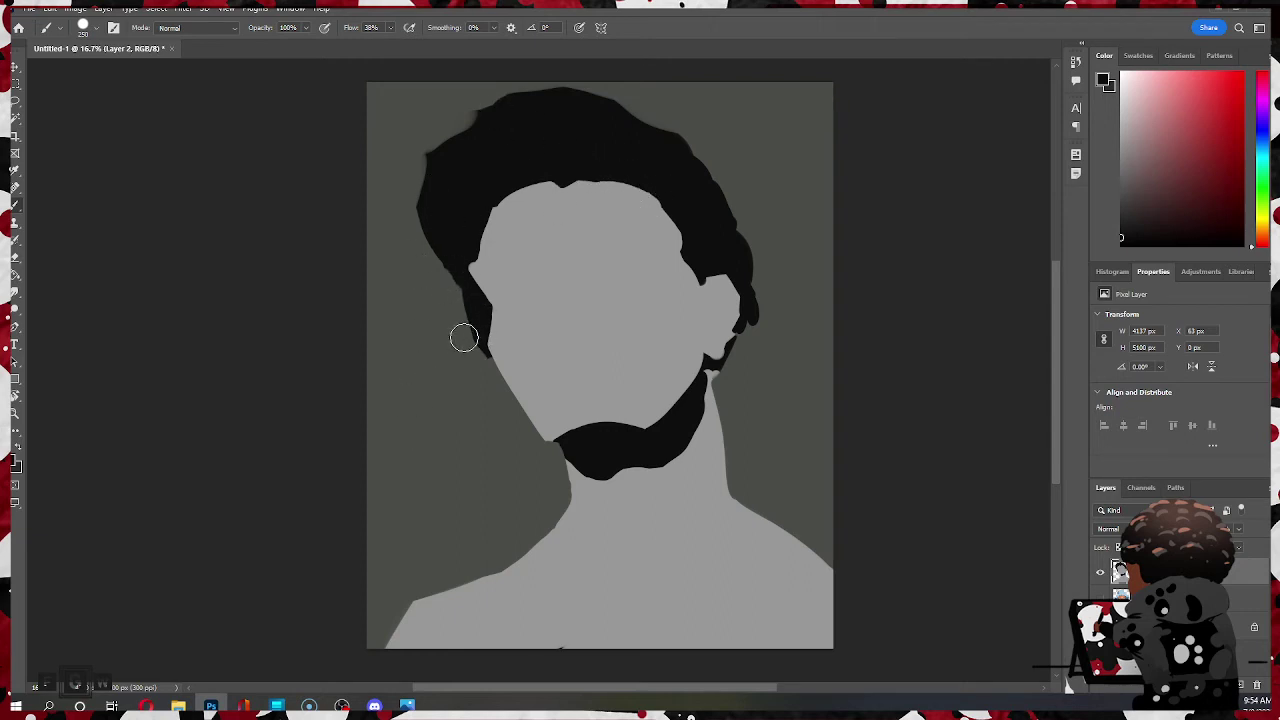
# - Fill out the hair's lower left side above the sideburn with a larger near-black brush
pyautogui.press('e')
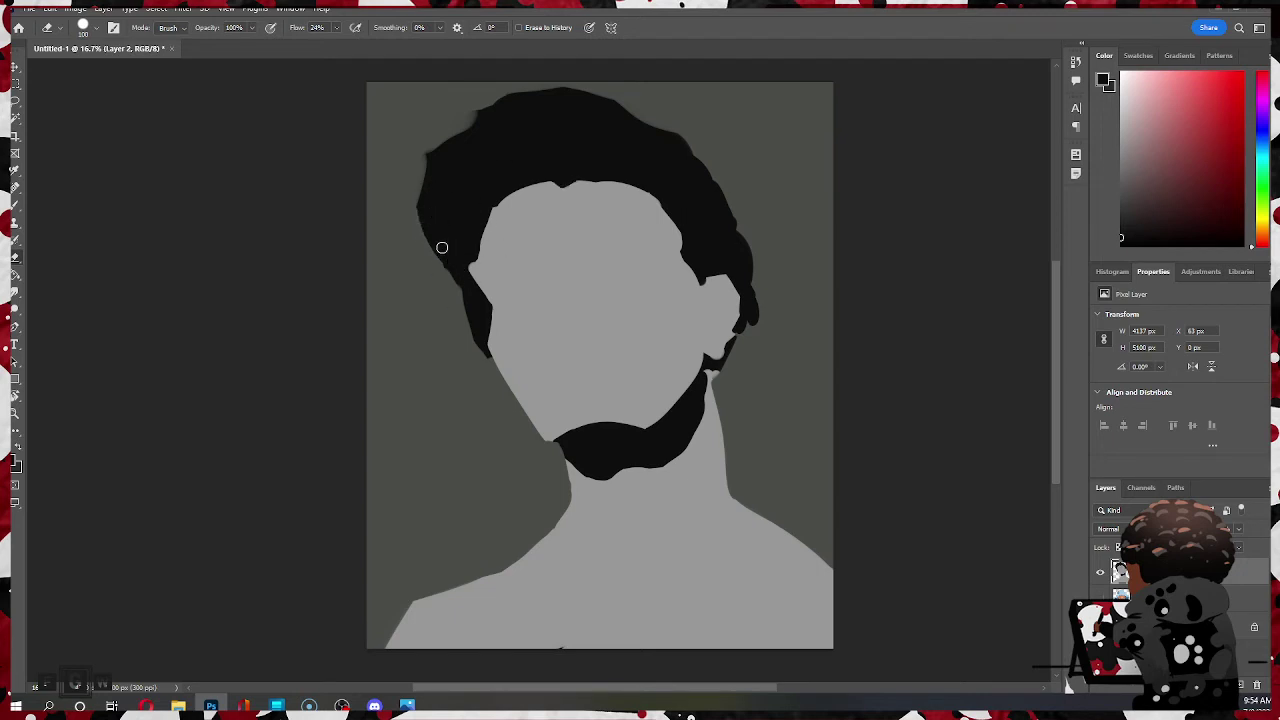
pyautogui.press('b')
pyautogui.press(']')
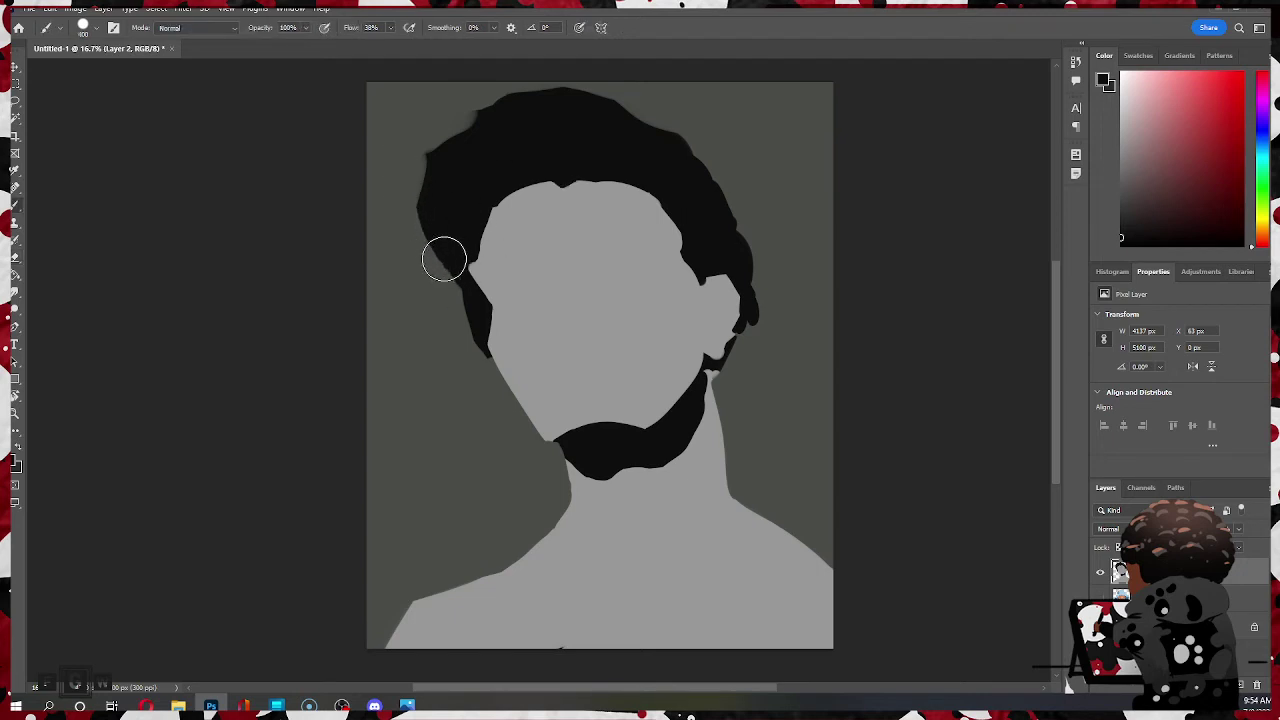
pyautogui.moveTo(443, 260); pyautogui.dragTo(463, 302)
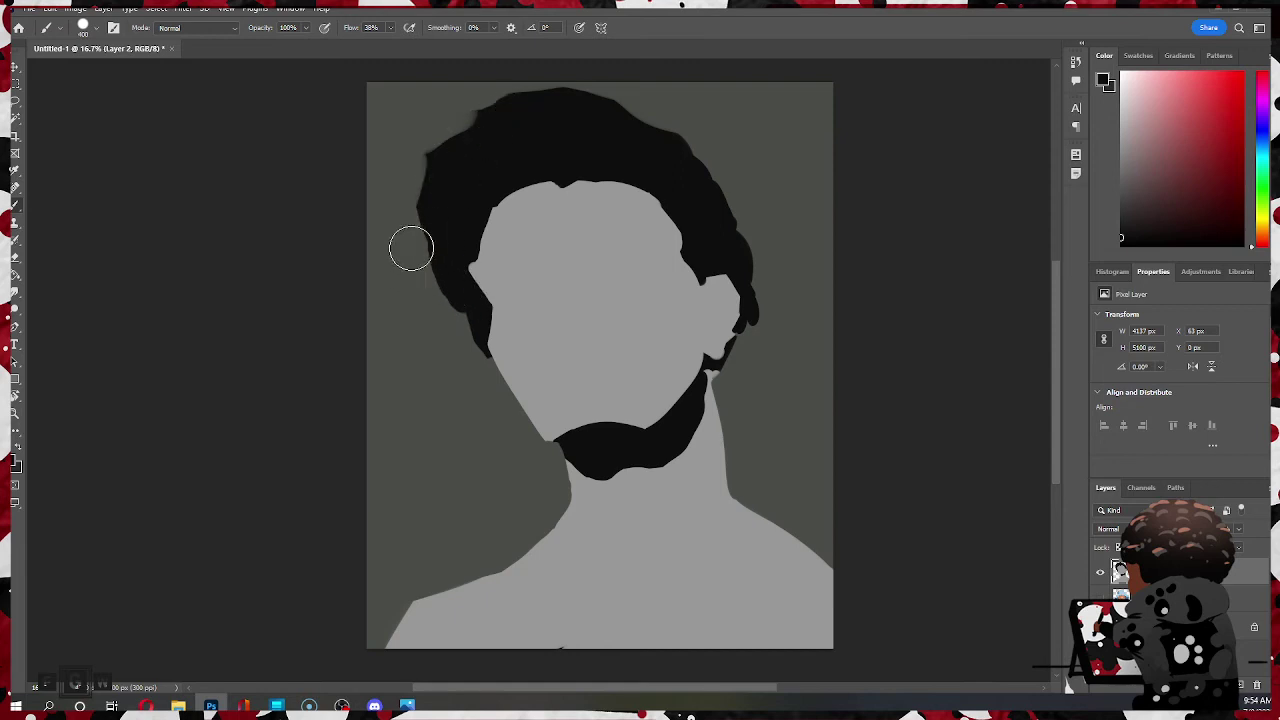
# - Erase the hair's outer edge along the upper left side and crown with a larger eraser
pyautogui.press('e')
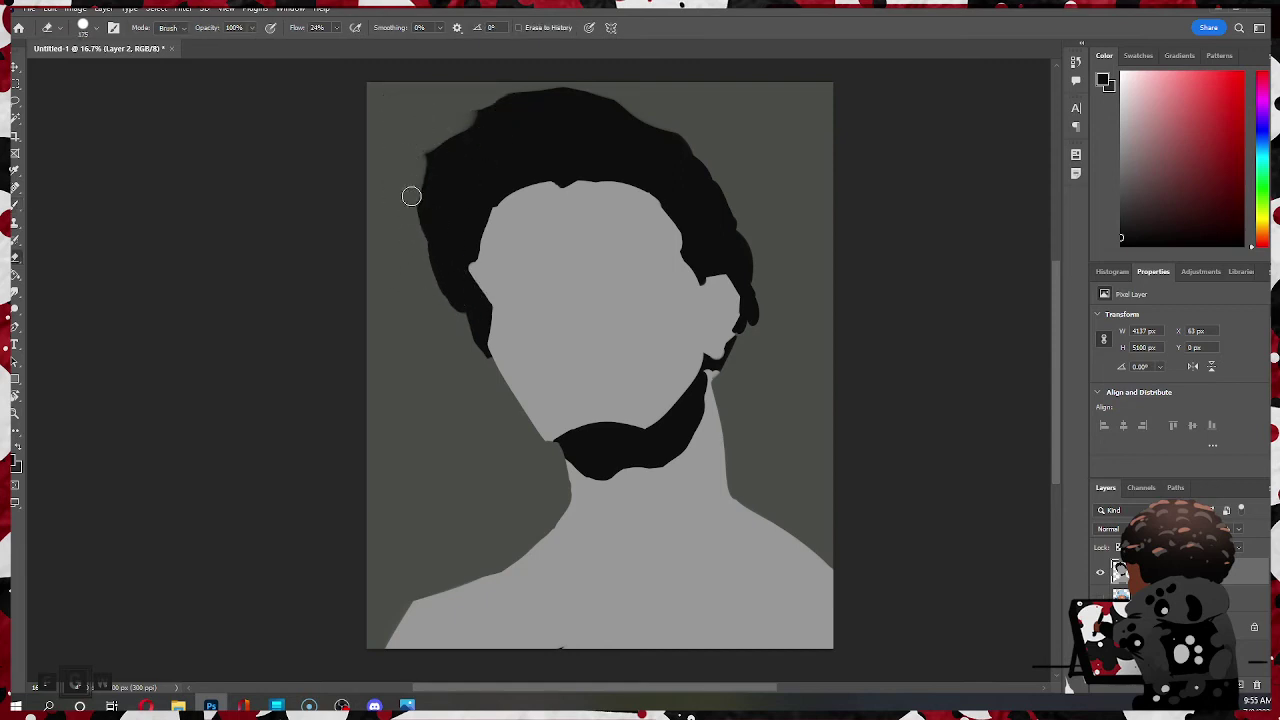
pyautogui.press(']')
pyautogui.press(']')
pyautogui.press(']')
pyautogui.moveTo(403, 229)
pyautogui.mouseDown()
pyautogui.moveTo(445, 132)
pyautogui.moveTo(481, 97)
pyautogui.moveTo(478, 108)
pyautogui.moveTo(546, 91)
pyautogui.mouseUp()
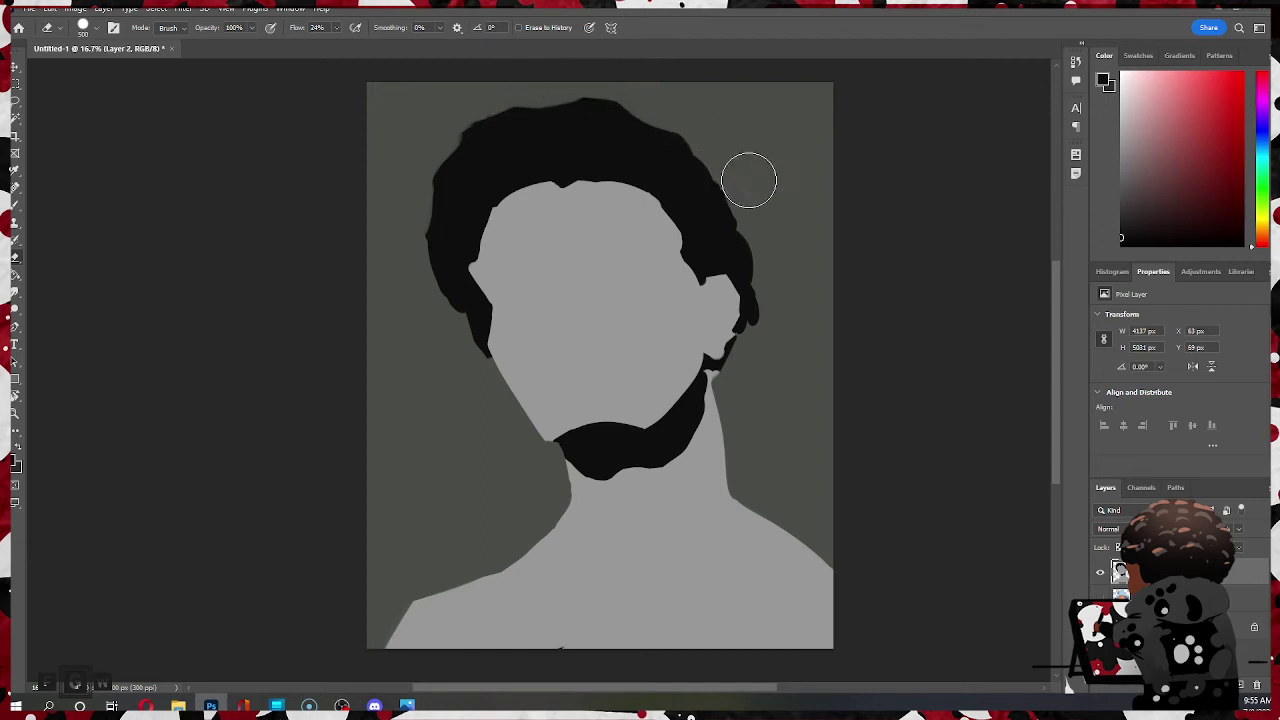
# - Build up the hair's crown and bulge out its right side with the near-black brush
pyautogui.press('b')
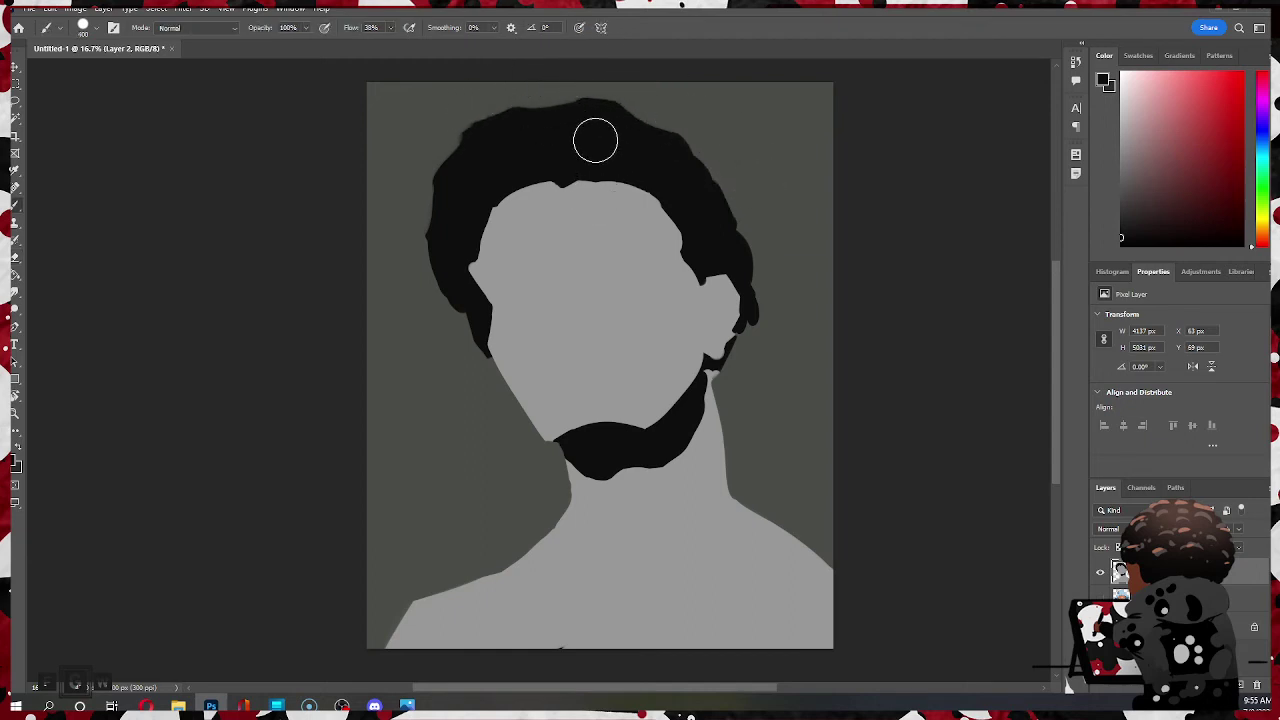
pyautogui.moveTo(571, 110)
pyautogui.mouseDown()
pyautogui.moveTo(630, 142)
pyautogui.moveTo(547, 106)
pyautogui.moveTo(521, 128)
pyautogui.moveTo(538, 102)
pyautogui.moveTo(594, 113)
pyautogui.moveTo(502, 115)
pyautogui.mouseUp()
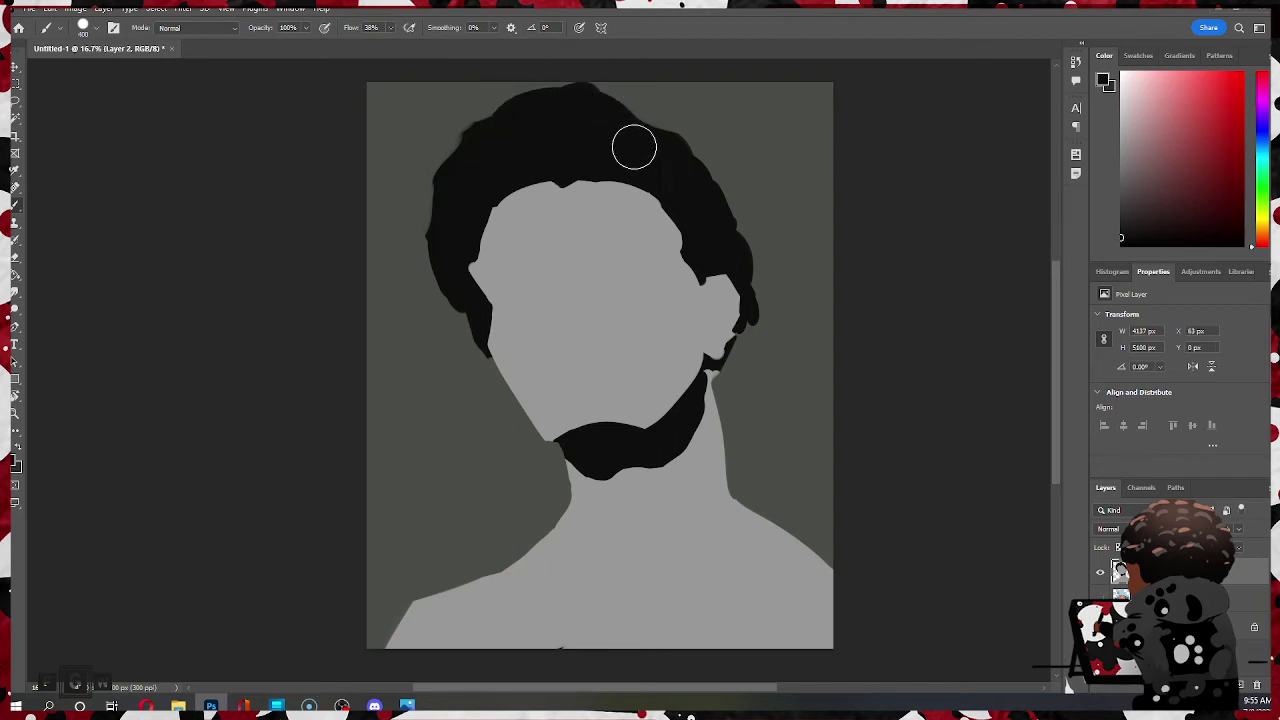
pyautogui.moveTo(721, 201)
pyautogui.mouseDown()
pyautogui.moveTo(755, 267)
pyautogui.moveTo(689, 159)
pyautogui.moveTo(769, 264)
pyautogui.mouseUp()
pyautogui.press('[')
pyautogui.press('[')
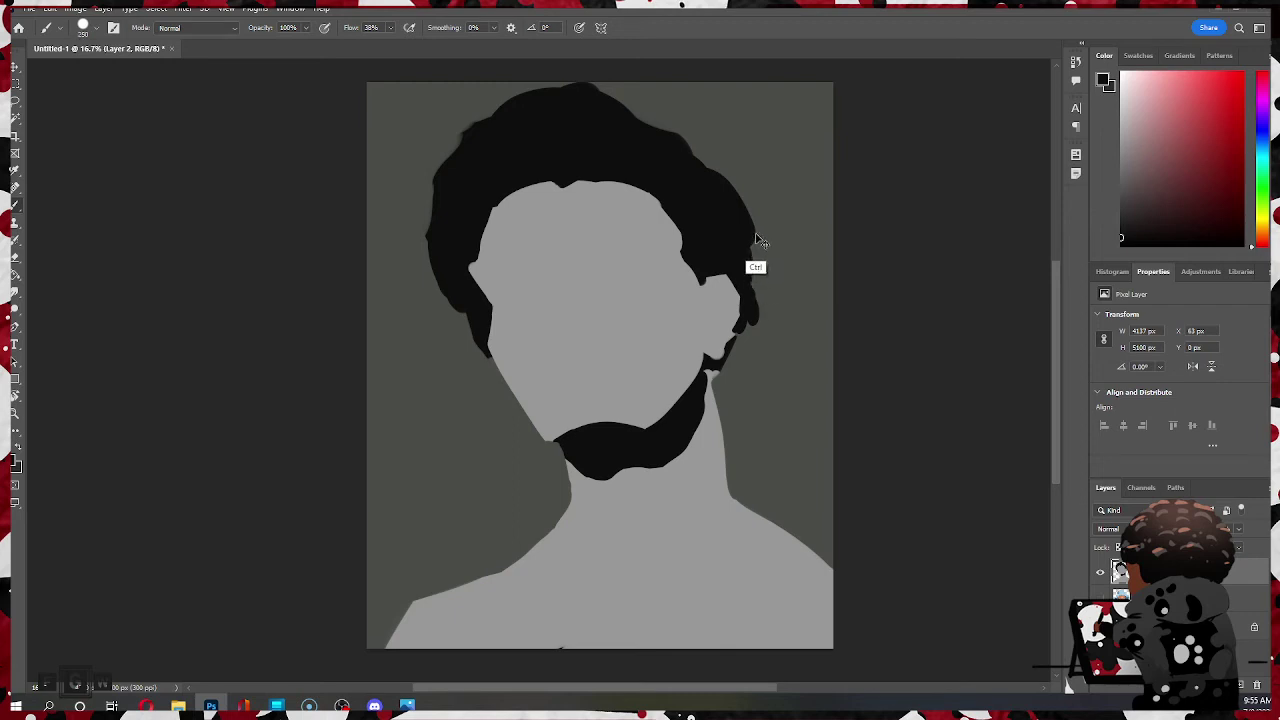
pyautogui.hotkey('ctrl', 'z')
pyautogui.hotkey('ctrl', 'shift', 'z')
pyautogui.hotkey('ctrl', 'shift', 'z')
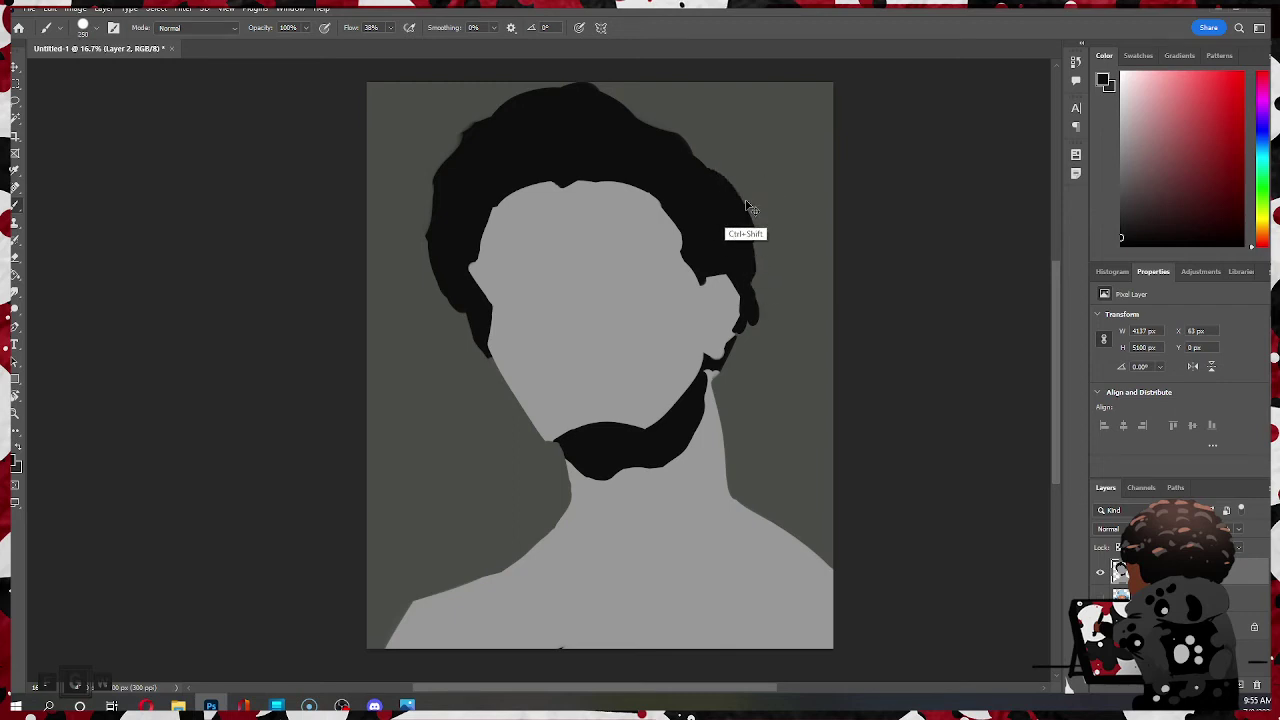
pyautogui.moveTo(742, 216)
pyautogui.mouseDown()
pyautogui.moveTo(750, 325)
pyautogui.moveTo(767, 289)
pyautogui.moveTo(752, 306)
pyautogui.moveTo(754, 289)
pyautogui.moveTo(780, 254)
pyautogui.mouseUp()
# - Erase the excess hair behind the right ear with a smaller eraser
pyautogui.press('e')
pyautogui.press('[')
pyautogui.press('[')
pyautogui.press('[')
pyautogui.press('[')
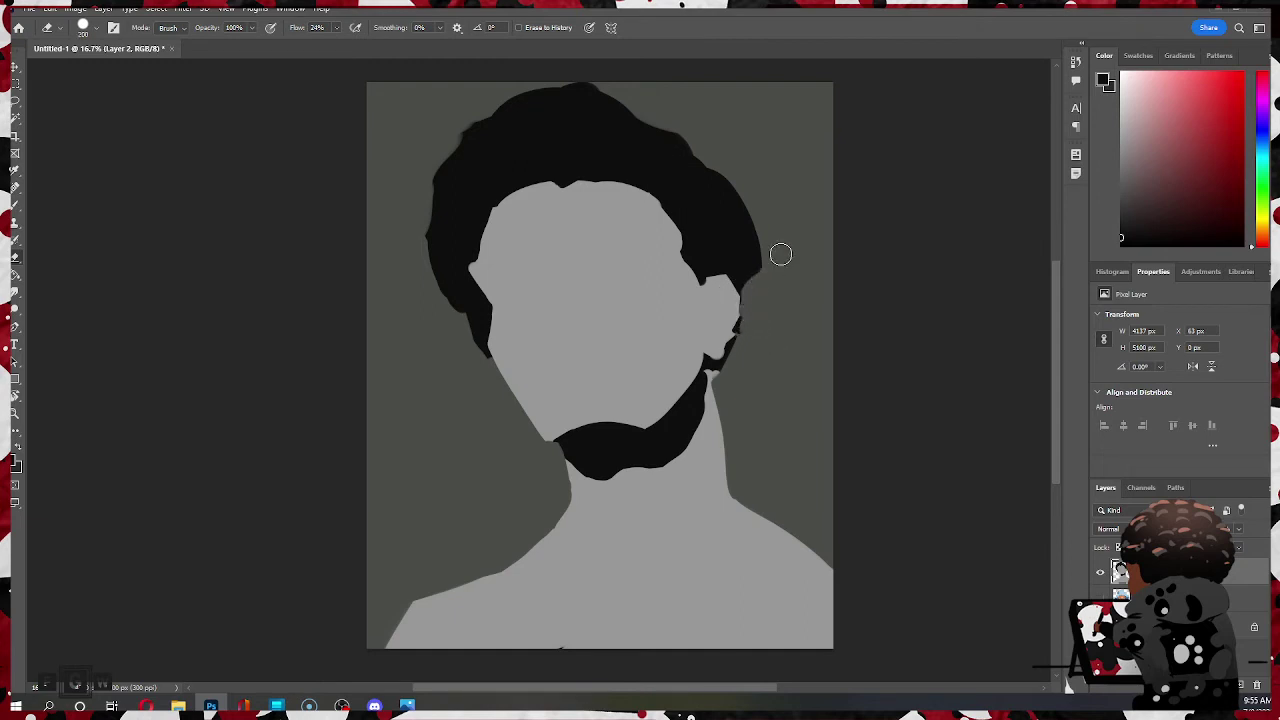
# - Enlarge and round the right ear in sampled light grey, trimming its outer edge with the eraser
pyautogui.press('b')
pyautogui.keyDown('alt'); pyautogui.click(722, 288); pyautogui.keyUp('alt')
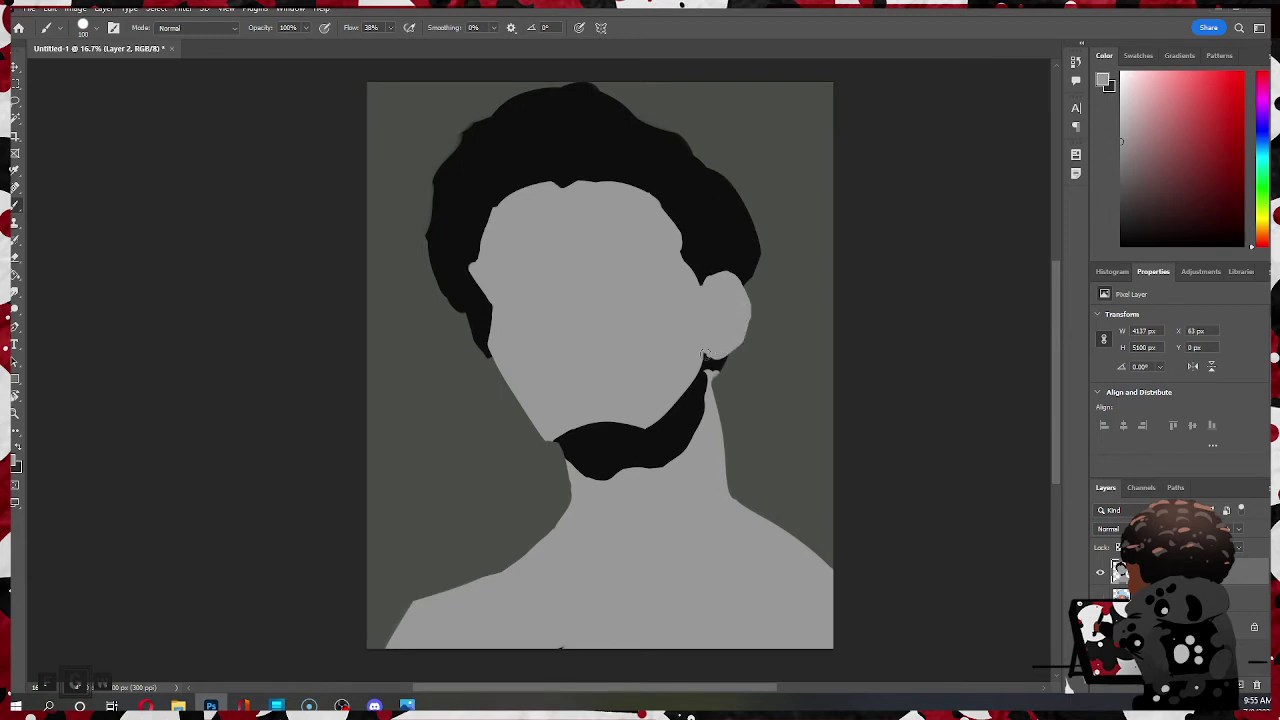
pyautogui.keyDown('alt'); pyautogui.click(706, 362); pyautogui.keyUp('alt')
pyautogui.keyDown('alt'); pyautogui.click(711, 349); pyautogui.keyUp('alt')
pyautogui.hotkey('ctrl', 'z')
pyautogui.press('e')
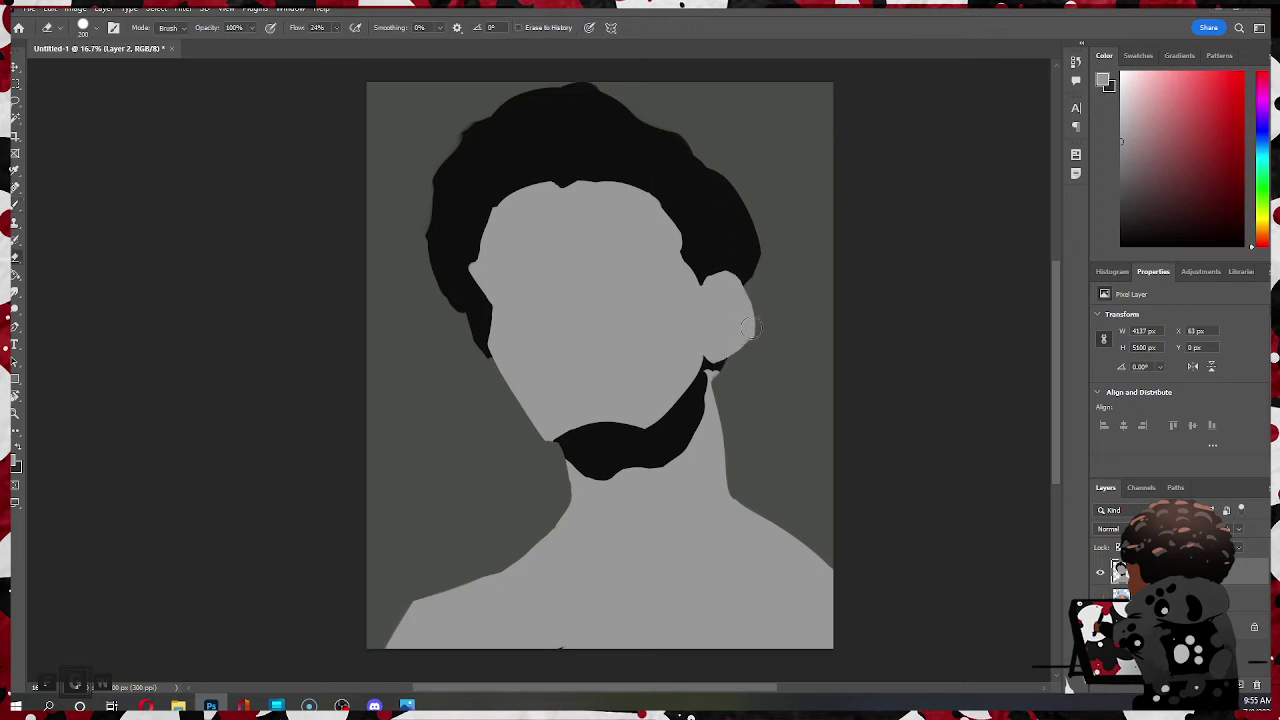
pyautogui.press('[')
pyautogui.press('b')
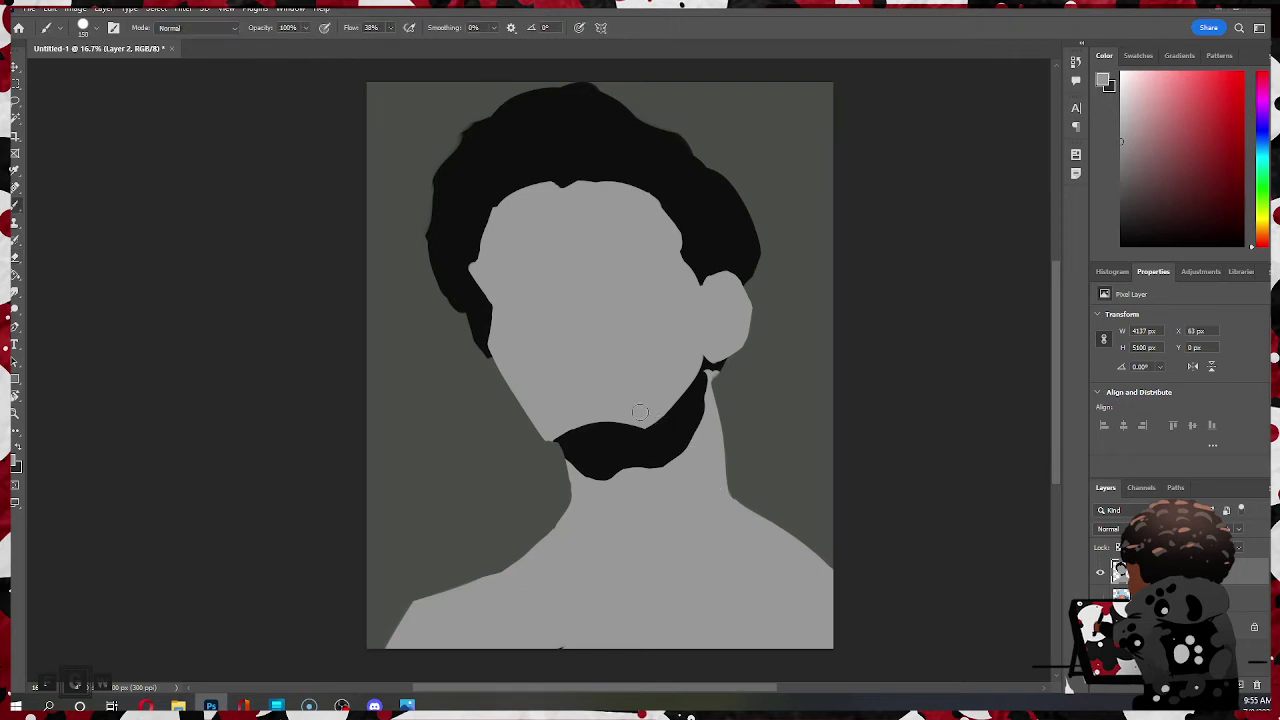
pyautogui.keyDown('alt'); pyautogui.click(615, 477); pyautogui.keyUp('alt')
pyautogui.moveTo(724, 410); pyautogui.dragTo(722, 565)
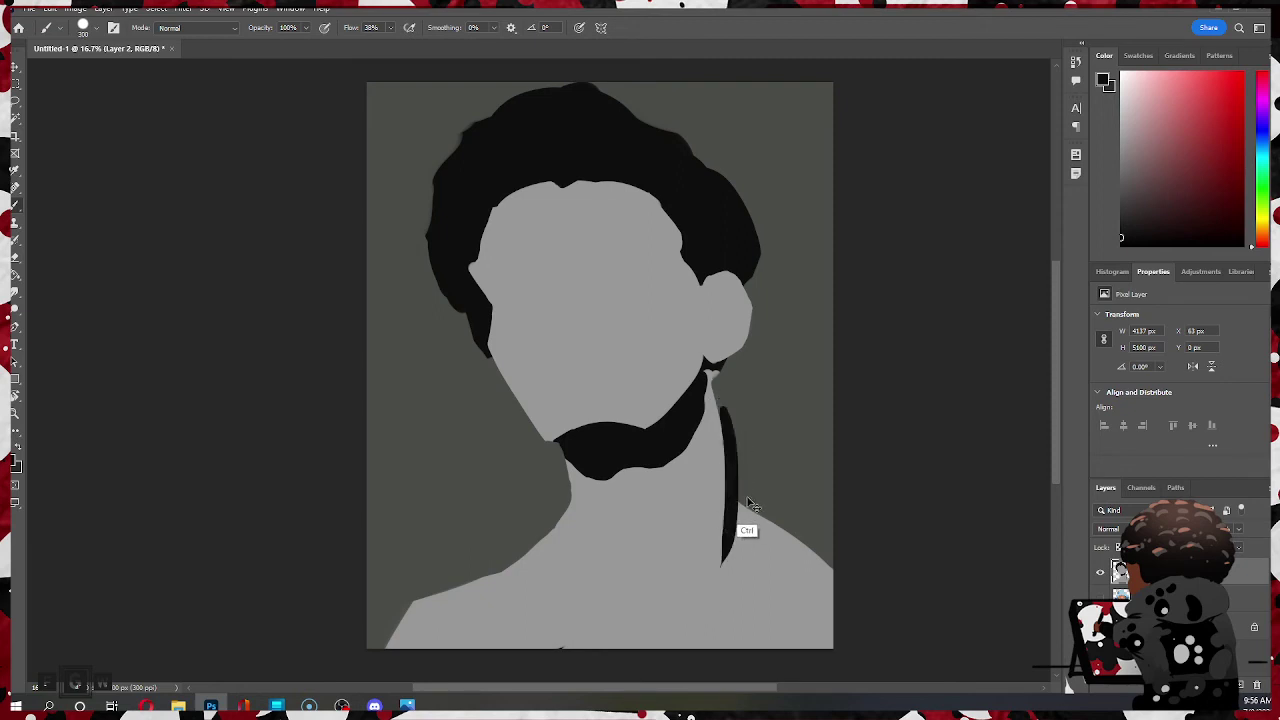
pyautogui.hotkey('ctrl', 'z')
# - Lock the portrait layer's transparent pixels and enlarge the brush to 500 px
pyautogui.click(1119, 548)
pyautogui.press(']')
pyautogui.press(']')
pyautogui.press(']')
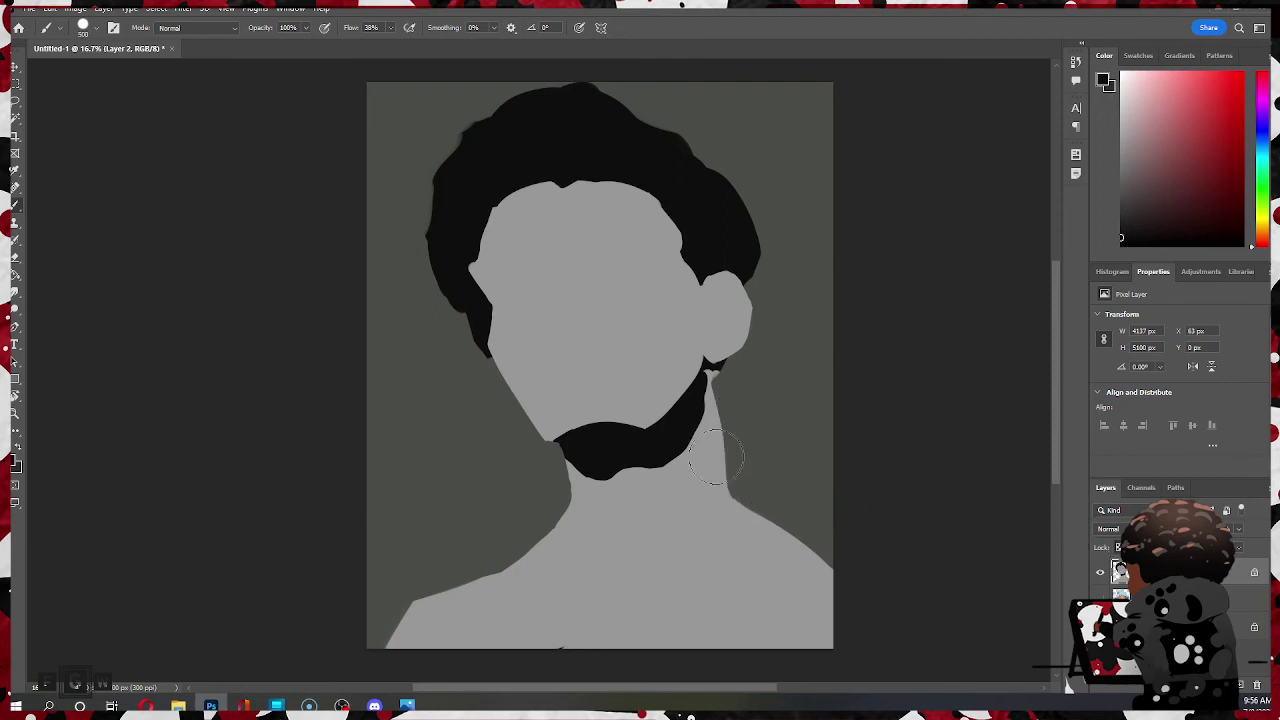
pyautogui.moveTo(719, 436)
pyautogui.mouseDown()
pyautogui.moveTo(726, 557)
pyautogui.moveTo(718, 531)
pyautogui.moveTo(754, 520)
pyautogui.moveTo(823, 548)
pyautogui.moveTo(779, 521)
pyautogui.moveTo(807, 532)
pyautogui.mouseUp()
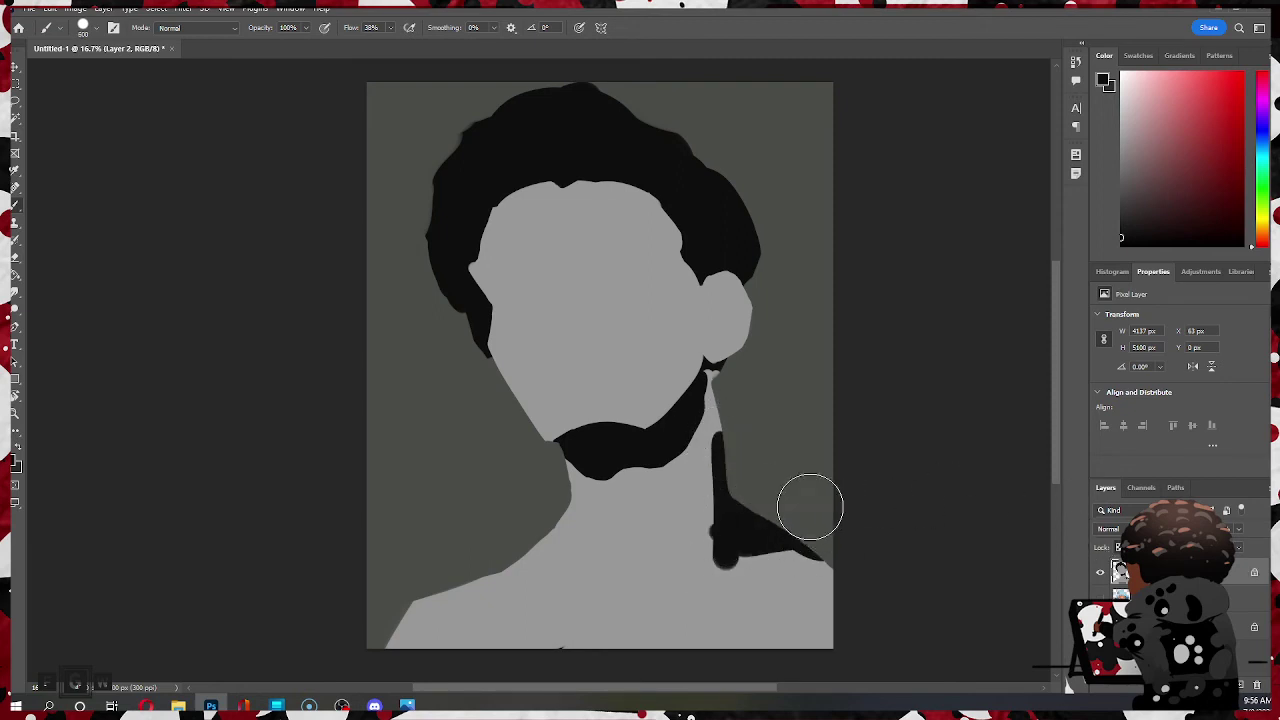
pyautogui.hotkey('ctrl', 'z')
pyautogui.hotkey('ctrl', 'z')
pyautogui.moveTo(713, 372)
pyautogui.mouseDown()
pyautogui.moveTo(714, 522)
pyautogui.moveTo(800, 552)
pyautogui.mouseUp()
pyautogui.moveTo(737, 520); pyautogui.dragTo(860, 578)
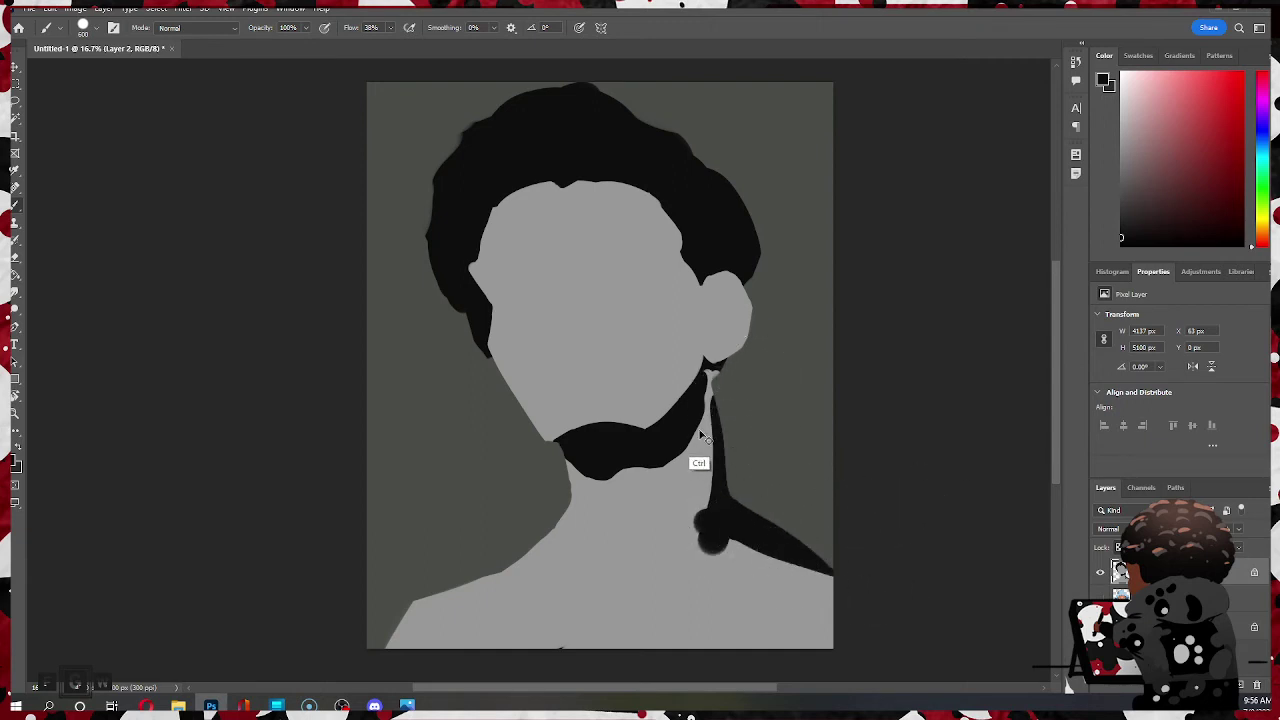
pyautogui.hotkey('ctrl', 'z')
pyautogui.hotkey('ctrl', 'z')
pyautogui.moveTo(537, 547)
pyautogui.mouseDown()
pyautogui.moveTo(588, 572)
pyautogui.moveTo(563, 517)
pyautogui.moveTo(516, 563)
pyautogui.moveTo(544, 529)
pyautogui.moveTo(655, 598)
pyautogui.mouseUp()
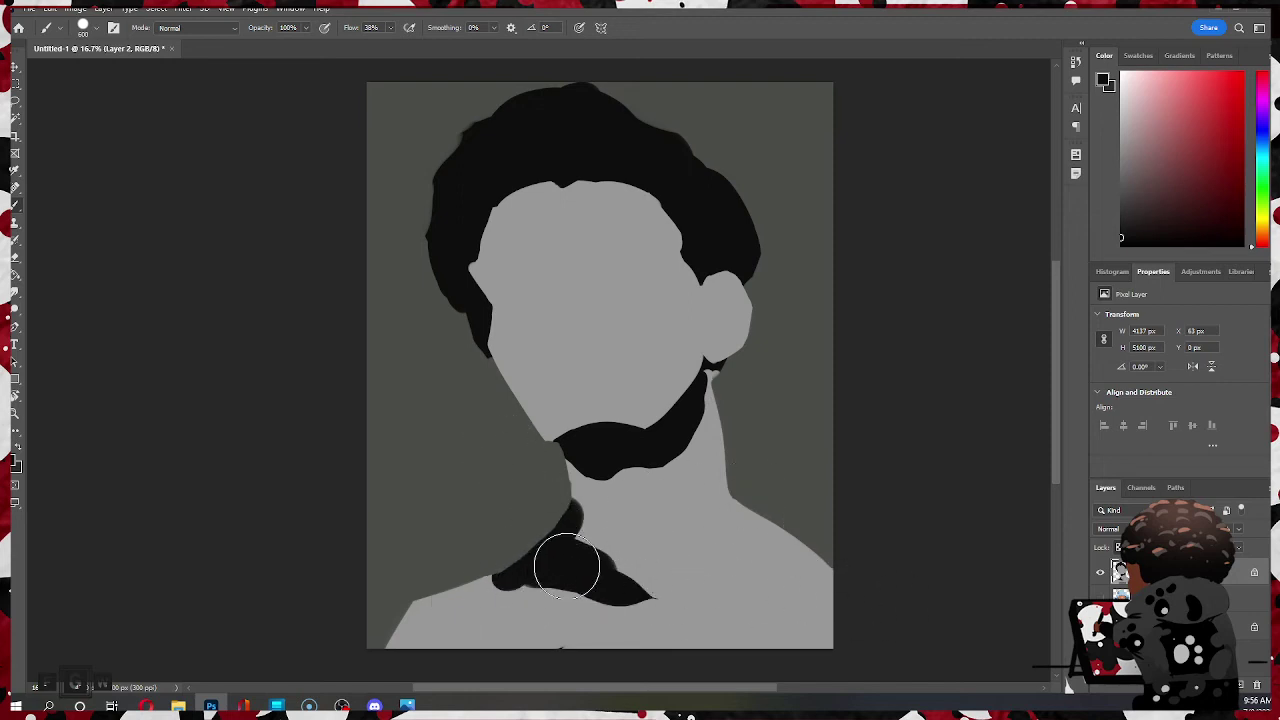
pyautogui.moveTo(515, 572); pyautogui.dragTo(441, 590)
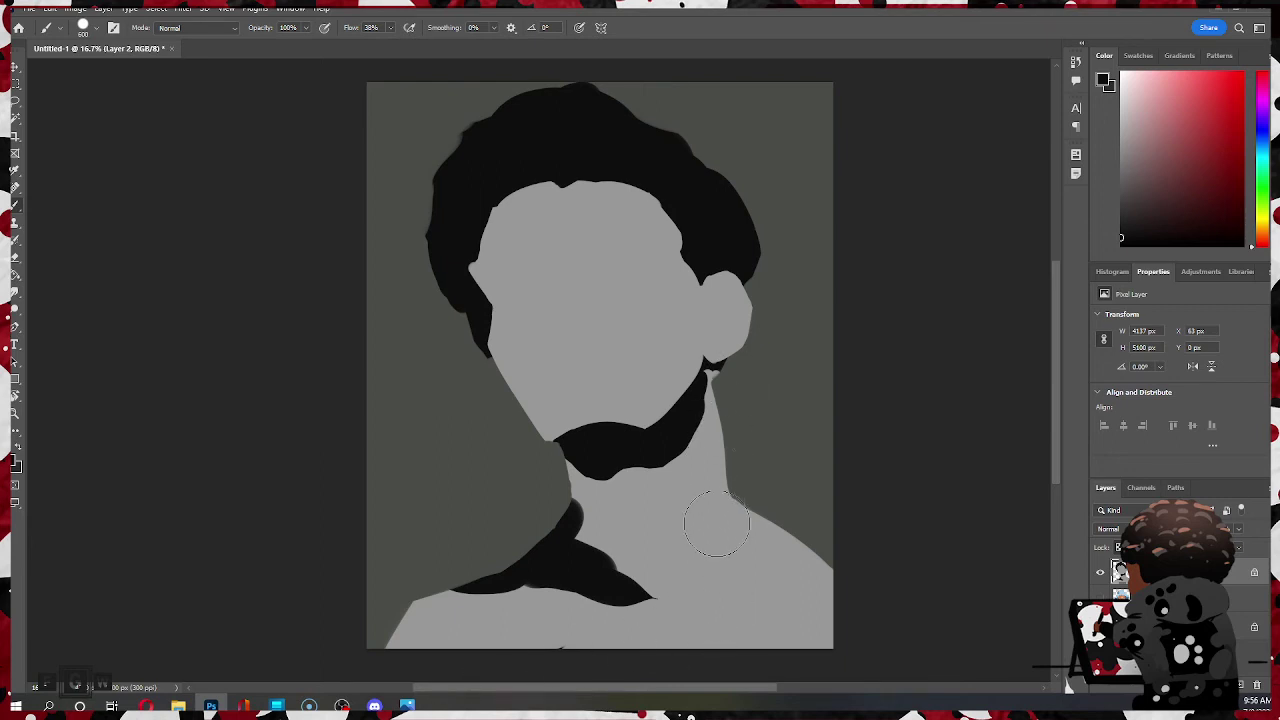
pyautogui.hotkey('ctrl', 'z')
pyautogui.hotkey('ctrl', 'z')
pyautogui.hotkey('ctrl', 'z')
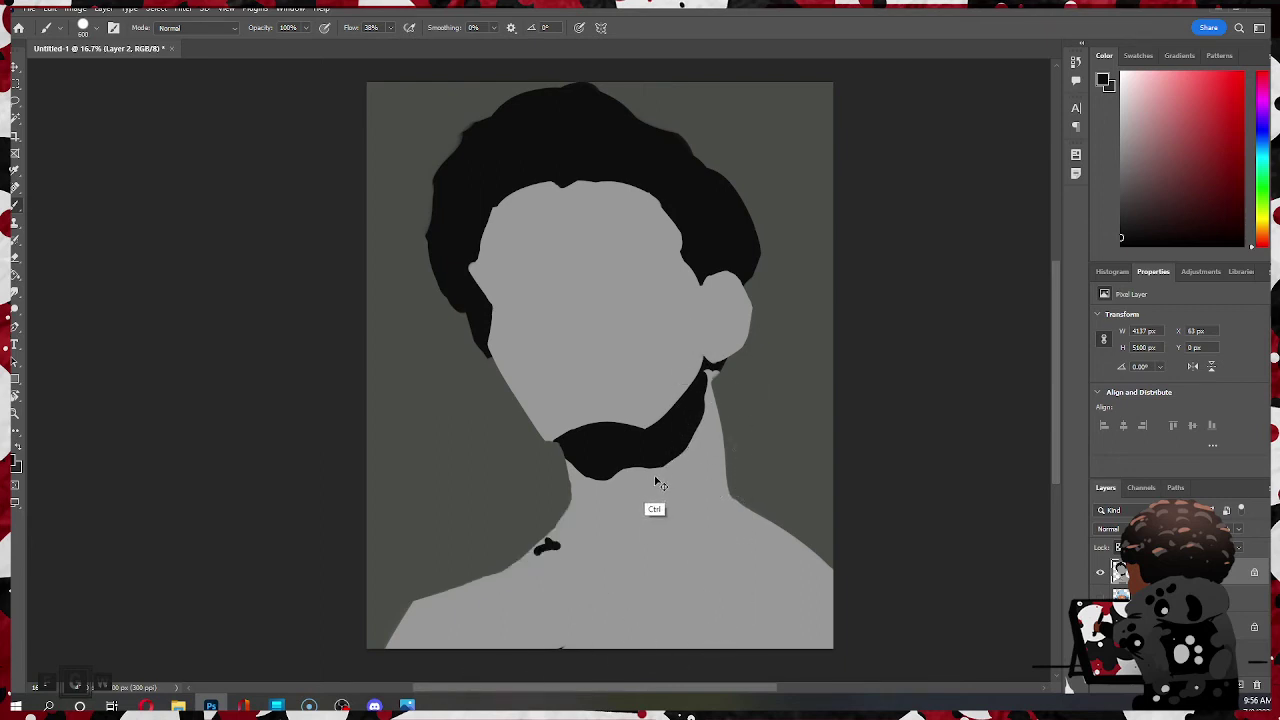
pyautogui.hotkey('ctrl', 'z')
pyautogui.moveTo(580, 468); pyautogui.dragTo(628, 502)
pyautogui.moveTo(680, 457)
pyautogui.mouseDown()
pyautogui.moveTo(635, 511)
pyautogui.moveTo(636, 544)
pyautogui.moveTo(674, 466)
pyautogui.moveTo(628, 570)
pyautogui.mouseUp()
pyautogui.hotkey('ctrl', 'z')
pyautogui.hotkey('ctrl', 'z')
pyautogui.hotkey('ctrl', 'z')
# - Block in two near-black eye sockets and a nose shadow on the blank face
pyautogui.moveTo(580, 251); pyautogui.dragTo(615, 265)
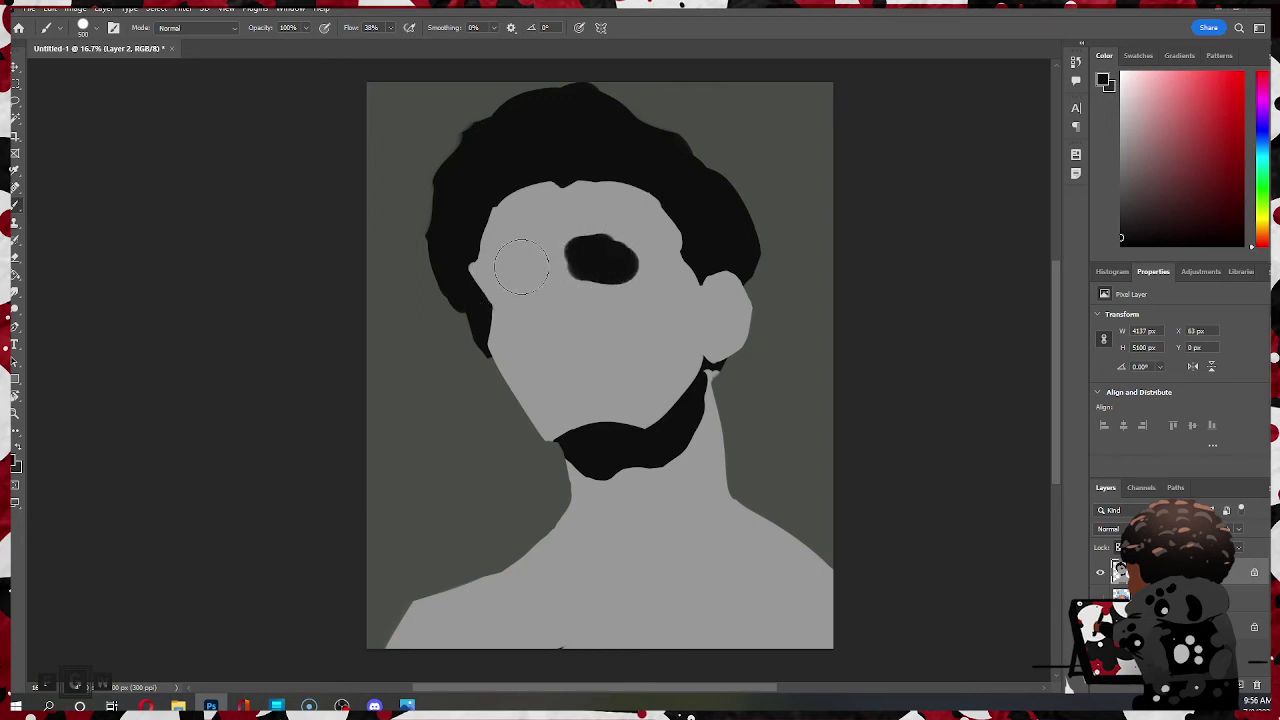
pyautogui.moveTo(521, 266)
pyautogui.mouseDown()
pyautogui.moveTo(498, 283)
pyautogui.moveTo(532, 302)
pyautogui.mouseUp()
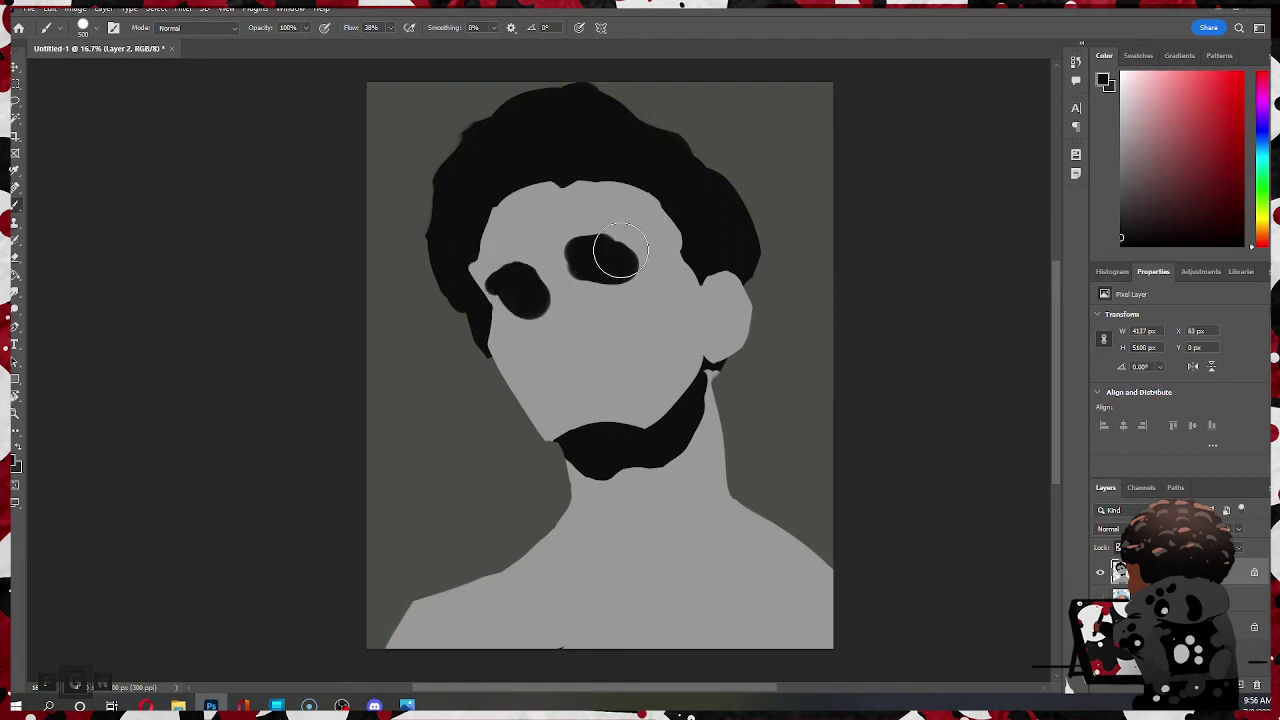
pyautogui.moveTo(620, 252)
pyautogui.mouseDown()
pyautogui.moveTo(586, 257)
pyautogui.moveTo(614, 263)
pyautogui.mouseUp()
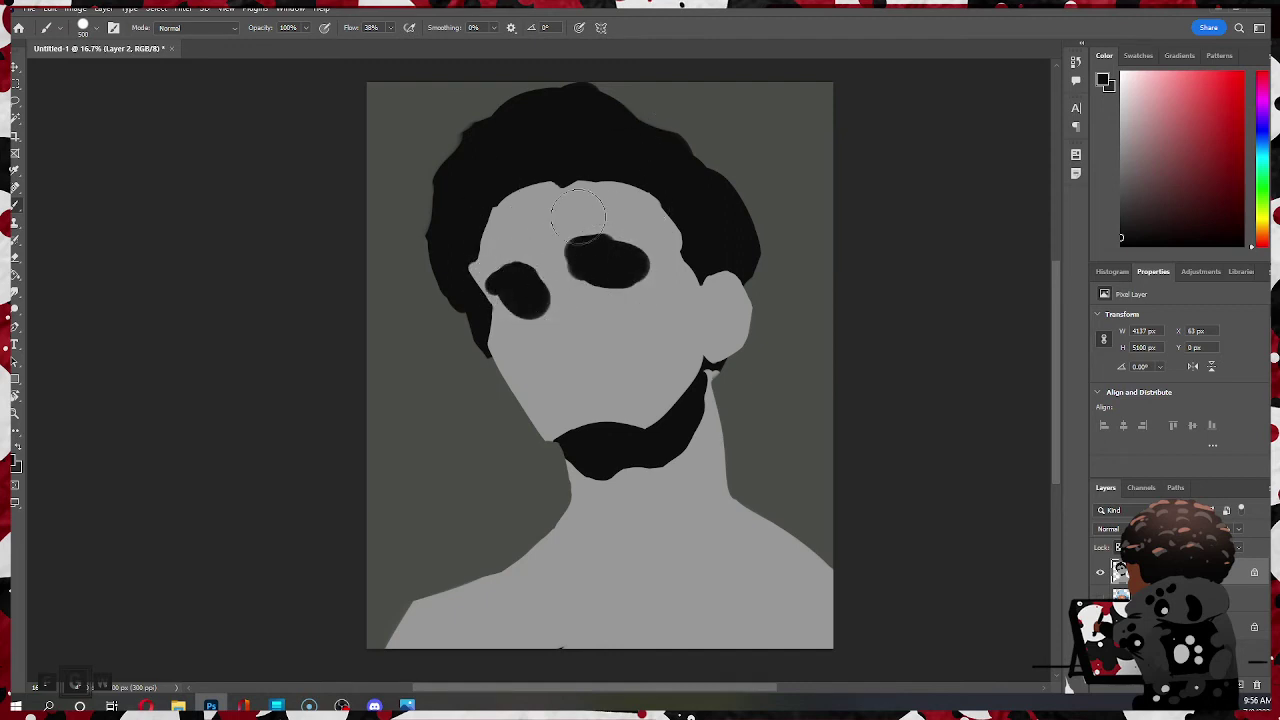
pyautogui.moveTo(567, 338)
pyautogui.mouseDown()
pyautogui.moveTo(590, 342)
pyautogui.moveTo(576, 351)
pyautogui.mouseUp()
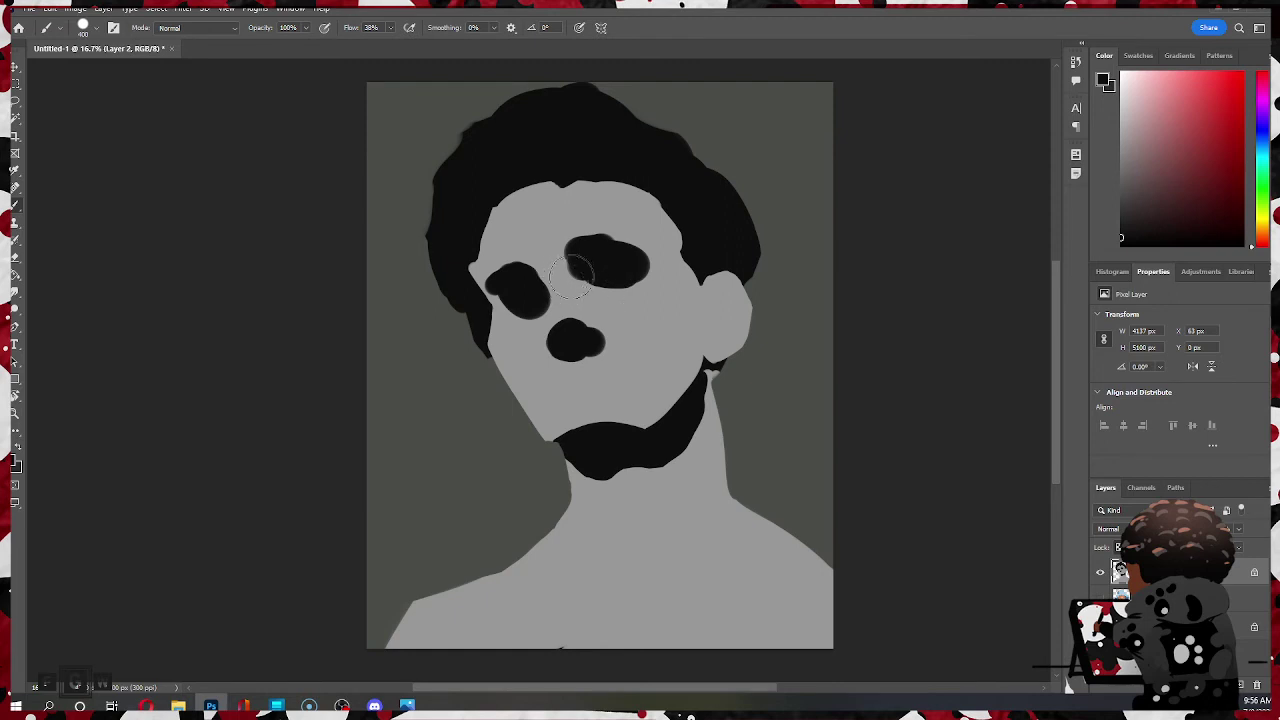
# - Lasso the nose shadow and move it slightly up, covering the leftover gap and trimming the shadow's underside in sampled light grey
pyautogui.press('l')
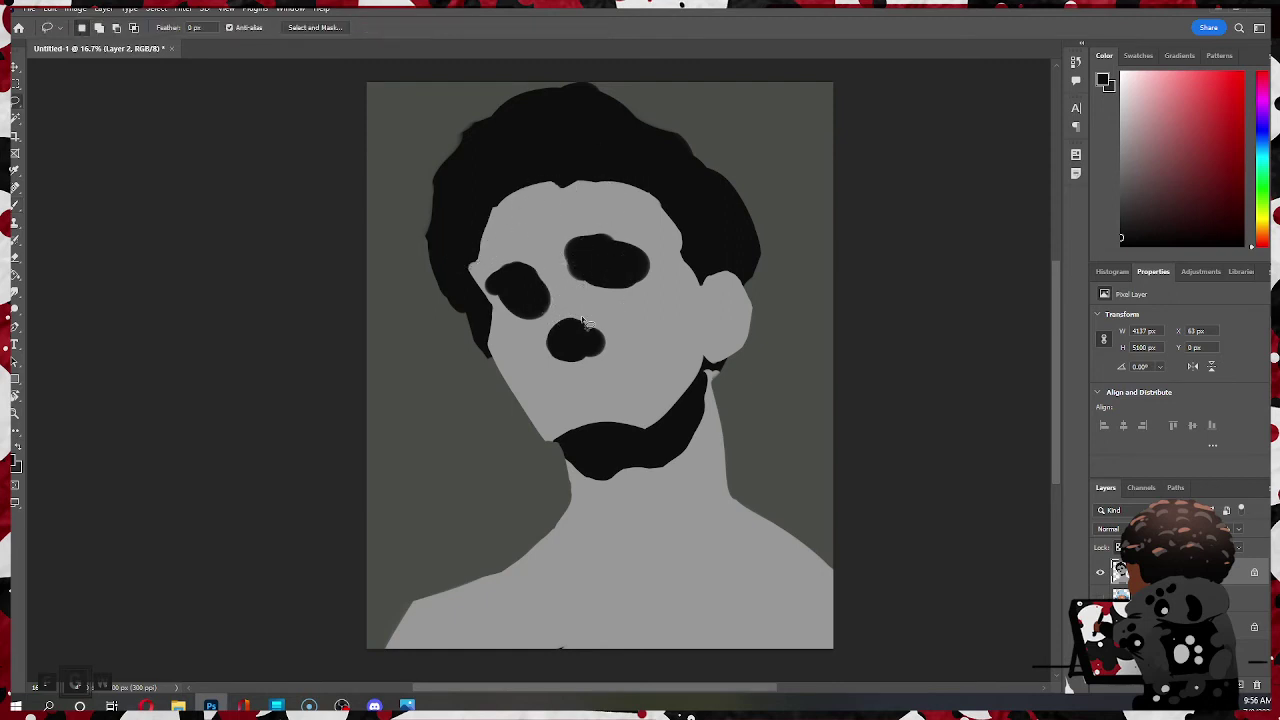
pyautogui.moveTo(549, 333)
pyautogui.mouseDown()
pyautogui.moveTo(612, 328)
pyautogui.moveTo(573, 330)
pyautogui.mouseUp()
pyautogui.hotkey('ctrl', 't')
pyautogui.click(660, 28)
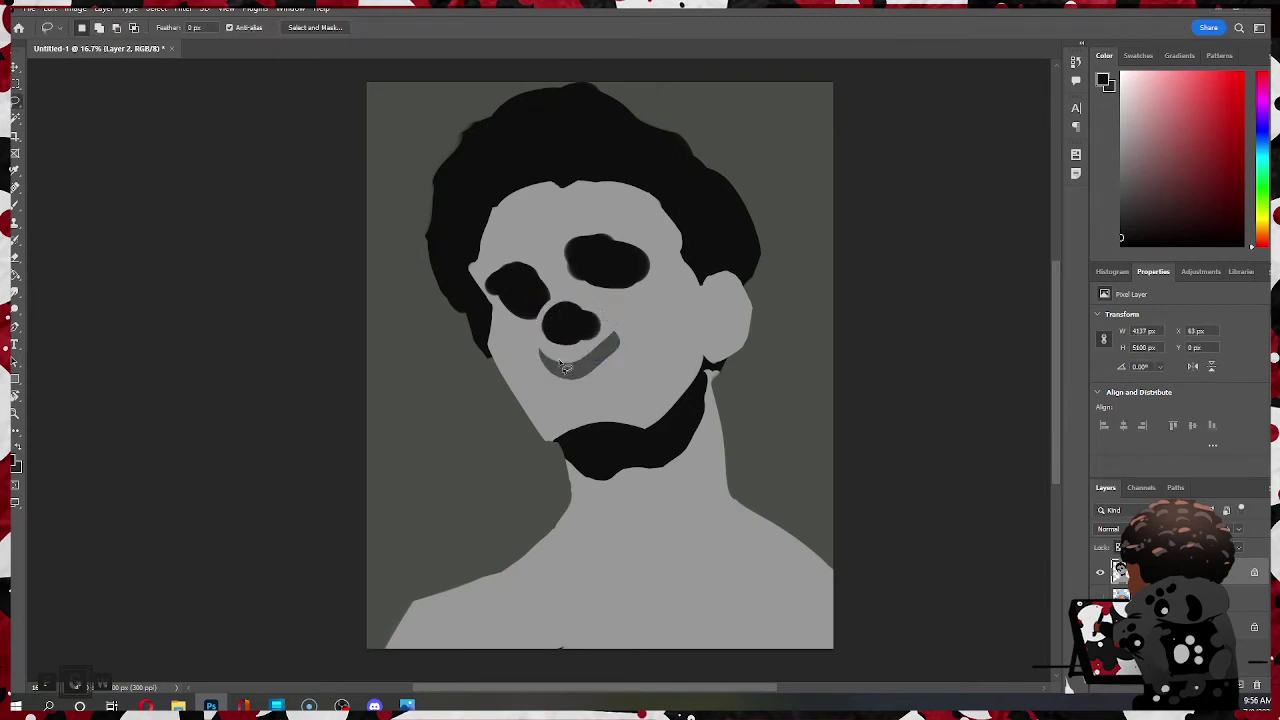
pyautogui.press('b')
pyautogui.keyDown('alt'); pyautogui.click(545, 414); pyautogui.keyUp('alt')
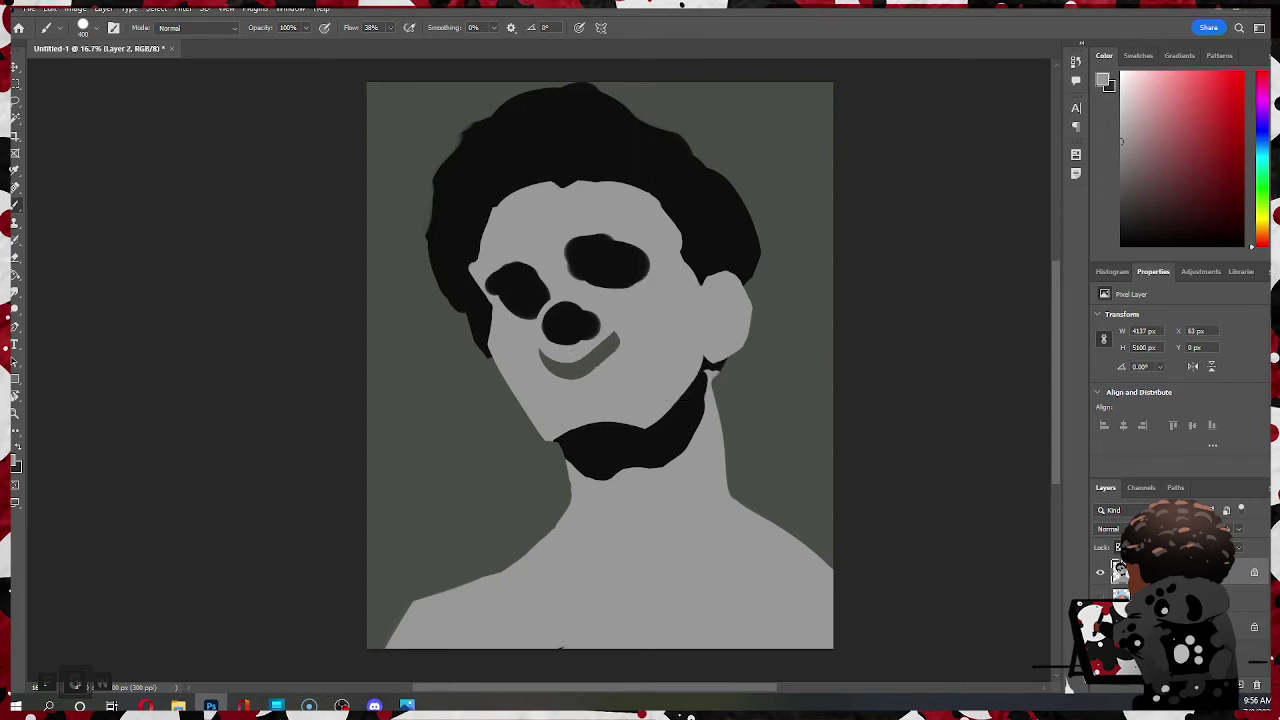
pyautogui.moveTo(555, 360)
pyautogui.mouseDown()
pyautogui.moveTo(575, 375)
pyautogui.moveTo(615, 345)
pyautogui.moveTo(578, 380)
pyautogui.mouseUp()
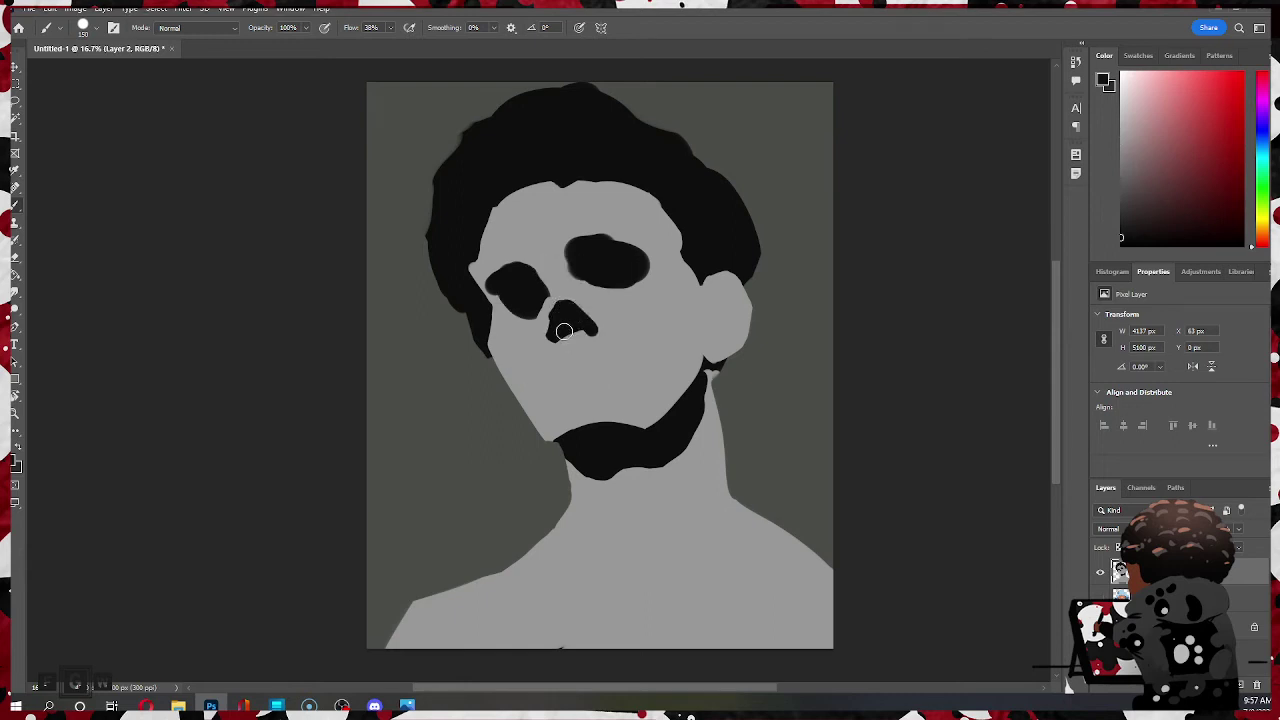
# - Carve the nose shadow into a compact wedge, alternating near-black and sampled light grey
pyautogui.moveTo(564, 331); pyautogui.dragTo(586, 331)
pyautogui.keyDown('alt'); pyautogui.click(599, 303); pyautogui.keyUp('alt')
pyautogui.keyDown('alt'); pyautogui.click(563, 322); pyautogui.keyUp('alt')
pyautogui.moveTo(557, 316)
pyautogui.mouseDown()
pyautogui.moveTo(560, 342)
pyautogui.moveTo(598, 330)
pyautogui.moveTo(592, 343)
pyautogui.mouseUp()
pyautogui.keyDown('alt'); pyautogui.click(557, 352); pyautogui.keyUp('alt')
pyautogui.keyDown('alt'); pyautogui.click(561, 323); pyautogui.keyUp('alt')
pyautogui.keyDown('alt'); pyautogui.click(549, 292); pyautogui.keyUp('alt')
pyautogui.press('ctrl')
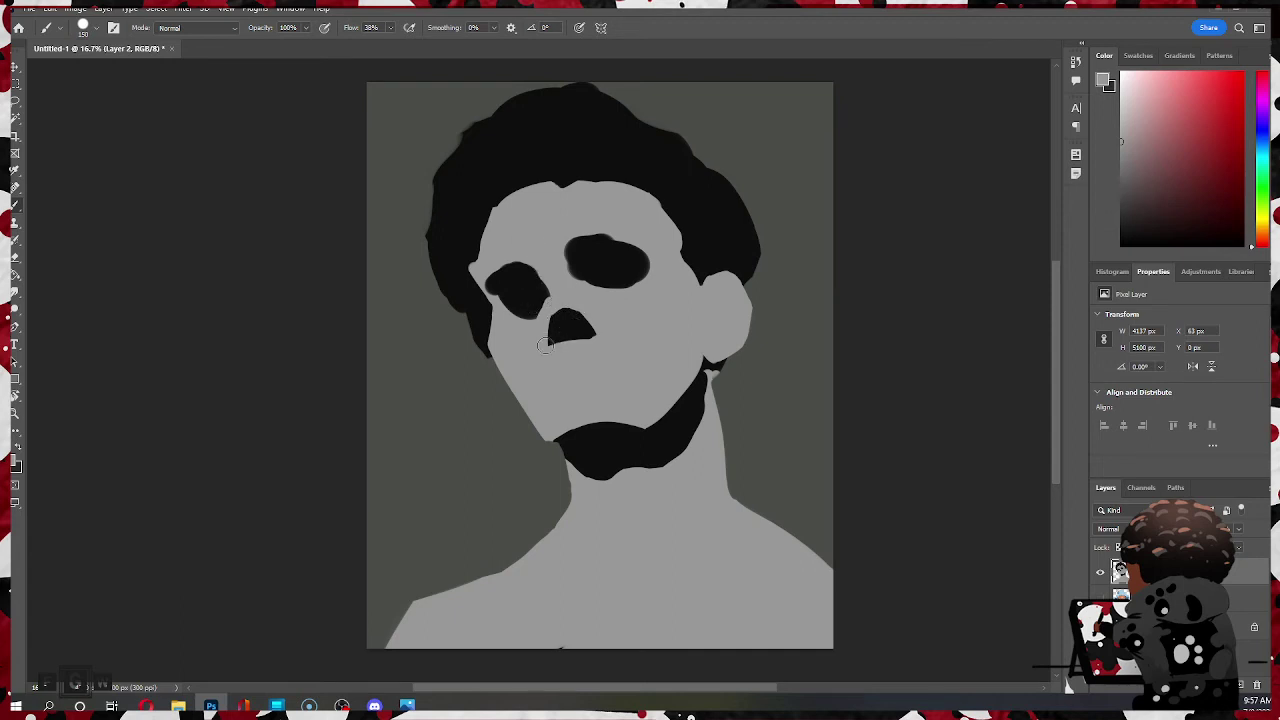
# - Fill out the nose shadow and shape its lower edge with near-black and sampled light grey
pyautogui.keyDown('alt'); pyautogui.click(560, 334); pyautogui.keyUp('alt')
pyautogui.moveTo(576, 338); pyautogui.dragTo(585, 320)
pyautogui.moveTo(585, 325); pyautogui.dragTo(582, 338)
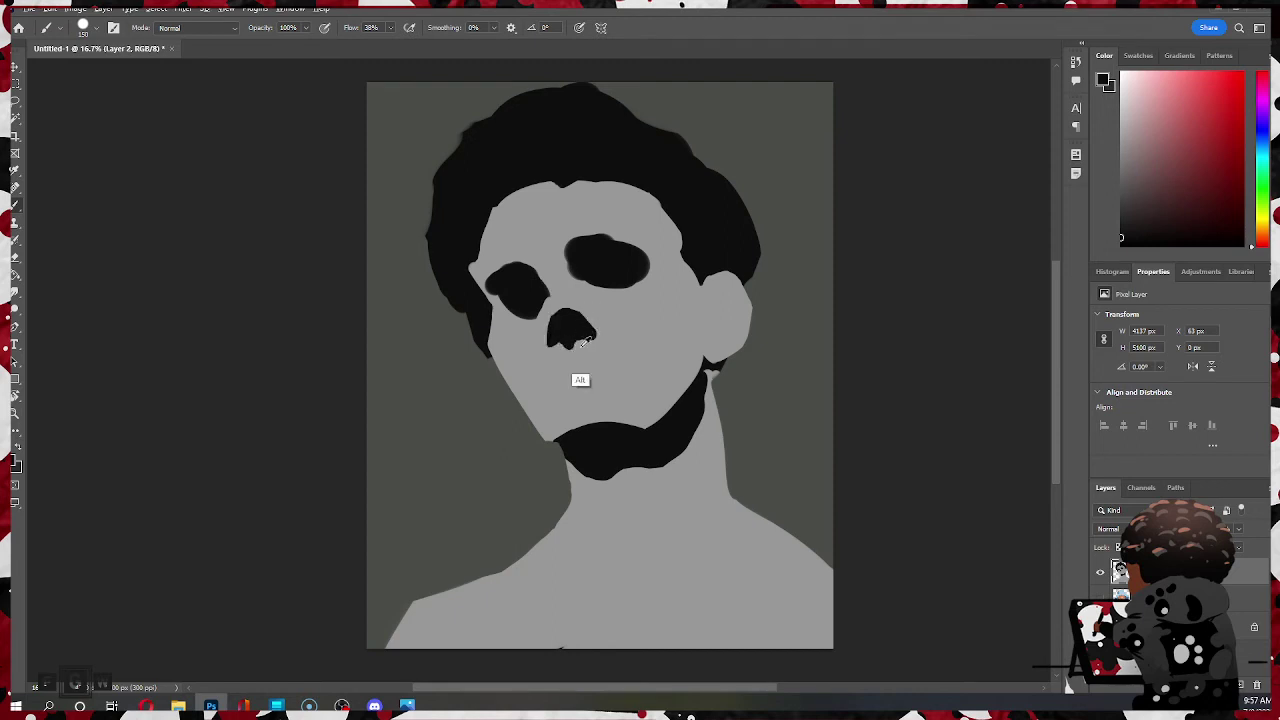
pyautogui.keyDown('alt'); pyautogui.click(583, 343); pyautogui.keyUp('alt')
pyautogui.keyDown('alt'); pyautogui.click(565, 347); pyautogui.keyUp('alt')
pyautogui.hotkey('ctrl', 'z')
pyautogui.keyDown('alt'); pyautogui.click(576, 346); pyautogui.keyUp('alt')
# - Extend the left eye socket down beside the nose in near-black and carve away its lower half in light grey
pyautogui.keyDown('alt'); pyautogui.click(539, 289); pyautogui.keyUp('alt')
pyautogui.moveTo(544, 296)
pyautogui.mouseDown()
pyautogui.moveTo(548, 267)
pyautogui.moveTo(529, 291)
pyautogui.moveTo(534, 272)
pyautogui.moveTo(545, 290)
pyautogui.mouseUp()
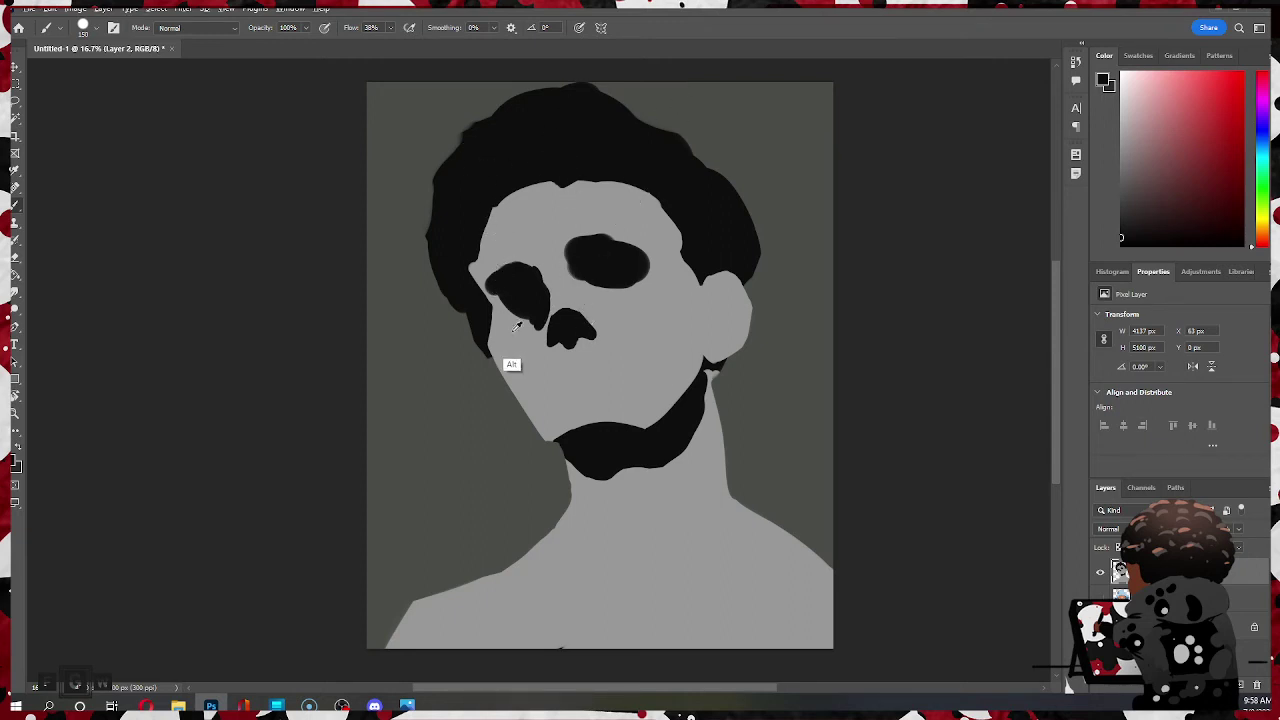
pyautogui.keyDown('alt'); pyautogui.click(508, 366); pyautogui.keyUp('alt')
pyautogui.moveTo(516, 308)
pyautogui.mouseDown()
pyautogui.moveTo(490, 296)
pyautogui.moveTo(532, 328)
pyautogui.moveTo(522, 302)
pyautogui.moveTo(536, 283)
pyautogui.moveTo(488, 285)
pyautogui.moveTo(519, 295)
pyautogui.mouseUp()
pyautogui.hotkey('ctrl', 'z')
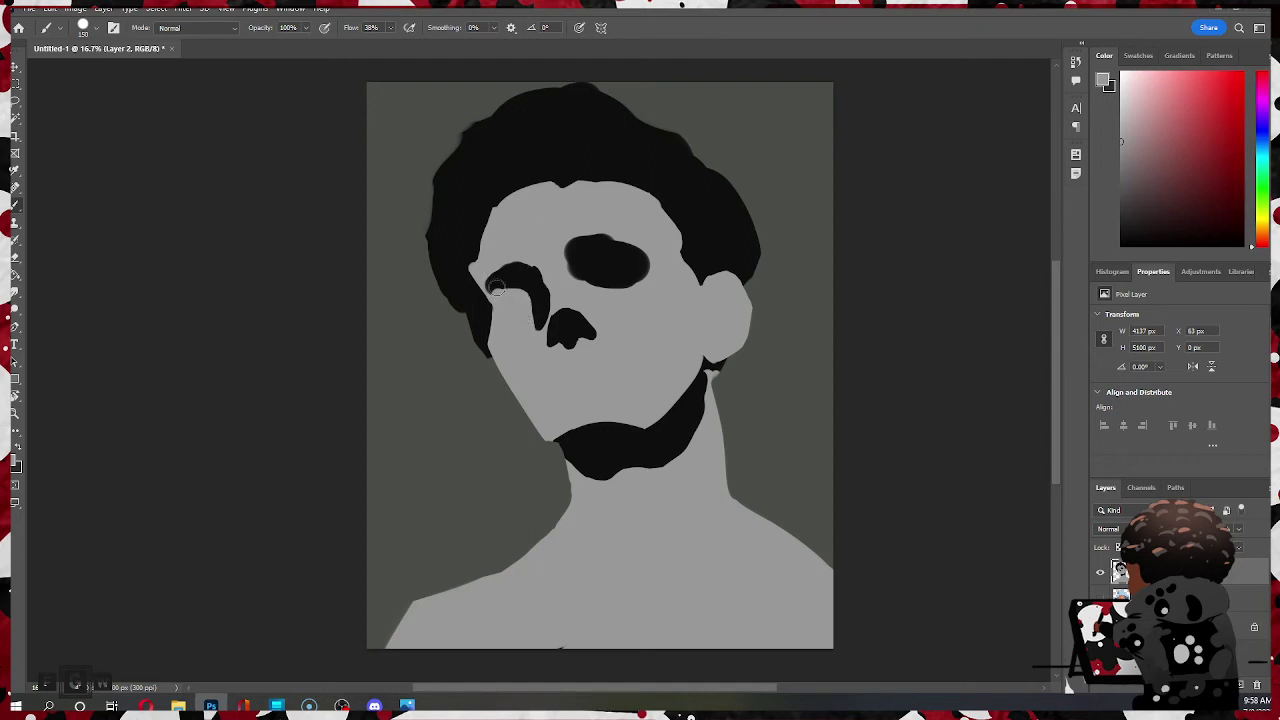
# - Refill the left eye socket with a larger near-black brush and refine its brow edge with sampled light grey
pyautogui.keyDown('alt'); pyautogui.click(519, 274); pyautogui.keyUp('alt')
pyautogui.press(']')
pyautogui.press(']')
pyautogui.moveTo(510, 281)
pyautogui.mouseDown()
pyautogui.moveTo(477, 232)
pyautogui.moveTo(522, 297)
pyautogui.mouseUp()
pyautogui.keyDown('alt'); pyautogui.click(551, 254); pyautogui.keyUp('alt')
pyautogui.press('ctrl')
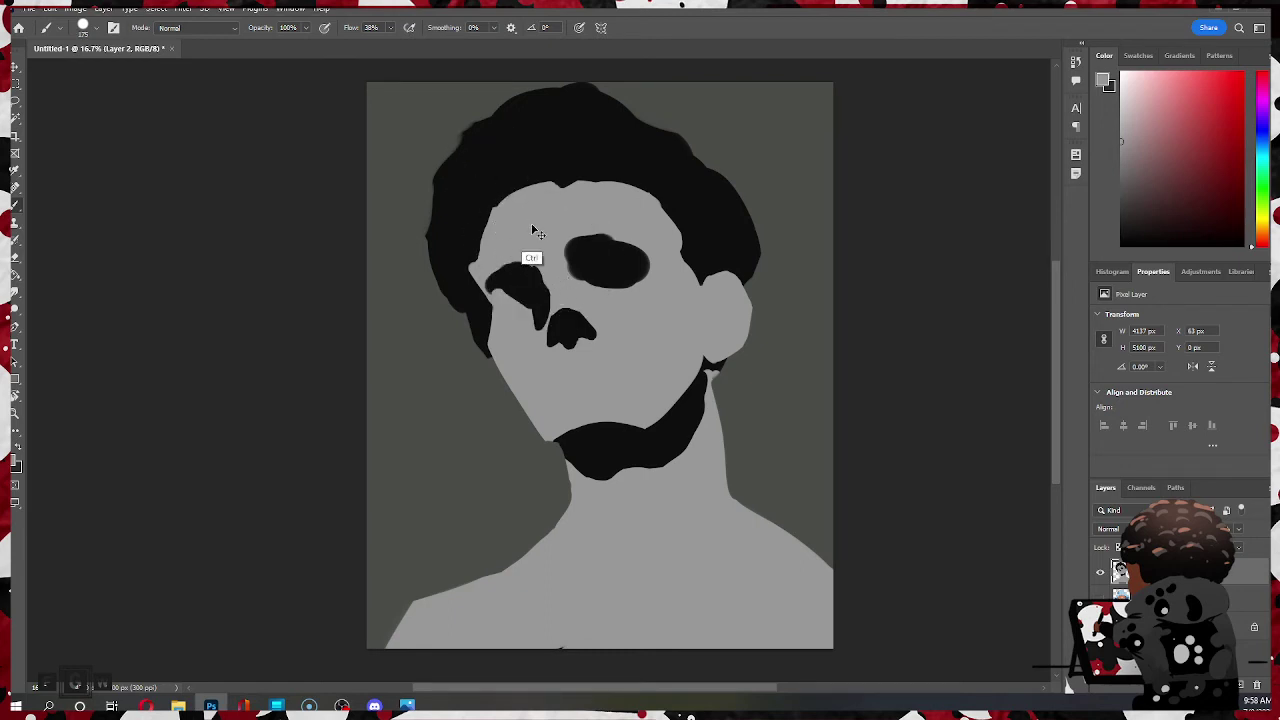
pyautogui.press('alt')
pyautogui.keyDown('alt'); pyautogui.click(535, 284); pyautogui.keyUp('alt')
pyautogui.moveTo(542, 281)
pyautogui.mouseDown()
pyautogui.moveTo(524, 267)
pyautogui.moveTo(535, 271)
pyautogui.mouseUp()
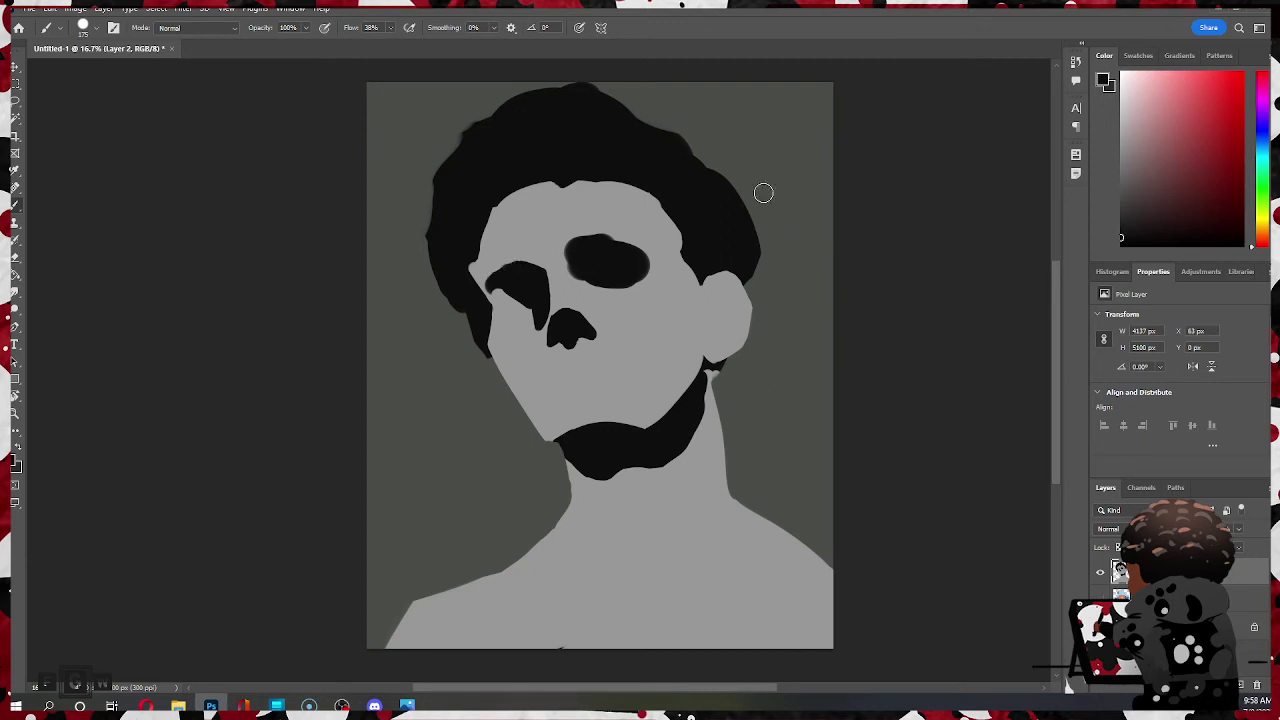
# - Trim the right eye socket's upper edge and cut away its lower outer part with a larger light grey brush
pyautogui.keyDown('alt'); pyautogui.click(567, 258); pyautogui.keyUp('alt')
pyautogui.moveTo(556, 261)
pyautogui.mouseDown()
pyautogui.moveTo(573, 286)
pyautogui.moveTo(601, 215)
pyautogui.moveTo(600, 240)
pyautogui.moveTo(650, 252)
pyautogui.mouseUp()
pyautogui.hotkey('ctrl', 'z')
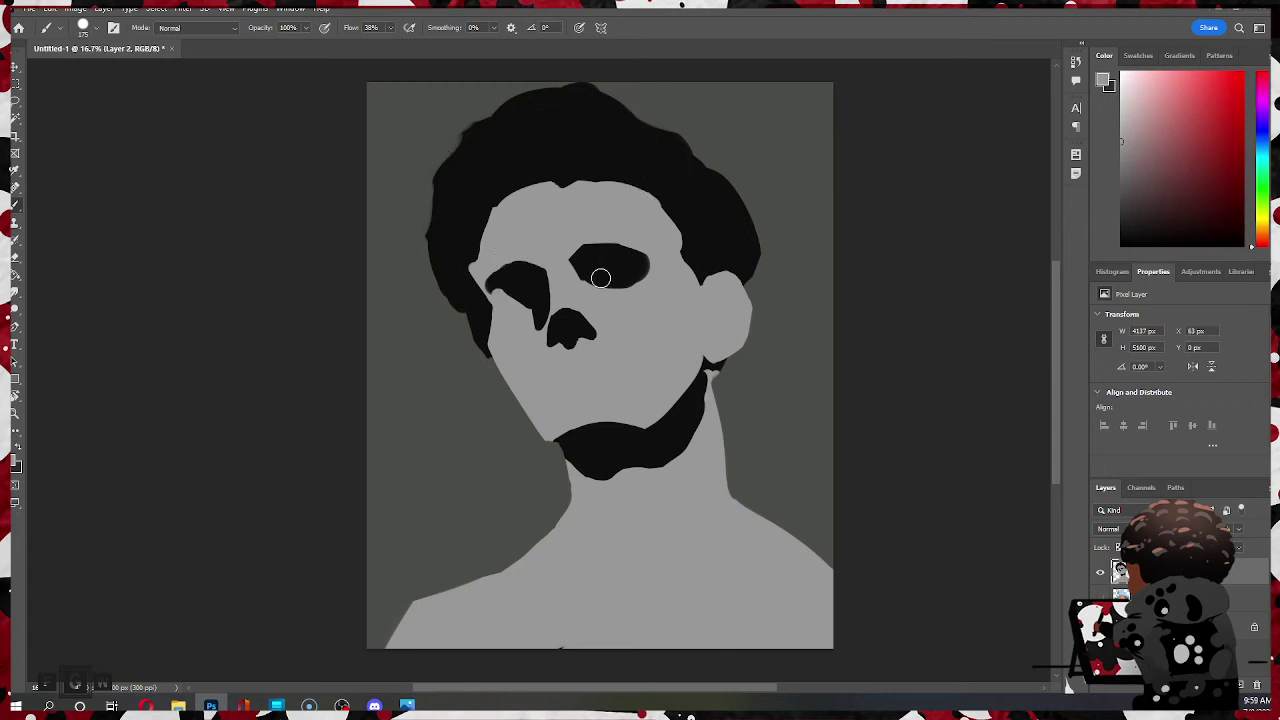
pyautogui.press(']')
pyautogui.press(']')
pyautogui.moveTo(604, 265); pyautogui.dragTo(645, 275)
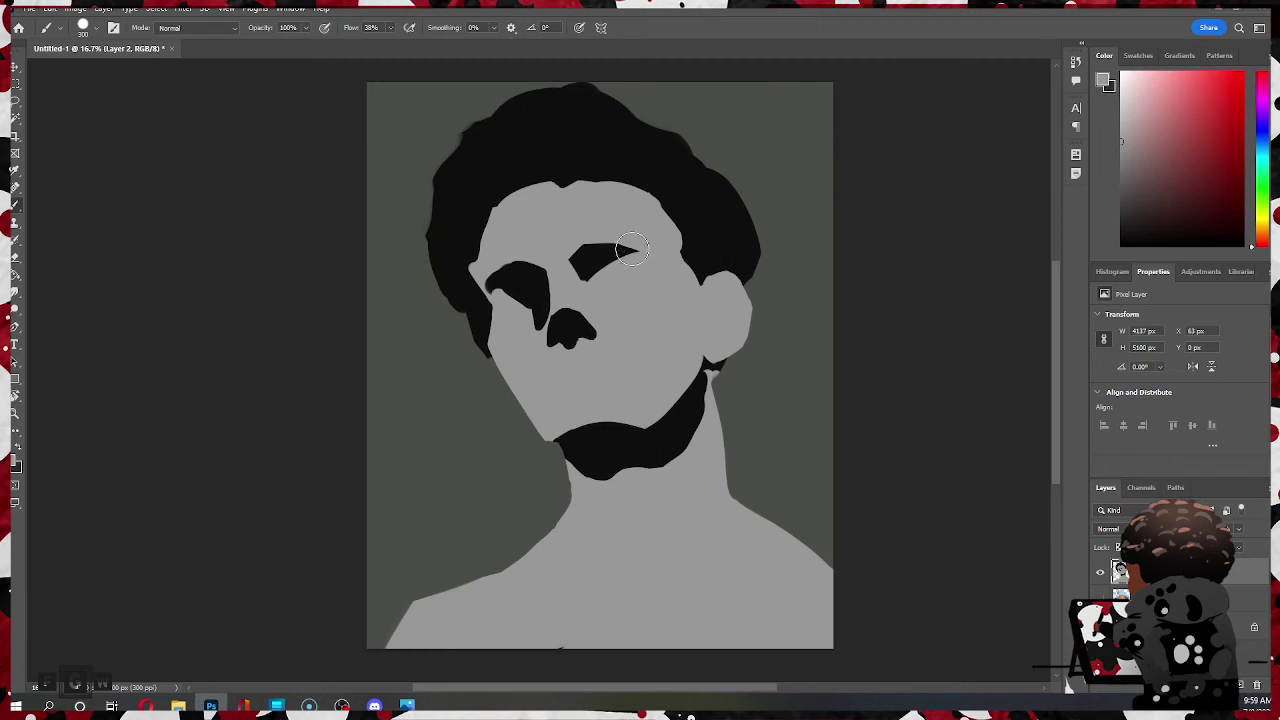
# - Extend the right eye socket's brow shadow outward with a 150 px near-black brush
pyautogui.keyDown('alt'); pyautogui.click(598, 258); pyautogui.keyUp('alt')
pyautogui.press('[')
pyautogui.press('[')
pyautogui.press('[')
pyautogui.press('[')
pyautogui.moveTo(606, 249); pyautogui.dragTo(660, 262)
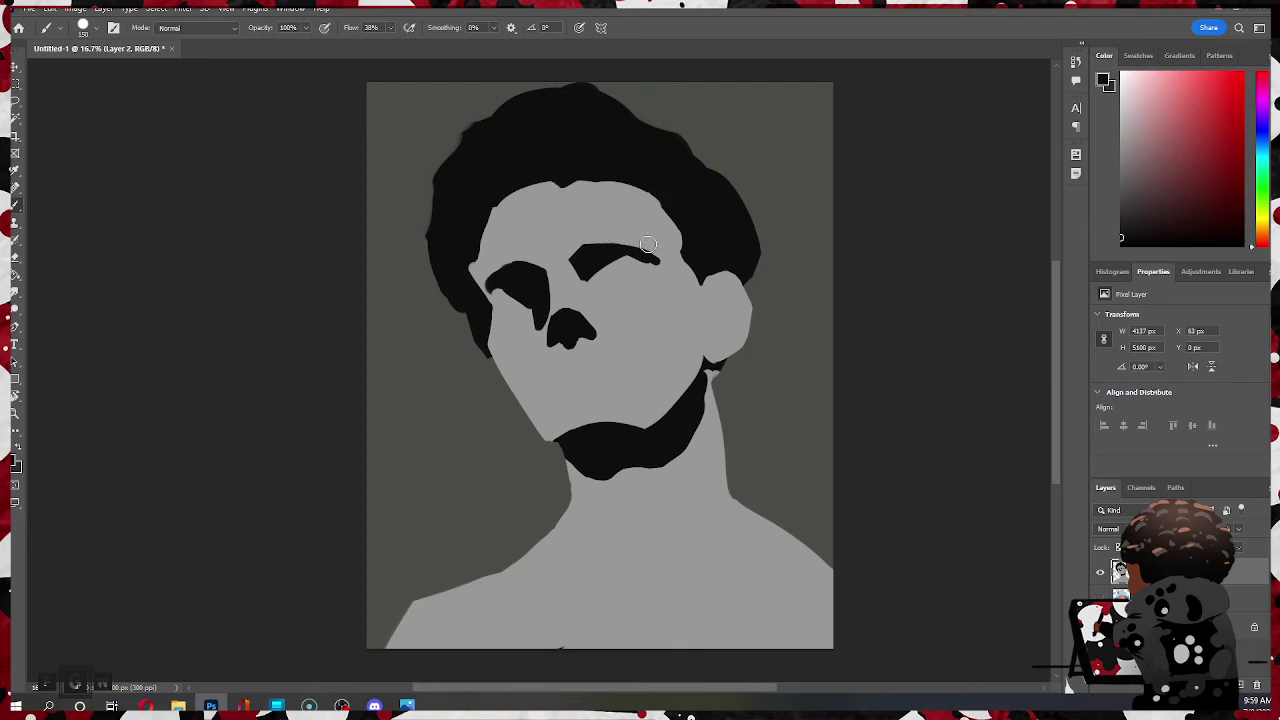
# - Rework the right brow shadow into a longer near-black arc and add a short shadow beneath it for the eye
pyautogui.press('x')
pyautogui.keyDown('alt'); pyautogui.click(615, 236); pyautogui.keyUp('alt')
pyautogui.moveTo(592, 249); pyautogui.dragTo(636, 248)
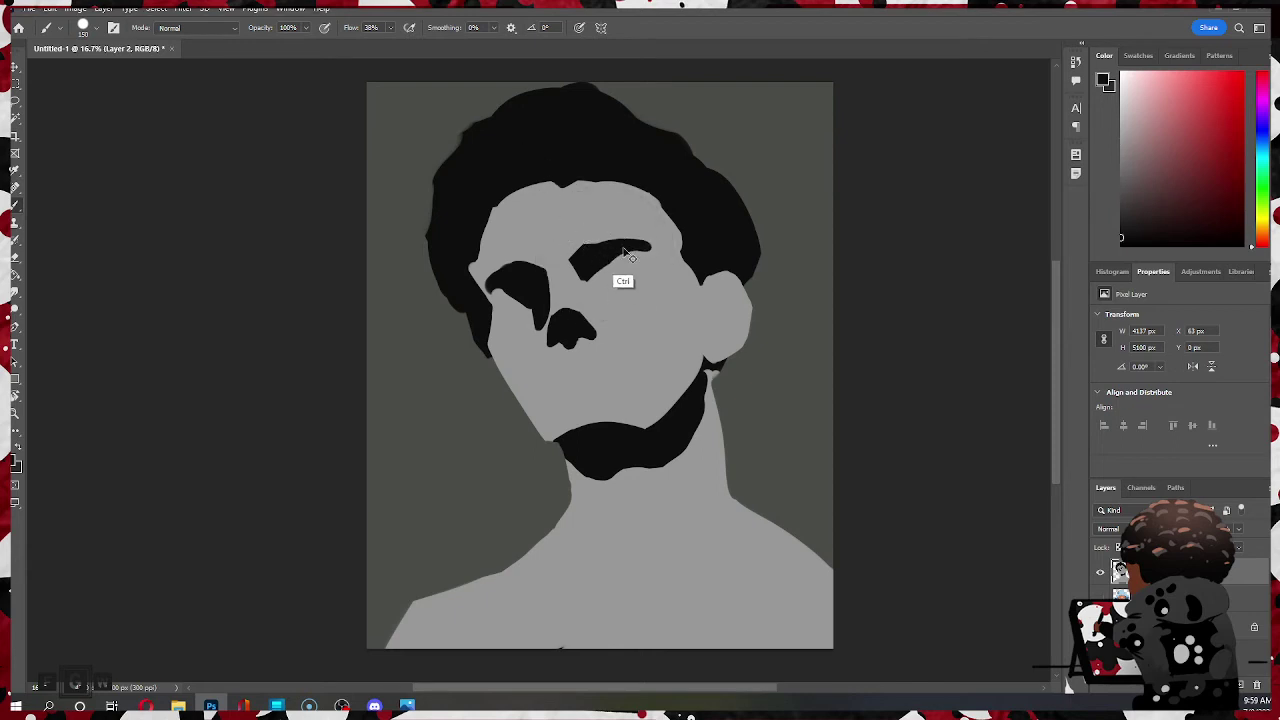
pyautogui.hotkey('ctrl', 'z')
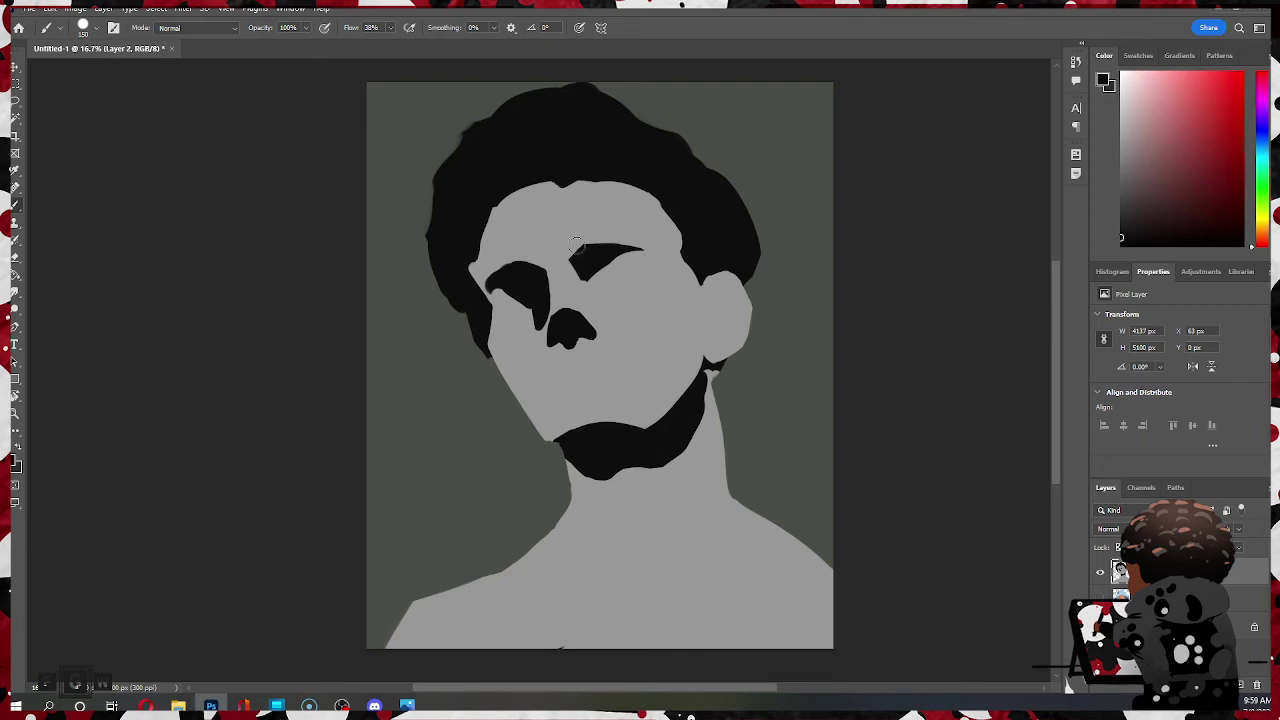
pyautogui.moveTo(576, 243)
pyautogui.mouseDown()
pyautogui.moveTo(660, 254)
pyautogui.moveTo(648, 258)
pyautogui.mouseUp()
pyautogui.moveTo(604, 284)
pyautogui.mouseDown()
pyautogui.moveTo(677, 266)
pyautogui.moveTo(615, 287)
pyautogui.moveTo(646, 277)
pyautogui.mouseUp()
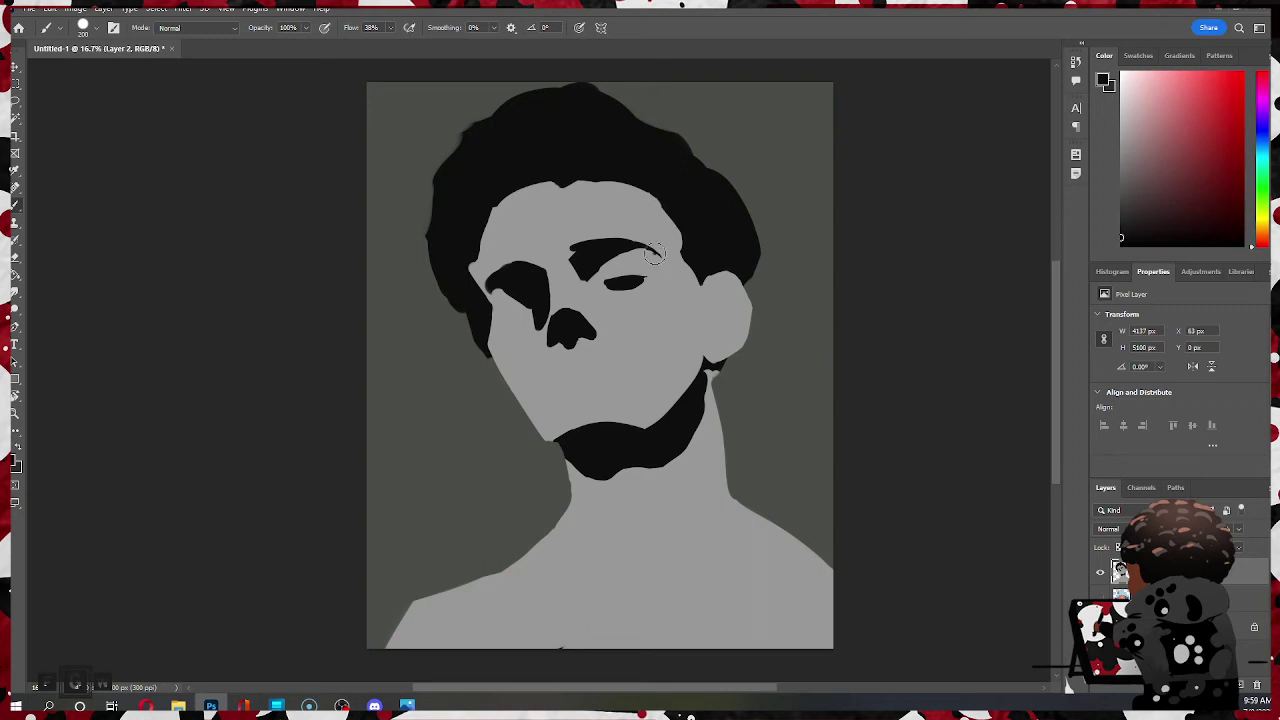
# - Undo the eye shadow beneath the right brow and paint a short near-black hook at that socket's inner corner
pyautogui.moveTo(656, 254); pyautogui.dragTo(651, 278)
pyautogui.hotkey('ctrl', 'z')
pyautogui.hotkey('ctrl', 'z')
pyautogui.hotkey('ctrl', 'z')
pyautogui.hotkey('ctrl', 'z')
pyautogui.moveTo(587, 277); pyautogui.dragTo(603, 283)
# - Cut away the lower inner part of the left eye socket shadow with sampled light grey and a 125 px brush
pyautogui.keyDown('alt'); pyautogui.click(504, 338); pyautogui.keyUp('alt')
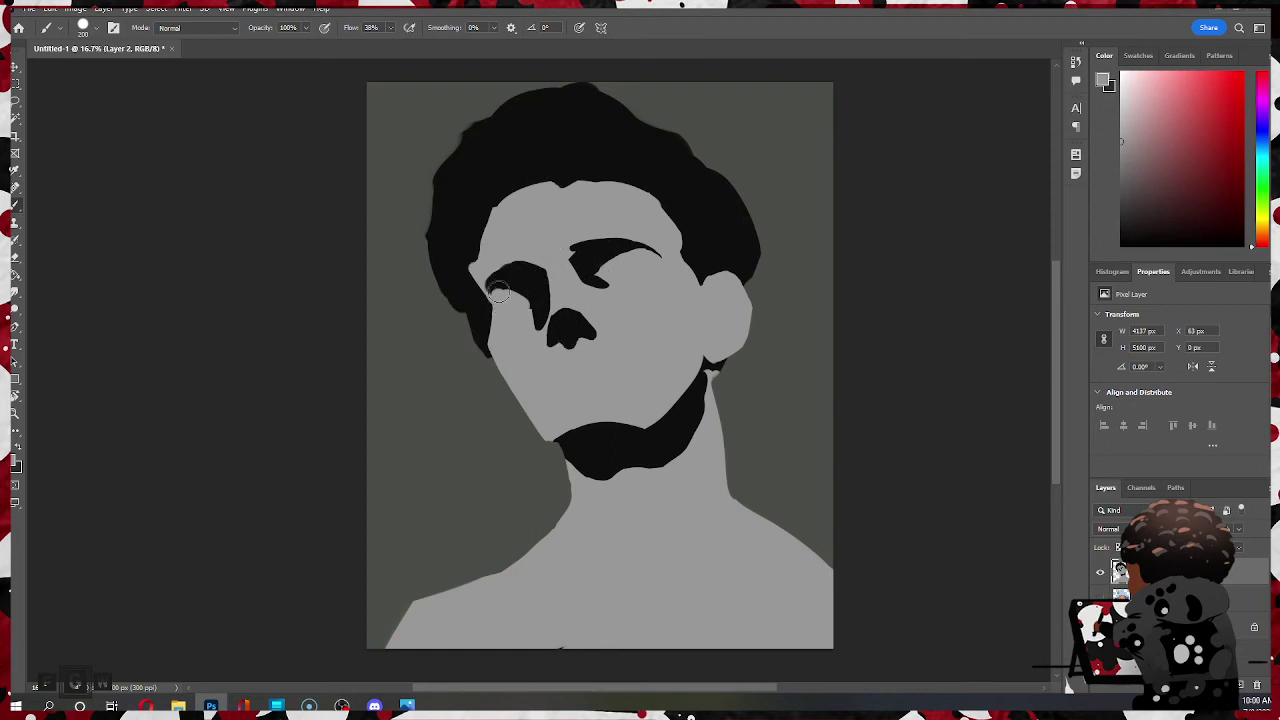
pyautogui.hotkey('ctrl', 'z')
pyautogui.press('[')
pyautogui.press('[')
pyautogui.press('[')
pyautogui.moveTo(503, 291)
pyautogui.mouseDown()
pyautogui.moveTo(530, 296)
pyautogui.moveTo(541, 278)
pyautogui.mouseUp()
pyautogui.keyDown('alt'); pyautogui.click(531, 266); pyautogui.keyUp('alt')
pyautogui.keyDown('alt'); pyautogui.click(525, 339); pyautogui.keyUp('alt')
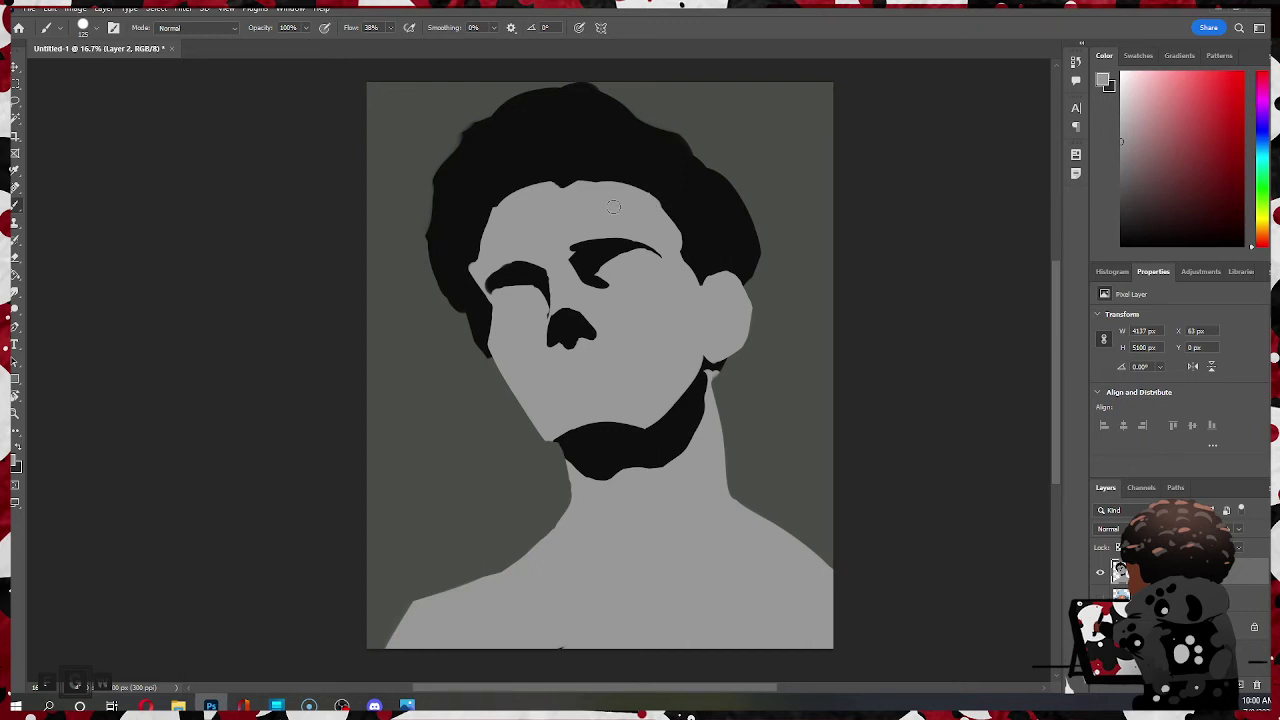
# - Block in the upper lip and the shadow of the lower lip beneath the nose in sampled near-black
pyautogui.keyDown('alt'); pyautogui.click(592, 298); pyautogui.keyUp('alt')
pyautogui.moveTo(557, 375)
pyautogui.mouseDown()
pyautogui.moveTo(613, 359)
pyautogui.moveTo(566, 368)
pyautogui.mouseUp()
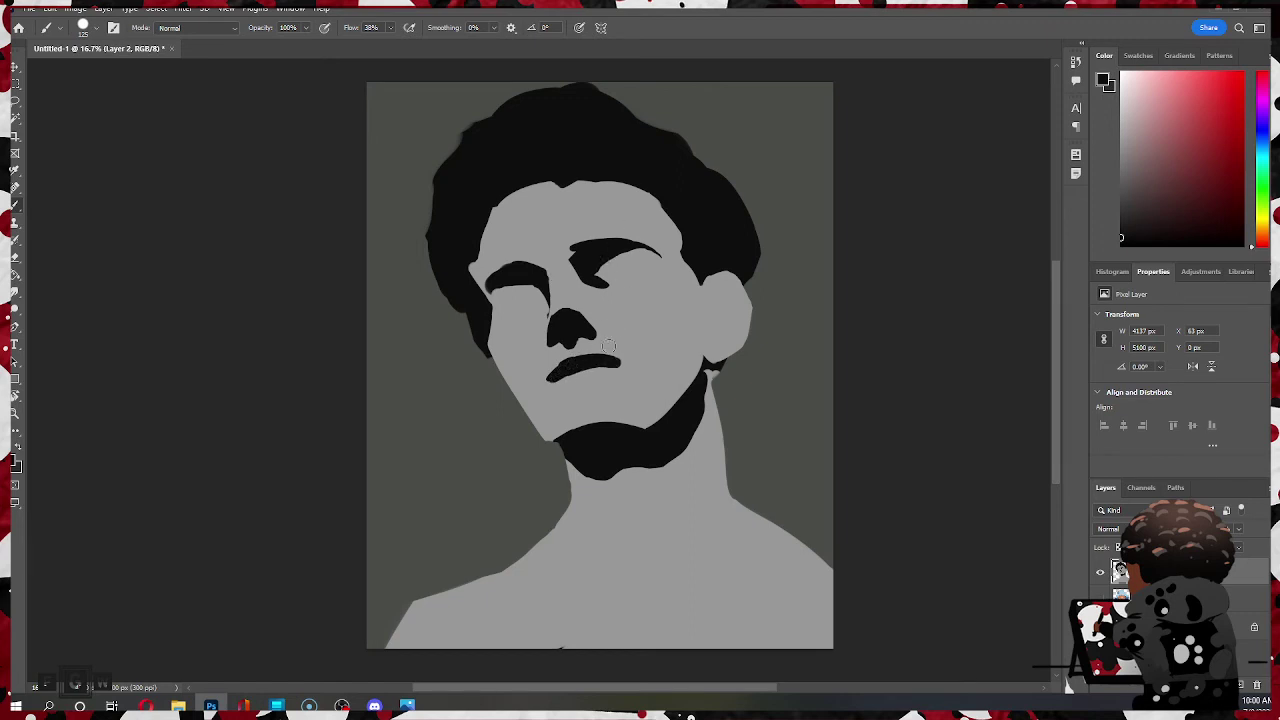
pyautogui.moveTo(579, 362)
pyautogui.mouseDown()
pyautogui.moveTo(552, 383)
pyautogui.moveTo(581, 375)
pyautogui.moveTo(566, 404)
pyautogui.moveTo(597, 395)
pyautogui.mouseUp()
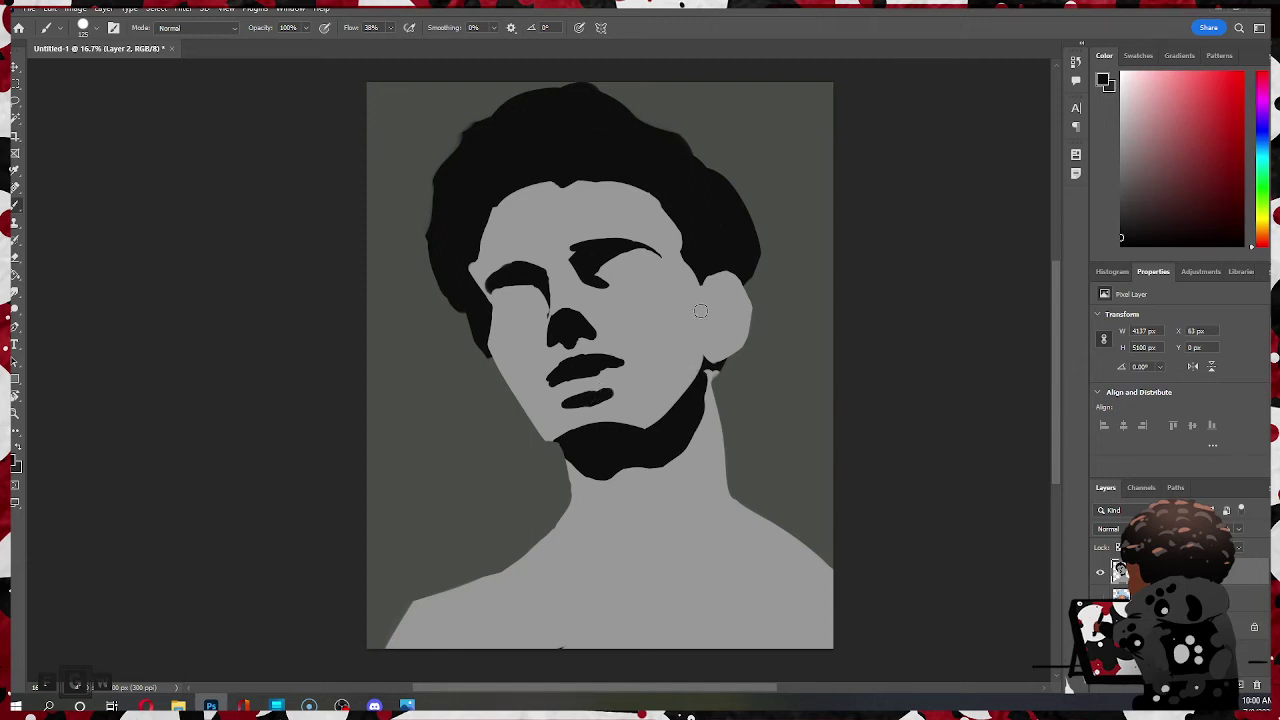
# - Raise the hairline by painting sampled light grey over the upper forehead, and enlarge the brush to 200 px
pyautogui.keyDown('alt'); pyautogui.click(497, 222); pyautogui.keyUp('alt')
pyautogui.moveTo(476, 266)
pyautogui.mouseDown()
pyautogui.moveTo(538, 163)
pyautogui.moveTo(504, 199)
pyautogui.moveTo(604, 172)
pyautogui.moveTo(504, 198)
pyautogui.moveTo(558, 178)
pyautogui.moveTo(522, 189)
pyautogui.moveTo(622, 179)
pyautogui.moveTo(552, 181)
pyautogui.moveTo(606, 172)
pyautogui.moveTo(593, 174)
pyautogui.moveTo(640, 194)
pyautogui.moveTo(586, 146)
pyautogui.moveTo(656, 213)
pyautogui.moveTo(646, 193)
pyautogui.moveTo(640, 255)
pyautogui.mouseUp()
pyautogui.press(']')
pyautogui.press(']')
pyautogui.press(']')
# - Lasso the eyes, nose and mouth together, shift them slightly up and to the left, and deselect
pyautogui.moveTo(656, 316)
pyautogui.mouseDown()
pyautogui.moveTo(672, 273)
pyautogui.moveTo(646, 226)
pyautogui.moveTo(536, 228)
pyautogui.moveTo(481, 261)
pyautogui.moveTo(538, 399)
pyautogui.moveTo(562, 417)
pyautogui.moveTo(610, 408)
pyautogui.moveTo(649, 380)
pyautogui.moveTo(666, 304)
pyautogui.mouseUp()
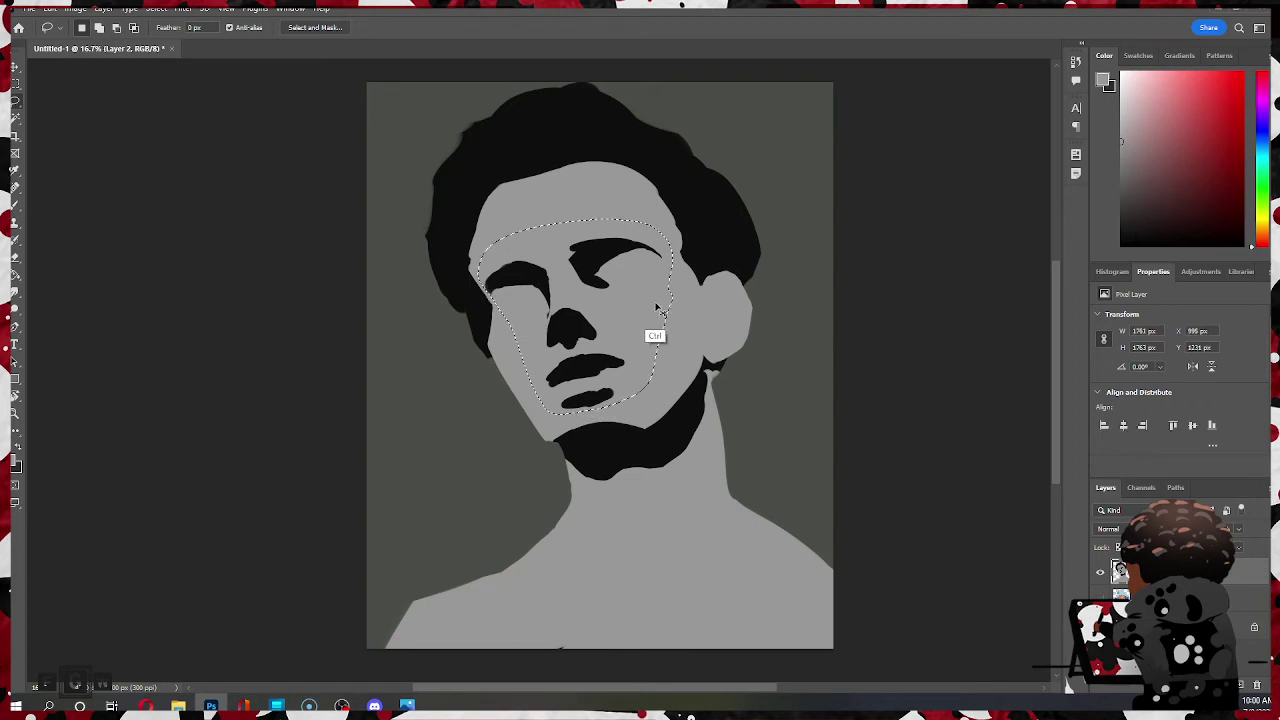
pyautogui.hotkey('ctrl', 't')
pyautogui.moveTo(616, 350)
pyautogui.mouseDown()
pyautogui.moveTo(610, 300)
pyautogui.moveTo(613, 310)
pyautogui.mouseUp()
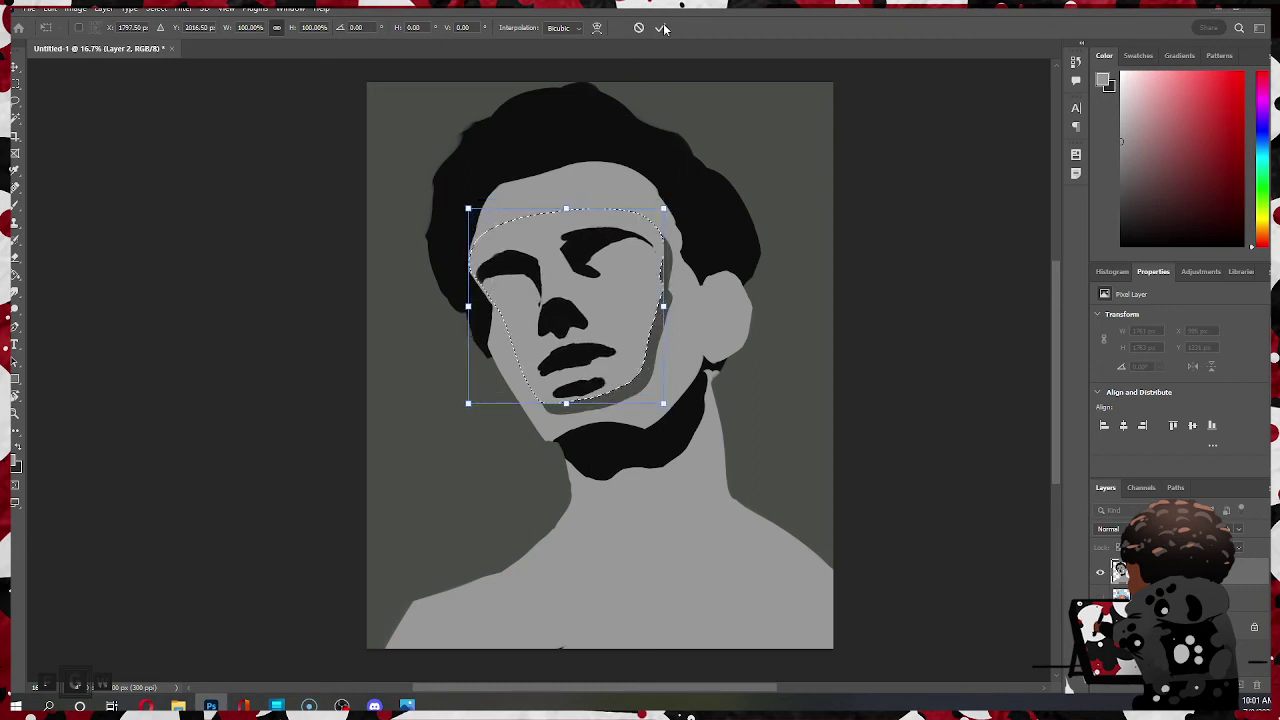
pyautogui.press('Return')
pyautogui.hotkey('ctrl', 'd')
pyautogui.press('alt')
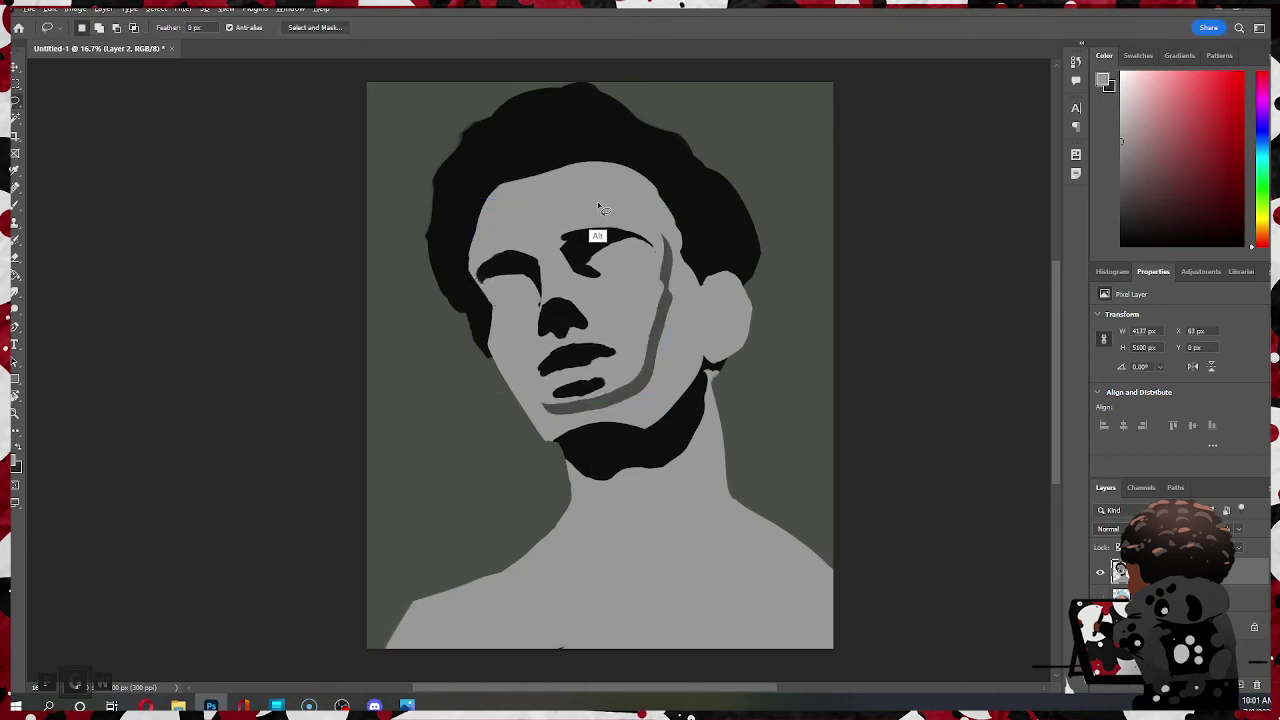
# - Cover the gap left along the cheek and chin by the moved features with sampled light grey at 200 px
pyautogui.press('b')
pyautogui.keyDown('alt'); pyautogui.click(601, 193); pyautogui.keyUp('alt')
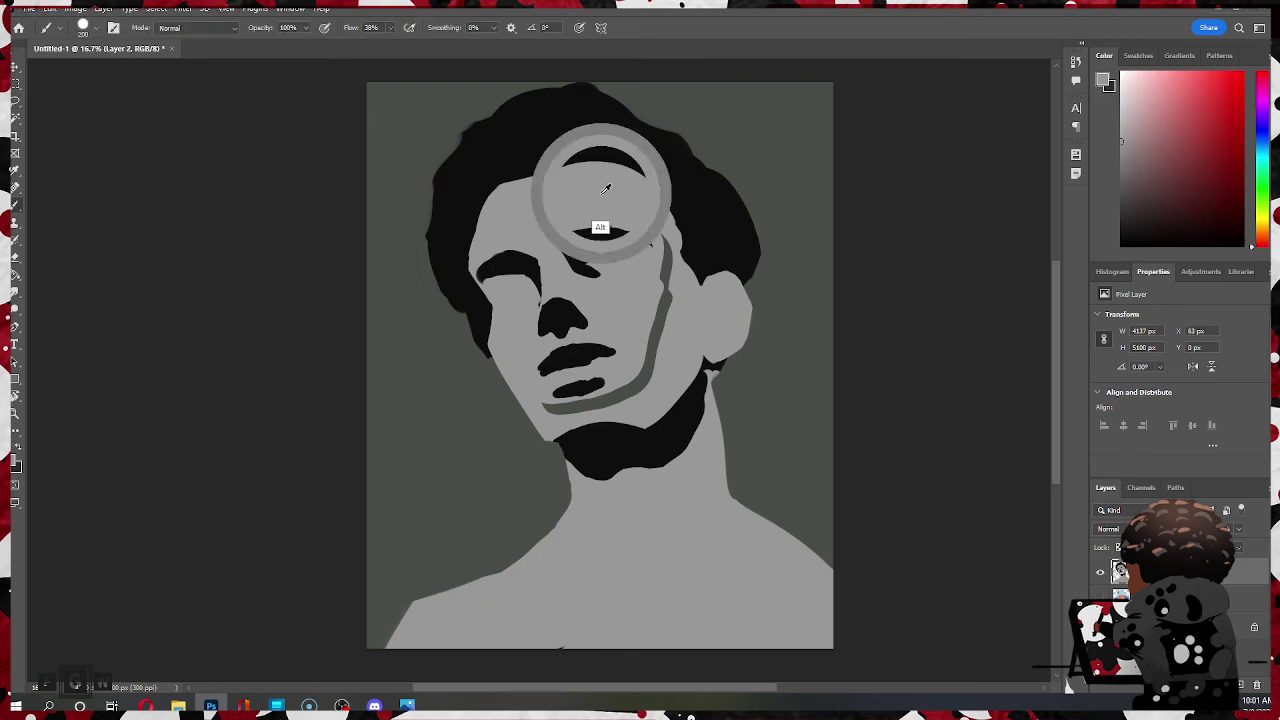
pyautogui.press(']')
pyautogui.press(']')
pyautogui.moveTo(668, 238)
pyautogui.mouseDown()
pyautogui.moveTo(661, 326)
pyautogui.moveTo(640, 376)
pyautogui.moveTo(614, 392)
pyautogui.moveTo(626, 397)
pyautogui.moveTo(541, 397)
pyautogui.mouseUp()
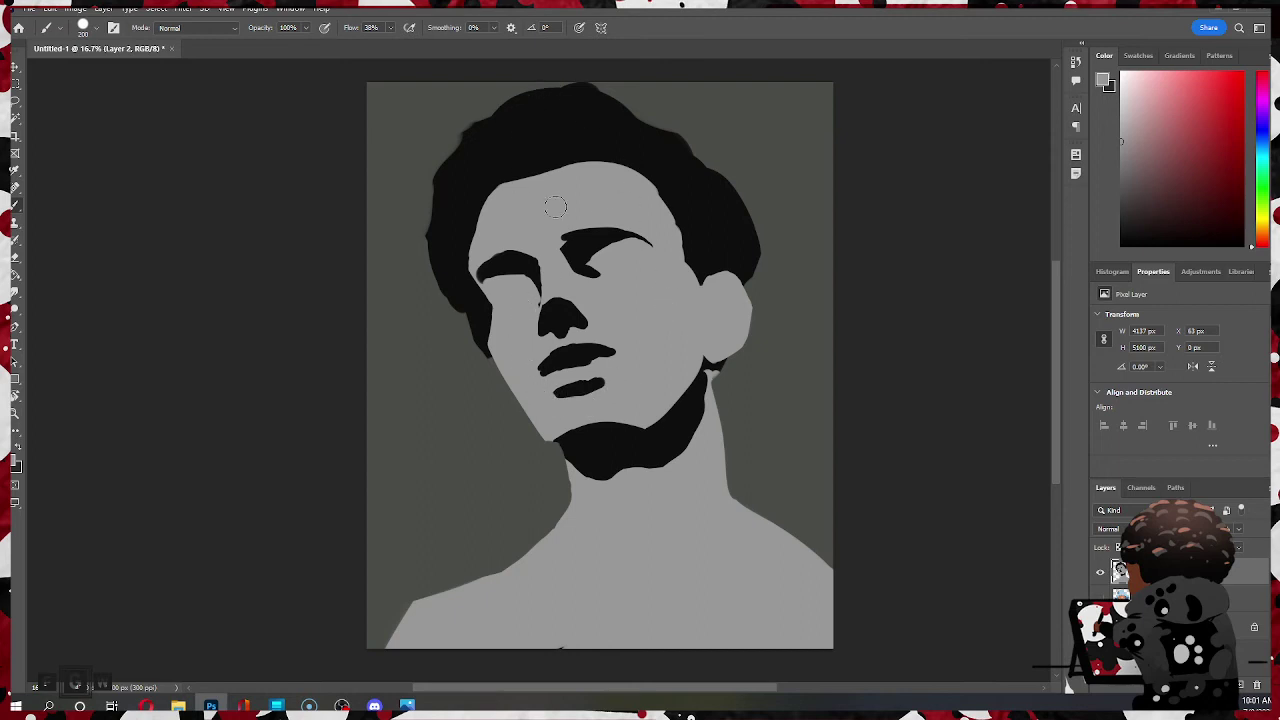
# - Touch up the edges of the left eye socket with a 100 px brush, alternating sampled near-black and light grey
pyautogui.press('[')
pyautogui.press('[')
pyautogui.press('[')
pyautogui.press('[')
pyautogui.keyDown('alt'); pyautogui.click(532, 265); pyautogui.keyUp('alt')
pyautogui.press('alt')
pyautogui.keyDown('alt'); pyautogui.click(521, 281); pyautogui.keyUp('alt')
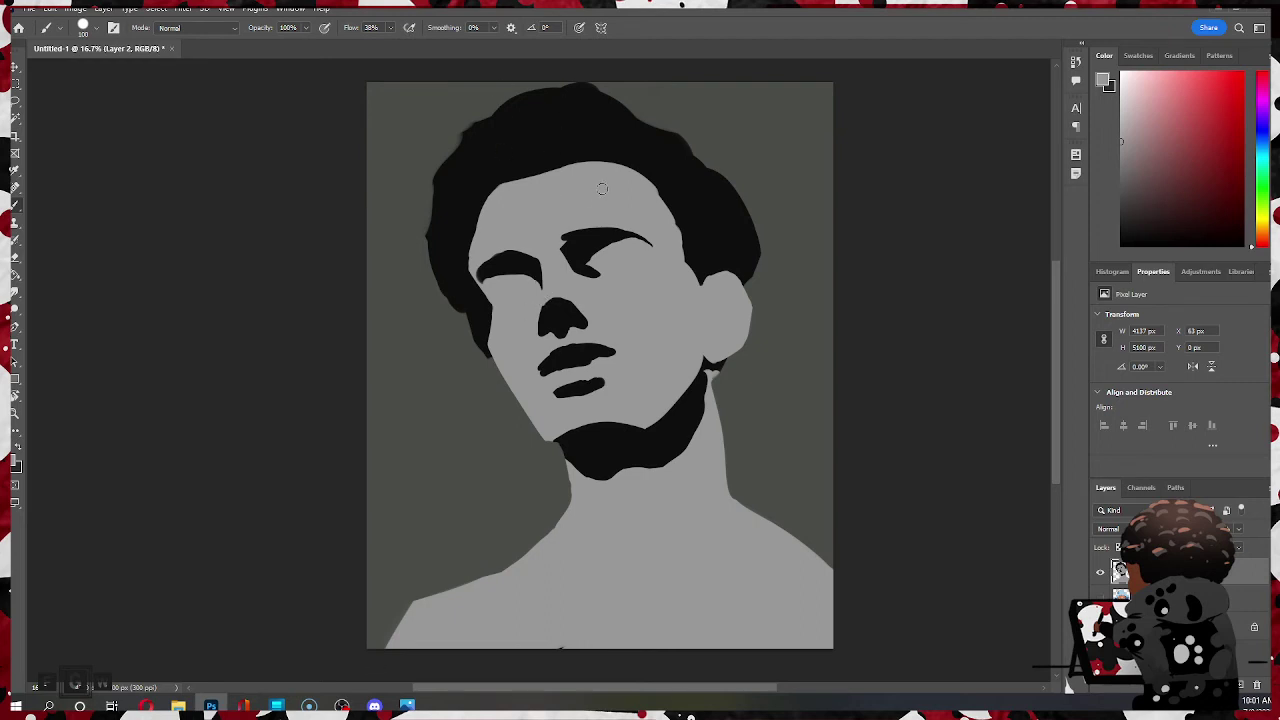
# - Thicken the inner corner of the left eye socket beside the nose bridge with sampled near-black
pyautogui.keyDown('alt'); pyautogui.click(532, 265); pyautogui.keyUp('alt')
pyautogui.keyDown('alt'); pyautogui.click(537, 254); pyautogui.keyUp('alt')
pyautogui.moveTo(537, 254); pyautogui.dragTo(531, 282)
pyautogui.hotkey('ctrl', 'z')
pyautogui.keyDown('alt'); pyautogui.click(521, 264); pyautogui.keyUp('alt')
pyautogui.moveTo(514, 270); pyautogui.dragTo(540, 290)
pyautogui.moveTo(572, 391)
pyautogui.mouseDown()
pyautogui.moveTo(553, 422)
pyautogui.moveTo(568, 396)
pyautogui.mouseUp()
pyautogui.press(']')
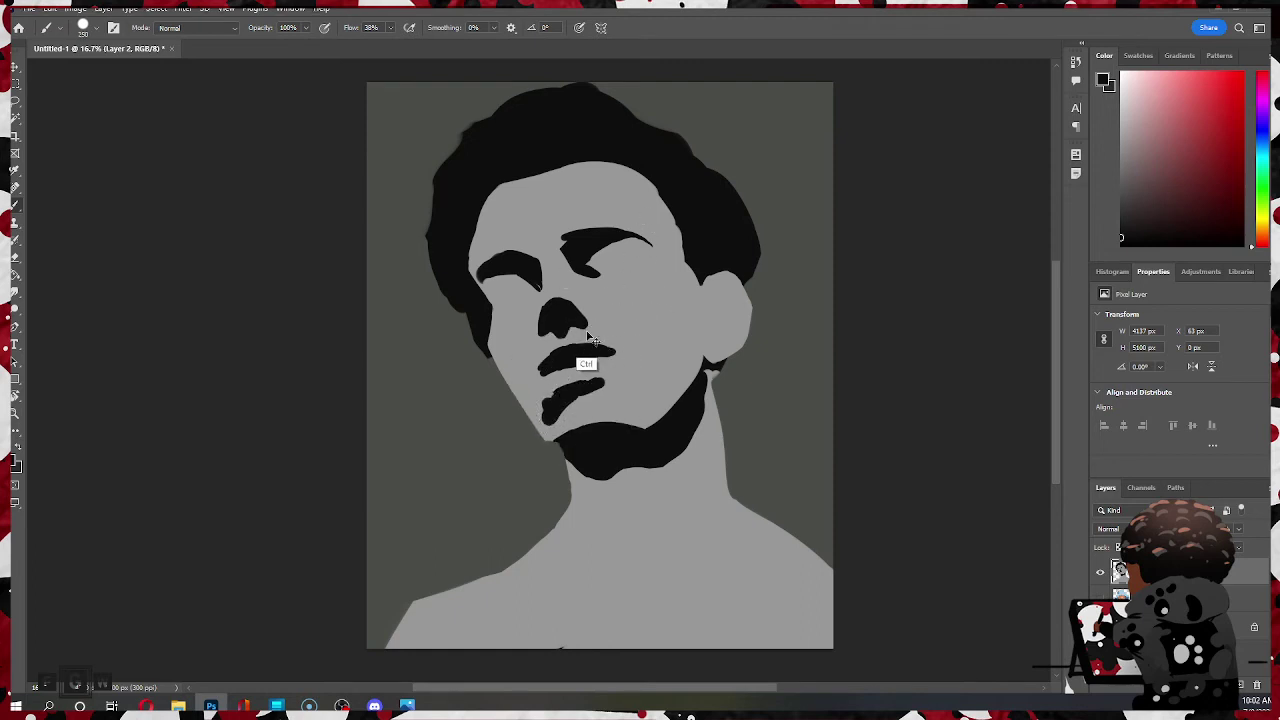
pyautogui.hotkey('ctrl', 'z')
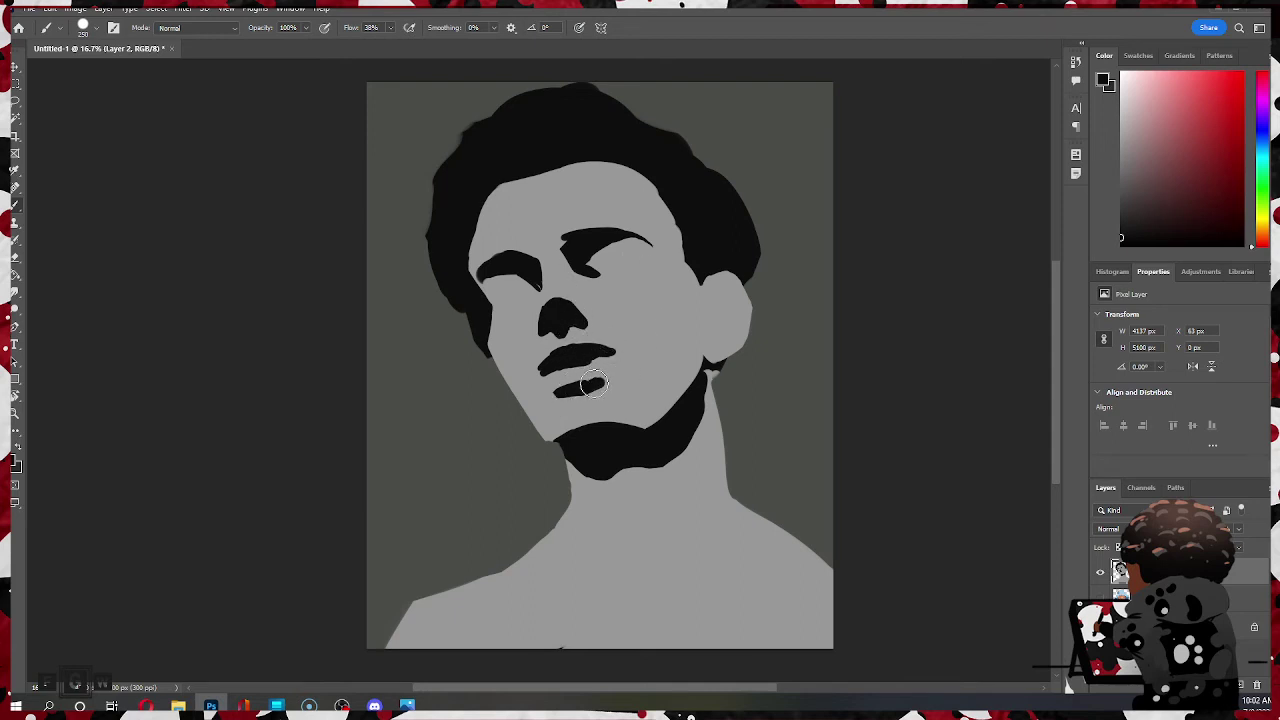
pyautogui.moveTo(569, 391); pyautogui.dragTo(592, 389)
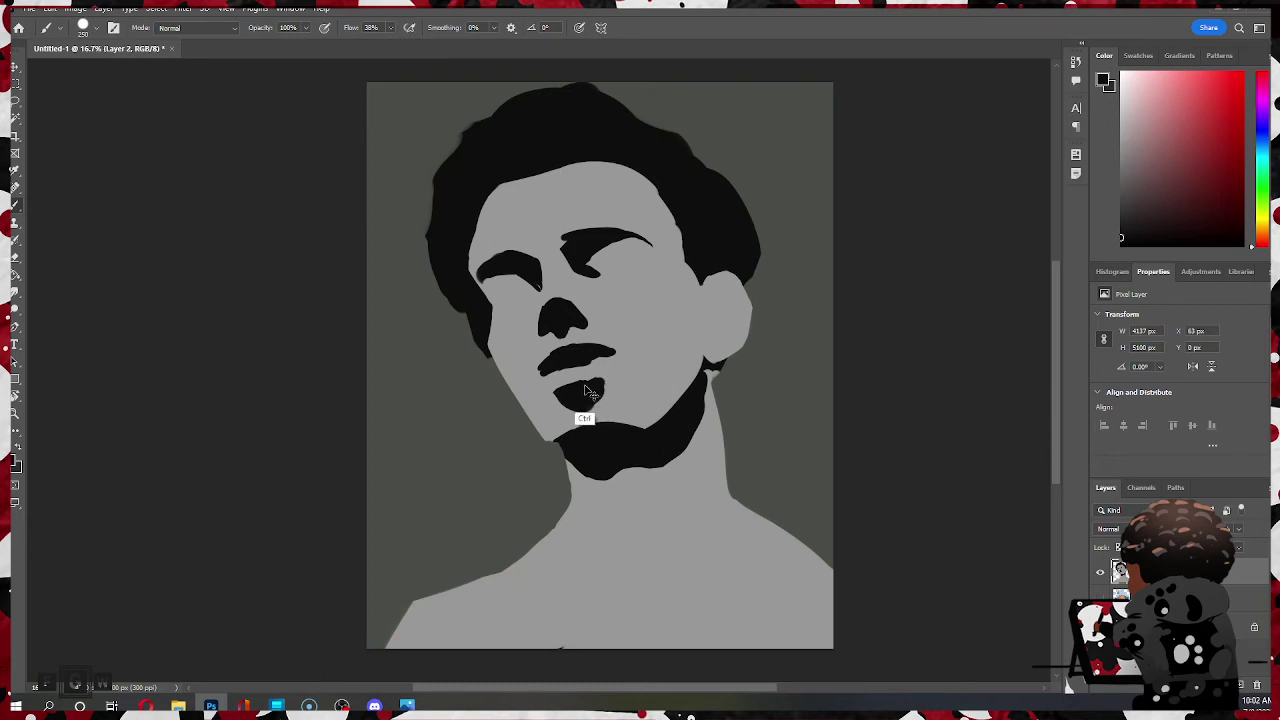
pyautogui.hotkey('ctrl', 'z')
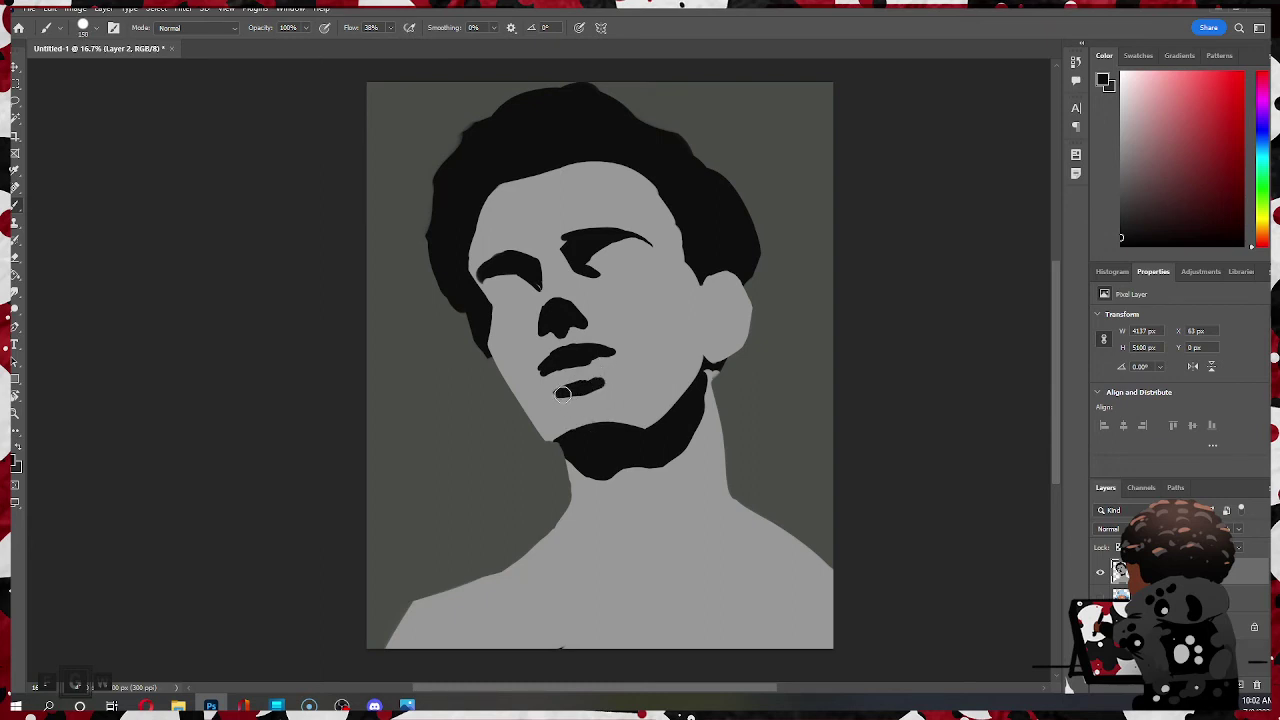
# - Thicken the lower lip shadow in near-black at 150 px and trim the upper lip's corners, ending with an 80 px brush
pyautogui.moveTo(563, 394)
pyautogui.mouseDown()
pyautogui.moveTo(620, 379)
pyautogui.moveTo(600, 398)
pyautogui.mouseUp()
pyautogui.keyDown('alt'); pyautogui.click(612, 410); pyautogui.keyUp('alt')
pyautogui.moveTo(547, 351); pyautogui.dragTo(537, 388)
pyautogui.press('[')
pyautogui.press('[')
pyautogui.press('[')
pyautogui.press('[')
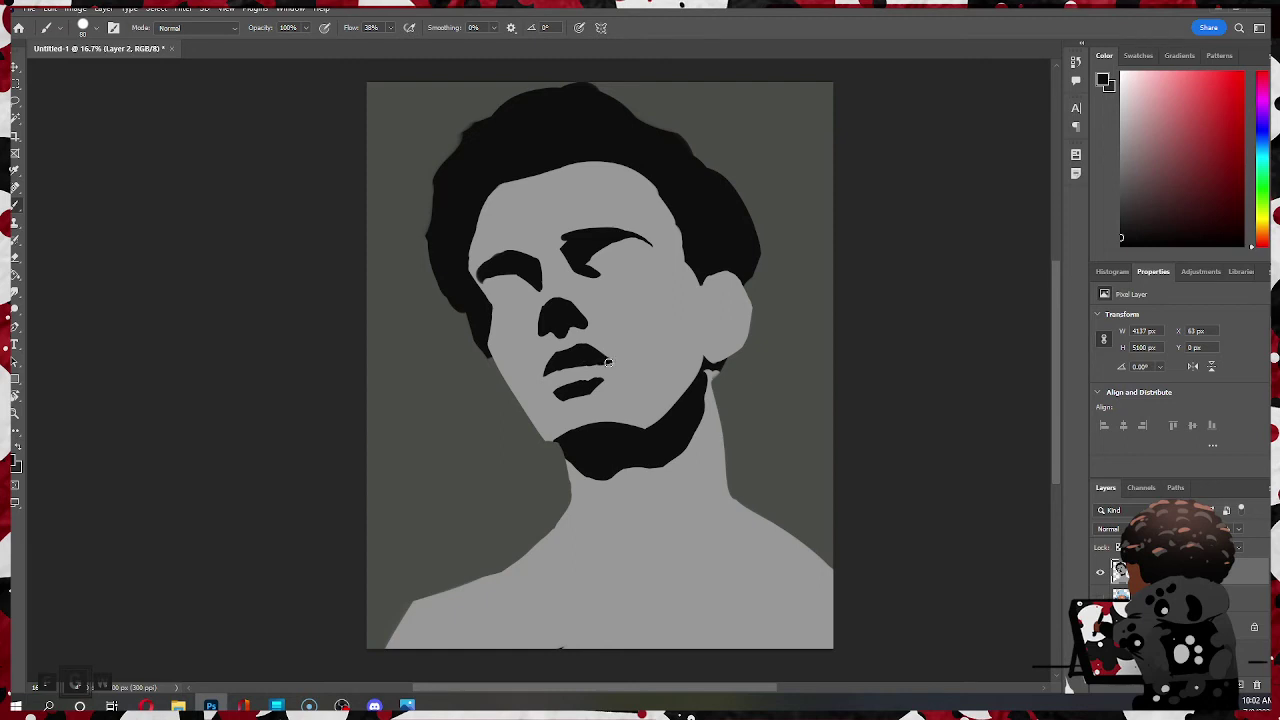
# - Refine the upper lip's outline and corners with a small brush, alternating sampled light grey and near-black
pyautogui.keyDown('alt'); pyautogui.click(573, 373); pyautogui.keyUp('alt')
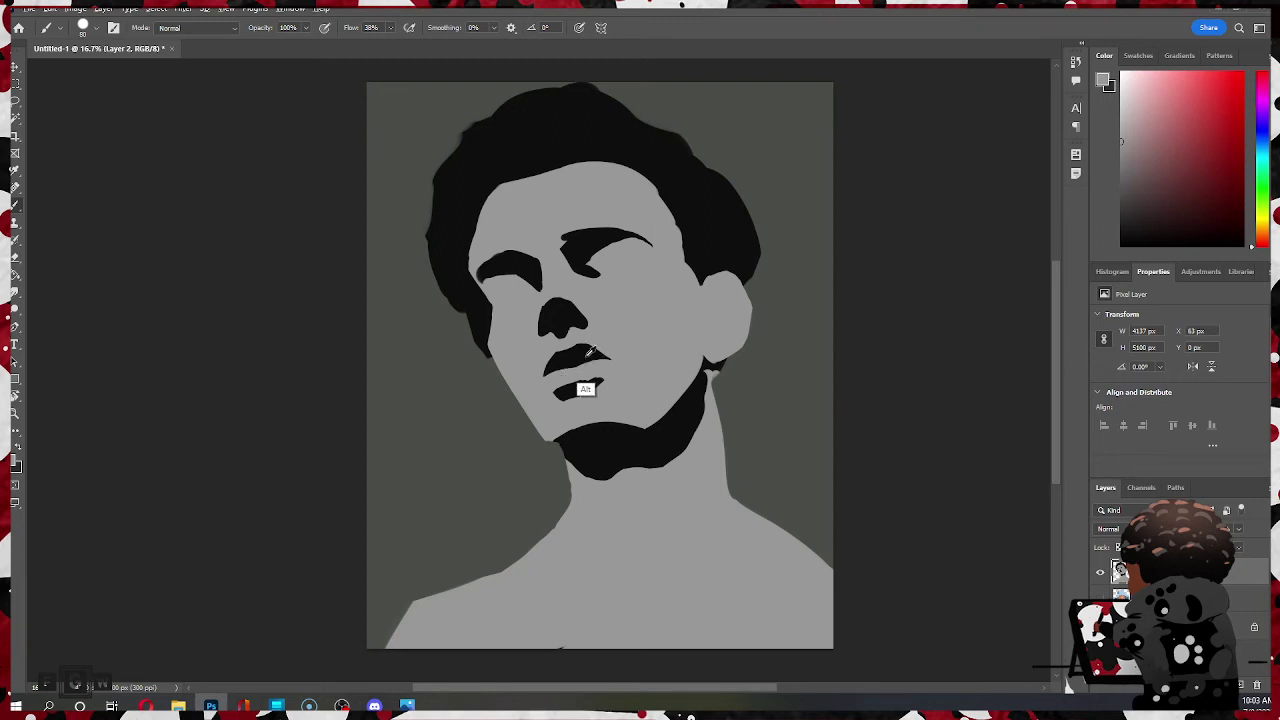
pyautogui.keyDown('alt'); pyautogui.click(584, 358); pyautogui.keyUp('alt')
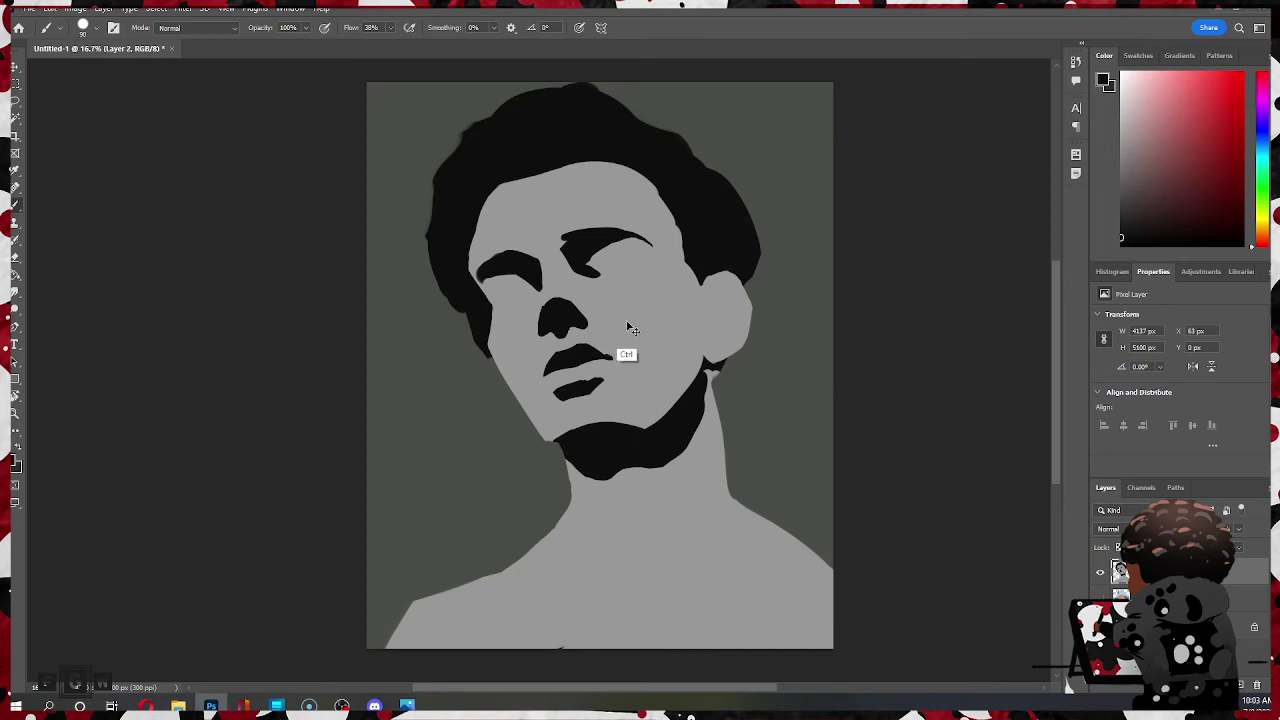
pyautogui.keyDown('alt'); pyautogui.click(602, 364); pyautogui.keyUp('alt')
pyautogui.keyDown('alt'); pyautogui.click(589, 354); pyautogui.keyUp('alt')
pyautogui.keyDown('alt'); pyautogui.click(615, 452); pyautogui.keyUp('alt')
pyautogui.keyDown('alt'); pyautogui.click(602, 356); pyautogui.keyUp('alt')
pyautogui.keyDown('alt'); pyautogui.click(543, 177); pyautogui.keyUp('alt')
pyautogui.hotkey('ctrl', 'z')
pyautogui.keyDown('alt'); pyautogui.click(561, 372); pyautogui.keyUp('alt')
# - Paint two near-black shadows inside the ear with a 100 px brush and carve them into thin inner folds with light grey
pyautogui.keyDown('alt'); pyautogui.click(591, 248); pyautogui.keyUp('alt')
pyautogui.moveTo(710, 296)
pyautogui.mouseDown()
pyautogui.moveTo(736, 292)
pyautogui.moveTo(714, 334)
pyautogui.moveTo(727, 335)
pyautogui.mouseUp()
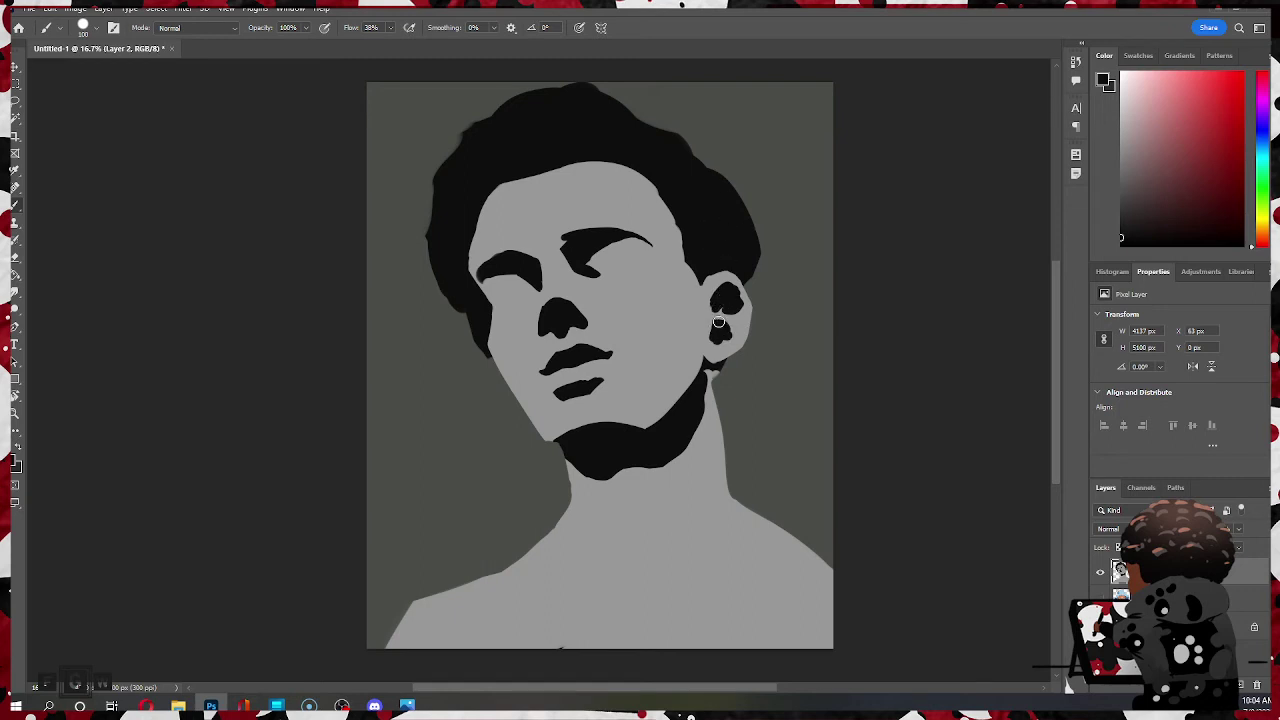
pyautogui.keyDown('alt'); pyautogui.click(705, 319); pyautogui.keyUp('alt')
pyautogui.moveTo(720, 345); pyautogui.dragTo(725, 338)
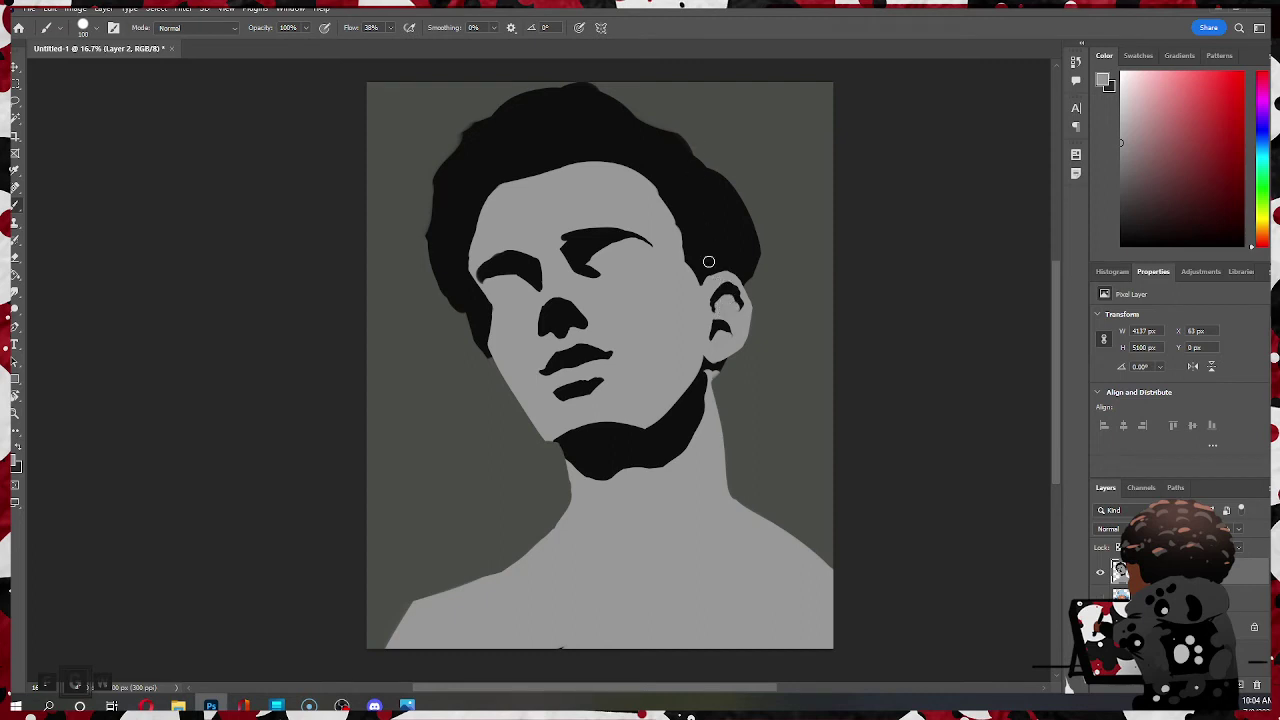
pyautogui.keyDown('alt'); pyautogui.click(721, 264); pyautogui.keyUp('alt')
pyautogui.keyDown('alt'); pyautogui.click(722, 264); pyautogui.keyUp('alt')
pyautogui.keyDown('alt'); pyautogui.click(734, 284); pyautogui.keyUp('alt')
pyautogui.moveTo(745, 296); pyautogui.dragTo(745, 321)
# - Rework the base of the nose, adding small near-black shadows above the upper lip to suggest the philtrum
pyautogui.moveTo(576, 321); pyautogui.dragTo(579, 324)
pyautogui.hotkey('ctrl', 'z')
pyautogui.hotkey('ctrl', 'z')
pyautogui.press('ctrl')
pyautogui.keyDown('alt'); pyautogui.click(563, 321); pyautogui.keyUp('alt')
pyautogui.click(558, 343)
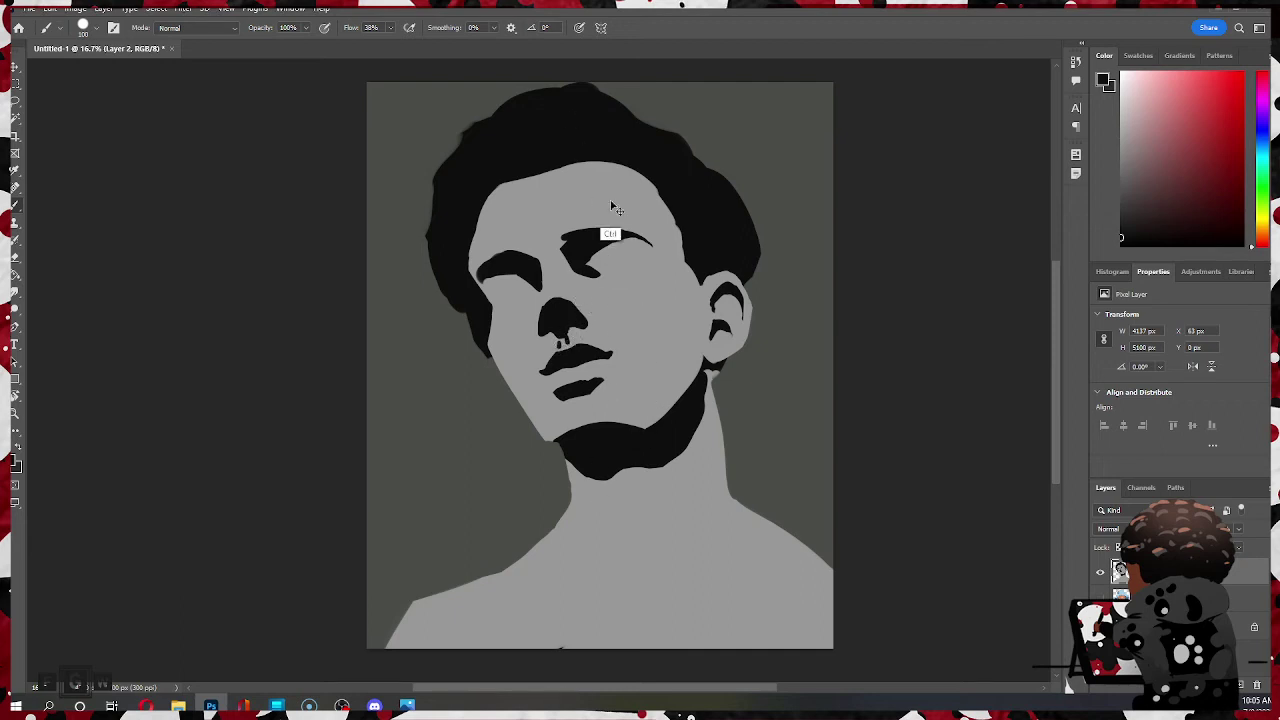
pyautogui.hotkey('ctrl', 'z')
pyautogui.click(568, 341)
pyautogui.hotkey('ctrl', 'z')
pyautogui.moveTo(555, 348)
pyautogui.mouseDown()
pyautogui.moveTo(567, 316)
pyautogui.moveTo(543, 370)
pyautogui.mouseUp()
pyautogui.press('ctrl')
pyautogui.moveTo(503, 302); pyautogui.dragTo(525, 294)
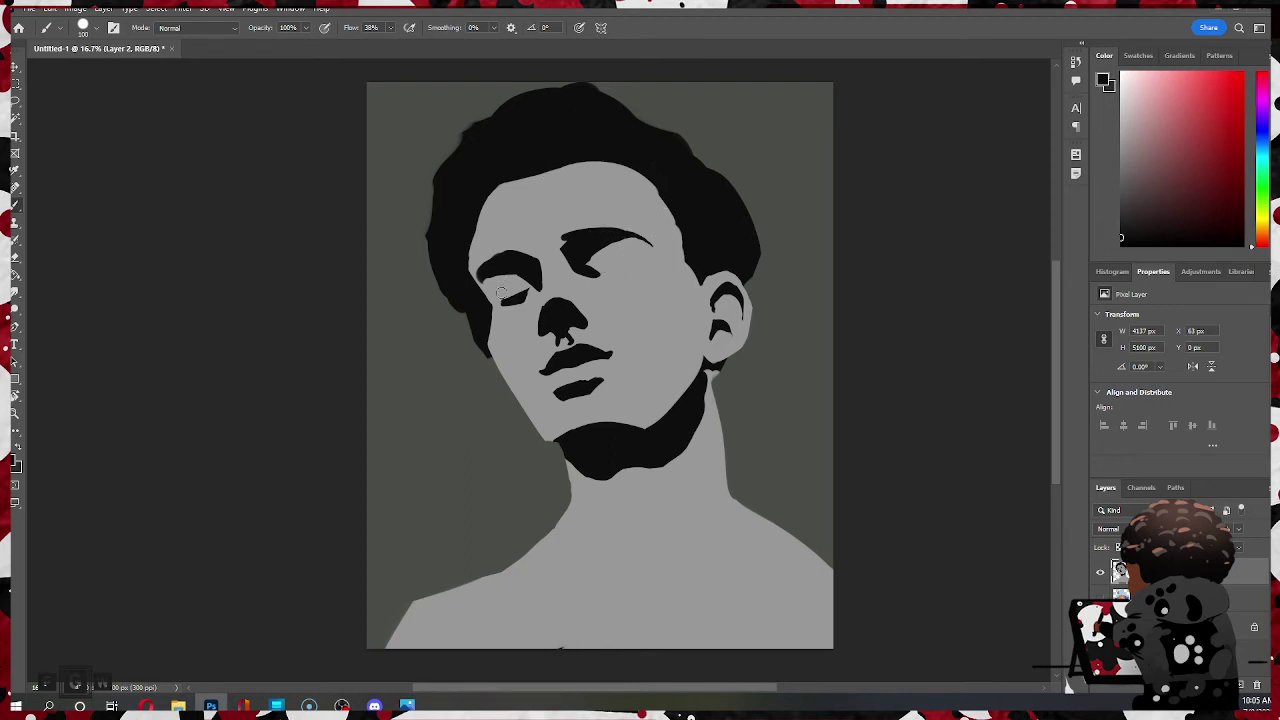
pyautogui.hotkey('ctrl', 'z')
pyautogui.hotkey('ctrl', 'z')
pyautogui.moveTo(503, 286); pyautogui.dragTo(535, 283)
pyautogui.click(497, 292)
pyautogui.hotkey('ctrl', 'z')
pyautogui.hotkey('ctrl', 'z')
# - Paint the left eye's outline and iris in near-black beneath its socket, shaping the opening with sampled light grey
pyautogui.moveTo(510, 285); pyautogui.dragTo(531, 279)
pyautogui.moveTo(504, 294)
pyautogui.mouseDown()
pyautogui.moveTo(523, 281)
pyautogui.moveTo(510, 287)
pyautogui.mouseUp()
pyautogui.hotkey('ctrl', 'z')
pyautogui.keyDown('alt'); pyautogui.click(519, 338); pyautogui.keyUp('alt')
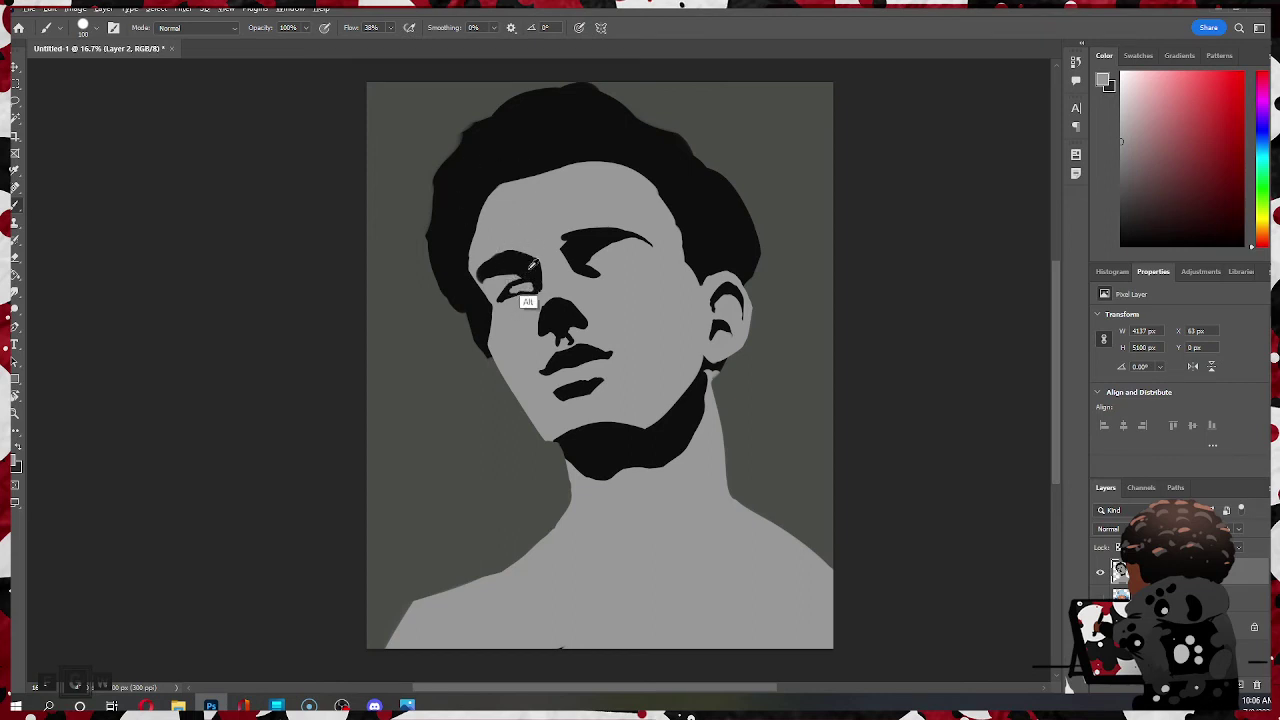
pyautogui.keyDown('alt'); pyautogui.click(512, 278); pyautogui.keyUp('alt')
pyautogui.keyDown('alt'); pyautogui.click(521, 289); pyautogui.keyUp('alt')
pyautogui.keyDown('alt'); pyautogui.click(703, 249); pyautogui.keyUp('alt')
pyautogui.moveTo(515, 285); pyautogui.dragTo(518, 288)
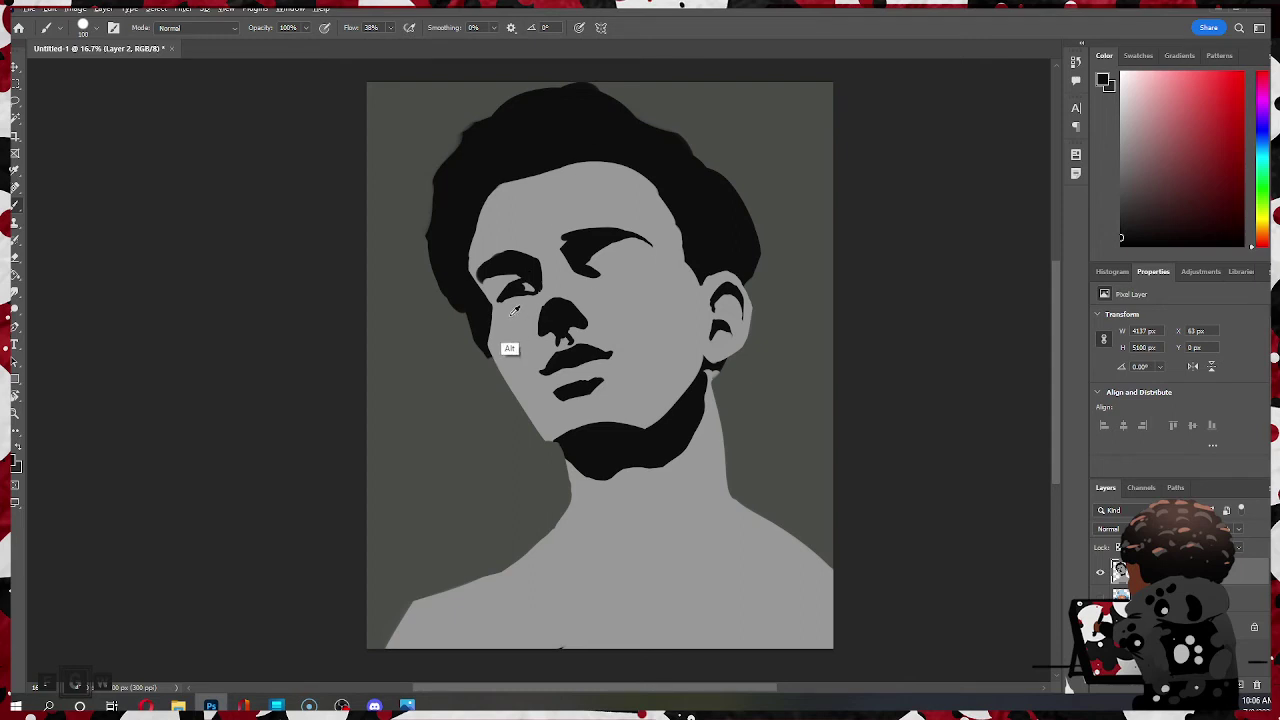
# - Refine the left eye's lower lid line and outer corner with sampled light grey and near-black
pyautogui.keyDown('alt'); pyautogui.click(508, 346); pyautogui.keyUp('alt')
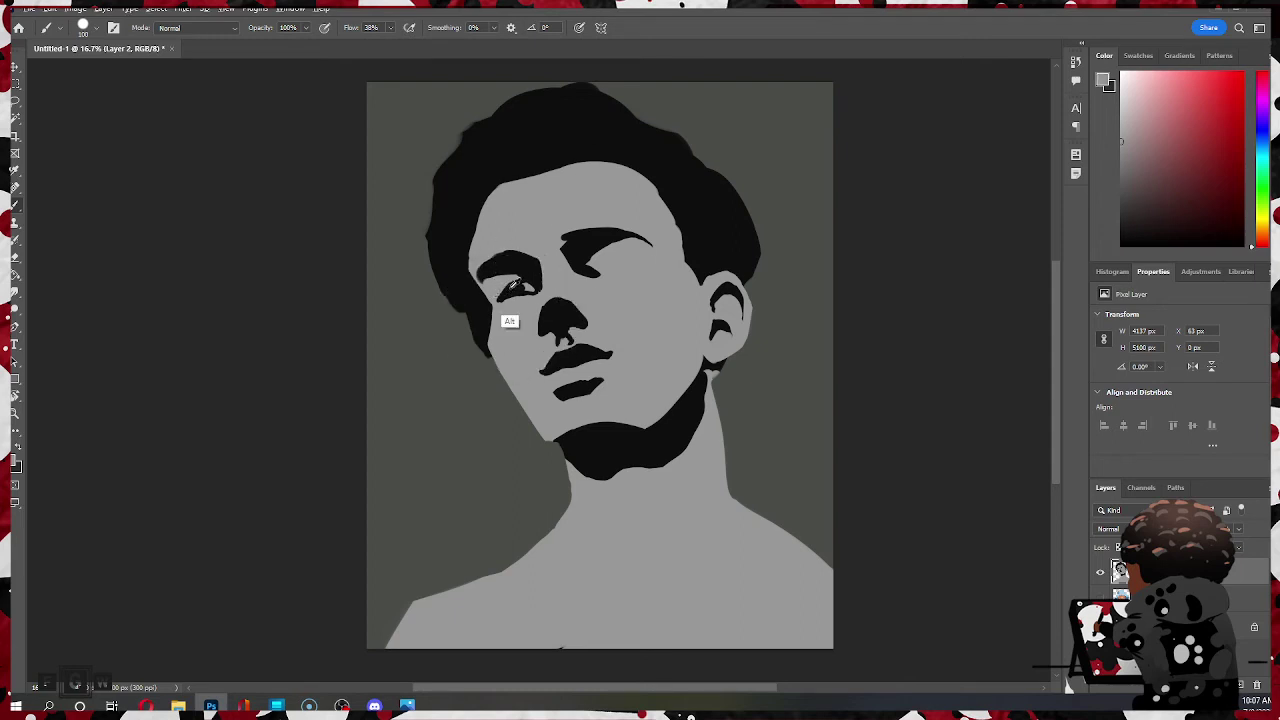
pyautogui.keyDown('alt'); pyautogui.click(501, 296); pyautogui.keyUp('alt')
pyautogui.moveTo(501, 297); pyautogui.dragTo(535, 291)
pyautogui.keyDown('alt'); pyautogui.click(509, 313); pyautogui.keyUp('alt')
# - Paint the right eye's iris and lid lines in sampled near-black under the brow and smooth the socket's inner edge
pyautogui.keyDown('alt'); pyautogui.click(592, 125); pyautogui.keyUp('alt')
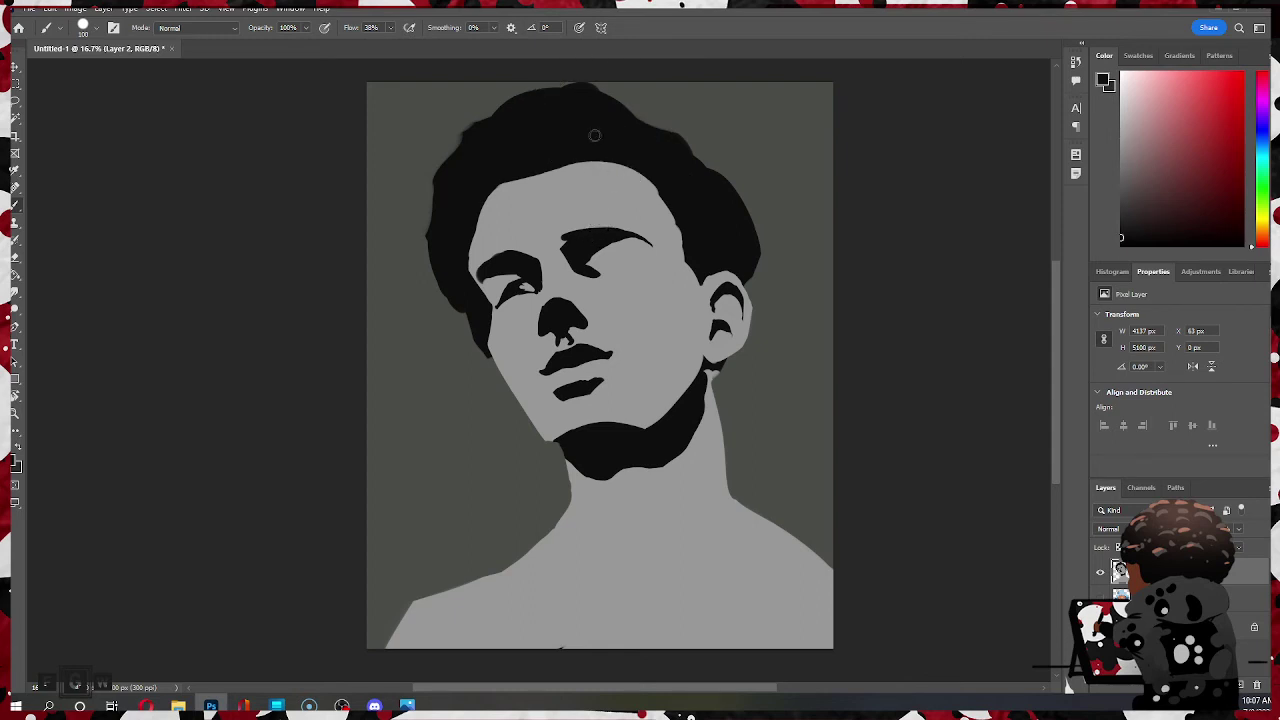
pyautogui.moveTo(600, 246); pyautogui.dragTo(645, 256)
pyautogui.moveTo(619, 259); pyautogui.dragTo(636, 257)
pyautogui.moveTo(633, 258); pyautogui.dragTo(650, 257)
pyautogui.moveTo(602, 253)
pyautogui.mouseDown()
pyautogui.moveTo(621, 240)
pyautogui.moveTo(594, 240)
pyautogui.moveTo(564, 192)
pyautogui.mouseUp()
pyautogui.press('alt')
pyautogui.keyDown('alt'); pyautogui.click(530, 321); pyautogui.keyUp('alt')
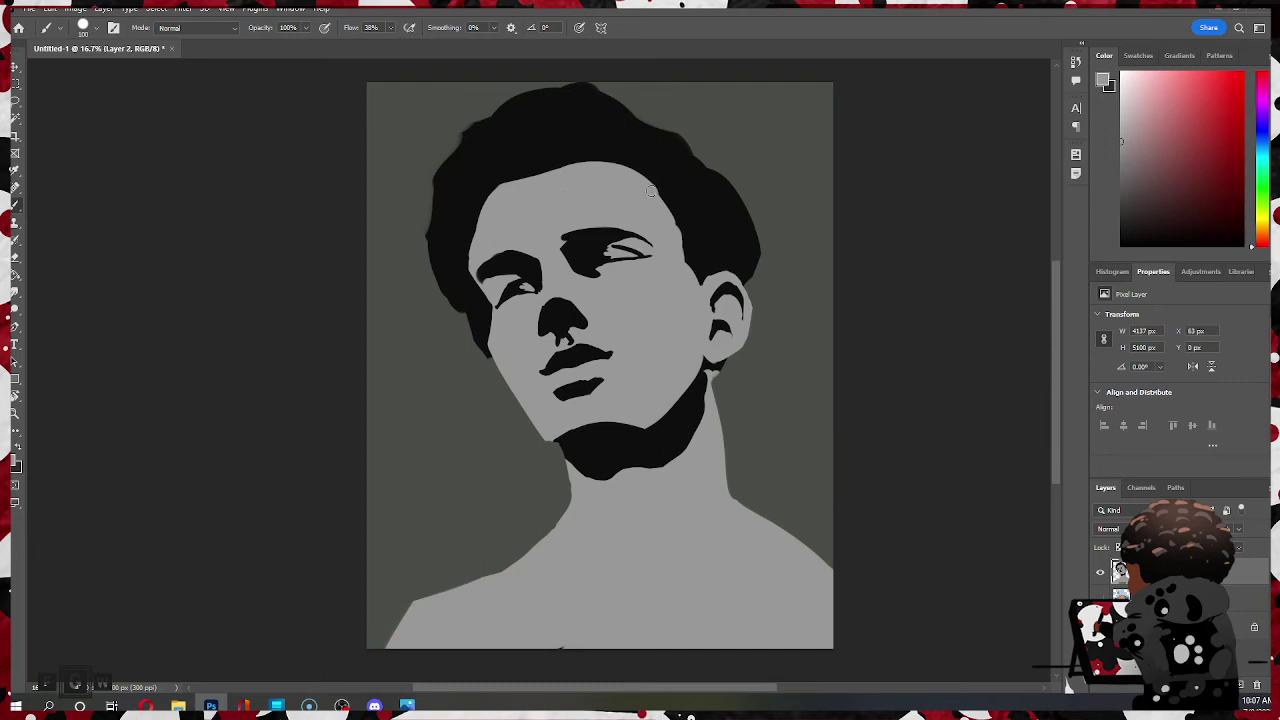
pyautogui.keyDown('alt'); pyautogui.click(568, 241); pyautogui.keyUp('alt')
pyautogui.keyDown('alt'); pyautogui.click(557, 240); pyautogui.keyUp('alt')
# - Lasso the lower lip shadow, move it slightly upward toward the upper lip, and return to the Brush tool
pyautogui.press('l')
pyautogui.moveTo(612, 383)
pyautogui.mouseDown()
pyautogui.moveTo(580, 408)
pyautogui.moveTo(552, 378)
pyautogui.moveTo(602, 398)
pyautogui.moveTo(589, 387)
pyautogui.mouseUp()
pyautogui.hotkey('ctrl', 't')
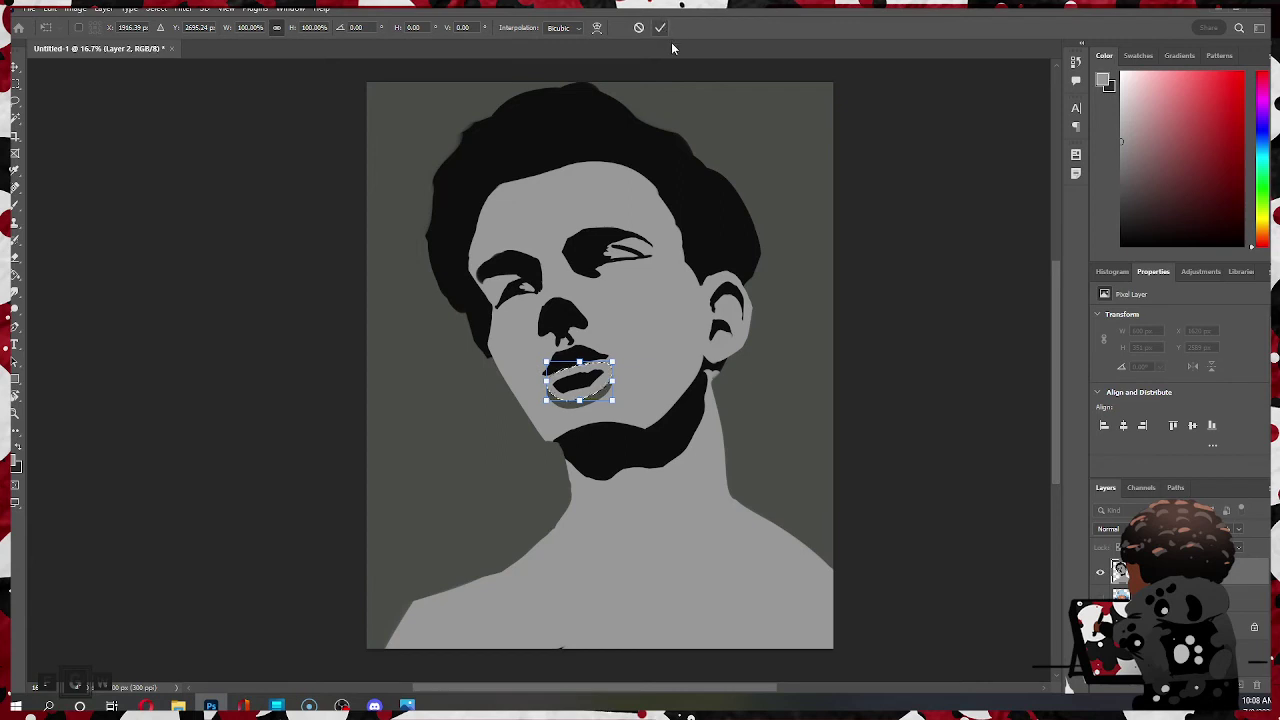
pyautogui.click(660, 27)
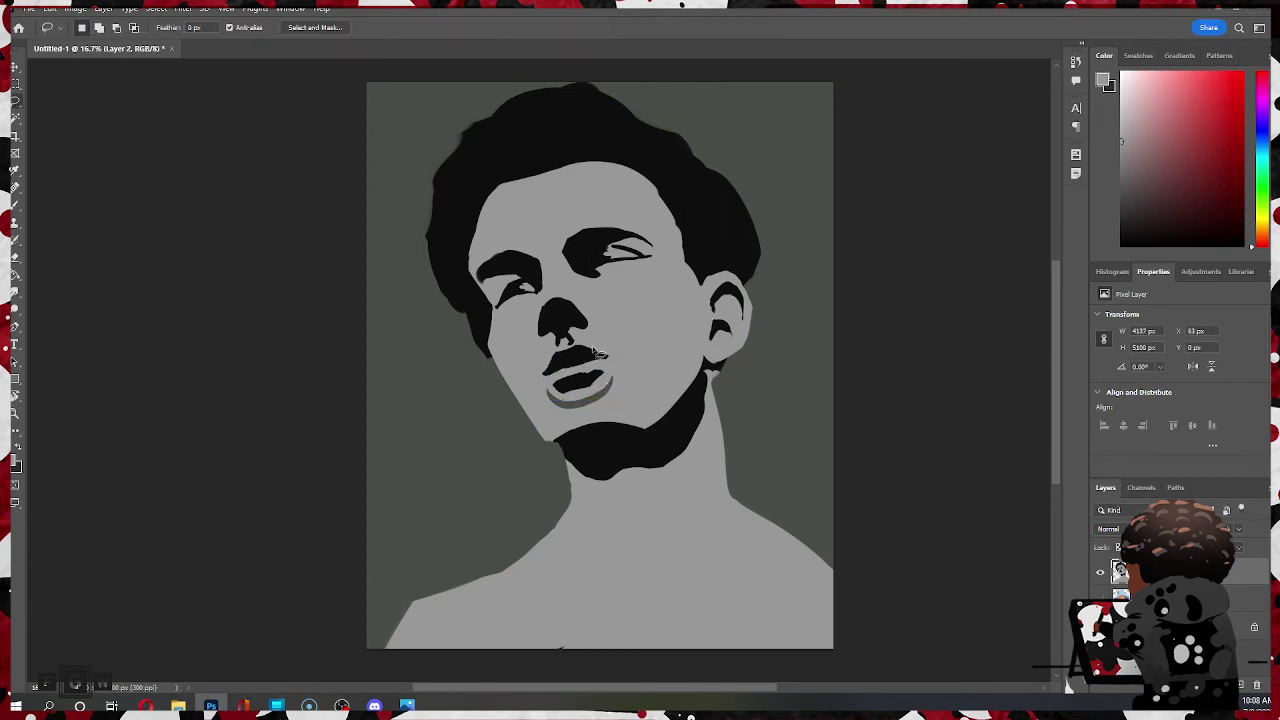
pyautogui.press('b')
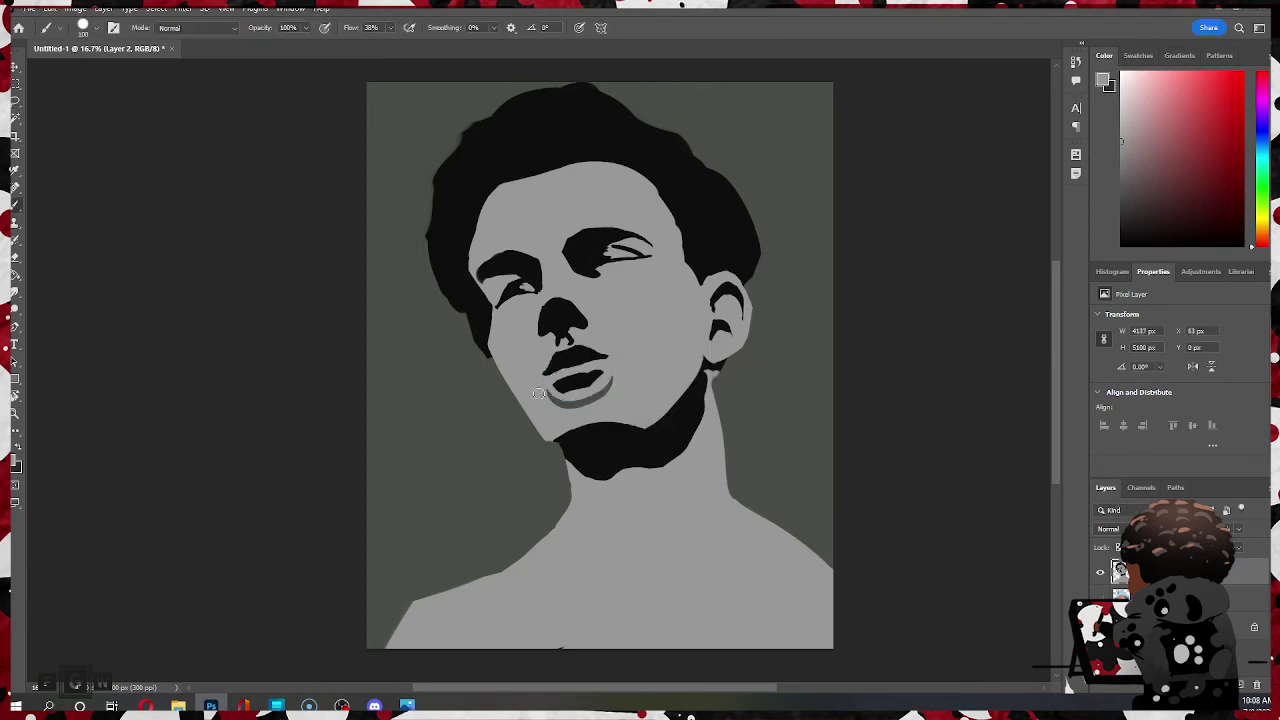
# - Cover the gap below the moved lower lip with light grey and trim the outlines of both lips
pyautogui.moveTo(545, 390)
pyautogui.mouseDown()
pyautogui.moveTo(600, 402)
pyautogui.moveTo(610, 390)
pyautogui.mouseUp()
pyautogui.moveTo(571, 340); pyautogui.dragTo(584, 342)
pyautogui.moveTo(565, 397); pyautogui.dragTo(582, 390)
pyautogui.keyDown('alt'); pyautogui.click(573, 355); pyautogui.keyUp('alt')
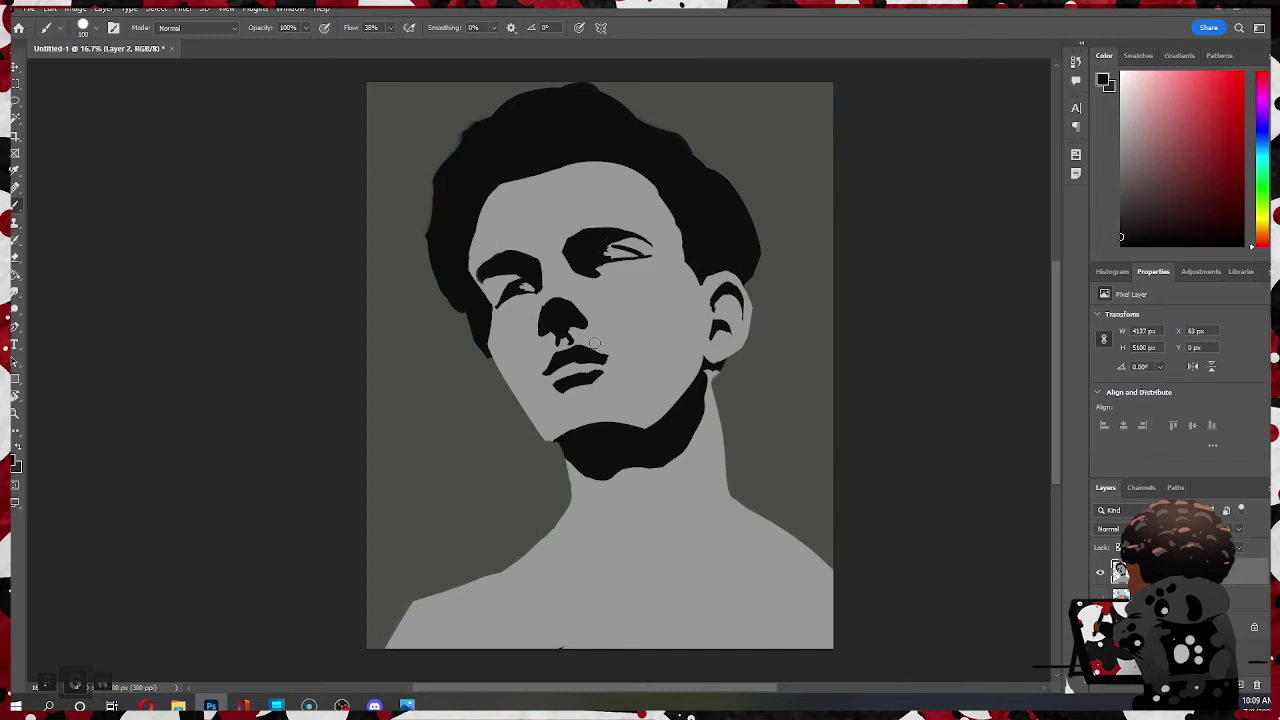
# - Lasso both lips, scale them up to about 110%, and sample the light grey skin tone for touching up
pyautogui.press('l')
pyautogui.moveTo(594, 345)
pyautogui.mouseDown()
pyautogui.moveTo(548, 378)
pyautogui.moveTo(565, 412)
pyautogui.moveTo(624, 374)
pyautogui.moveTo(600, 350)
pyautogui.moveTo(546, 360)
pyautogui.moveTo(610, 388)
pyautogui.mouseUp()
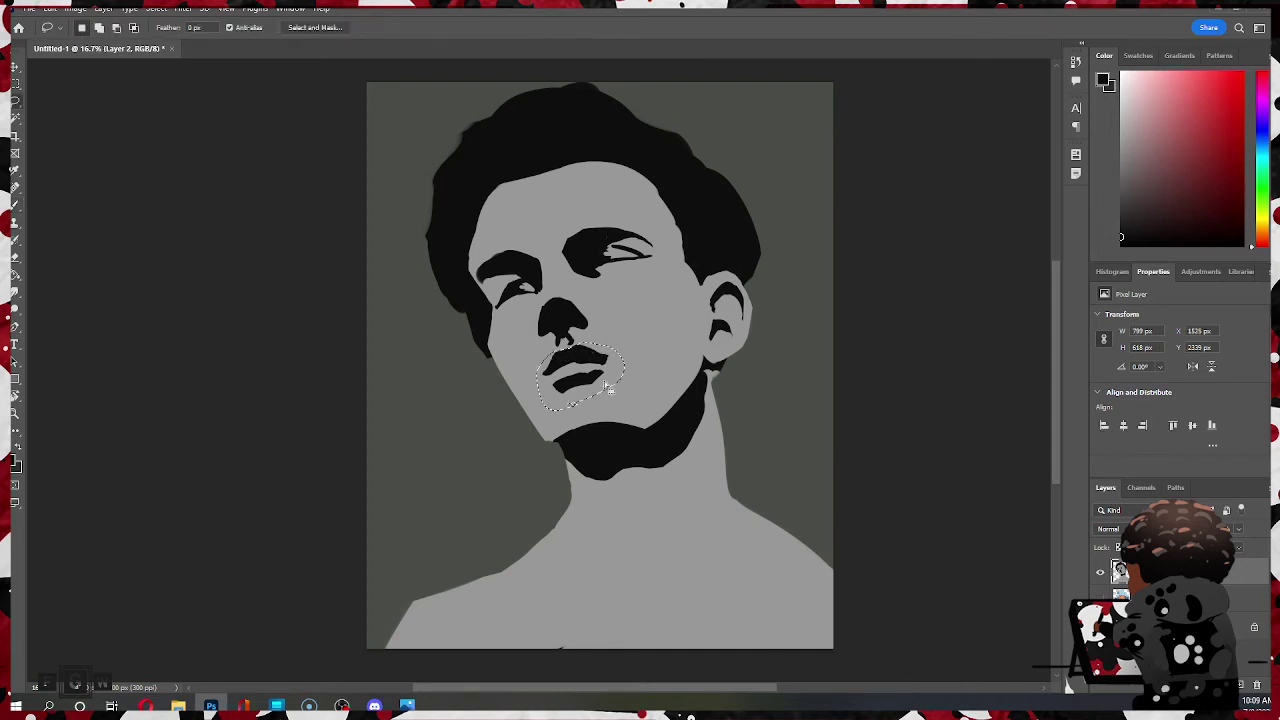
pyautogui.hotkey('ctrl', 't')
pyautogui.moveTo(626, 341); pyautogui.dragTo(596, 372)
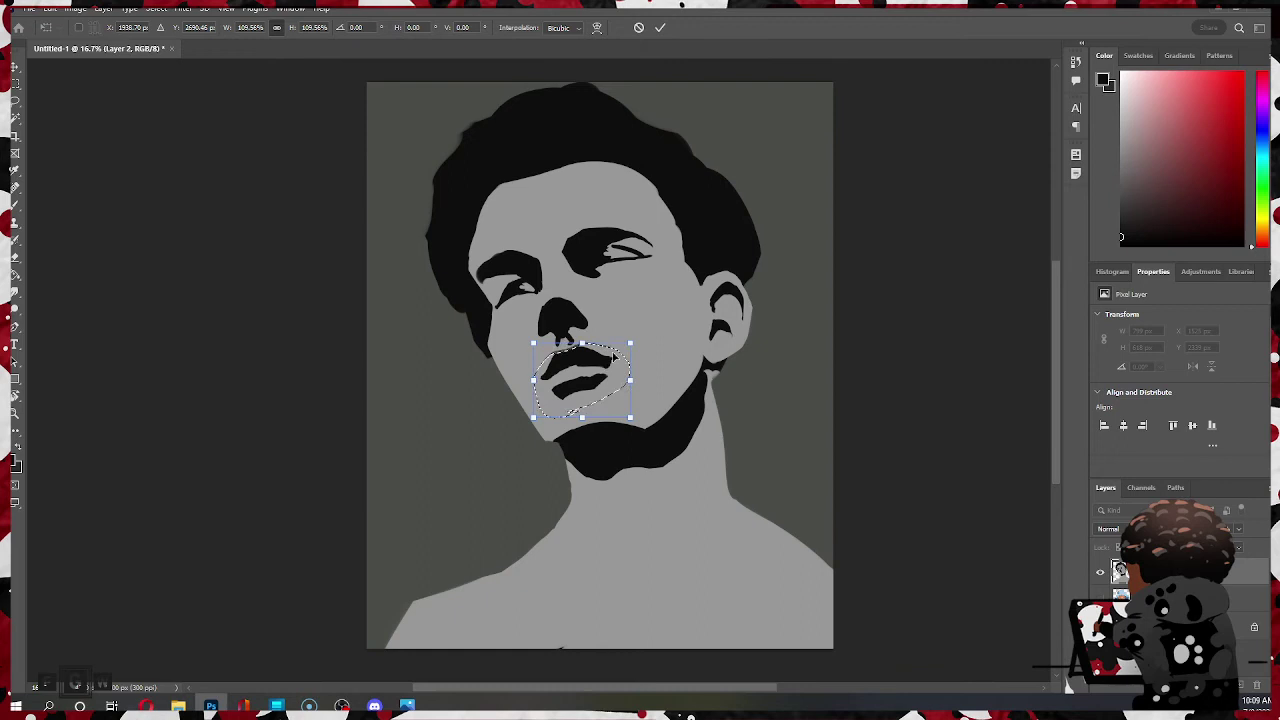
pyautogui.click(660, 28)
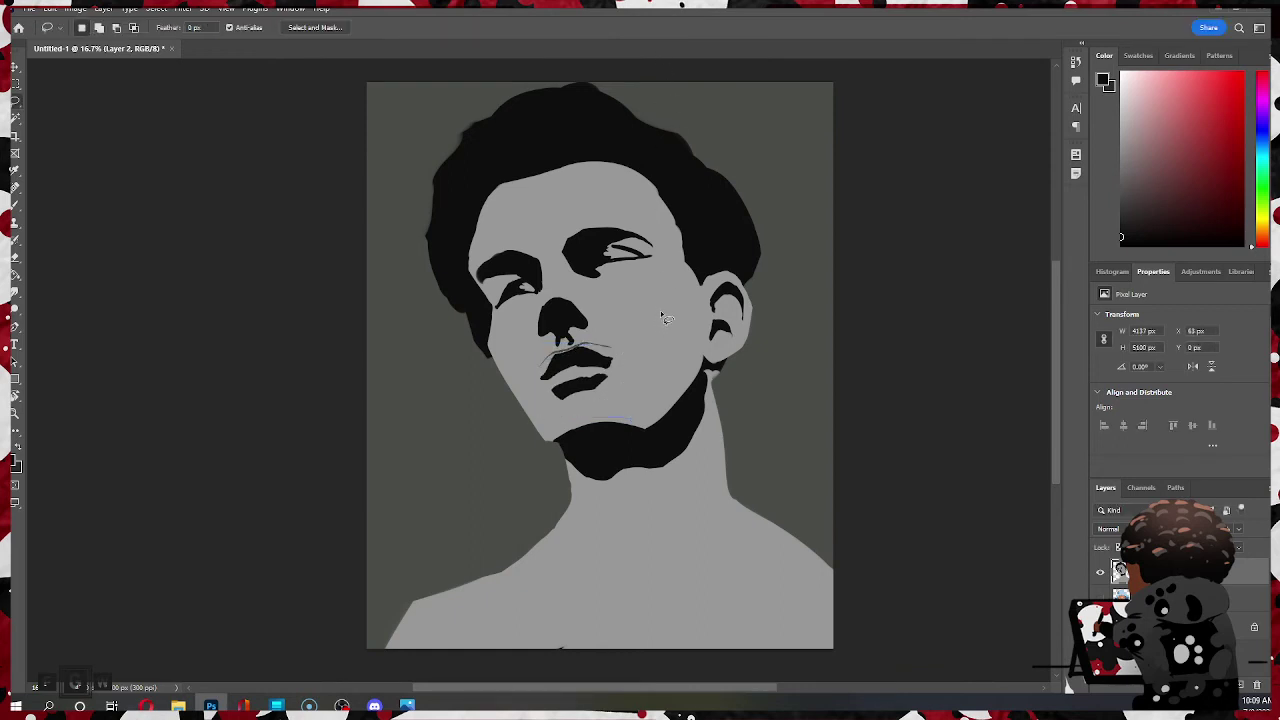
pyautogui.press('b')
pyautogui.keyDown('alt'); pyautogui.click(661, 350); pyautogui.keyUp('alt')
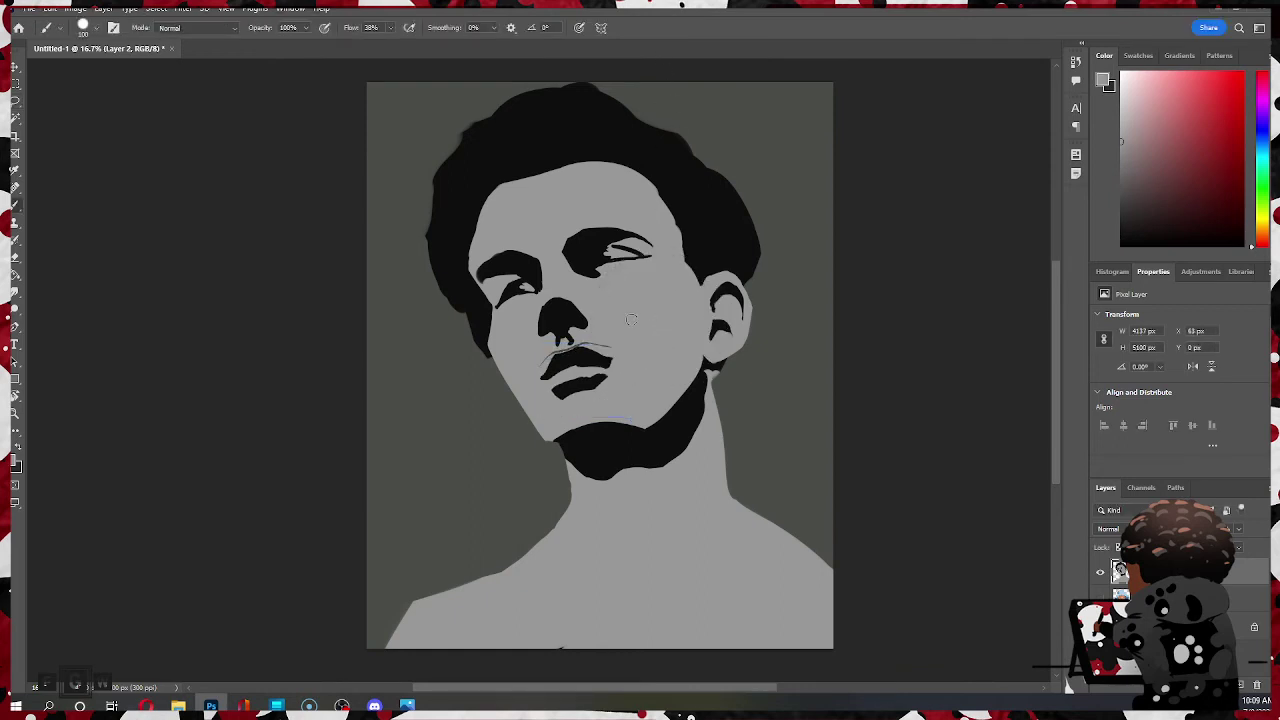
# - Undo the last nose strokes and reshape the shadow at the nose's base with sampled light grey and near-black
pyautogui.keyDown('alt'); pyautogui.click(560, 300); pyautogui.keyUp('alt')
pyautogui.hotkey('ctrl', 'z')
pyautogui.hotkey('ctrl', 'z')
pyautogui.hotkey('ctrl', 'z')
pyautogui.press('alt')
pyautogui.keyDown('alt'); pyautogui.click(582, 332); pyautogui.keyUp('alt')
pyautogui.keyDown('alt'); pyautogui.click(552, 316); pyautogui.keyUp('alt')
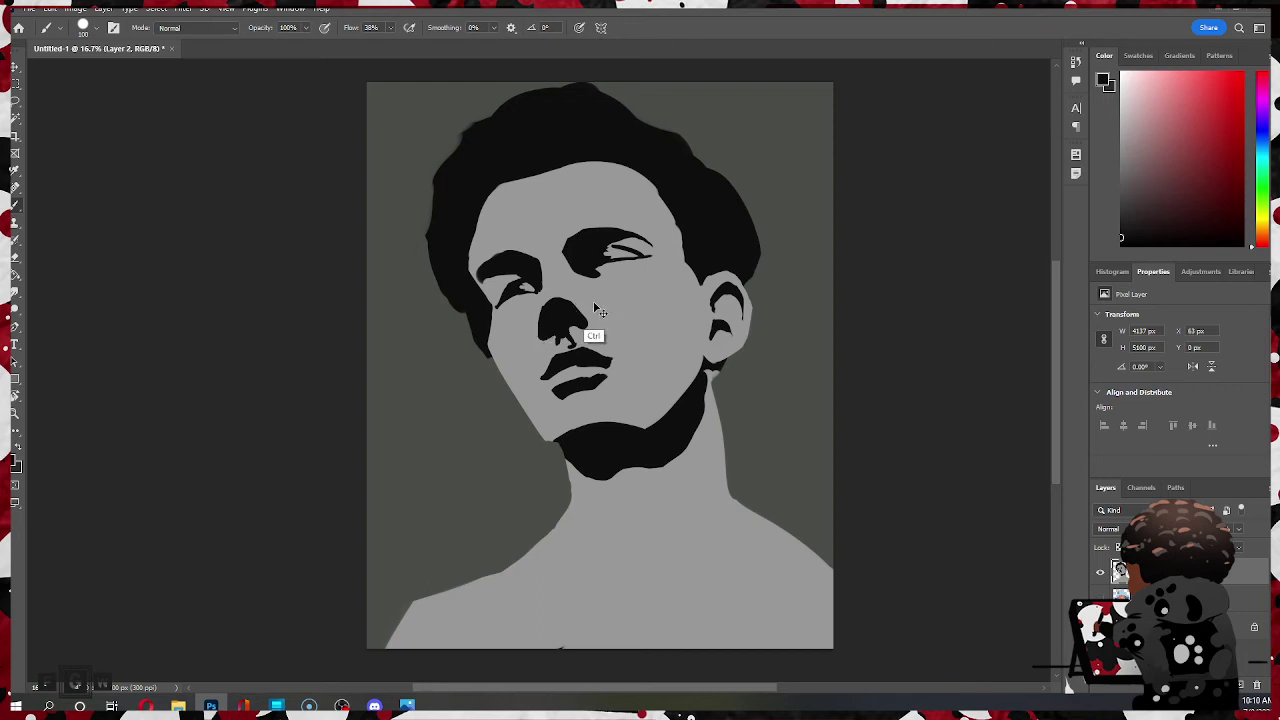
# - Undo the last touch-up at the nose's edge and sample the near-black shadow colour
pyautogui.press('alt')
pyautogui.keyDown('alt'); pyautogui.click(540, 348); pyautogui.keyUp('alt')
pyautogui.hotkey('ctrl', 'z')
pyautogui.press('ctrl')
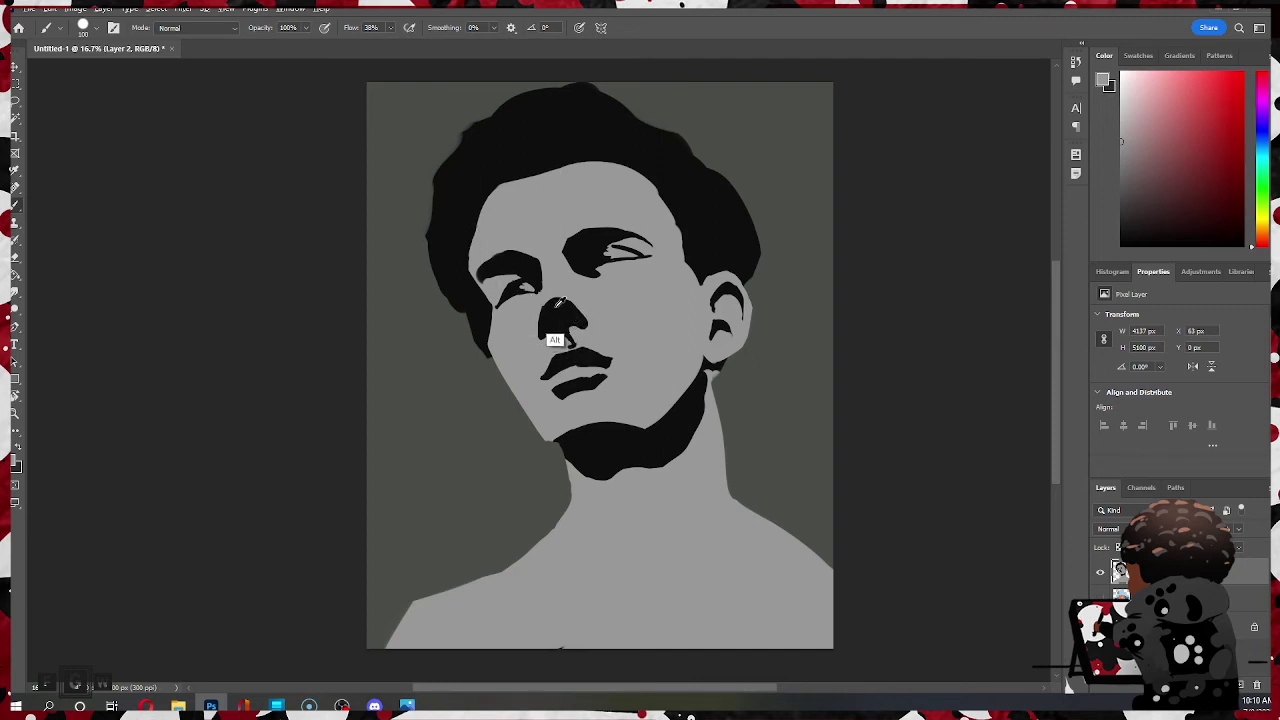
pyautogui.keyDown('alt'); pyautogui.click(553, 338); pyautogui.keyUp('alt')
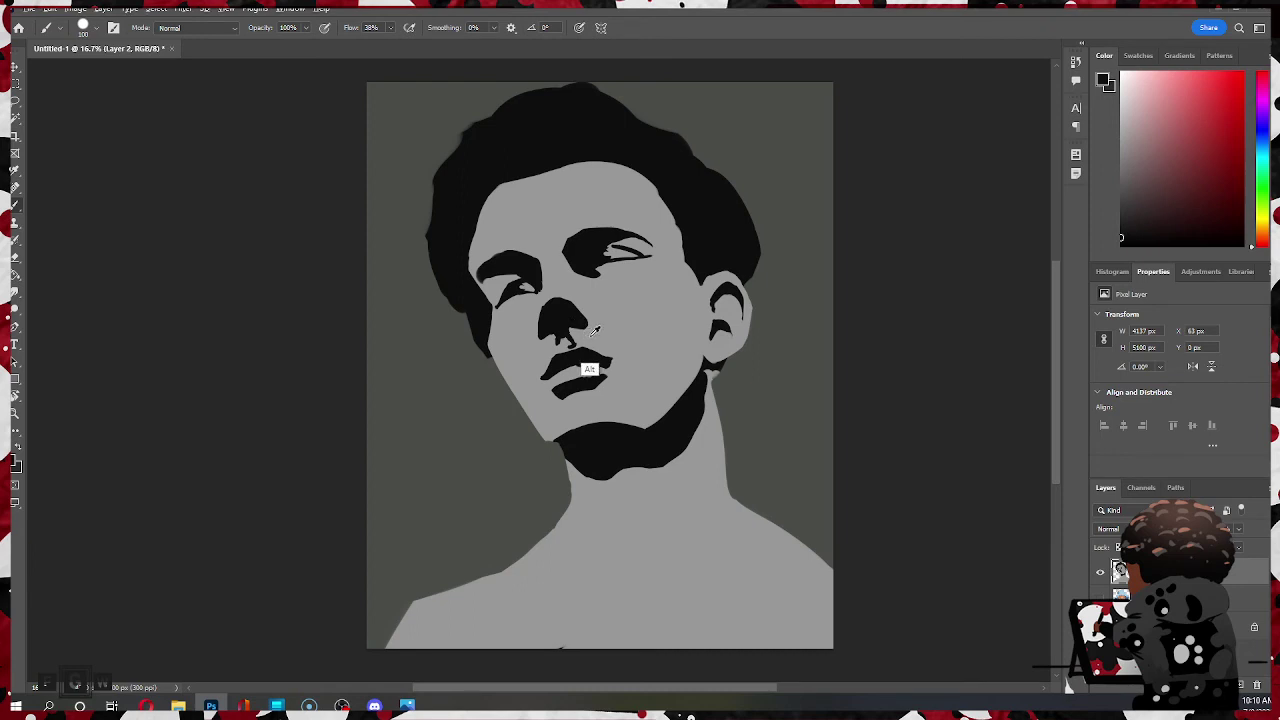
# - Break up the hairline over the forehead and temple with sampled light grey and near-black strokes
pyautogui.keyDown('alt'); pyautogui.click(597, 325); pyautogui.keyUp('alt')
pyautogui.keyDown('alt'); pyautogui.click(527, 145); pyautogui.keyUp('alt')
pyautogui.moveTo(522, 171)
pyautogui.mouseDown()
pyautogui.moveTo(548, 170)
pyautogui.moveTo(535, 184)
pyautogui.mouseUp()
pyautogui.keyDown('alt'); pyautogui.click(541, 226); pyautogui.keyUp('alt')
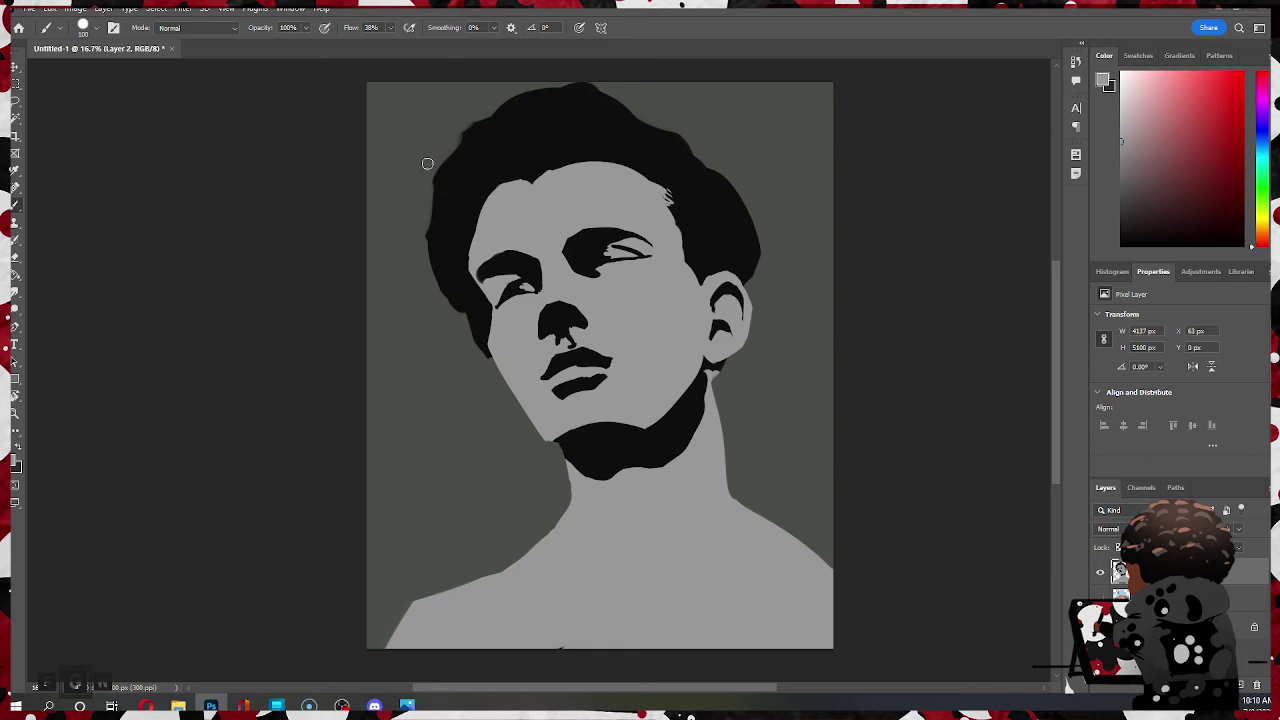
# - Sample near-black and paint loose curls along the outer edges of the hair on both sides of the head
pyautogui.keyDown('alt'); pyautogui.click(455, 209); pyautogui.keyUp('alt')
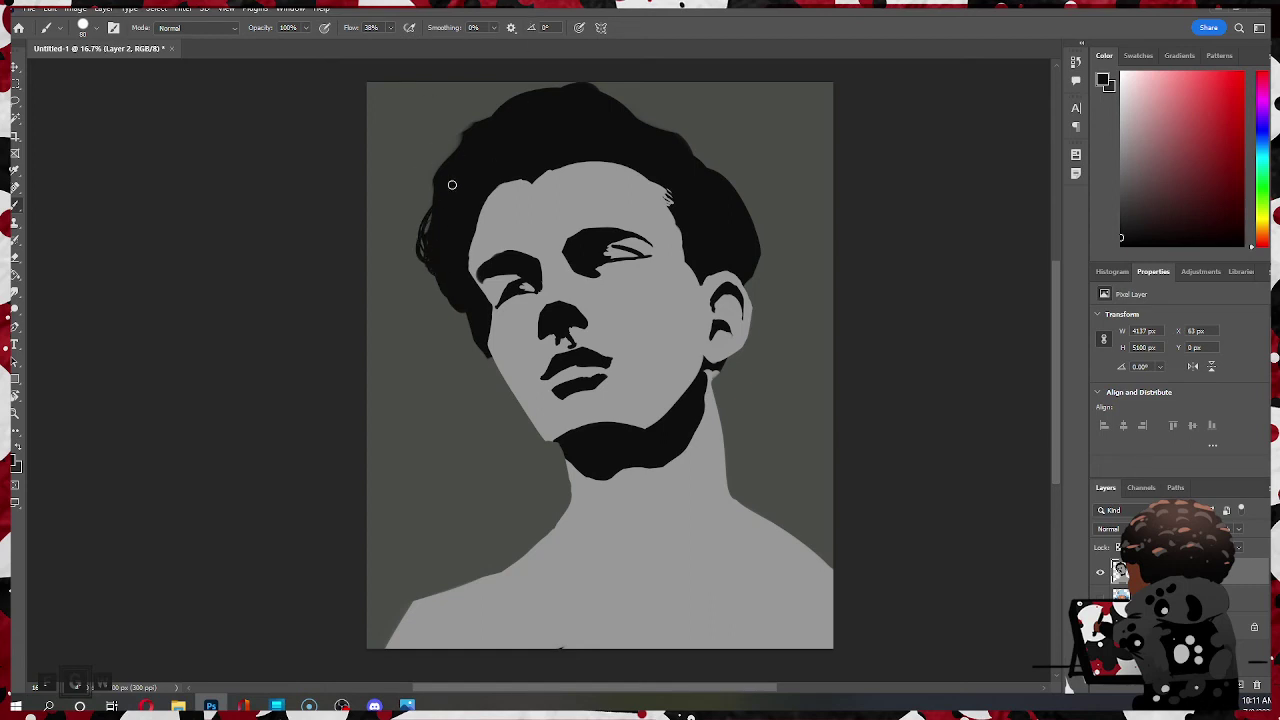
pyautogui.moveTo(438, 206)
pyautogui.mouseDown()
pyautogui.moveTo(470, 138)
pyautogui.moveTo(461, 172)
pyautogui.moveTo(434, 181)
pyautogui.moveTo(485, 141)
pyautogui.moveTo(471, 130)
pyautogui.moveTo(476, 155)
pyautogui.moveTo(457, 157)
pyautogui.moveTo(524, 116)
pyautogui.moveTo(485, 126)
pyautogui.moveTo(514, 100)
pyautogui.moveTo(536, 103)
pyautogui.moveTo(462, 140)
pyautogui.moveTo(470, 124)
pyautogui.moveTo(438, 157)
pyautogui.mouseUp()
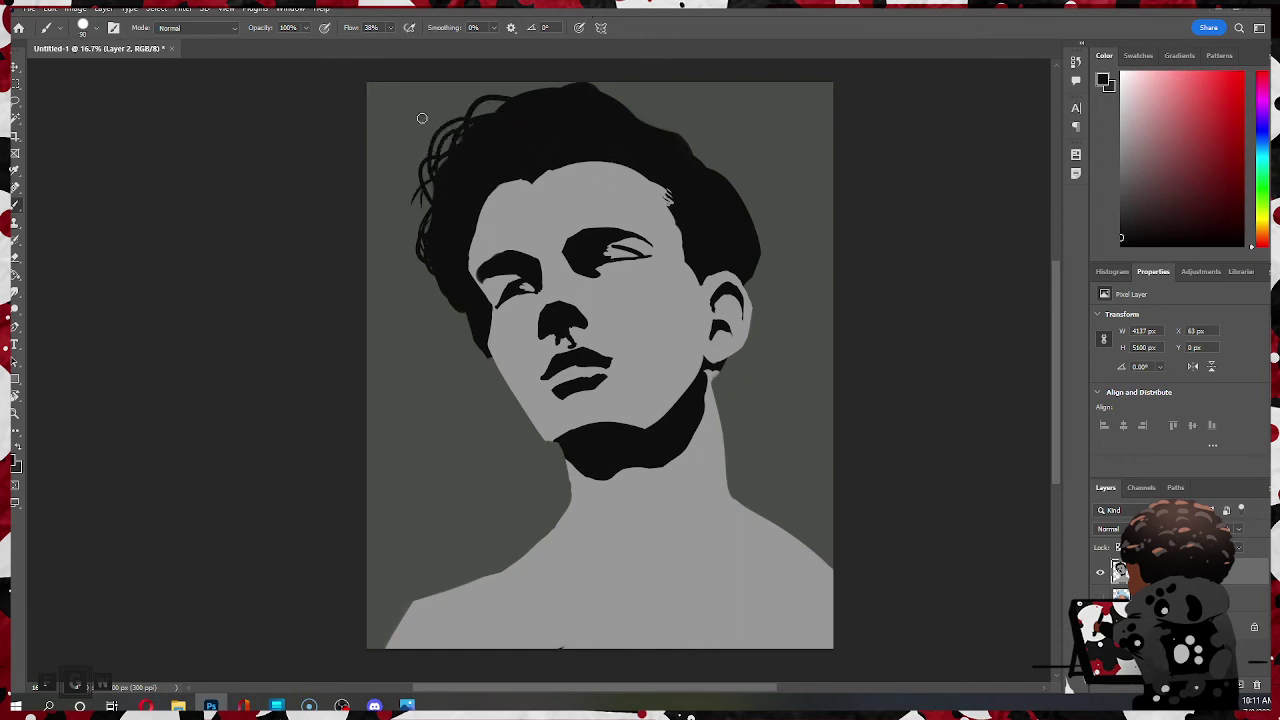
pyautogui.moveTo(436, 175)
pyautogui.mouseDown()
pyautogui.moveTo(434, 214)
pyautogui.moveTo(416, 172)
pyautogui.mouseUp()
pyautogui.moveTo(618, 106); pyautogui.dragTo(696, 169)
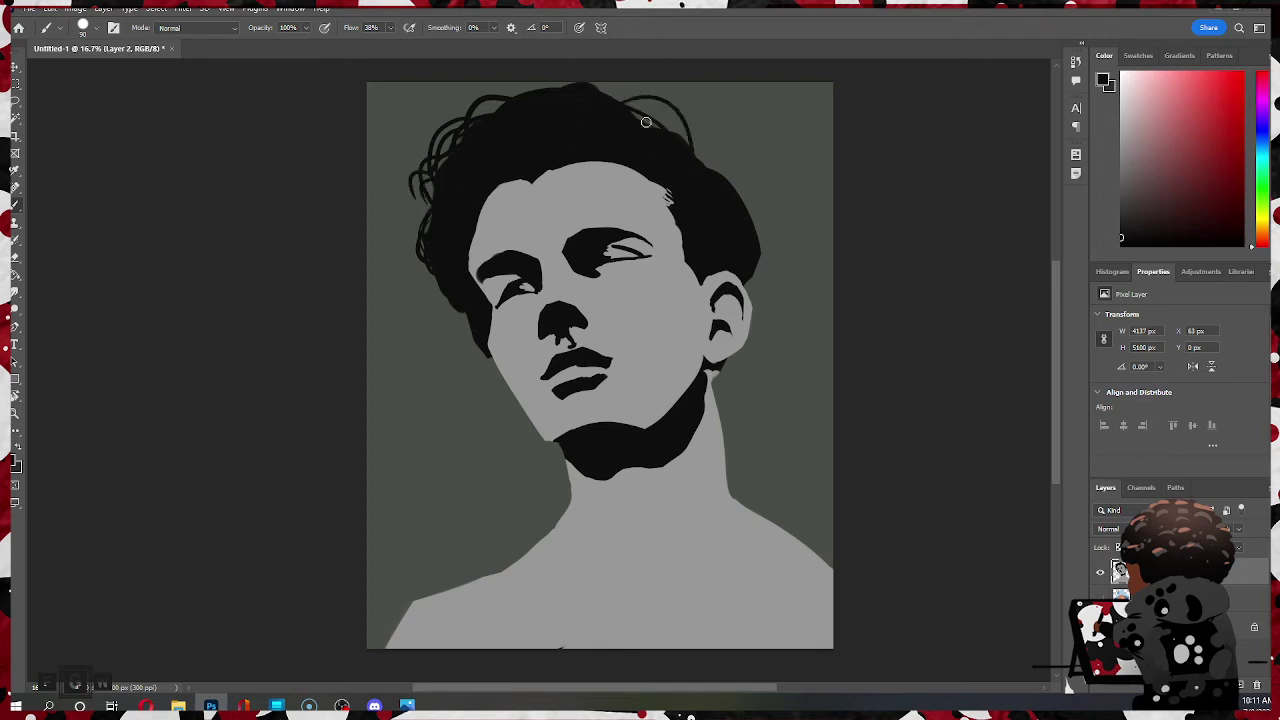
pyautogui.moveTo(646, 122); pyautogui.dragTo(703, 162)
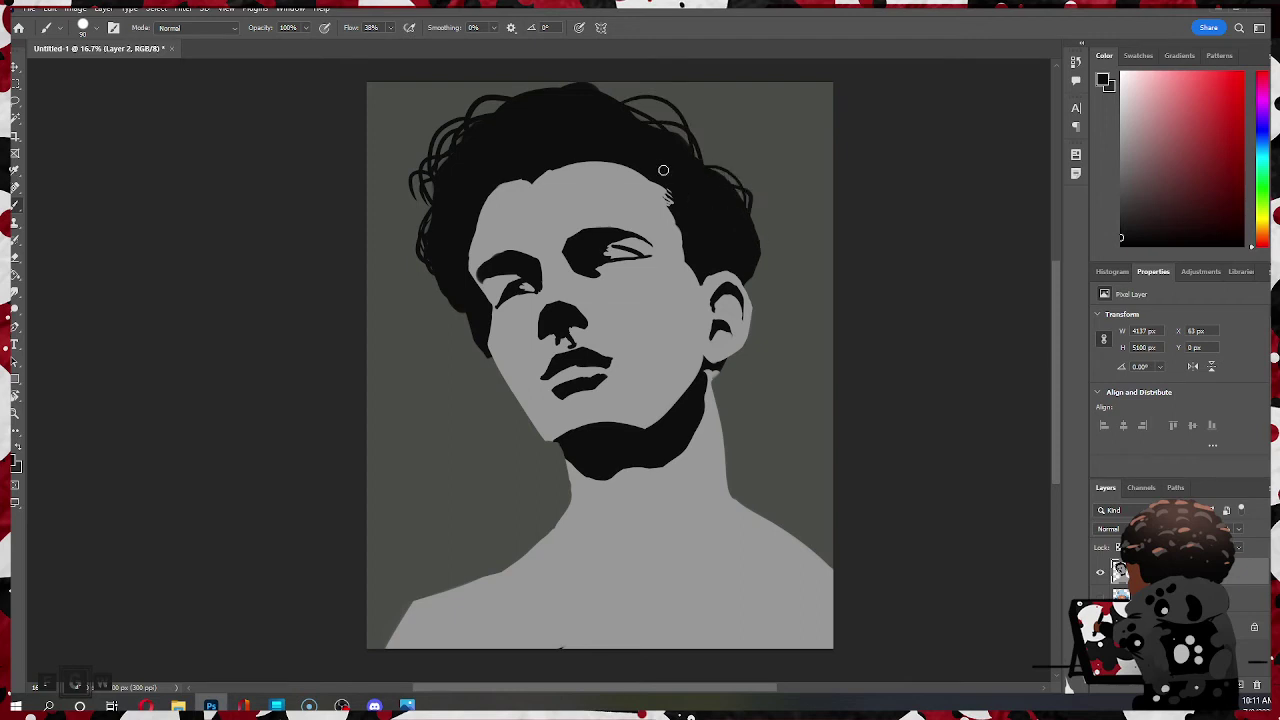
# - Move the whole portrait slightly down the canvas with Free Transform and apply it
pyautogui.hotkey('ctrl', 't')
pyautogui.moveTo(647, 298); pyautogui.dragTo(650, 324)
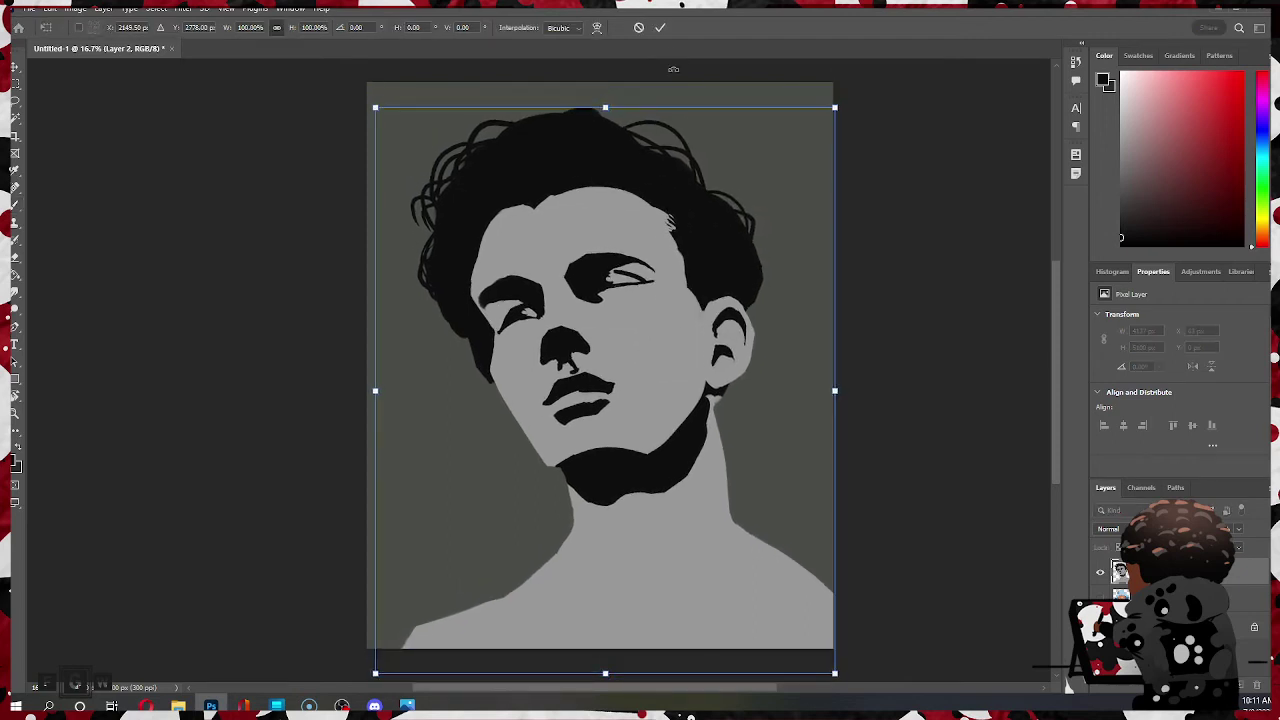
pyautogui.click(660, 28)
pyautogui.press('Return')
# - Add loose curls over the crown, undo the last strokes, and trim the curls with the Eraser
pyautogui.moveTo(619, 136); pyautogui.dragTo(562, 110)
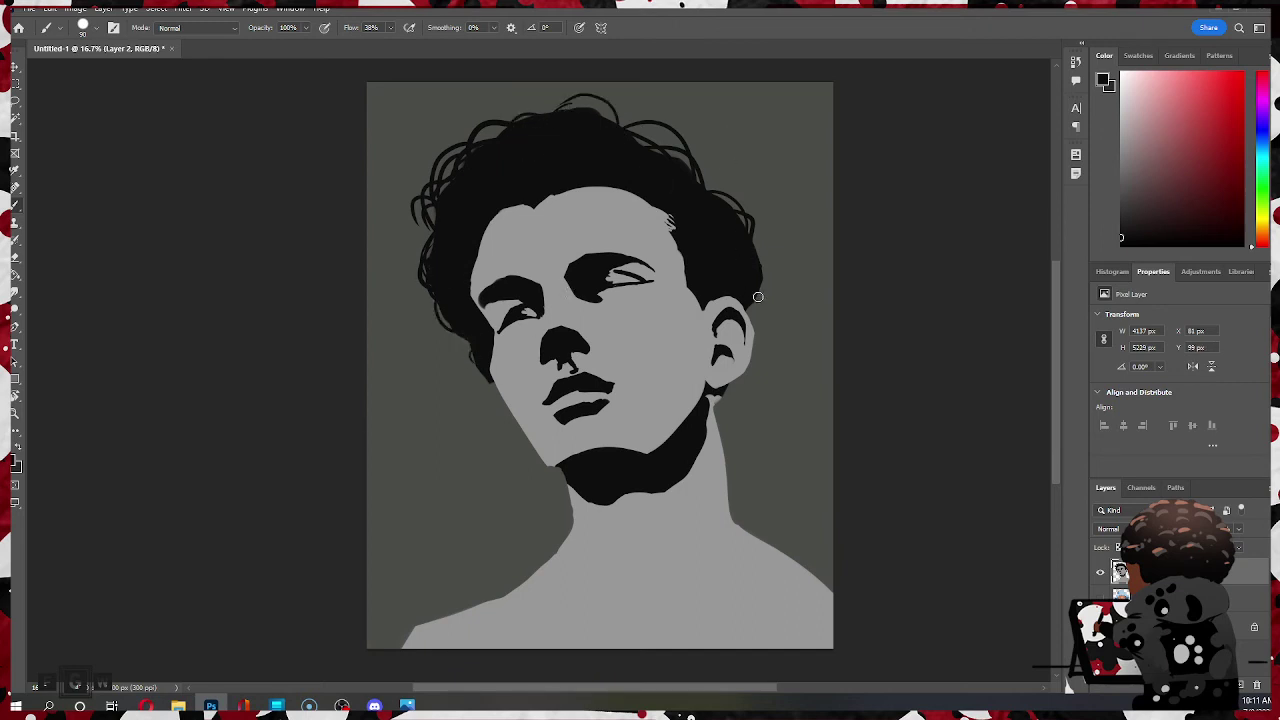
pyautogui.hotkey('ctrl', 'z')
pyautogui.hotkey('ctrl', 'z')
pyautogui.press('e')
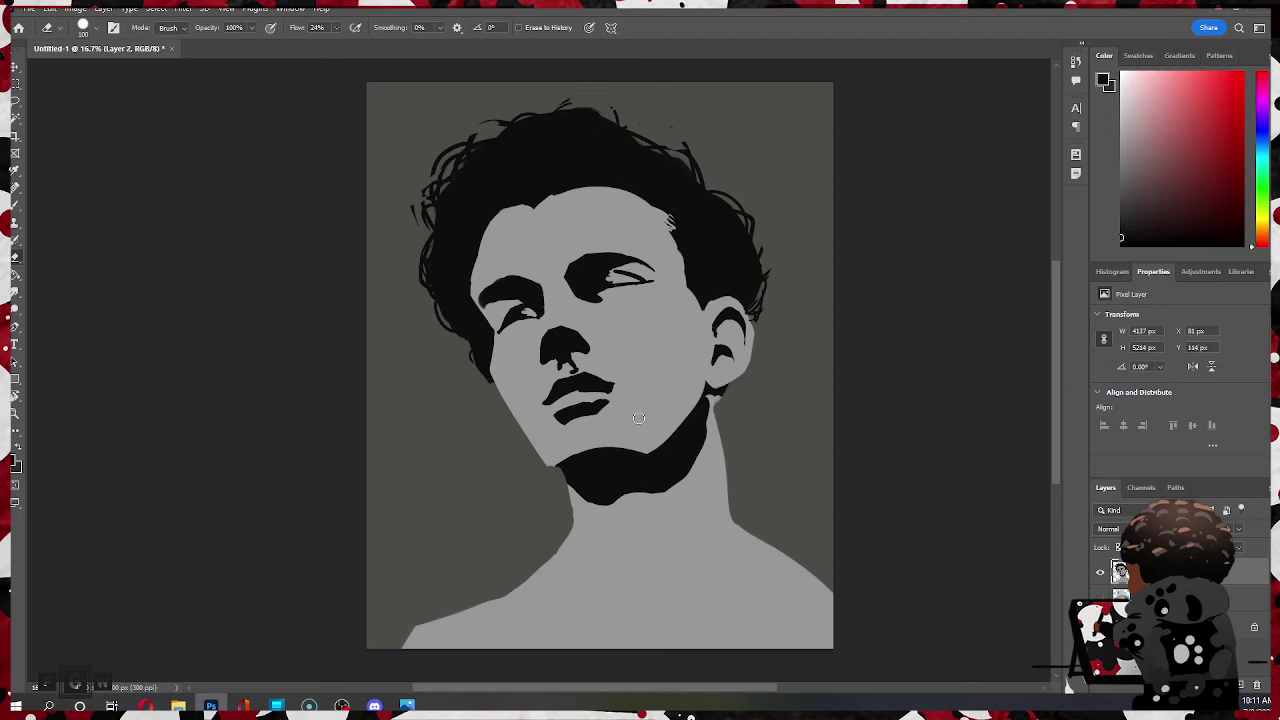
pyautogui.scroll(1, 639, 418)
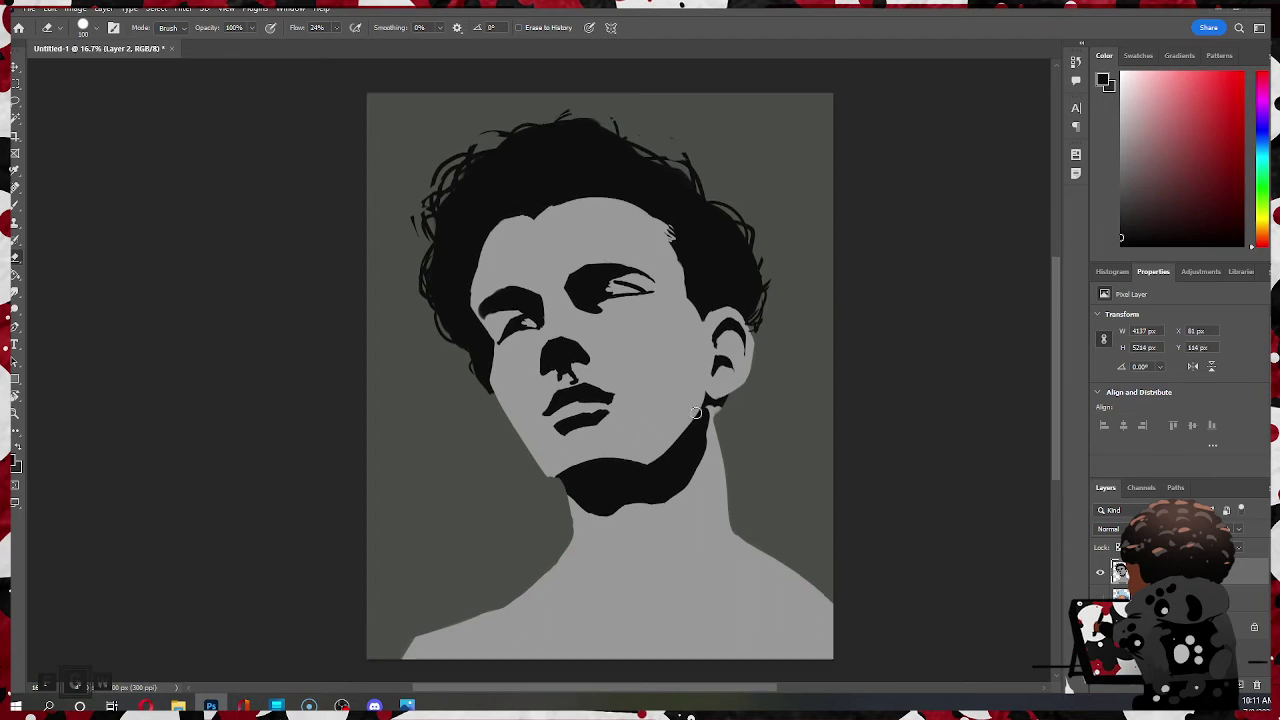
# - Toggle the visibility of the grey portrait's layer several times and leave it hidden
pyautogui.click(1103, 569)
pyautogui.click(1103, 569)
pyautogui.click(1103, 569)
pyautogui.click(1103, 569)
pyautogui.click(1104, 567)
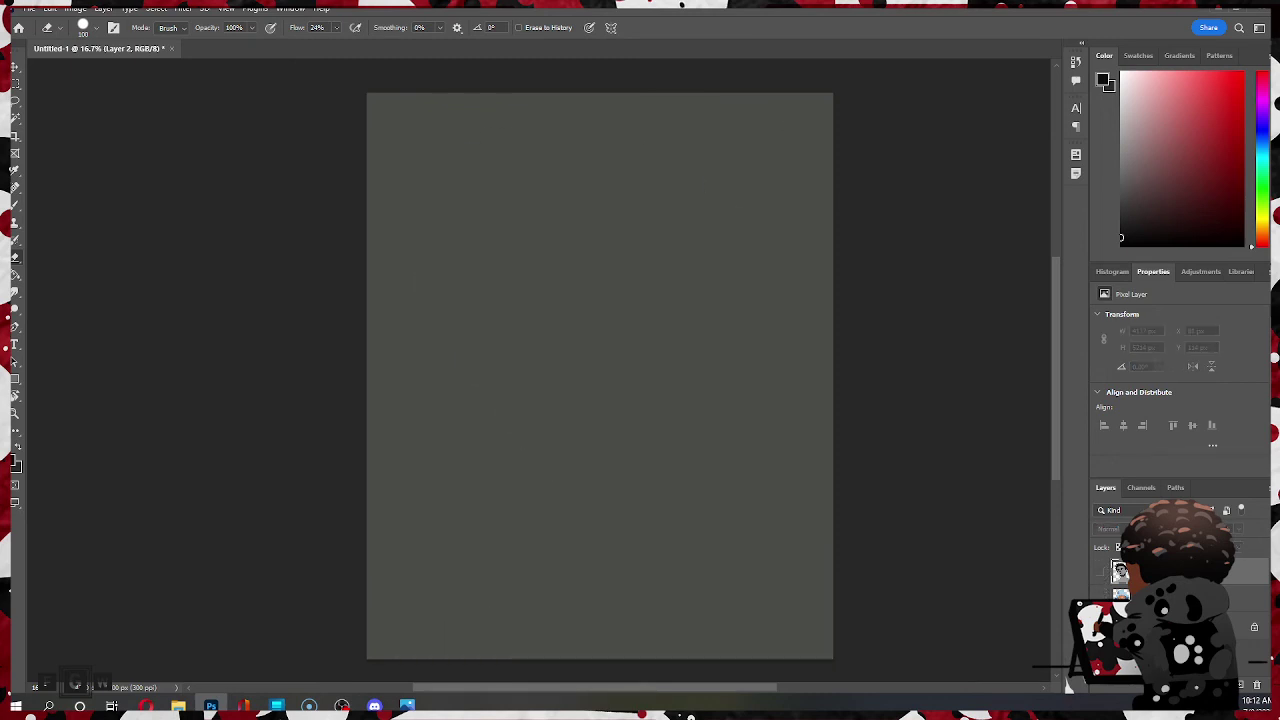
# - View the blue-hat portrait on Layer 1, hide it again and select the layer above it
pyautogui.hotkey('alt', 'Tab')
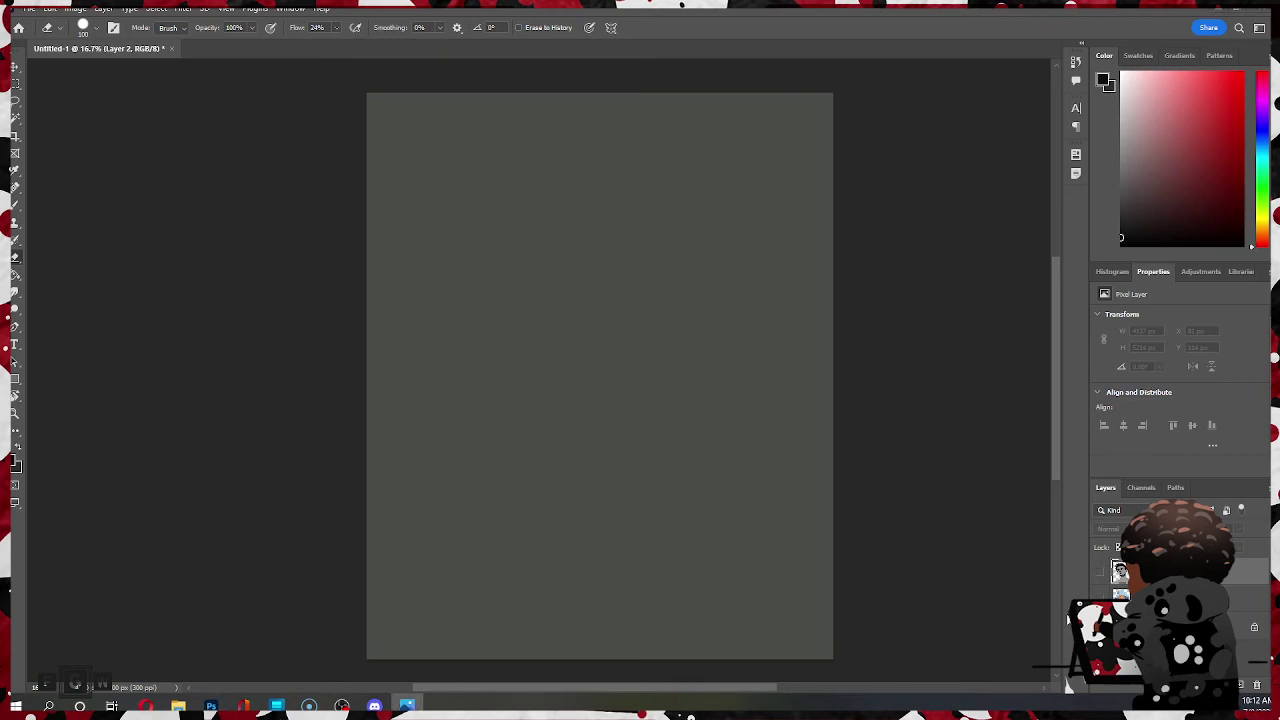
pyautogui.hotkey('alt', 'Tab')
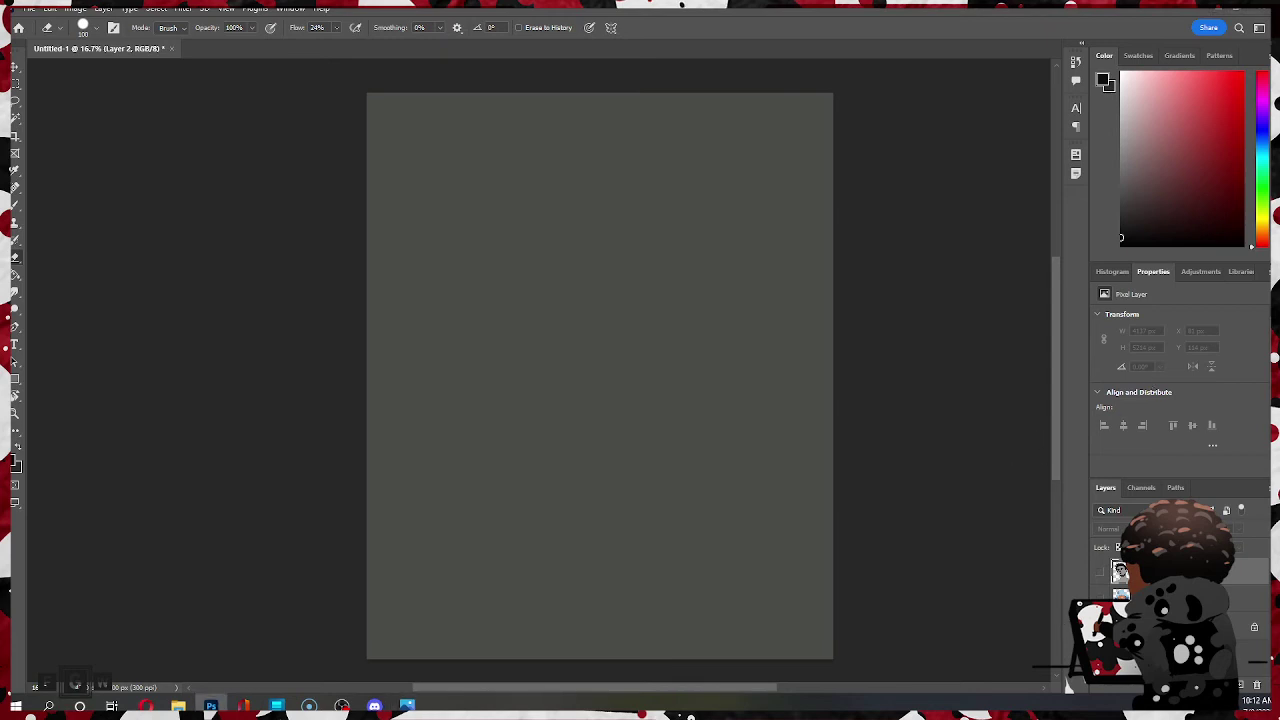
pyautogui.click(1172, 598)
pyautogui.click(1100, 597)
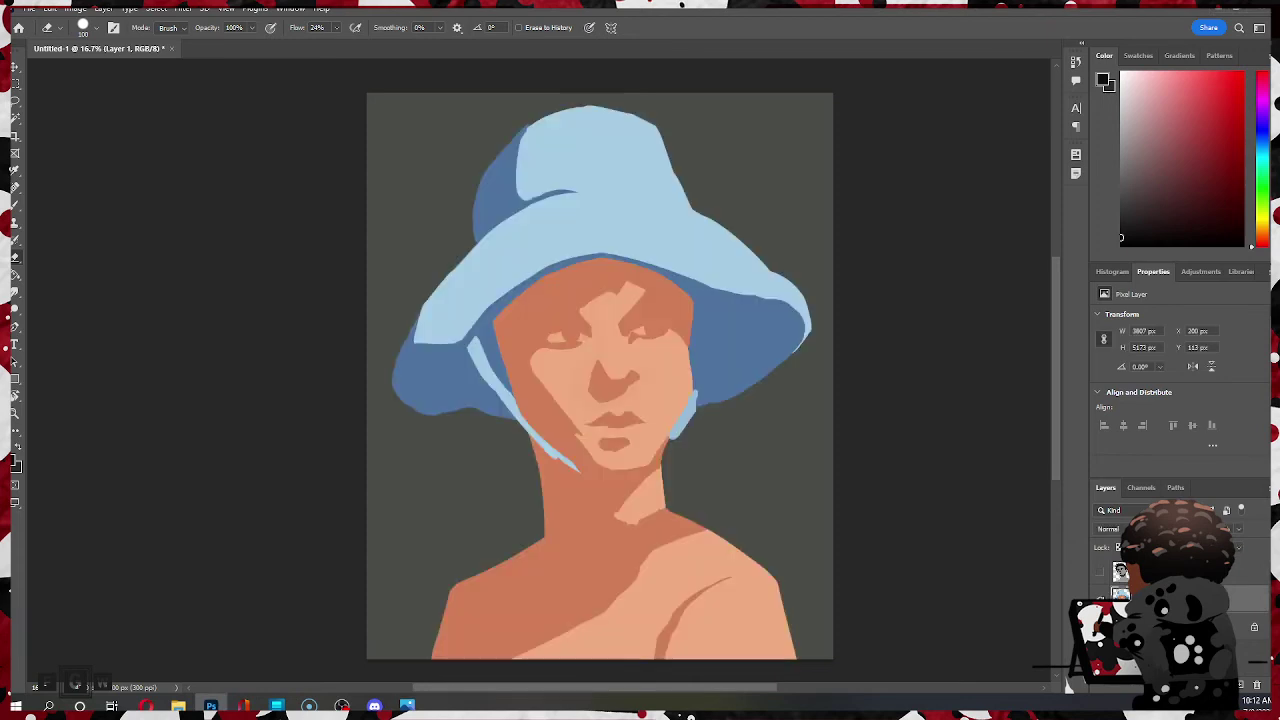
pyautogui.hotkey('ctrl', ',')
pyautogui.hotkey('alt', ']')
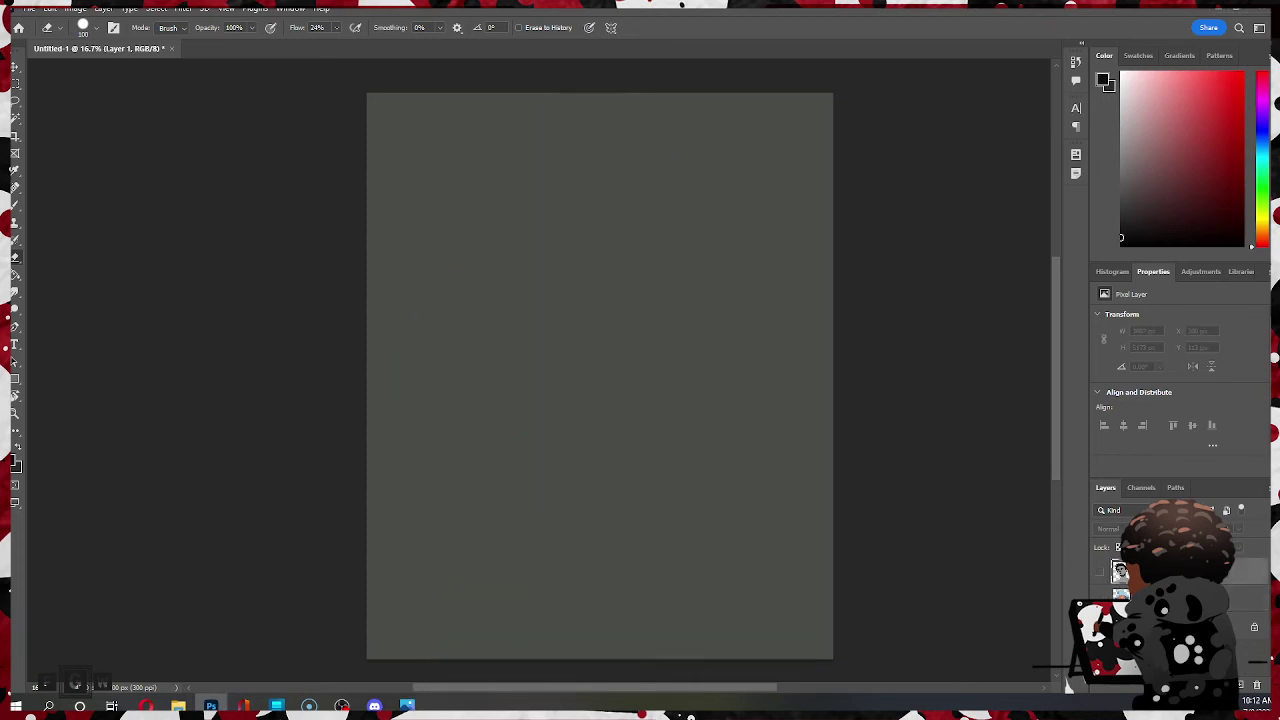
# - Add a new layer above both hidden portraits and switch to the Brush tool
pyautogui.click(1242, 683)
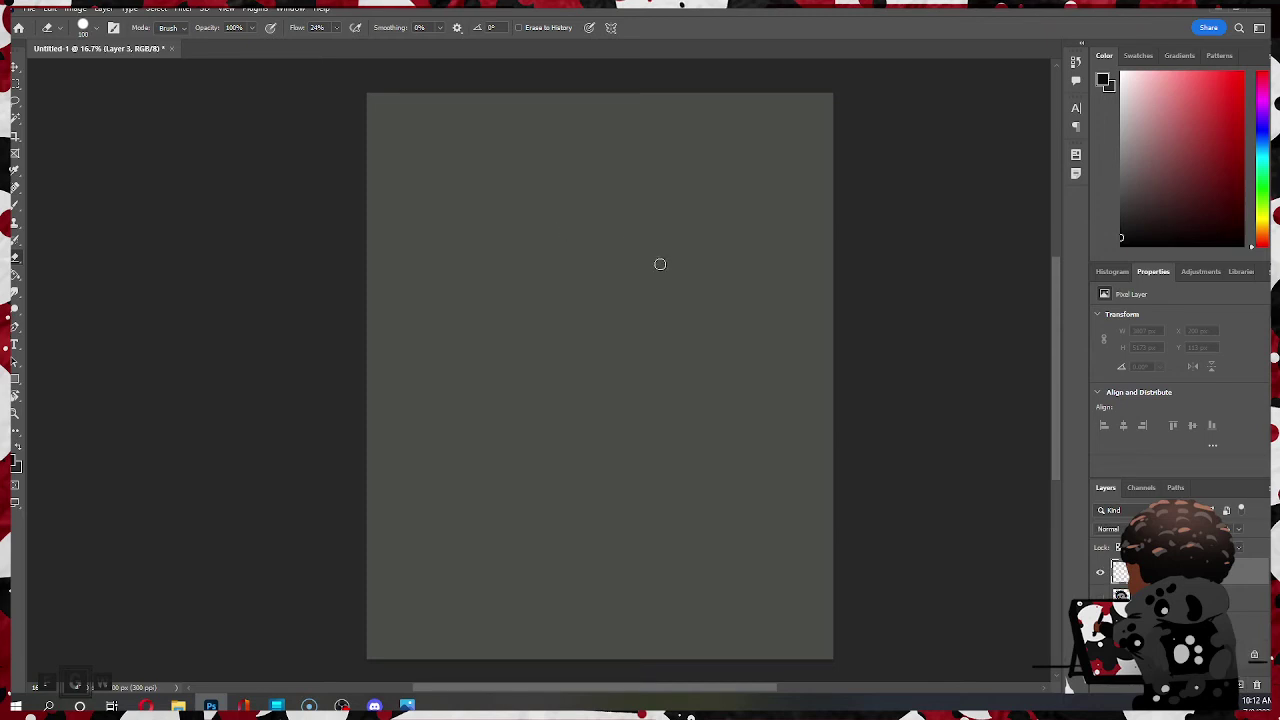
pyautogui.press('b')
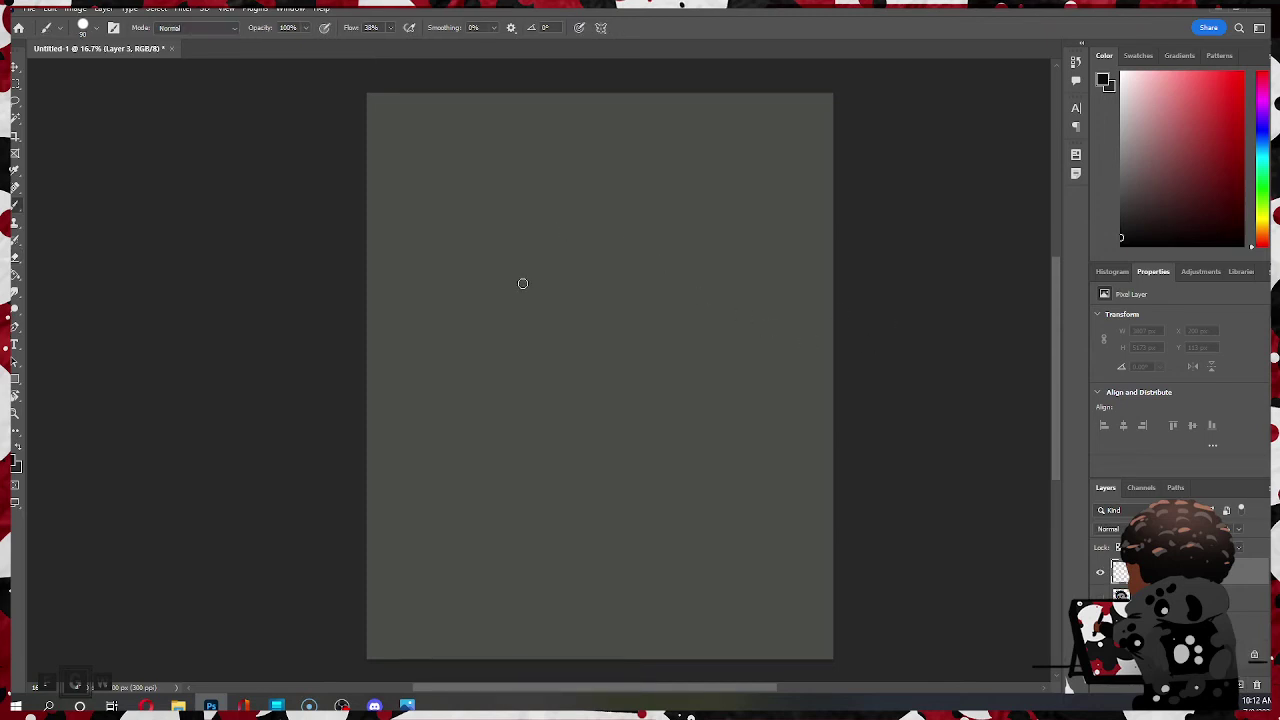
pyautogui.press('f')
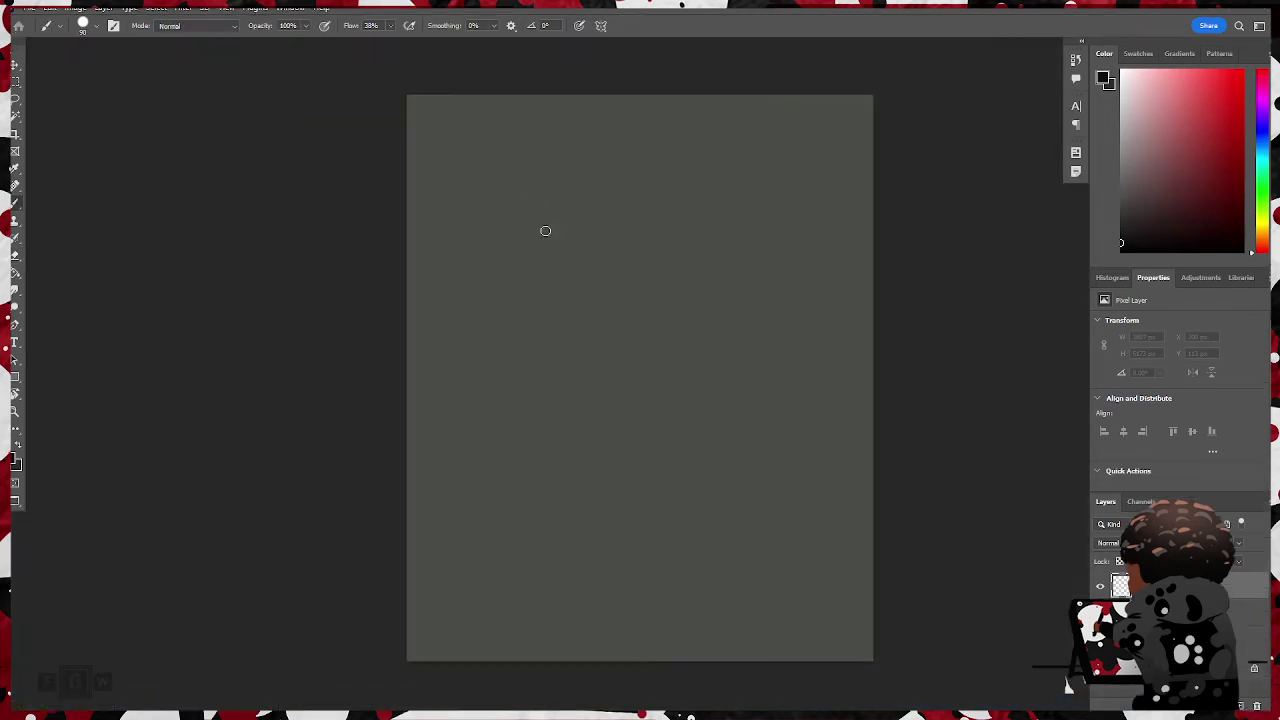
pyautogui.press('f')
pyautogui.press('f')
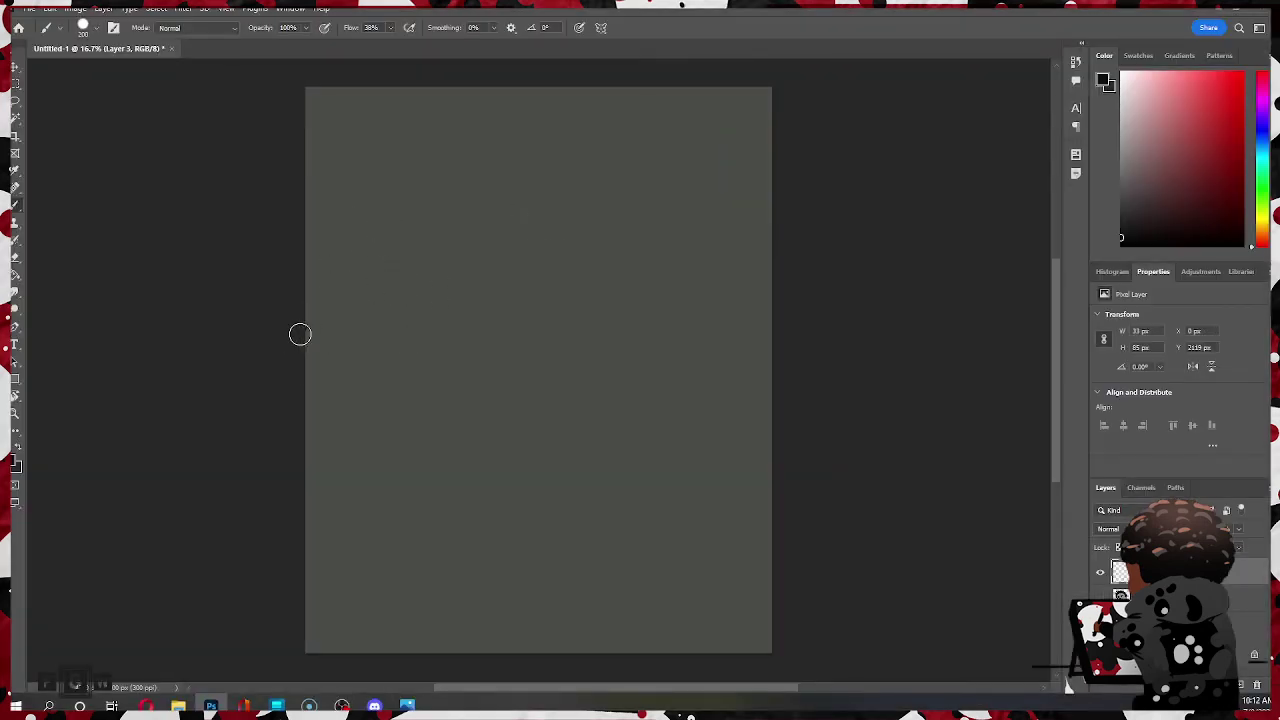
# - Outline a large silhouette running off the canvas in near-black and fill it completely with a 700 px brush
pyautogui.moveTo(300, 336)
pyautogui.mouseDown()
pyautogui.moveTo(340, 282)
pyautogui.moveTo(385, 124)
pyautogui.moveTo(587, 57)
pyautogui.mouseUp()
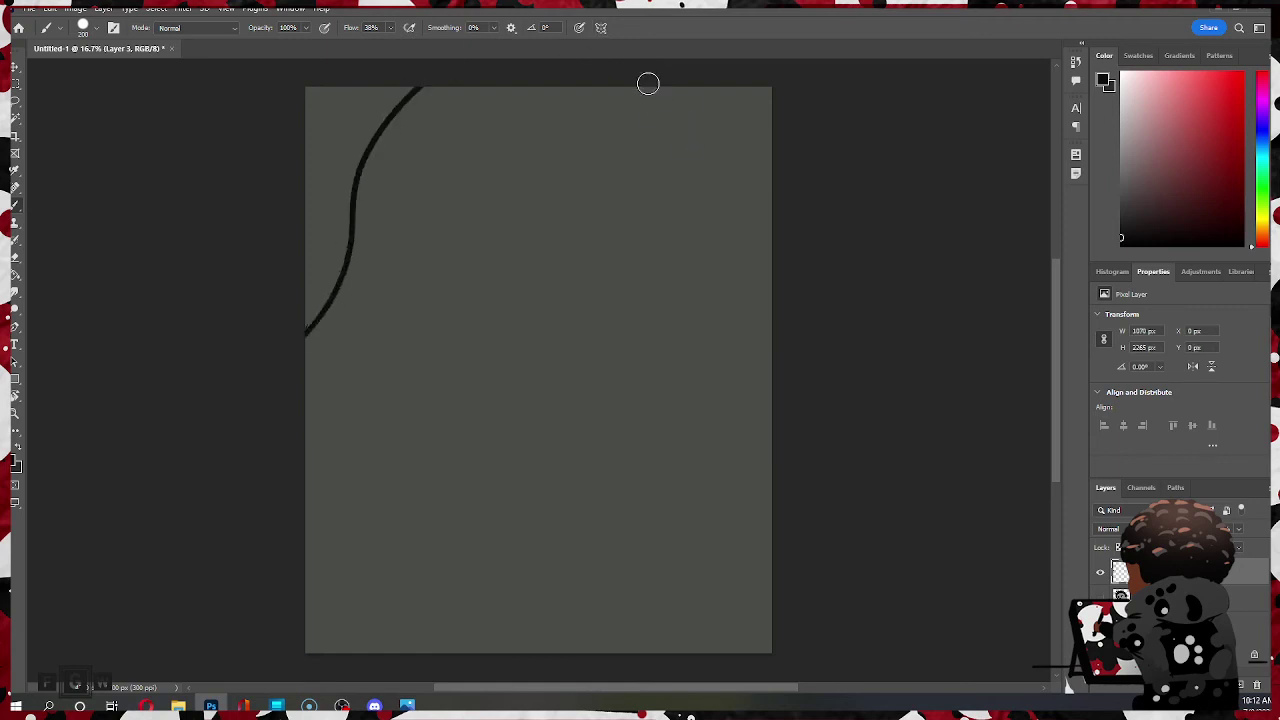
pyautogui.moveTo(672, 80)
pyautogui.mouseDown()
pyautogui.moveTo(694, 169)
pyautogui.moveTo(783, 317)
pyautogui.mouseUp()
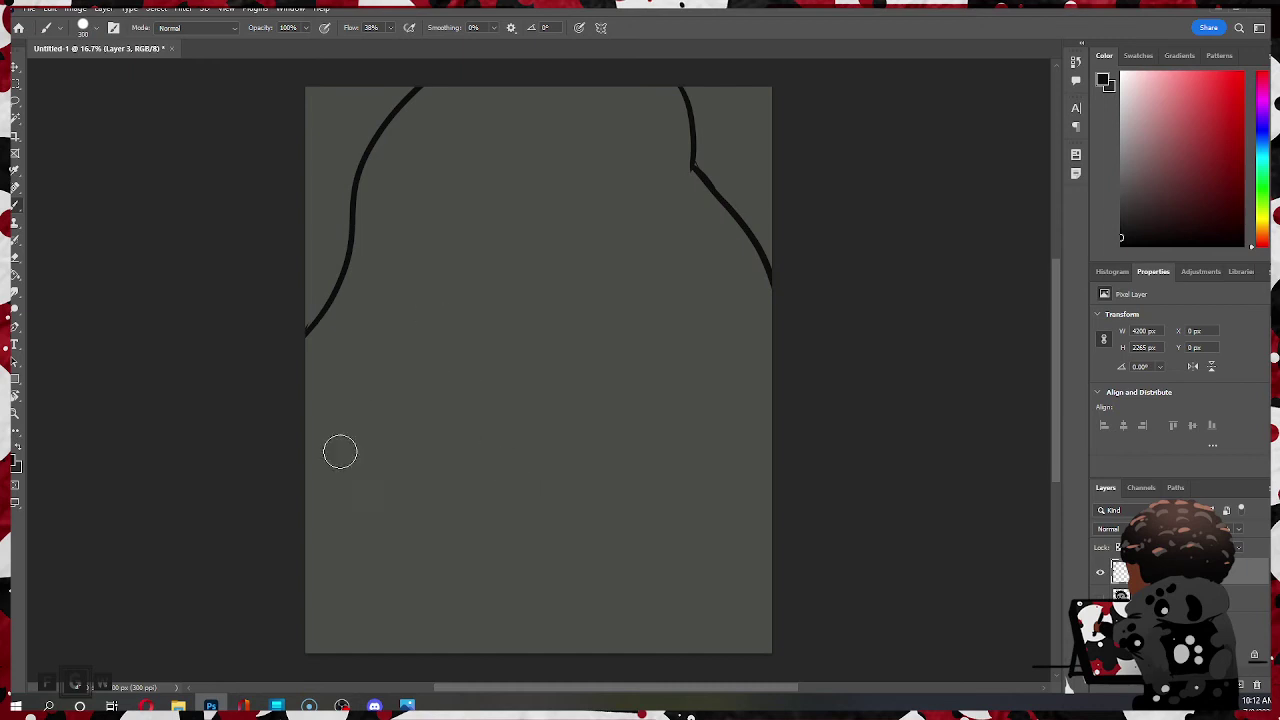
pyautogui.press(']')
pyautogui.press(']')
pyautogui.press(']')
pyautogui.press(']')
pyautogui.moveTo(309, 386)
pyautogui.mouseDown()
pyautogui.moveTo(392, 268)
pyautogui.moveTo(359, 301)
pyautogui.moveTo(305, 440)
pyautogui.mouseUp()
pyautogui.moveTo(357, 340)
pyautogui.mouseDown()
pyautogui.moveTo(391, 194)
pyautogui.moveTo(431, 120)
pyautogui.moveTo(391, 166)
pyautogui.moveTo(389, 186)
pyautogui.moveTo(531, 123)
pyautogui.moveTo(425, 358)
pyautogui.mouseUp()
pyautogui.moveTo(394, 467)
pyautogui.mouseDown()
pyautogui.moveTo(372, 401)
pyautogui.moveTo(381, 326)
pyautogui.moveTo(433, 245)
pyautogui.moveTo(292, 567)
pyautogui.moveTo(450, 334)
pyautogui.moveTo(362, 611)
pyautogui.moveTo(592, 400)
pyautogui.moveTo(343, 606)
pyautogui.moveTo(309, 654)
pyautogui.moveTo(622, 499)
pyautogui.moveTo(657, 536)
pyautogui.moveTo(435, 633)
pyautogui.moveTo(472, 673)
pyautogui.mouseUp()
pyautogui.moveTo(743, 500)
pyautogui.mouseDown()
pyautogui.moveTo(677, 576)
pyautogui.moveTo(752, 490)
pyautogui.moveTo(758, 293)
pyautogui.moveTo(761, 421)
pyautogui.moveTo(743, 337)
pyautogui.moveTo(662, 184)
pyautogui.moveTo(745, 316)
pyautogui.moveTo(740, 276)
pyautogui.moveTo(677, 185)
pyautogui.moveTo(689, 413)
pyautogui.moveTo(636, 238)
pyautogui.moveTo(653, 267)
pyautogui.moveTo(602, 445)
pyautogui.moveTo(619, 403)
pyautogui.moveTo(588, 224)
pyautogui.moveTo(556, 236)
pyautogui.moveTo(483, 390)
pyautogui.moveTo(646, 124)
pyautogui.moveTo(663, 119)
pyautogui.moveTo(671, 178)
pyautogui.moveTo(643, 518)
pyautogui.mouseUp()
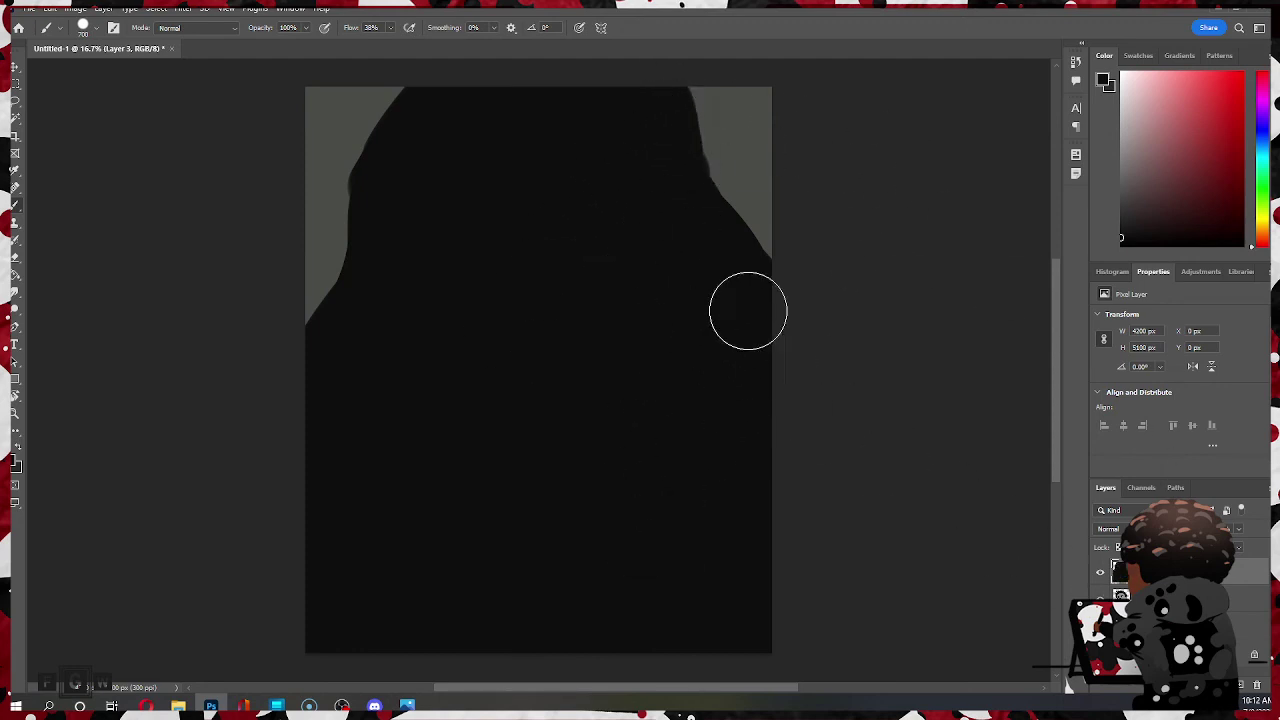
# - Sample light grey from the earlier portrait's skin and paint a large face shape inside the black silhouette
pyautogui.click(1100, 572)
pyautogui.keyDown('alt'); pyautogui.click(615, 360); pyautogui.keyUp('alt')
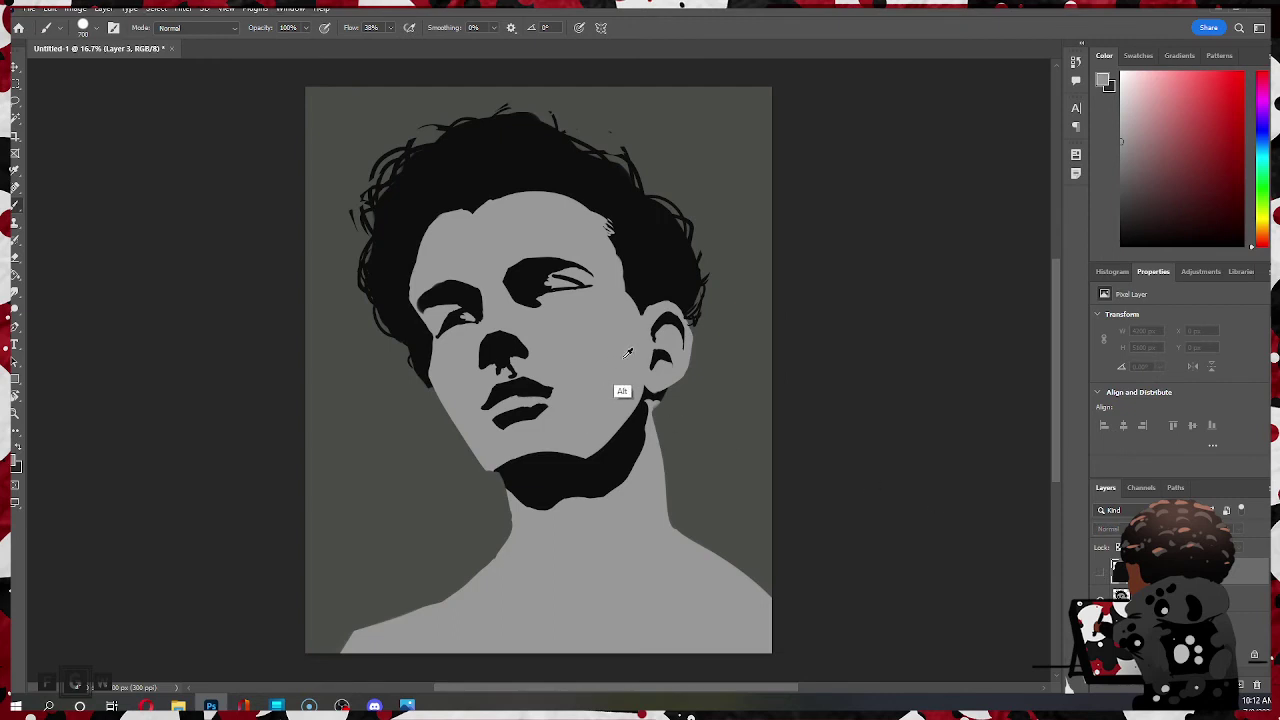
pyautogui.click(1100, 572)
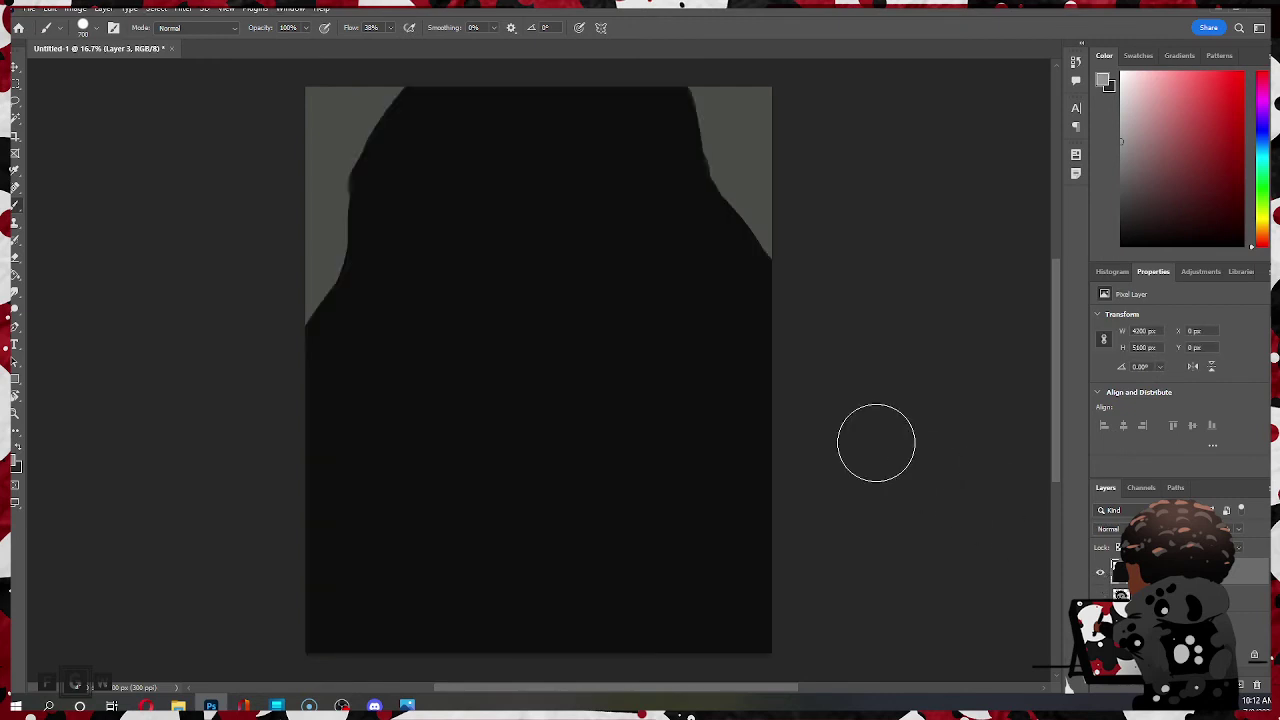
pyautogui.moveTo(472, 251)
pyautogui.mouseDown()
pyautogui.moveTo(569, 225)
pyautogui.moveTo(501, 272)
pyautogui.moveTo(477, 311)
pyautogui.moveTo(509, 252)
pyautogui.moveTo(617, 193)
pyautogui.moveTo(607, 384)
pyautogui.moveTo(519, 292)
pyautogui.moveTo(479, 340)
pyautogui.moveTo(507, 477)
pyautogui.moveTo(600, 497)
pyautogui.moveTo(645, 283)
pyautogui.moveTo(655, 372)
pyautogui.moveTo(635, 282)
pyautogui.moveTo(567, 374)
pyautogui.moveTo(614, 412)
pyautogui.moveTo(630, 185)
pyautogui.moveTo(615, 185)
pyautogui.moveTo(665, 238)
pyautogui.moveTo(687, 367)
pyautogui.moveTo(603, 543)
pyautogui.moveTo(448, 381)
pyautogui.moveTo(479, 216)
pyautogui.moveTo(453, 440)
pyautogui.moveTo(452, 350)
pyautogui.moveTo(462, 404)
pyautogui.moveTo(431, 374)
pyautogui.moveTo(536, 507)
pyautogui.moveTo(584, 540)
pyautogui.moveTo(548, 552)
pyautogui.moveTo(666, 534)
pyautogui.mouseUp()
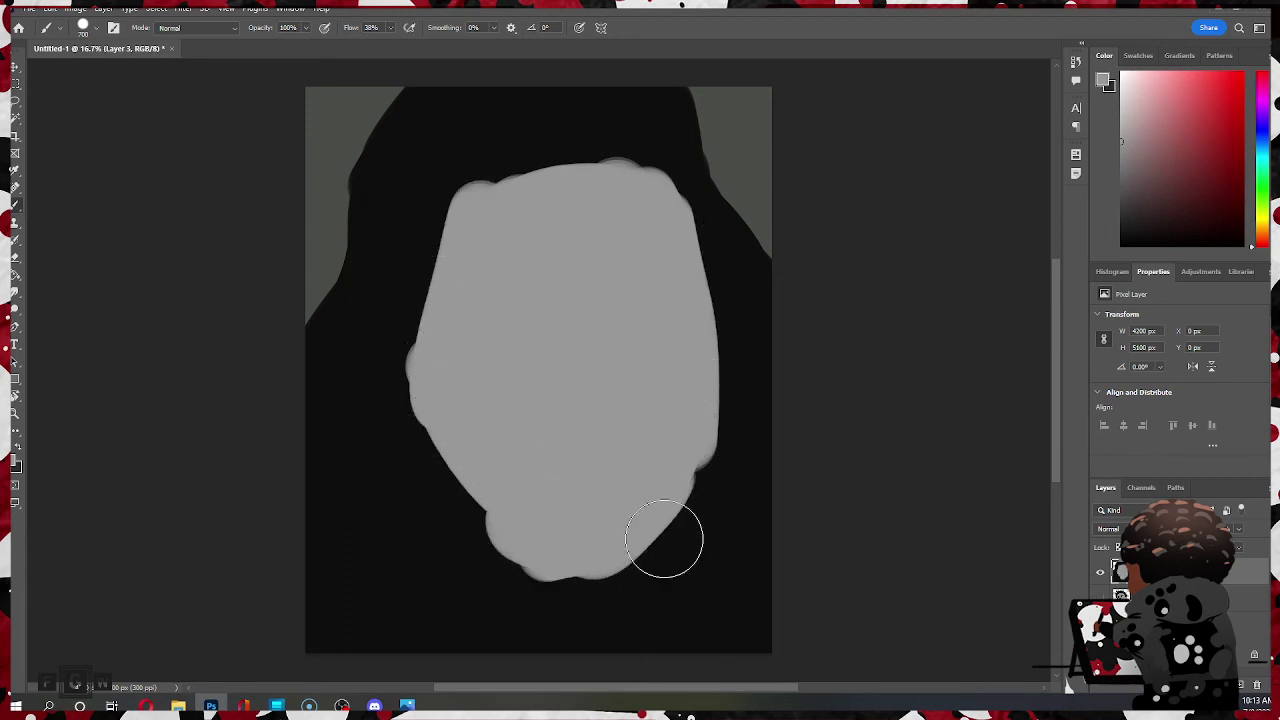
# - Trim the face's jaw and cheeks with a 400 px near-black brush and extend the forehead upward with light grey
pyautogui.press('[')
pyautogui.press('[')
pyautogui.press('[')
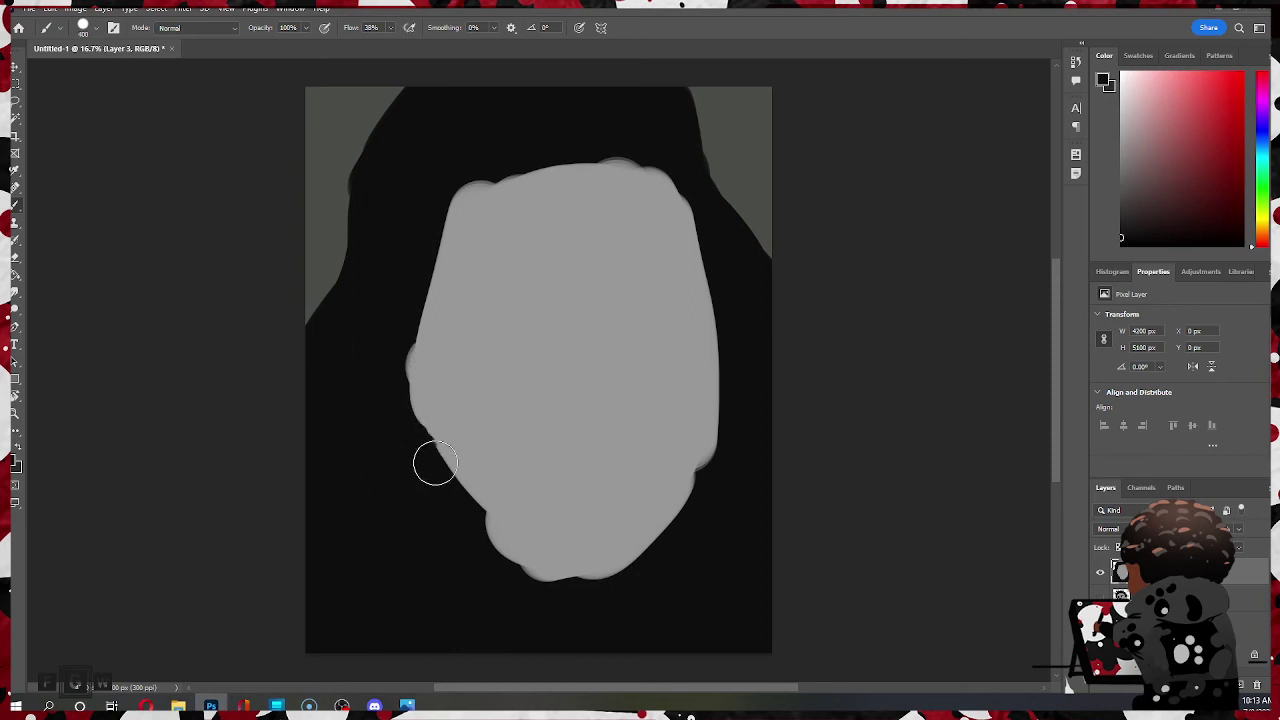
pyautogui.moveTo(434, 463)
pyautogui.mouseDown()
pyautogui.moveTo(482, 568)
pyautogui.moveTo(420, 455)
pyautogui.moveTo(565, 625)
pyautogui.mouseUp()
pyautogui.moveTo(453, 584)
pyautogui.mouseDown()
pyautogui.moveTo(549, 582)
pyautogui.moveTo(507, 608)
pyautogui.moveTo(547, 610)
pyautogui.moveTo(477, 568)
pyautogui.moveTo(588, 623)
pyautogui.moveTo(526, 580)
pyautogui.moveTo(687, 571)
pyautogui.moveTo(581, 613)
pyautogui.moveTo(723, 491)
pyautogui.mouseUp()
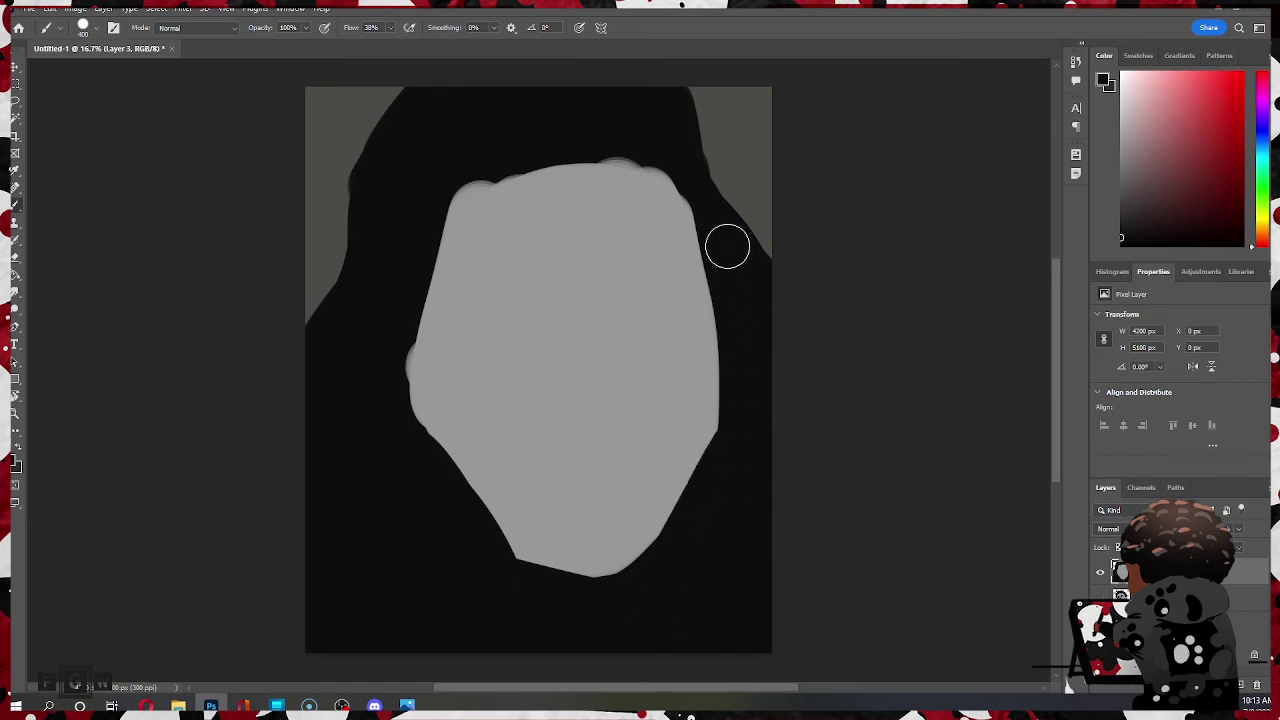
pyautogui.moveTo(720, 257)
pyautogui.mouseDown()
pyautogui.moveTo(740, 508)
pyautogui.moveTo(715, 257)
pyautogui.moveTo(721, 469)
pyautogui.moveTo(731, 390)
pyautogui.moveTo(711, 426)
pyautogui.mouseUp()
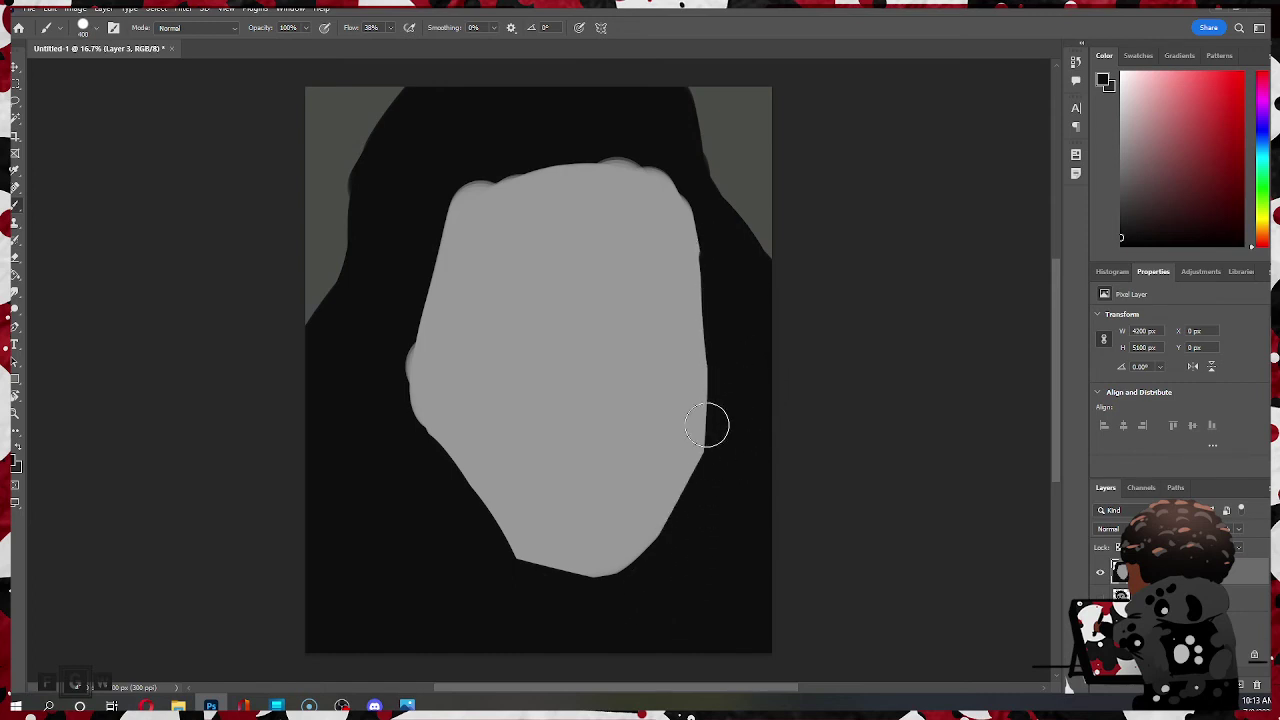
pyautogui.moveTo(703, 228)
pyautogui.mouseDown()
pyautogui.moveTo(680, 194)
pyautogui.moveTo(743, 297)
pyautogui.mouseUp()
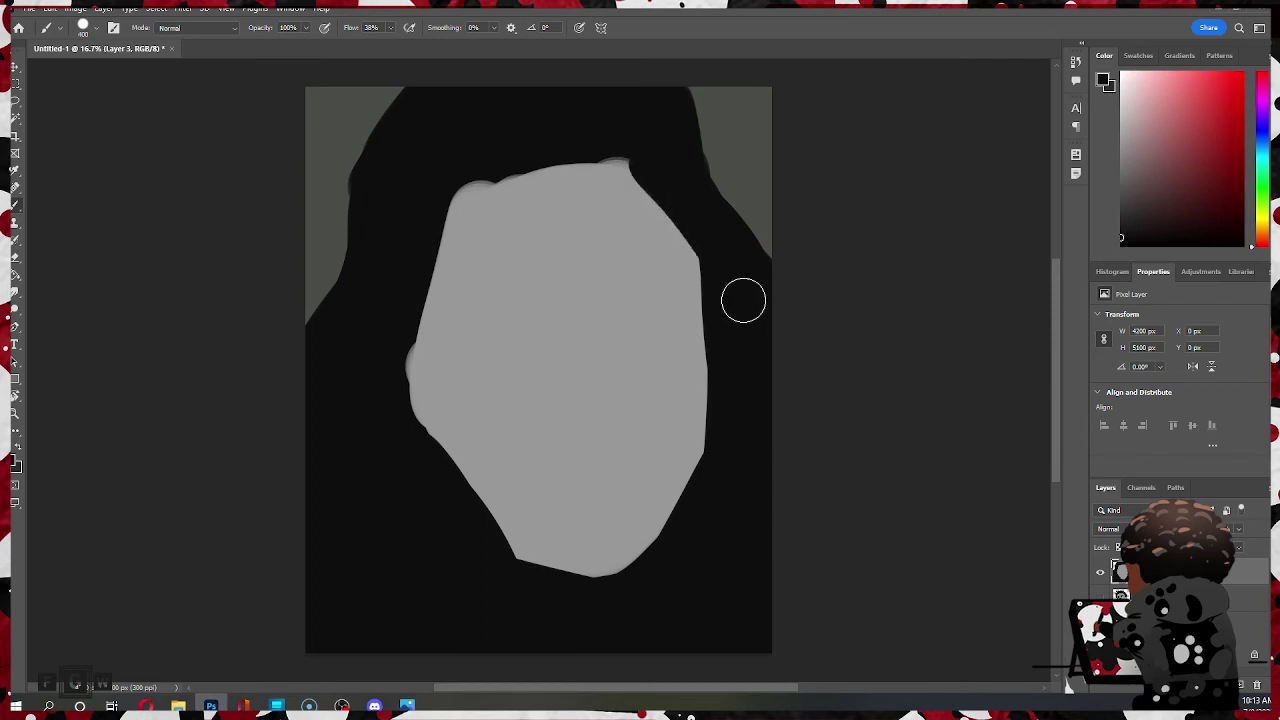
pyautogui.keyDown('alt'); pyautogui.click(562, 287); pyautogui.keyUp('alt')
pyautogui.moveTo(480, 206)
pyautogui.mouseDown()
pyautogui.moveTo(562, 180)
pyautogui.moveTo(506, 157)
pyautogui.moveTo(597, 185)
pyautogui.moveTo(591, 157)
pyautogui.moveTo(592, 169)
pyautogui.moveTo(642, 170)
pyautogui.mouseUp()
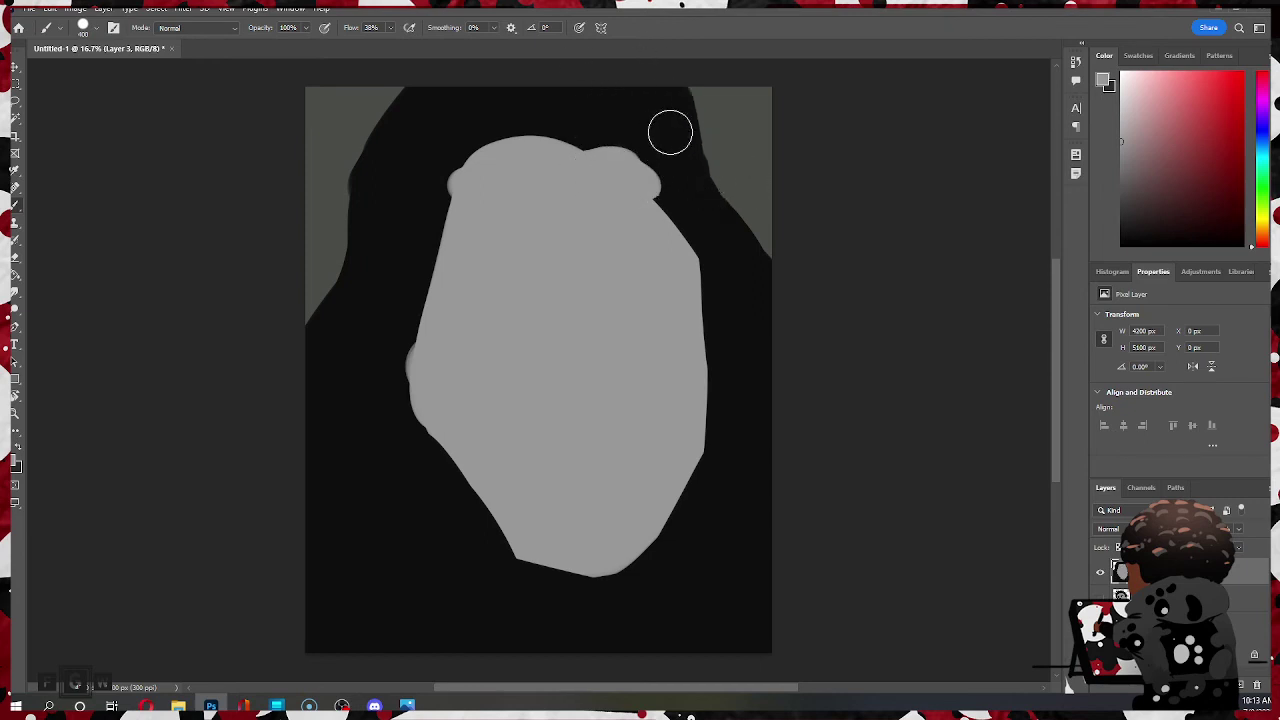
# - Erase the black silhouette's upper outer edges on both sides, enlarging the eraser to 500 px, and resample near-black with the Brush
pyautogui.press('e')
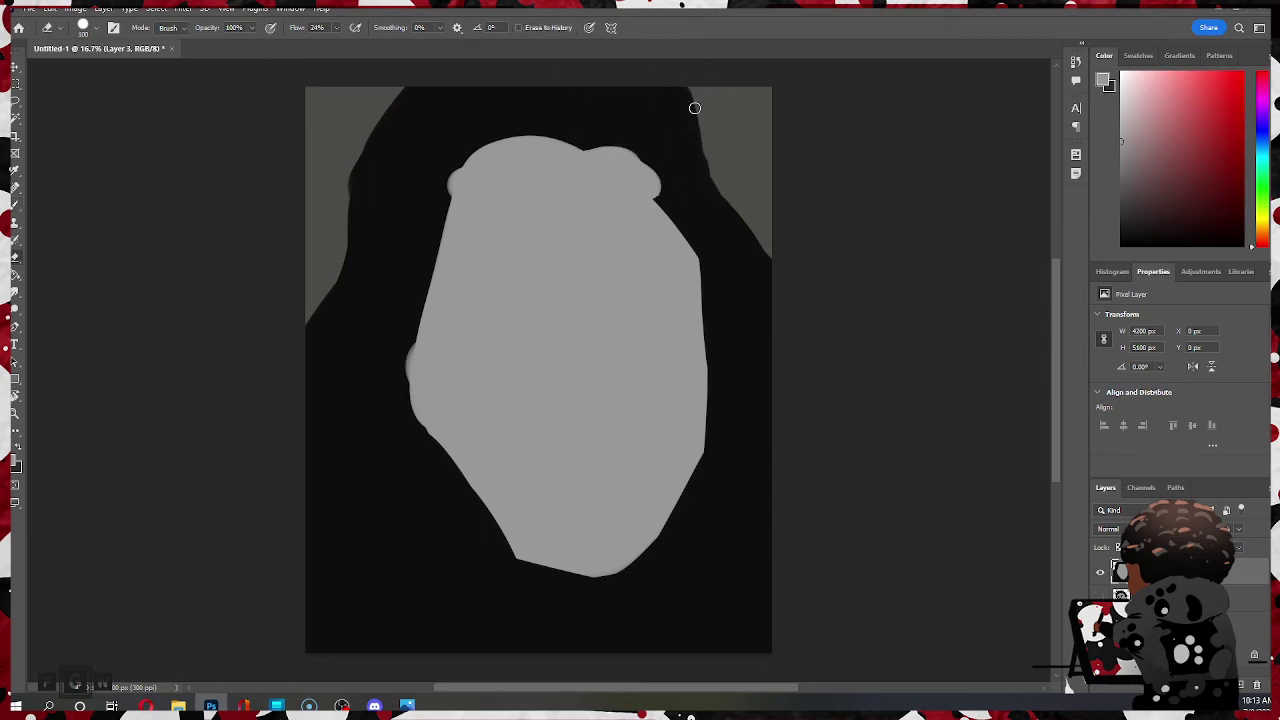
pyautogui.moveTo(682, 92)
pyautogui.mouseDown()
pyautogui.moveTo(699, 157)
pyautogui.moveTo(727, 190)
pyautogui.moveTo(659, 98)
pyautogui.moveTo(700, 161)
pyautogui.moveTo(674, 74)
pyautogui.moveTo(701, 173)
pyautogui.moveTo(810, 290)
pyautogui.mouseUp()
pyautogui.moveTo(713, 157)
pyautogui.mouseDown()
pyautogui.moveTo(676, 93)
pyautogui.moveTo(695, 112)
pyautogui.moveTo(637, 79)
pyautogui.moveTo(690, 119)
pyautogui.moveTo(660, 91)
pyautogui.mouseUp()
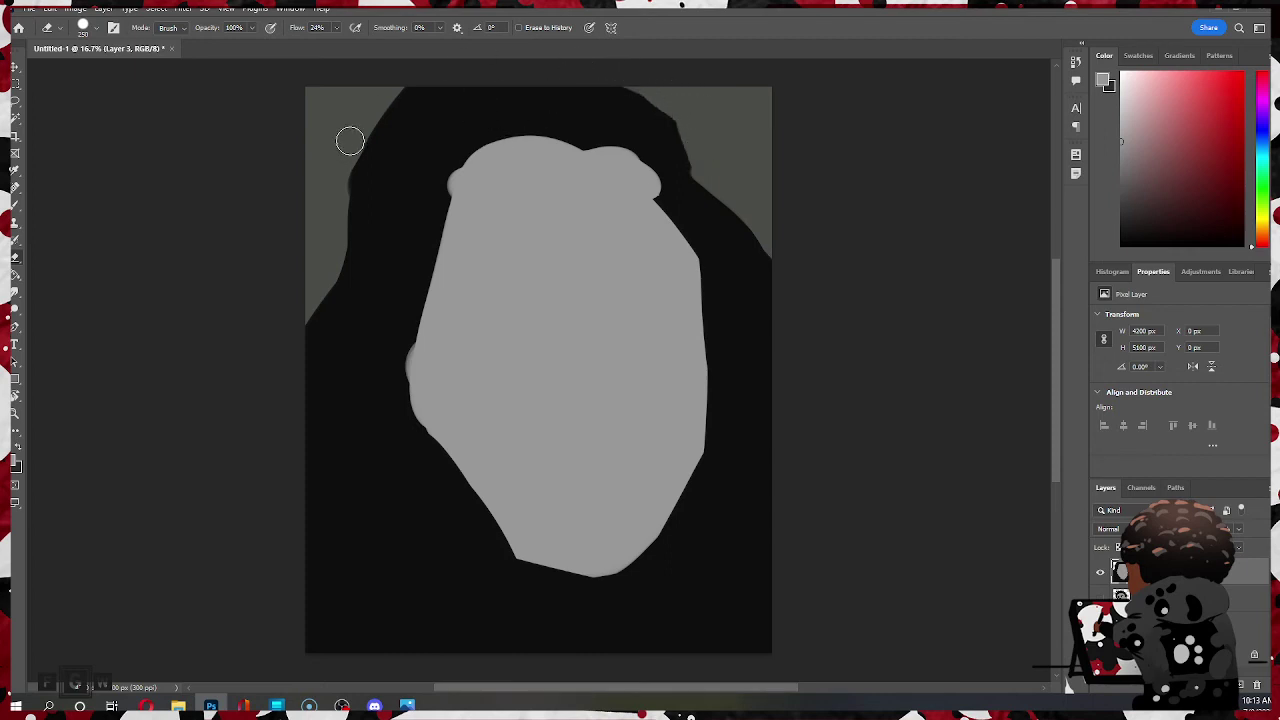
pyautogui.press(']')
pyautogui.press(']')
pyautogui.press(']')
pyautogui.moveTo(328, 188); pyautogui.dragTo(446, 66)
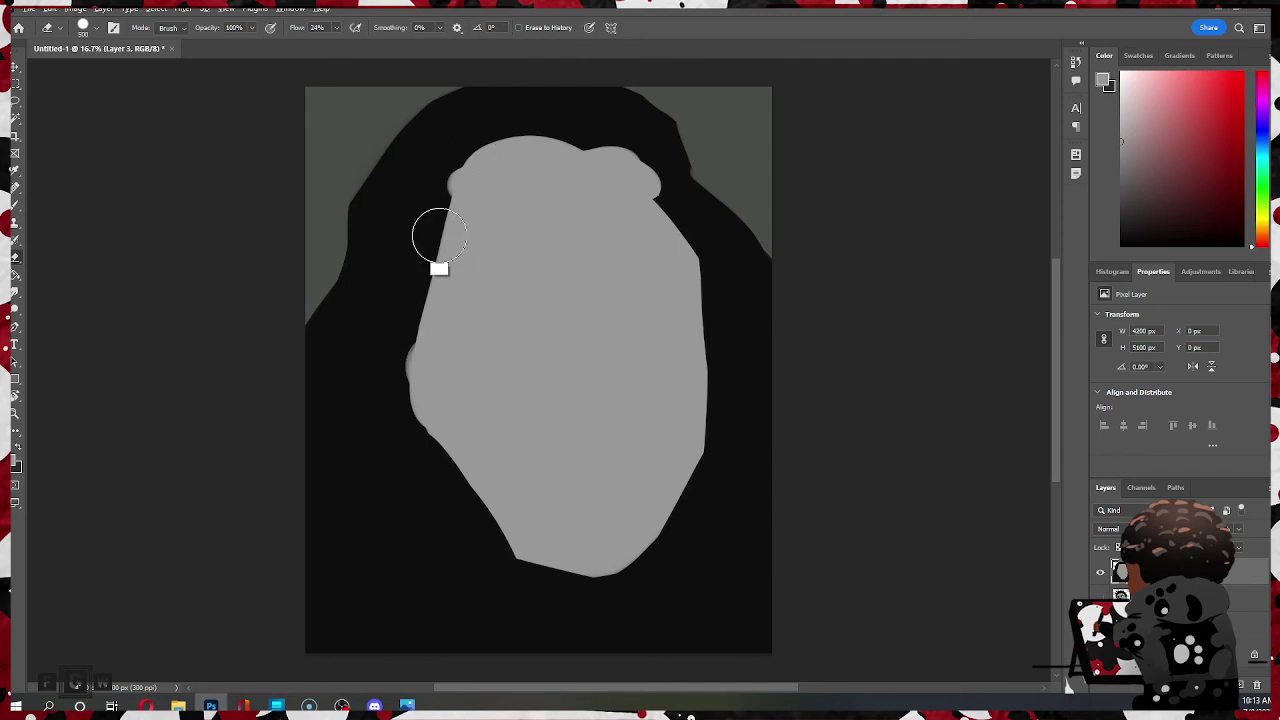
pyautogui.press('b')
pyautogui.keyDown('alt'); pyautogui.click(403, 289); pyautogui.keyUp('alt')
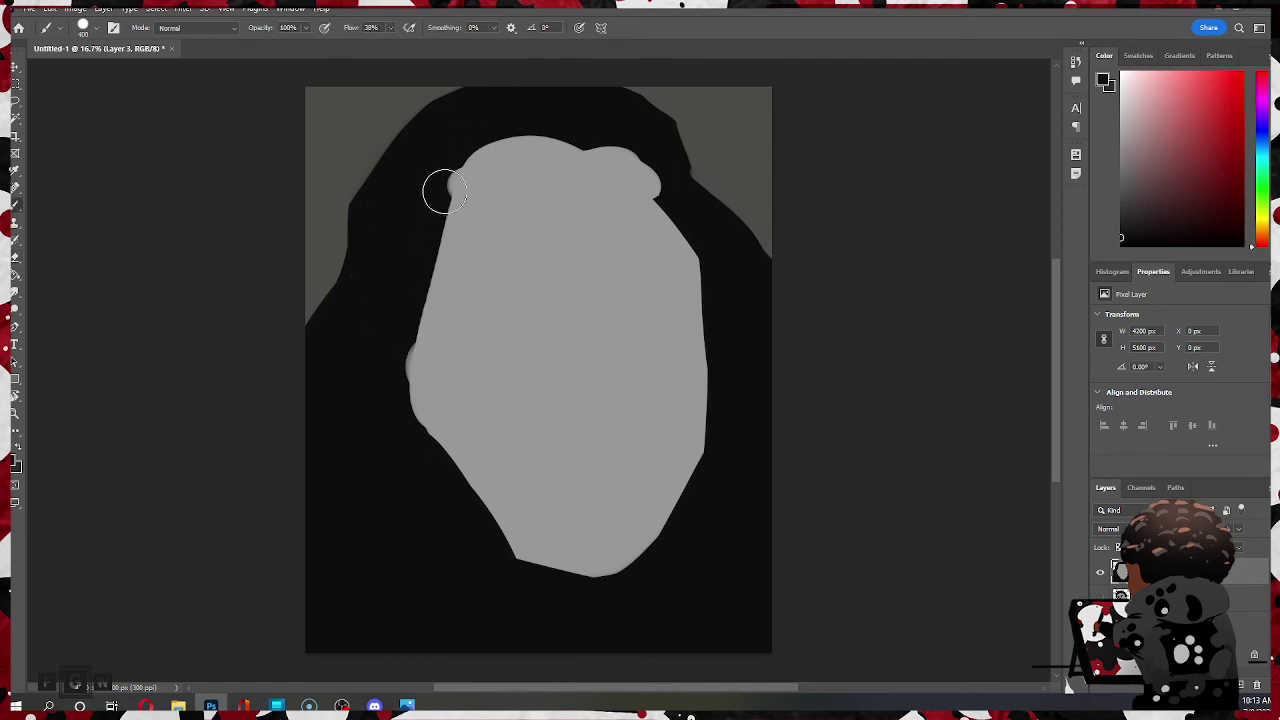
# - Trim the forehead's left corner, top edge and right bump with the near-black brush
pyautogui.moveTo(452, 190); pyautogui.dragTo(528, 100)
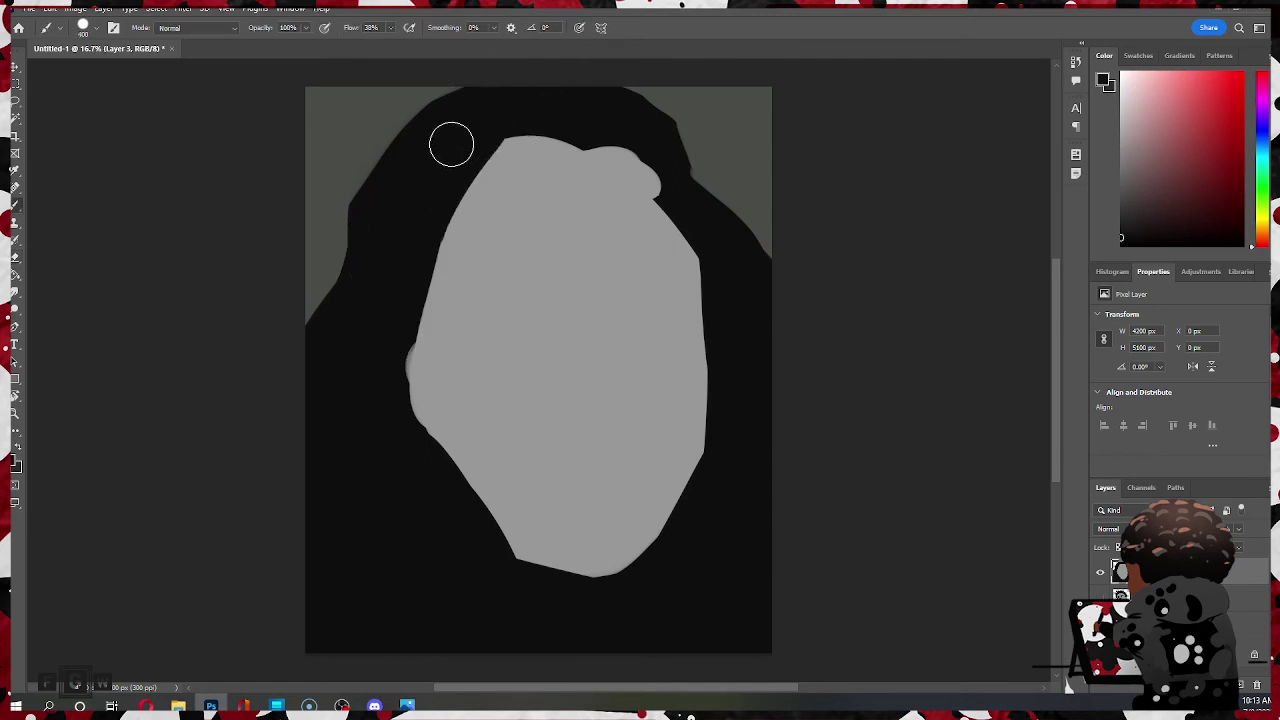
pyautogui.moveTo(450, 148); pyautogui.dragTo(580, 150)
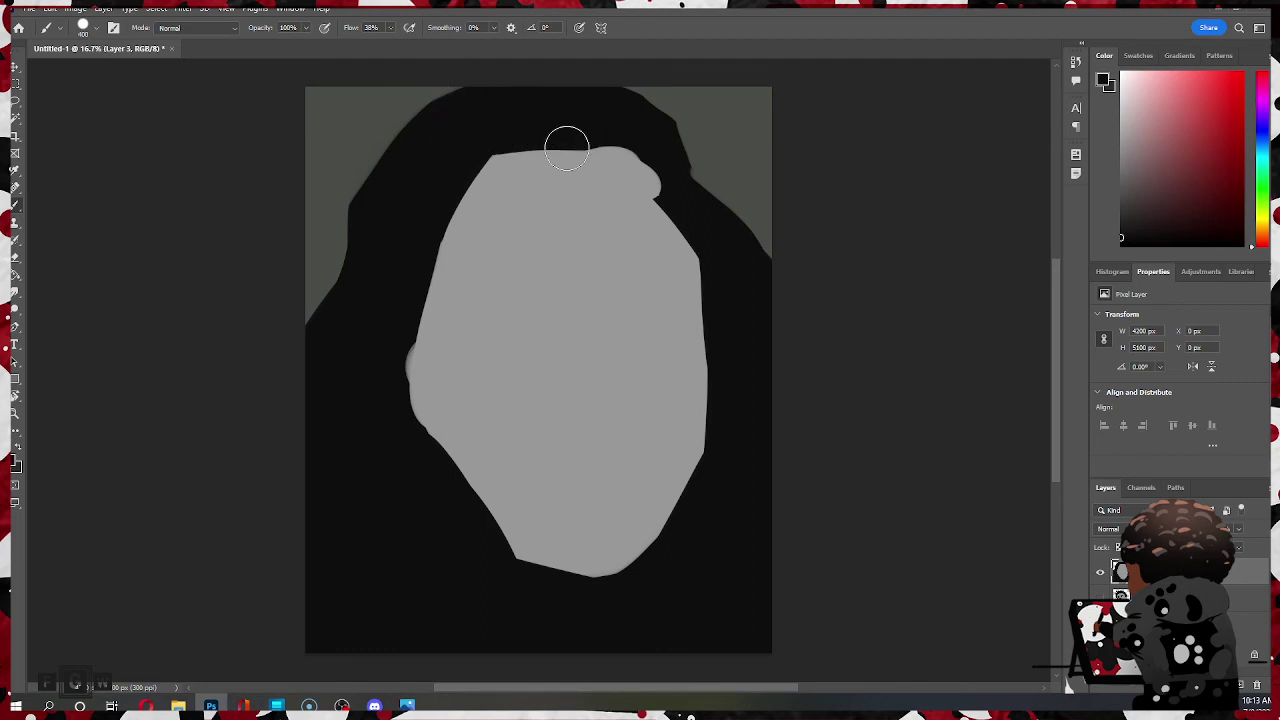
pyautogui.moveTo(459, 161)
pyautogui.mouseDown()
pyautogui.moveTo(609, 149)
pyautogui.moveTo(665, 177)
pyautogui.moveTo(700, 220)
pyautogui.mouseUp()
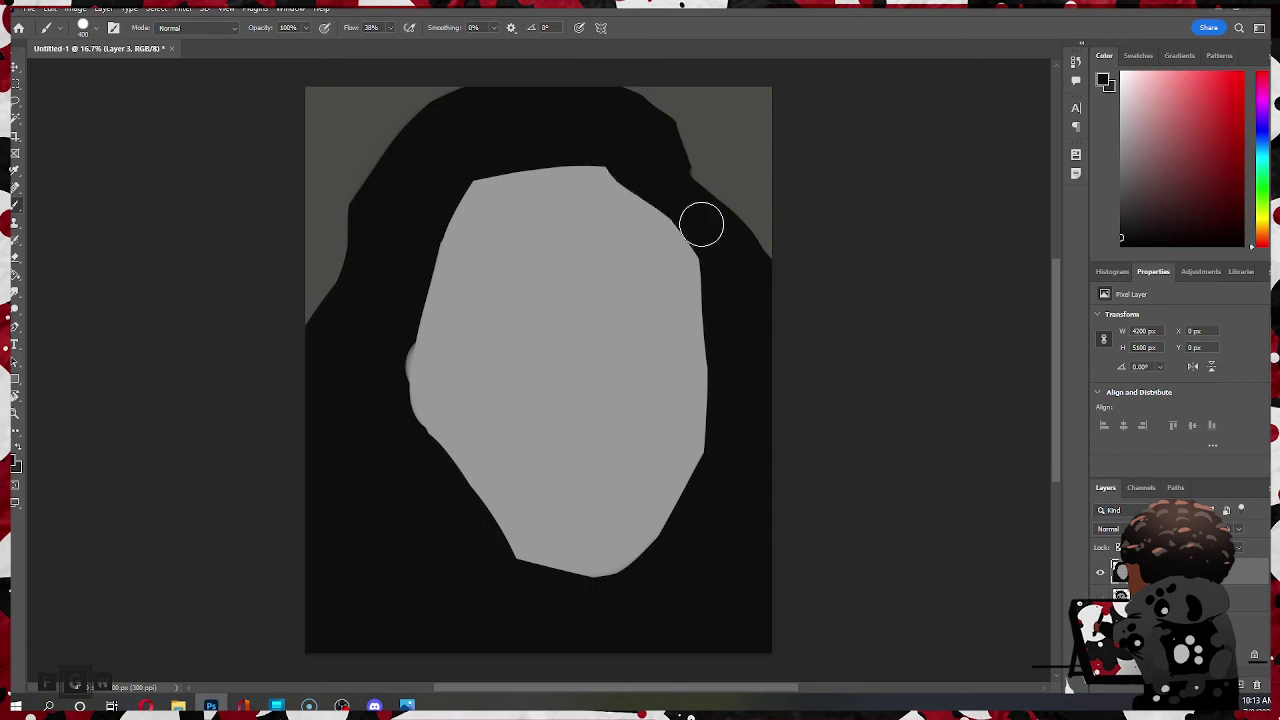
# - Extend the forehead's right corner in sampled light grey and trim the face's right side in near-black
pyautogui.keyDown('alt'); pyautogui.click(600, 196); pyautogui.keyUp('alt')
pyautogui.moveTo(625, 210)
pyautogui.mouseDown()
pyautogui.moveTo(658, 213)
pyautogui.moveTo(697, 251)
pyautogui.mouseUp()
pyautogui.press('alt')
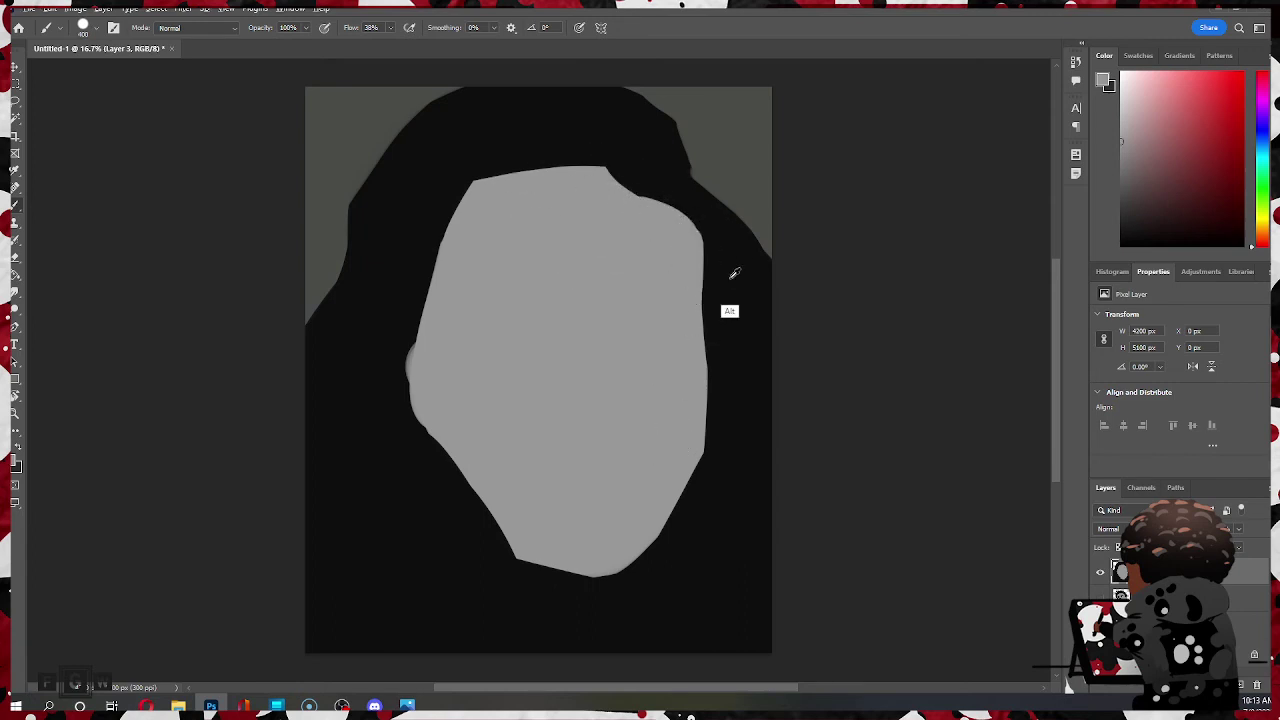
pyautogui.keyDown('alt'); pyautogui.click(734, 273); pyautogui.keyUp('alt')
pyautogui.moveTo(649, 177)
pyautogui.mouseDown()
pyautogui.moveTo(722, 270)
pyautogui.moveTo(730, 321)
pyautogui.moveTo(708, 257)
pyautogui.moveTo(711, 480)
pyautogui.mouseUp()
pyautogui.moveTo(722, 408); pyautogui.dragTo(702, 490)
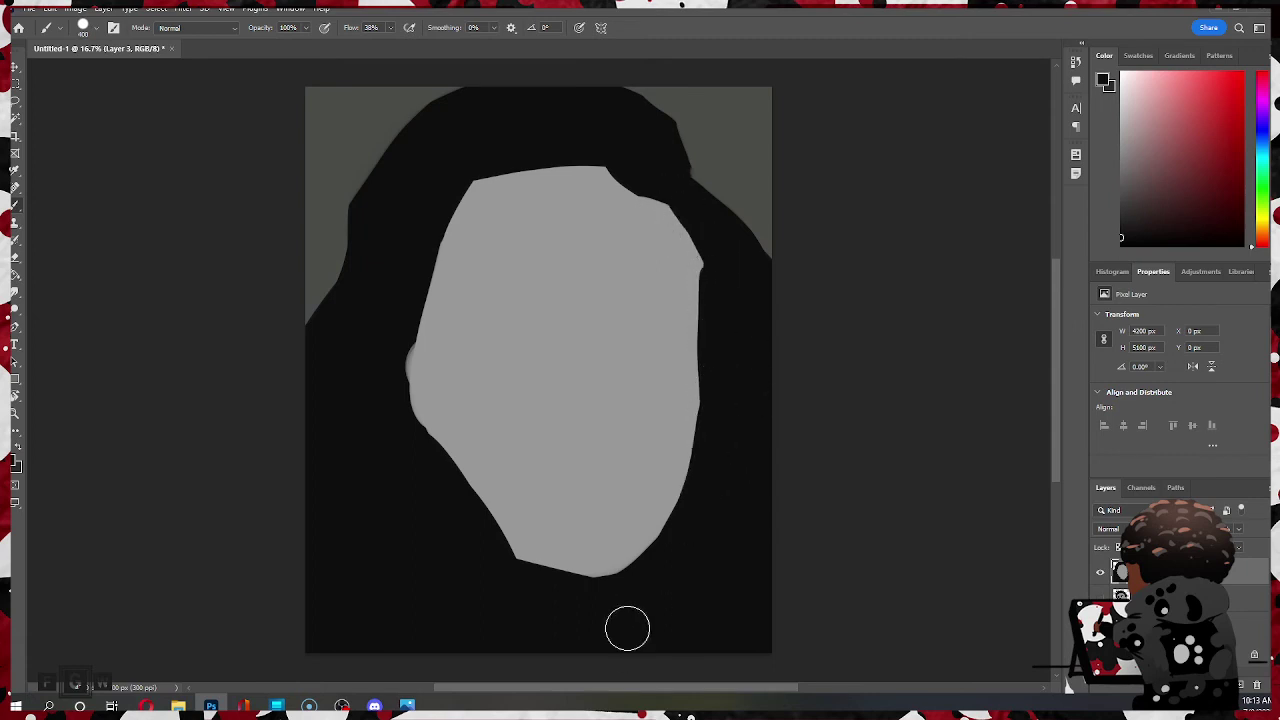
# - Cut back the right jawline and flatten the chin's lower edge in near-black, undoing an unwanted stroke
pyautogui.moveTo(627, 628); pyautogui.dragTo(745, 403)
pyautogui.moveTo(745, 403); pyautogui.dragTo(562, 641)
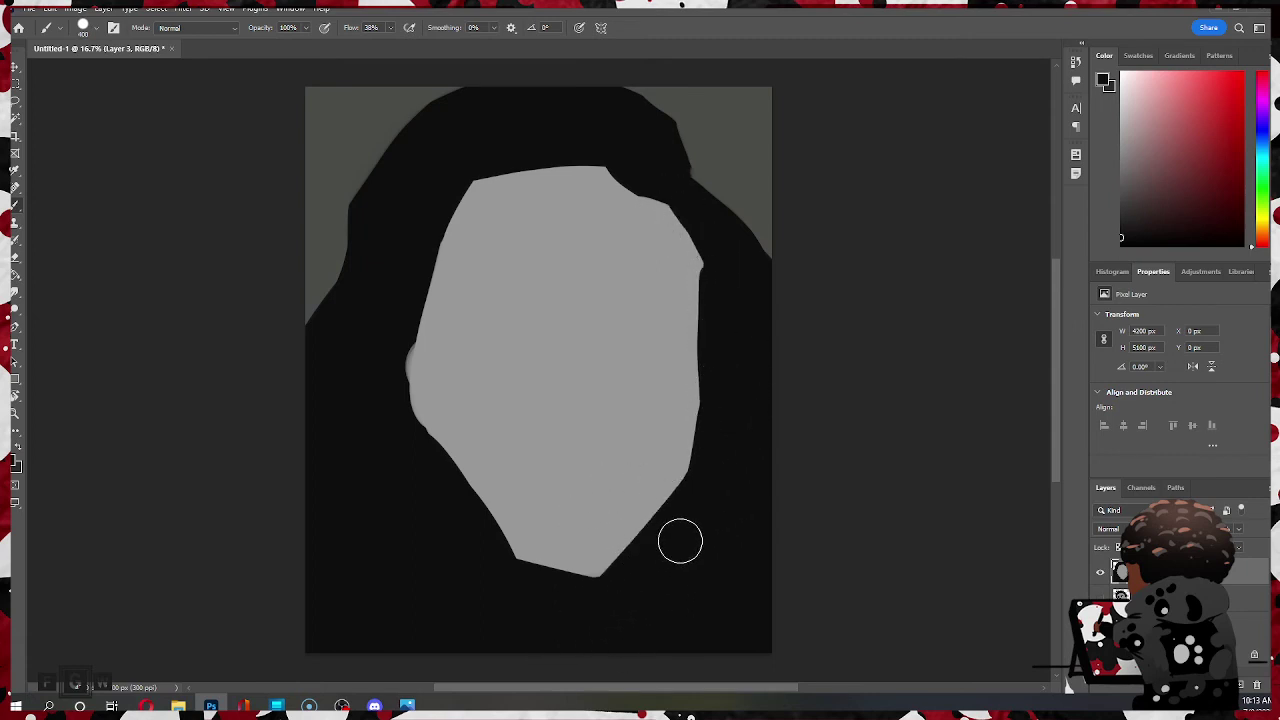
pyautogui.hotkey('ctrl', 'z')
pyautogui.moveTo(703, 363)
pyautogui.mouseDown()
pyautogui.moveTo(700, 474)
pyautogui.moveTo(605, 575)
pyautogui.mouseUp()
pyautogui.moveTo(507, 587); pyautogui.dragTo(763, 591)
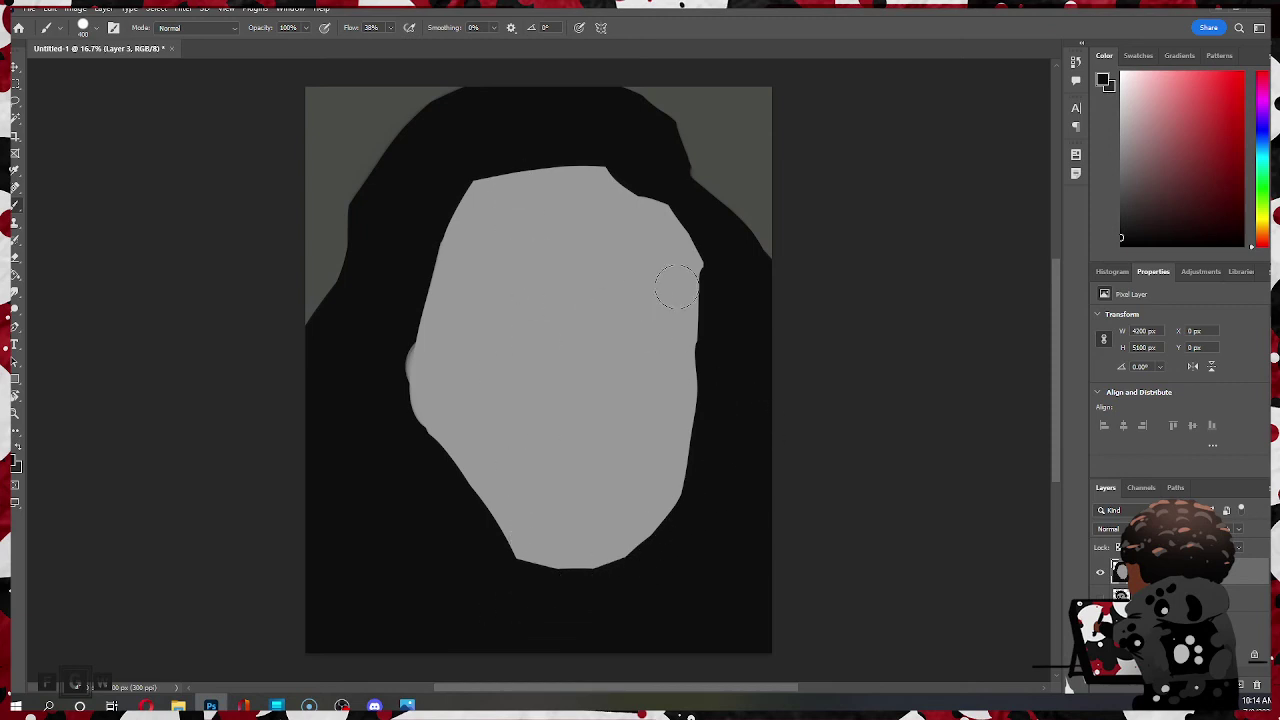
# - Carve the left temple inward with near-black and rebuild the forehead's upper-left corner and top in light grey
pyautogui.keyDown('alt'); pyautogui.click(491, 412); pyautogui.keyUp('alt')
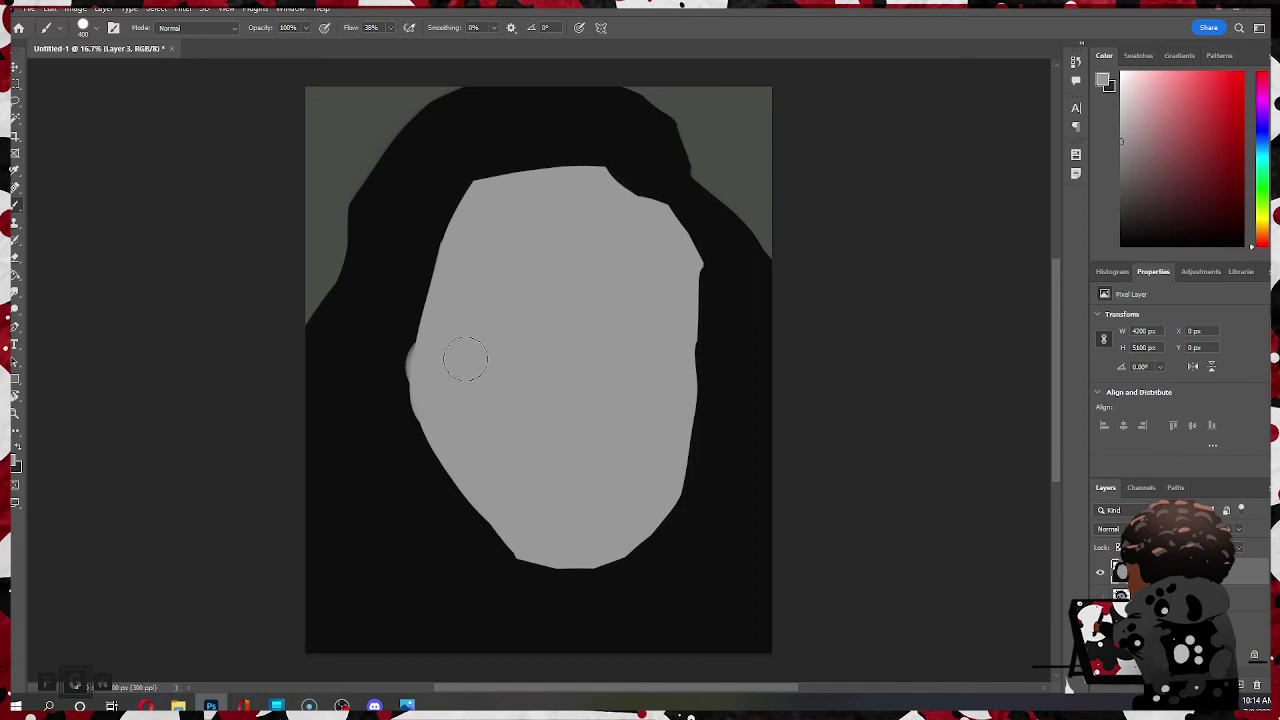
pyautogui.keyDown('alt'); pyautogui.click(406, 276); pyautogui.keyUp('alt')
pyautogui.moveTo(457, 157); pyautogui.dragTo(425, 360)
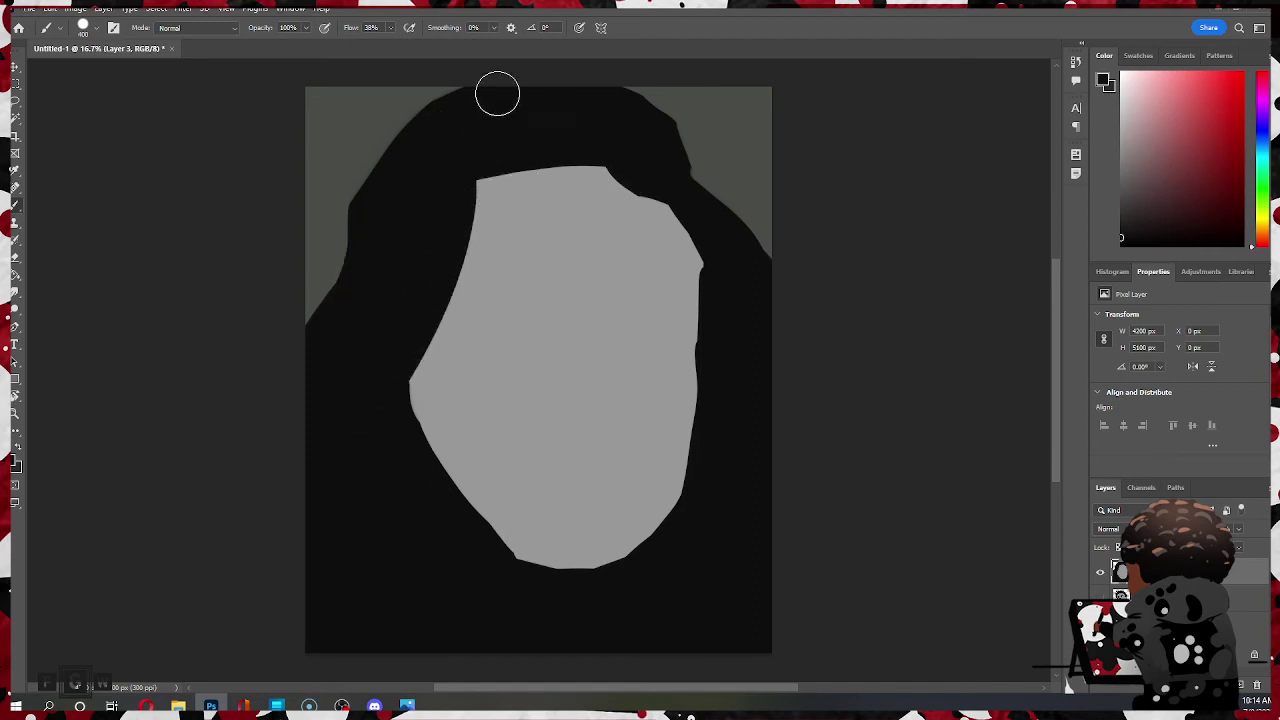
pyautogui.keyDown('alt'); pyautogui.click(490, 238); pyautogui.keyUp('alt')
pyautogui.moveTo(476, 182)
pyautogui.mouseDown()
pyautogui.moveTo(478, 229)
pyautogui.moveTo(480, 189)
pyautogui.moveTo(530, 183)
pyautogui.moveTo(477, 189)
pyautogui.moveTo(478, 277)
pyautogui.moveTo(473, 197)
pyautogui.moveTo(506, 190)
pyautogui.moveTo(477, 200)
pyautogui.mouseUp()
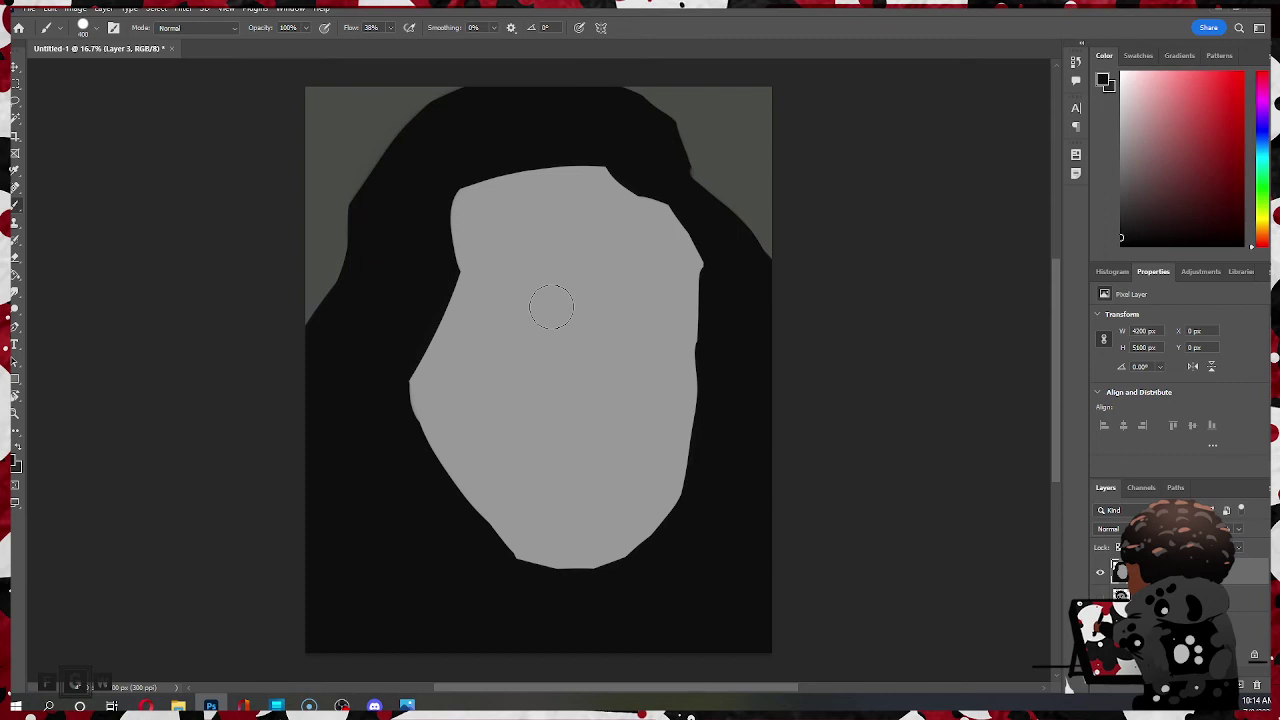
pyautogui.keyDown('alt'); pyautogui.click(499, 228); pyautogui.keyUp('alt')
pyautogui.moveTo(500, 178)
pyautogui.mouseDown()
pyautogui.moveTo(591, 177)
pyautogui.moveTo(569, 174)
pyautogui.moveTo(628, 185)
pyautogui.moveTo(554, 170)
pyautogui.moveTo(488, 191)
pyautogui.moveTo(531, 175)
pyautogui.mouseUp()
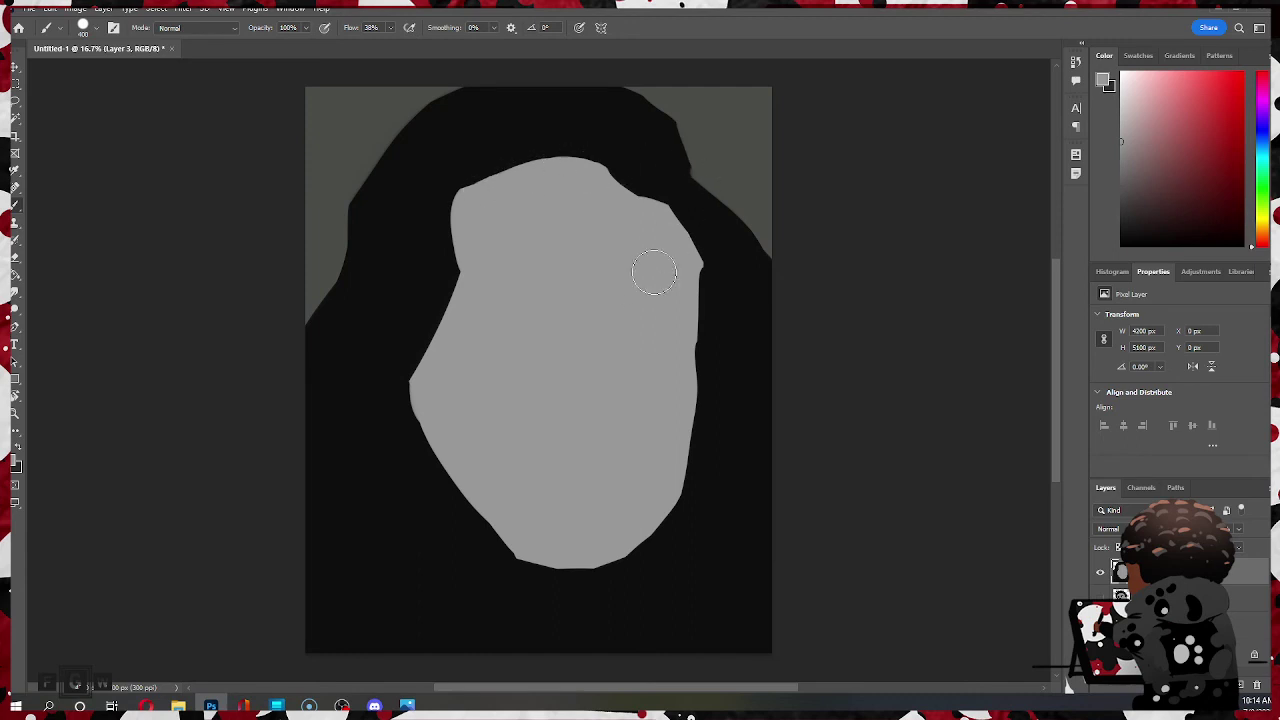
# - Narrow the chin by trimming both sides of the lower jaw with sampled near-black
pyautogui.keyDown('alt'); pyautogui.click(716, 362); pyautogui.keyUp('alt')
pyautogui.moveTo(720, 481); pyautogui.dragTo(559, 604)
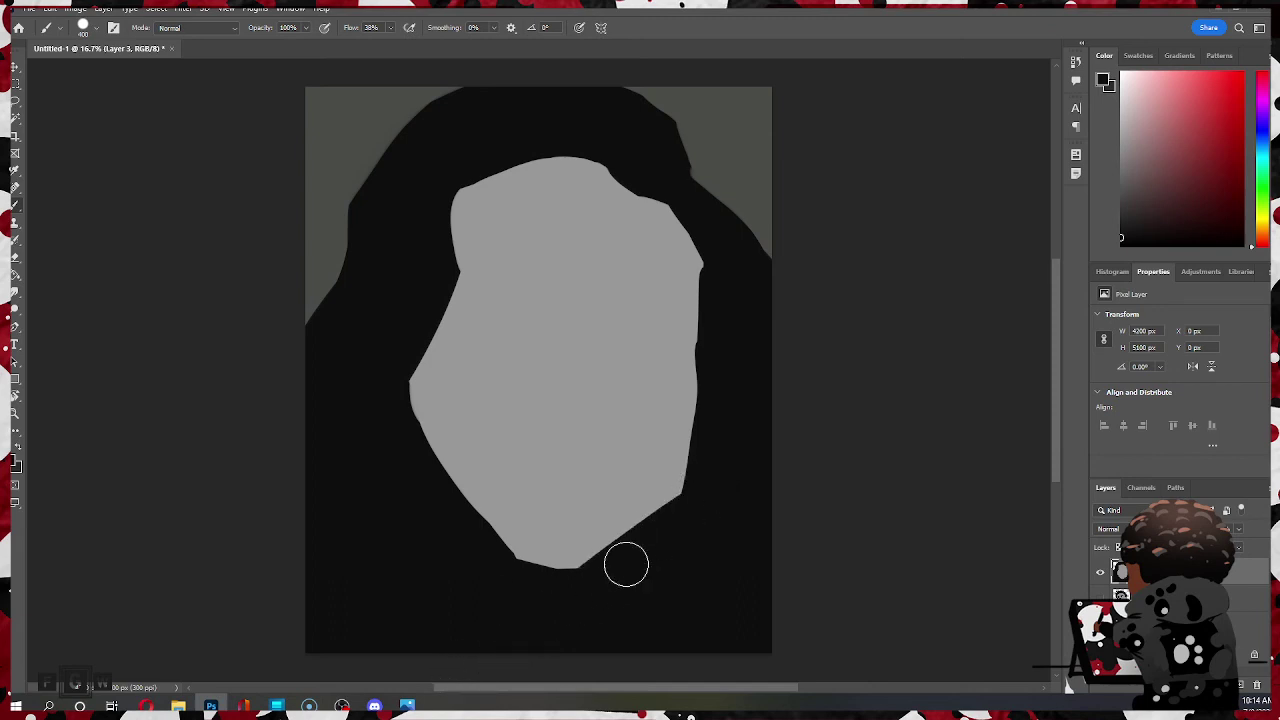
pyautogui.hotkey('ctrl', 'z')
pyautogui.moveTo(707, 449); pyautogui.dragTo(592, 593)
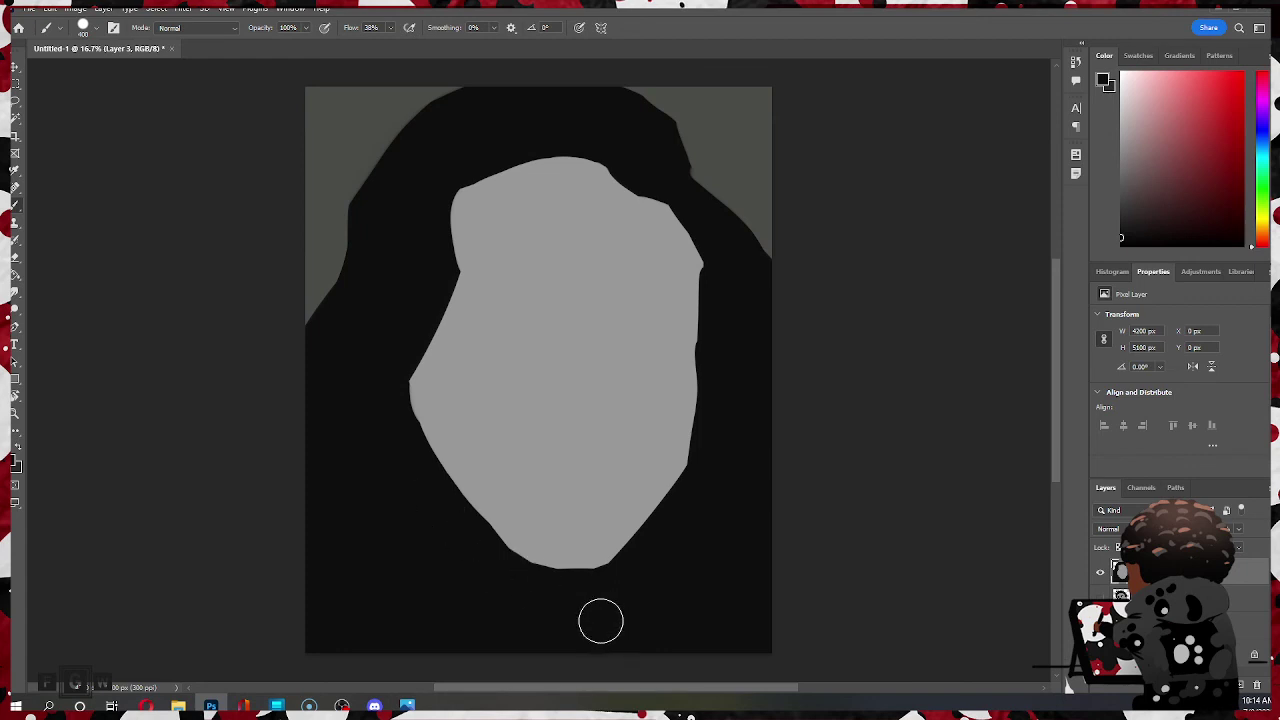
pyautogui.moveTo(469, 527); pyautogui.dragTo(559, 589)
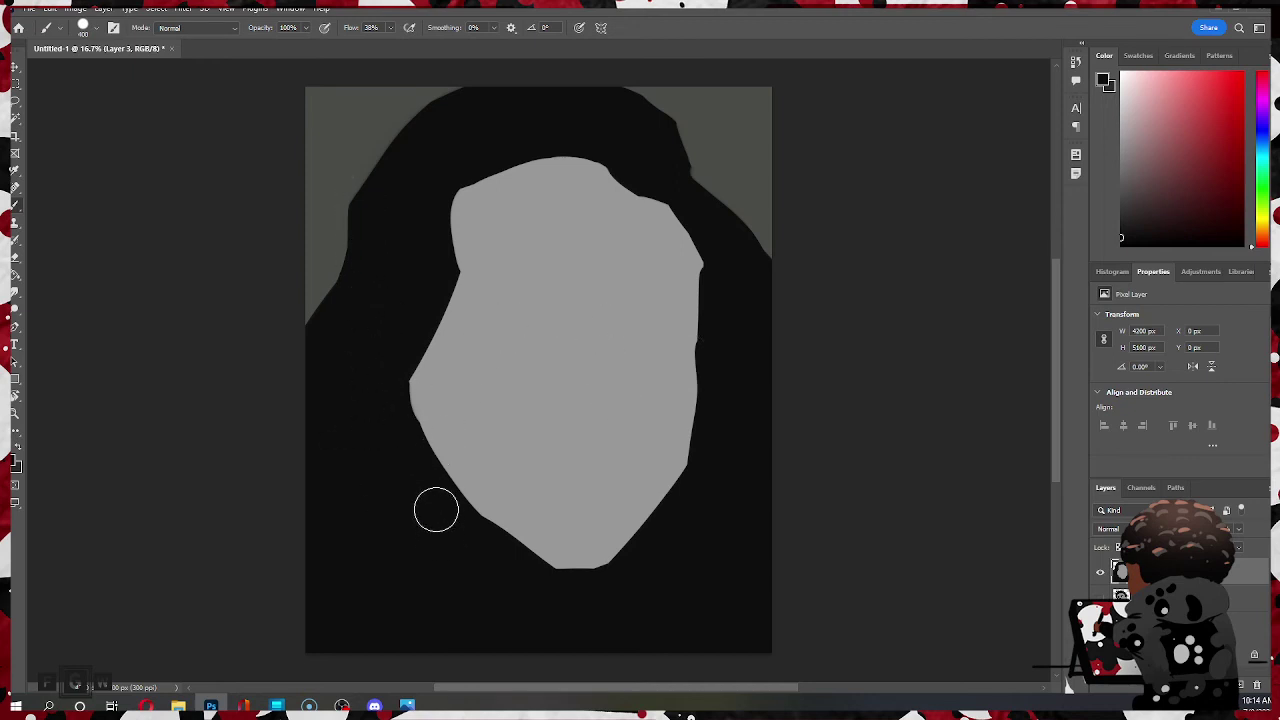
# - Recut the left cheek and jaw in near-black into a straight angular edge running down to the chin
pyautogui.moveTo(434, 509); pyautogui.dragTo(403, 330)
pyautogui.moveTo(404, 381); pyautogui.dragTo(452, 488)
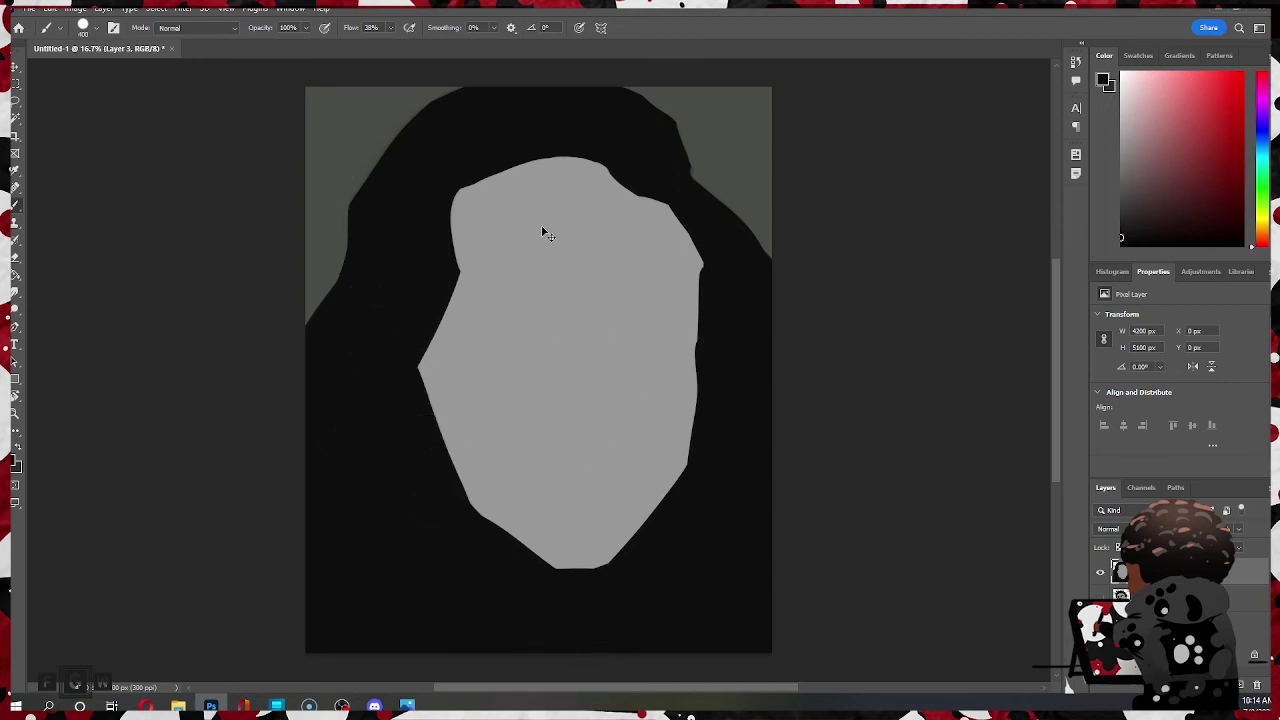
pyautogui.hotkey('ctrl', 'z')
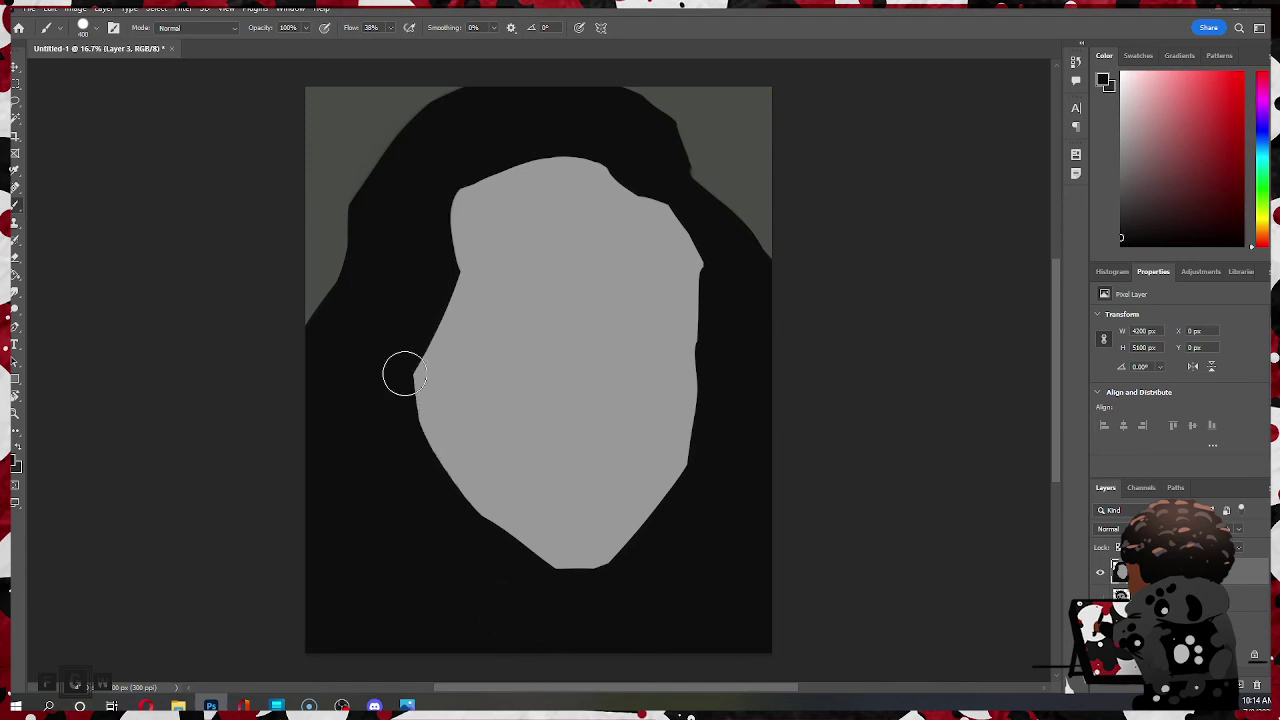
pyautogui.moveTo(400, 371); pyautogui.dragTo(505, 530)
pyautogui.hotkey('ctrl', 'z')
pyautogui.moveTo(406, 383); pyautogui.dragTo(490, 525)
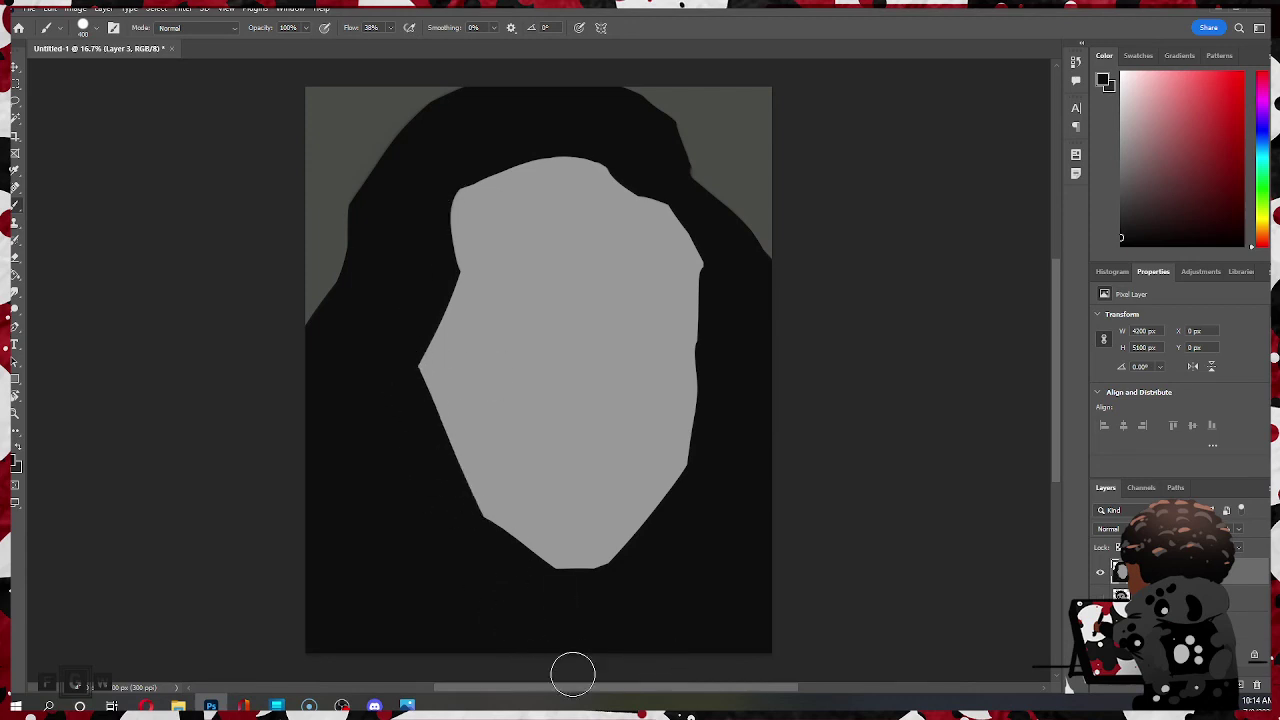
pyautogui.hotkey('ctrl', 'z')
pyautogui.moveTo(404, 370)
pyautogui.mouseDown()
pyautogui.moveTo(445, 477)
pyautogui.moveTo(509, 540)
pyautogui.moveTo(575, 578)
pyautogui.mouseUp()
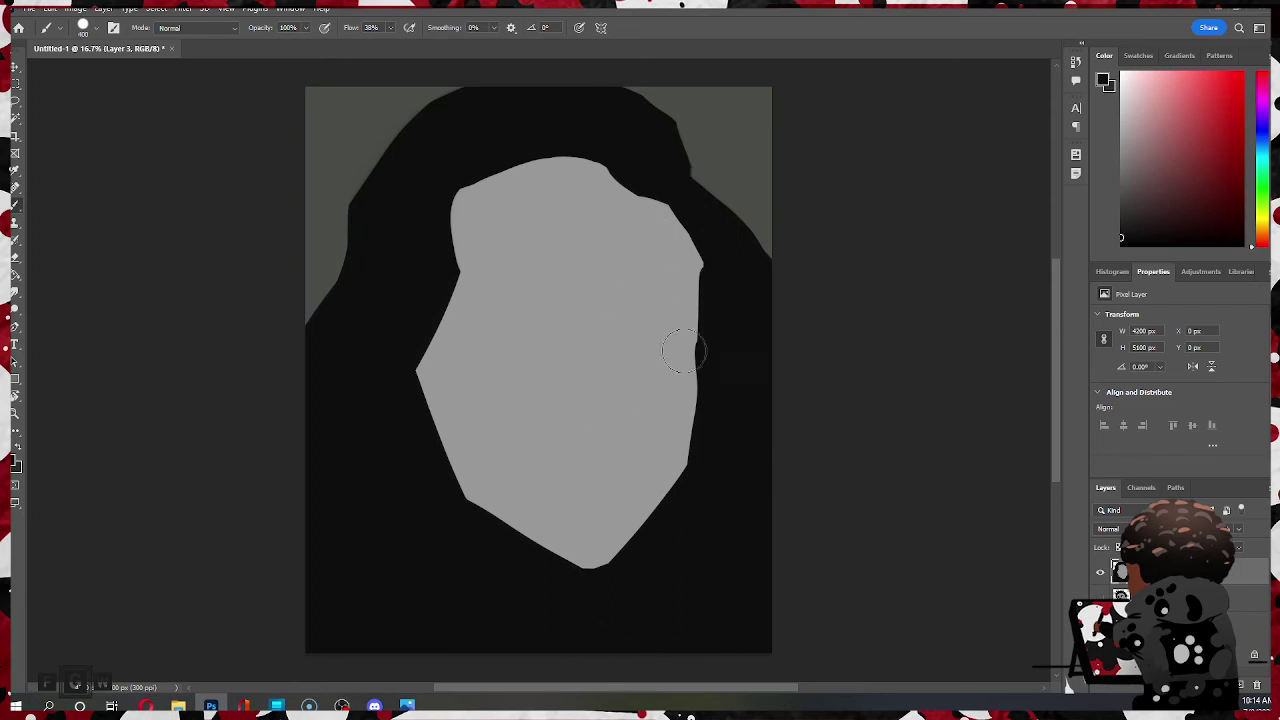
# - Lasso the whole face shape and free-transform it to tilt slightly and sit lower, applying the transformation
pyautogui.press('l')
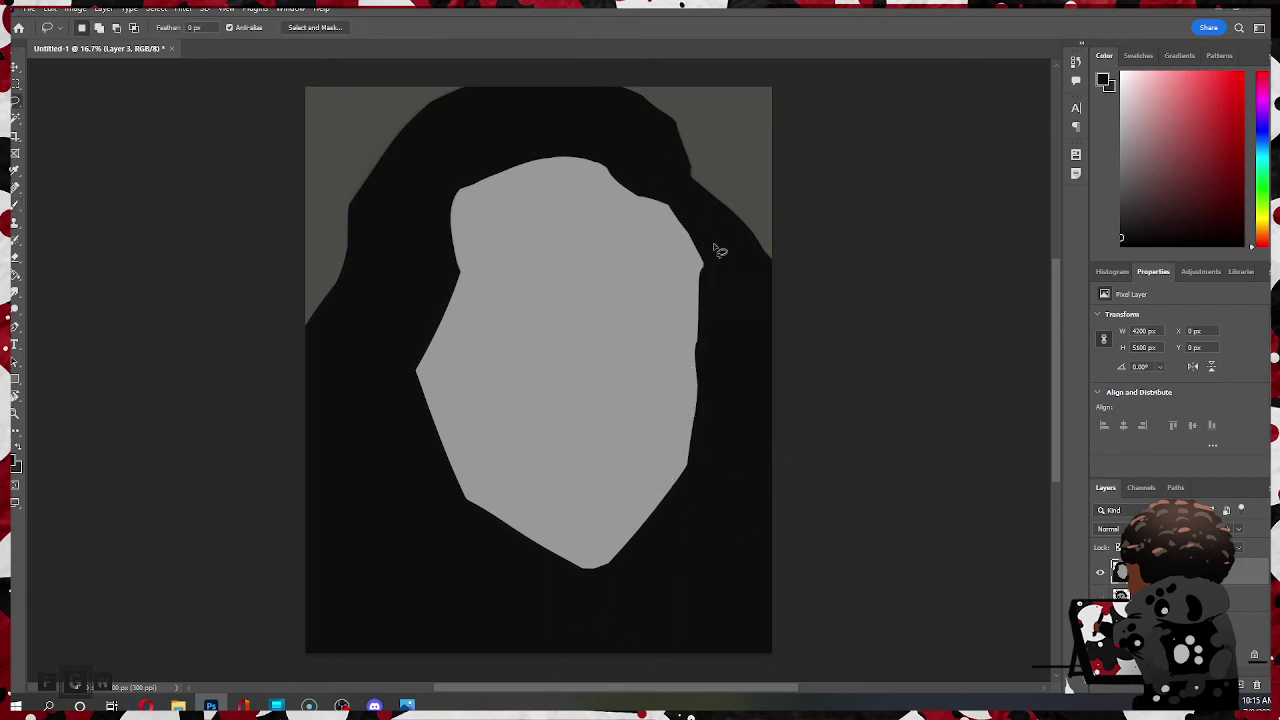
pyautogui.moveTo(713, 242)
pyautogui.mouseDown()
pyautogui.moveTo(721, 341)
pyautogui.moveTo(625, 622)
pyautogui.moveTo(461, 540)
pyautogui.moveTo(388, 290)
pyautogui.moveTo(468, 148)
pyautogui.moveTo(601, 145)
pyautogui.moveTo(679, 192)
pyautogui.moveTo(724, 262)
pyautogui.mouseUp()
pyautogui.hotkey('ctrl', 't')
pyautogui.moveTo(737, 120)
pyautogui.mouseDown()
pyautogui.moveTo(766, 114)
pyautogui.moveTo(747, 131)
pyautogui.mouseUp()
pyautogui.moveTo(622, 353); pyautogui.dragTo(618, 360)
pyautogui.moveTo(627, 314); pyautogui.dragTo(634, 343)
pyautogui.click(660, 27)
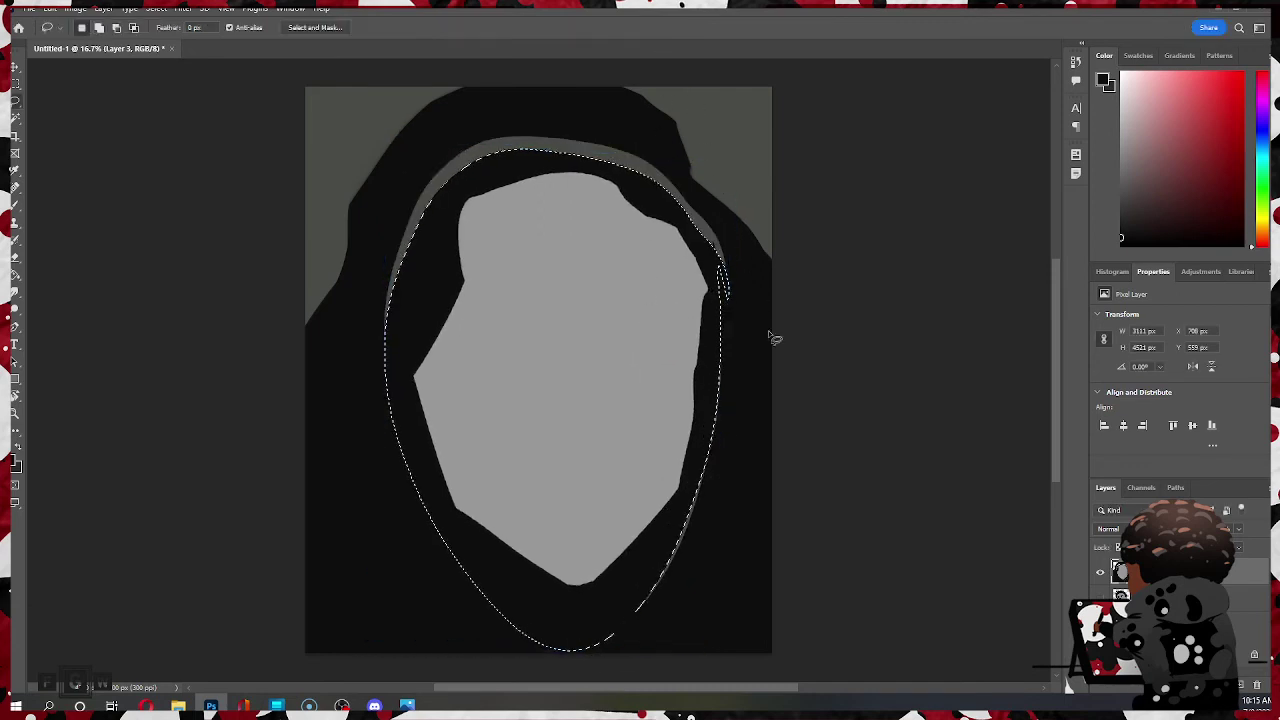
# - Deselect the face and paint near-black over the gaps left around it by the transformation
pyautogui.hotkey('ctrl', 'd')
pyautogui.press('b')
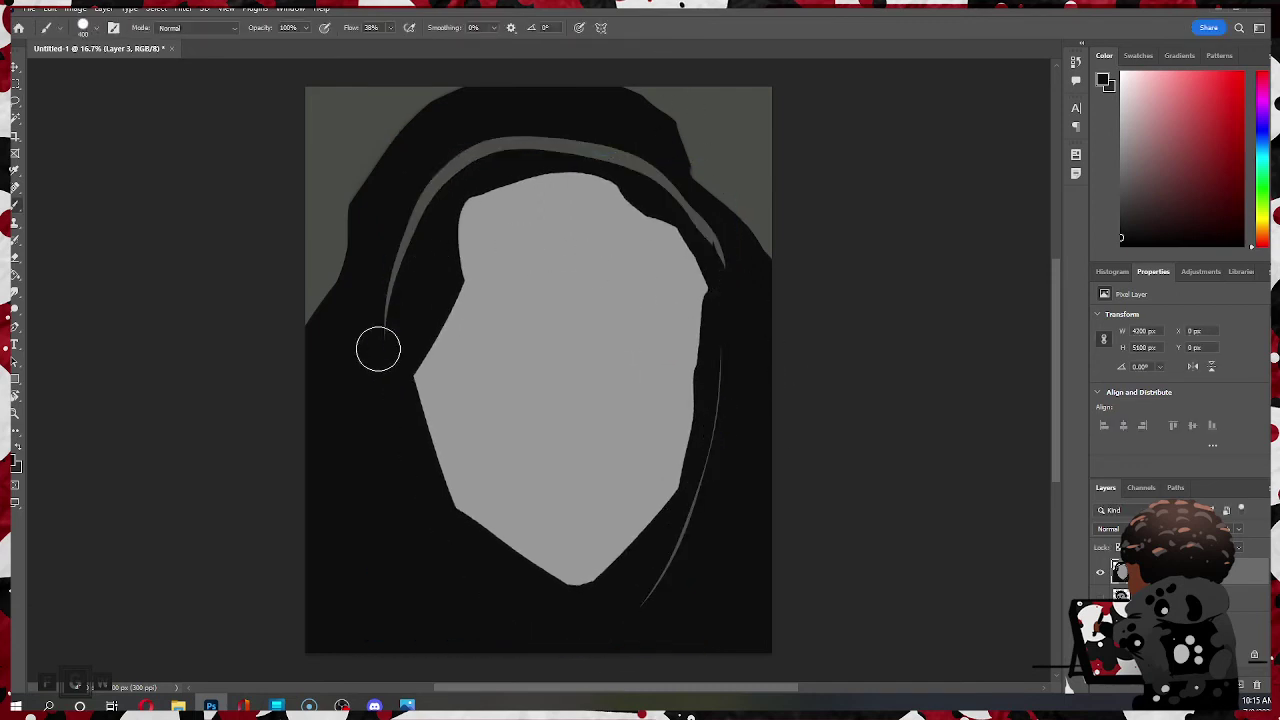
pyautogui.moveTo(365, 397)
pyautogui.mouseDown()
pyautogui.moveTo(411, 253)
pyautogui.moveTo(467, 161)
pyautogui.moveTo(497, 141)
pyautogui.moveTo(486, 157)
pyautogui.moveTo(596, 145)
pyautogui.moveTo(565, 145)
pyautogui.moveTo(620, 152)
pyautogui.moveTo(678, 192)
pyautogui.moveTo(670, 153)
pyautogui.moveTo(683, 201)
pyautogui.moveTo(726, 242)
pyautogui.moveTo(743, 295)
pyautogui.moveTo(723, 431)
pyautogui.moveTo(623, 634)
pyautogui.mouseUp()
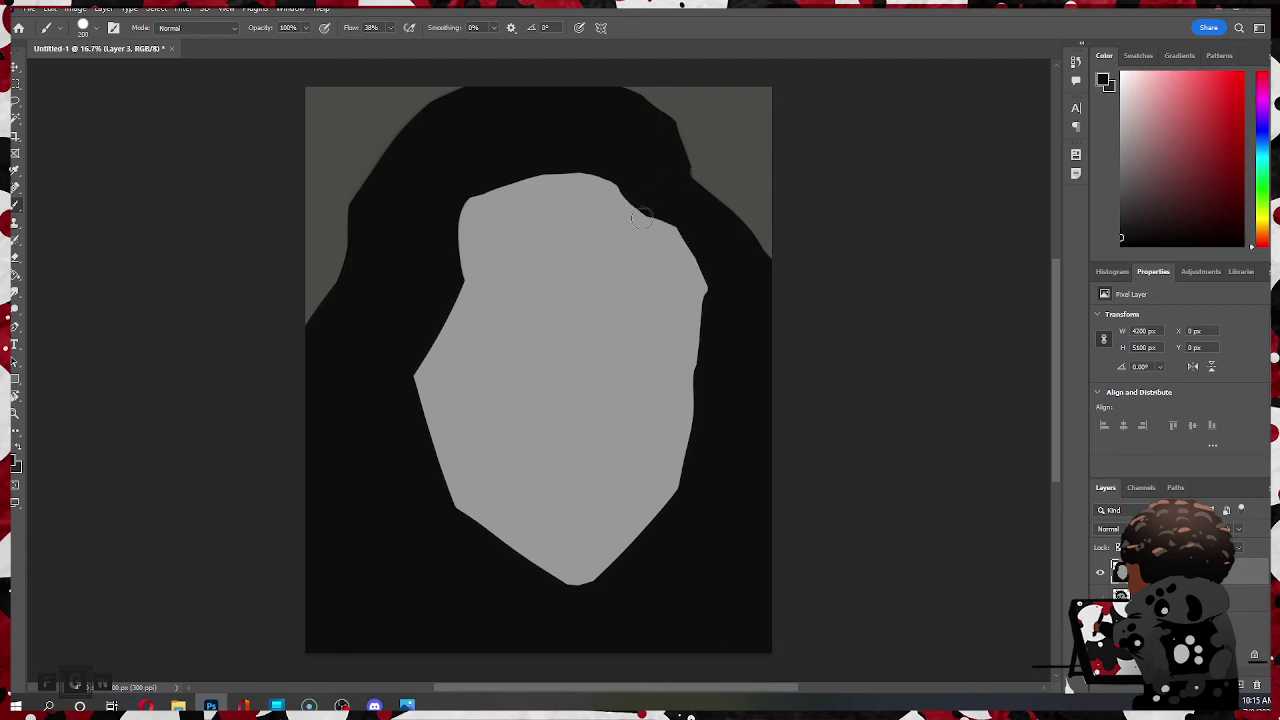
# - Outline the shadow edge down the forehead, brow, nose, lips and chin with a 200 px near-black brush
pyautogui.moveTo(650, 212)
pyautogui.mouseDown()
pyautogui.moveTo(653, 278)
pyautogui.moveTo(574, 349)
pyautogui.moveTo(587, 408)
pyautogui.mouseUp()
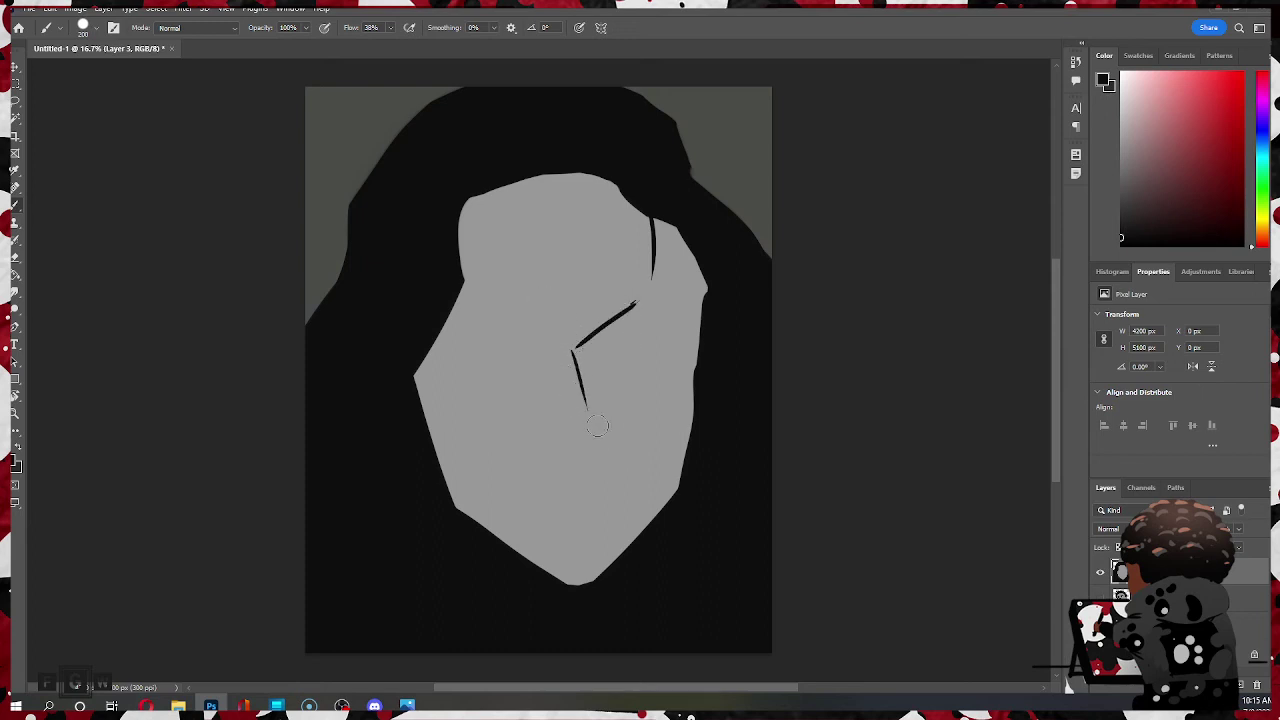
pyautogui.moveTo(585, 420); pyautogui.dragTo(625, 465)
pyautogui.moveTo(556, 448); pyautogui.dragTo(614, 487)
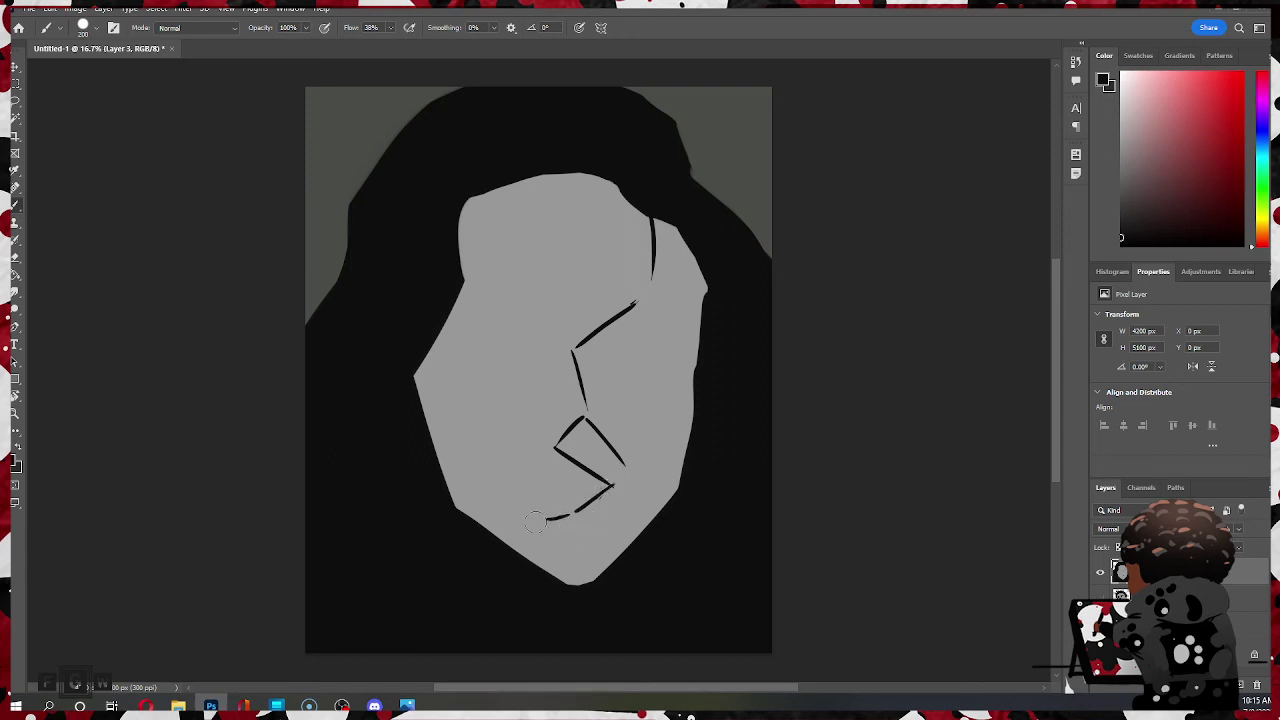
pyautogui.moveTo(537, 522); pyautogui.dragTo(604, 548)
pyautogui.moveTo(537, 524); pyautogui.dragTo(612, 562)
# - Fill the face's shadow side right of the profile outline with near-black and set the brush to 175 px
pyautogui.moveTo(666, 272)
pyautogui.mouseDown()
pyautogui.moveTo(669, 220)
pyautogui.moveTo(674, 311)
pyautogui.moveTo(645, 367)
pyautogui.moveTo(606, 351)
pyautogui.moveTo(597, 366)
pyautogui.moveTo(635, 462)
pyautogui.moveTo(589, 446)
pyautogui.moveTo(600, 409)
pyautogui.moveTo(572, 440)
pyautogui.moveTo(574, 451)
pyautogui.moveTo(628, 372)
pyautogui.moveTo(651, 374)
pyautogui.moveTo(669, 454)
pyautogui.moveTo(631, 517)
pyautogui.moveTo(571, 528)
pyautogui.moveTo(589, 514)
pyautogui.moveTo(580, 534)
pyautogui.moveTo(614, 551)
pyautogui.moveTo(666, 541)
pyautogui.mouseUp()
pyautogui.press('[')
pyautogui.press('[')
pyautogui.press('[')
pyautogui.press('[')
pyautogui.press('[')
pyautogui.press(']')
pyautogui.press(']')
pyautogui.press(']')
pyautogui.press(']')
pyautogui.press('[')
pyautogui.press('[')
pyautogui.press('[')
pyautogui.press('[')
pyautogui.press('[')
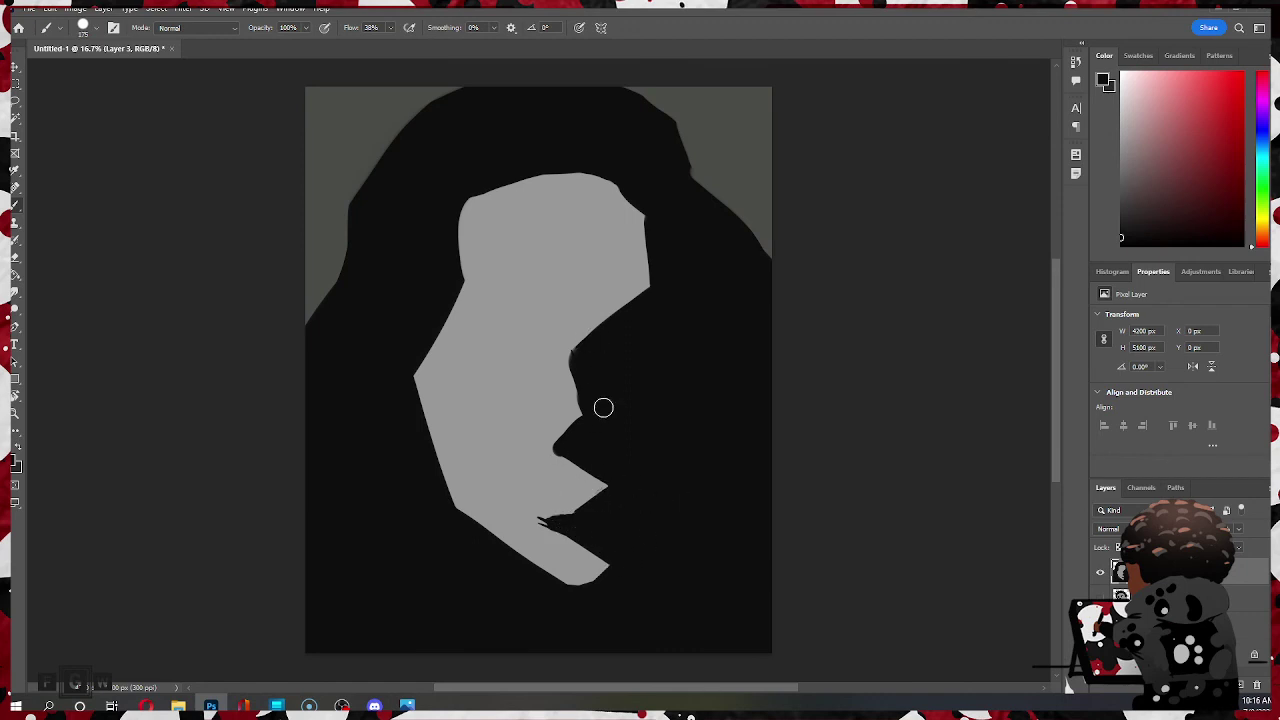
# - Clean up the lip and the notch below it, alternating light grey and near-black strokes
pyautogui.moveTo(583, 348); pyautogui.dragTo(580, 352)
pyautogui.keyDown('alt'); pyautogui.click(534, 522); pyautogui.keyUp('alt')
pyautogui.moveTo(547, 513); pyautogui.dragTo(582, 507)
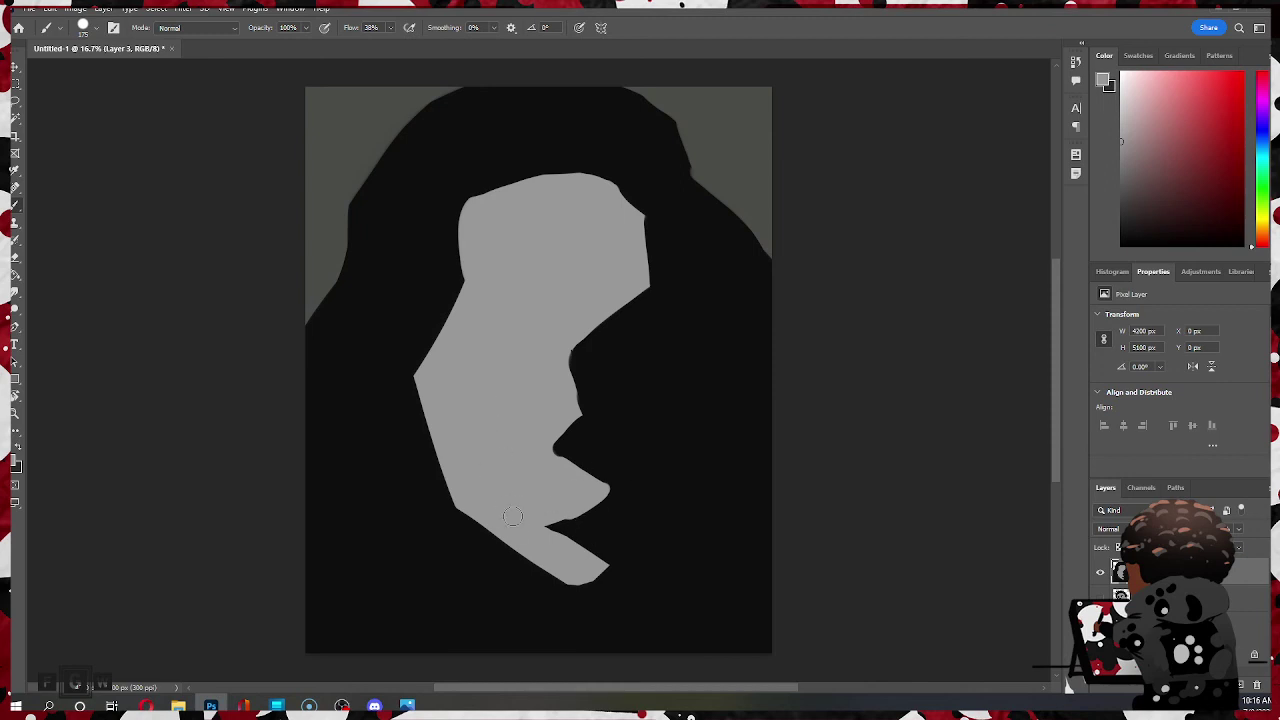
pyautogui.moveTo(564, 543)
pyautogui.mouseDown()
pyautogui.moveTo(584, 547)
pyautogui.moveTo(623, 494)
pyautogui.moveTo(585, 499)
pyautogui.mouseUp()
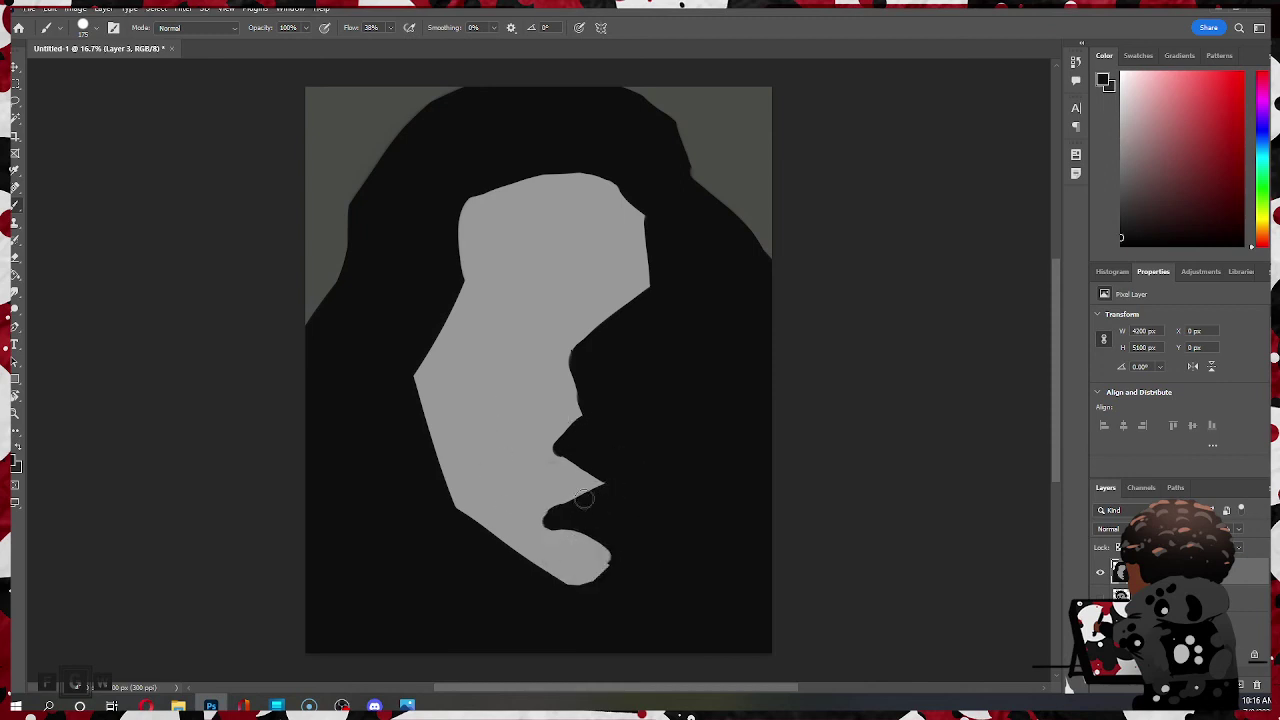
# - Extend the chin's upper edge to the right in light grey, redoing the stroke that shapes its tip
pyautogui.keyDown('alt'); pyautogui.click(563, 538); pyautogui.keyUp('alt')
pyautogui.moveTo(542, 535); pyautogui.dragTo(636, 553)
pyautogui.keyDown('alt'); pyautogui.click(589, 514); pyautogui.keyUp('alt')
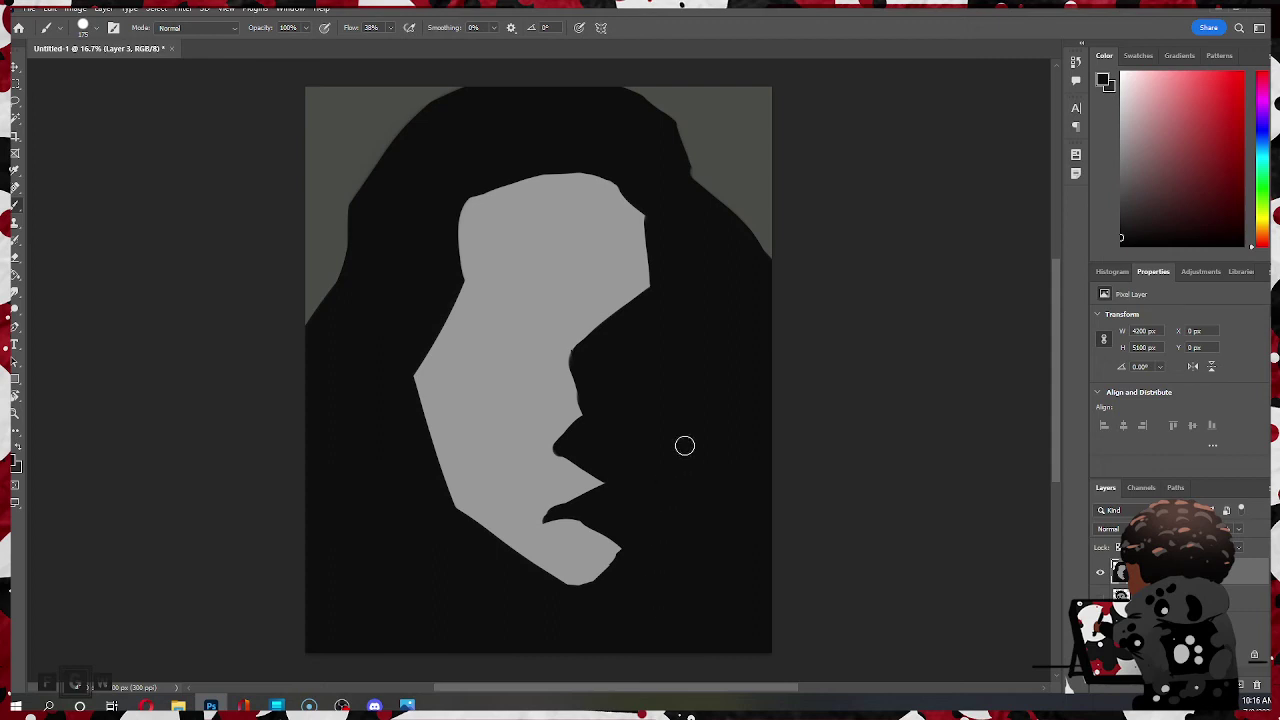
pyautogui.hotkey('ctrl', 'z')
pyautogui.moveTo(567, 516)
pyautogui.mouseDown()
pyautogui.moveTo(647, 570)
pyautogui.moveTo(637, 548)
pyautogui.mouseUp()
# - Straighten the shadow edge along the nose and smooth its underside with light grey and near-black strokes
pyautogui.keyDown('alt'); pyautogui.click(555, 384); pyautogui.keyUp('alt')
pyautogui.moveTo(568, 350); pyautogui.dragTo(575, 405)
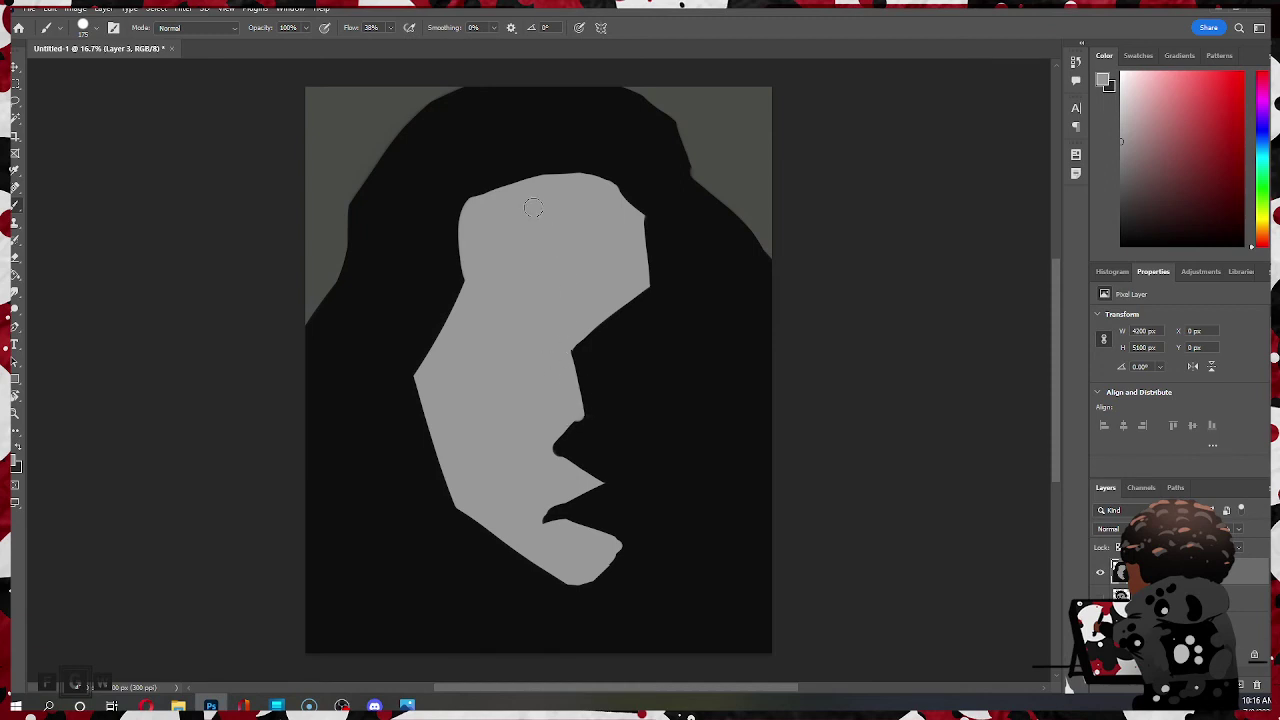
pyautogui.moveTo(578, 412); pyautogui.dragTo(570, 328)
pyautogui.press(']')
pyautogui.press(']')
pyautogui.moveTo(549, 443); pyautogui.dragTo(577, 418)
pyautogui.keyDown('alt'); pyautogui.click(597, 383); pyautogui.keyUp('alt')
pyautogui.moveTo(583, 347); pyautogui.dragTo(589, 427)
# - Paint a light grey triangular cheek highlight in the shadow with a 150 px brush and trim its edges near-black
pyautogui.keyDown('alt'); pyautogui.click(552, 440); pyautogui.keyUp('alt')
pyautogui.moveTo(600, 395); pyautogui.dragTo(652, 458)
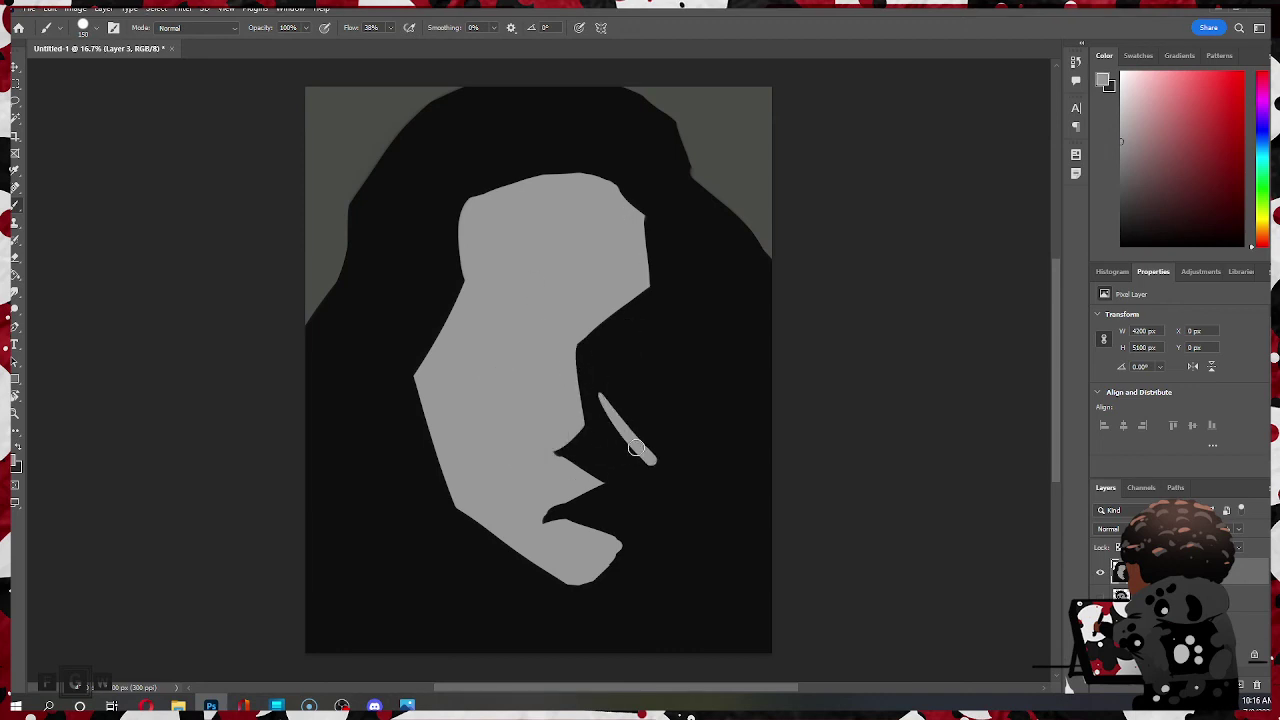
pyautogui.moveTo(599, 393)
pyautogui.mouseDown()
pyautogui.moveTo(643, 388)
pyautogui.moveTo(643, 450)
pyautogui.moveTo(627, 426)
pyautogui.moveTo(642, 433)
pyautogui.moveTo(666, 381)
pyautogui.mouseUp()
pyautogui.press('alt')
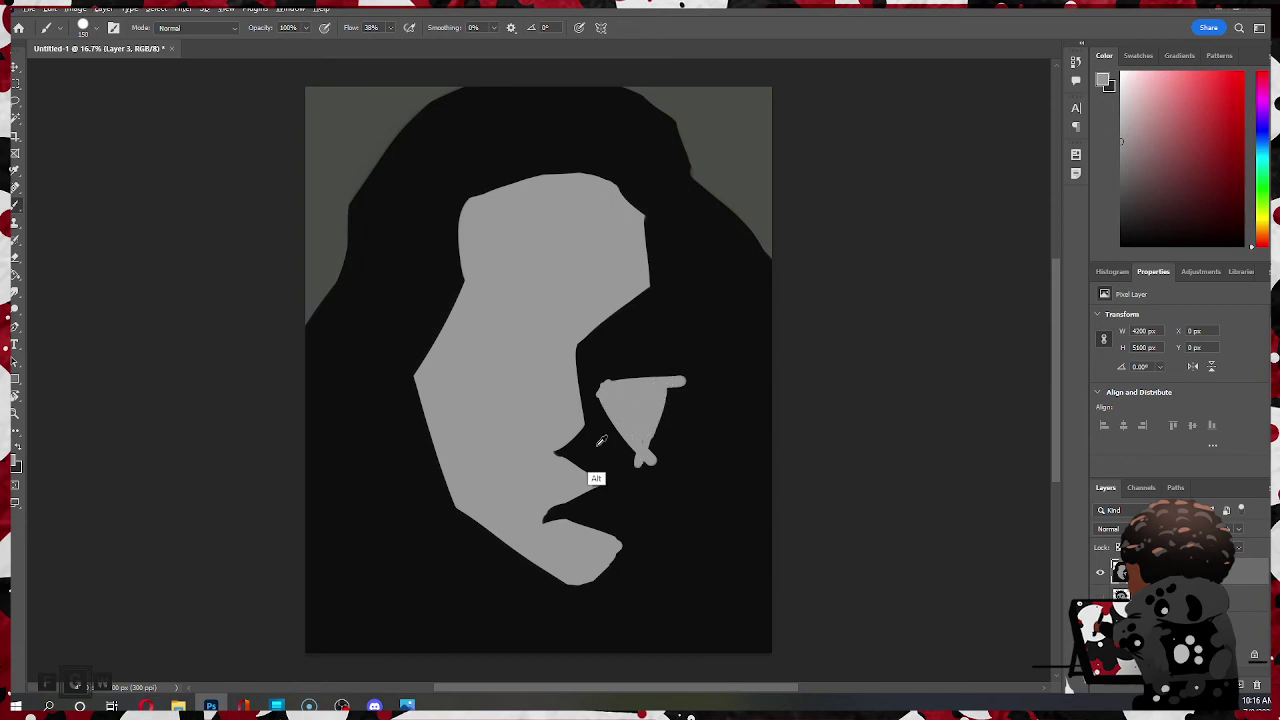
pyautogui.keyDown('alt'); pyautogui.click(601, 441); pyautogui.keyUp('alt')
pyautogui.moveTo(608, 440)
pyautogui.mouseDown()
pyautogui.moveTo(668, 482)
pyautogui.moveTo(582, 329)
pyautogui.moveTo(613, 437)
pyautogui.moveTo(609, 409)
pyautogui.moveTo(662, 383)
pyautogui.moveTo(636, 473)
pyautogui.moveTo(688, 350)
pyautogui.mouseUp()
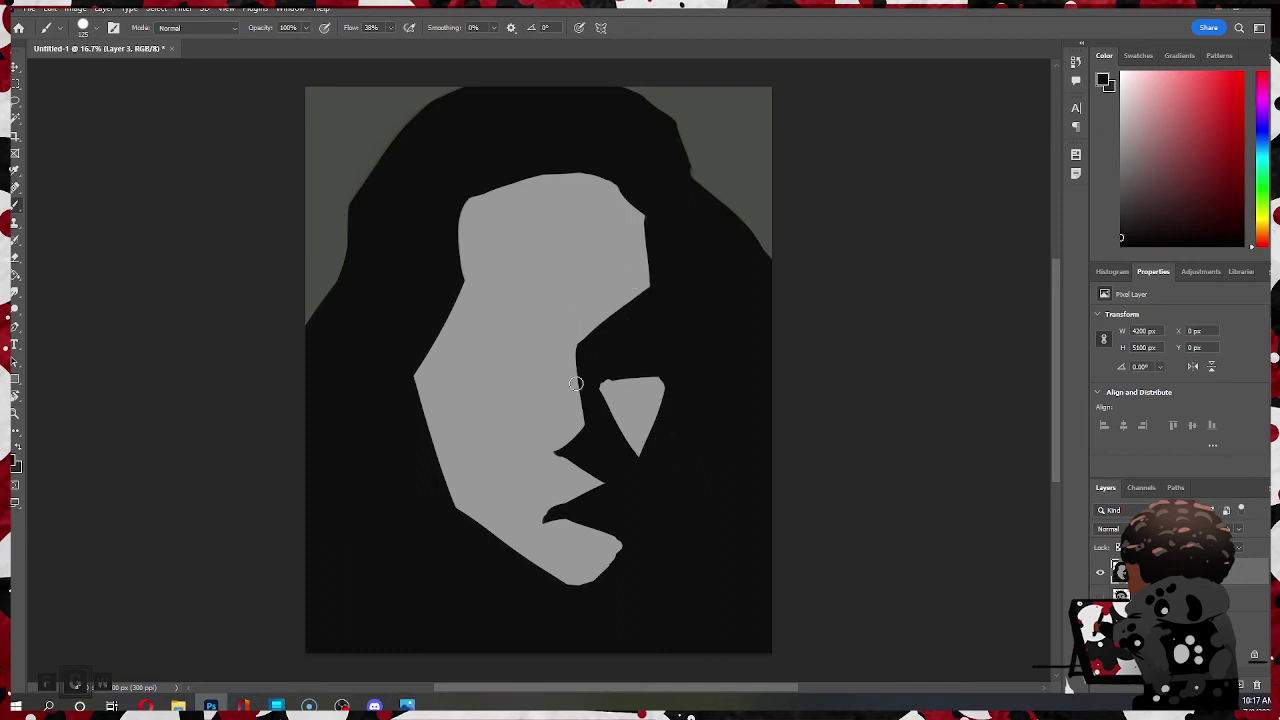
# - Reshape the cheek triangle's upper edge with a 125 px near-black brush and fill out its right side in light grey
pyautogui.keyDown('alt'); pyautogui.click(607, 386); pyautogui.keyUp('alt')
pyautogui.keyDown('alt'); pyautogui.click(590, 395); pyautogui.keyUp('alt')
pyautogui.moveTo(588, 370); pyautogui.dragTo(660, 376)
pyautogui.hotkey('ctrl', 'z')
pyautogui.moveTo(612, 373); pyautogui.dragTo(666, 386)
pyautogui.keyDown('alt'); pyautogui.click(640, 414); pyautogui.keyUp('alt')
pyautogui.moveTo(641, 444); pyautogui.dragTo(659, 403)
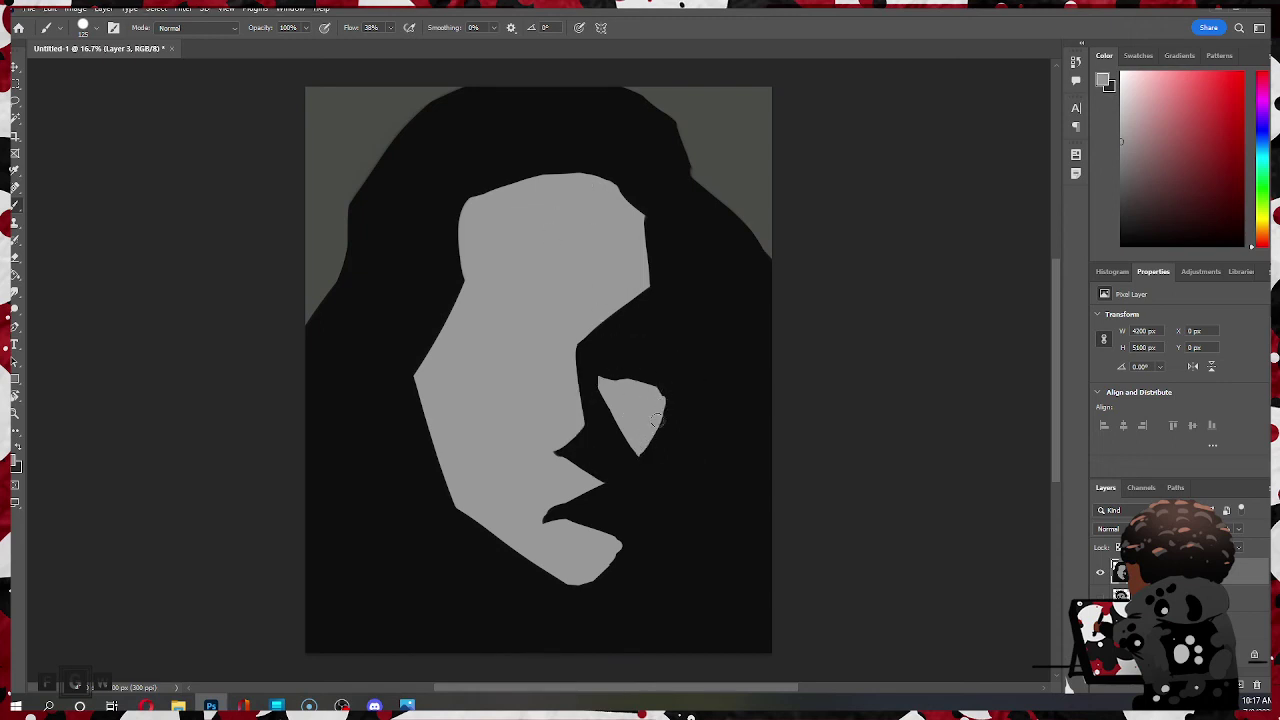
# - Widen the cheek triangle's lower right side in light grey, undoing stray strokes, and clean its lower tip
pyautogui.moveTo(641, 455); pyautogui.dragTo(673, 421)
pyautogui.hotkey('ctrl', 'z')
pyautogui.moveTo(669, 398)
pyautogui.mouseDown()
pyautogui.moveTo(646, 458)
pyautogui.moveTo(658, 459)
pyautogui.moveTo(661, 407)
pyautogui.moveTo(674, 408)
pyautogui.moveTo(655, 449)
pyautogui.mouseUp()
pyautogui.hotkey('ctrl', 'z')
pyautogui.hotkey('ctrl', 'z')
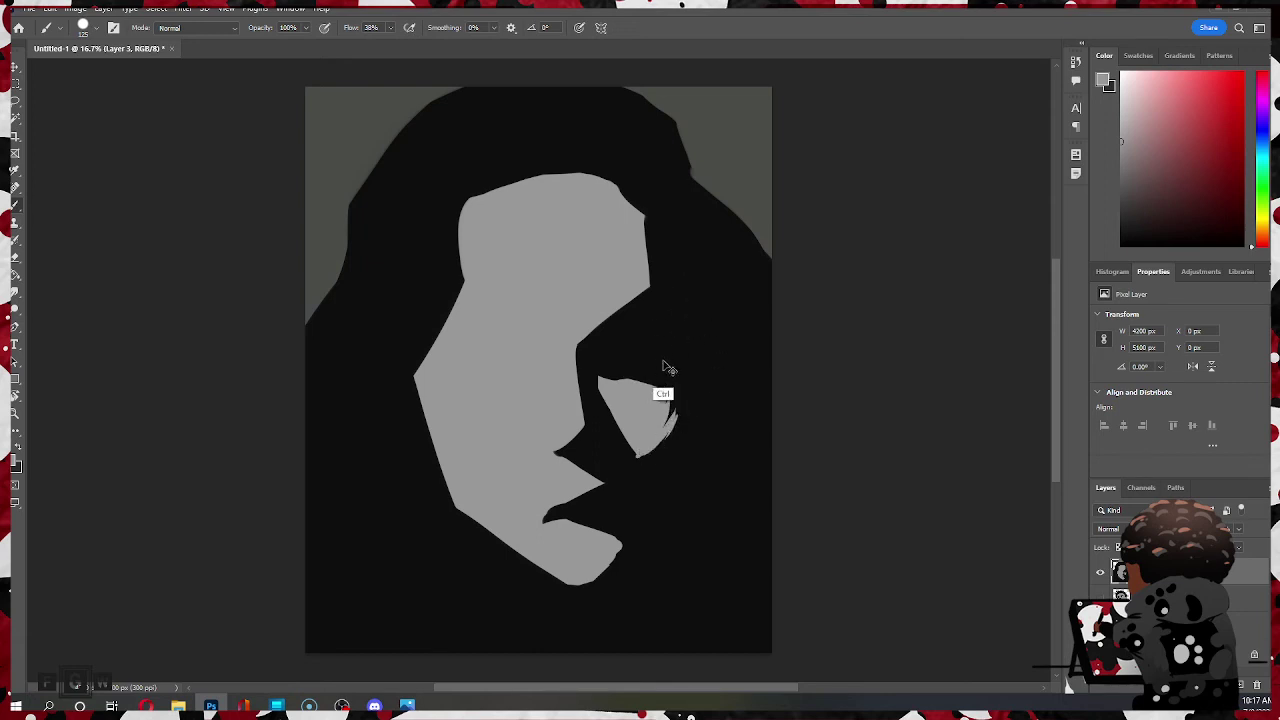
pyautogui.hotkey('ctrl', 'z')
pyautogui.moveTo(643, 456)
pyautogui.mouseDown()
pyautogui.moveTo(656, 390)
pyautogui.moveTo(675, 410)
pyautogui.moveTo(665, 385)
pyautogui.moveTo(659, 423)
pyautogui.moveTo(623, 438)
pyautogui.moveTo(614, 422)
pyautogui.moveTo(650, 483)
pyautogui.mouseUp()
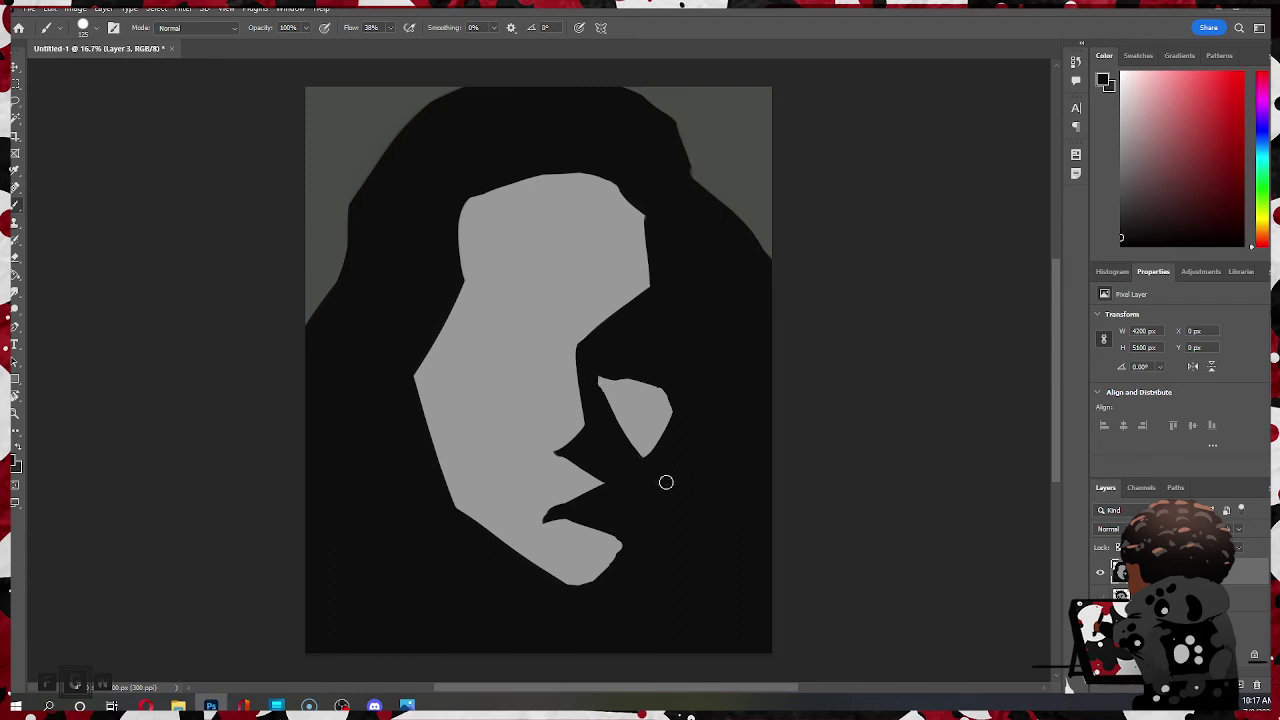
# - Refine the cheek triangle's left side and right corner with light grey and near-black strokes, undoing the stray ones
pyautogui.keyDown('alt'); pyautogui.click(622, 422); pyautogui.keyUp('alt')
pyautogui.moveTo(604, 384); pyautogui.dragTo(651, 456)
pyautogui.keyDown('alt'); pyautogui.click(594, 395); pyautogui.keyUp('alt')
pyautogui.moveTo(591, 374); pyautogui.dragTo(660, 480)
pyautogui.moveTo(667, 421)
pyautogui.mouseDown()
pyautogui.moveTo(691, 398)
pyautogui.moveTo(672, 415)
pyautogui.moveTo(669, 381)
pyautogui.moveTo(623, 337)
pyautogui.moveTo(688, 439)
pyautogui.moveTo(562, 277)
pyautogui.moveTo(609, 364)
pyautogui.moveTo(684, 410)
pyautogui.mouseUp()
pyautogui.hotkey('ctrl', 'z')
pyautogui.hotkey('ctrl', 'z')
# - Flatten the cheek triangle's upper edge and trim its upper right corner with near-black and light grey strokes
pyautogui.moveTo(617, 379)
pyautogui.mouseDown()
pyautogui.moveTo(659, 376)
pyautogui.moveTo(633, 378)
pyautogui.moveTo(718, 417)
pyautogui.moveTo(657, 324)
pyautogui.moveTo(632, 397)
pyautogui.moveTo(612, 295)
pyautogui.moveTo(535, 284)
pyautogui.moveTo(578, 362)
pyautogui.moveTo(660, 399)
pyautogui.moveTo(614, 364)
pyautogui.moveTo(668, 399)
pyautogui.mouseUp()
pyautogui.keyDown('alt'); pyautogui.click(629, 428); pyautogui.keyUp('alt')
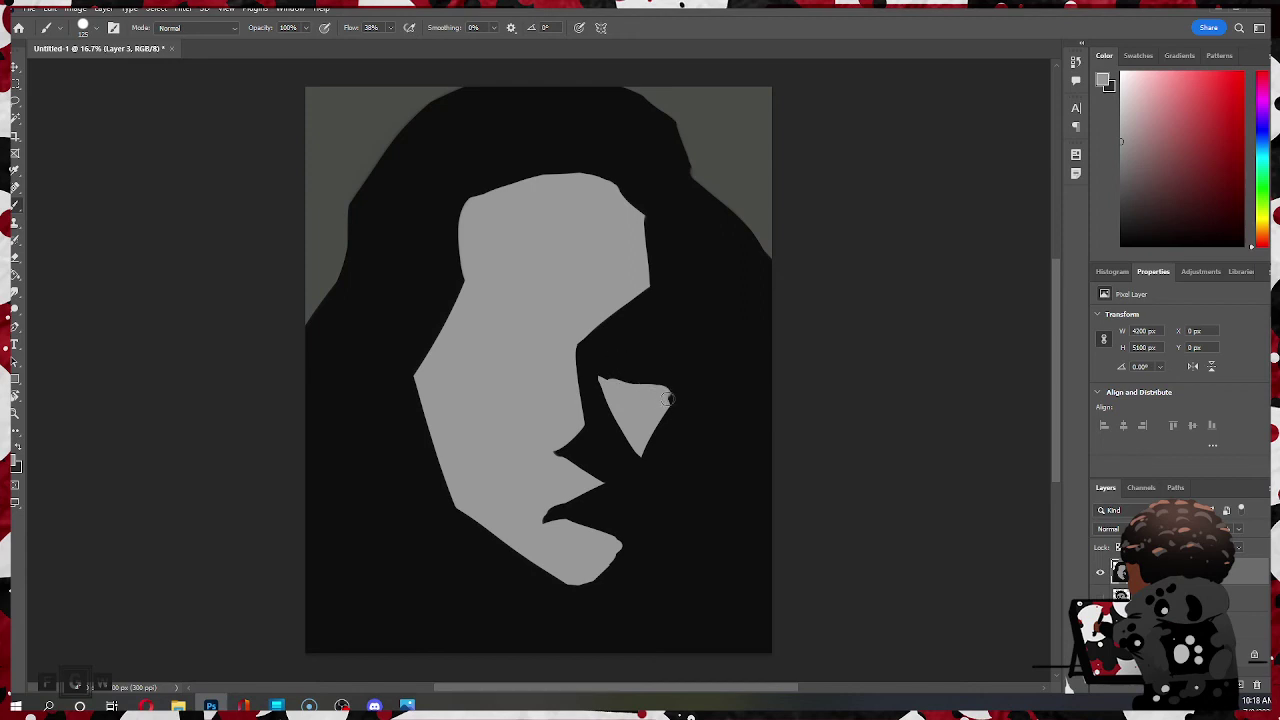
pyautogui.keyDown('alt'); pyautogui.click(657, 471); pyautogui.keyUp('alt')
pyautogui.moveTo(665, 382); pyautogui.dragTo(676, 403)
pyautogui.moveTo(604, 373)
pyautogui.mouseDown()
pyautogui.moveTo(663, 373)
pyautogui.moveTo(602, 375)
pyautogui.moveTo(666, 386)
pyautogui.mouseUp()
pyautogui.hotkey('ctrl', 'z')
# - Paint a near-black eye socket on the lit side with a 175 px brush and trim its top and lower-left edges light grey
pyautogui.moveTo(528, 313)
pyautogui.mouseDown()
pyautogui.moveTo(518, 342)
pyautogui.moveTo(540, 335)
pyautogui.moveTo(478, 305)
pyautogui.moveTo(515, 302)
pyautogui.moveTo(488, 348)
pyautogui.moveTo(517, 346)
pyautogui.mouseUp()
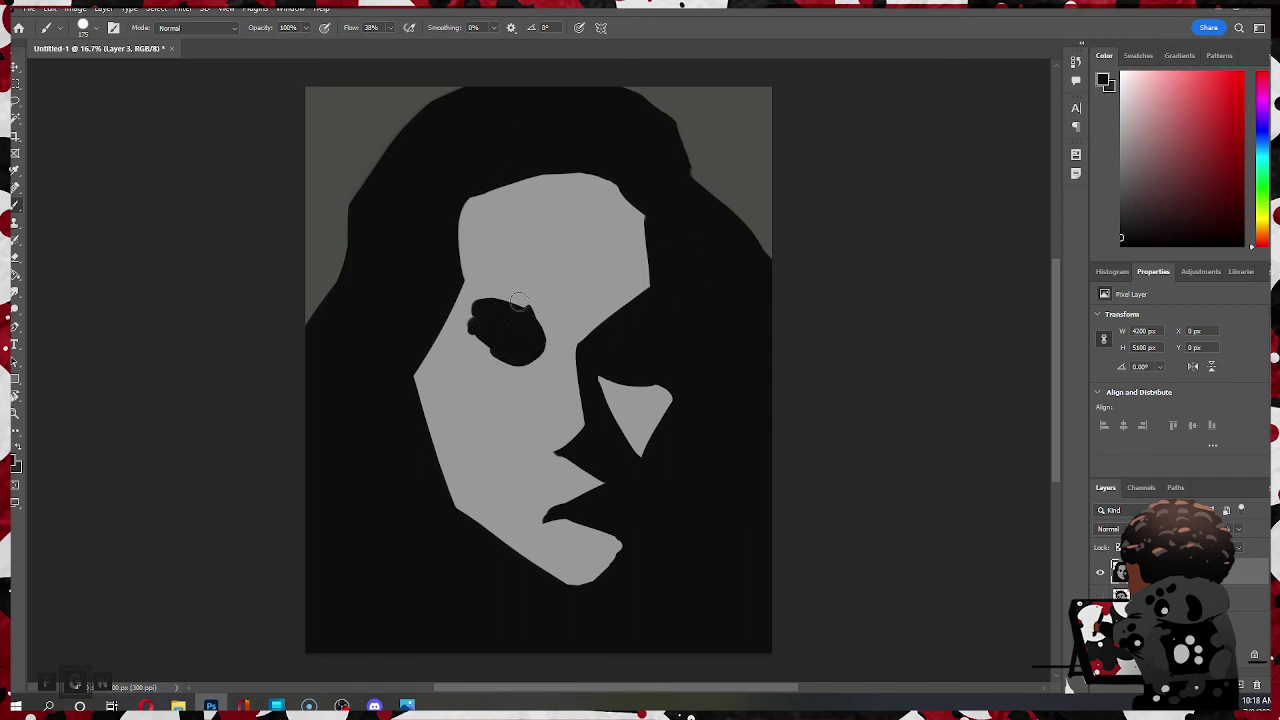
pyautogui.keyDown('alt'); pyautogui.click(480, 302); pyautogui.keyUp('alt')
pyautogui.moveTo(483, 298); pyautogui.dragTo(545, 316)
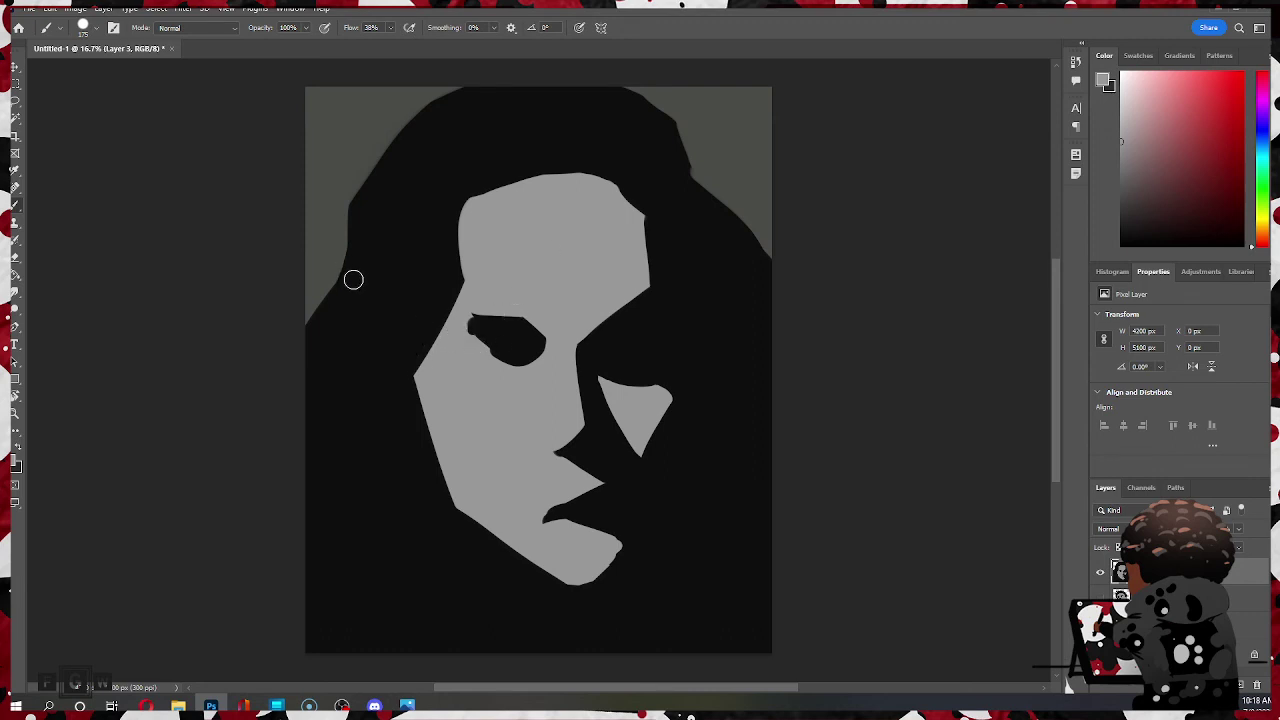
pyautogui.moveTo(477, 339); pyautogui.dragTo(503, 374)
# - Extend the eye shadow's outer corner toward the face edge in near-black and taper its underside in light grey
pyautogui.keyDown('alt'); pyautogui.click(510, 362); pyautogui.keyUp('alt')
pyautogui.moveTo(464, 340); pyautogui.dragTo(452, 332)
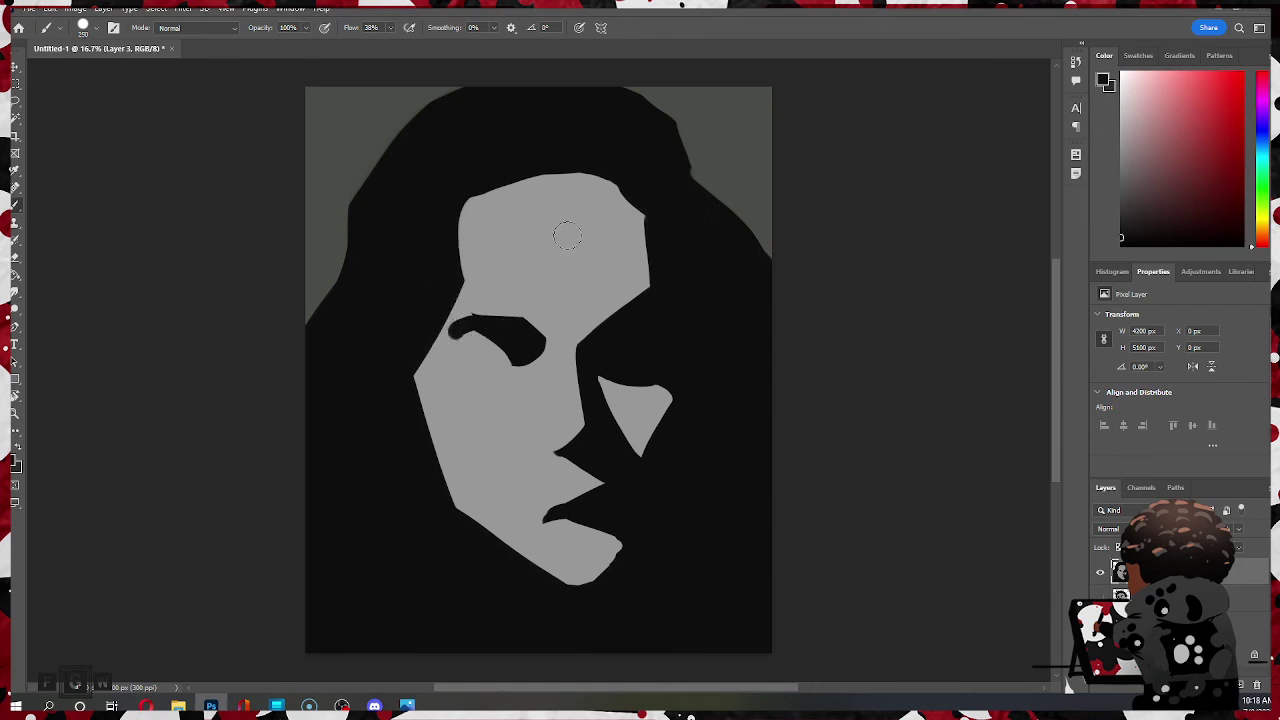
pyautogui.moveTo(464, 328)
pyautogui.mouseDown()
pyautogui.moveTo(512, 330)
pyautogui.moveTo(468, 346)
pyautogui.moveTo(452, 336)
pyautogui.moveTo(509, 368)
pyautogui.mouseUp()
pyautogui.keyDown('alt'); pyautogui.click(469, 341); pyautogui.keyUp('alt')
pyautogui.press('[')
# - Reshape the eye shadow's inner end beside the nose bridge with a 250 px brush, redoing the light grey trim
pyautogui.keyDown('alt'); pyautogui.click(527, 346); pyautogui.keyUp('alt')
pyautogui.press(']')
pyautogui.press(']')
pyautogui.press(']')
pyautogui.press(']')
pyautogui.moveTo(527, 328)
pyautogui.mouseDown()
pyautogui.moveTo(536, 349)
pyautogui.moveTo(560, 312)
pyautogui.mouseUp()
pyautogui.keyDown('alt'); pyautogui.click(552, 353); pyautogui.keyUp('alt')
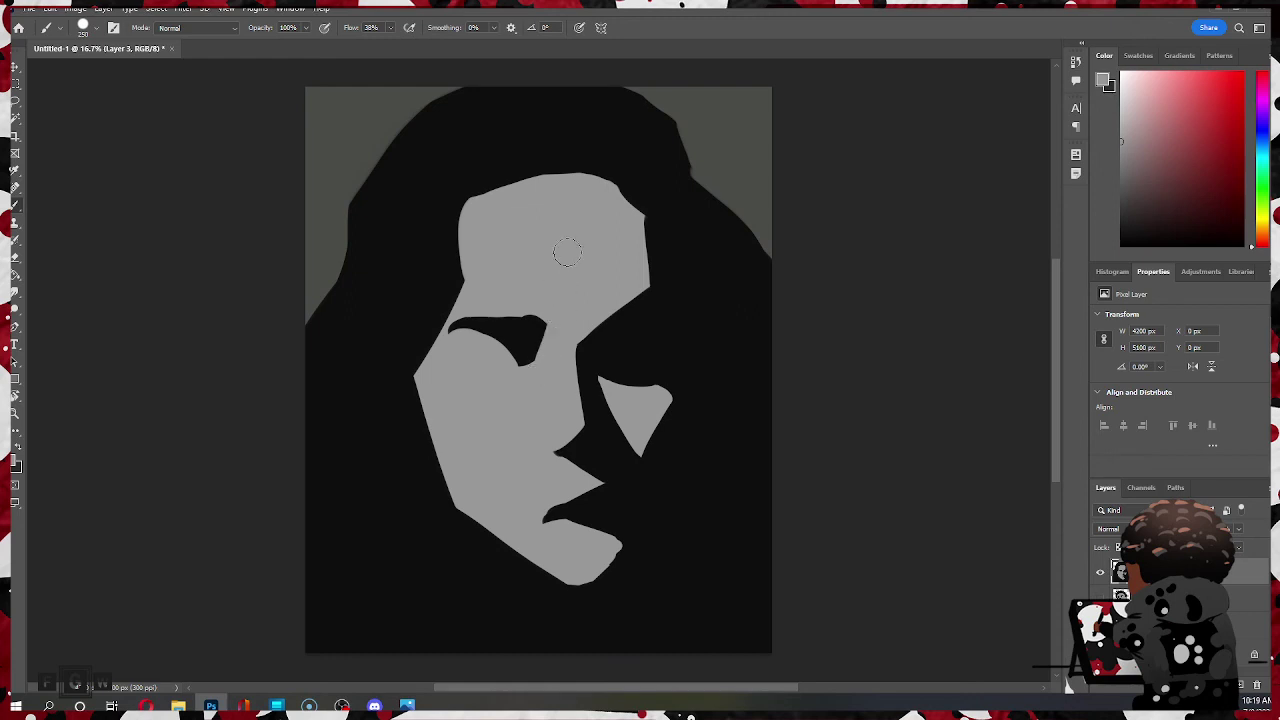
pyautogui.hotkey('ctrl', 'z')
pyautogui.moveTo(545, 355); pyautogui.dragTo(558, 317)
# - Smooth the eye shadow's upper edge along the brow with near-black and light grey strokes
pyautogui.keyDown('alt'); pyautogui.click(513, 329); pyautogui.keyUp('alt')
pyautogui.moveTo(484, 323); pyautogui.dragTo(531, 322)
pyautogui.keyDown('alt'); pyautogui.click(557, 314); pyautogui.keyUp('alt')
pyautogui.keyDown('alt'); pyautogui.click(503, 318); pyautogui.keyUp('alt')
pyautogui.moveTo(478, 322); pyautogui.dragTo(546, 311)
pyautogui.keyDown('alt'); pyautogui.click(480, 302); pyautogui.keyUp('alt')
pyautogui.keyDown('alt'); pyautogui.click(541, 305); pyautogui.keyUp('alt')
pyautogui.moveTo(463, 314); pyautogui.dragTo(490, 316)
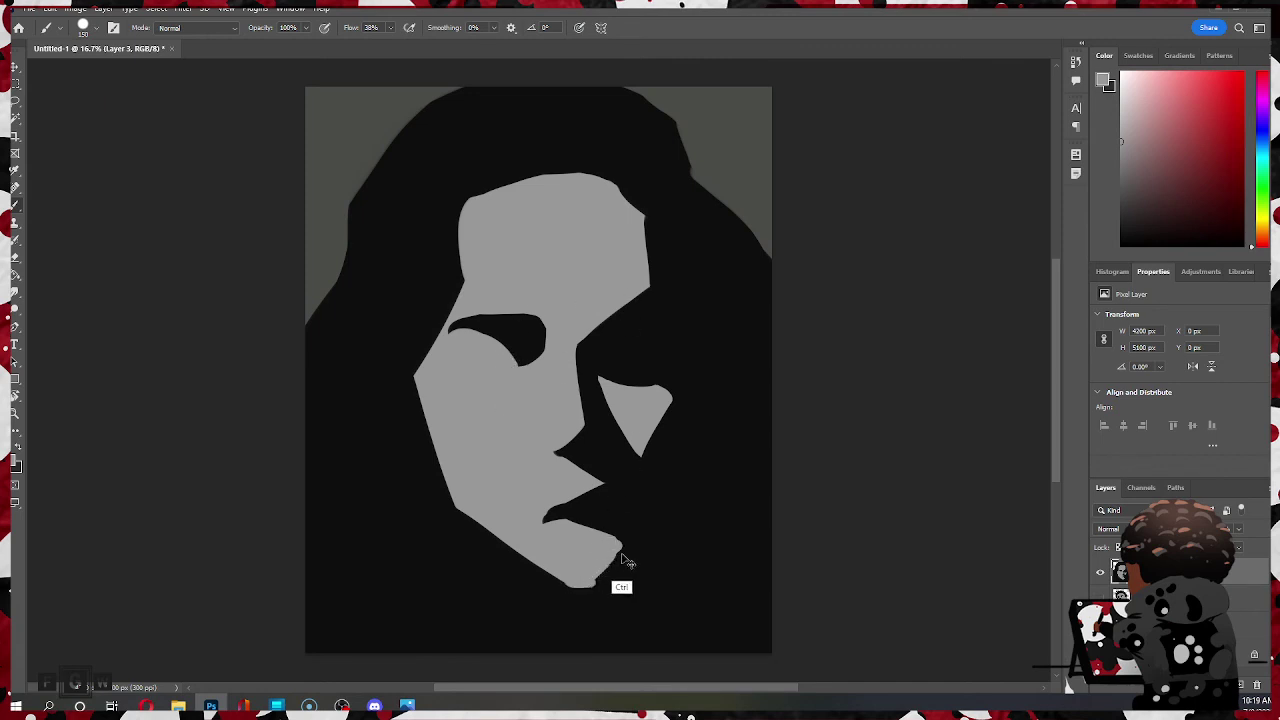
# - Fill out the chin's right side in light grey with a 150 px brush and round its upper edge below the mouth
pyautogui.keyDown('alt'); pyautogui.click(558, 599); pyautogui.keyUp('alt')
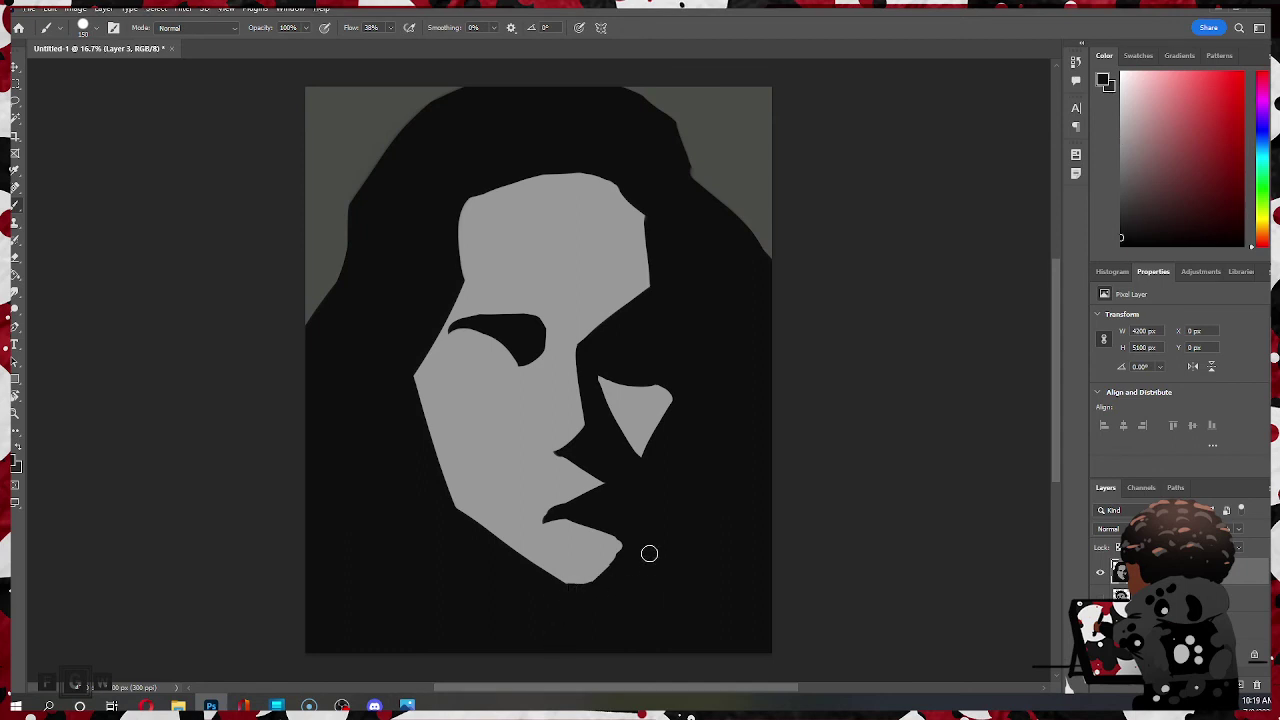
pyautogui.keyDown('alt'); pyautogui.click(589, 558); pyautogui.keyUp('alt')
pyautogui.moveTo(594, 577); pyautogui.dragTo(627, 541)
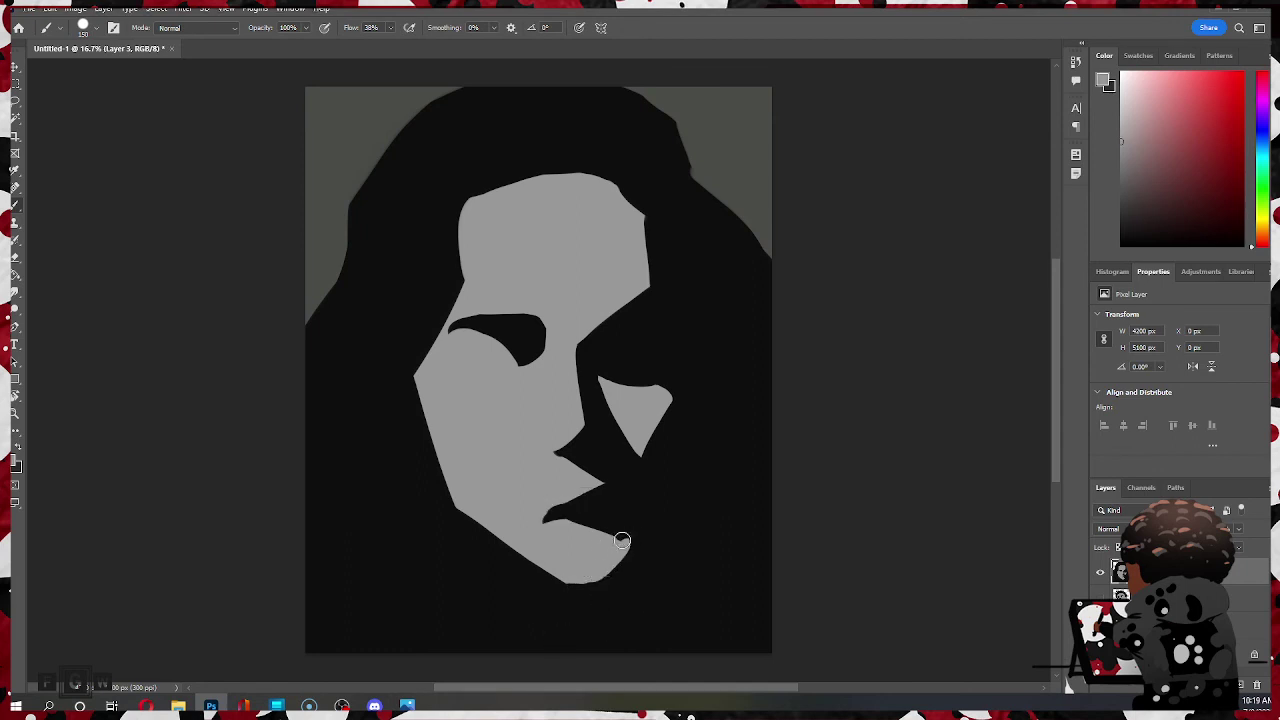
pyautogui.keyDown('alt'); pyautogui.click(590, 548); pyautogui.keyUp('alt')
pyautogui.moveTo(570, 526); pyautogui.dragTo(625, 549)
pyautogui.keyDown('alt'); pyautogui.click(618, 613); pyautogui.keyUp('alt')
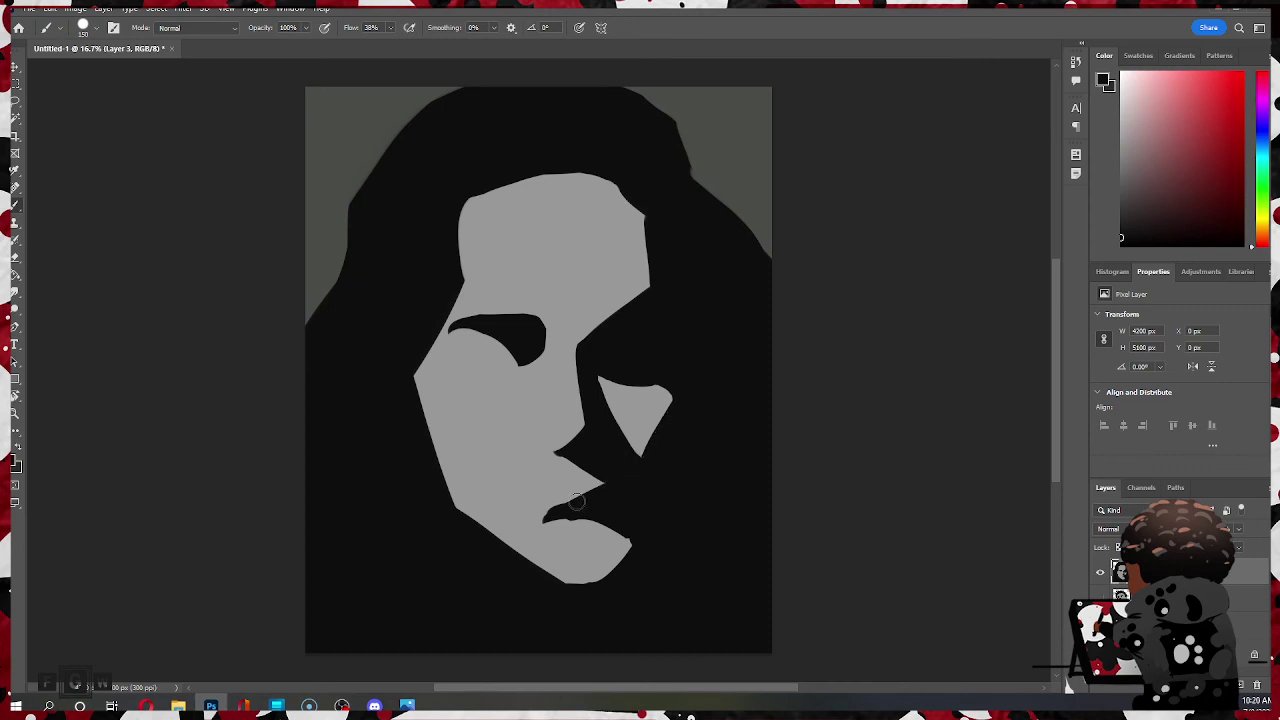
# - Paint the mouth shadow farther across the lit face and into the upper lip in near-black with a 200 px brush
pyautogui.keyDown('alt'); pyautogui.click(584, 505); pyautogui.keyUp('alt')
pyautogui.moveTo(536, 512)
pyautogui.mouseDown()
pyautogui.moveTo(577, 501)
pyautogui.moveTo(532, 508)
pyautogui.moveTo(580, 490)
pyautogui.moveTo(534, 510)
pyautogui.moveTo(557, 485)
pyautogui.moveTo(534, 498)
pyautogui.moveTo(582, 478)
pyautogui.moveTo(566, 501)
pyautogui.moveTo(587, 497)
pyautogui.moveTo(541, 520)
pyautogui.moveTo(571, 524)
pyautogui.mouseUp()
pyautogui.keyDown('alt'); pyautogui.click(560, 483); pyautogui.keyUp('alt')
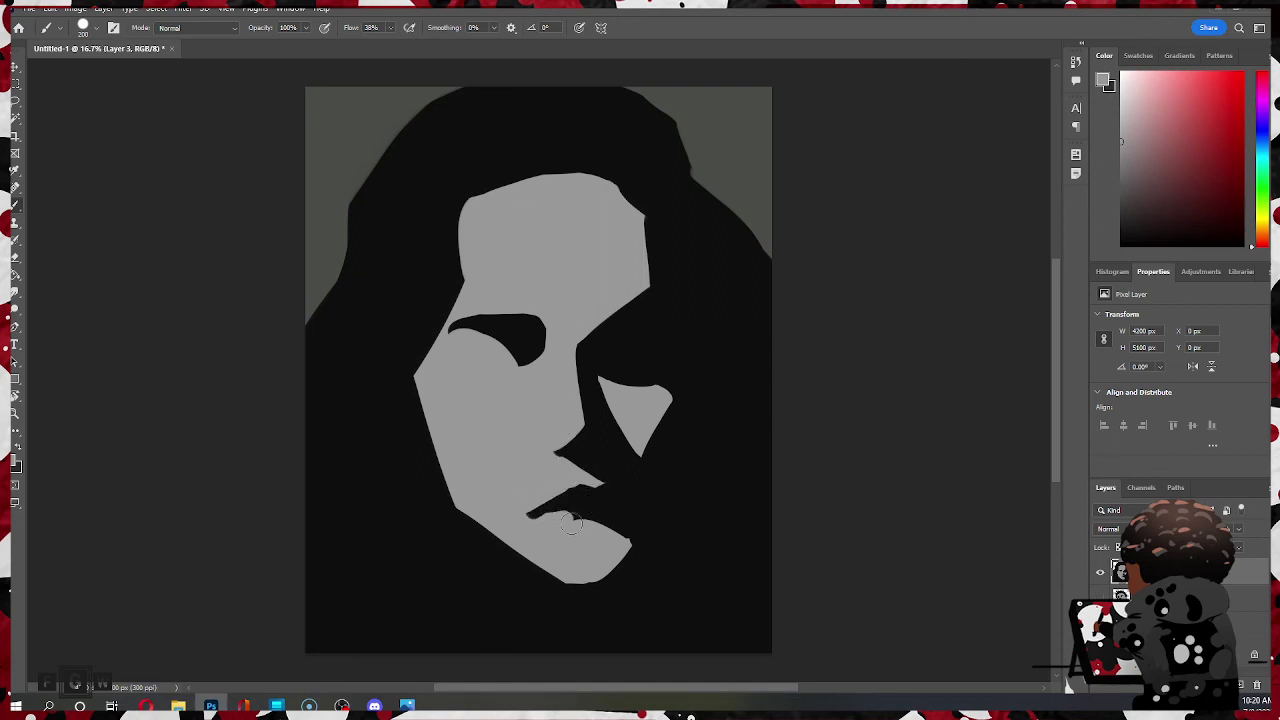
# - Cut the chin back to a narrower shape with a 400 px near-black brush and round its tip in light grey
pyautogui.keyDown('alt'); pyautogui.click(589, 476); pyautogui.keyUp('alt')
pyautogui.press(']')
pyautogui.press(']')
pyautogui.press(']')
pyautogui.moveTo(586, 538); pyautogui.dragTo(644, 541)
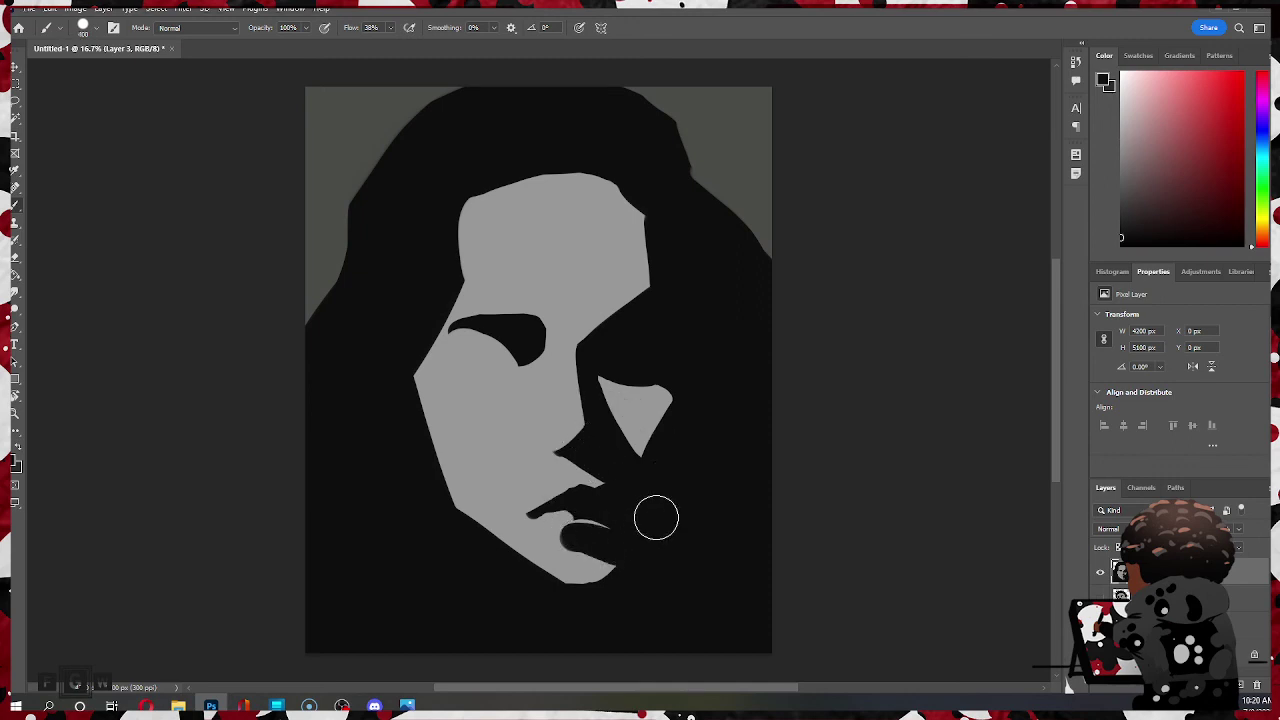
pyautogui.hotkey('ctrl', 'z')
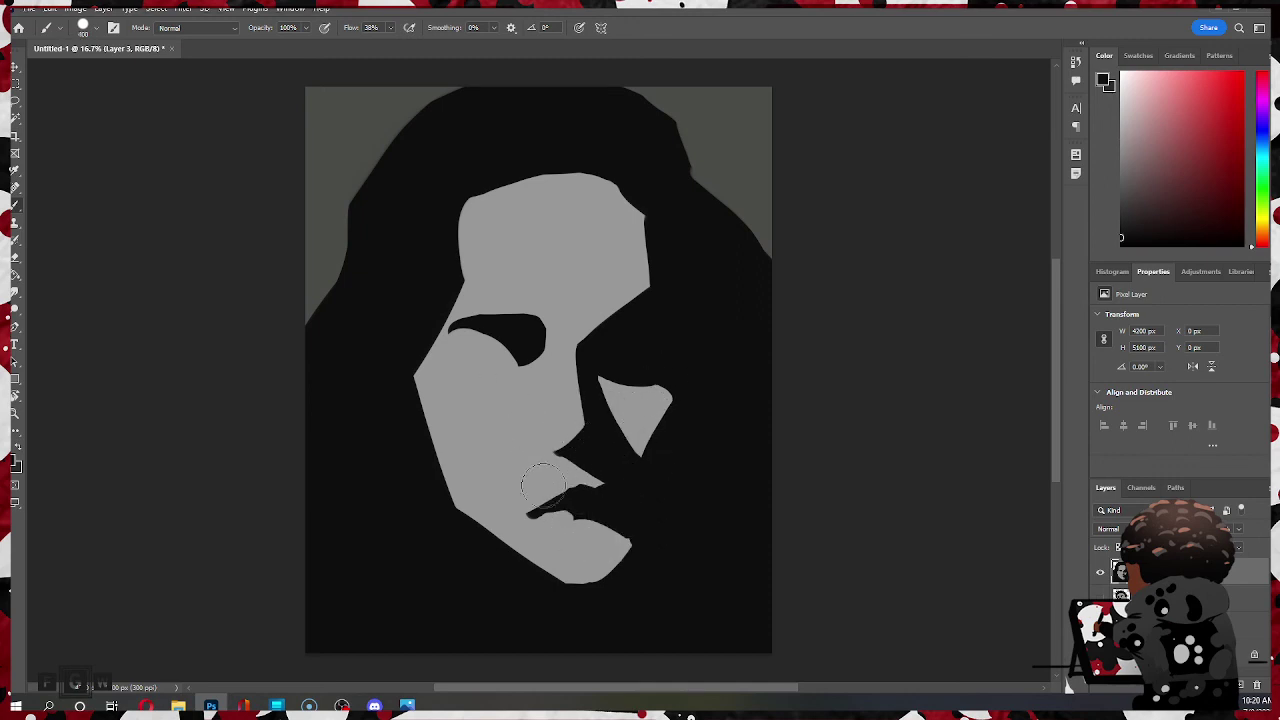
pyautogui.moveTo(543, 487)
pyautogui.mouseDown()
pyautogui.moveTo(592, 535)
pyautogui.moveTo(579, 531)
pyautogui.moveTo(622, 536)
pyautogui.moveTo(595, 546)
pyautogui.moveTo(600, 556)
pyautogui.moveTo(601, 540)
pyautogui.moveTo(584, 577)
pyautogui.moveTo(623, 542)
pyautogui.moveTo(566, 586)
pyautogui.mouseUp()
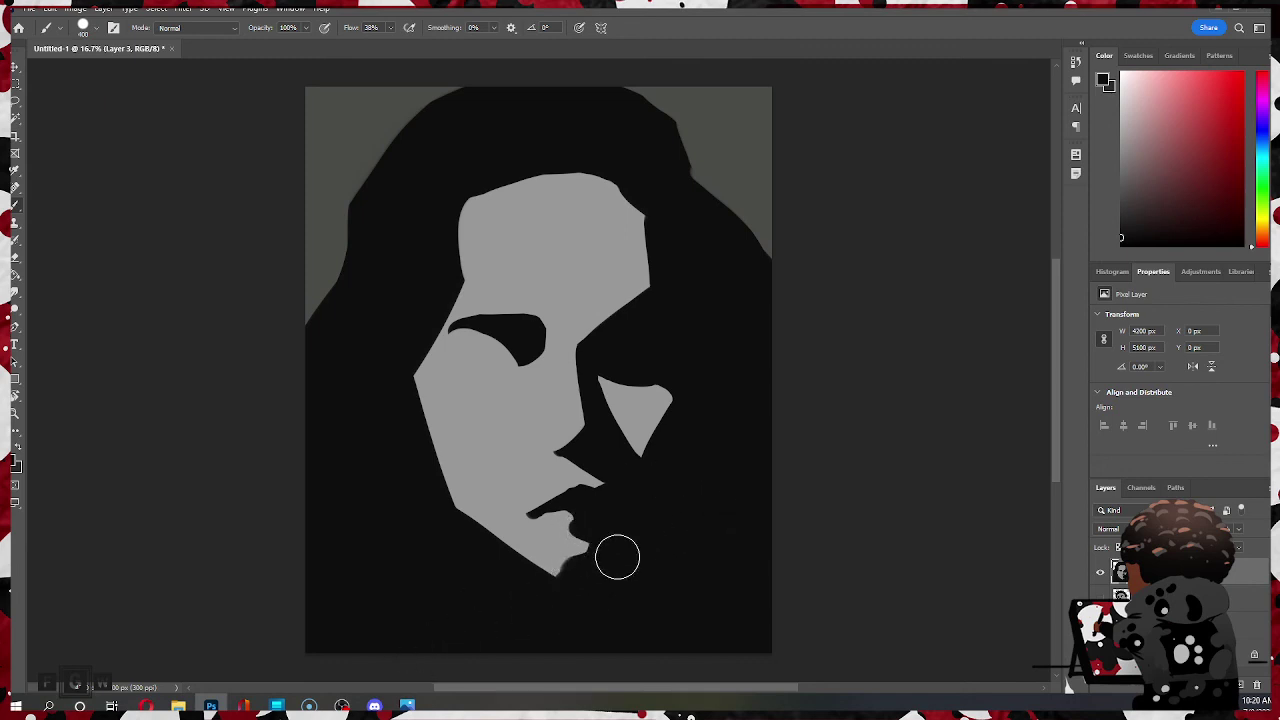
pyautogui.keyDown('alt'); pyautogui.click(541, 556); pyautogui.keyUp('alt')
pyautogui.moveTo(553, 558); pyautogui.dragTo(568, 563)
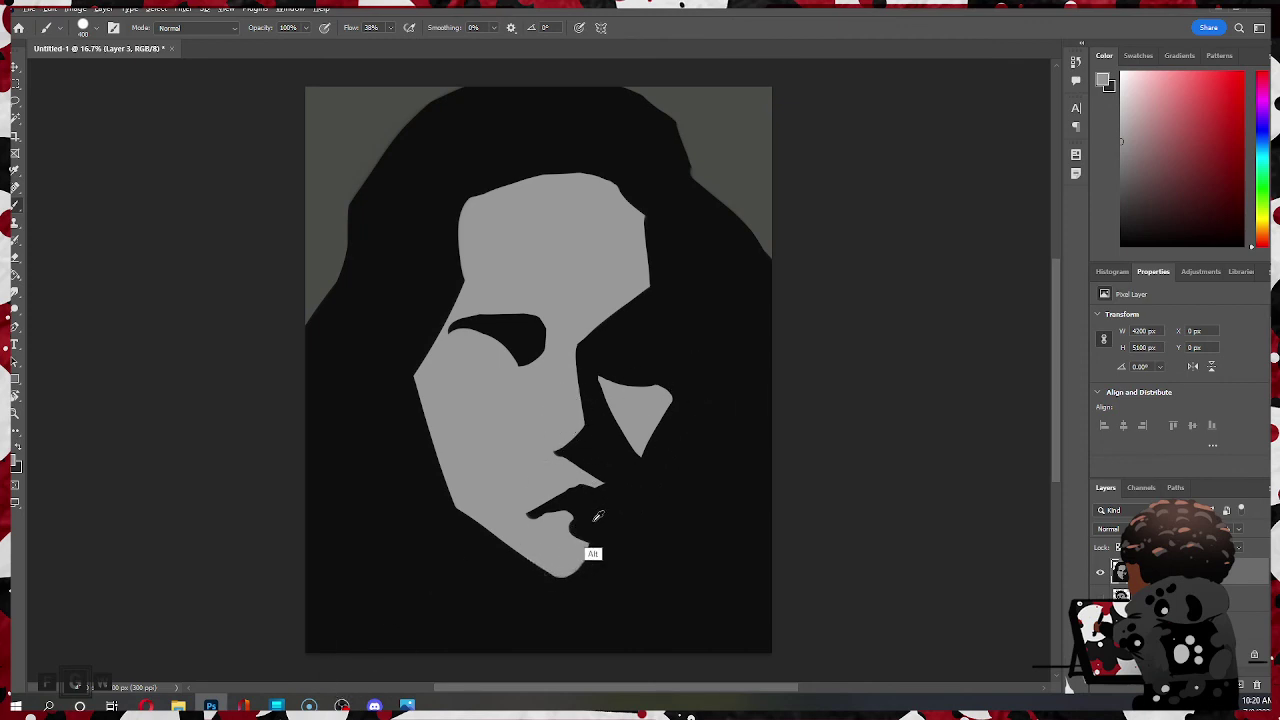
# - Deepen the notch under the lower lip with a 200 px near-black brush and paint a small curled nostril under the nose
pyautogui.keyDown('alt'); pyautogui.click(599, 525); pyautogui.keyUp('alt')
pyautogui.press('[')
pyautogui.press('[')
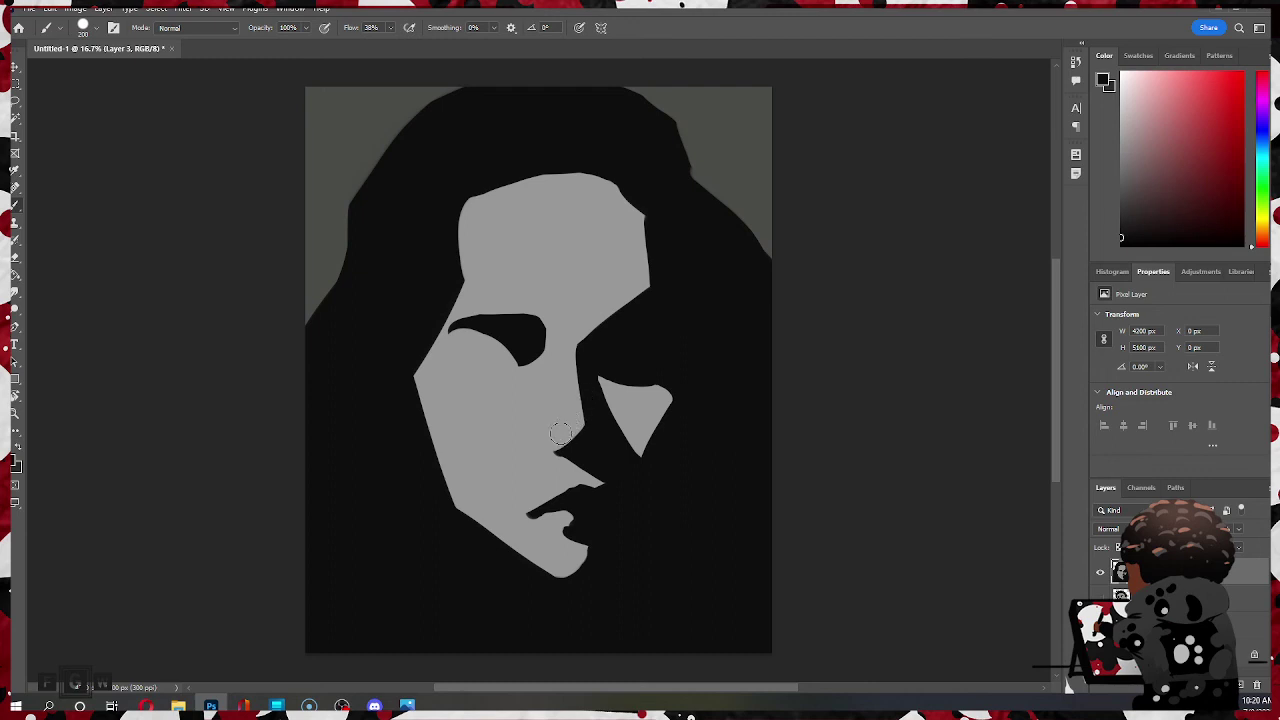
pyautogui.keyDown('alt'); pyautogui.click(575, 445); pyautogui.keyUp('alt')
pyautogui.keyDown('alt'); pyautogui.click(543, 503); pyautogui.keyUp('alt')
pyautogui.hotkey('ctrl', 'z')
pyautogui.keyDown('alt'); pyautogui.click(595, 440); pyautogui.keyUp('alt')
pyautogui.moveTo(558, 417)
pyautogui.mouseDown()
pyautogui.moveTo(547, 449)
pyautogui.moveTo(567, 440)
pyautogui.moveTo(545, 444)
pyautogui.moveTo(560, 450)
pyautogui.moveTo(551, 458)
pyautogui.mouseUp()
pyautogui.keyDown('alt'); pyautogui.click(553, 491); pyautogui.keyUp('alt')
# - Lasso the mouth shape and transform it to sit farther toward the lit side of the face
pyautogui.press('l')
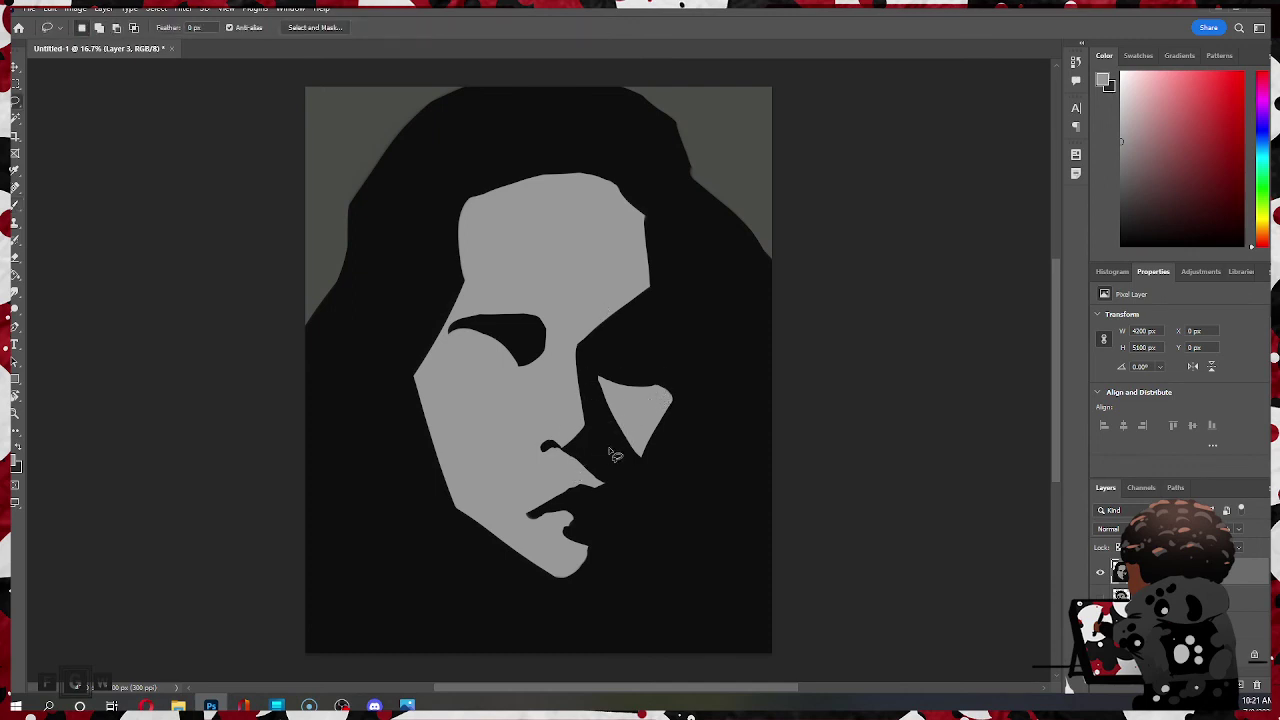
pyautogui.moveTo(599, 484)
pyautogui.mouseDown()
pyautogui.moveTo(535, 497)
pyautogui.moveTo(526, 518)
pyautogui.moveTo(606, 496)
pyautogui.moveTo(590, 483)
pyautogui.moveTo(554, 494)
pyautogui.mouseUp()
pyautogui.hotkey('ctrl', 't')
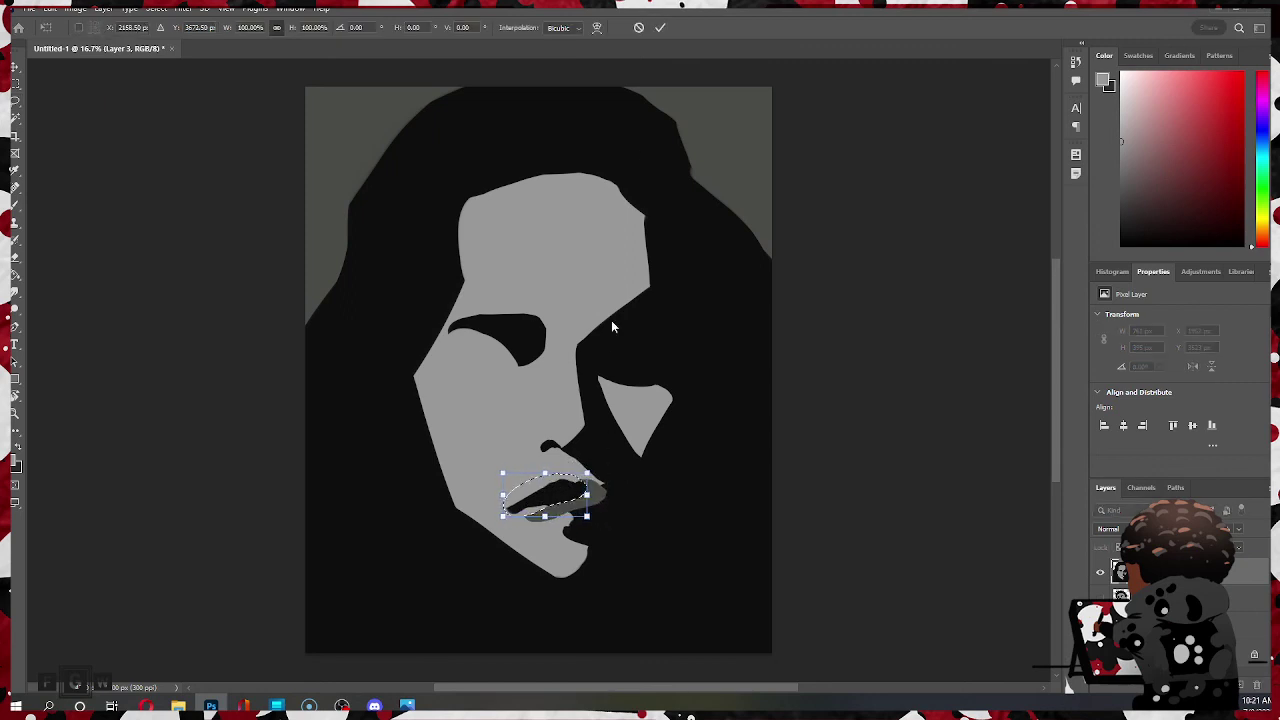
pyautogui.click(660, 28)
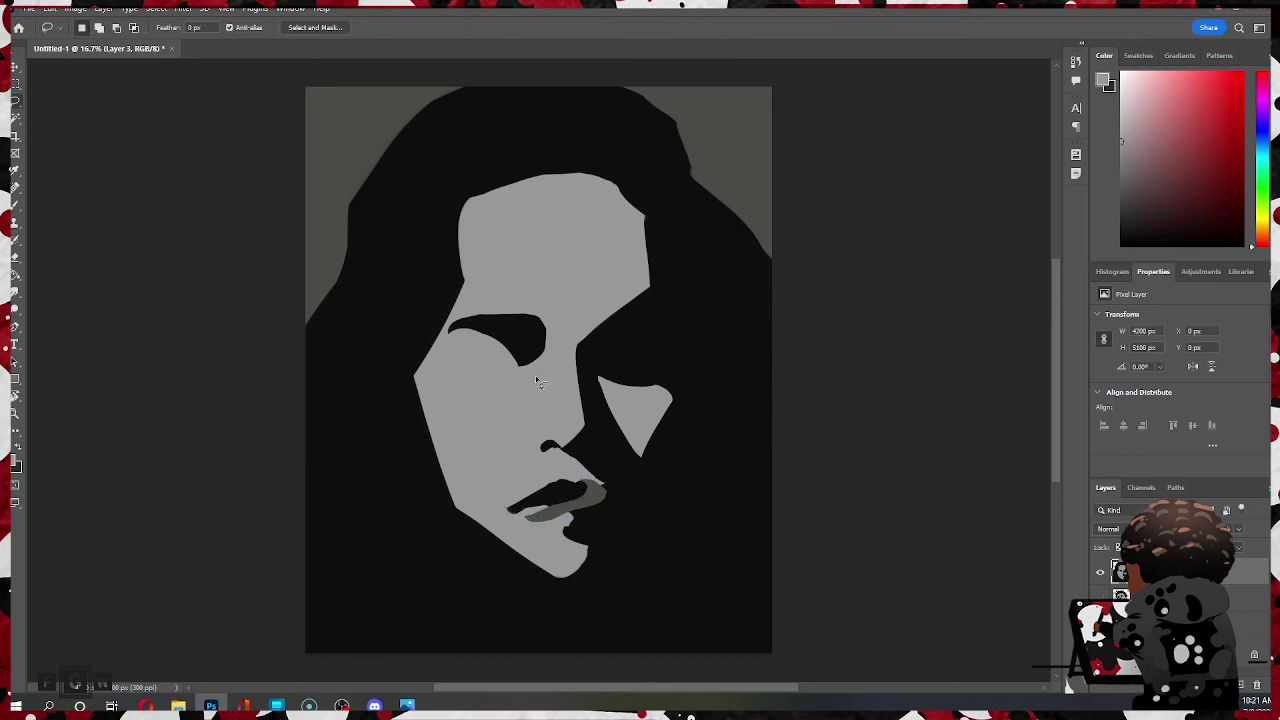
# - Paint over the gap left by the moved mouth and reshape the lips with a 125 px brush in light grey
pyautogui.press('b')
pyautogui.moveTo(568, 499)
pyautogui.mouseDown()
pyautogui.moveTo(526, 519)
pyautogui.moveTo(593, 500)
pyautogui.moveTo(585, 484)
pyautogui.moveTo(583, 503)
pyautogui.moveTo(547, 491)
pyautogui.moveTo(566, 483)
pyautogui.moveTo(621, 488)
pyautogui.mouseUp()
pyautogui.keyDown('alt'); pyautogui.click(542, 494); pyautogui.keyUp('alt')
pyautogui.keyDown('alt'); pyautogui.click(537, 477); pyautogui.keyUp('alt')
pyautogui.moveTo(512, 498); pyautogui.dragTo(533, 511)
pyautogui.moveTo(583, 476)
pyautogui.mouseDown()
pyautogui.moveTo(554, 478)
pyautogui.moveTo(578, 478)
pyautogui.mouseUp()
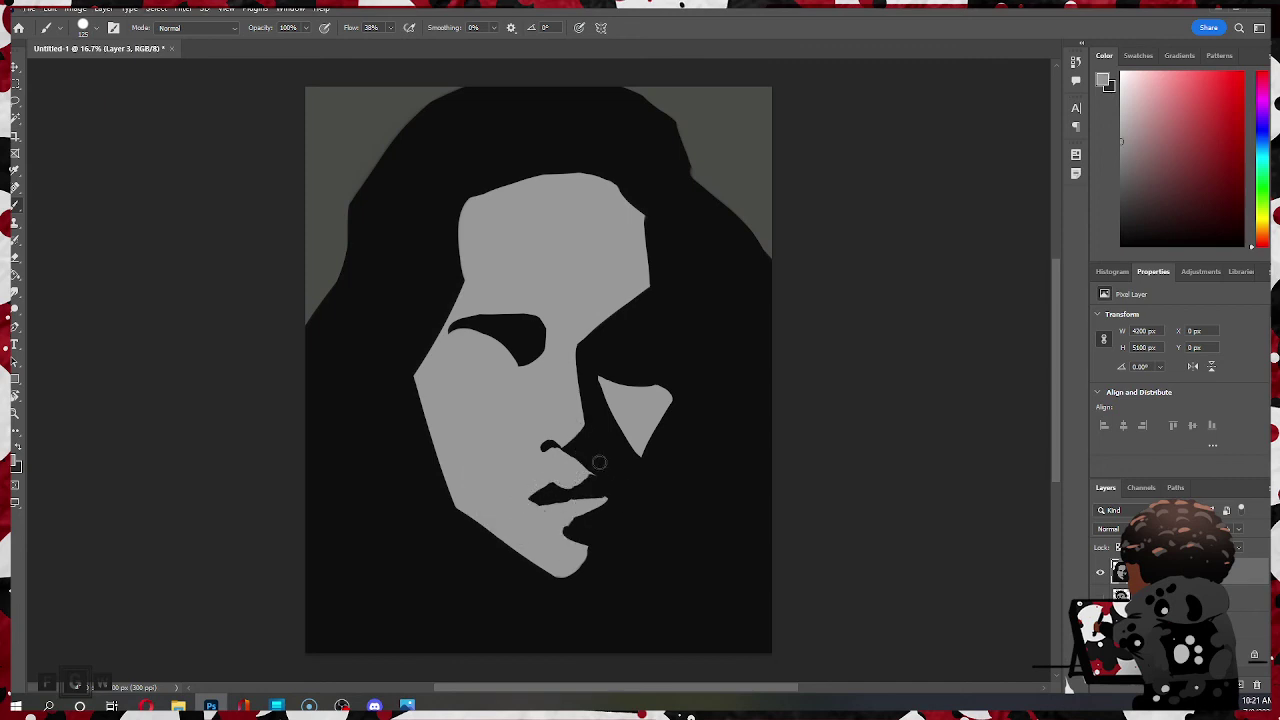
# - Refine the upper lip's outline between nose and mouth, undoing stray strokes
pyautogui.keyDown('alt'); pyautogui.click(601, 467); pyautogui.keyUp('alt')
pyautogui.keyDown('alt'); pyautogui.click(595, 475); pyautogui.keyUp('alt')
pyautogui.hotkey('ctrl', 'z')
pyautogui.keyDown('alt'); pyautogui.click(594, 457); pyautogui.keyUp('alt')
pyautogui.hotkey('ctrl', 'z')
pyautogui.moveTo(577, 458); pyautogui.dragTo(615, 488)
pyautogui.moveTo(574, 487); pyautogui.dragTo(541, 494)
pyautogui.keyDown('alt'); pyautogui.click(563, 508); pyautogui.keyUp('alt')
pyautogui.hotkey('ctrl', 'z')
# - Sharpen the upper lip's top contour and mouth corner with alternating near-black and light grey strokes
pyautogui.keyDown('alt'); pyautogui.click(551, 493); pyautogui.keyUp('alt')
pyautogui.keyDown('alt'); pyautogui.click(545, 490); pyautogui.keyUp('alt')
pyautogui.moveTo(588, 472); pyautogui.dragTo(568, 467)
pyautogui.keyDown('alt'); pyautogui.click(572, 468); pyautogui.keyUp('alt')
pyautogui.keyDown('alt'); pyautogui.click(573, 489); pyautogui.keyUp('alt')
pyautogui.keyDown('alt'); pyautogui.click(543, 519); pyautogui.keyUp('alt')
pyautogui.press('alt')
# - Darken the upper lip toward the shadow side and paint a near-black shadow under the lower lip with a 175 px brush
pyautogui.keyDown('alt'); pyautogui.click(576, 487); pyautogui.keyUp('alt')
pyautogui.moveTo(556, 498)
pyautogui.mouseDown()
pyautogui.moveTo(621, 485)
pyautogui.moveTo(572, 496)
pyautogui.moveTo(636, 484)
pyautogui.mouseUp()
pyautogui.keyDown('alt'); pyautogui.click(677, 477); pyautogui.keyUp('alt')
pyautogui.moveTo(556, 523); pyautogui.dragTo(631, 521)
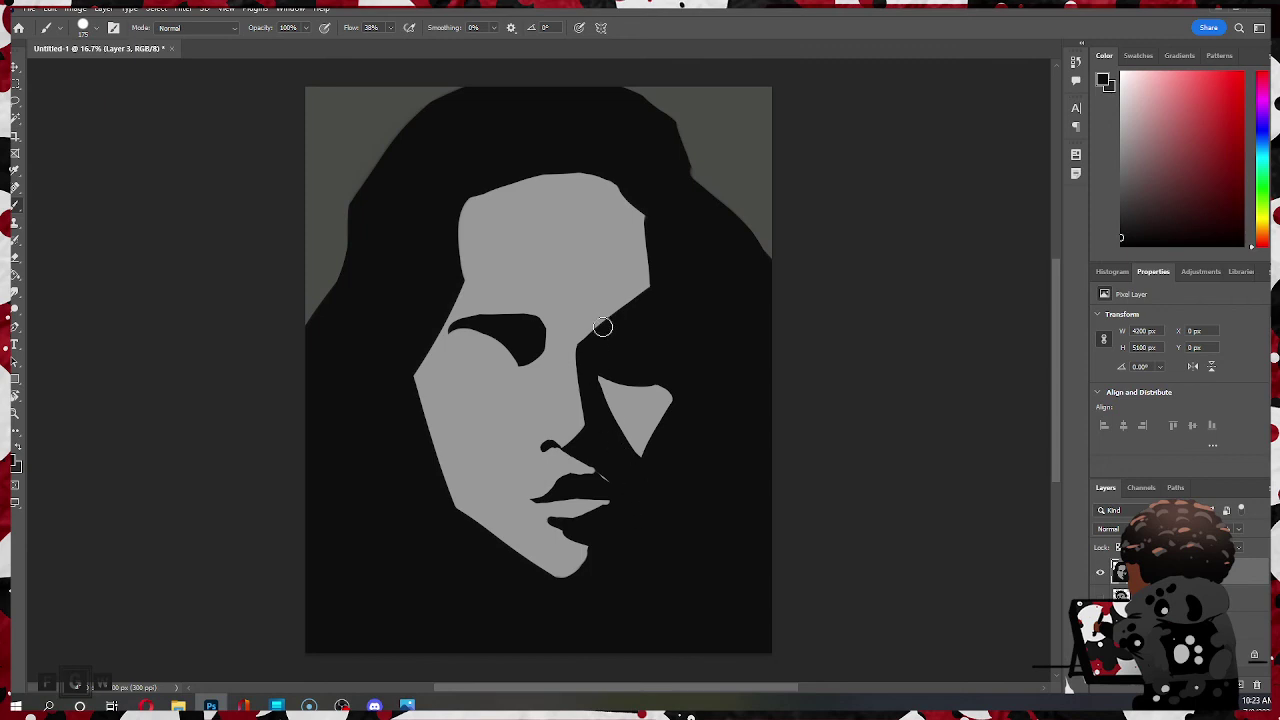
# - Round out the lower lip's light grey highlight along its underside with a smaller brush
pyautogui.keyDown('alt'); pyautogui.click(549, 535); pyautogui.keyUp('alt')
pyautogui.keyDown('alt'); pyautogui.click(576, 526); pyautogui.keyUp('alt')
pyautogui.press('[')
pyautogui.press('[')
pyautogui.keyDown('alt'); pyautogui.click(556, 527); pyautogui.keyUp('alt')
pyautogui.moveTo(609, 499)
pyautogui.mouseDown()
pyautogui.moveTo(583, 513)
pyautogui.moveTo(606, 505)
pyautogui.moveTo(596, 512)
pyautogui.mouseUp()
pyautogui.moveTo(555, 518); pyautogui.dragTo(588, 510)
# - Trim the lower lip highlight's upper right edge with a 250 px near-black brush, redoing the stroke until it tapers
pyautogui.keyDown('alt'); pyautogui.click(562, 543); pyautogui.keyUp('alt')
pyautogui.keyDown('alt'); pyautogui.click(616, 512); pyautogui.keyUp('alt')
pyautogui.press(']')
pyautogui.press(']')
pyautogui.moveTo(572, 491); pyautogui.dragTo(637, 514)
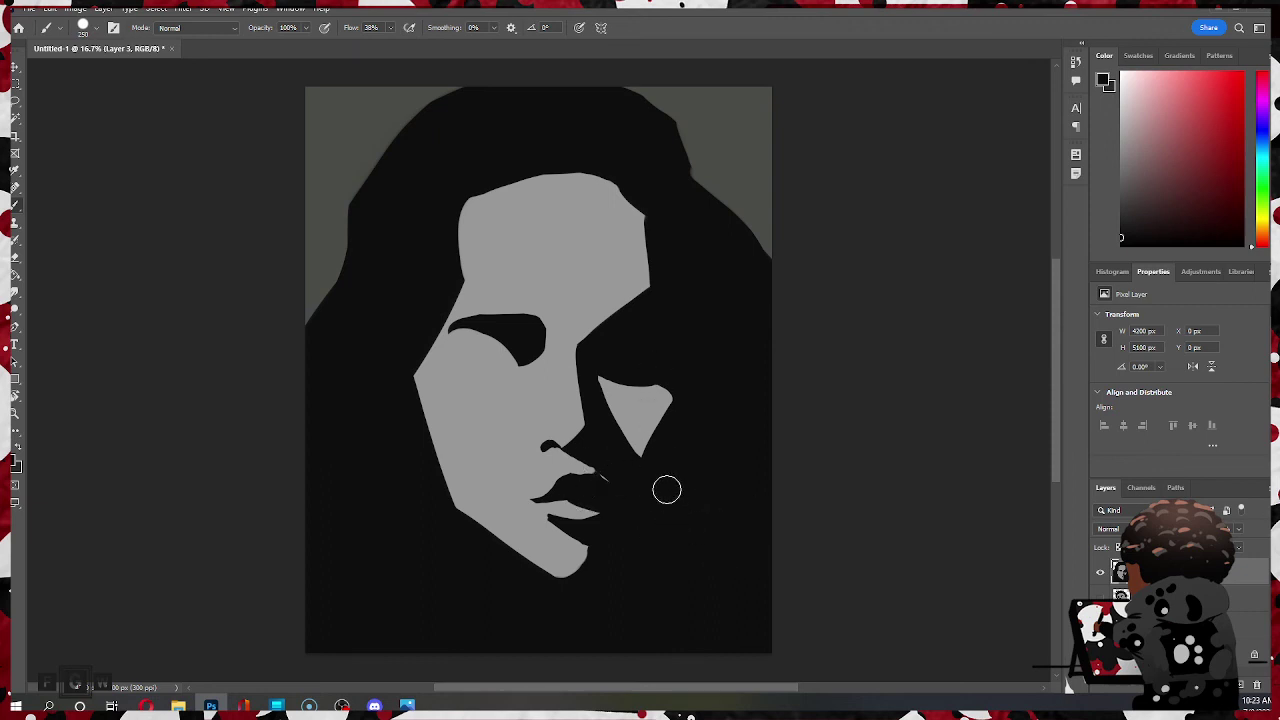
pyautogui.hotkey('ctrl', 'z')
pyautogui.moveTo(569, 494); pyautogui.dragTo(661, 523)
pyautogui.hotkey('ctrl', 'z')
pyautogui.moveTo(564, 498); pyautogui.dragTo(667, 528)
pyautogui.press('[')
pyautogui.press('[')
pyautogui.moveTo(462, 326); pyautogui.dragTo(428, 358)
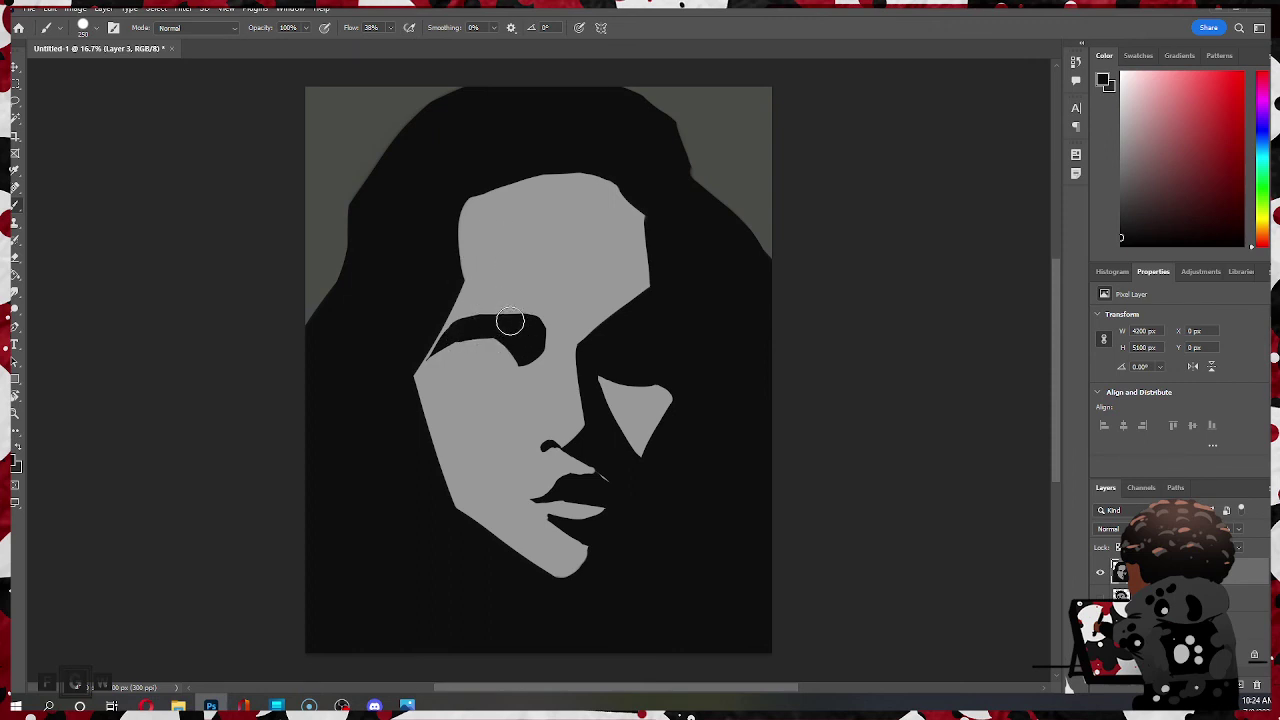
pyautogui.hotkey('ctrl', 'z')
pyautogui.hotkey('ctrl', 'z')
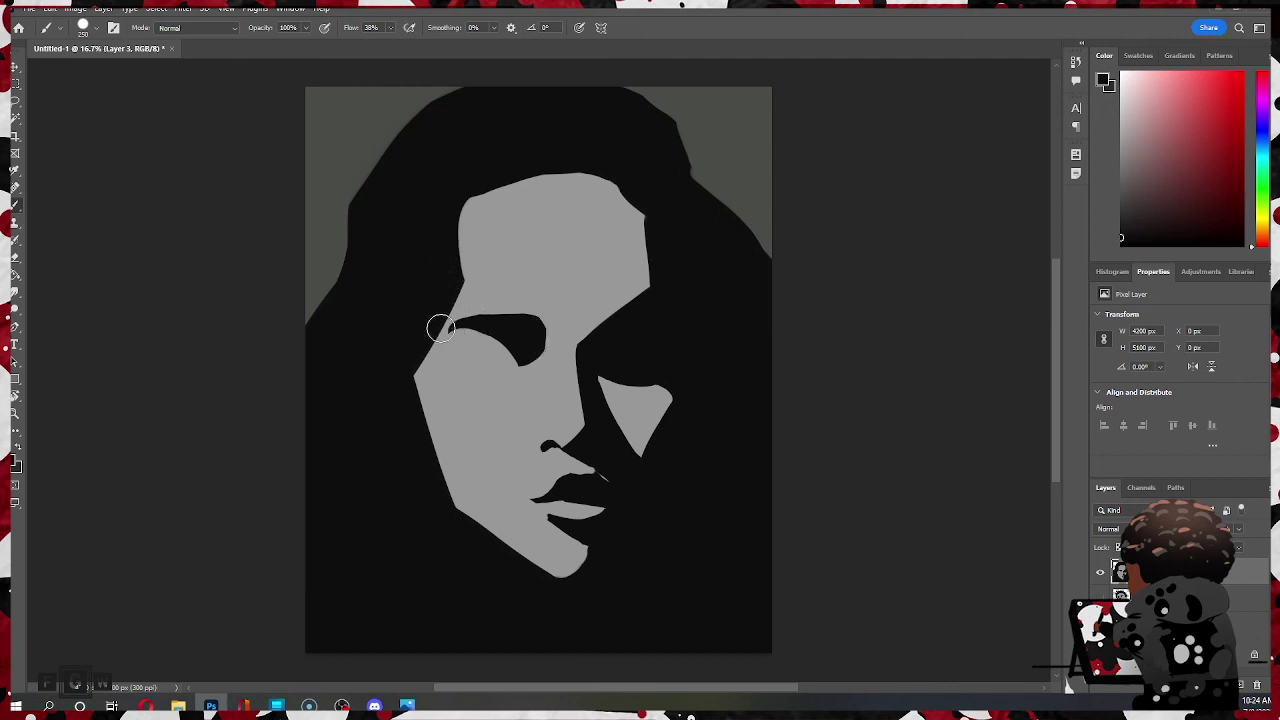
pyautogui.moveTo(441, 328); pyautogui.dragTo(408, 397)
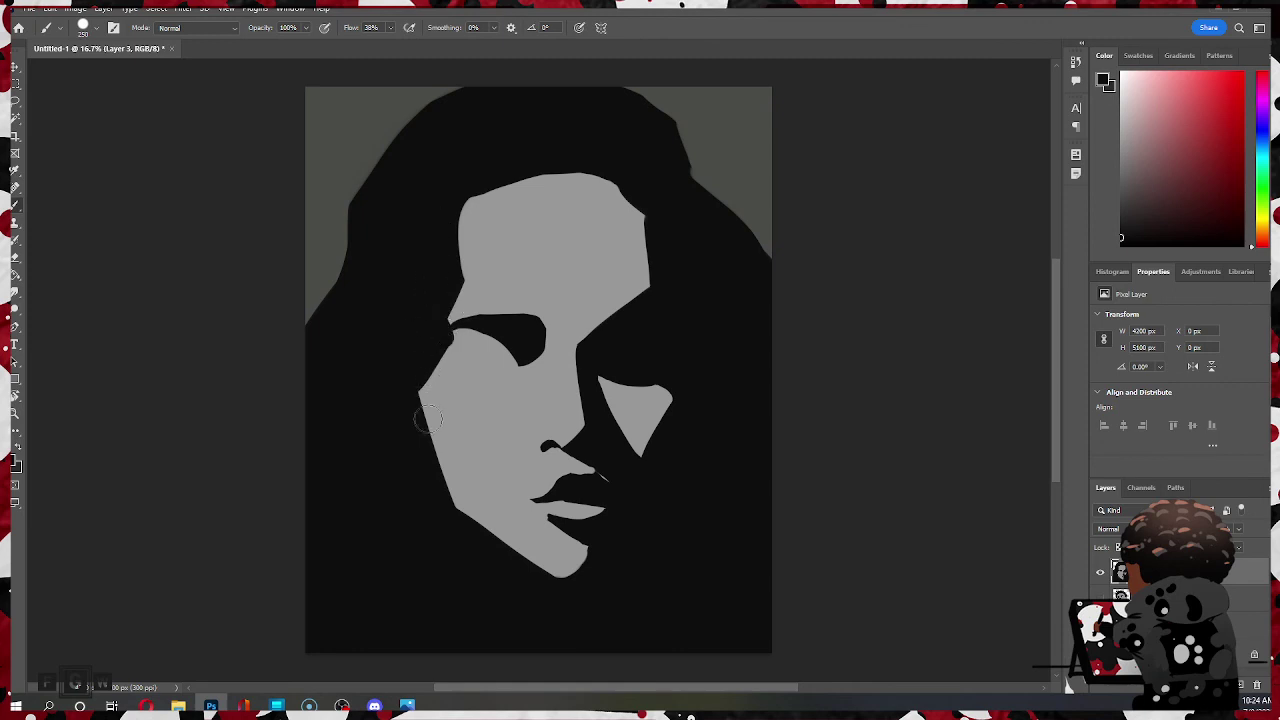
pyautogui.moveTo(419, 371); pyautogui.dragTo(427, 444)
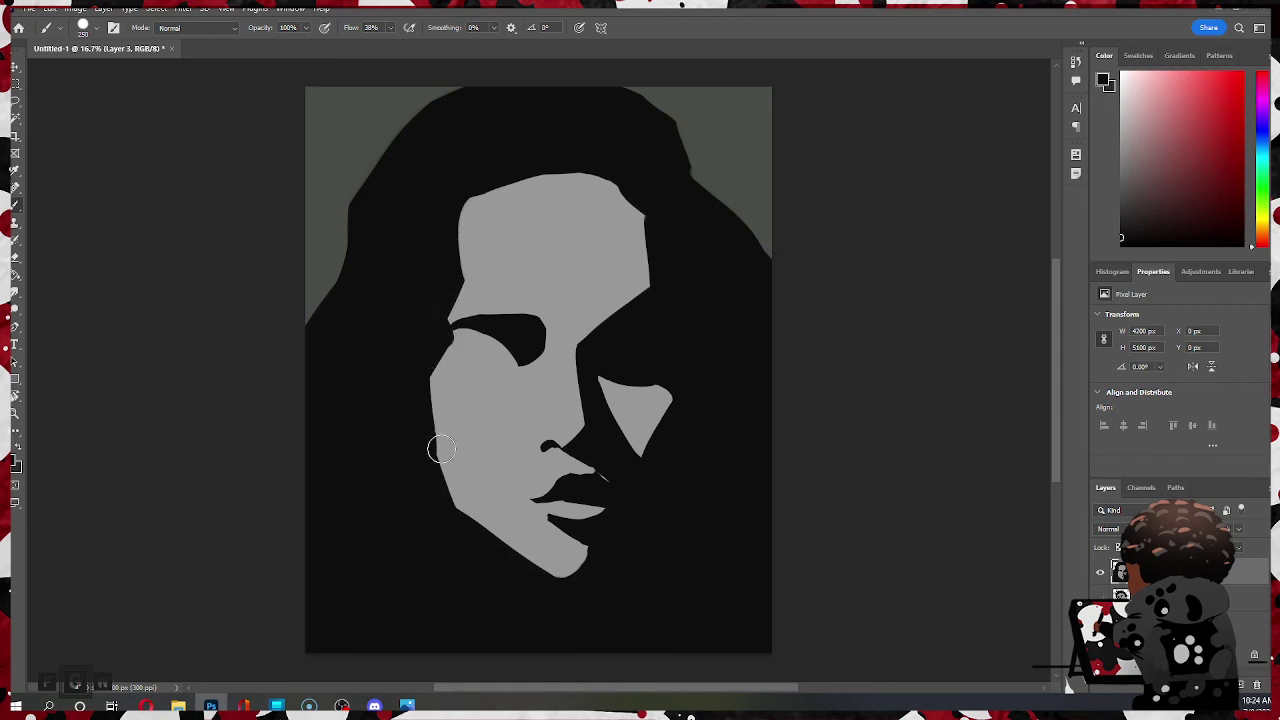
pyautogui.keyDown('alt'); pyautogui.click(483, 386); pyautogui.keyUp('alt')
pyautogui.hotkey('ctrl', 'z')
pyautogui.hotkey('ctrl', 'z')
pyautogui.hotkey('ctrl', 'z')
pyautogui.hotkey('ctrl', 'z')
pyautogui.hotkey('ctrl', 'z')
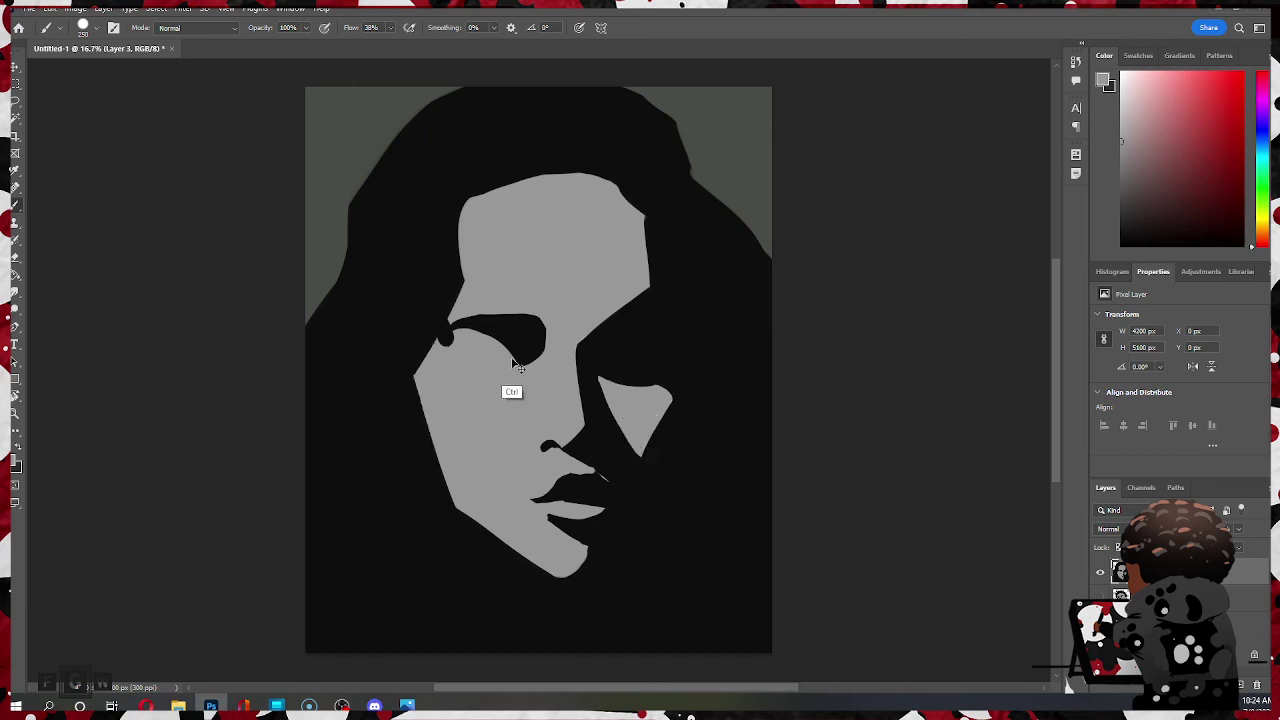
pyautogui.hotkey('ctrl', 'z')
pyautogui.keyDown('alt'); pyautogui.click(412, 309); pyautogui.keyUp('alt')
pyautogui.moveTo(448, 323); pyautogui.dragTo(416, 412)
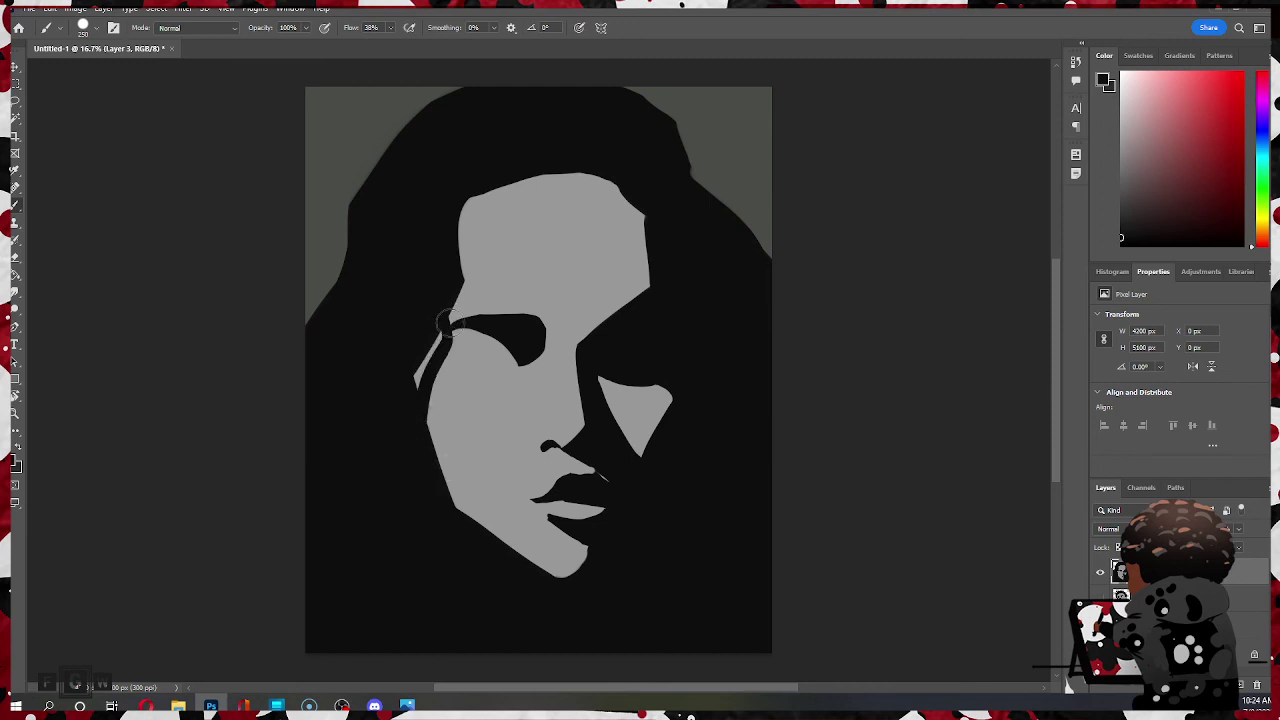
pyautogui.moveTo(447, 321); pyautogui.dragTo(423, 384)
pyautogui.hotkey('ctrl', 'z')
pyautogui.hotkey('ctrl', 'z')
pyautogui.hotkey('ctrl', 'z')
pyautogui.moveTo(443, 310); pyautogui.dragTo(431, 449)
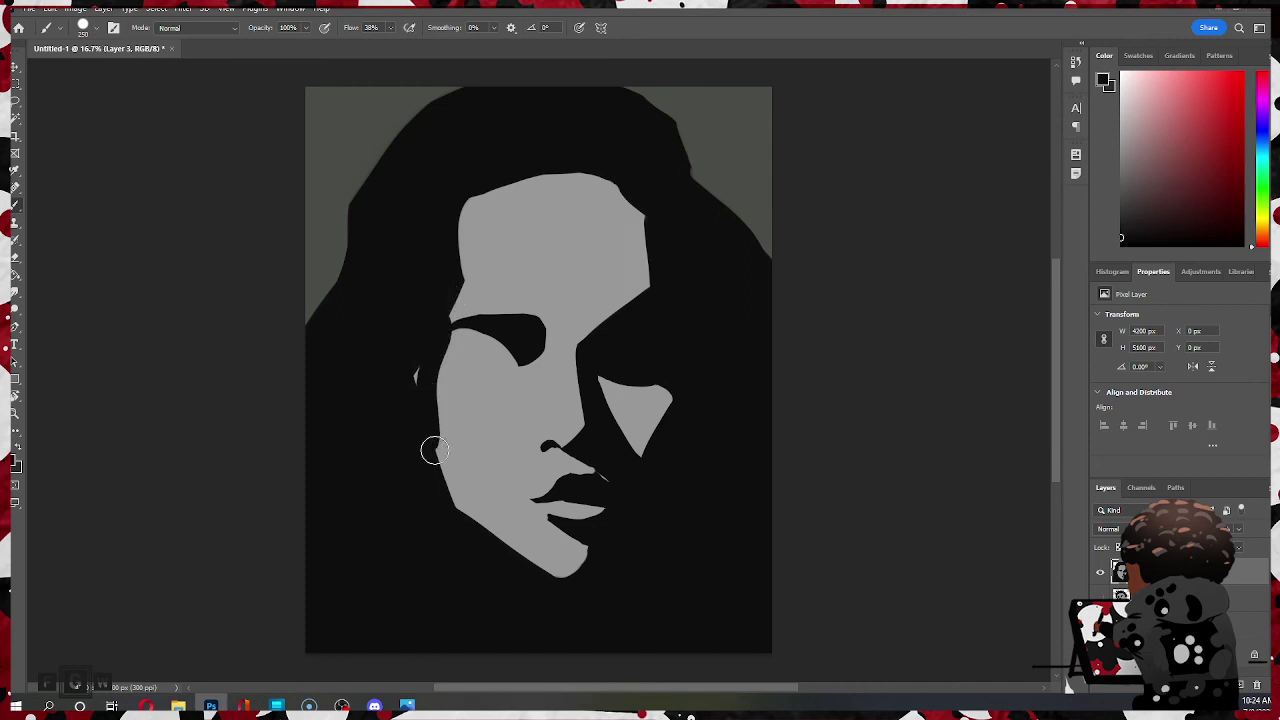
pyautogui.hotkey('ctrl', 'z')
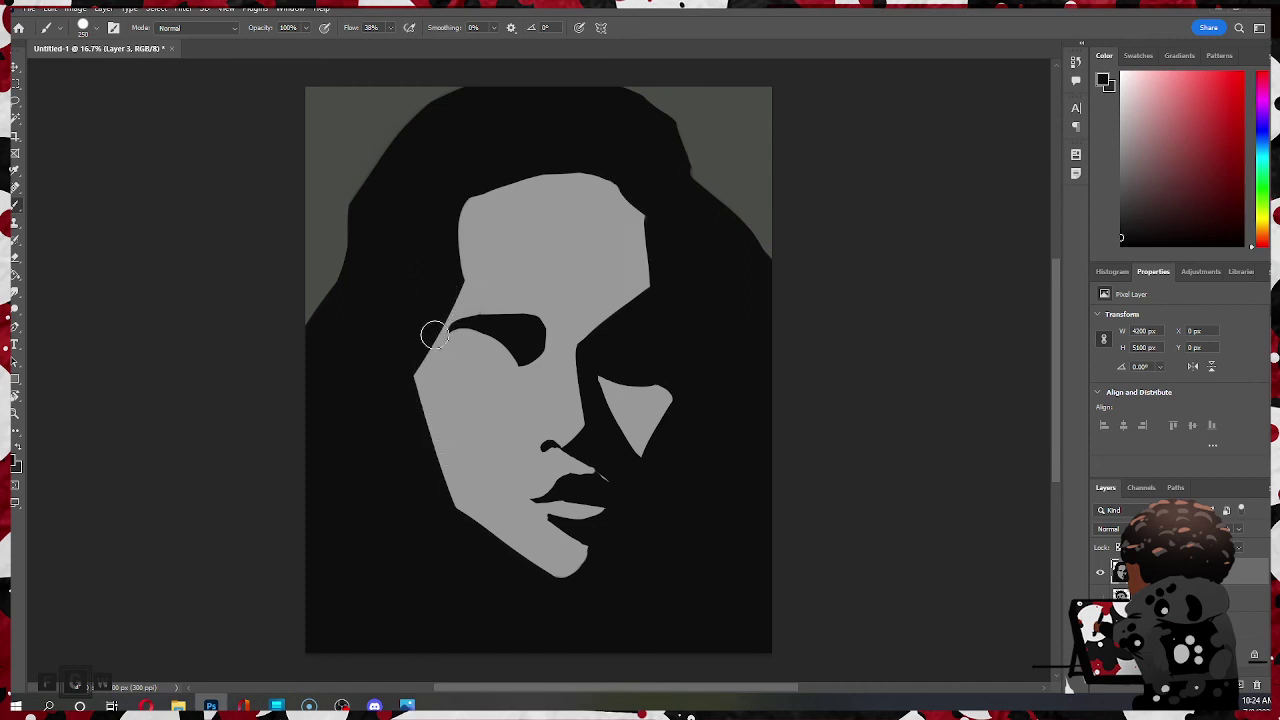
# - Carve a 250 px near-black band from the eye's outer corner down the cheek, leaving a thin light grey sliver outside it
pyautogui.moveTo(443, 300); pyautogui.dragTo(425, 466)
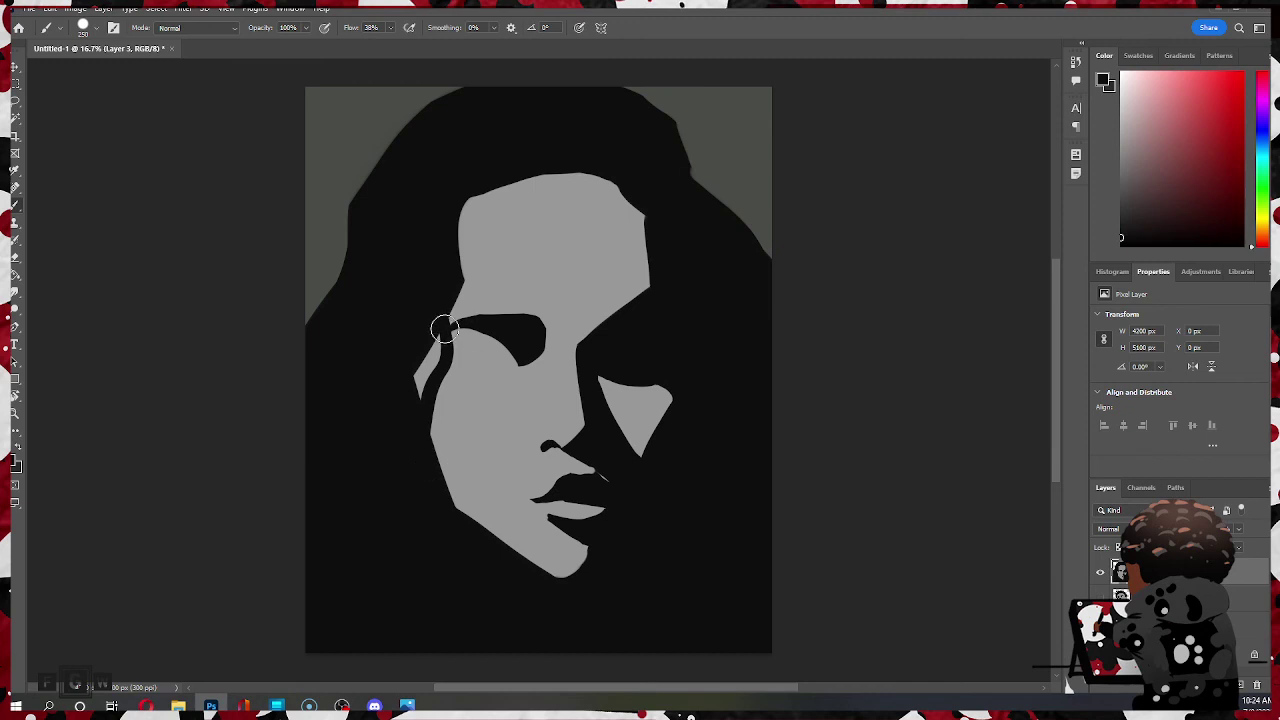
pyautogui.moveTo(443, 324); pyautogui.dragTo(428, 451)
pyautogui.press('[')
pyautogui.press('[')
pyautogui.keyDown('alt'); pyautogui.click(477, 372); pyautogui.keyUp('alt')
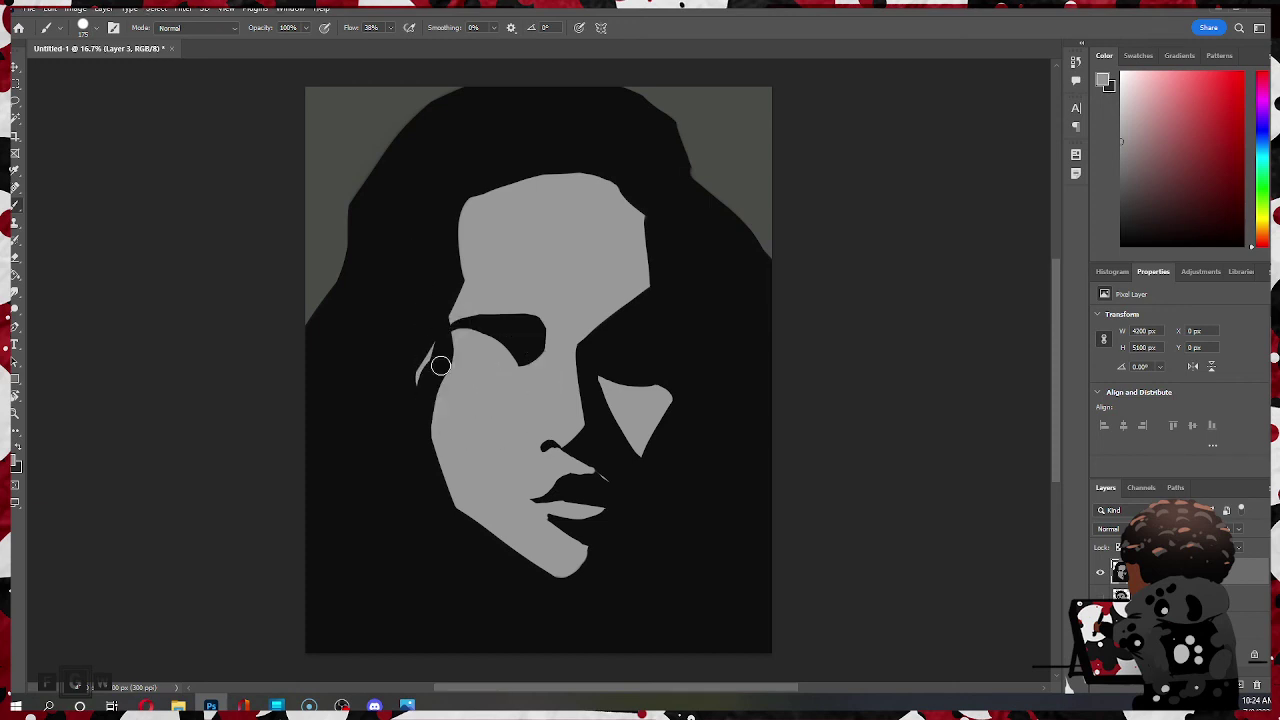
# - Thin and curve the light grey sliver beside the cheek with a 125 px near-black brush
pyautogui.press('[')
pyautogui.press('[')
pyautogui.keyDown('alt'); pyautogui.click(407, 358); pyautogui.keyUp('alt')
pyautogui.moveTo(435, 332); pyautogui.dragTo(428, 390)
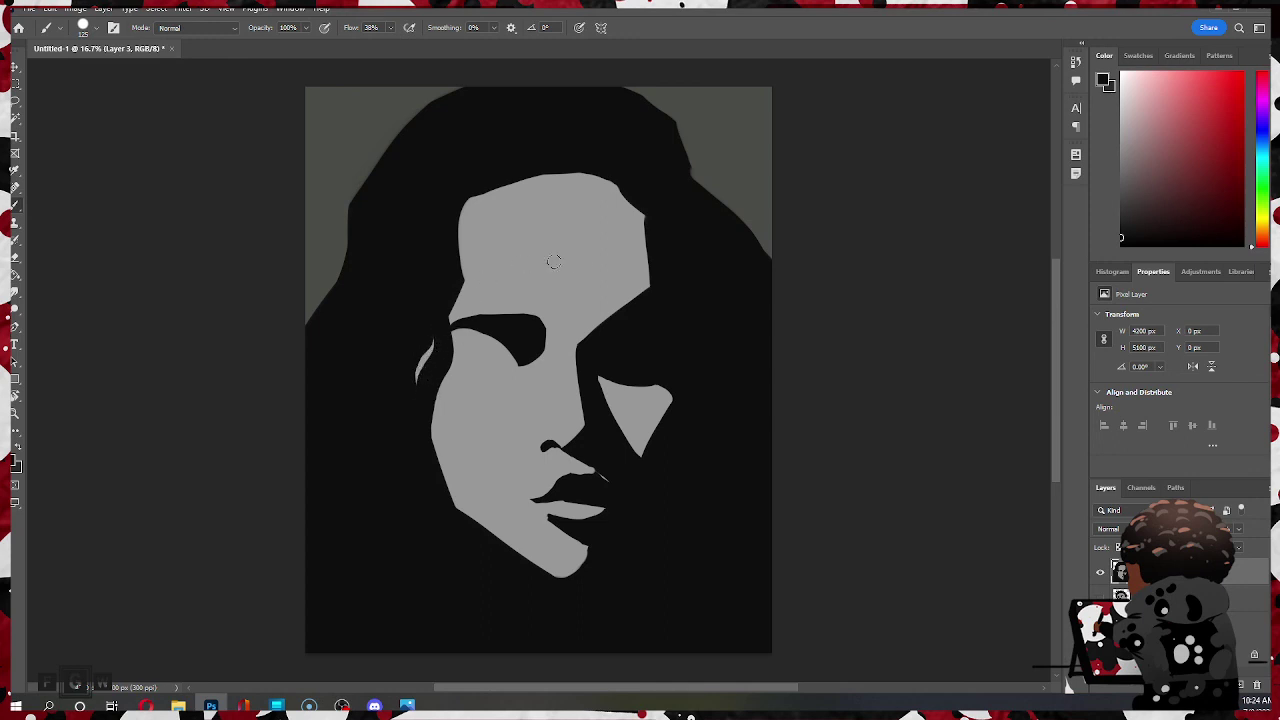
# - Trim the temple and the forehead's outer edge in near-black, enlarging the brush to 200 px
pyautogui.keyDown('alt'); pyautogui.click(454, 345); pyautogui.keyUp('alt')
pyautogui.moveTo(454, 345); pyautogui.dragTo(405, 296)
pyautogui.press(']')
pyautogui.press(']')
pyautogui.press(']')
pyautogui.moveTo(453, 300); pyautogui.dragTo(451, 211)
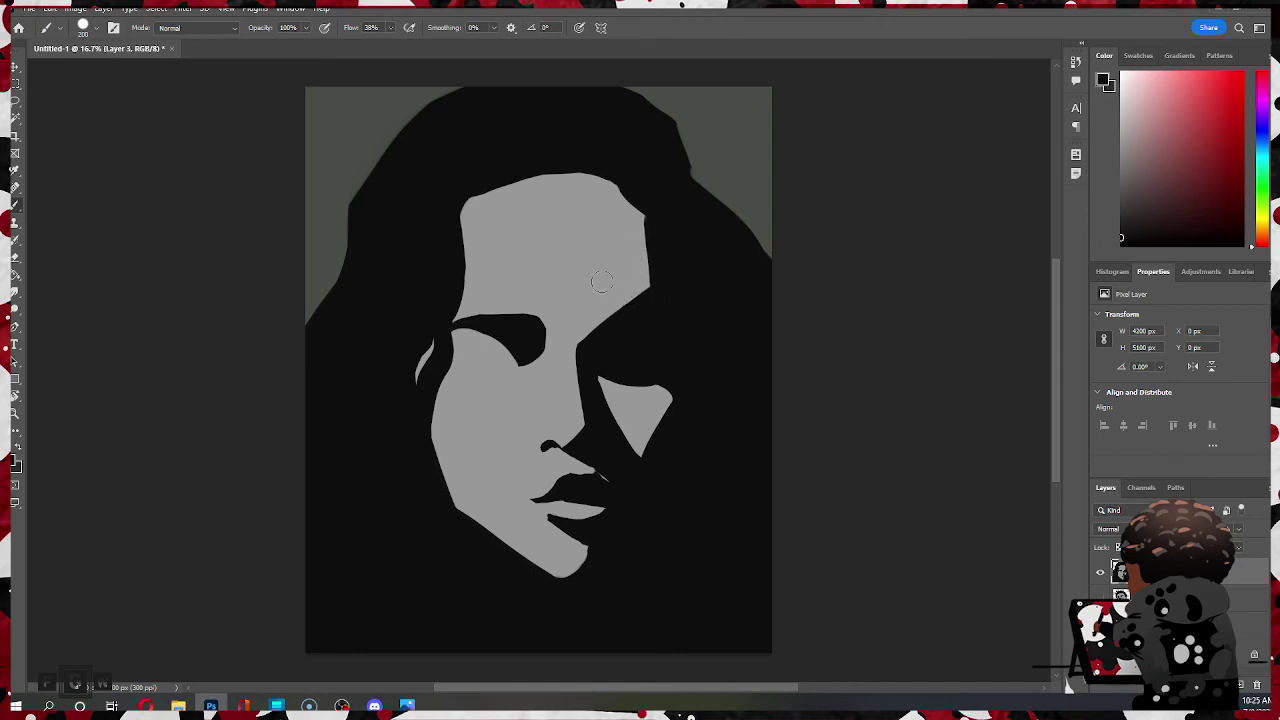
pyautogui.keyDown('alt'); pyautogui.click(587, 306); pyautogui.keyUp('alt')
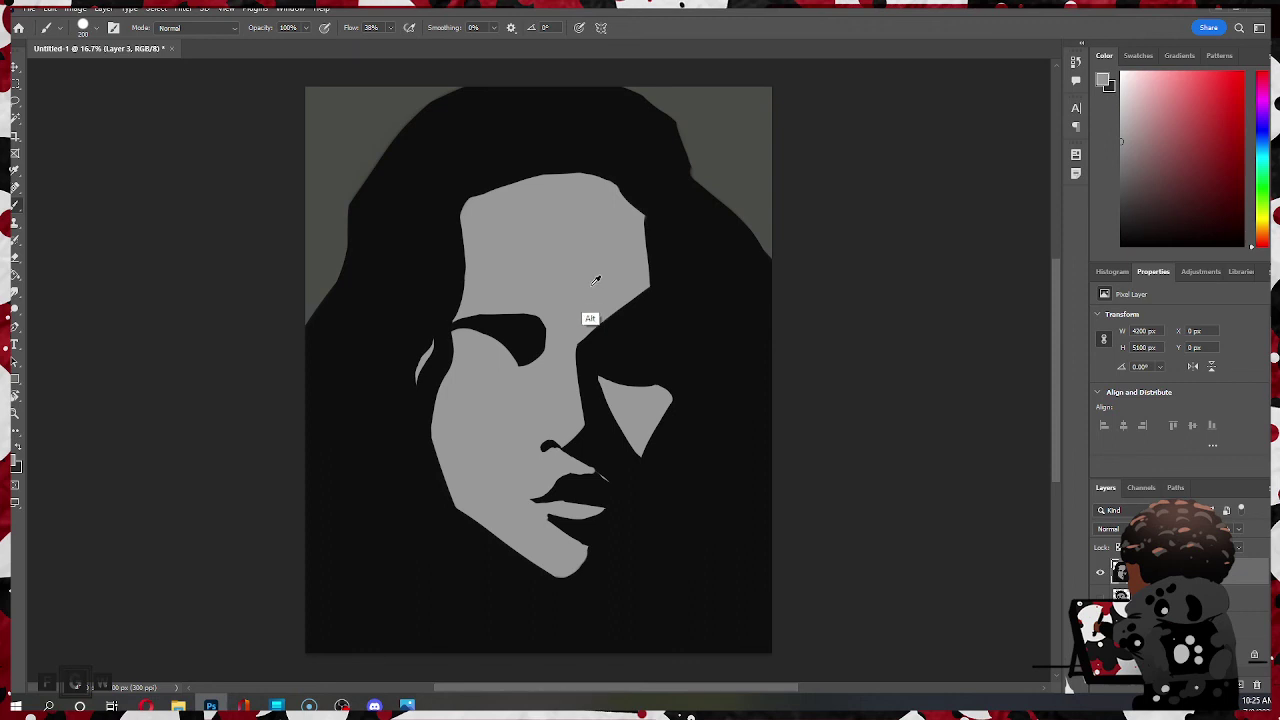
pyautogui.click(591, 441)
pyautogui.moveTo(591, 441); pyautogui.dragTo(586, 449)
pyautogui.hotkey('ctrl', 'z')
pyautogui.hotkey('alt', 'Tab')
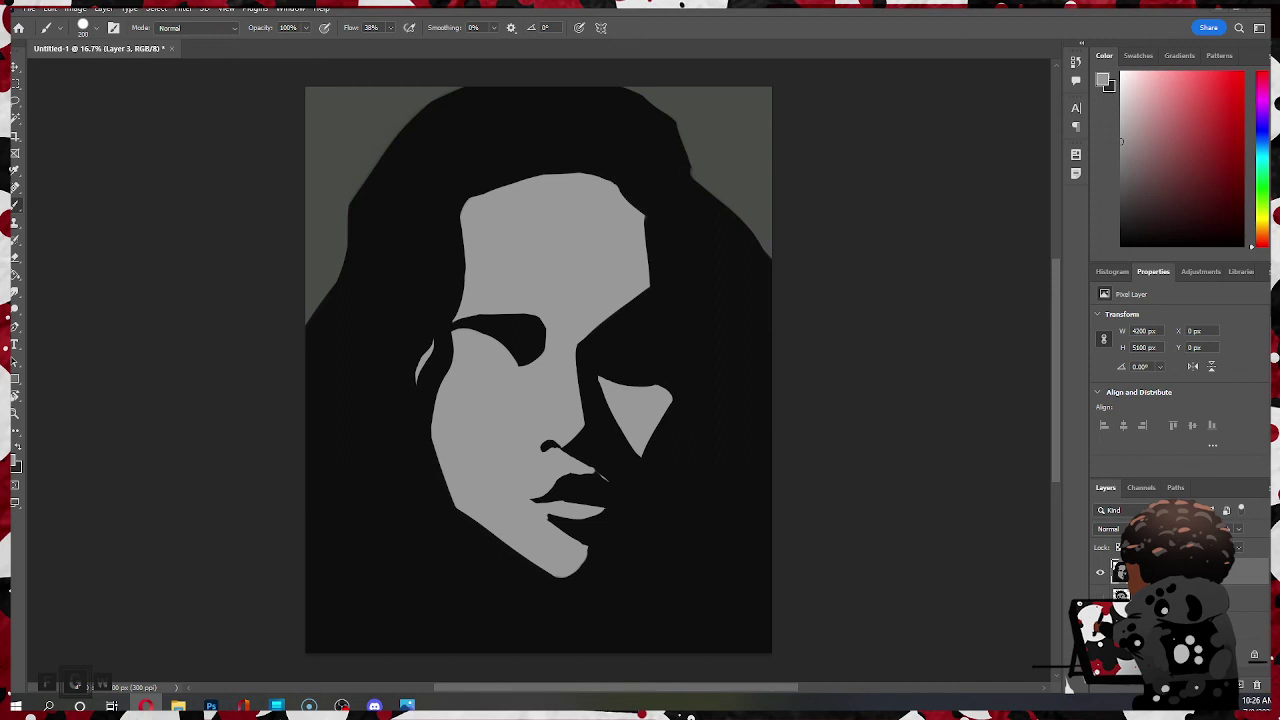
pyautogui.click(511, 233)
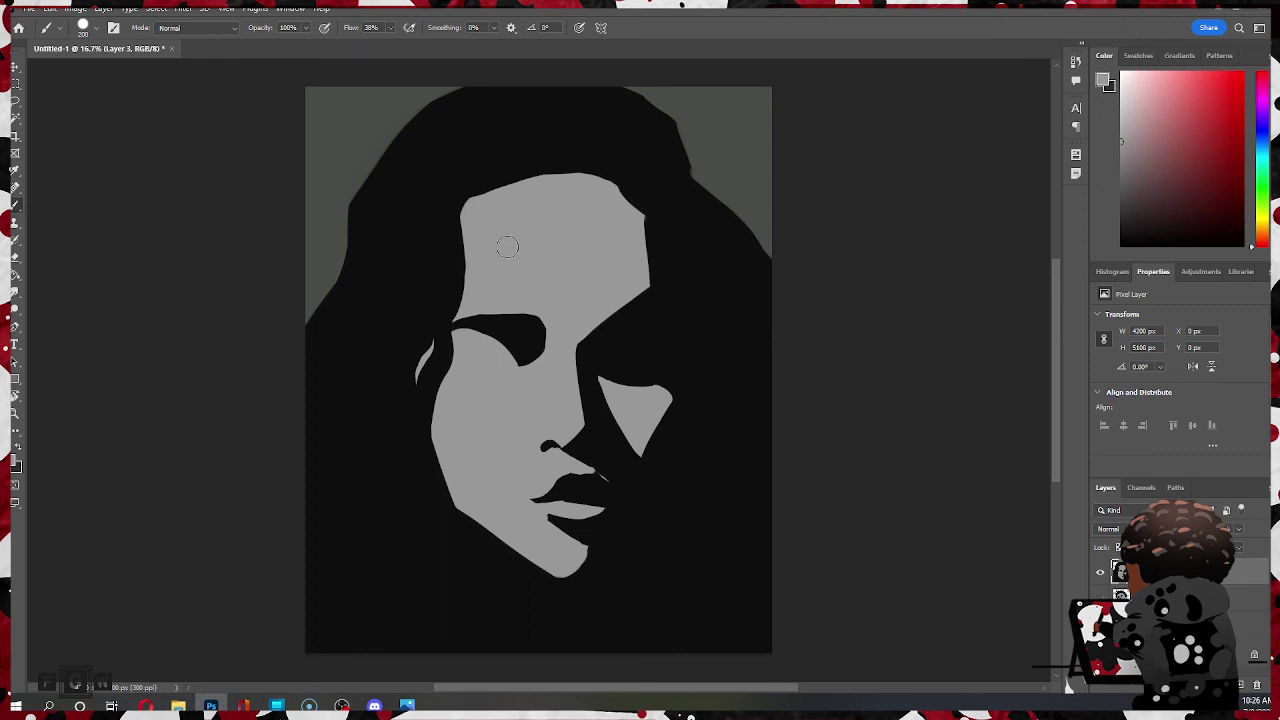
pyautogui.keyDown('alt'); pyautogui.click(519, 163); pyautogui.keyUp('alt')
pyautogui.moveTo(508, 236)
pyautogui.mouseDown()
pyautogui.moveTo(512, 268)
pyautogui.moveTo(536, 262)
pyautogui.moveTo(558, 215)
pyautogui.moveTo(549, 252)
pyautogui.mouseUp()
pyautogui.moveTo(553, 213); pyautogui.dragTo(558, 252)
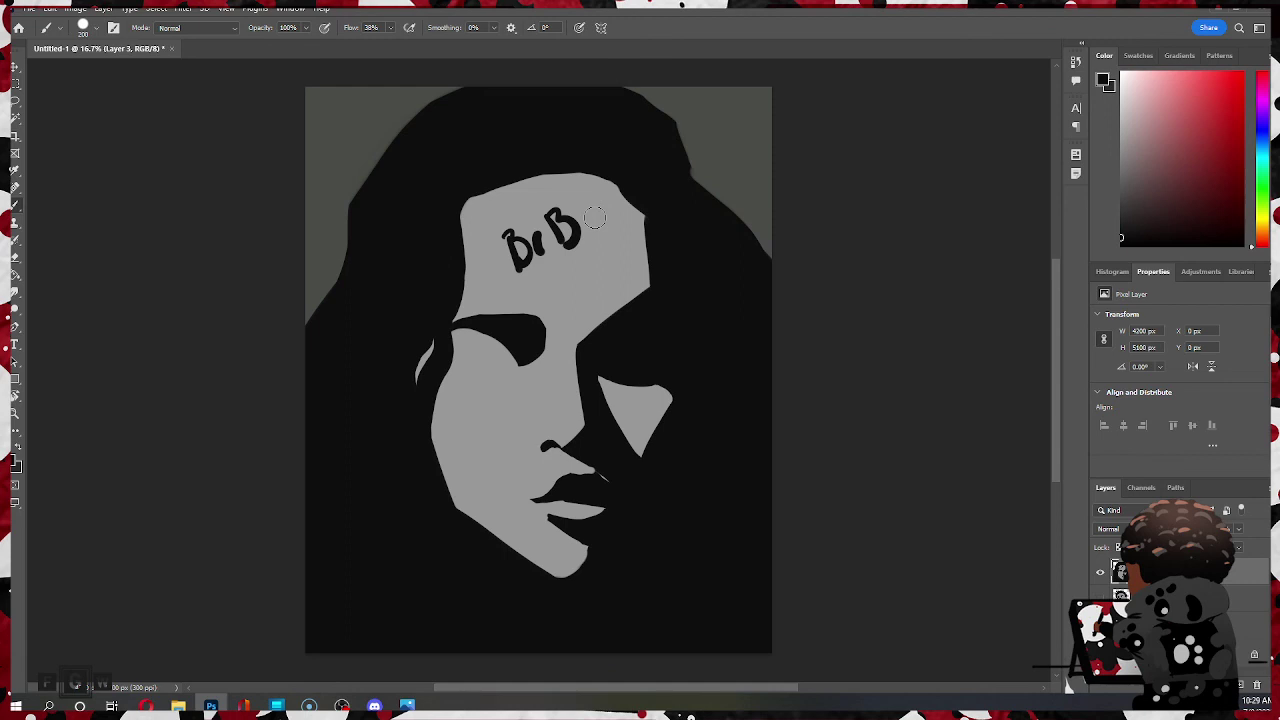
pyautogui.hotkey('ctrl', 'z')
pyautogui.hotkey('ctrl', 'z')
pyautogui.hotkey('ctrl', 'z')
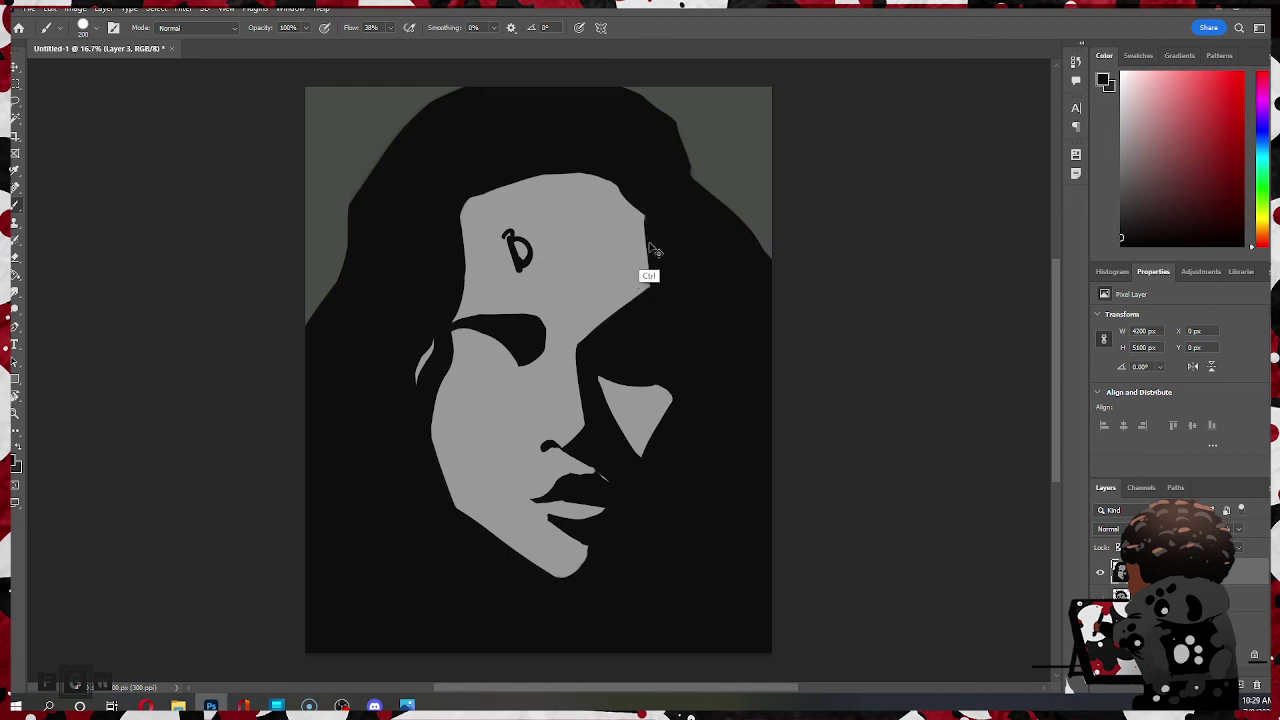
pyautogui.hotkey('ctrl', 'z')
pyautogui.hotkey('ctrl', 'z')
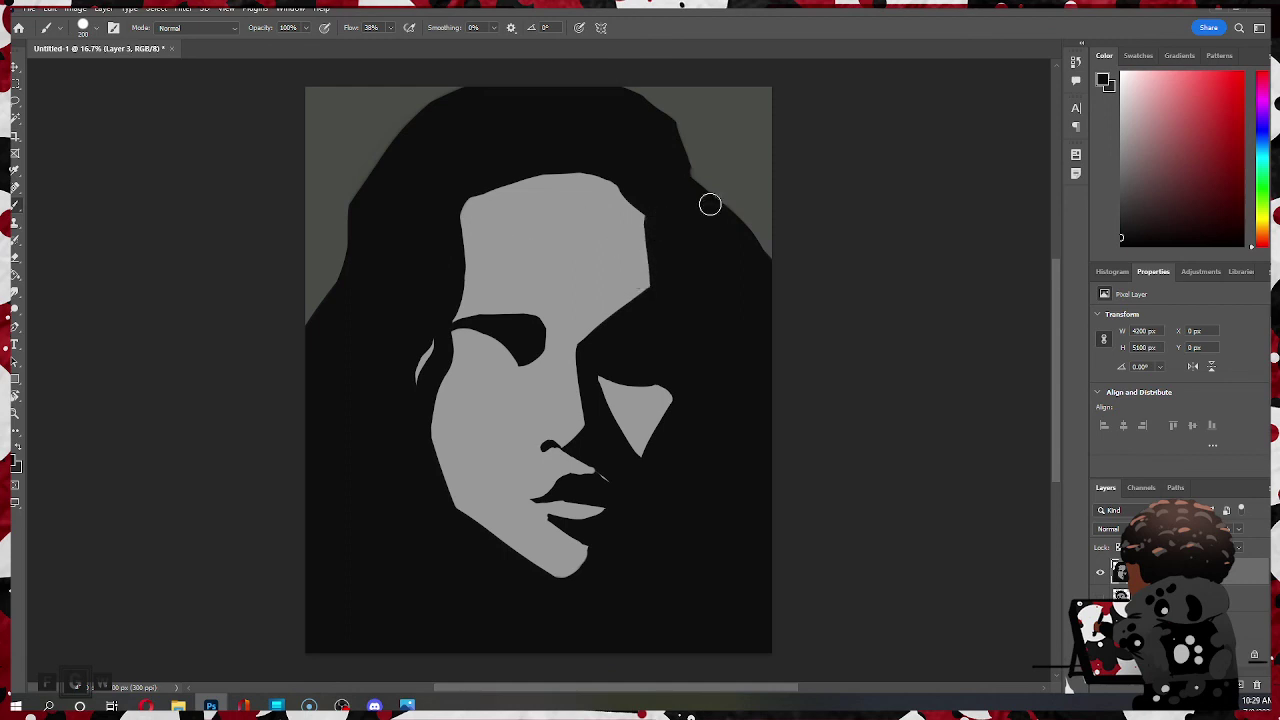
pyautogui.hotkey('alt', 'Tab')
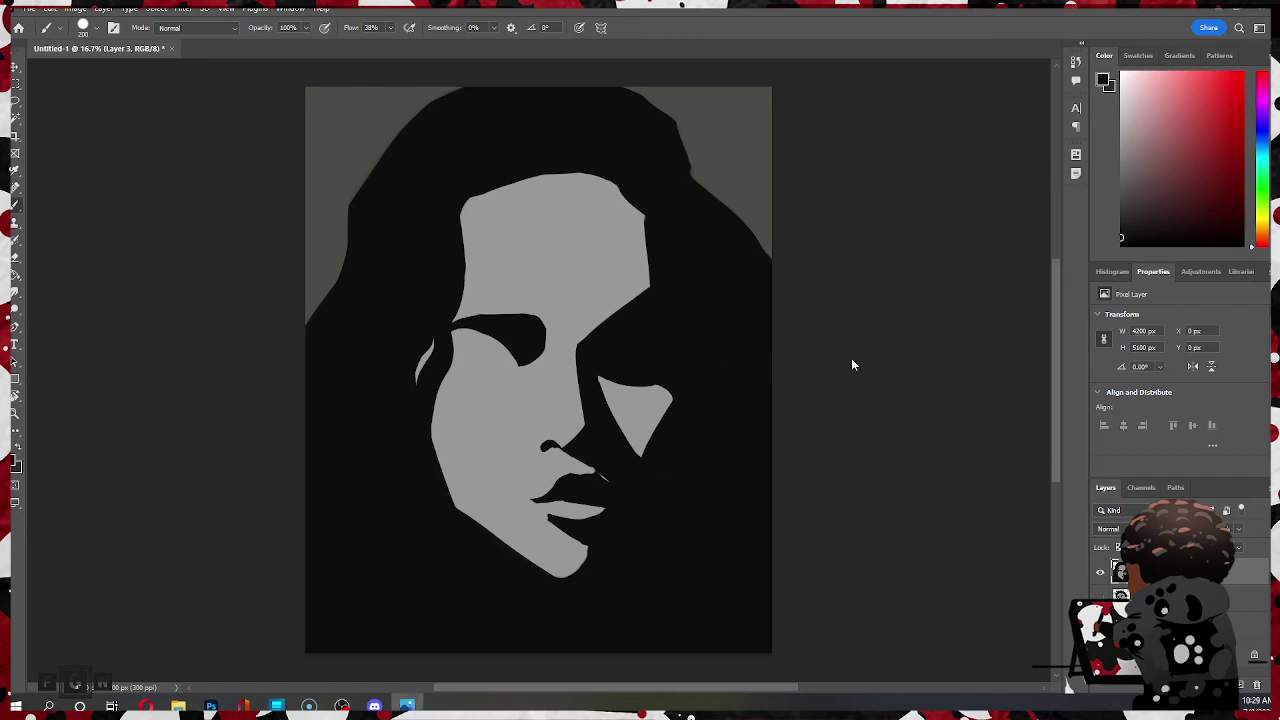
pyautogui.hotkey('alt', 'Tab')
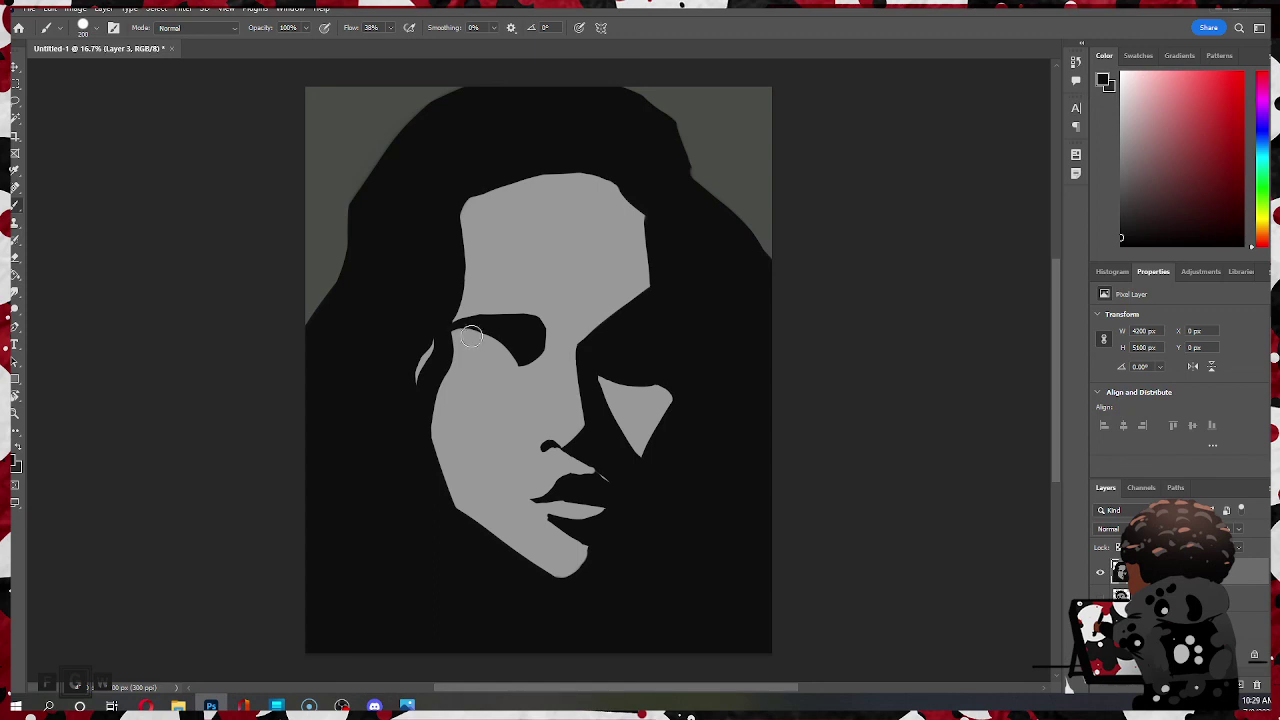
# - Extend the eye socket shadow's inner corner in near-black with a 150 px brush, redoing the stroke
pyautogui.press('[')
pyautogui.moveTo(472, 352); pyautogui.dragTo(504, 338)
pyautogui.hotkey('ctrl', 'z')
pyautogui.moveTo(550, 333); pyautogui.dragTo(511, 365)
pyautogui.press('ctrl')
pyautogui.press('e')
pyautogui.press('b')
pyautogui.keyDown('alt'); pyautogui.click(511, 407); pyautogui.keyUp('alt')
pyautogui.keyDown('alt'); pyautogui.click(605, 517); pyautogui.keyUp('alt')
pyautogui.moveTo(507, 367); pyautogui.dragTo(525, 356)
# - Paint a curved near-black upper lid line across the lit eye with the 150 px brush
pyautogui.keyDown('alt'); pyautogui.click(499, 380); pyautogui.keyUp('alt')
pyautogui.keyDown('alt'); pyautogui.click(508, 366); pyautogui.keyUp('alt')
pyautogui.moveTo(507, 349); pyautogui.dragTo(494, 343)
pyautogui.moveTo(500, 343); pyautogui.dragTo(460, 348)
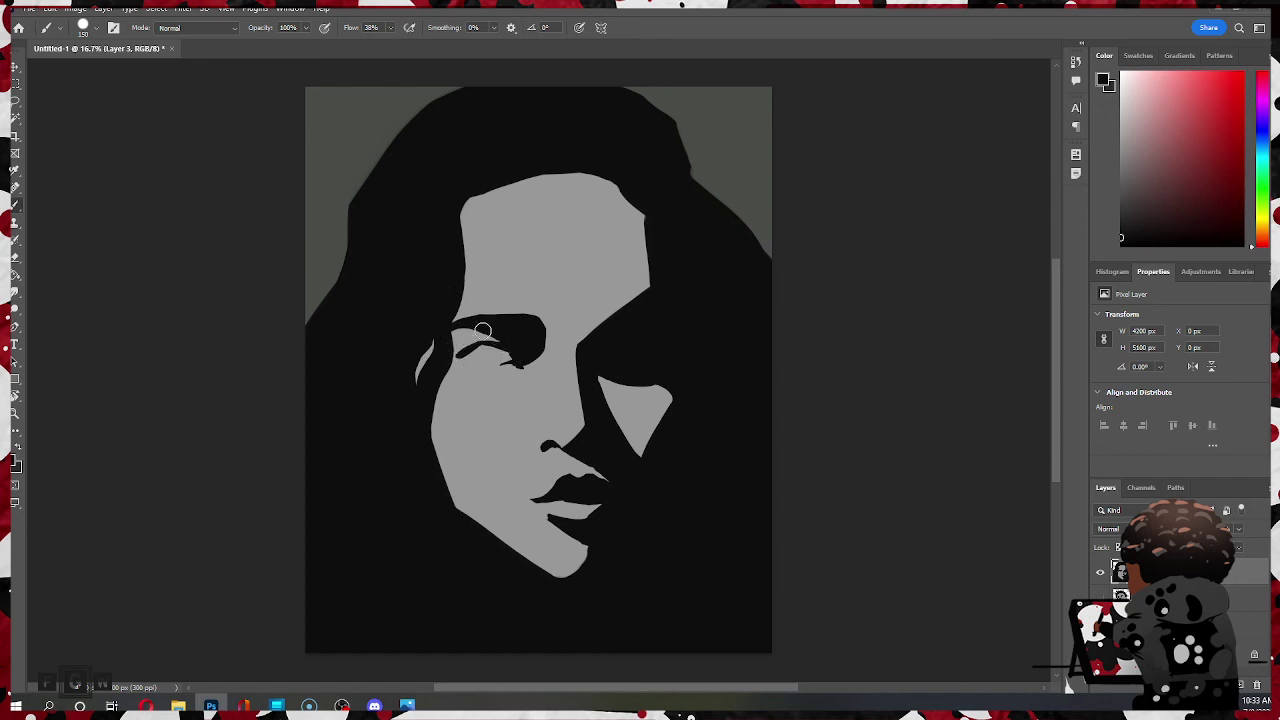
# - Shape the lit eye's outer corner and start the lower lid line, alternating near-black and light grey strokes
pyautogui.keyDown('alt'); pyautogui.click(490, 339); pyautogui.keyUp('alt')
pyautogui.keyDown('alt'); pyautogui.click(492, 364); pyautogui.keyUp('alt')
pyautogui.moveTo(460, 356); pyautogui.dragTo(471, 360)
pyautogui.press('alt')
pyautogui.keyDown('alt'); pyautogui.click(477, 400); pyautogui.keyUp('alt')
pyautogui.moveTo(476, 355); pyautogui.dragTo(469, 353)
pyautogui.keyDown('alt'); pyautogui.click(505, 360); pyautogui.keyUp('alt')
pyautogui.moveTo(481, 346)
pyautogui.mouseDown()
pyautogui.moveTo(471, 351)
pyautogui.moveTo(484, 349)
pyautogui.mouseUp()
pyautogui.hotkey('ctrl', 'z')
pyautogui.hotkey('ctrl', 'z')
pyautogui.moveTo(460, 358); pyautogui.dragTo(474, 362)
# - Refine the lower lid line toward the eye's inner corner with sampled near-black and light grey
pyautogui.keyDown('alt'); pyautogui.click(481, 354); pyautogui.keyUp('alt')
pyautogui.keyDown('alt'); pyautogui.click(470, 357); pyautogui.keyUp('alt')
pyautogui.keyDown('alt'); pyautogui.click(484, 342); pyautogui.keyUp('alt')
pyautogui.keyDown('alt'); pyautogui.click(481, 343); pyautogui.keyUp('alt')
pyautogui.keyDown('alt'); pyautogui.click(513, 363); pyautogui.keyUp('alt')
pyautogui.keyDown('alt'); pyautogui.click(505, 370); pyautogui.keyUp('alt')
pyautogui.moveTo(506, 369); pyautogui.dragTo(534, 354)
pyautogui.hotkey('ctrl', 'z')
pyautogui.keyDown('alt'); pyautogui.click(524, 358); pyautogui.keyUp('alt')
pyautogui.keyDown('alt'); pyautogui.click(500, 388); pyautogui.keyUp('alt')
pyautogui.moveTo(507, 356); pyautogui.dragTo(510, 354)
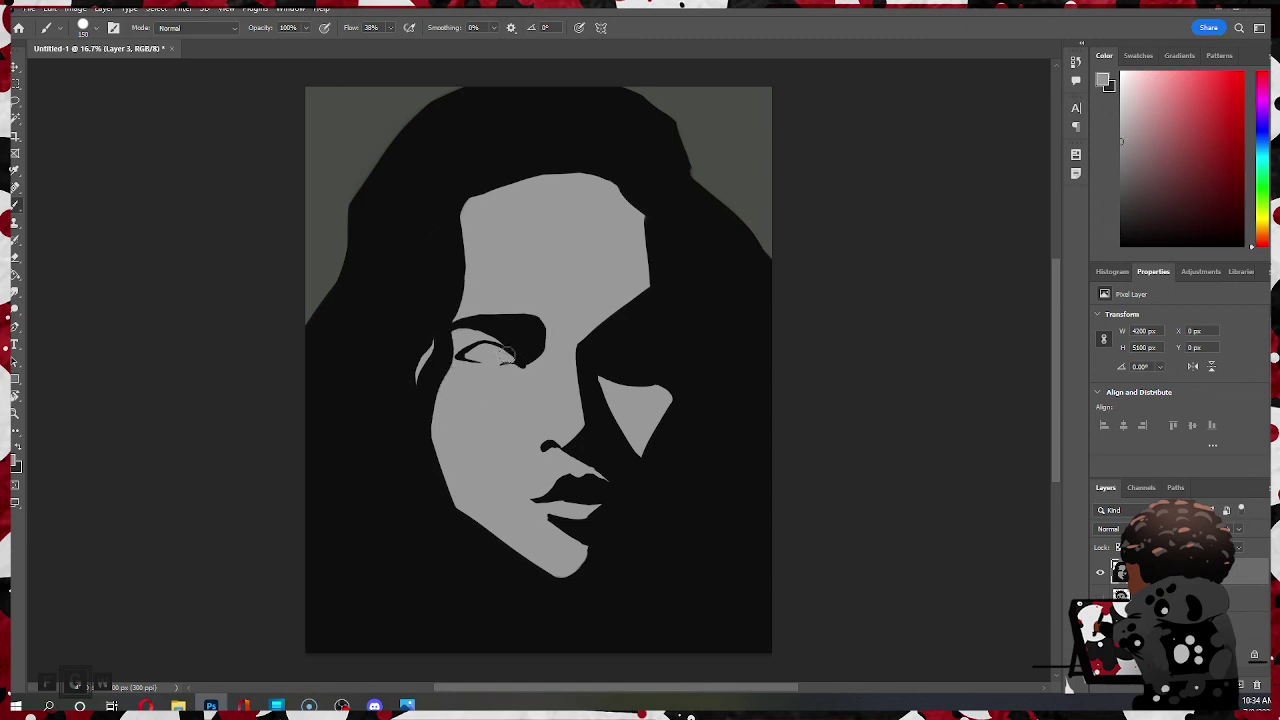
# - Add a thin near-black crease above the lit eye's upper lid with a 70 px brush, undoing unwanted strokes
pyautogui.keyDown('alt'); pyautogui.click(527, 346); pyautogui.keyUp('alt')
pyautogui.press('ctrl')
pyautogui.hotkey('ctrl', 'z')
pyautogui.hotkey('ctrl', 'z')
pyautogui.hotkey('ctrl', 'z')
pyautogui.press('[')
pyautogui.hotkey('ctrl', 'z')
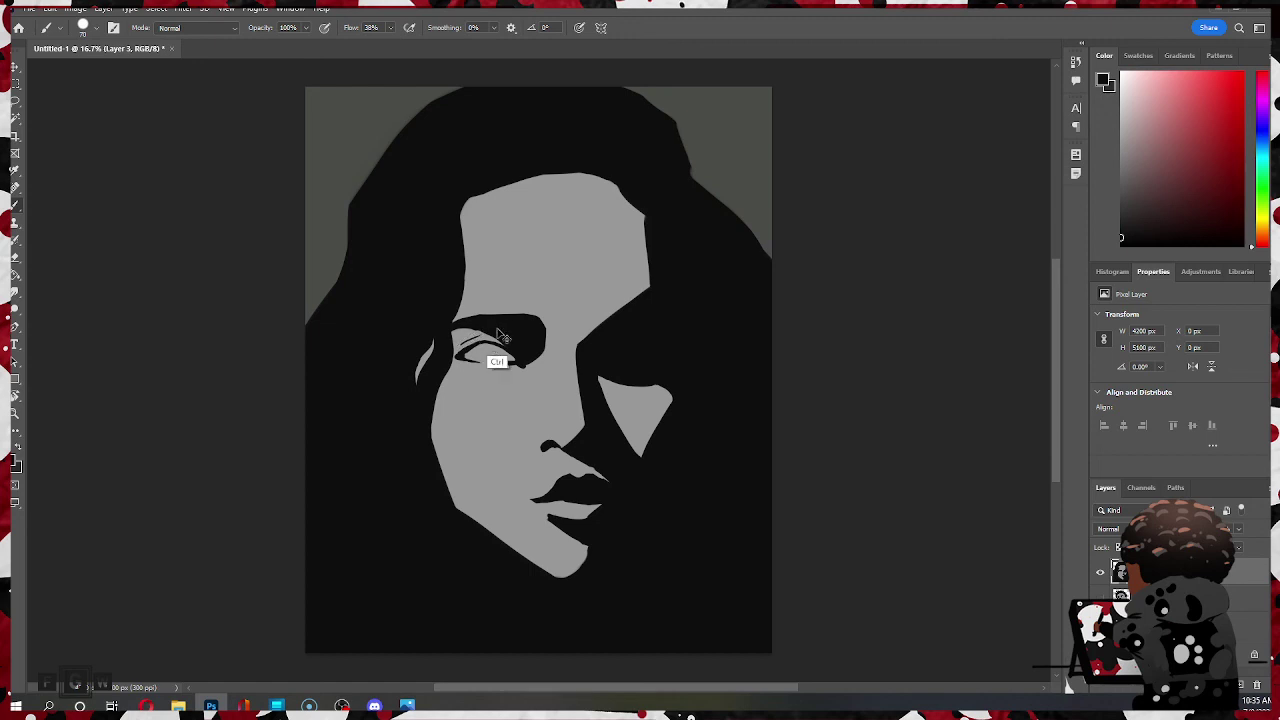
pyautogui.press('[')
pyautogui.keyDown('alt'); pyautogui.click(470, 362); pyautogui.keyUp('alt')
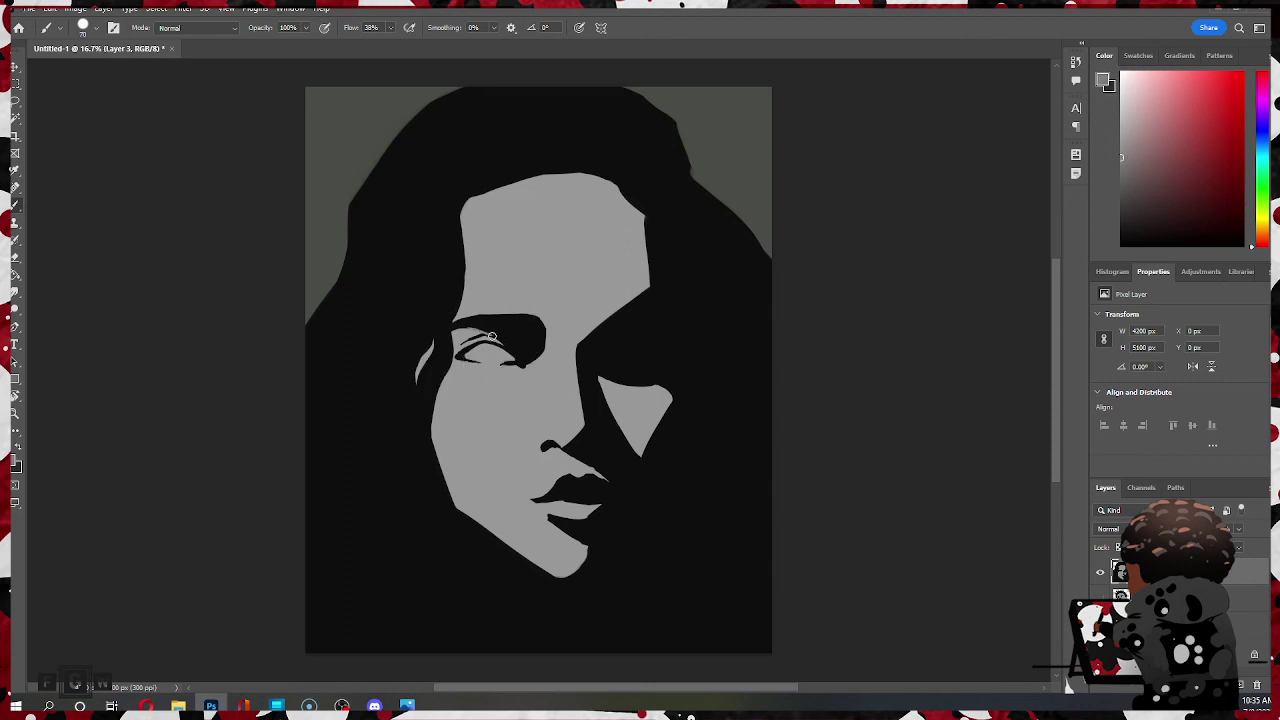
pyautogui.hotkey('ctrl', 'z')
# - Clean up the upper lid crease and paint a round near-black iris with a 300 px brush
pyautogui.keyDown('alt'); pyautogui.click(468, 328); pyautogui.keyUp('alt')
pyautogui.keyDown('alt'); pyautogui.click(545, 230); pyautogui.keyUp('alt')
pyautogui.keyDown('alt'); pyautogui.click(475, 324); pyautogui.keyUp('alt')
pyautogui.keyDown('alt'); pyautogui.click(430, 258); pyautogui.keyUp('alt')
pyautogui.keyDown('alt'); pyautogui.click(485, 399); pyautogui.keyUp('alt')
pyautogui.moveTo(469, 343); pyautogui.dragTo(465, 346)
pyautogui.keyDown('alt'); pyautogui.click(528, 363); pyautogui.keyUp('alt')
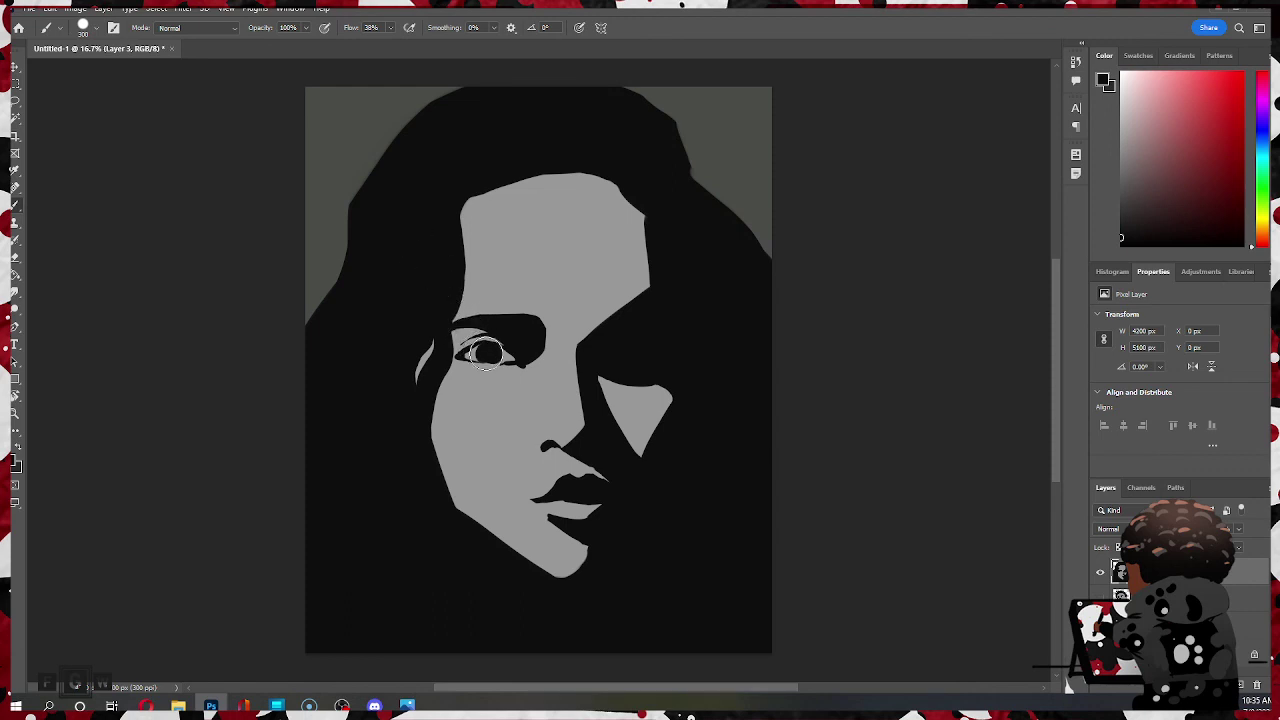
# - Fill a curved near-black shadow beneath the lit eye, finishing with a 200 px brush
pyautogui.press('[')
pyautogui.press('[')
pyautogui.press('[')
pyautogui.press('[')
pyautogui.keyDown('alt'); pyautogui.click(486, 374); pyautogui.keyUp('alt')
pyautogui.moveTo(471, 365); pyautogui.dragTo(490, 369)
pyautogui.keyDown('alt'); pyautogui.click(488, 362); pyautogui.keyUp('alt')
pyautogui.keyDown('alt'); pyautogui.click(478, 368); pyautogui.keyUp('alt')
pyautogui.keyDown('alt'); pyautogui.click(526, 334); pyautogui.keyUp('alt')
pyautogui.press(']')
pyautogui.moveTo(466, 363)
pyautogui.mouseDown()
pyautogui.moveTo(502, 363)
pyautogui.moveTo(464, 364)
pyautogui.mouseUp()
pyautogui.moveTo(529, 306); pyautogui.dragTo(516, 305)
pyautogui.moveTo(487, 367)
pyautogui.mouseDown()
pyautogui.moveTo(524, 355)
pyautogui.moveTo(481, 369)
pyautogui.mouseUp()
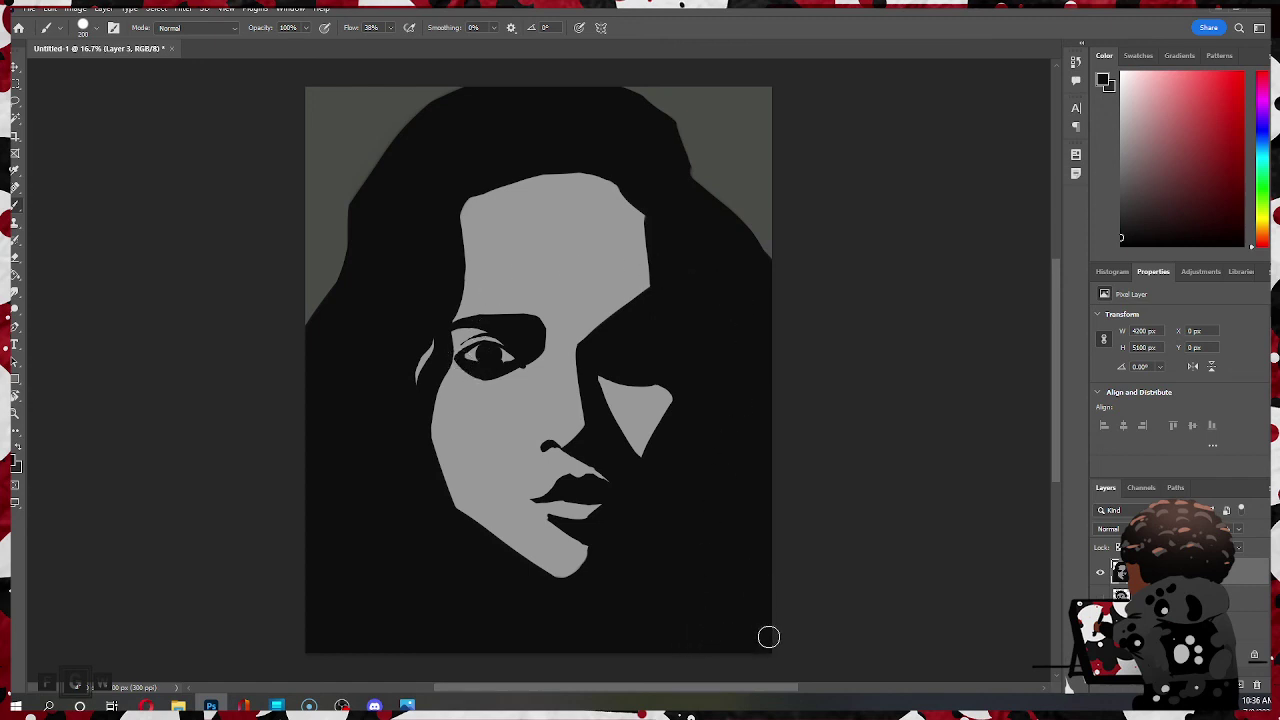
# - Trim the eye's inner corner in light grey and darken its outer corner in near-black with the 200 px brush
pyautogui.keyDown('alt'); pyautogui.click(536, 392); pyautogui.keyUp('alt')
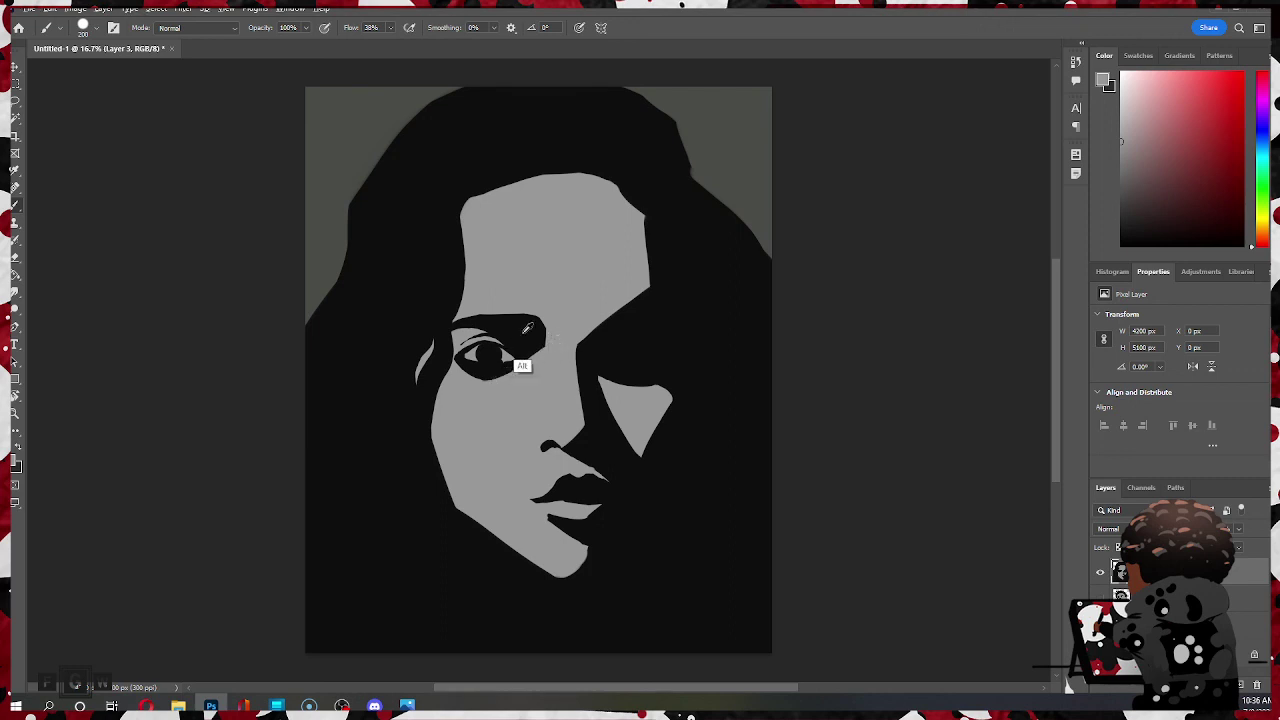
pyautogui.keyDown('alt'); pyautogui.click(530, 352); pyautogui.keyUp('alt')
pyautogui.moveTo(534, 349)
pyautogui.mouseDown()
pyautogui.moveTo(540, 337)
pyautogui.moveTo(537, 375)
pyautogui.mouseUp()
pyautogui.keyDown('alt'); pyautogui.click(557, 334); pyautogui.keyUp('alt')
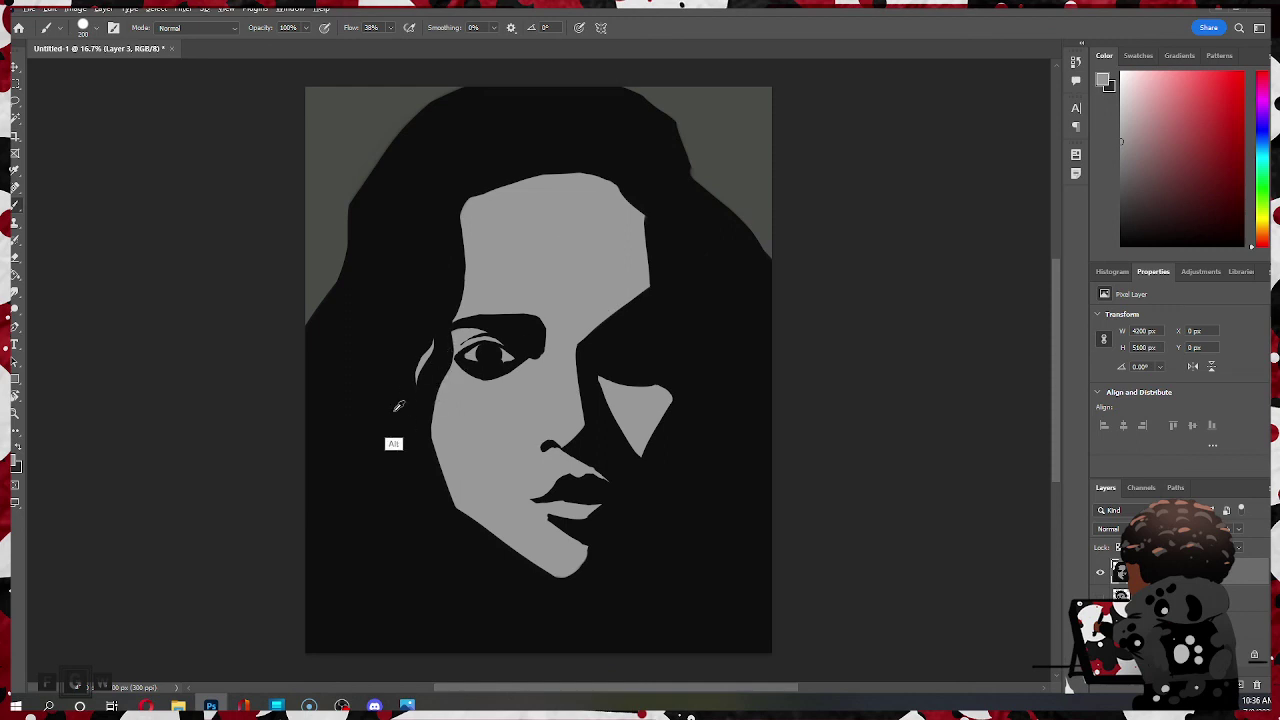
pyautogui.keyDown('alt'); pyautogui.click(362, 511); pyautogui.keyUp('alt')
pyautogui.moveTo(449, 360)
pyautogui.mouseDown()
pyautogui.moveTo(477, 376)
pyautogui.moveTo(449, 355)
pyautogui.mouseUp()
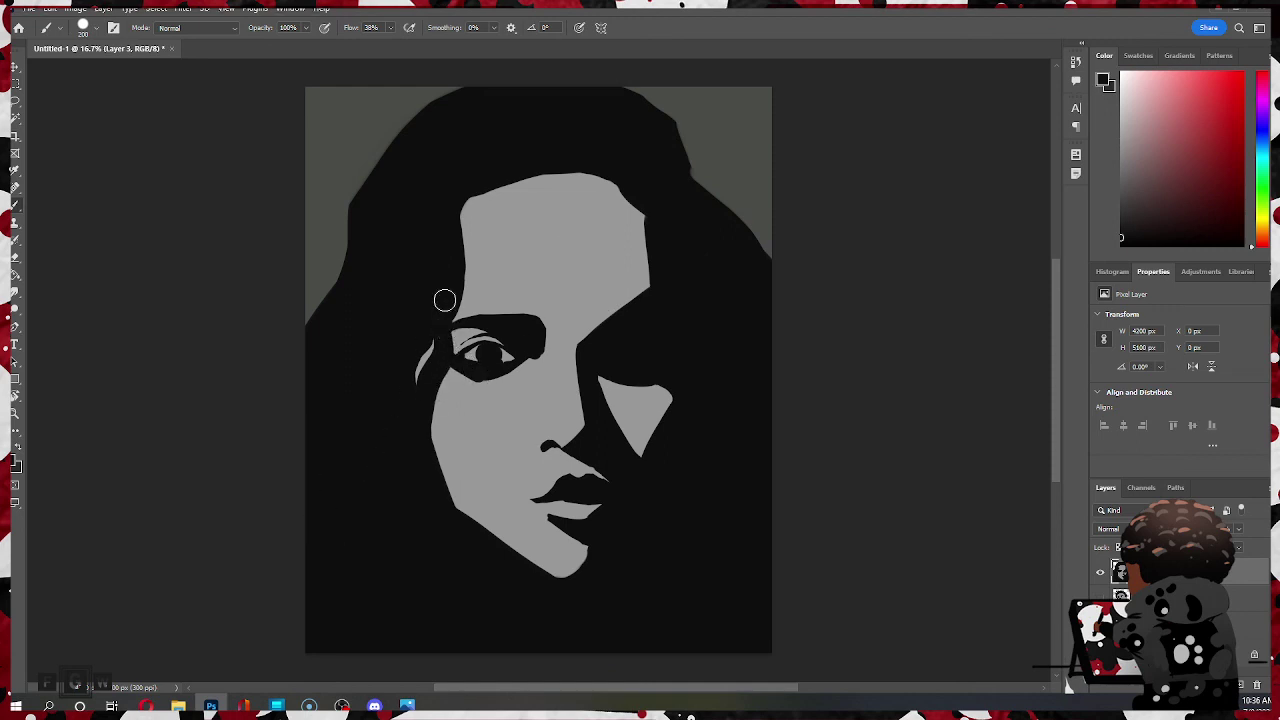
# - Reshape the lower edge of the under-eye shadow in light grey with a 125 px brush
pyautogui.keyDown('alt'); pyautogui.click(475, 442); pyautogui.keyUp('alt')
pyautogui.press('[')
pyautogui.press('[')
pyautogui.press('ctrl')
pyautogui.hotkey('ctrl', 'z')
pyautogui.press('[')
pyautogui.moveTo(453, 374); pyautogui.dragTo(502, 391)
pyautogui.keyDown('alt'); pyautogui.click(667, 309); pyautogui.keyUp('alt')
pyautogui.keyDown('alt'); pyautogui.click(503, 420); pyautogui.keyUp('alt')
pyautogui.moveTo(614, 363); pyautogui.dragTo(626, 367)
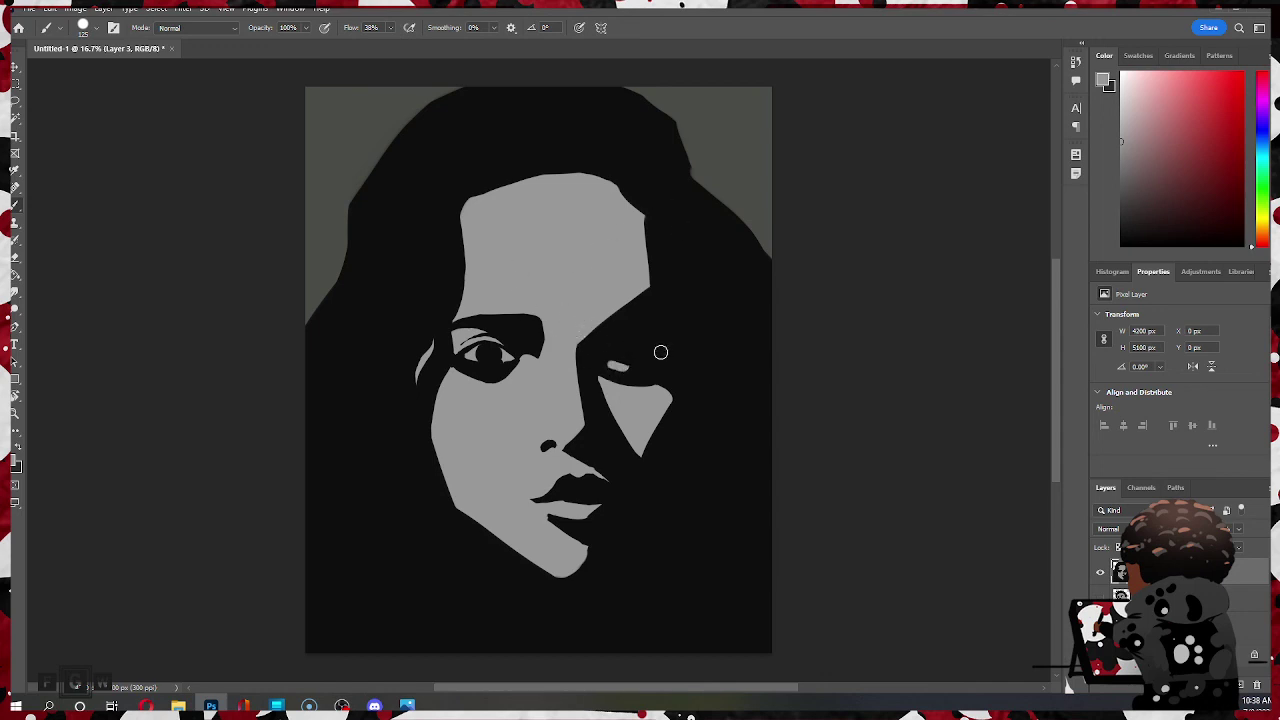
pyautogui.hotkey('ctrl', 'z')
# - Reshape the shadow edge along the far brow and nose bridge with 125 px near-black and light grey strokes
pyautogui.keyDown('alt'); pyautogui.click(598, 374); pyautogui.keyUp('alt')
pyautogui.moveTo(580, 345); pyautogui.dragTo(643, 294)
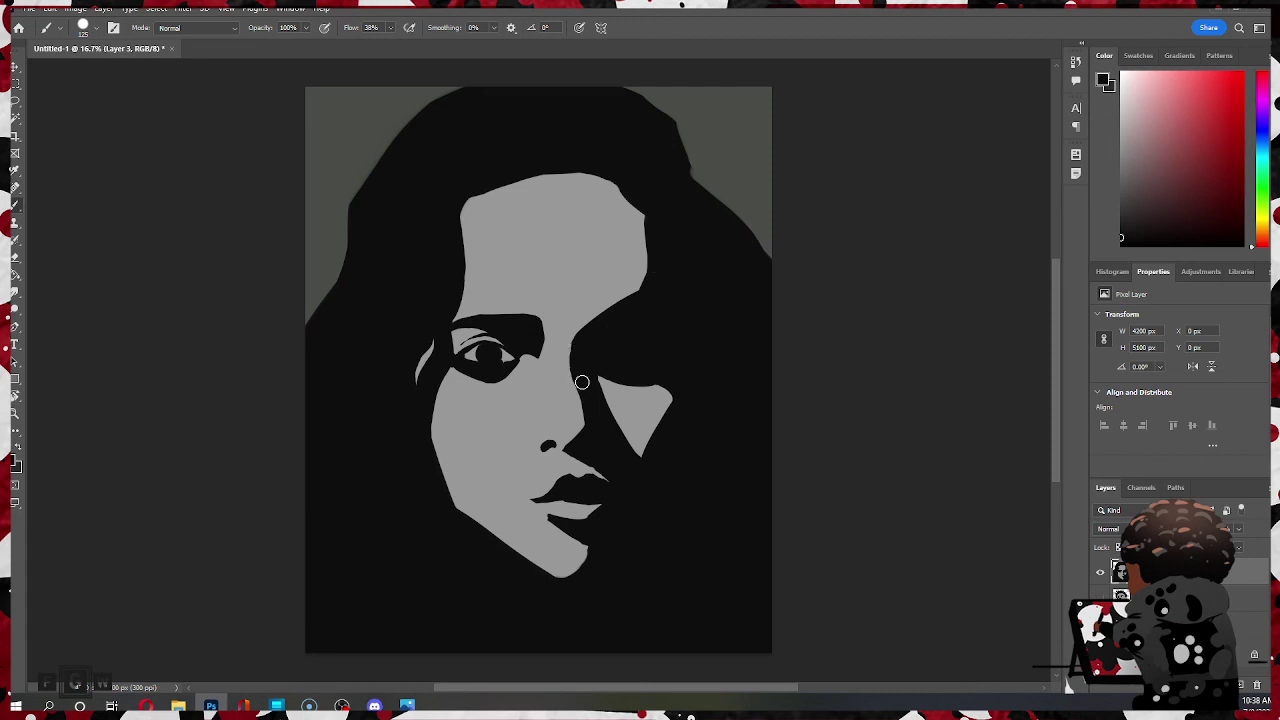
pyautogui.keyDown('alt'); pyautogui.click(565, 347); pyautogui.keyUp('alt')
pyautogui.keyDown('alt'); pyautogui.click(582, 386); pyautogui.keyUp('alt')
pyautogui.keyDown('alt'); pyautogui.click(563, 413); pyautogui.keyUp('alt')
pyautogui.moveTo(572, 329)
pyautogui.mouseDown()
pyautogui.moveTo(577, 396)
pyautogui.moveTo(585, 321)
pyautogui.mouseUp()
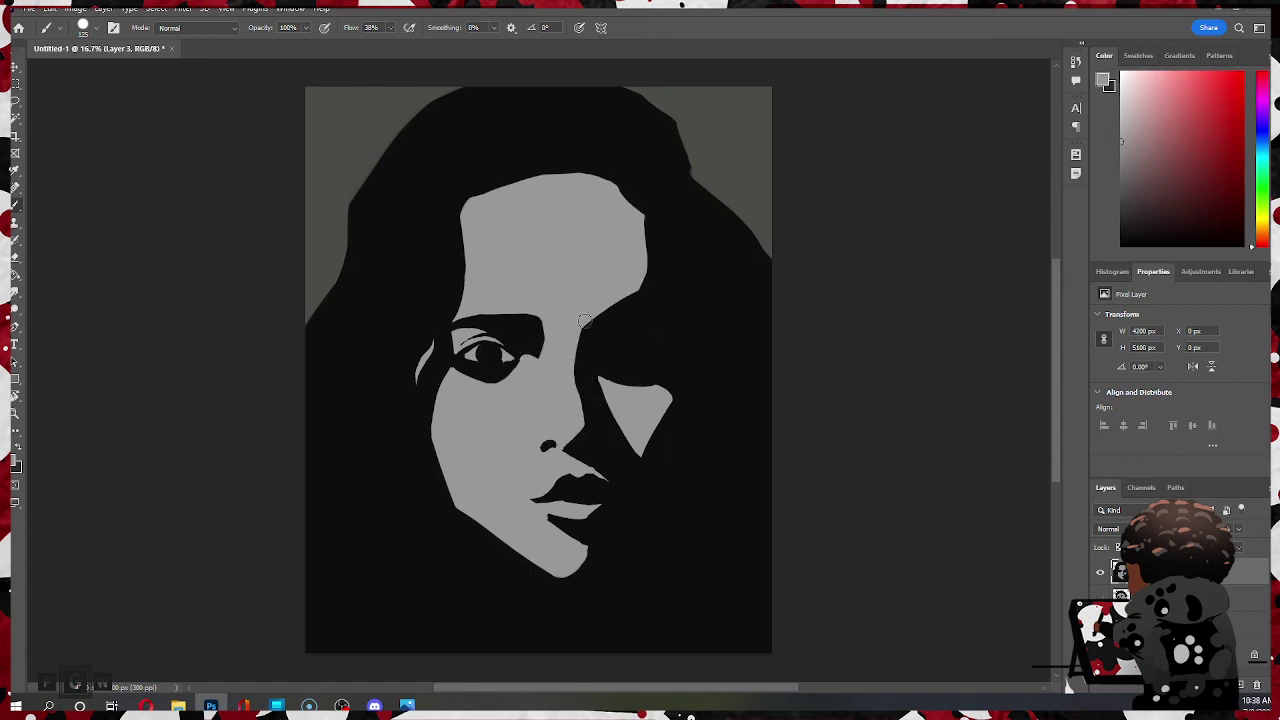
# - Trim the nose's shadowed side in near-black and extend the nostril shadow toward the nose base
pyautogui.keyDown('alt'); pyautogui.click(584, 385); pyautogui.keyUp('alt')
pyautogui.moveTo(579, 382); pyautogui.dragTo(591, 446)
pyautogui.moveTo(558, 443); pyautogui.dragTo(570, 452)
# - Round the lower cheek's outer edge and flatten the chin in near-black, and try to save the document
pyautogui.scroll(-5, 588, 443)
pyautogui.scroll(6, 552, 352)
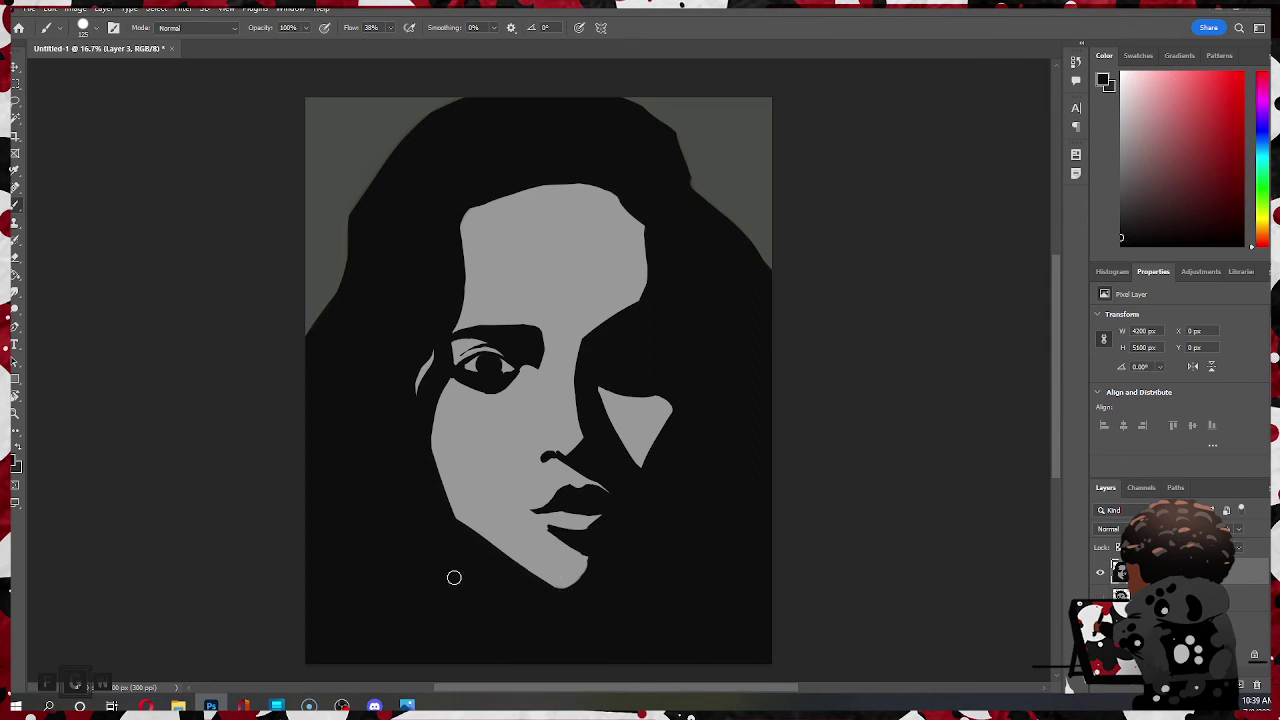
pyautogui.moveTo(543, 586); pyautogui.dragTo(580, 586)
pyautogui.scroll(3, 560, 300)
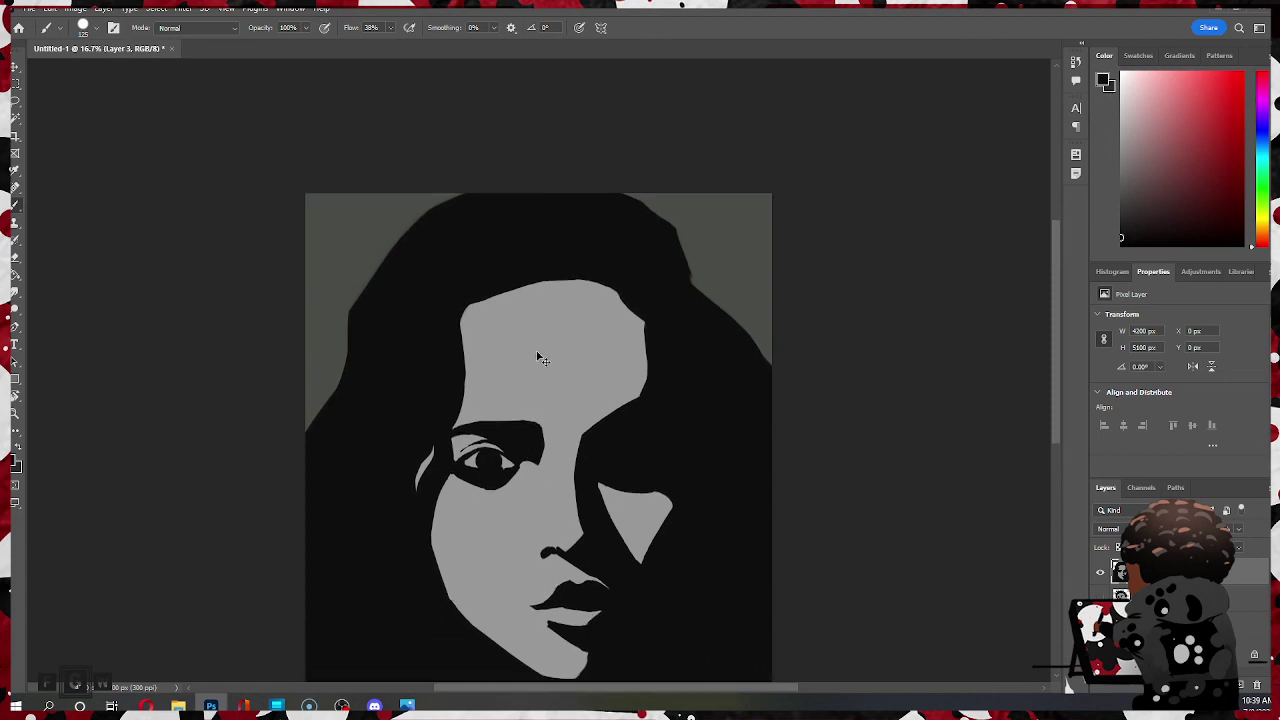
pyautogui.hotkey('ctrl', 's')
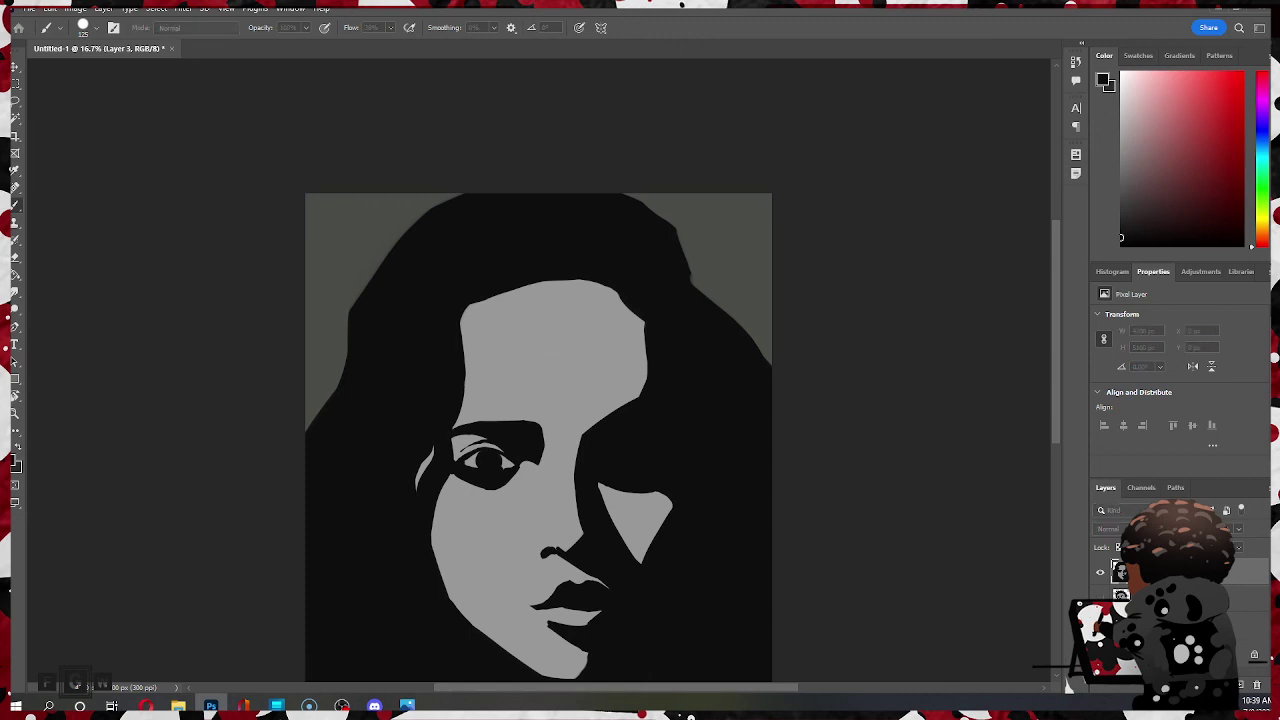
# - Compare the three portraits by toggling their layers' visibility, ending with the half-shadowed face shown
pyautogui.scroll(-2, 823, 277)
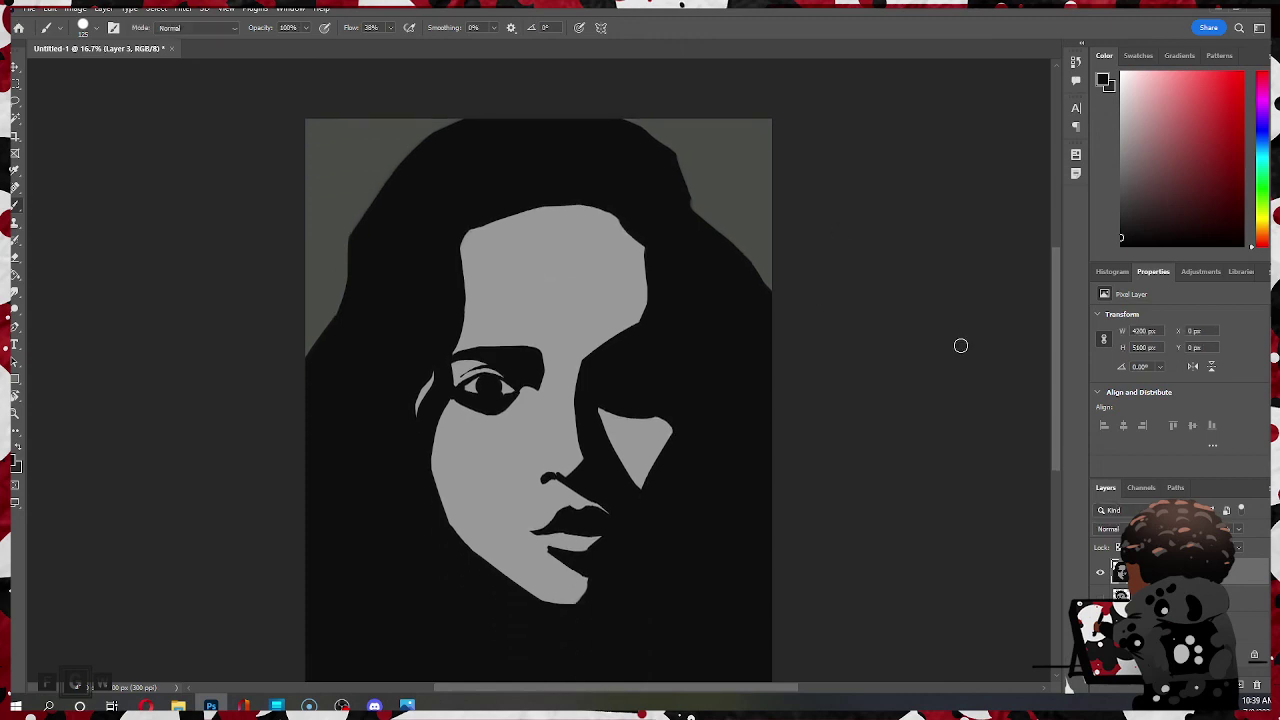
pyautogui.click(1100, 572)
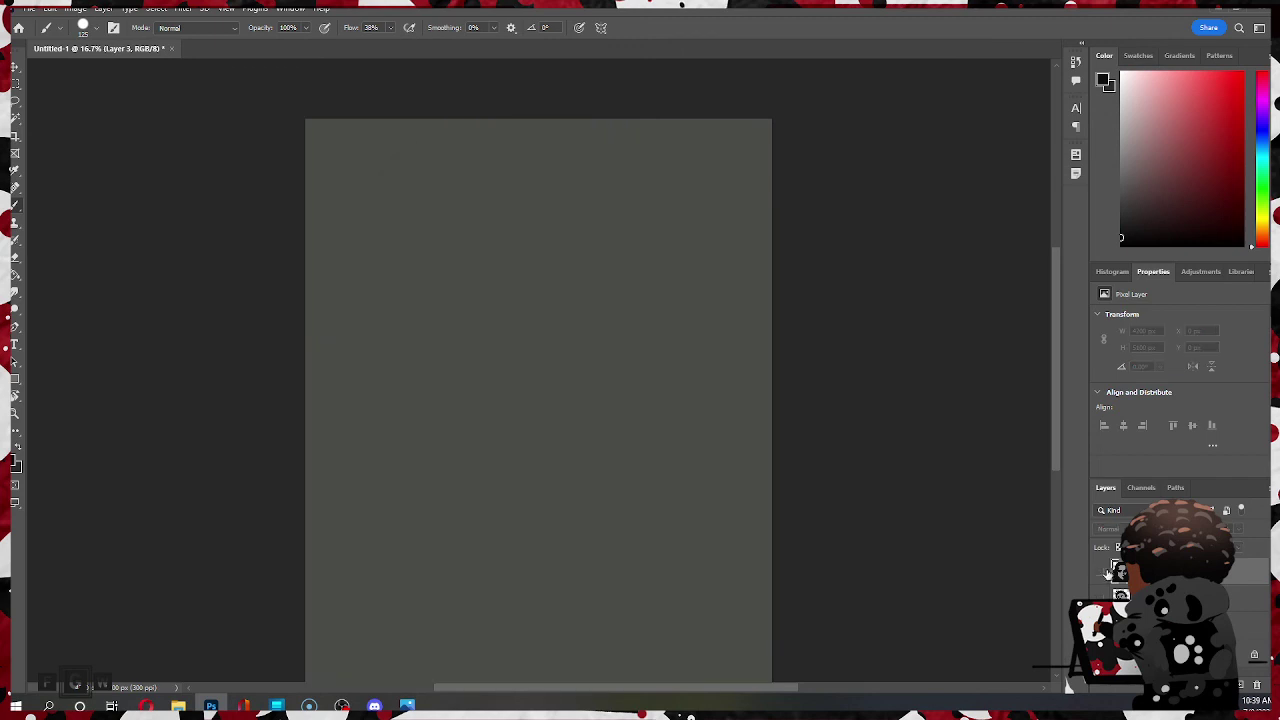
pyautogui.click(1100, 572)
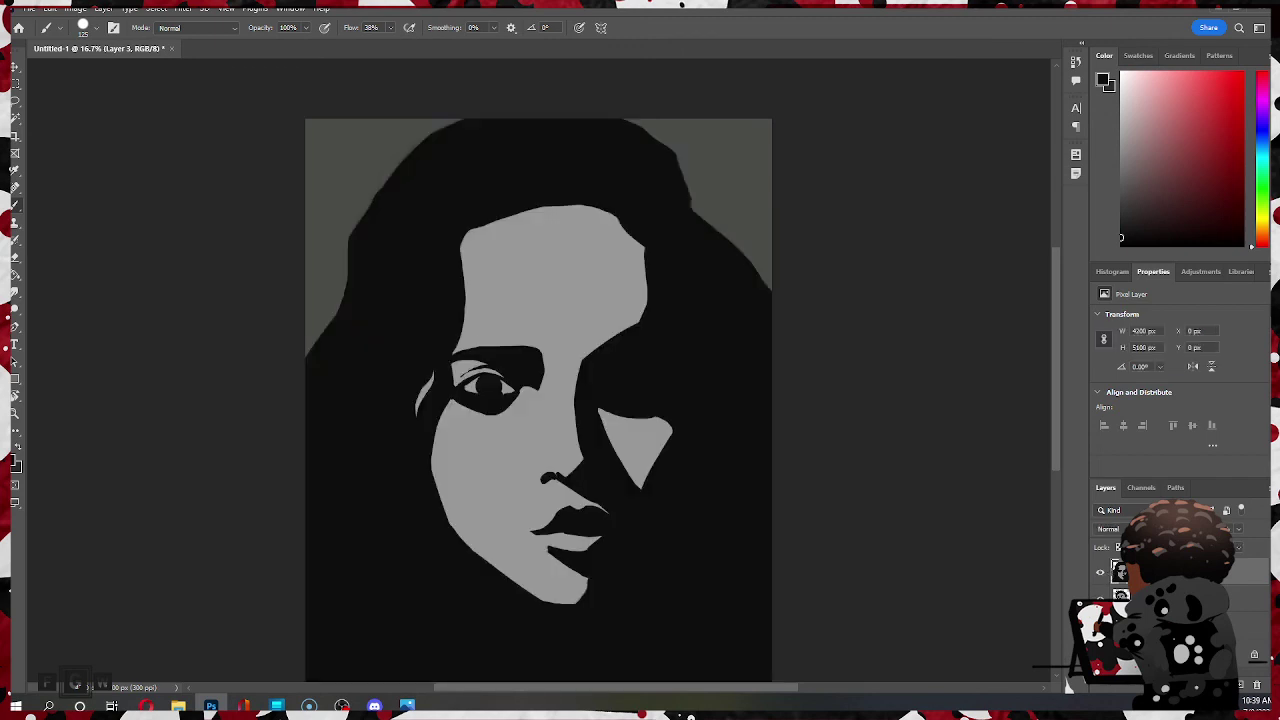
pyautogui.click(1100, 573)
pyautogui.scroll(-2, 736, 385)
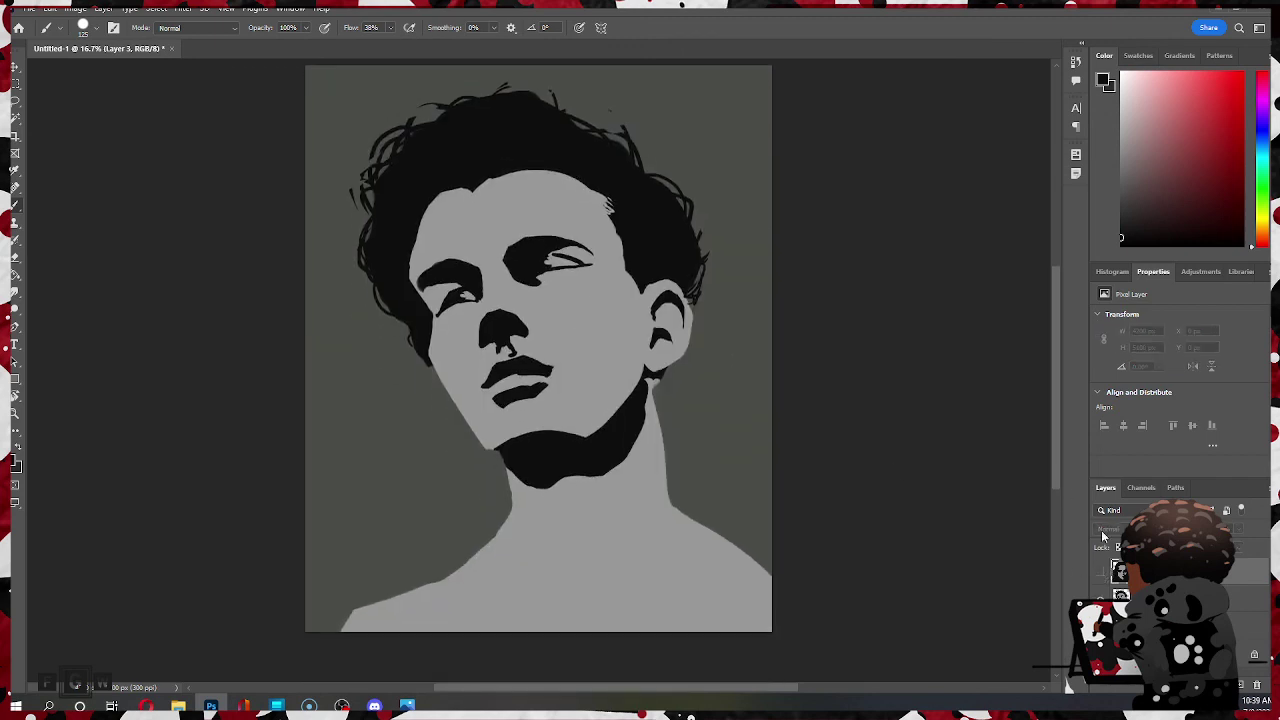
pyautogui.click(1102, 595)
pyautogui.click(1100, 572)
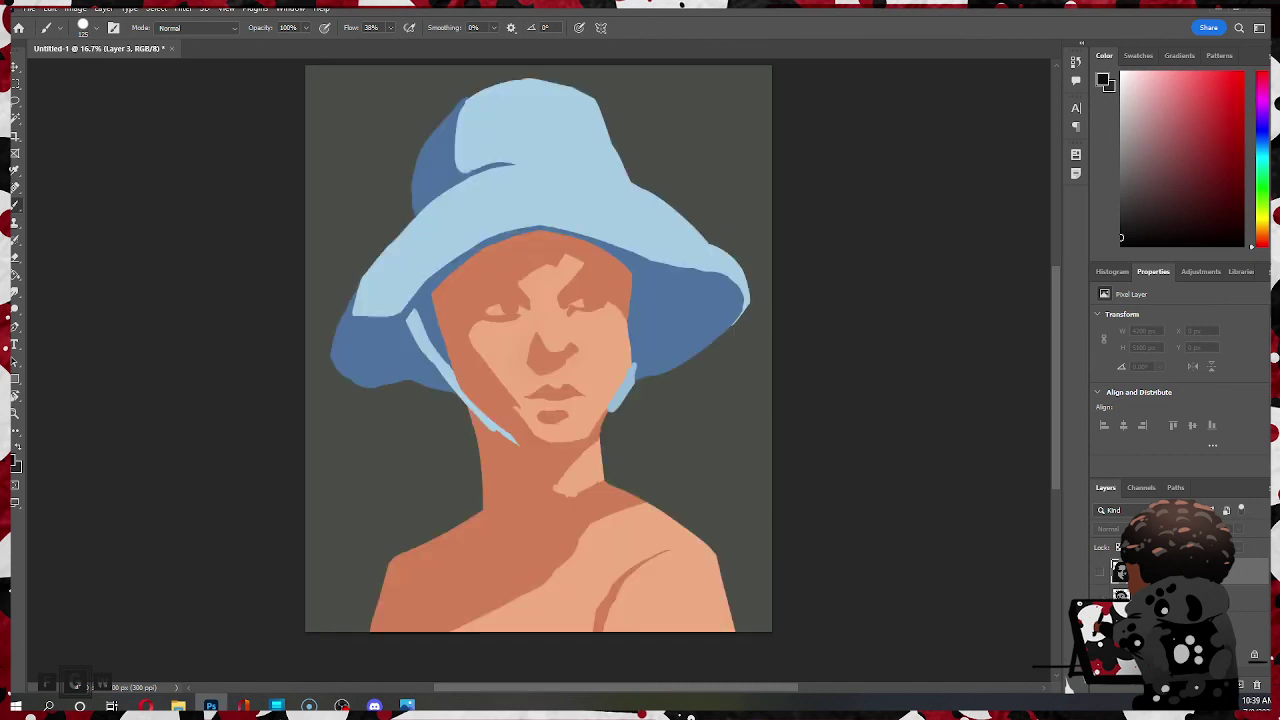
pyautogui.click(1101, 617)
pyautogui.click(1100, 573)
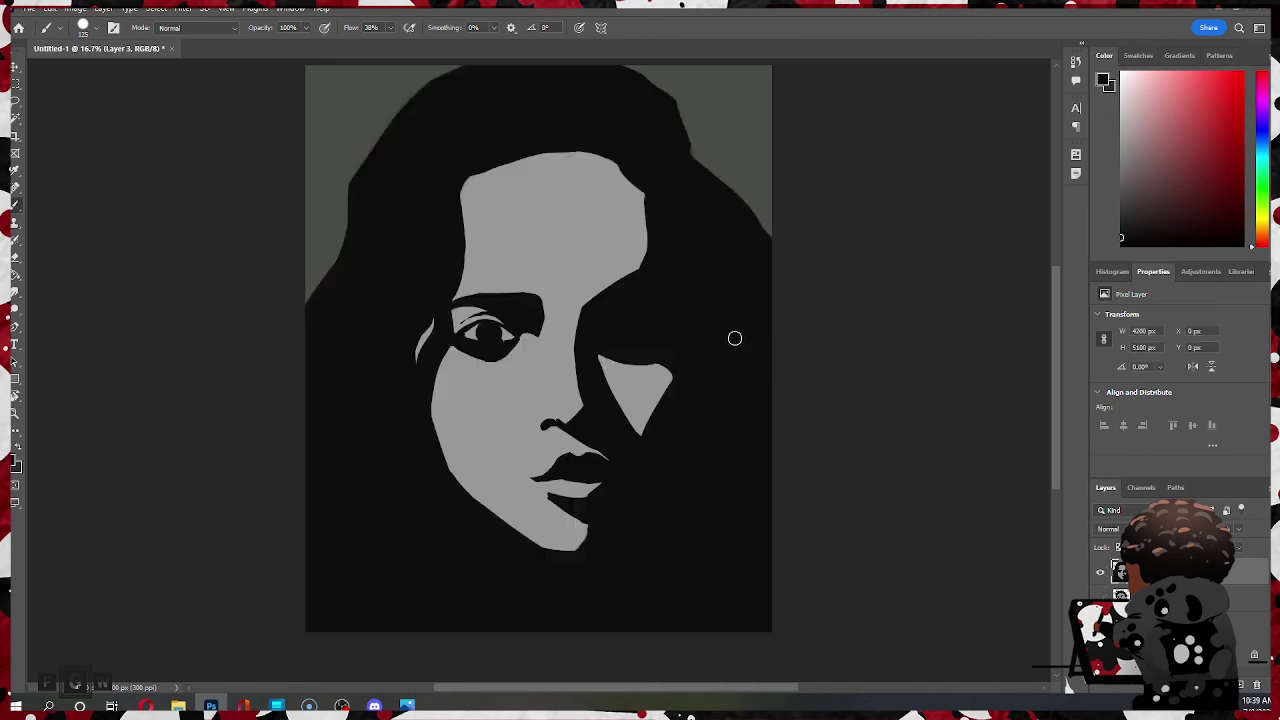
pyautogui.scroll(2, 734, 338)
pyautogui.scroll(1, 717, 345)
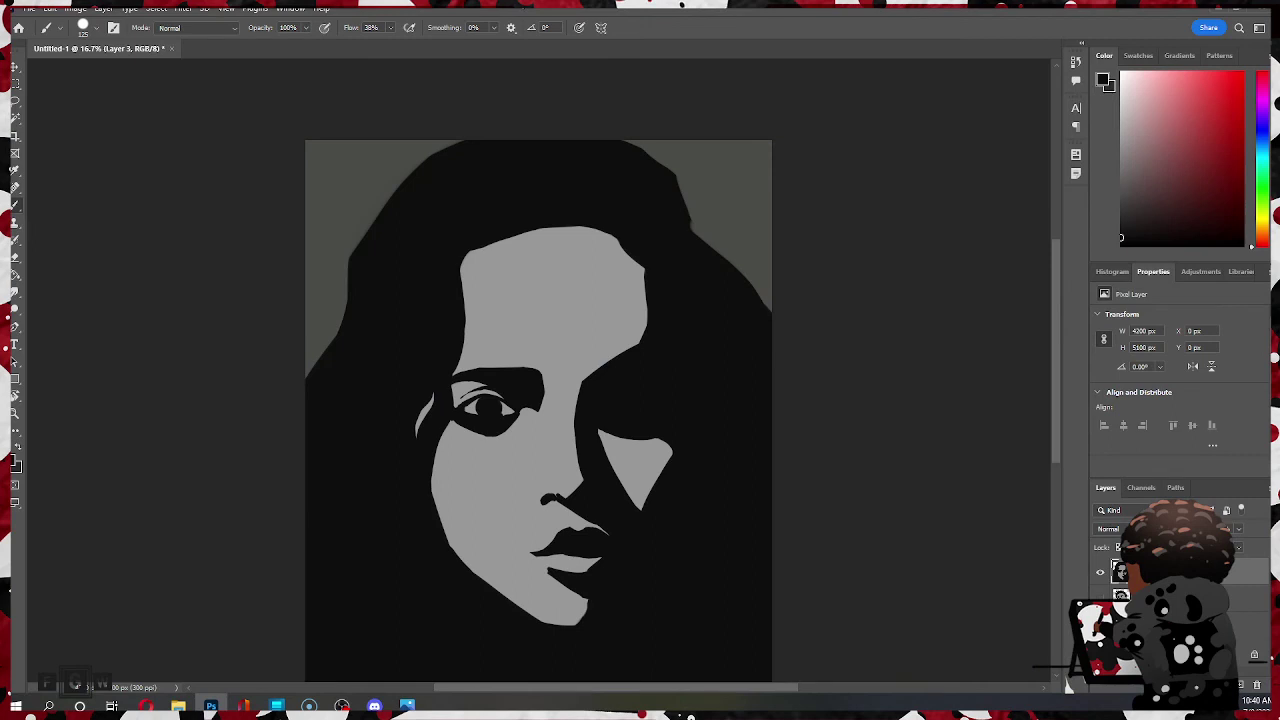
pyautogui.hotkey('alt', 'Tab')
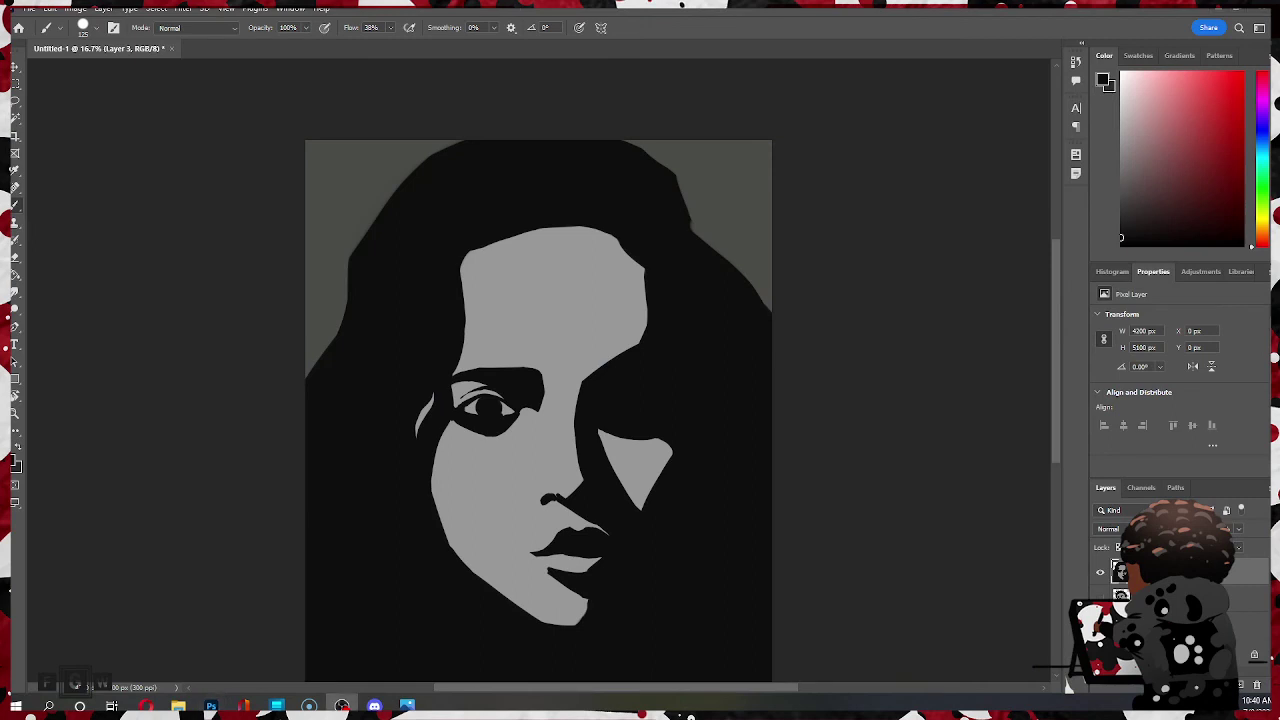